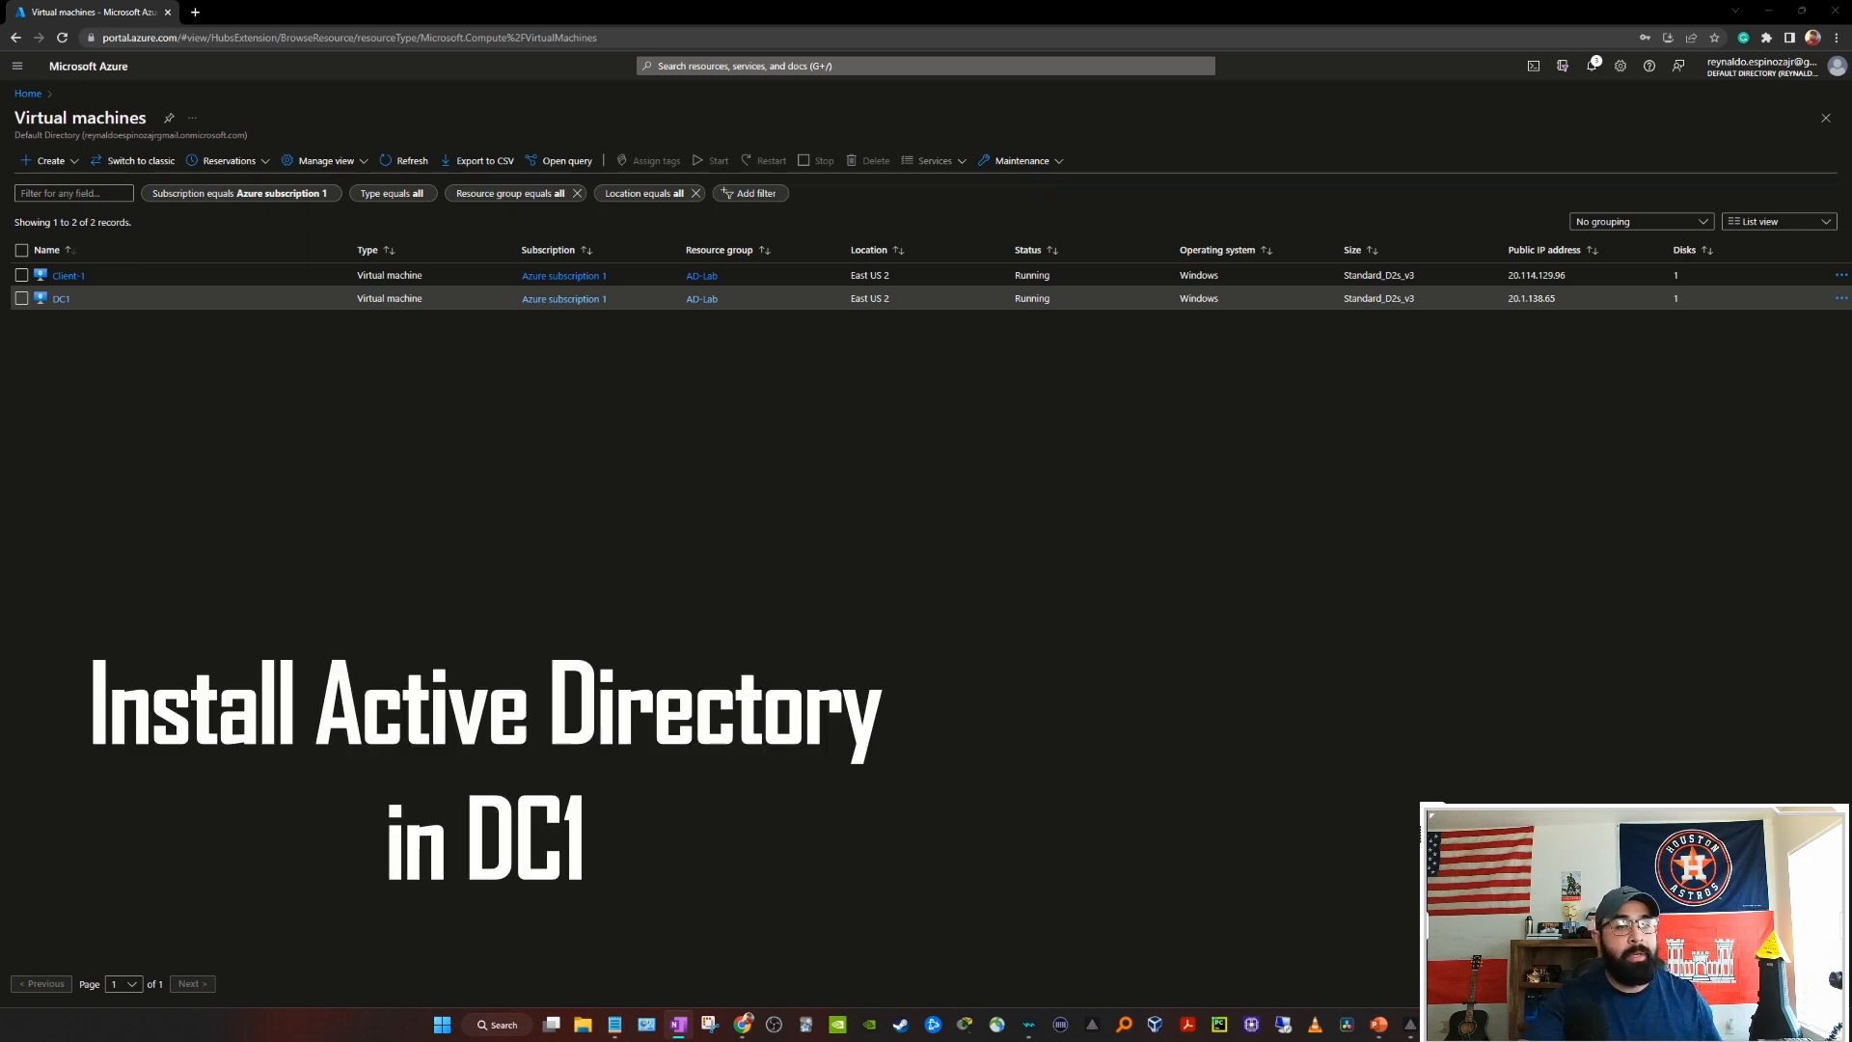
Step: Copy DC1's public IP 20.1.138.65 and bring up its RDP connect page on port 3389
left_click(61, 299)
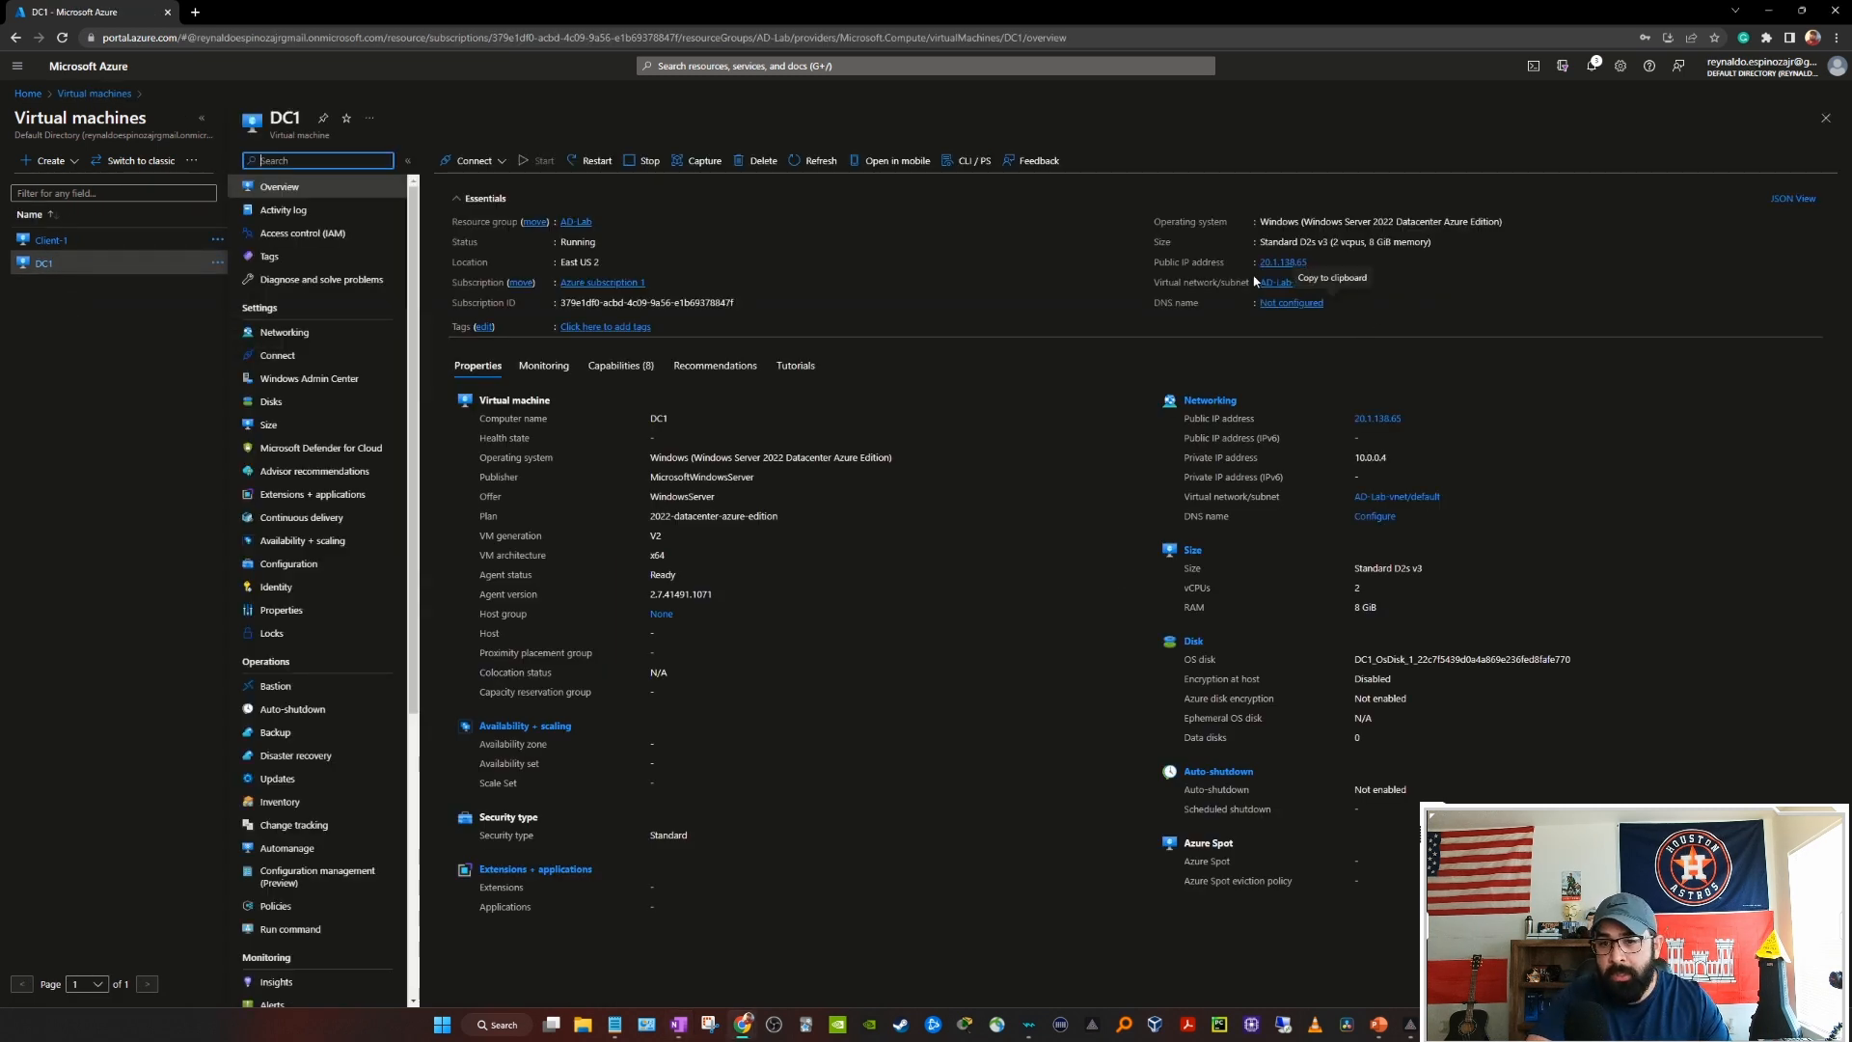
left_click(1316, 264)
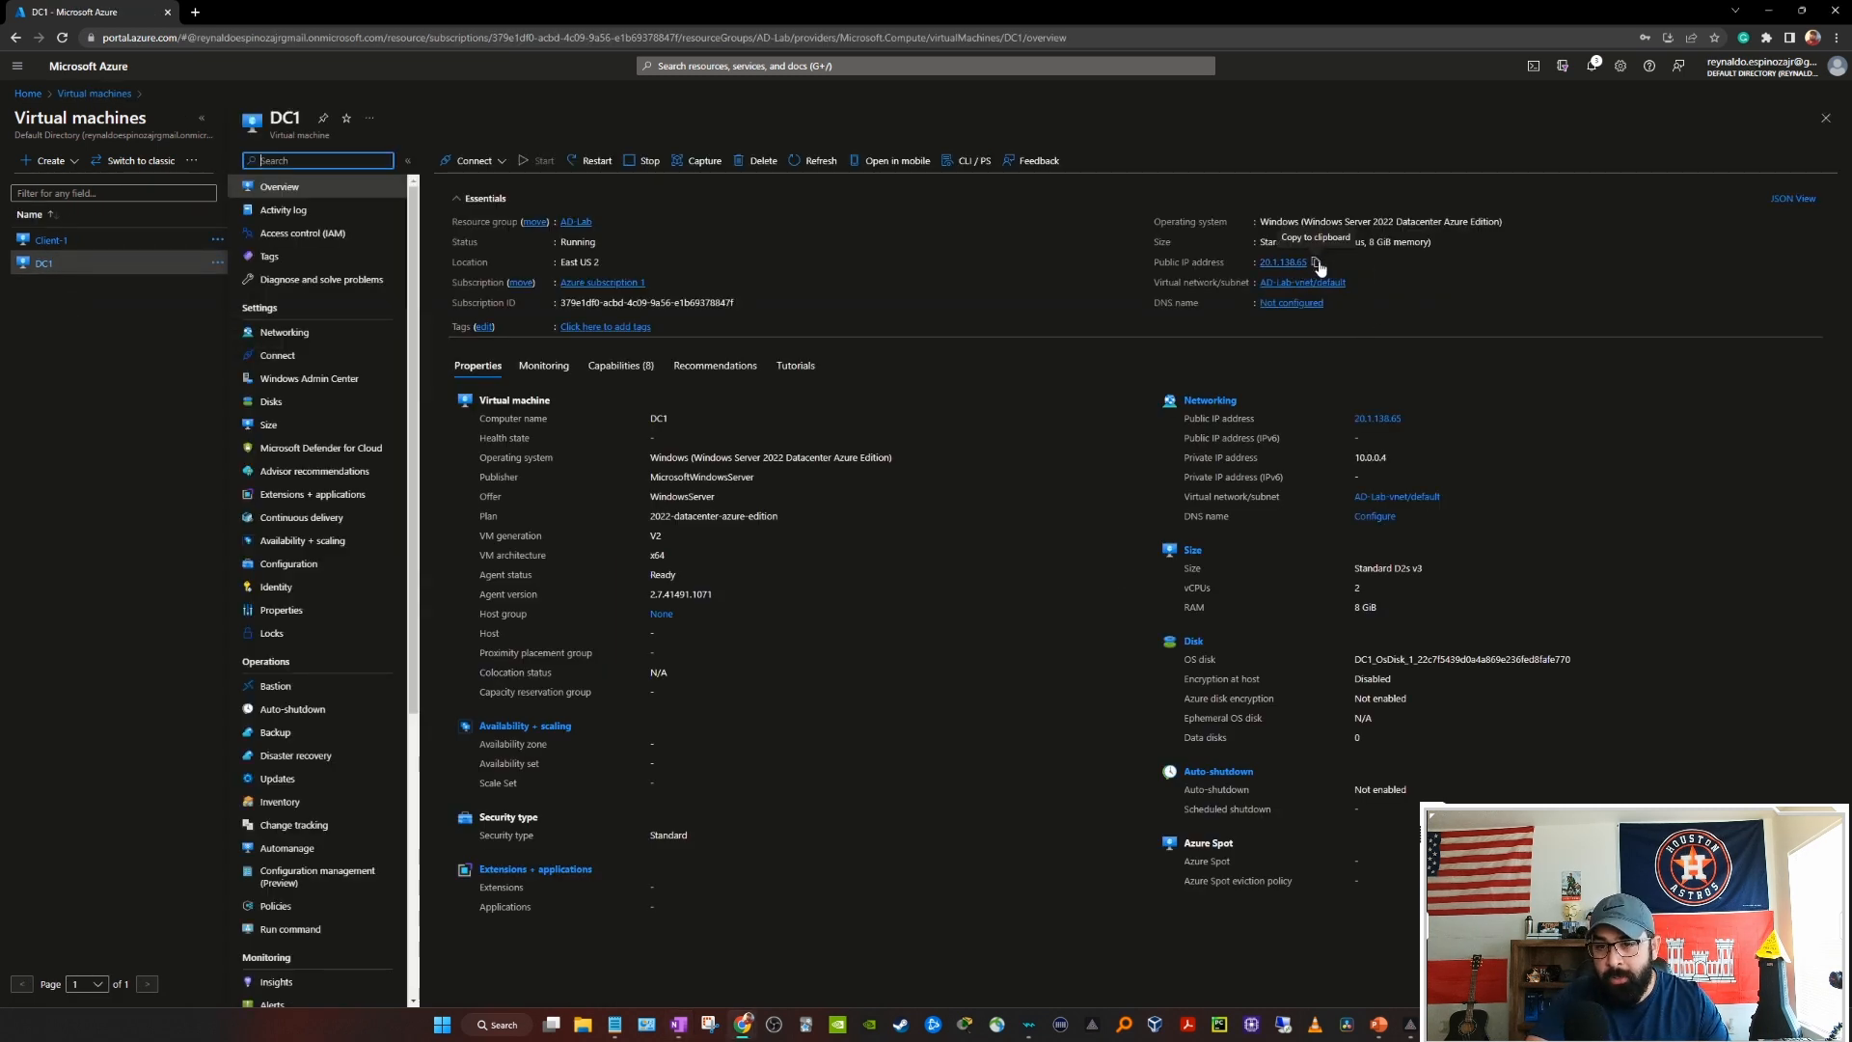
left_click(1283, 1024)
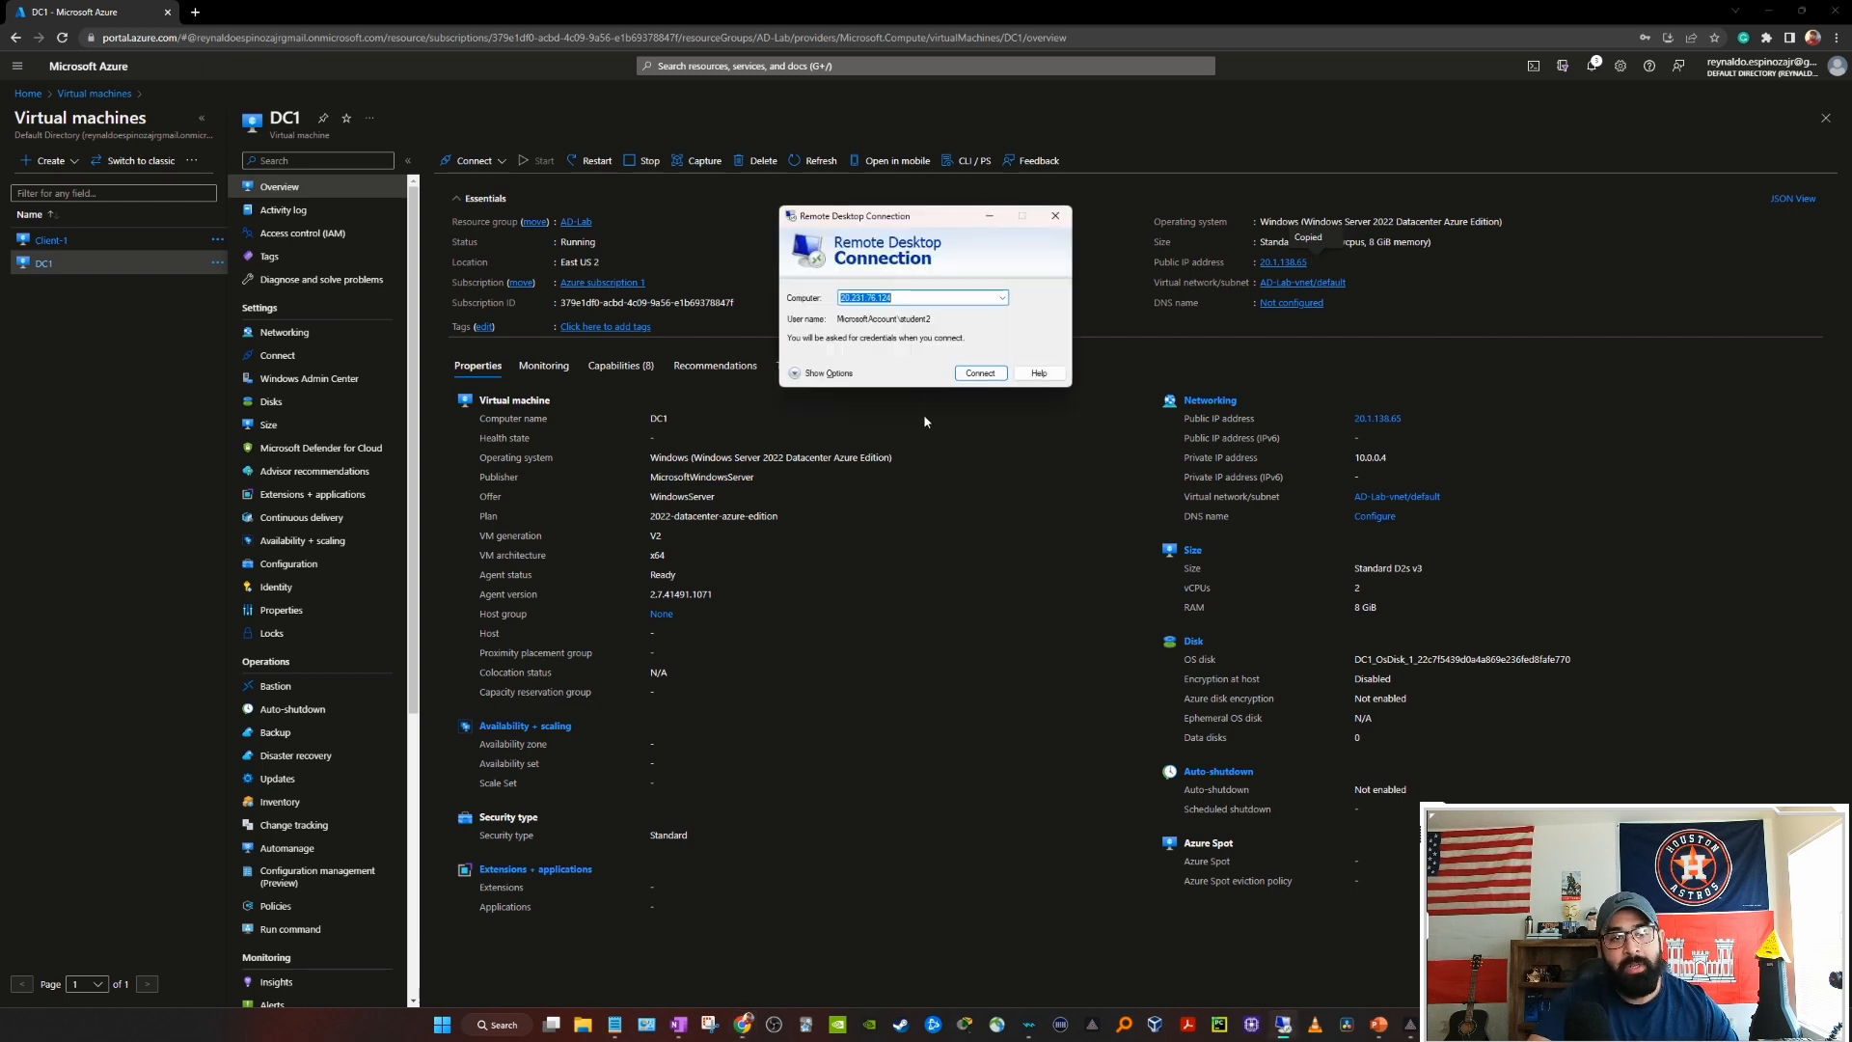
left_click(1055, 215)
left_click(501, 163)
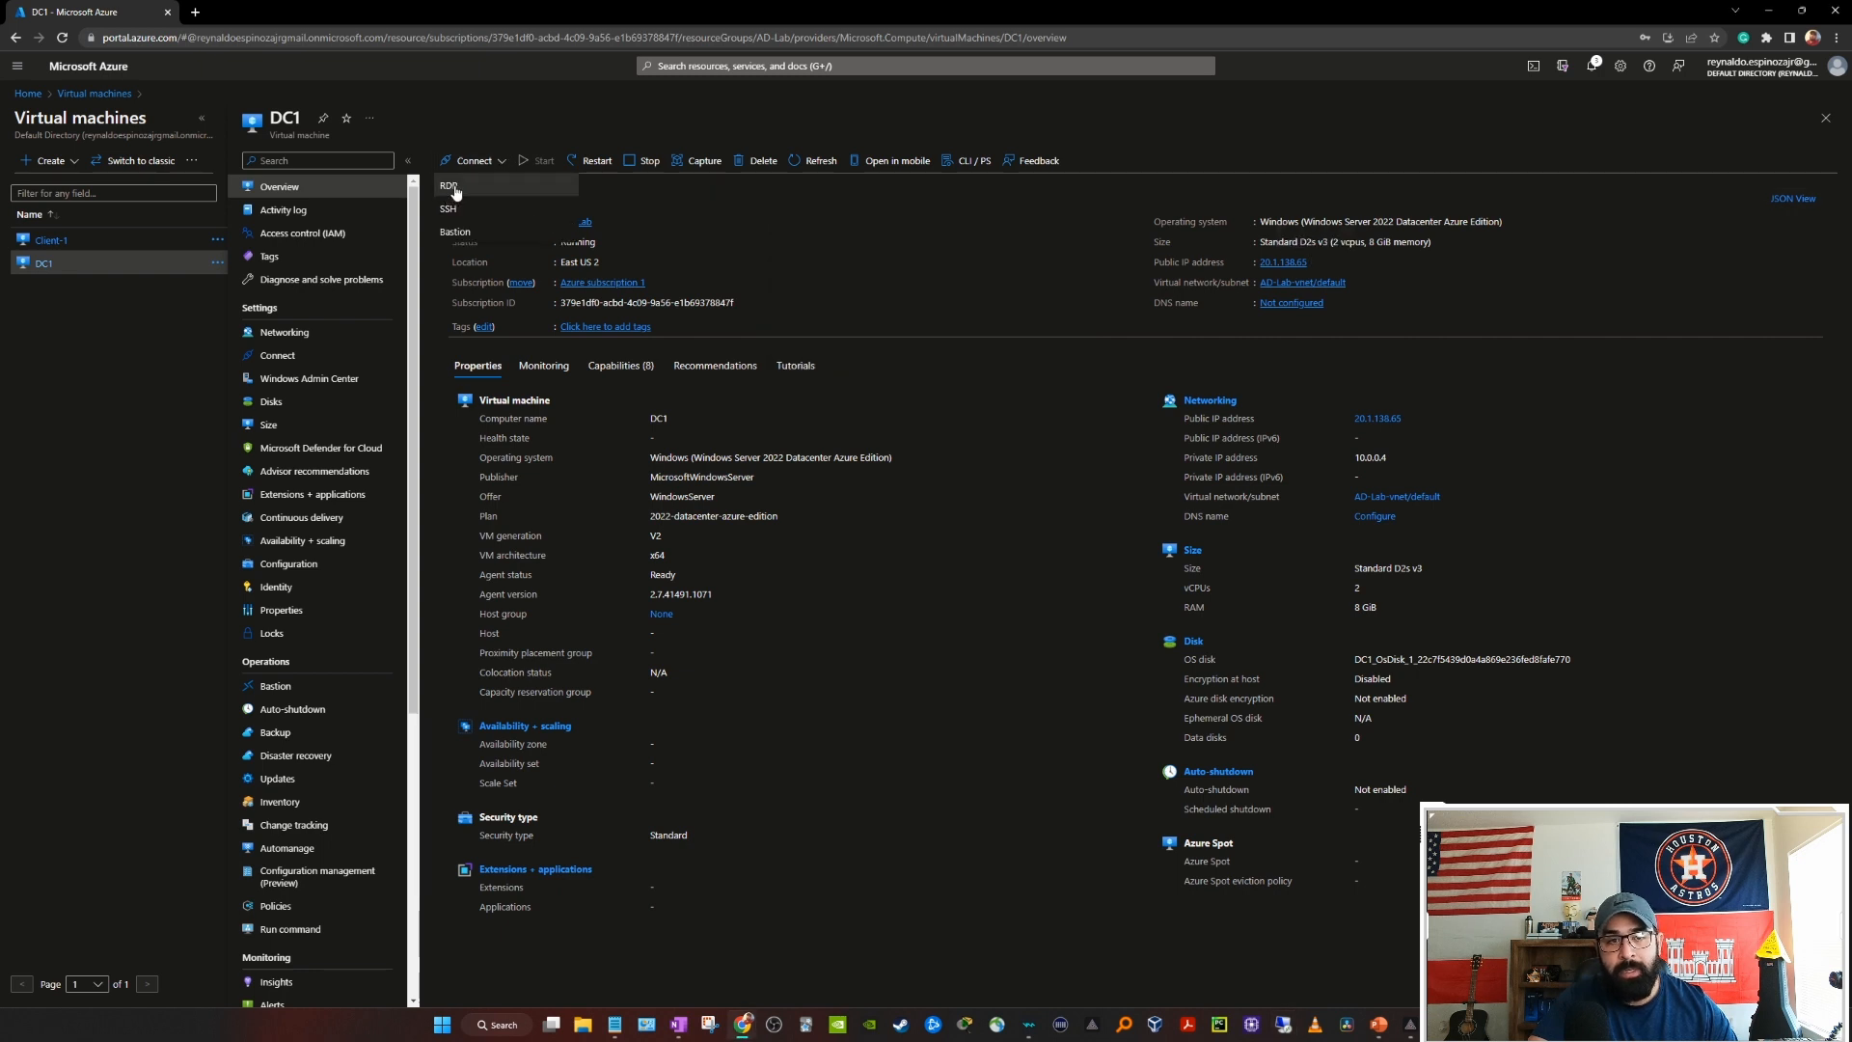
left_click(487, 190)
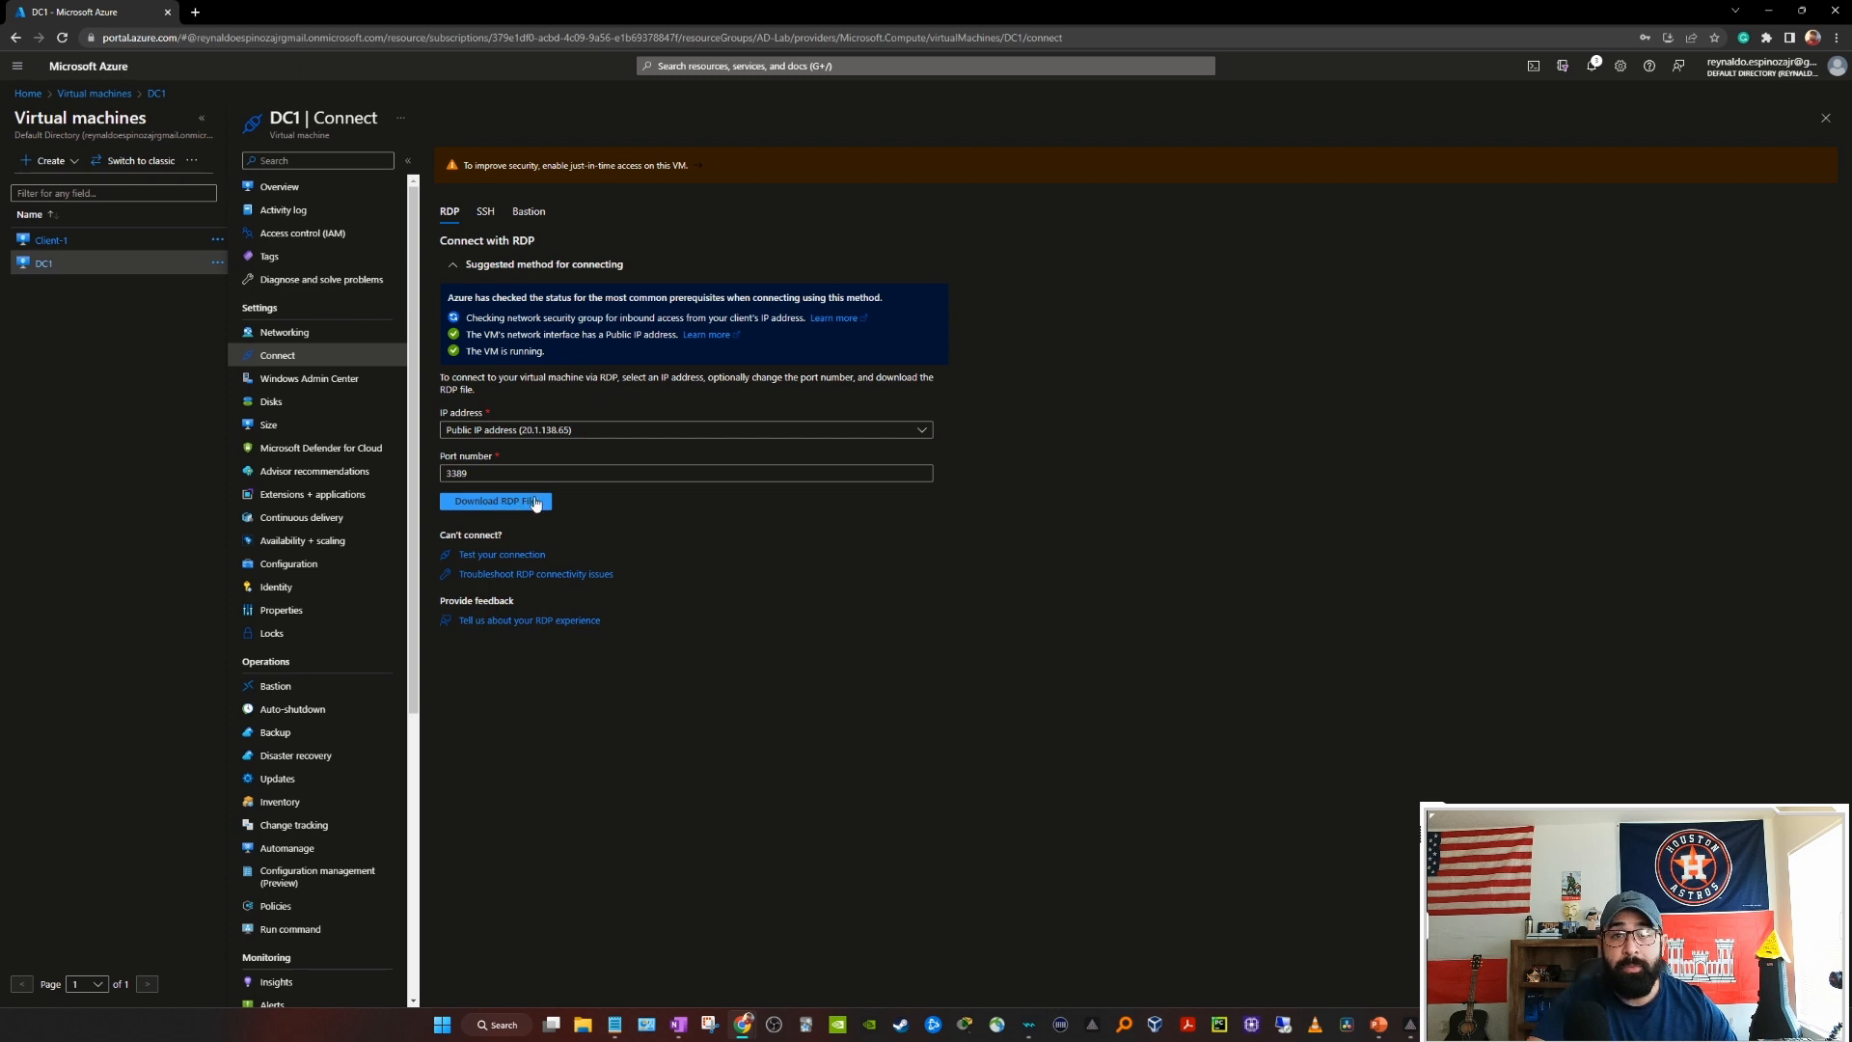
Step: Start a Remote Desktop connection to the pasted address 20.1.138.65
left_click(1284, 1025)
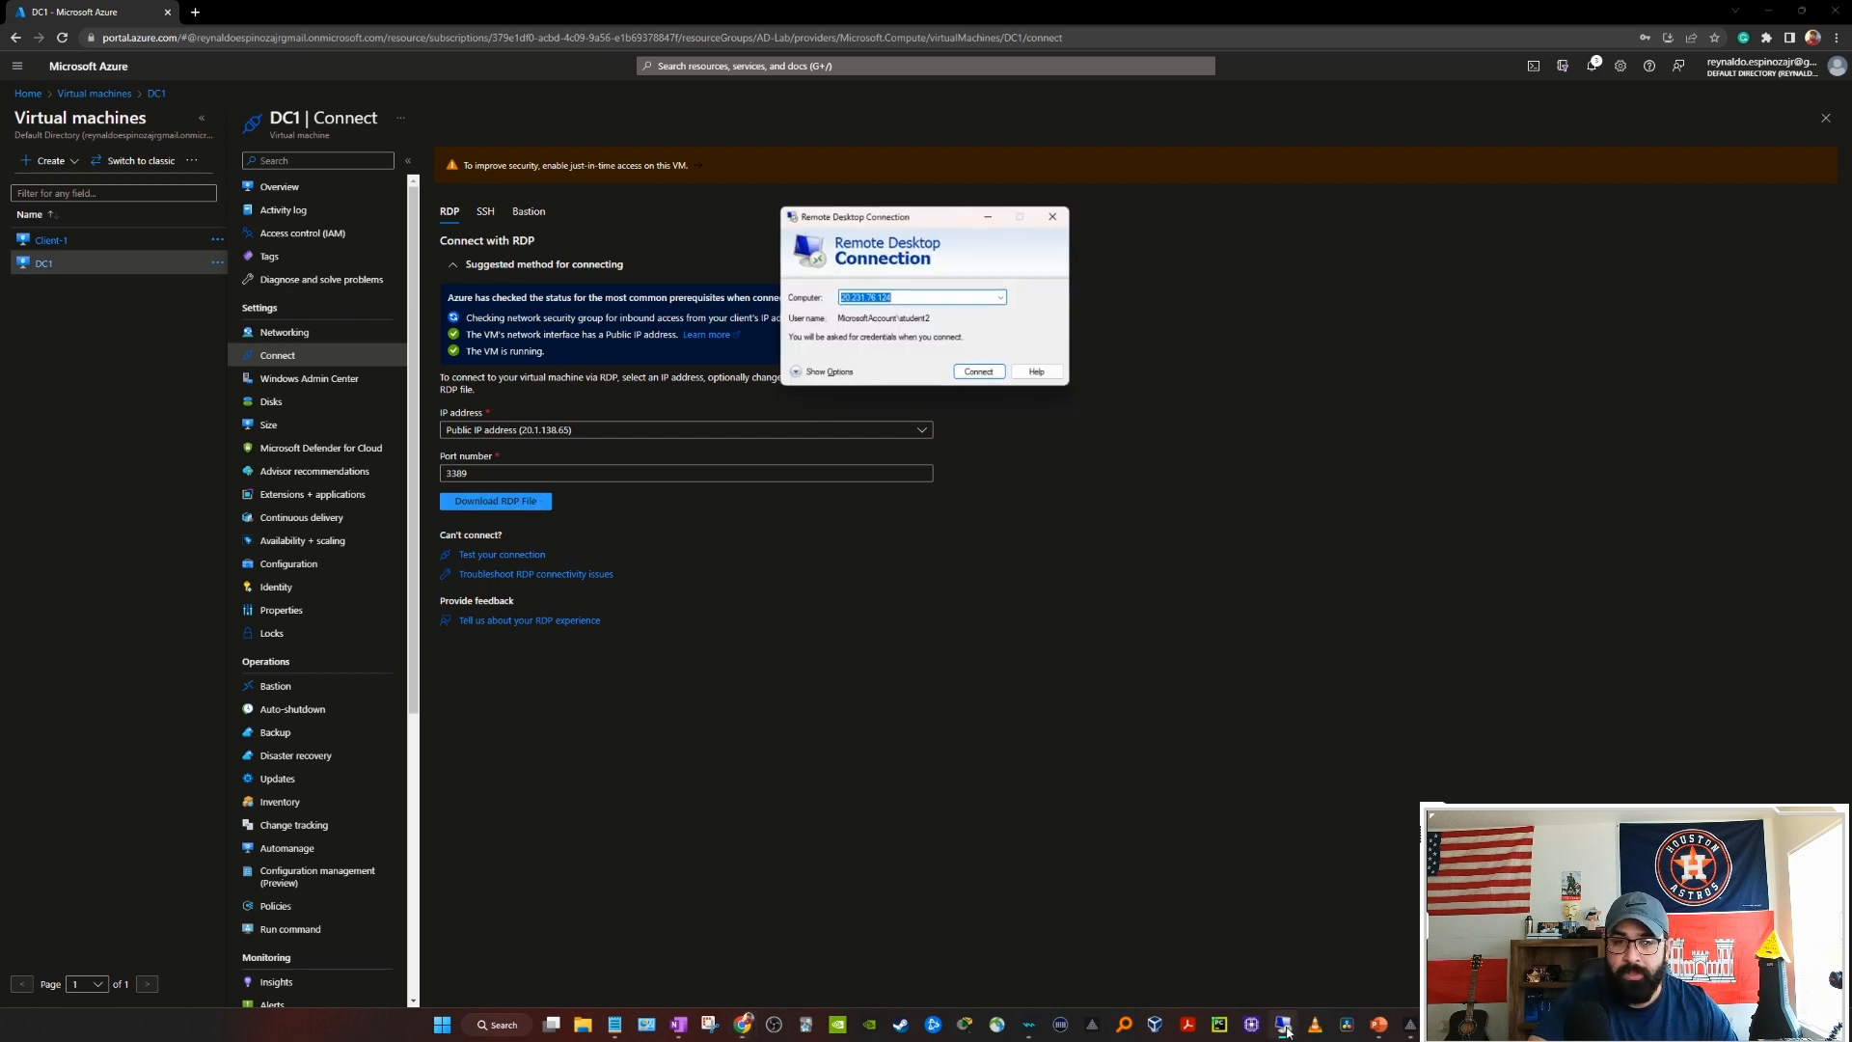
key("ctrl+v")
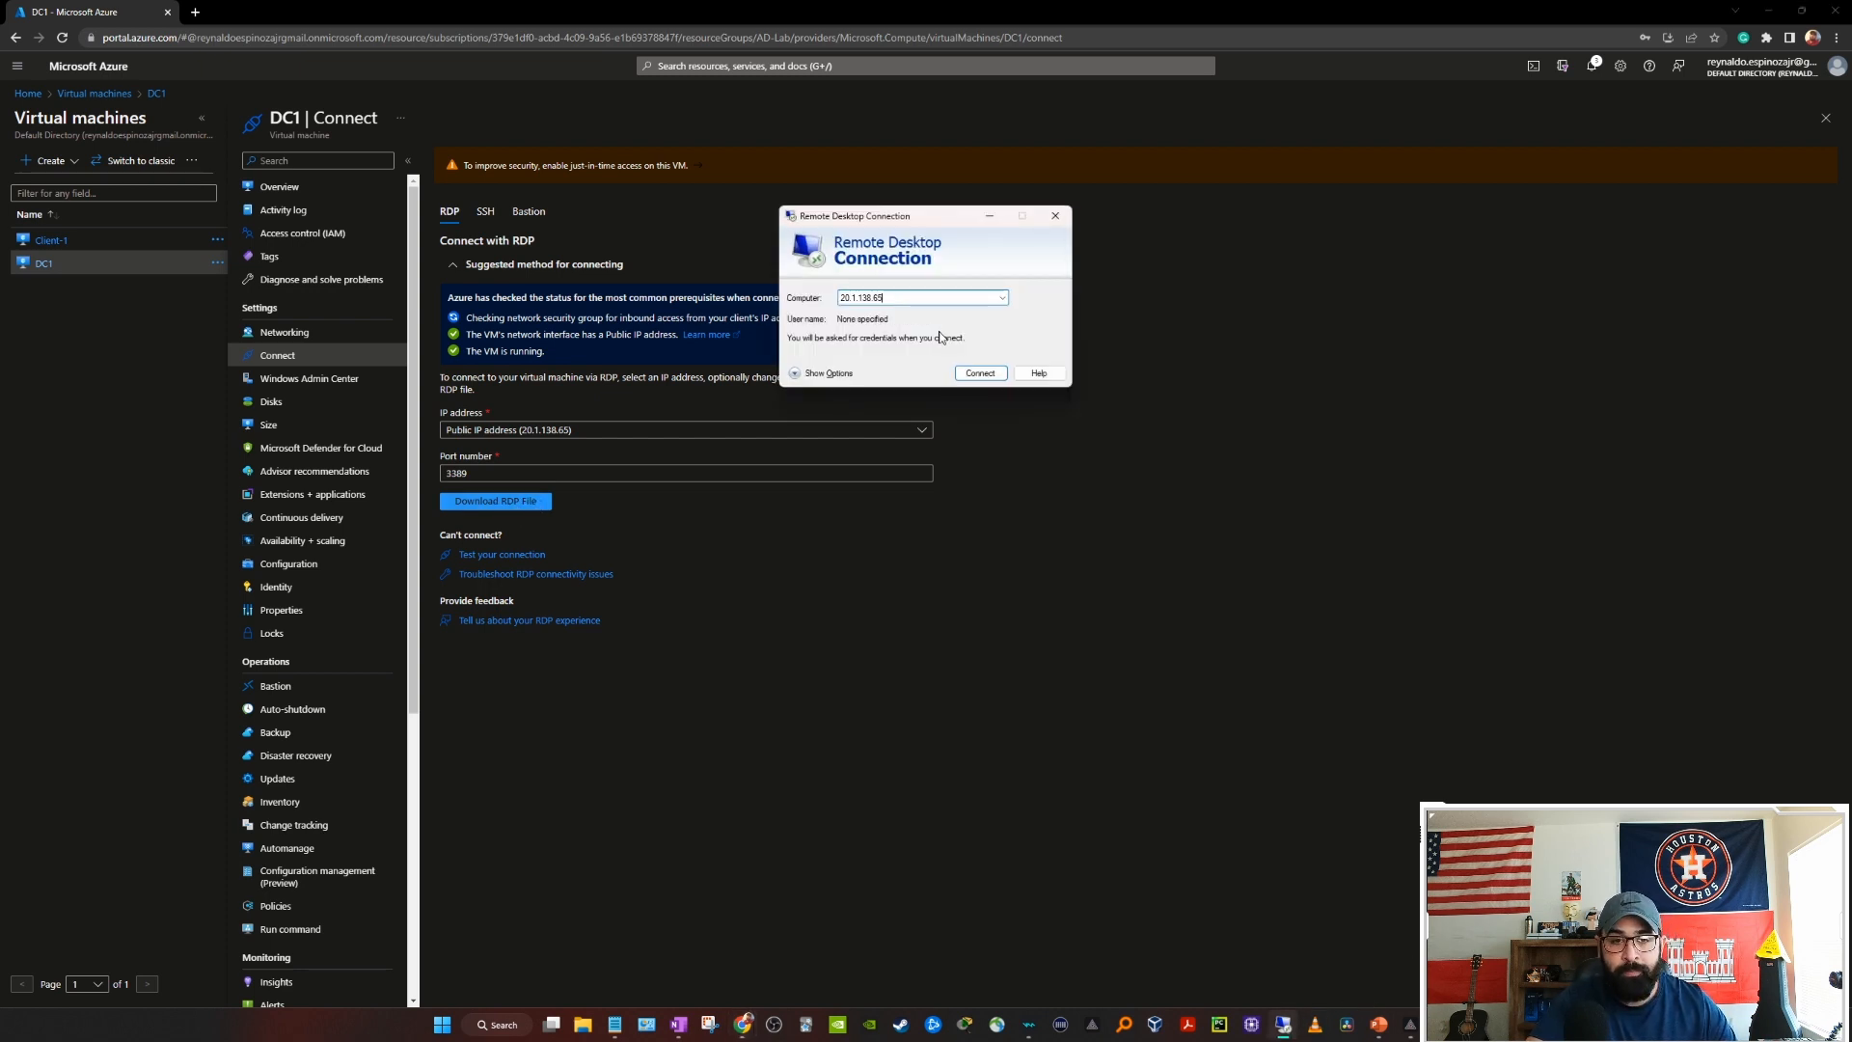
left_click(972, 377)
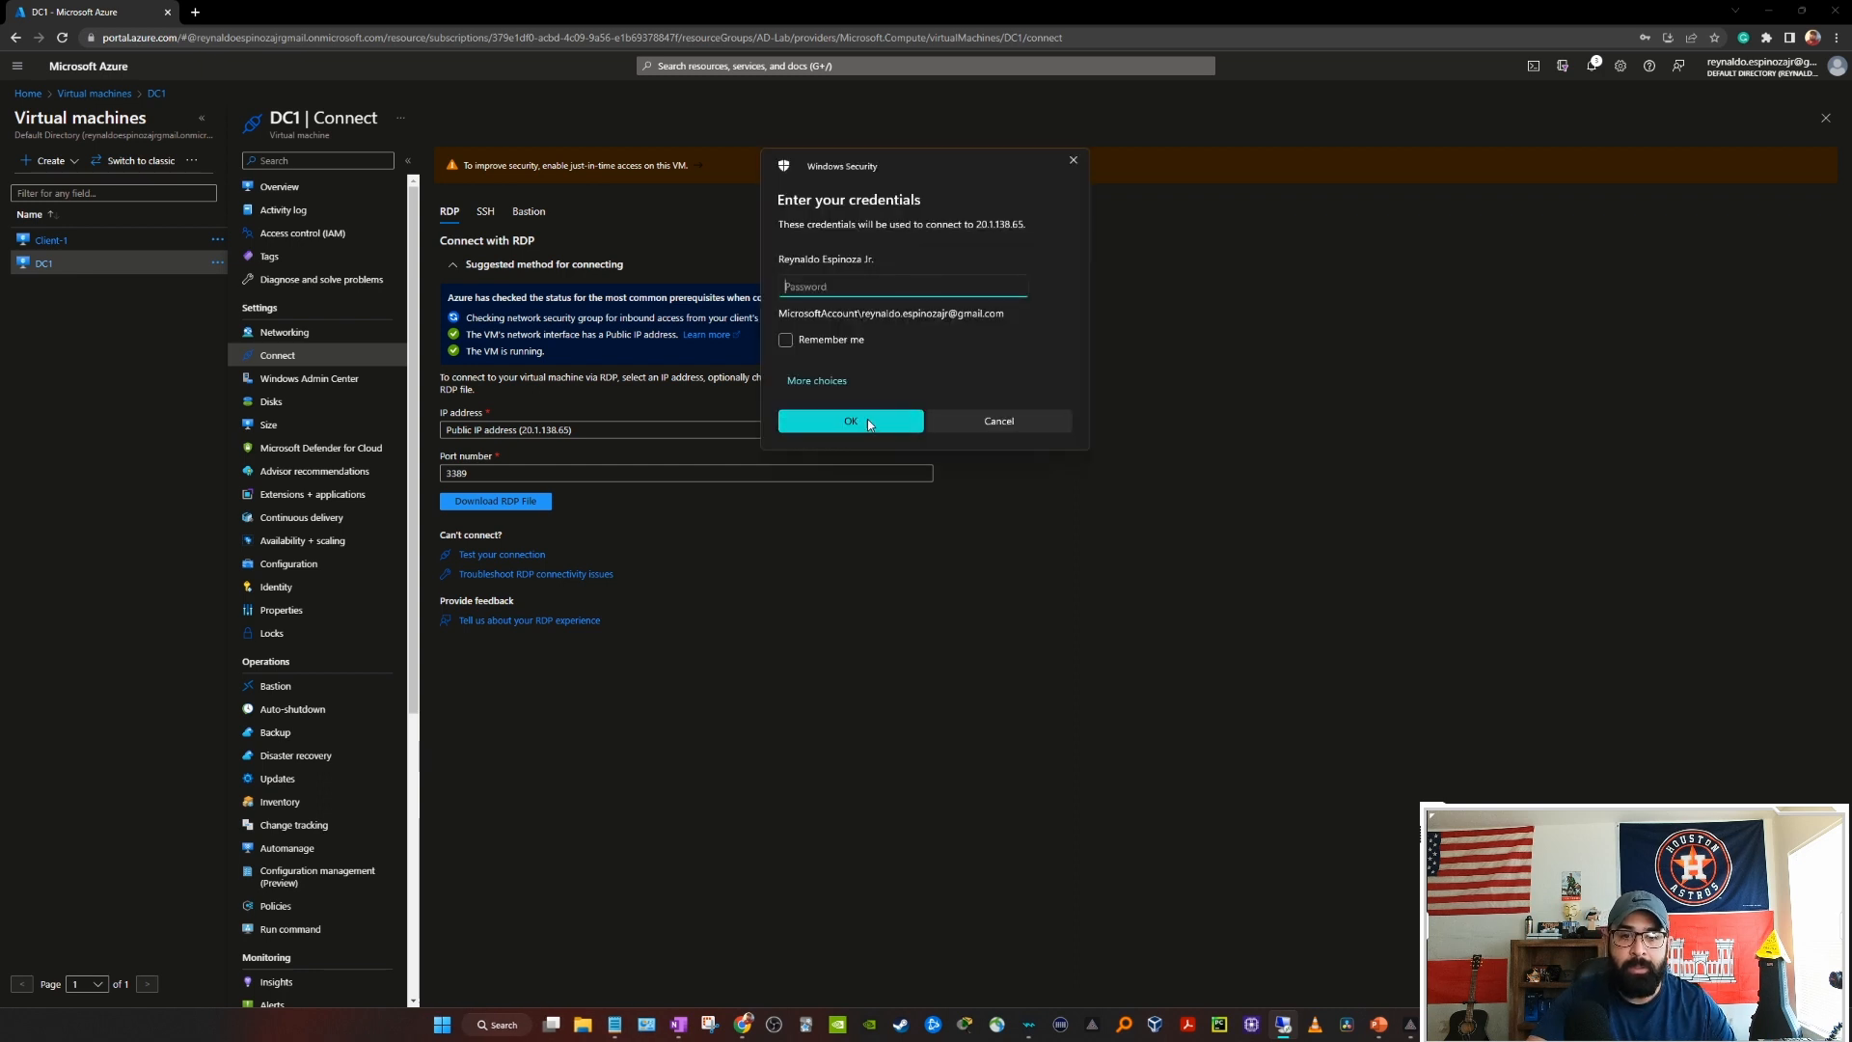
Step: Sign in with a different account using the lab credentials and accept the certificate warning
left_click(818, 380)
left_click(861, 467)
type("stude")
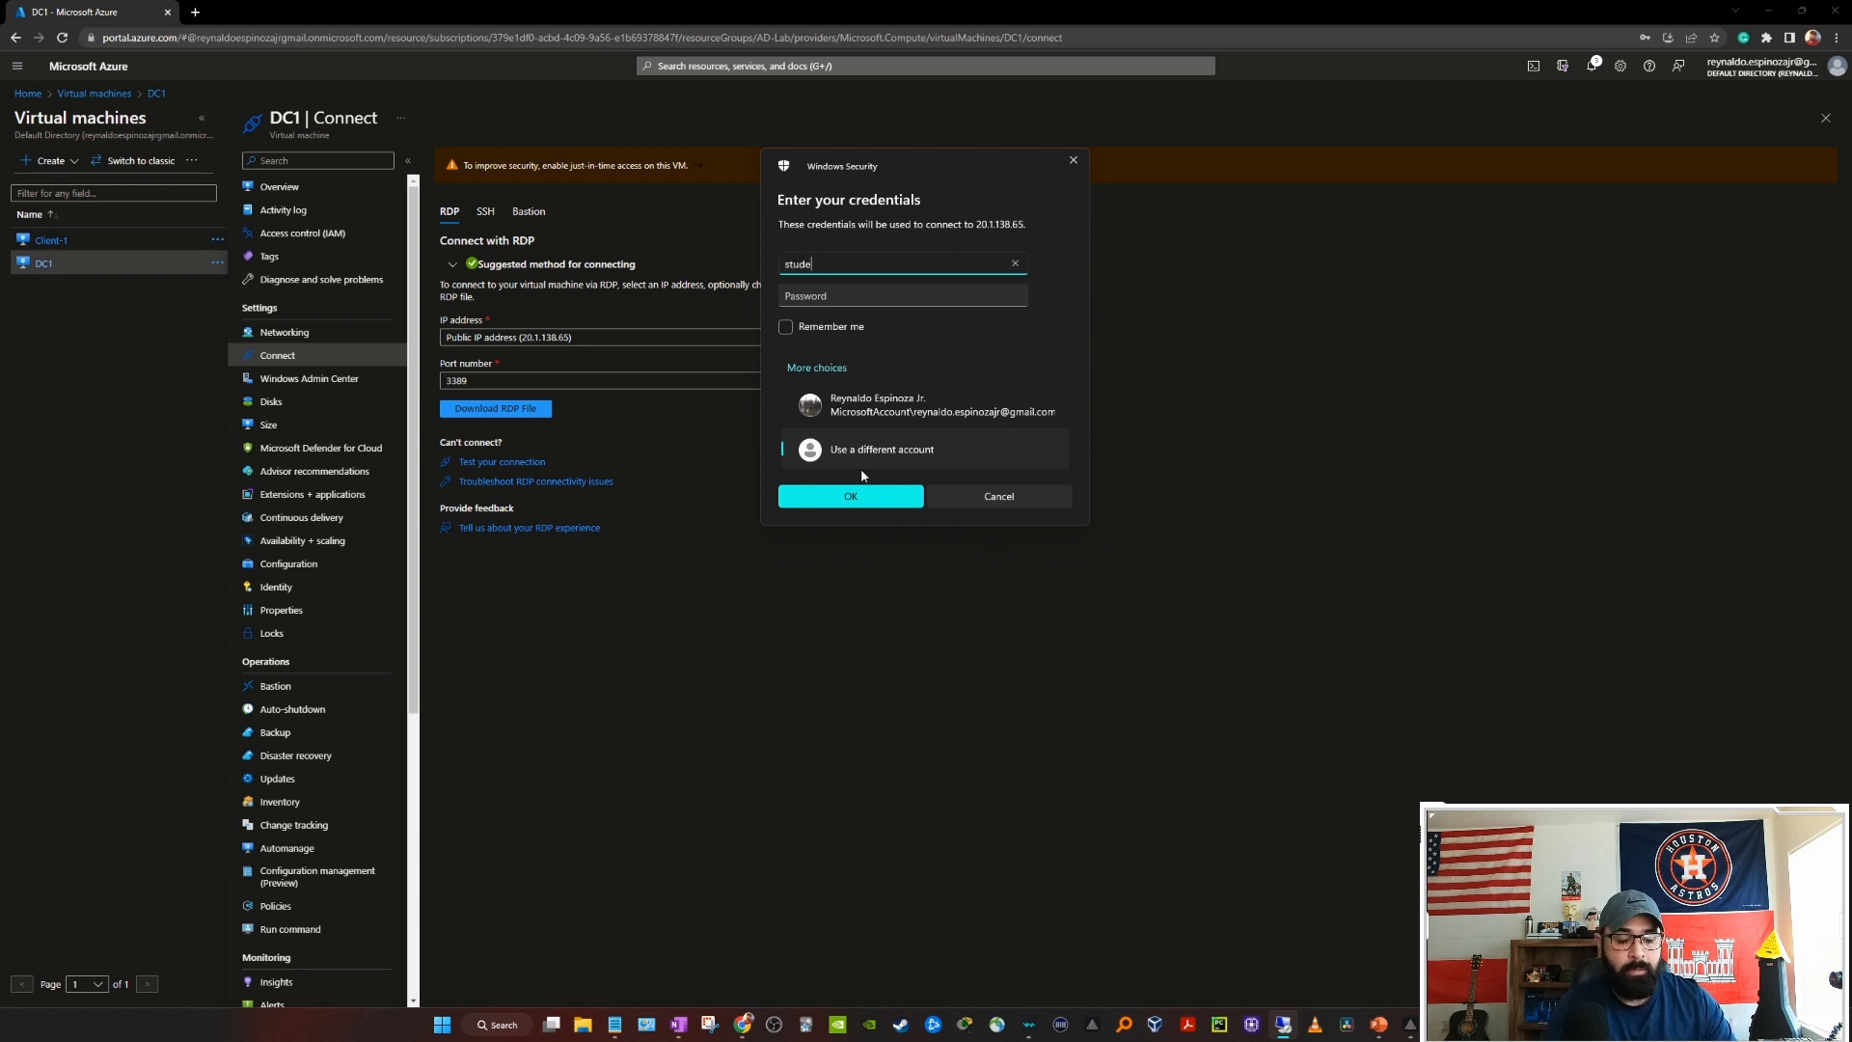
type("nt1")
key("Tab")
type("••••")
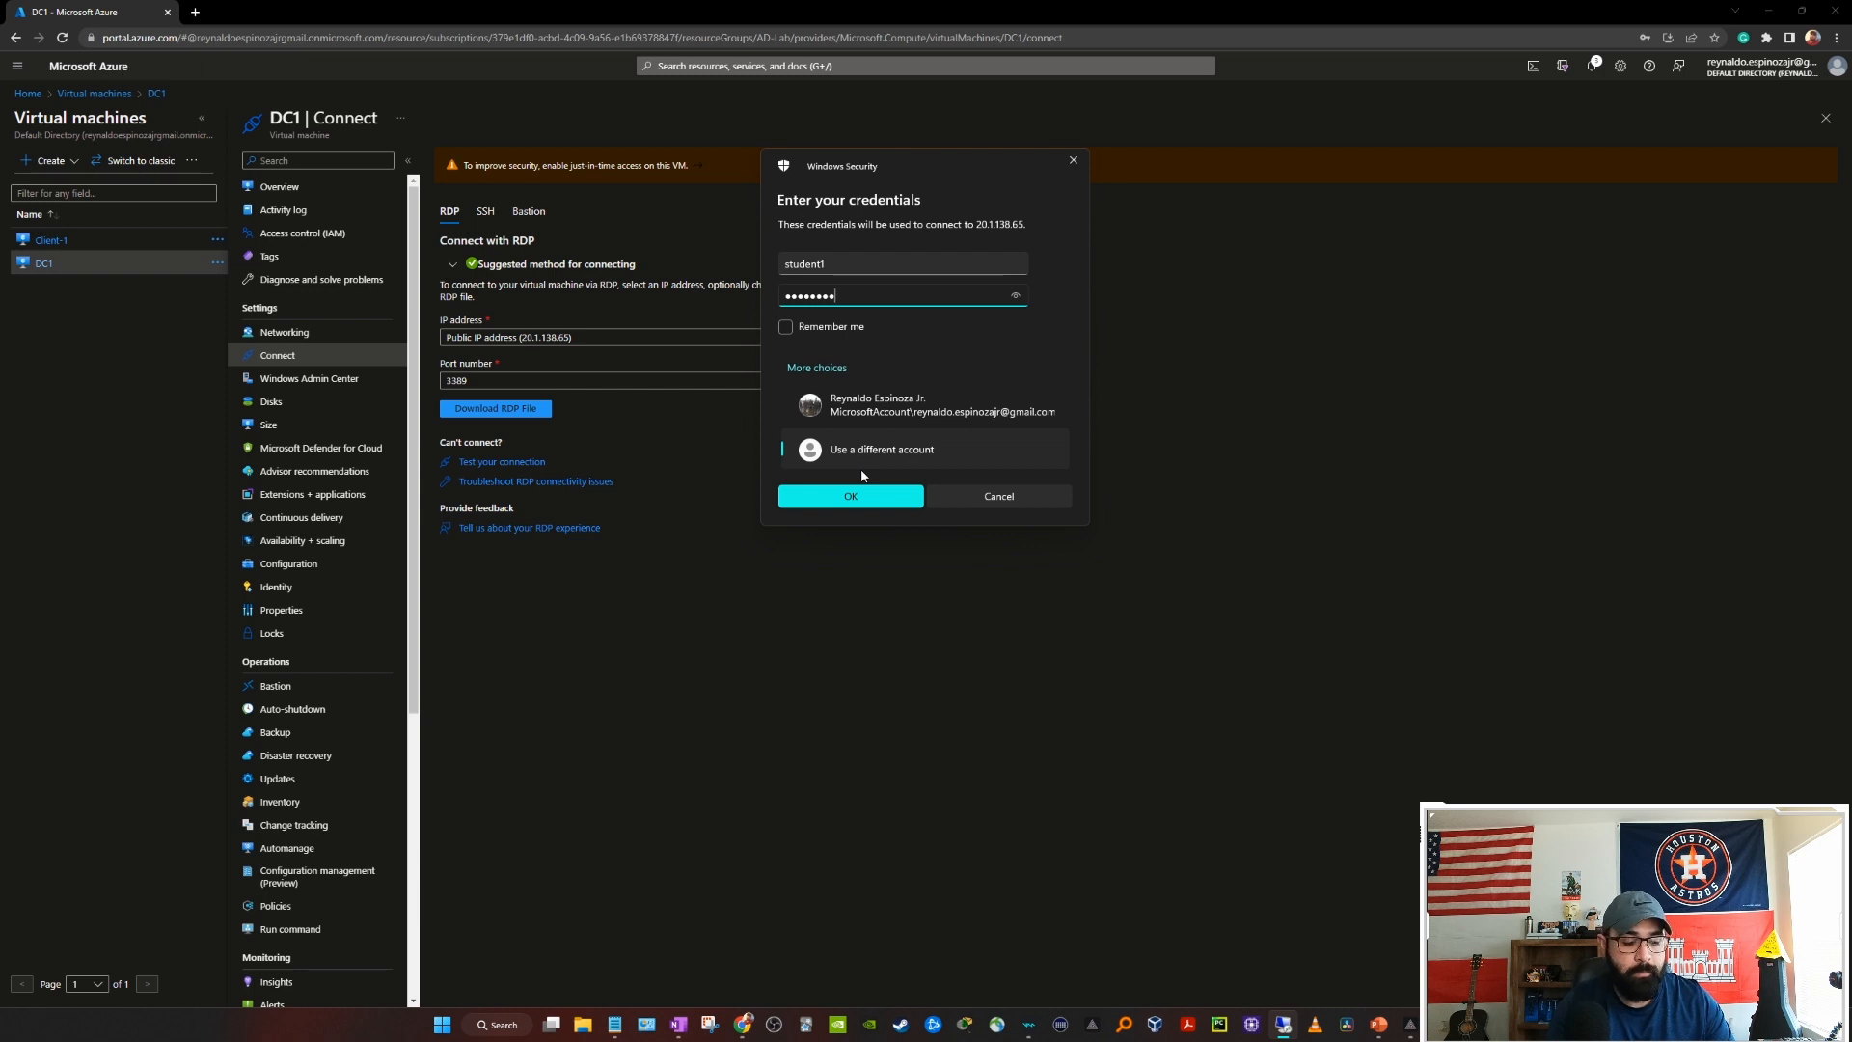
key("Return")
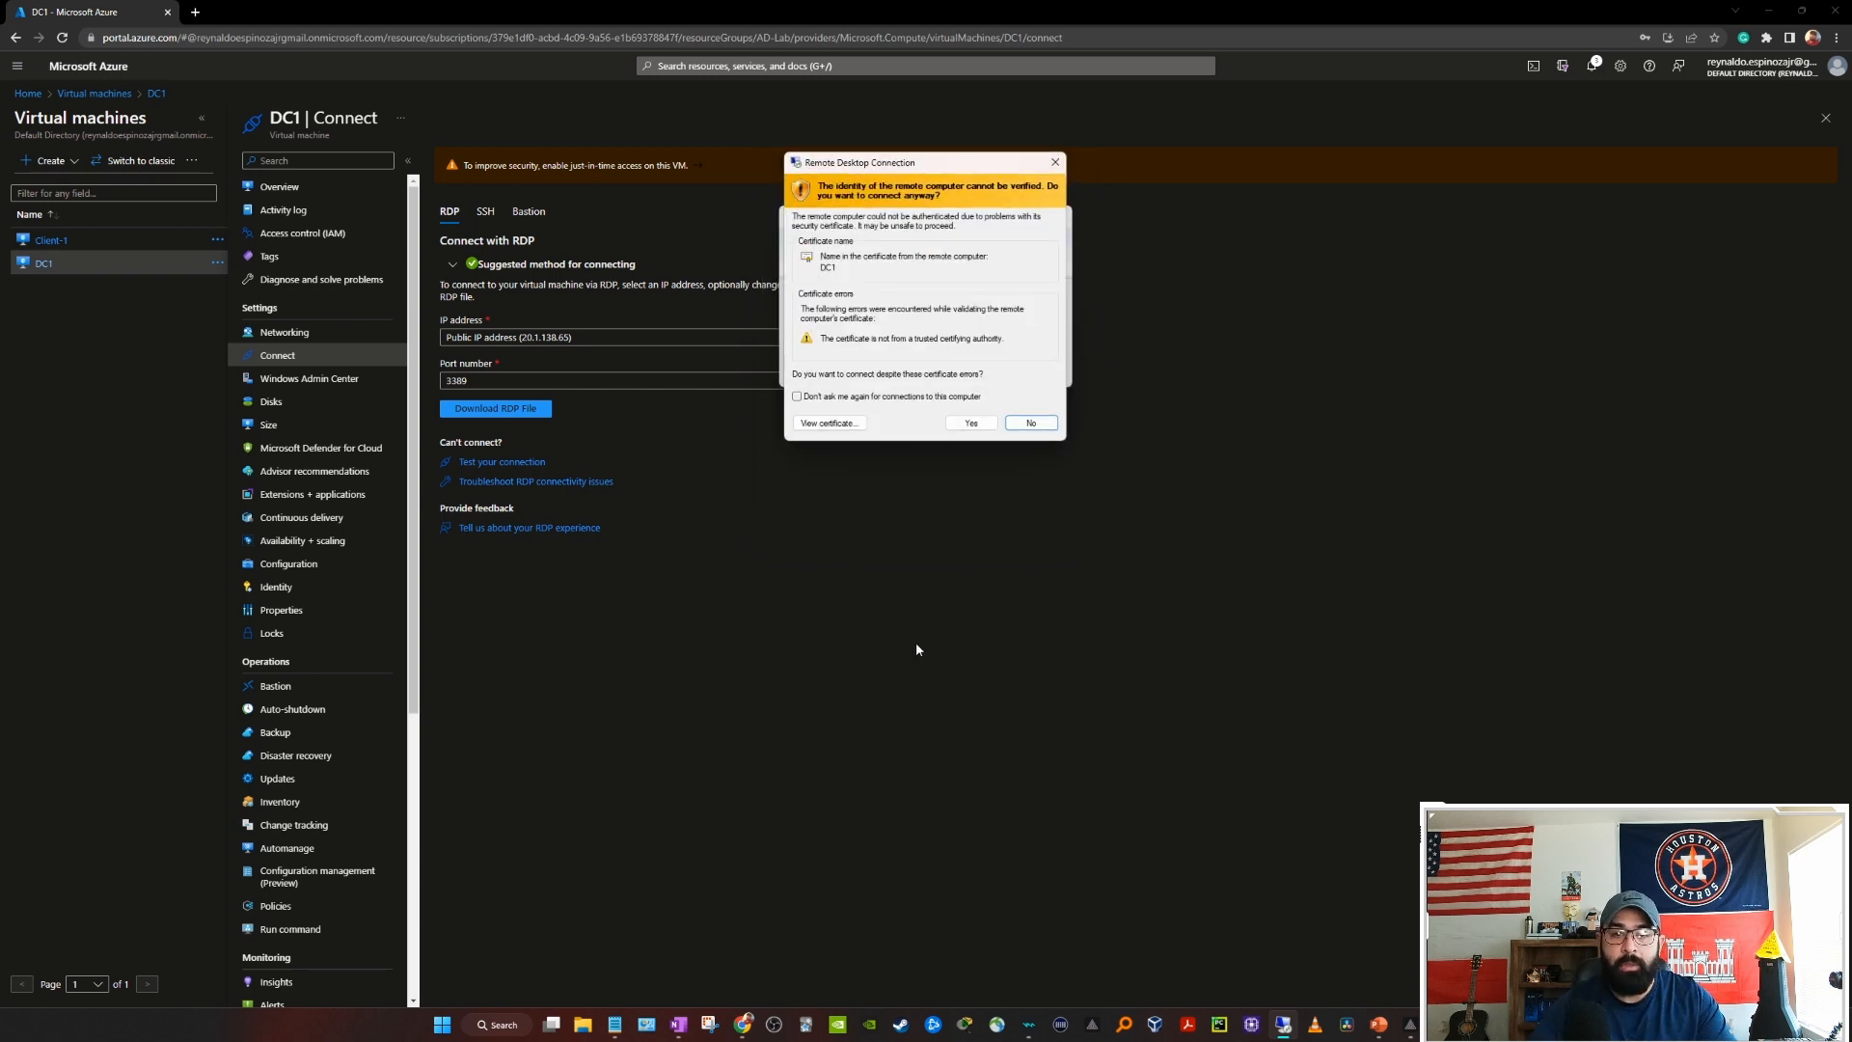
left_click(966, 421)
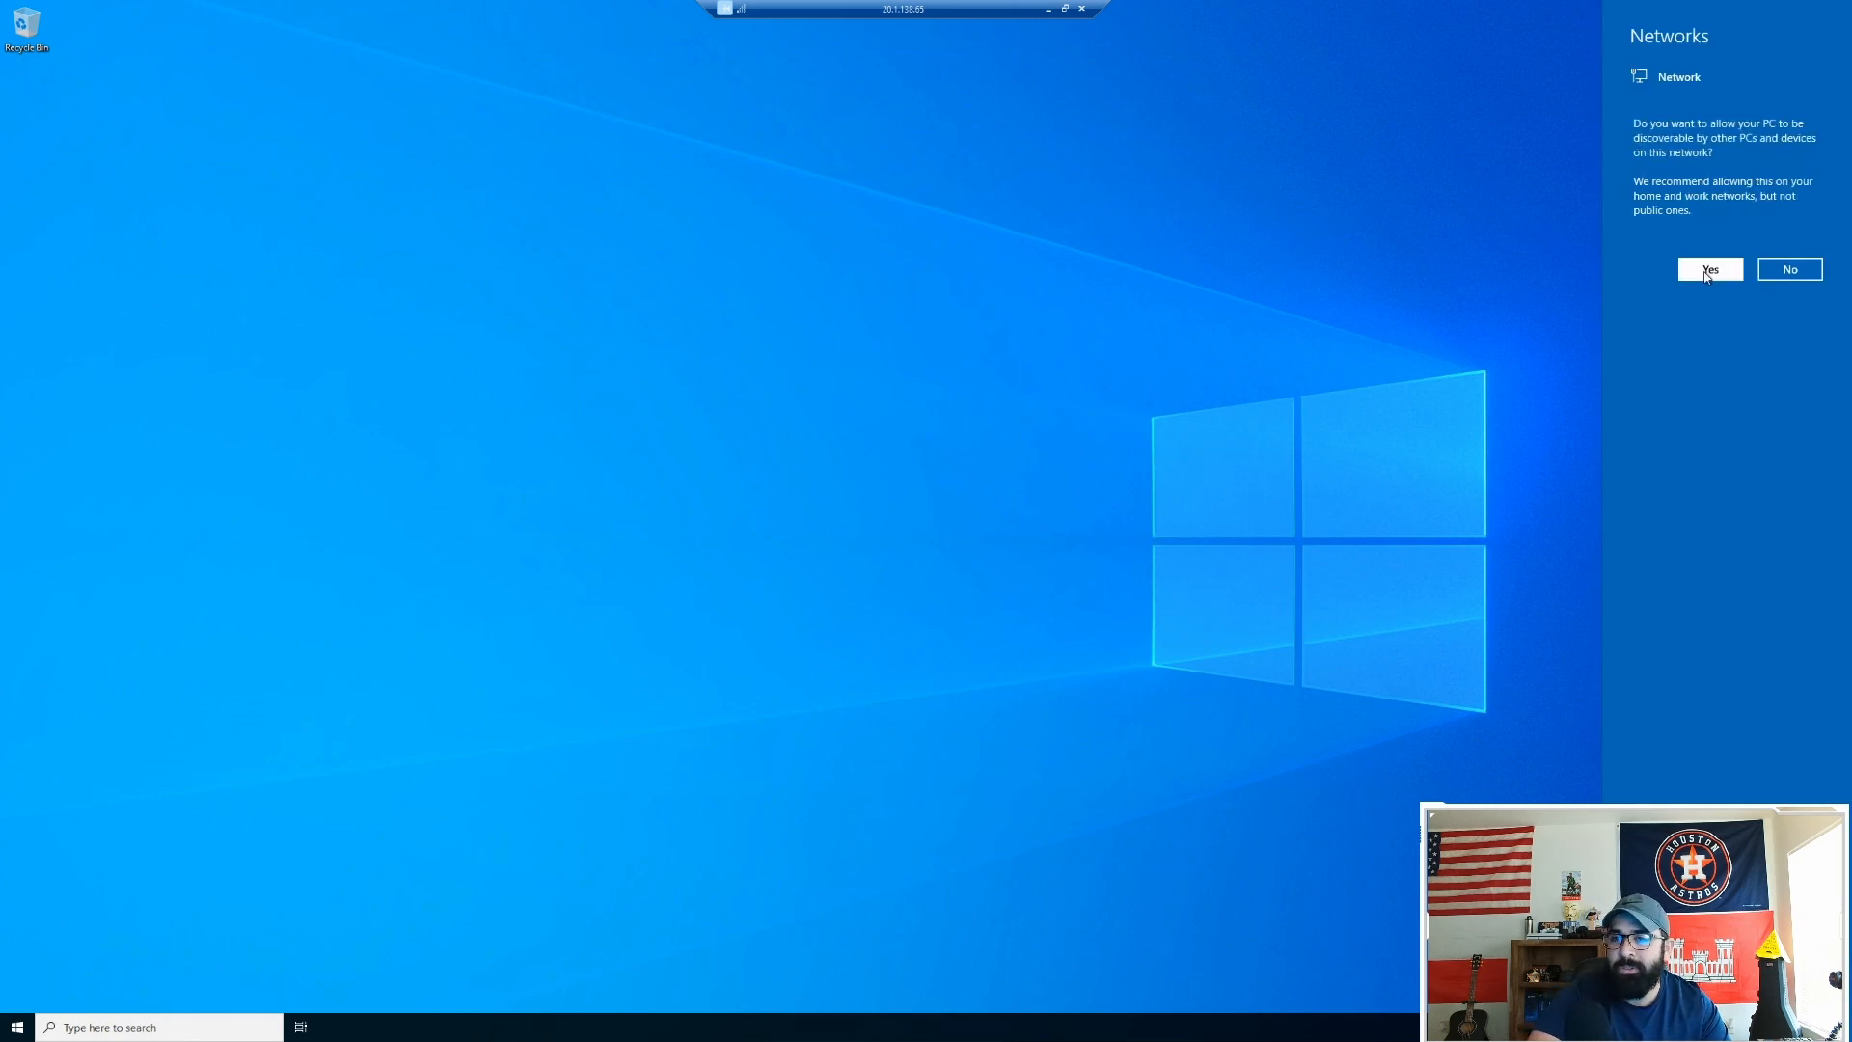
Step: Allow network discovery on the server and launch Command Prompt via a cmd search
left_click(1710, 270)
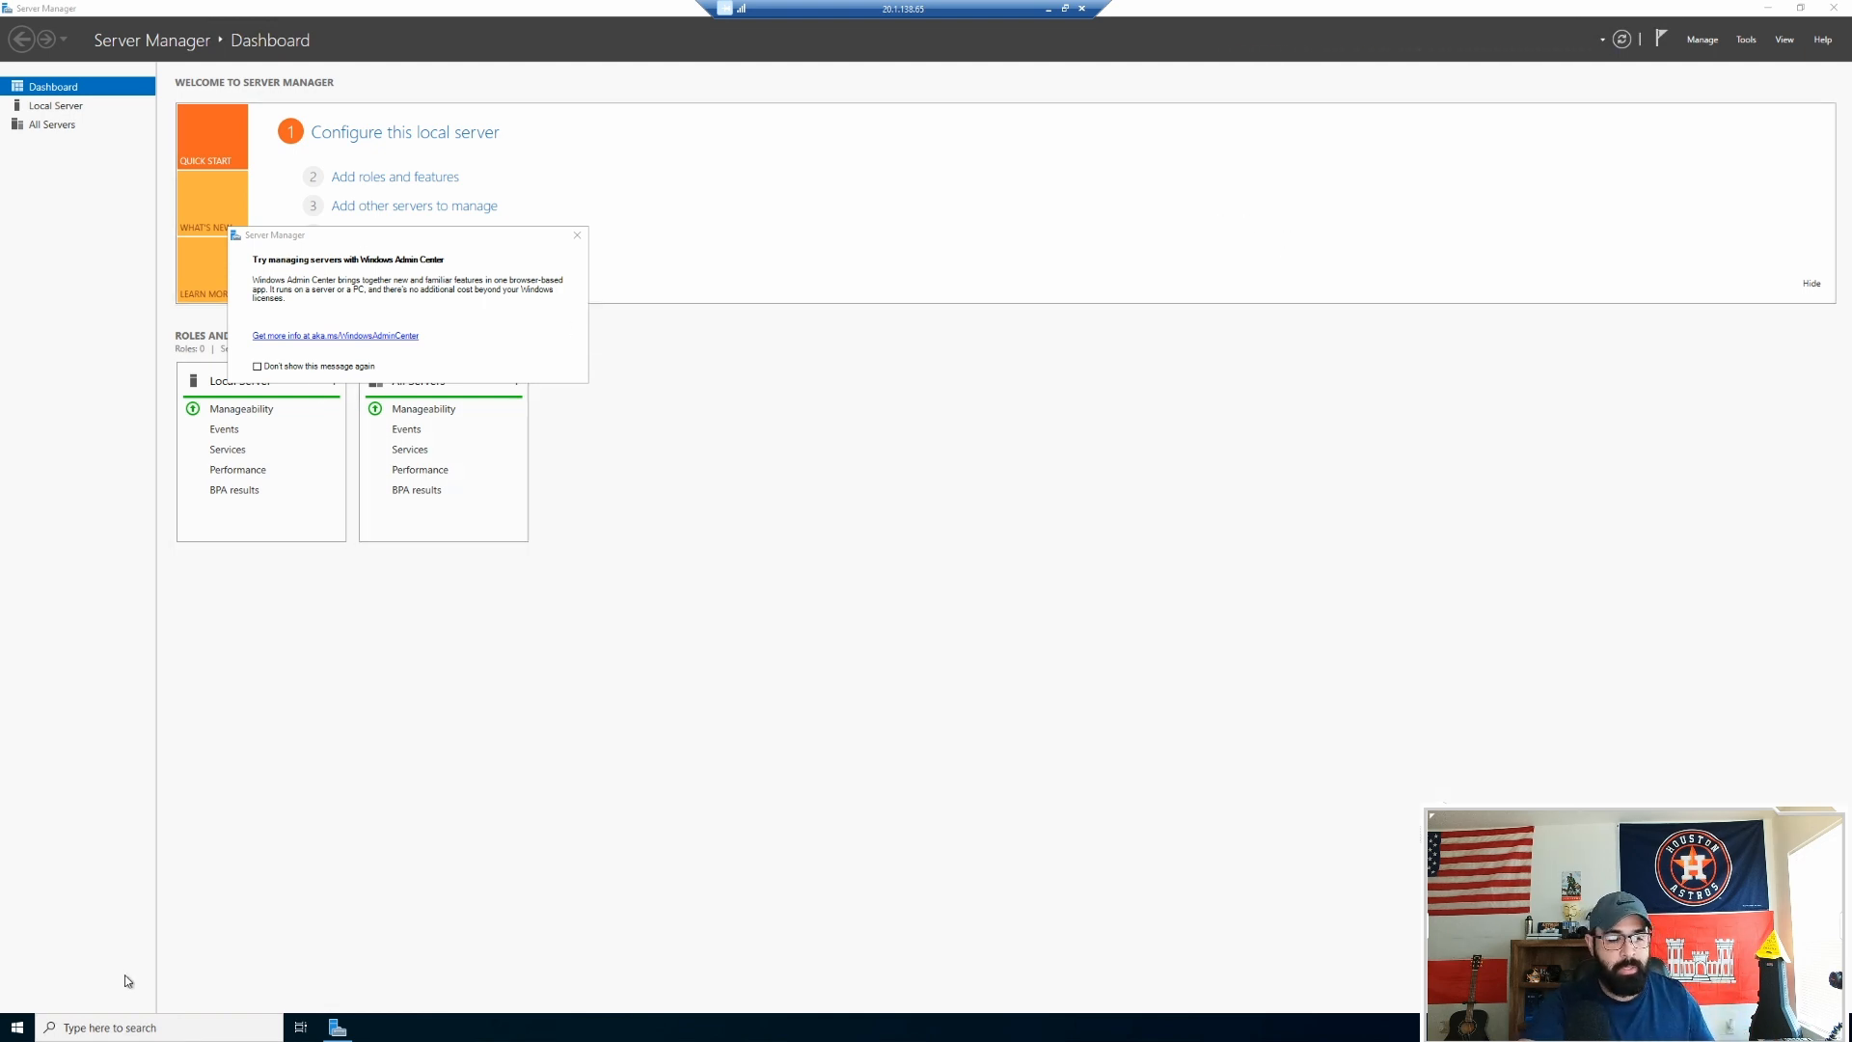
left_click(135, 1027)
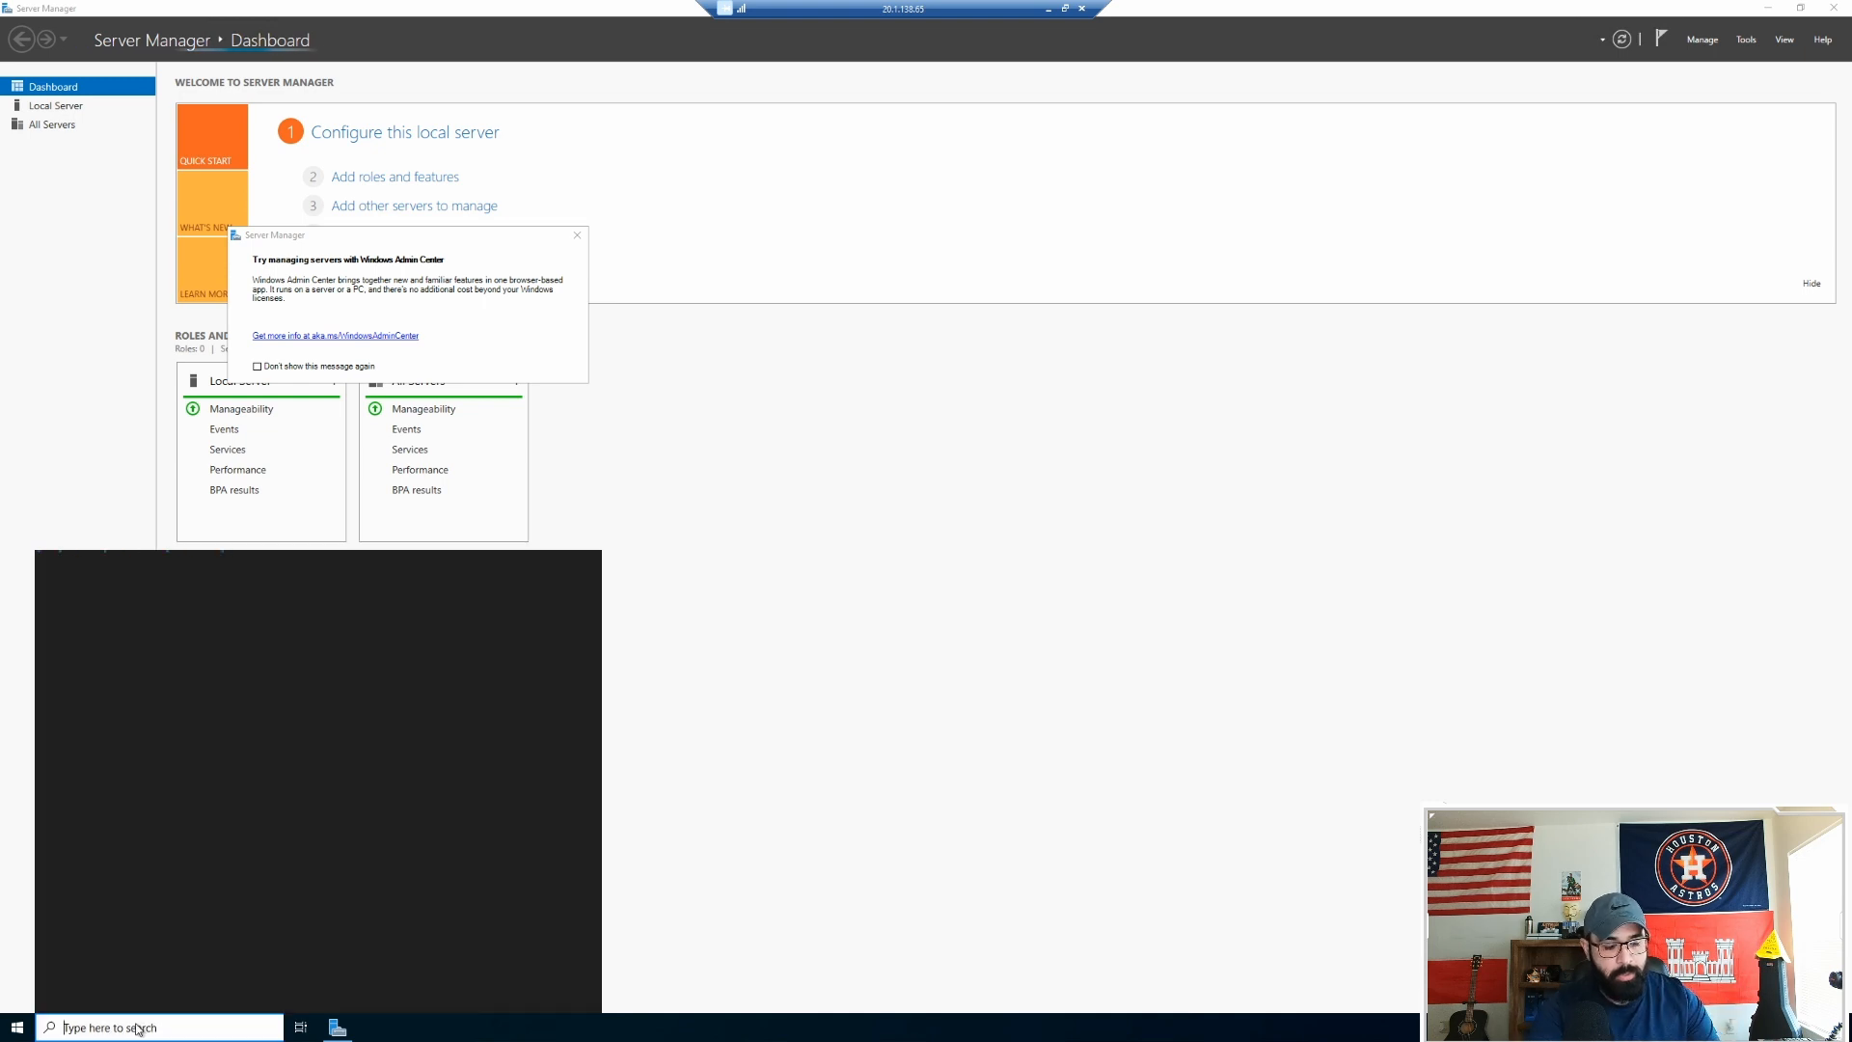
type("cmd")
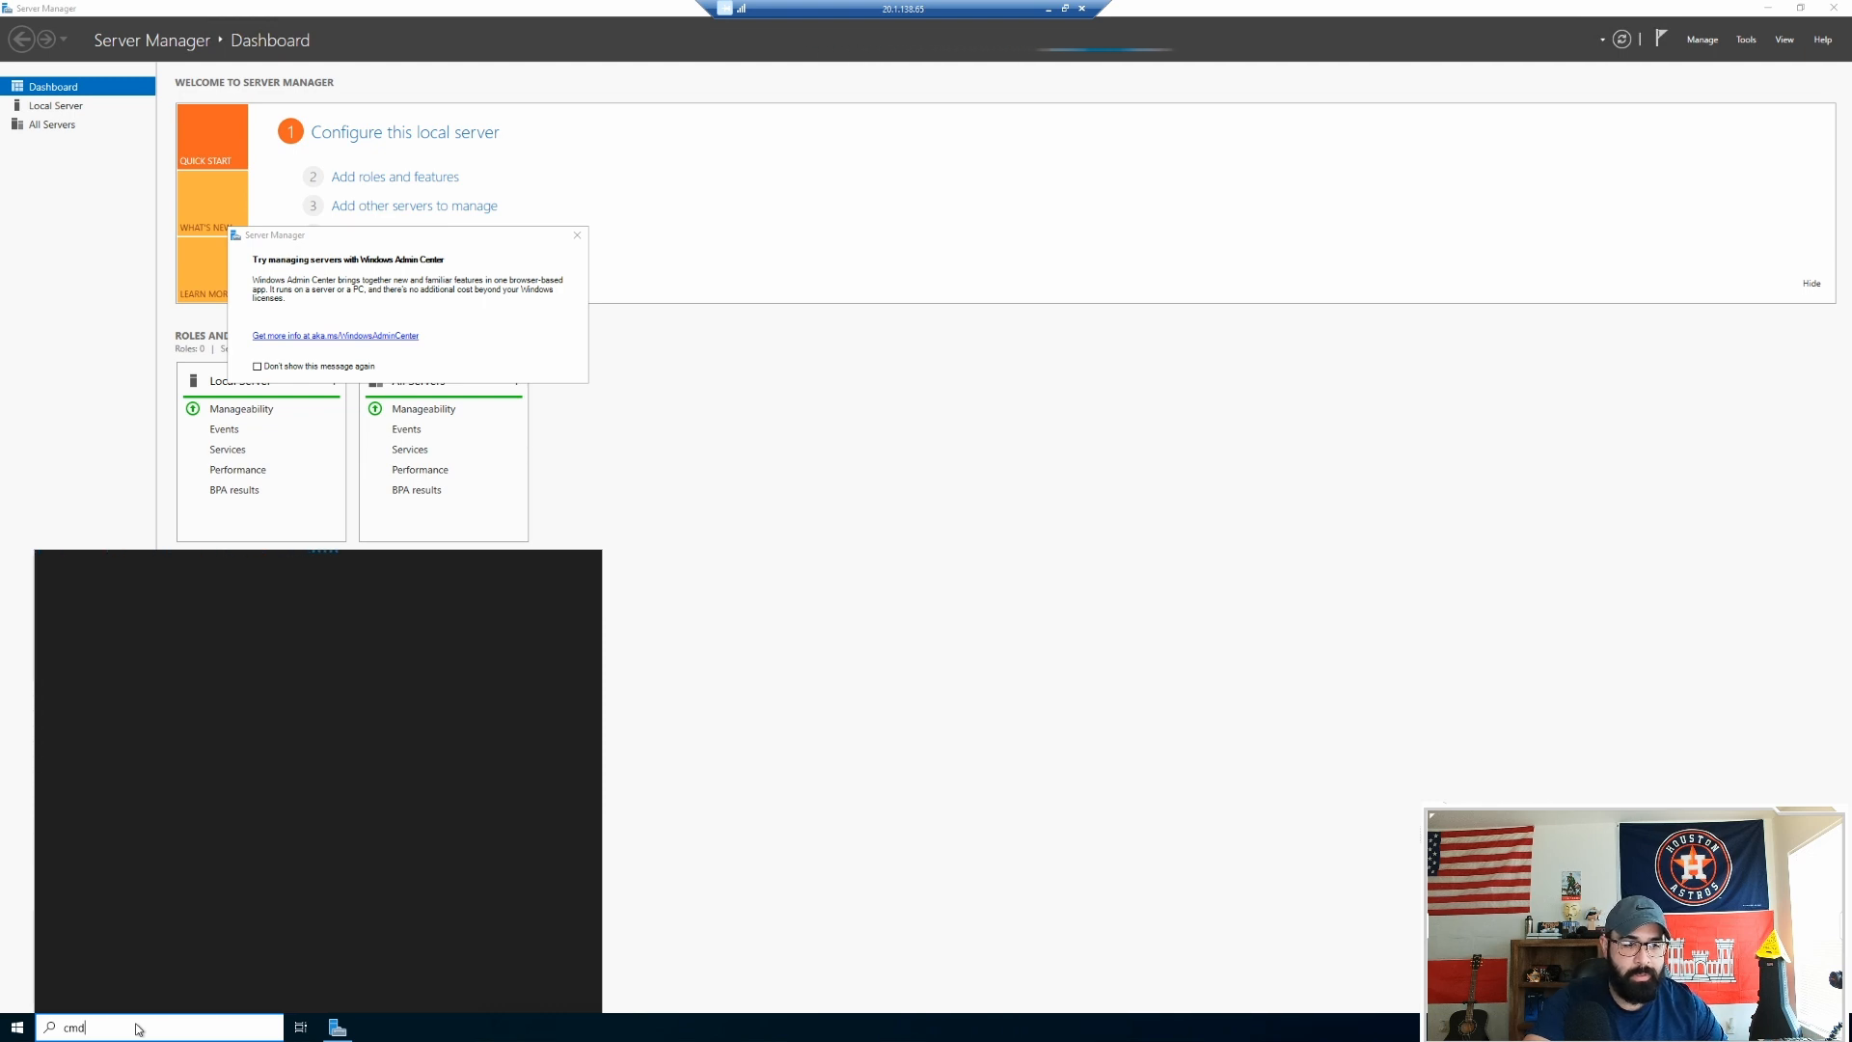
key("Return")
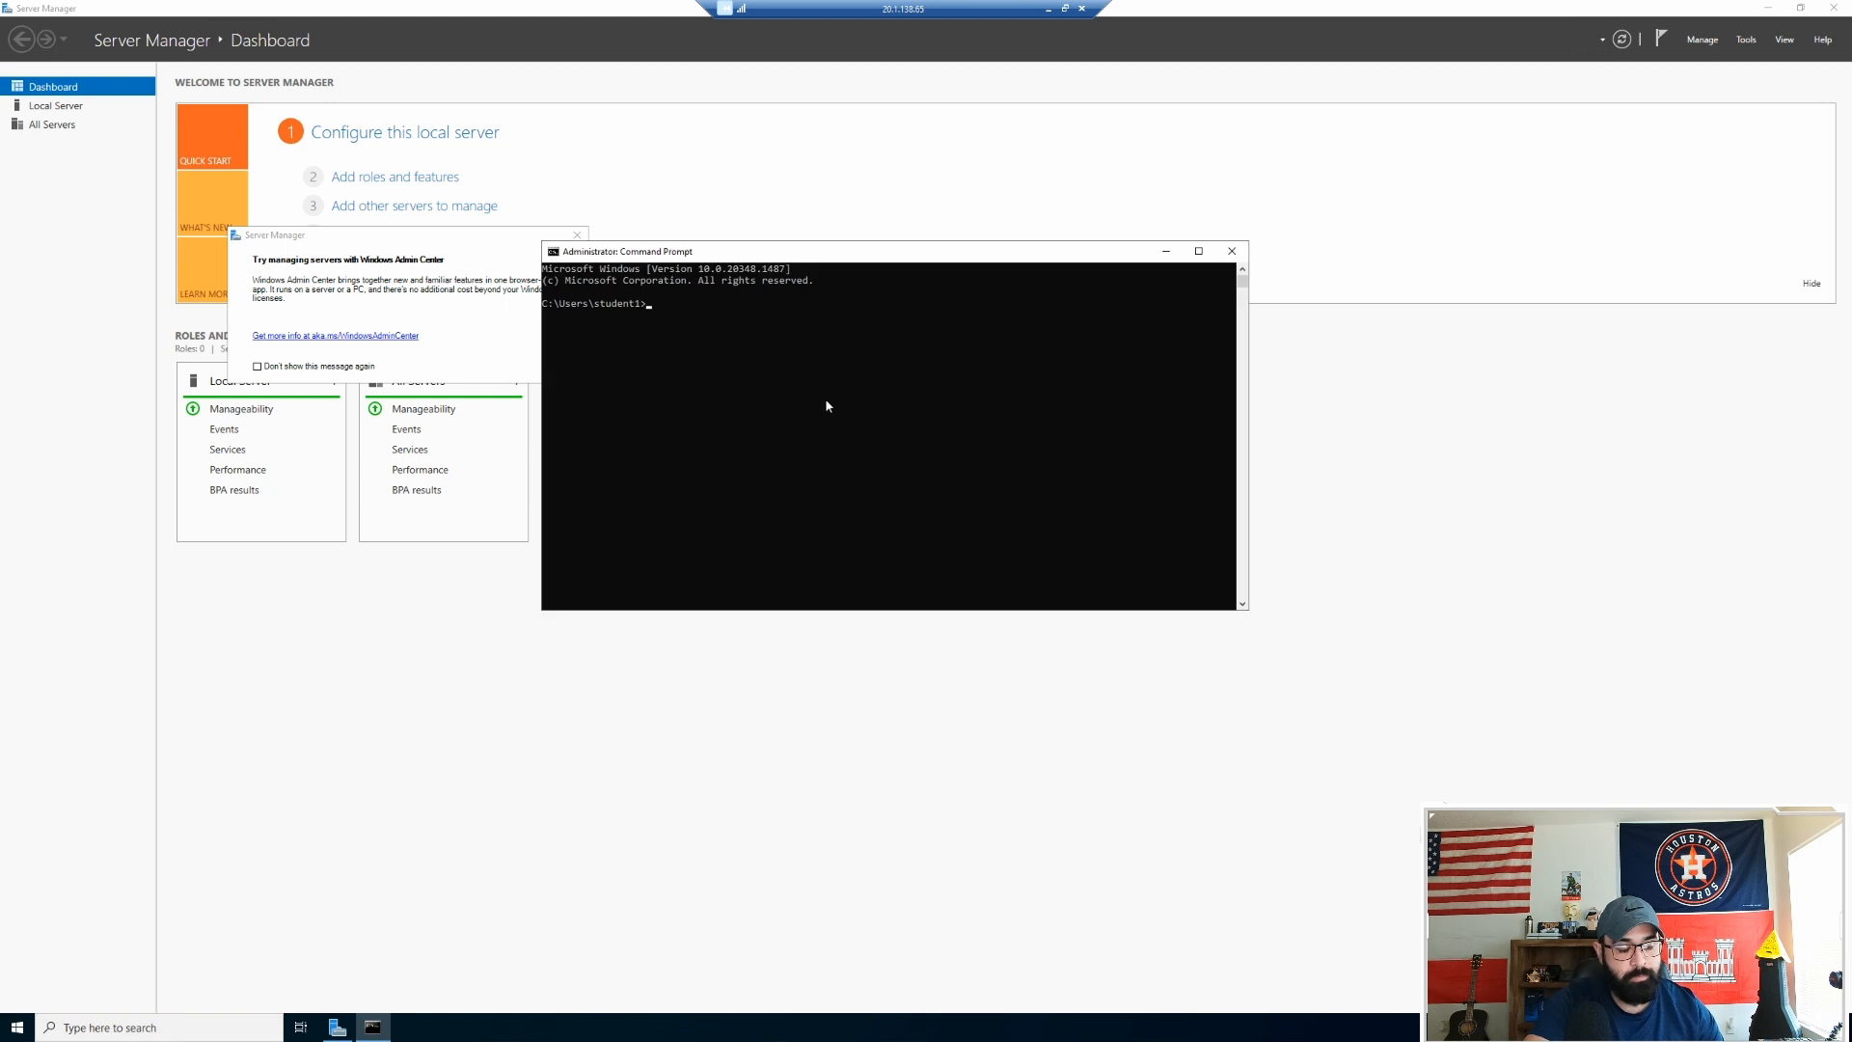
Step: Run hostname to confirm the machine is DC1, then close Command Prompt
scroll(826, 399, "up", 3, "ctrl")
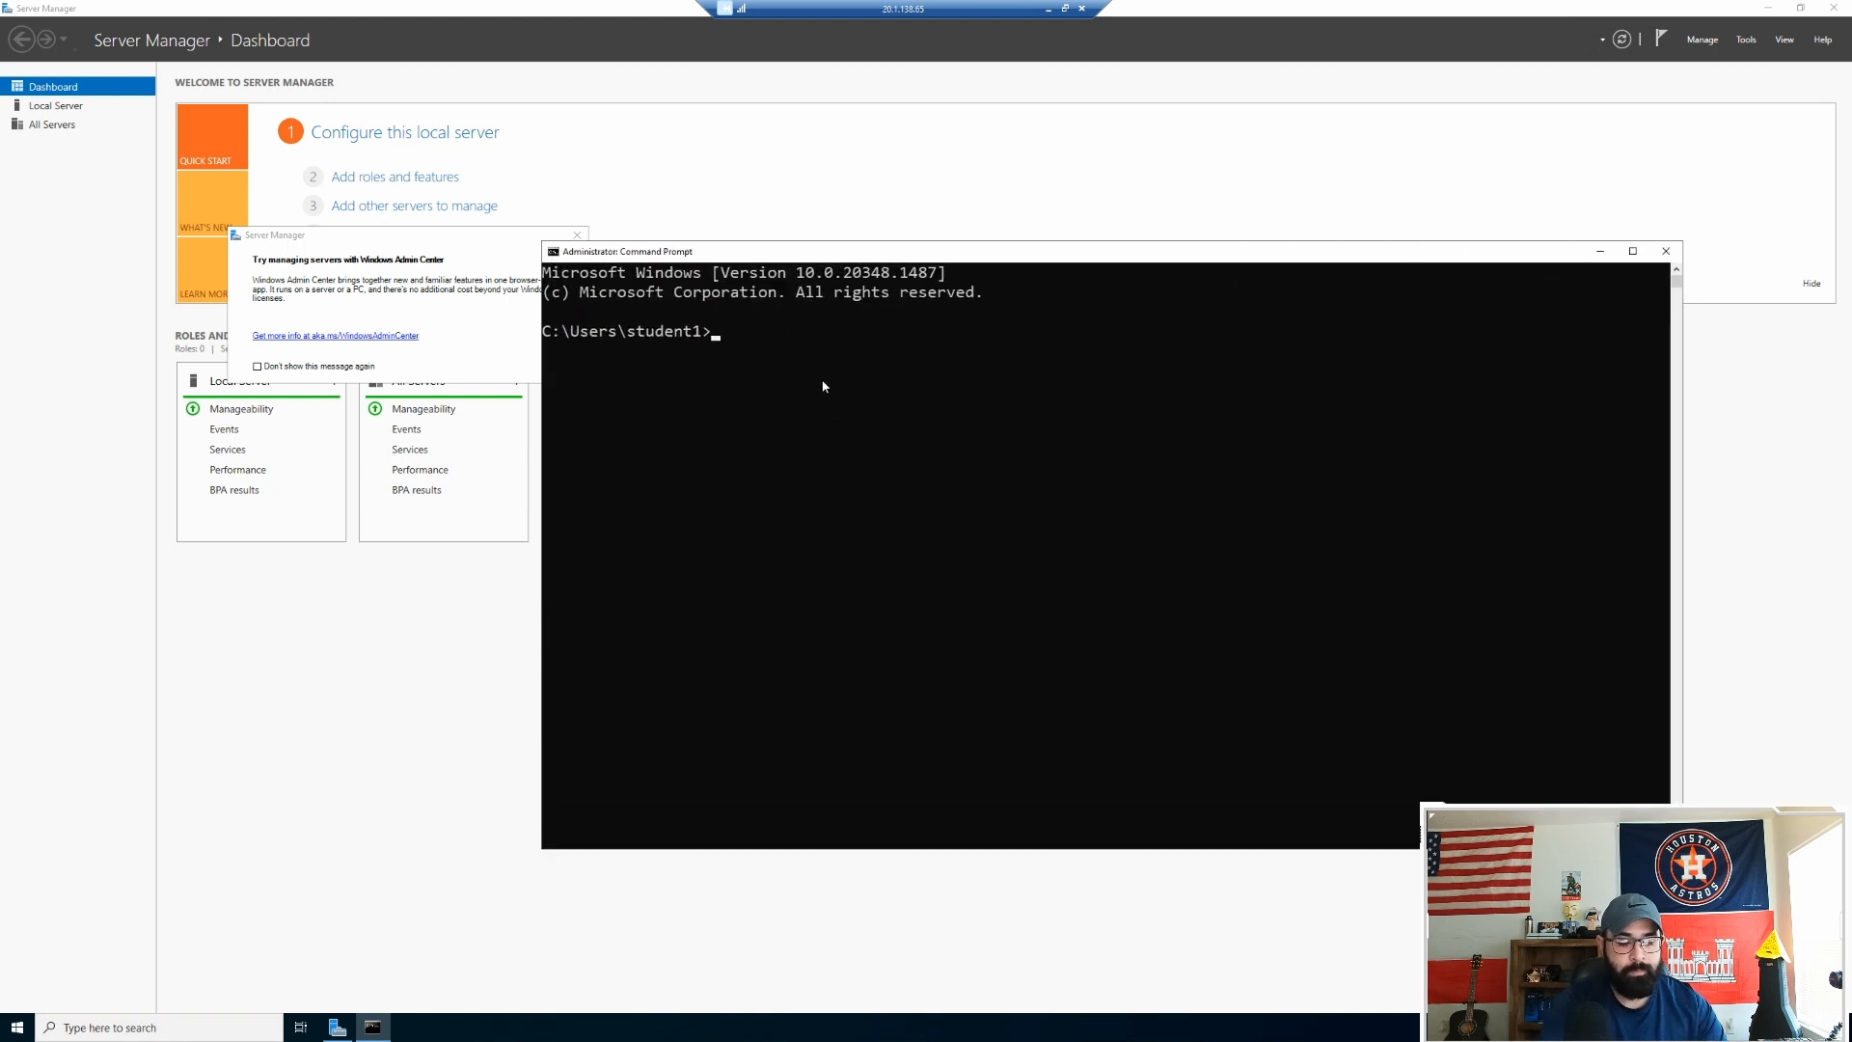
type("ho")
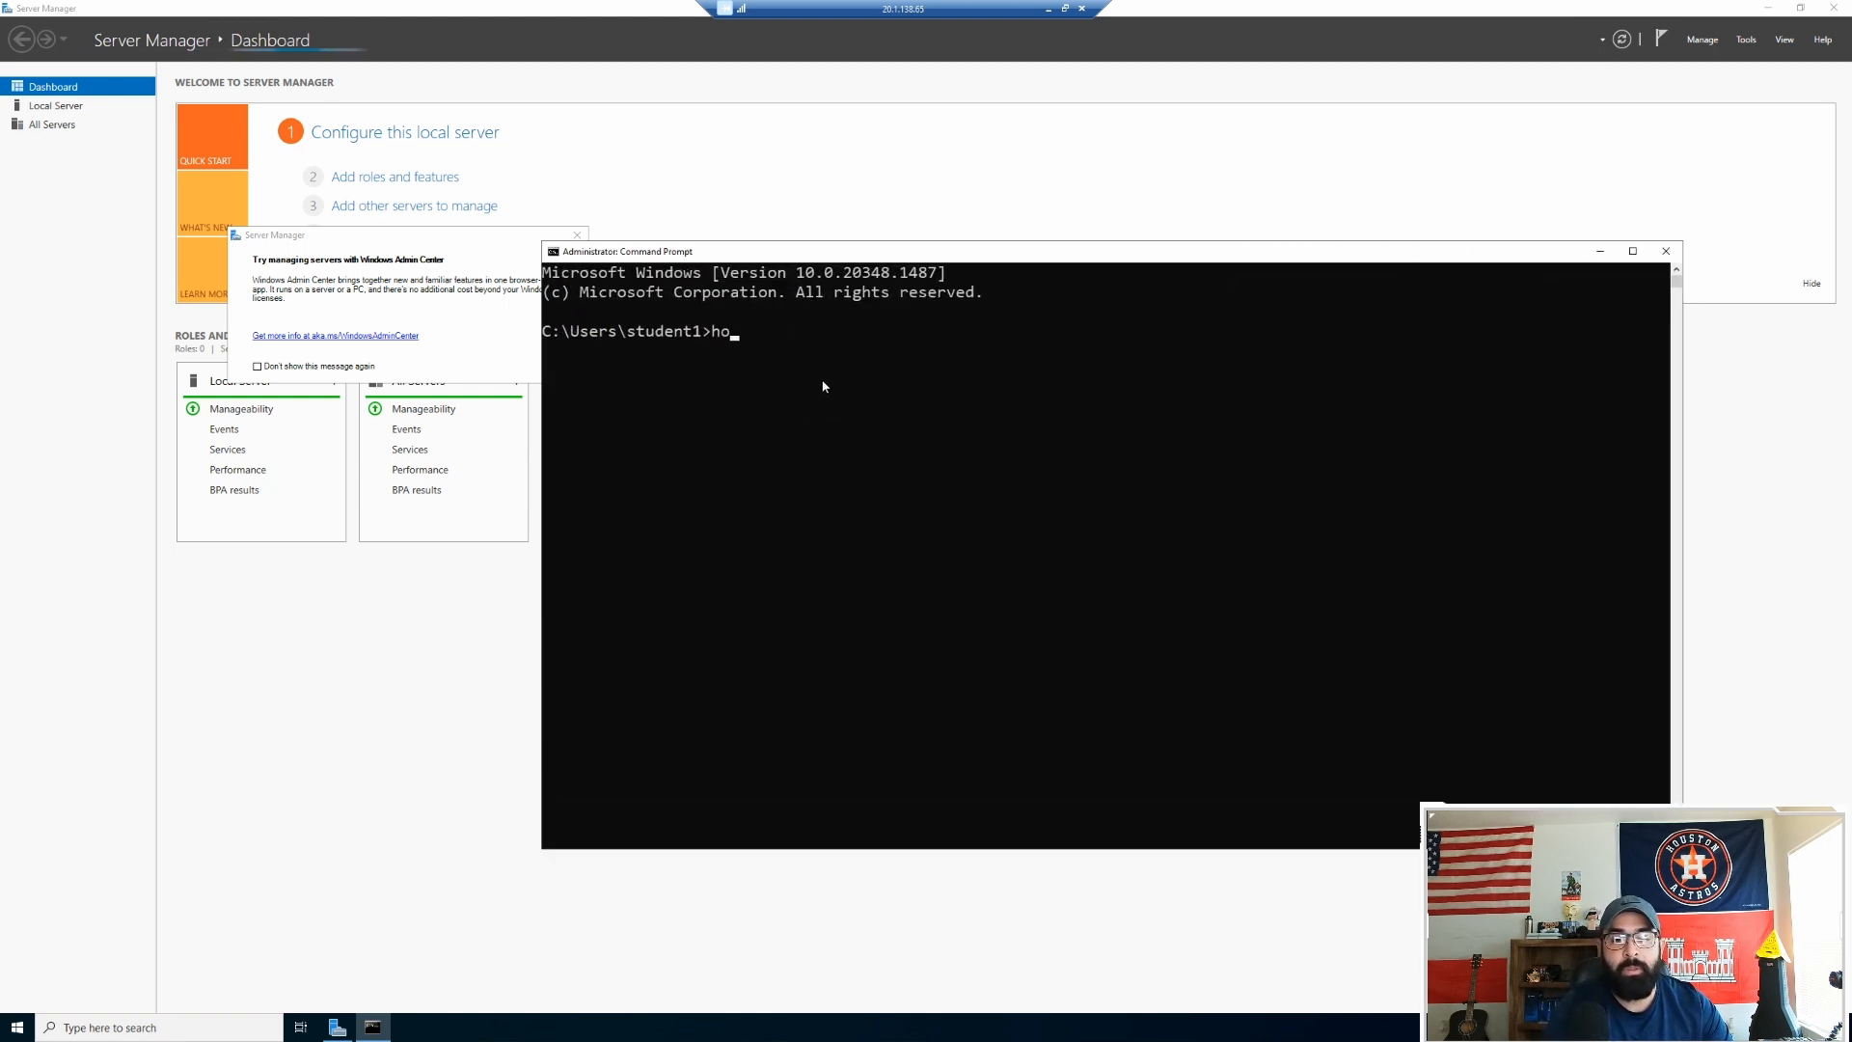
type("stname")
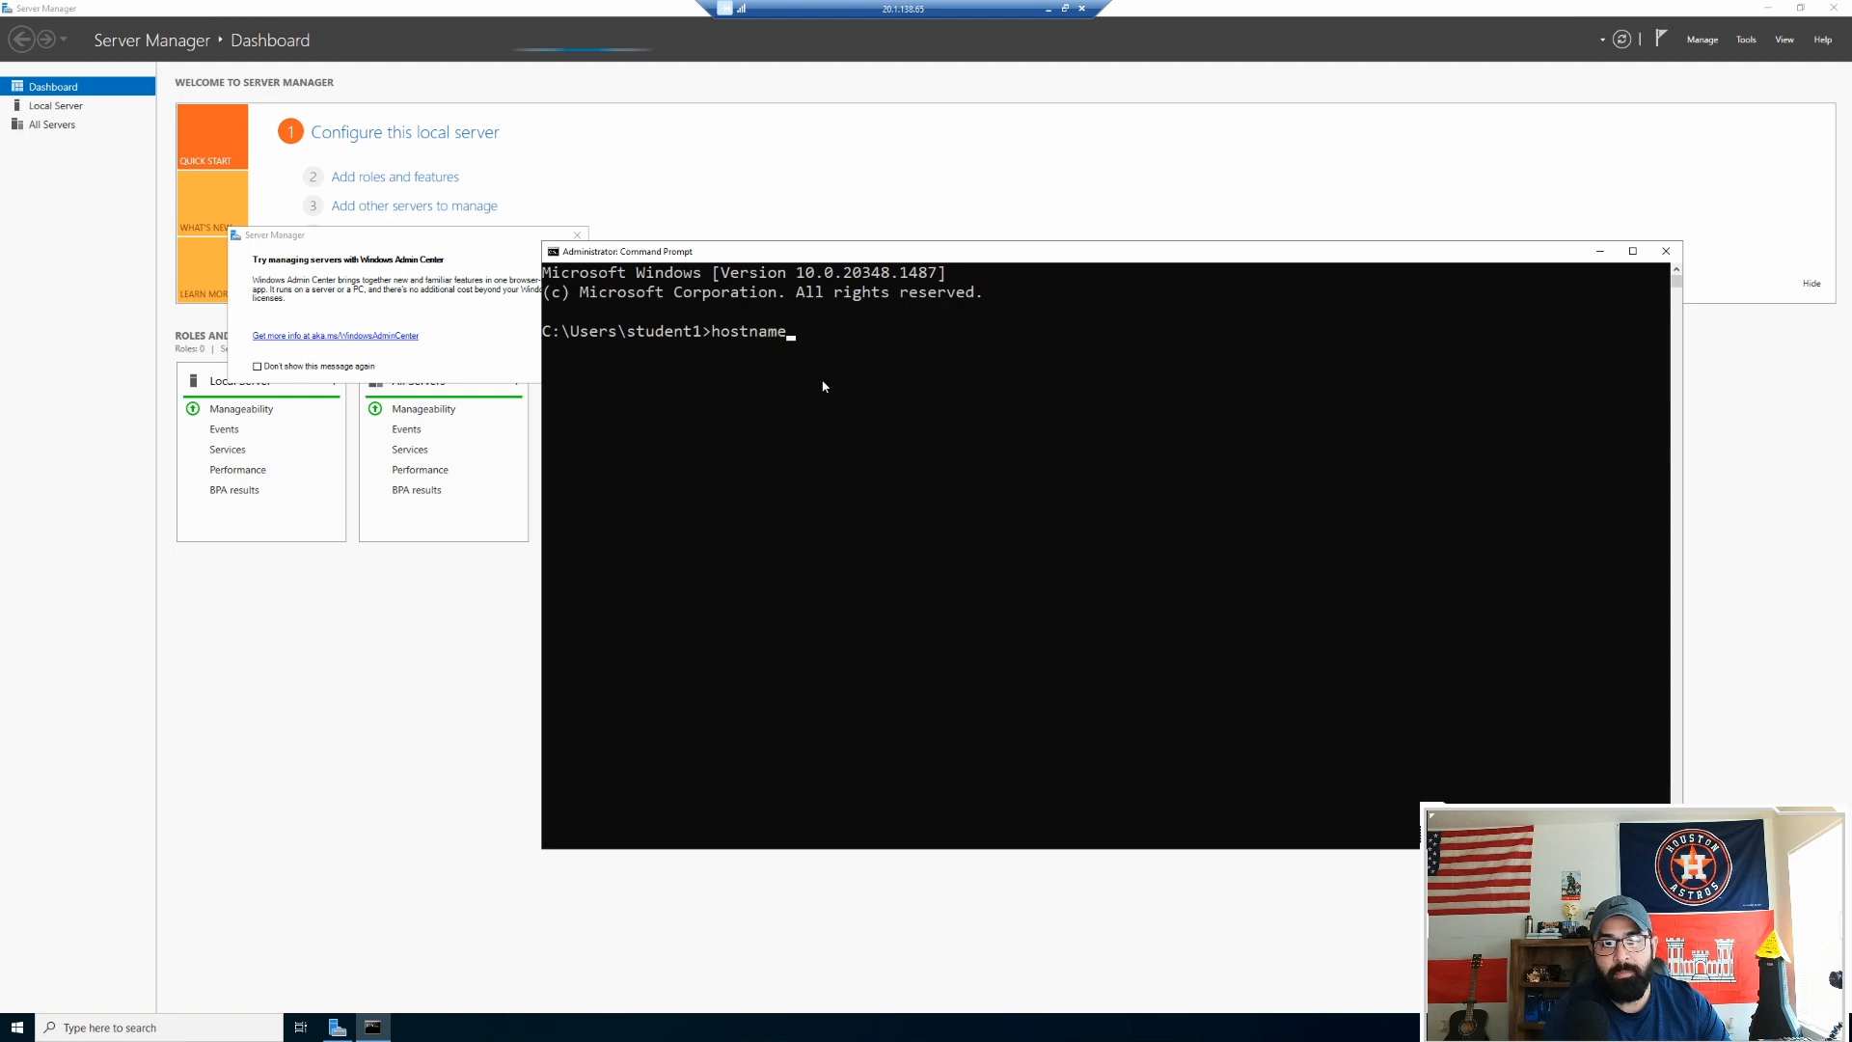
key("Return")
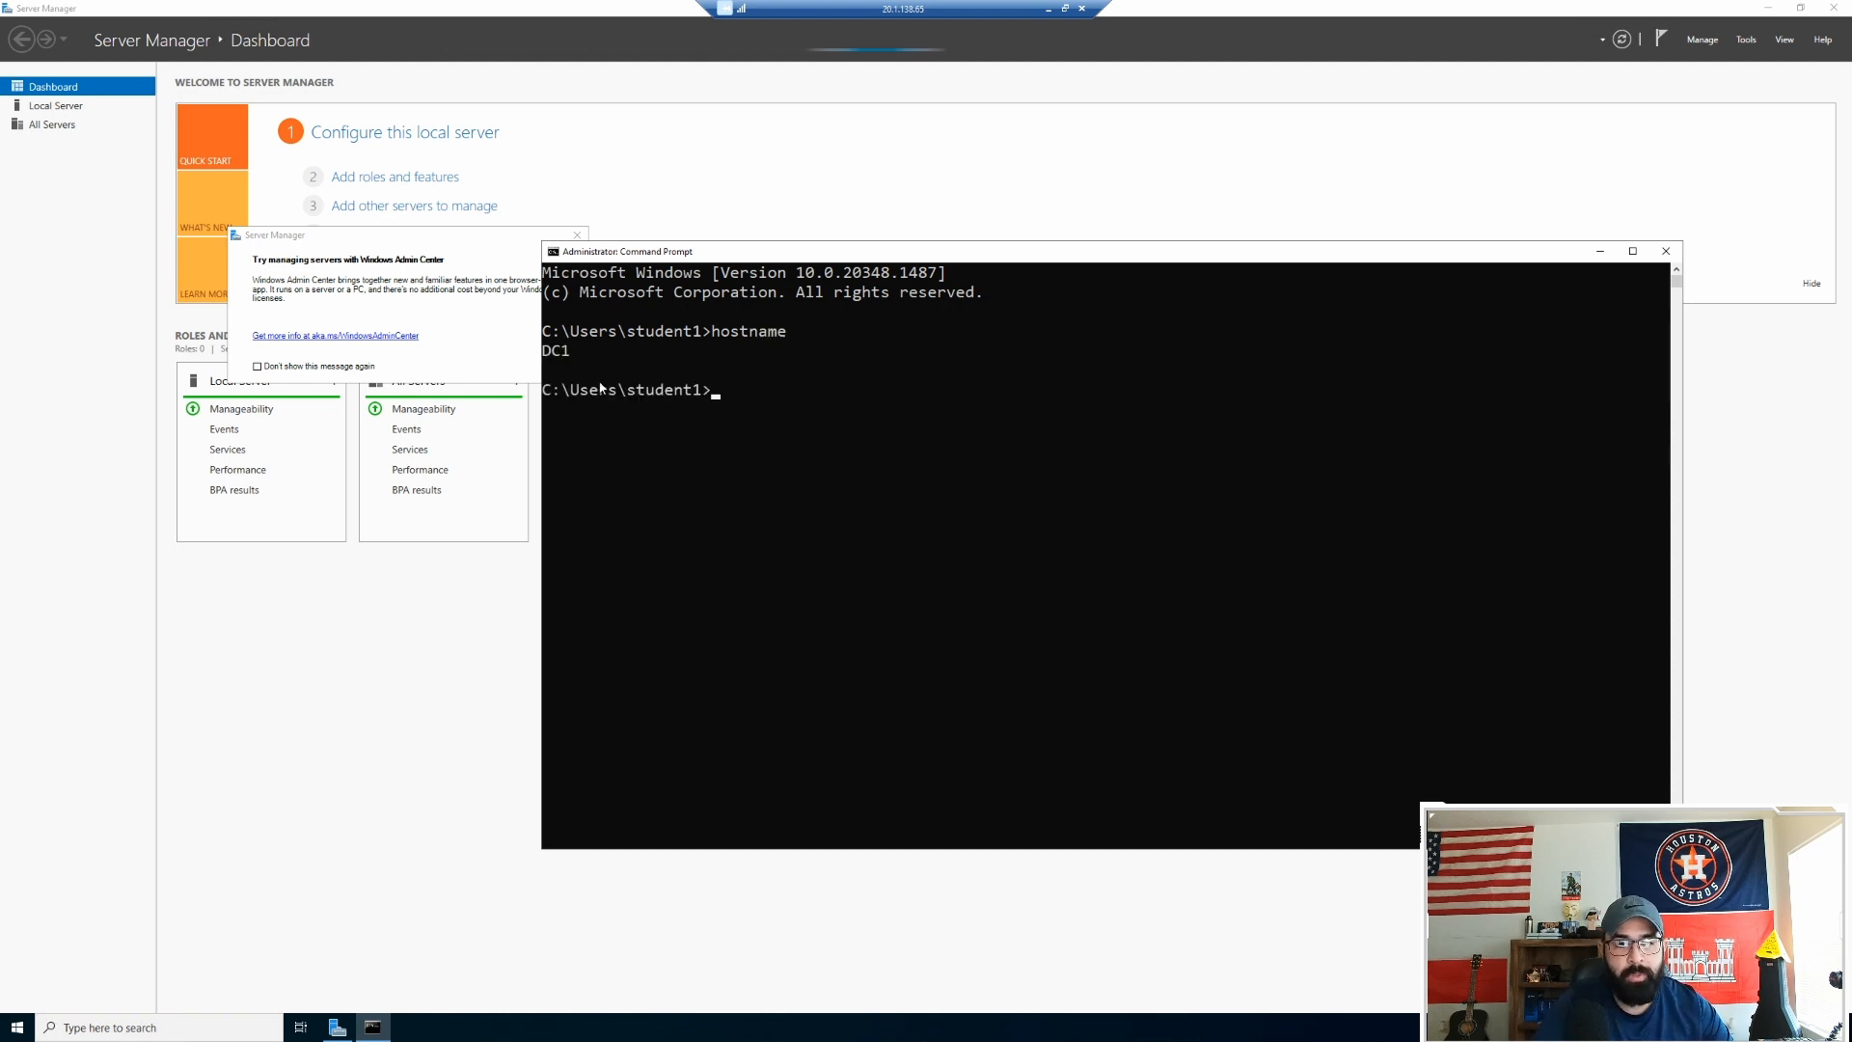
left_click_drag(572, 359, 557, 356)
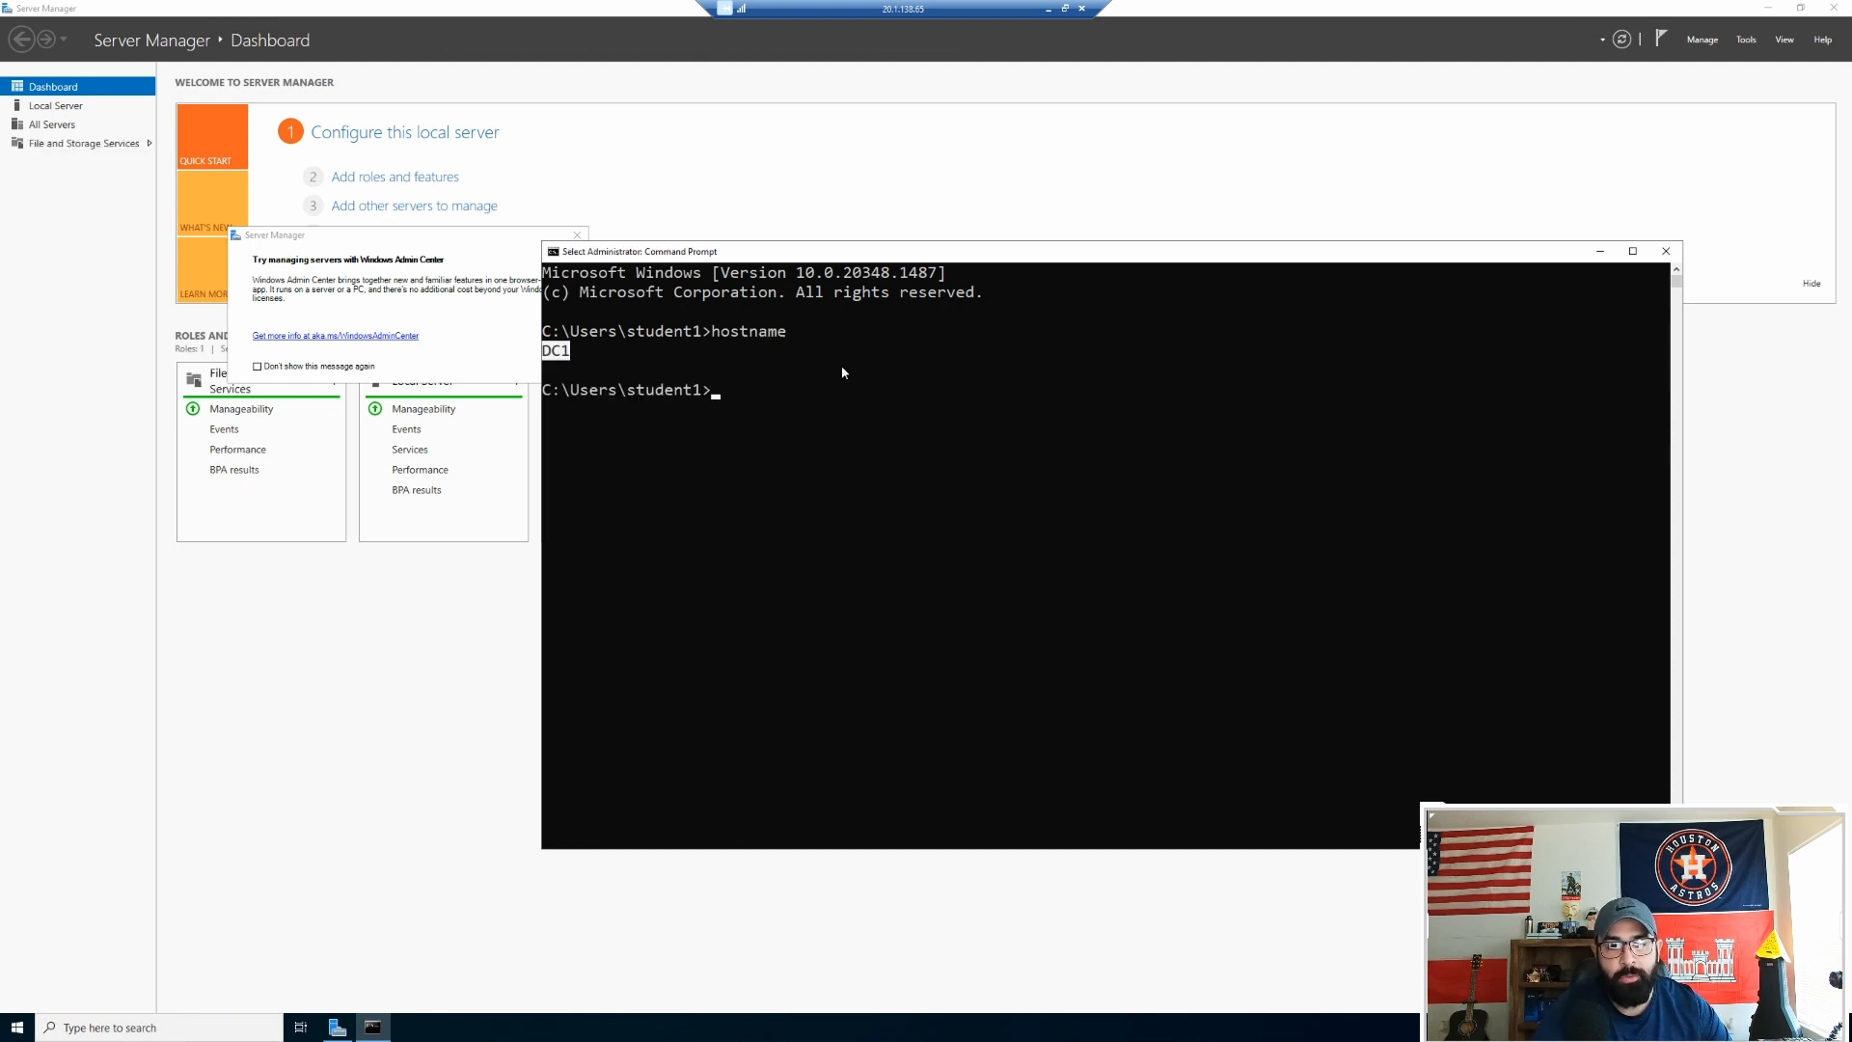
left_click(1666, 251)
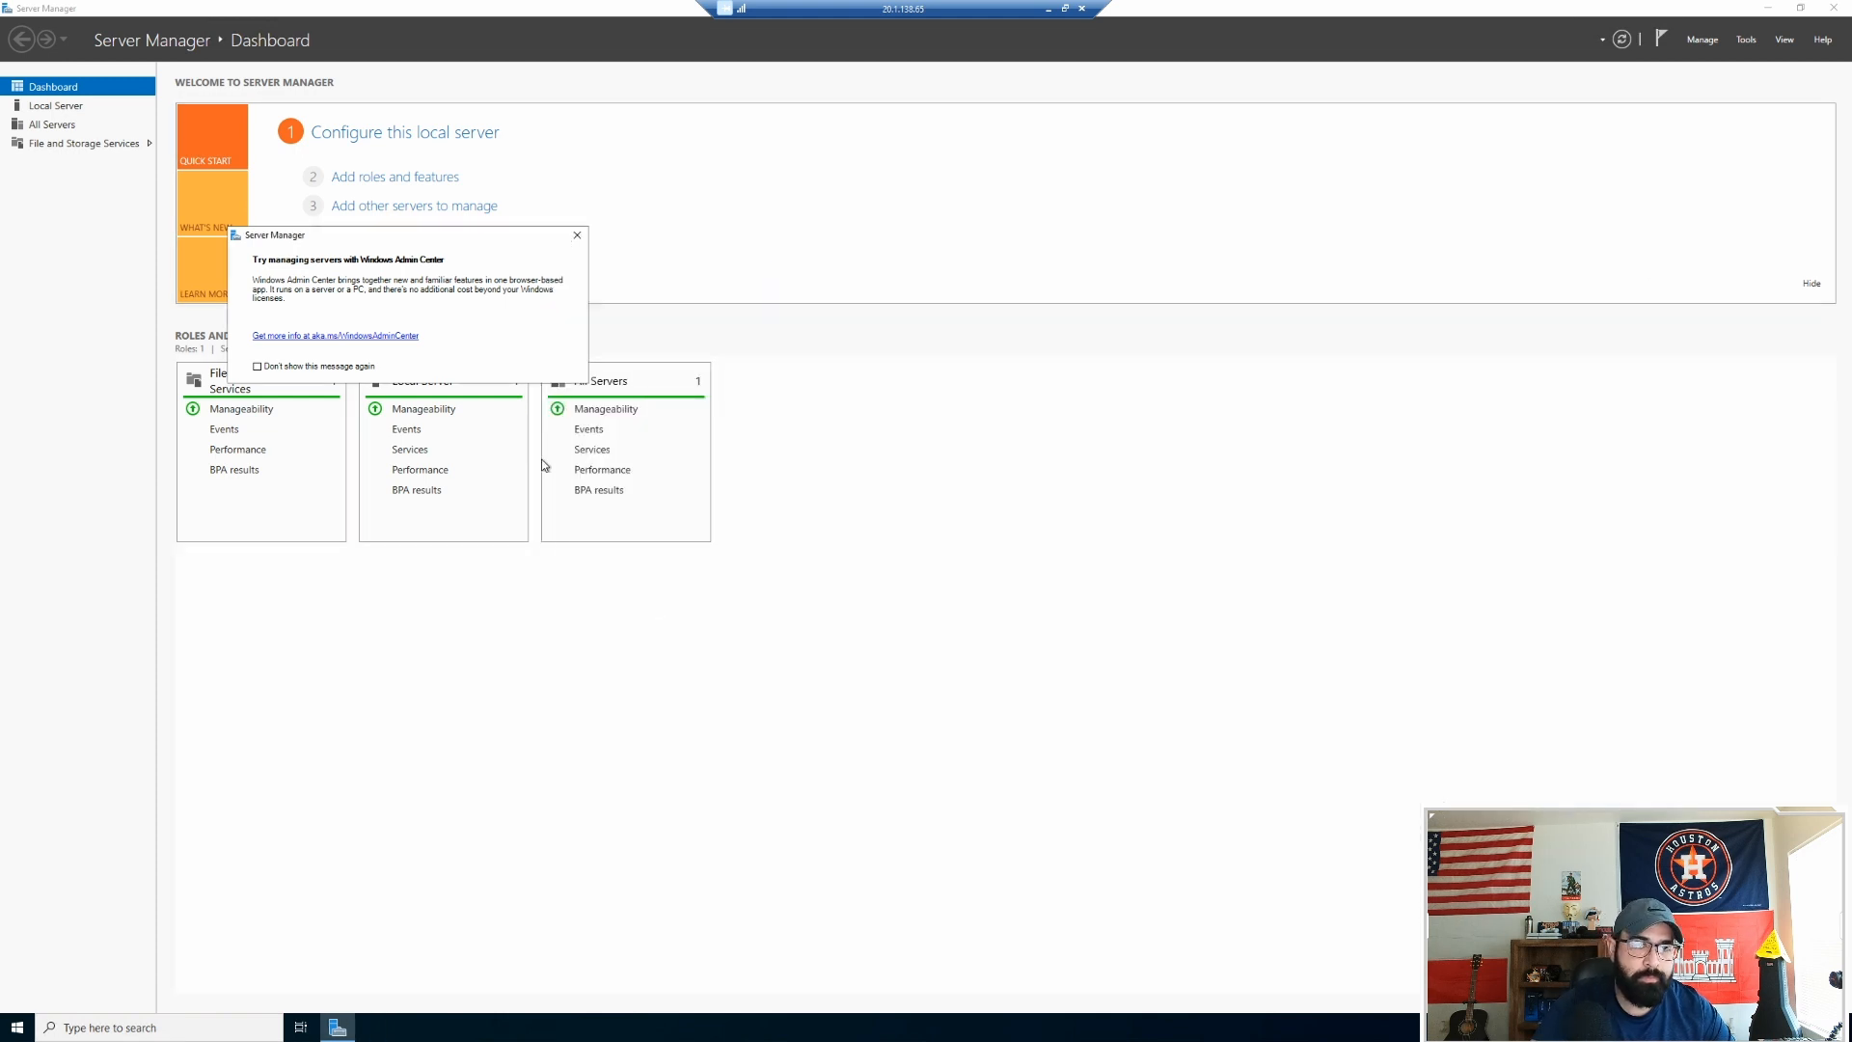
Step: Dismiss the Windows Admin Center notice in Server Manager
left_click(577, 236)
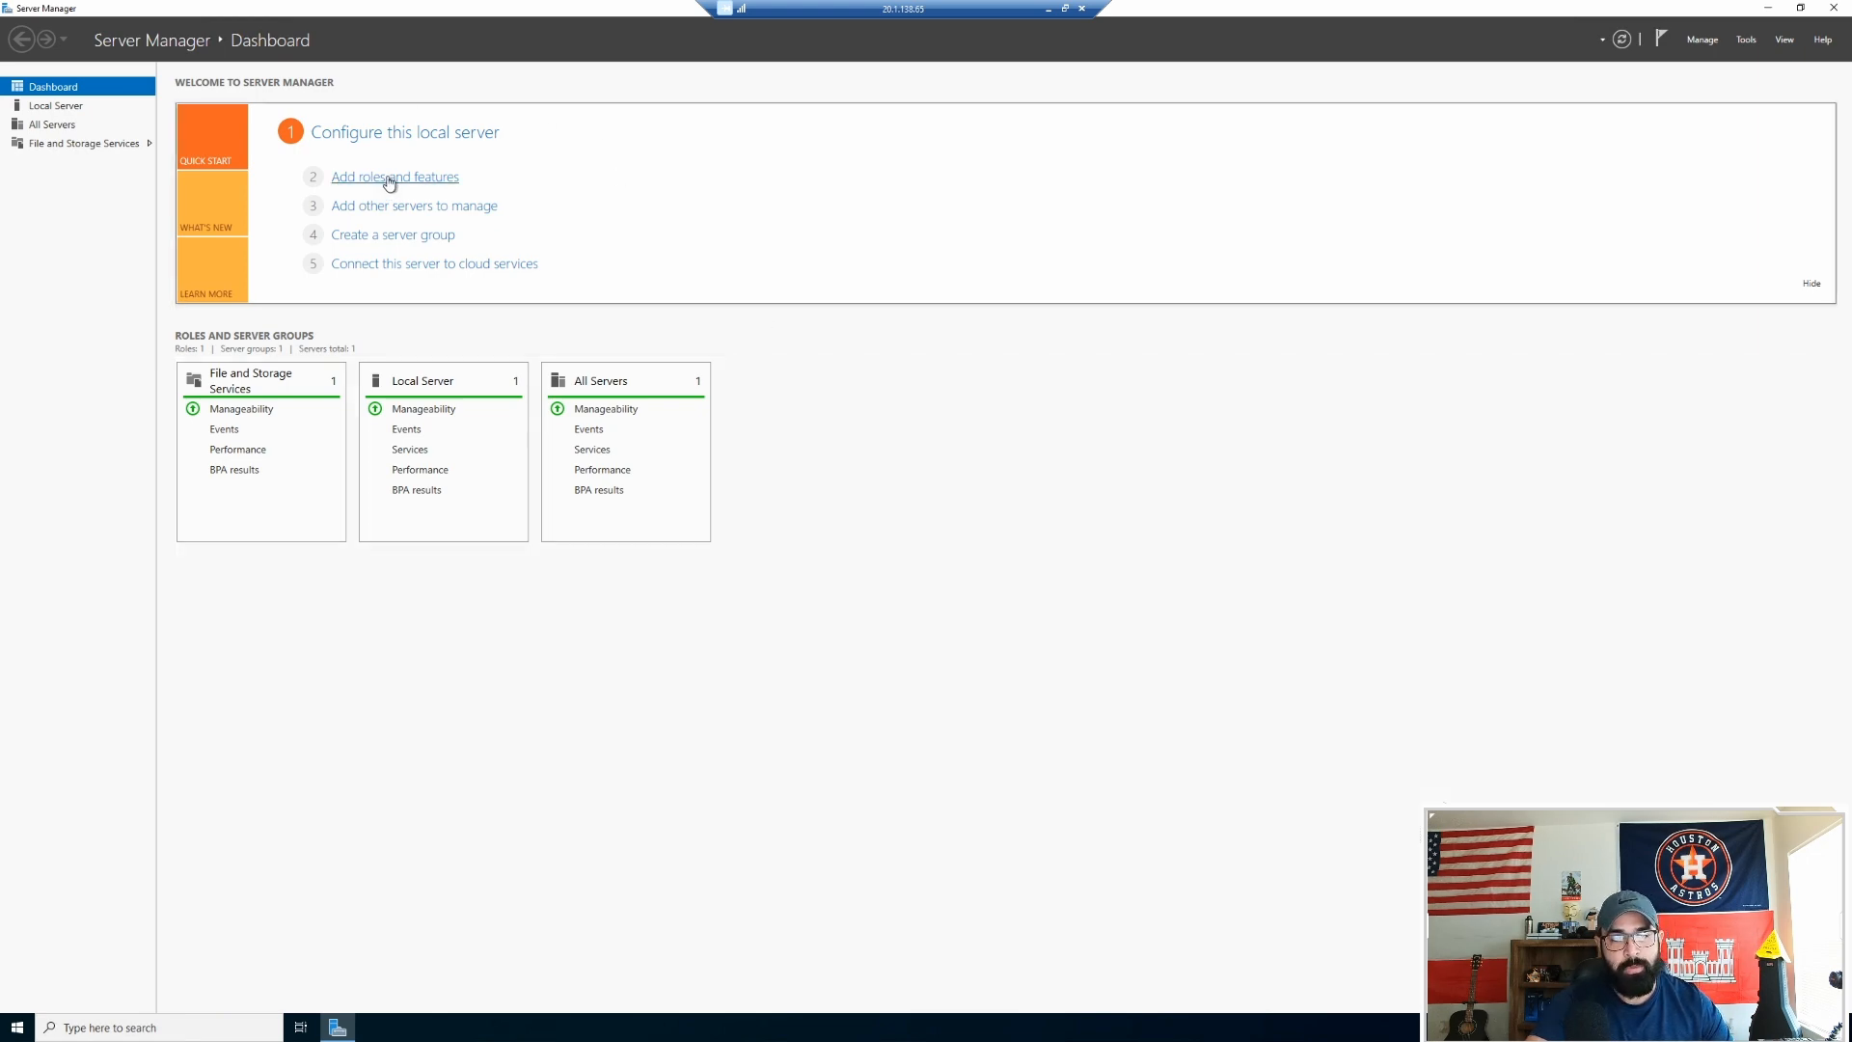
Step: Start Add Roles and Features with role-based installation targeting DC1
left_click(390, 178)
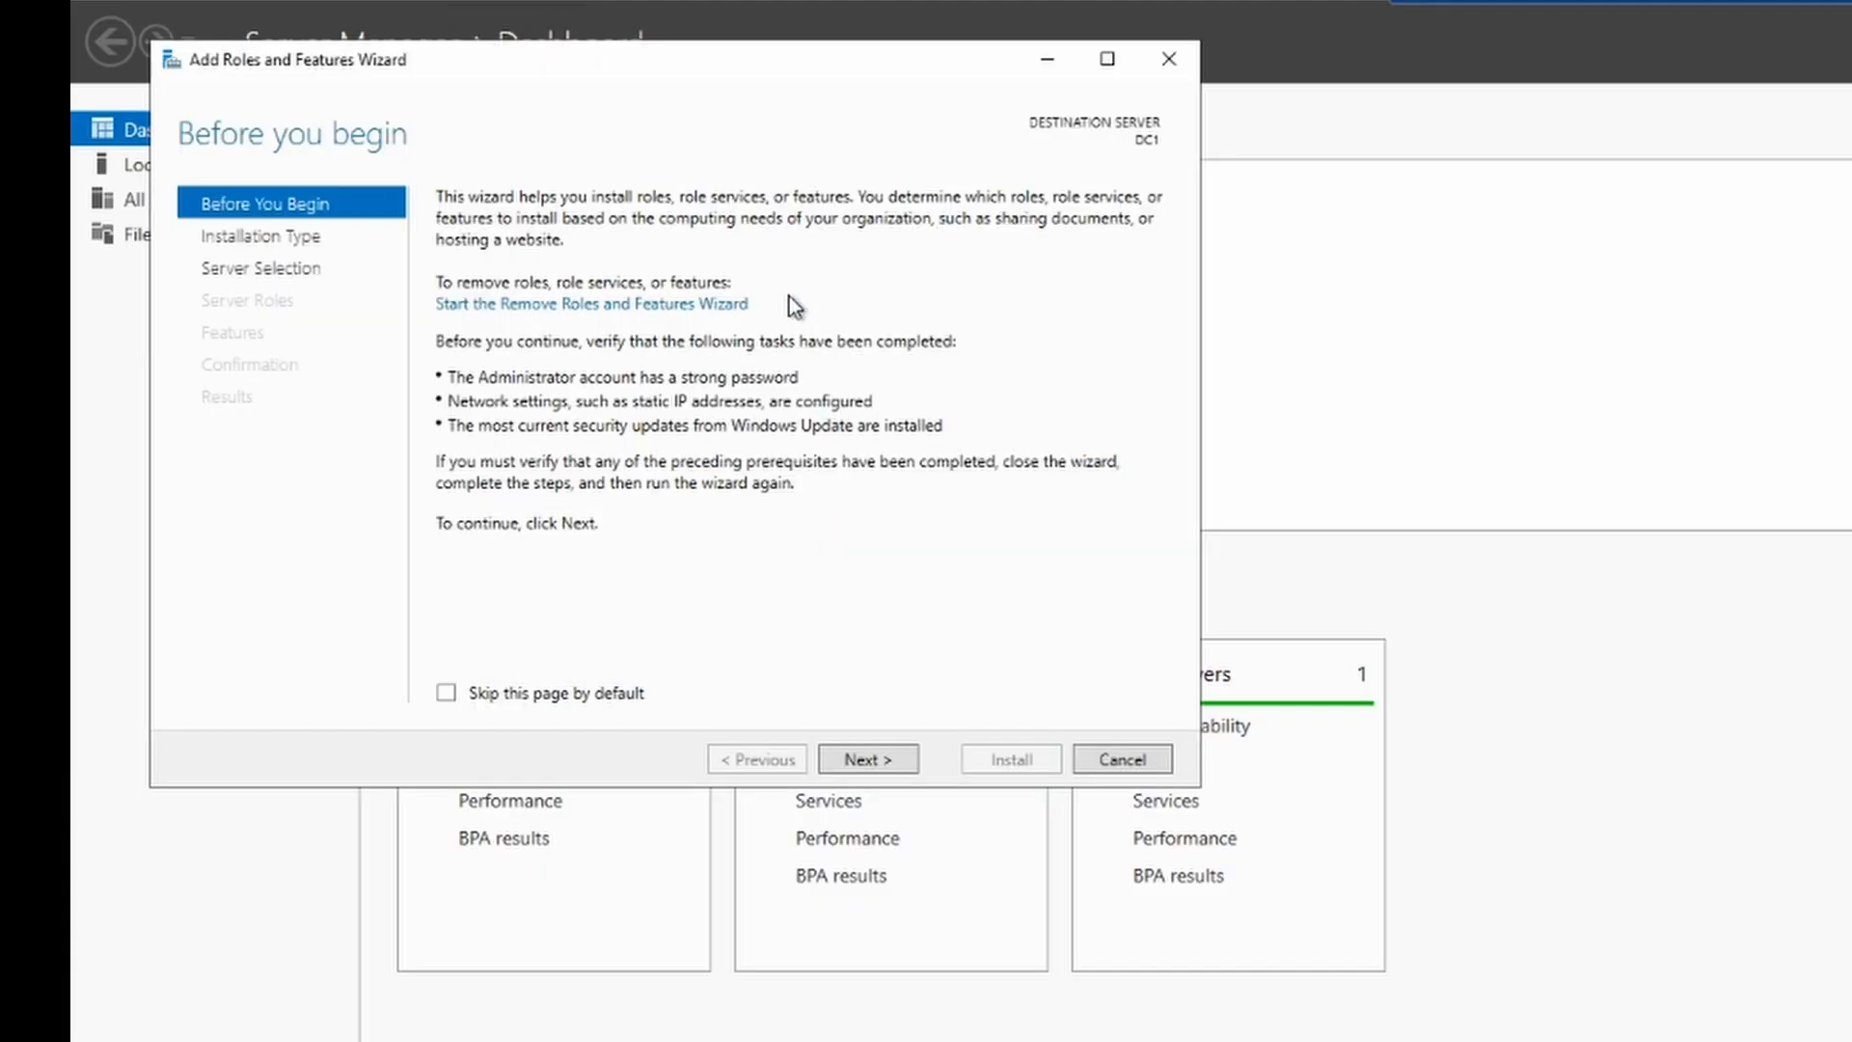
left_click(865, 751)
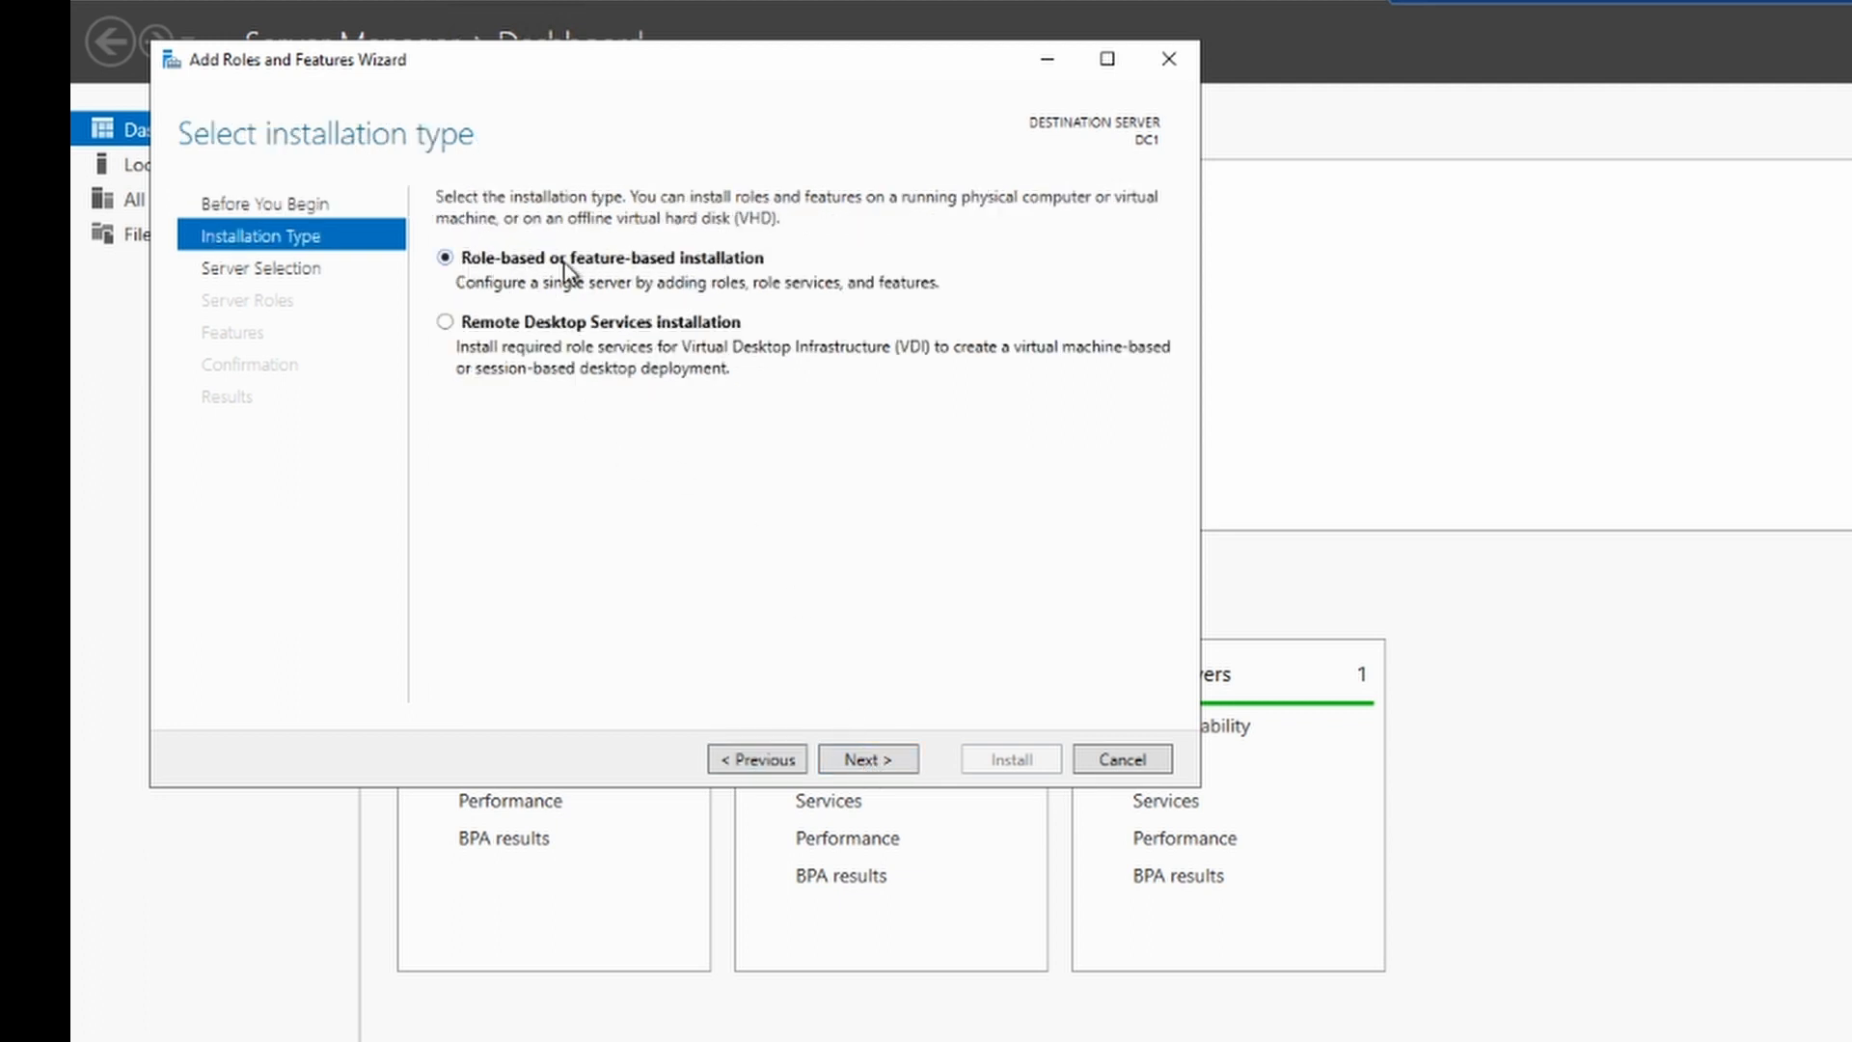
left_click(868, 759)
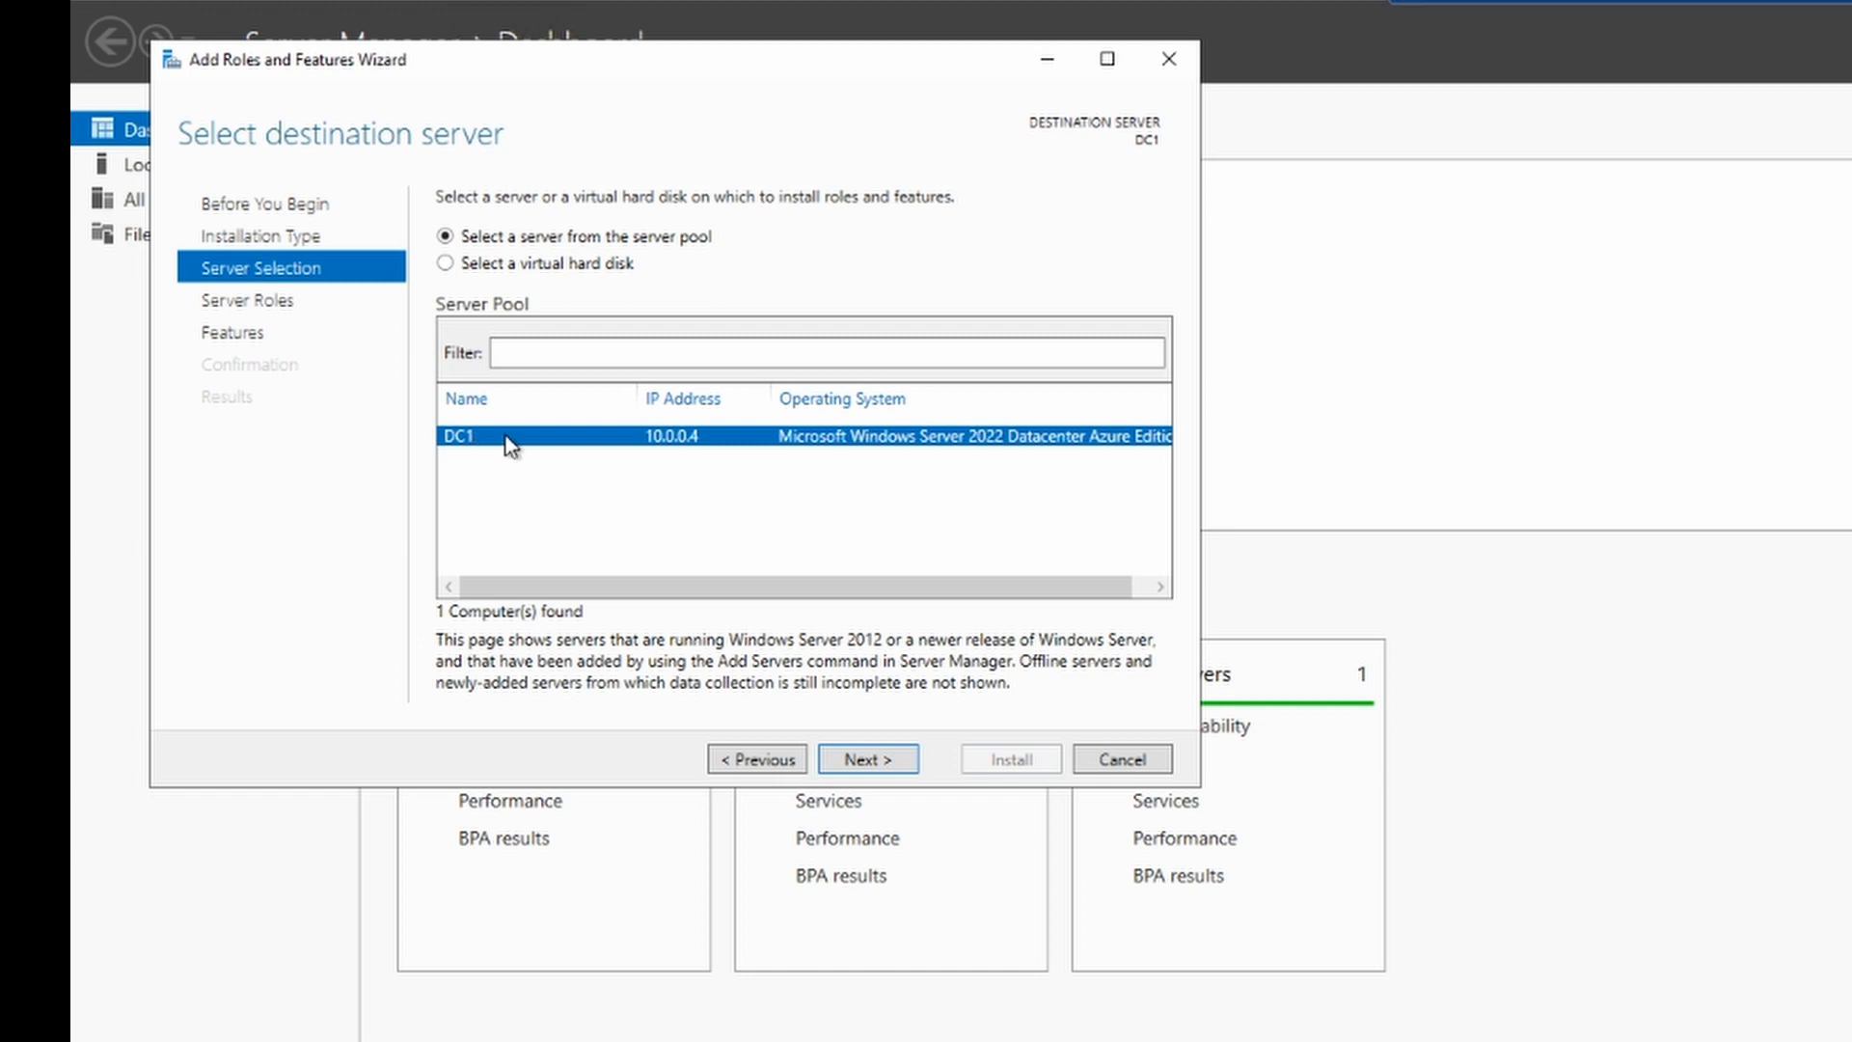
left_click(871, 760)
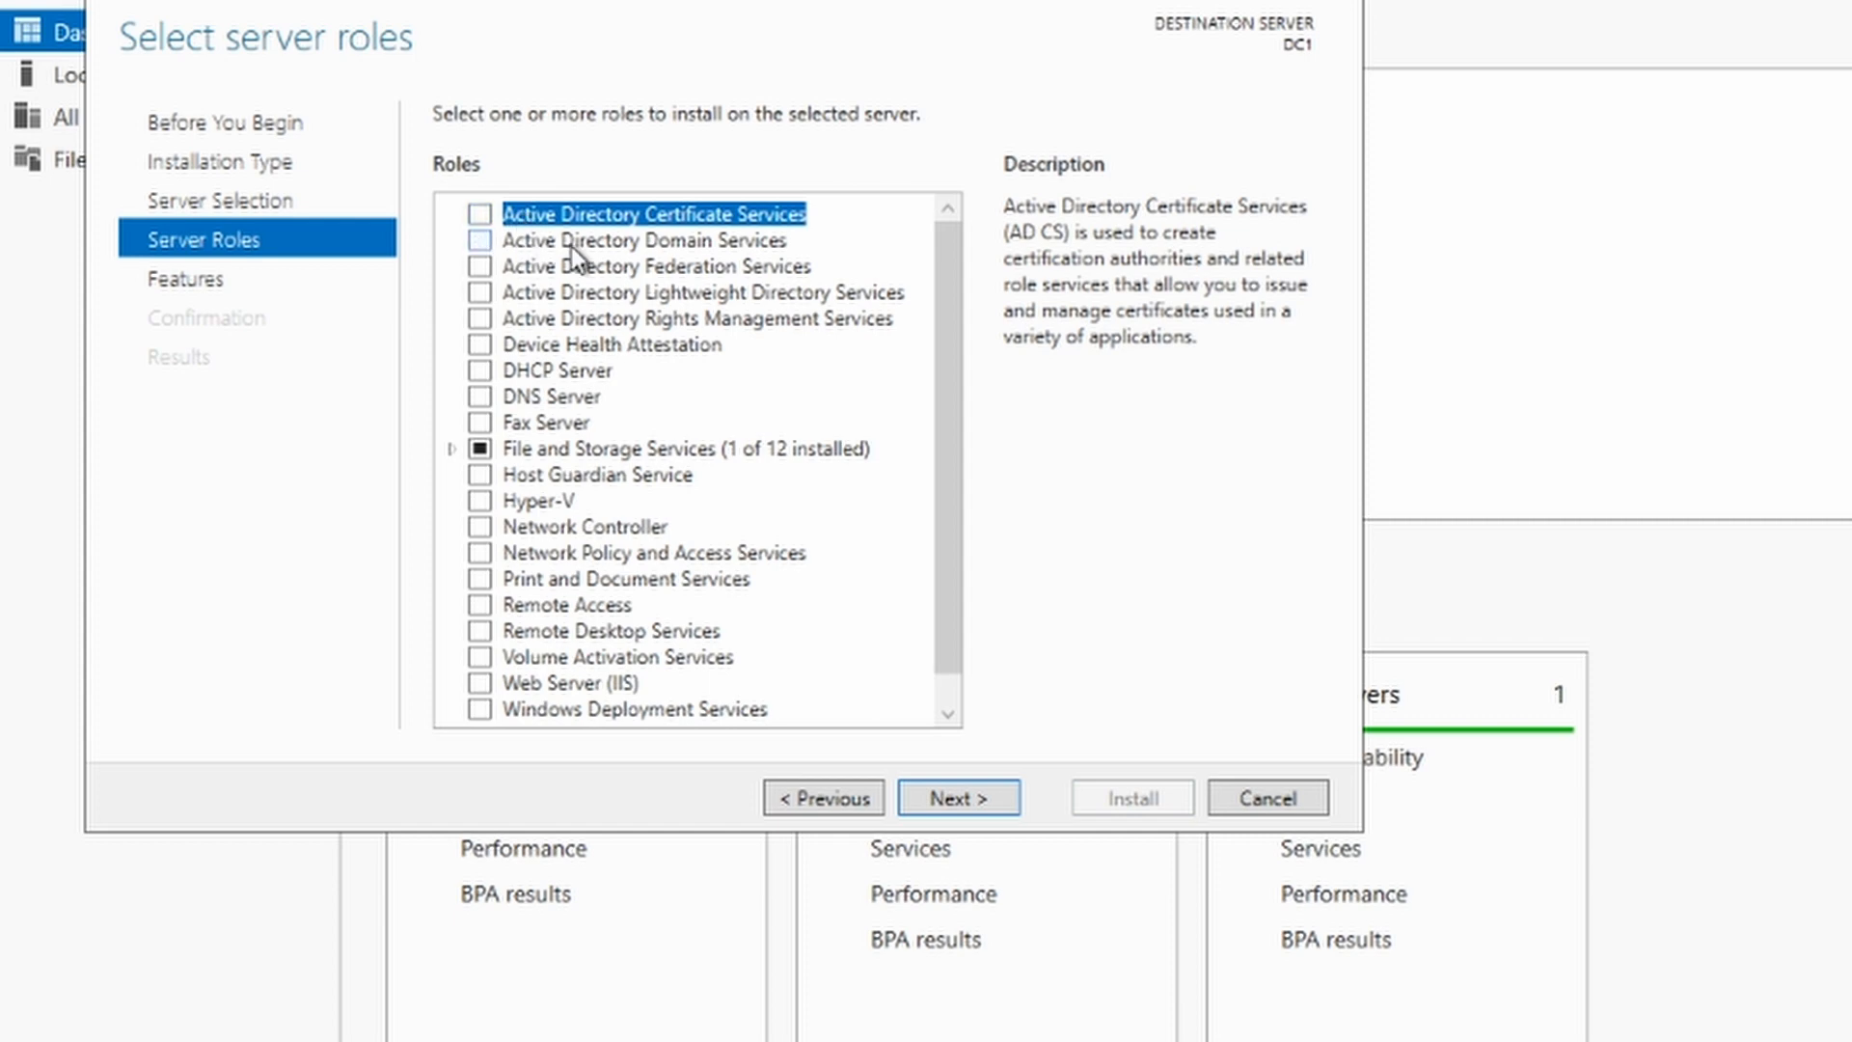
Step: Select Active Directory Domain Services with its required features and install it
left_click(481, 242)
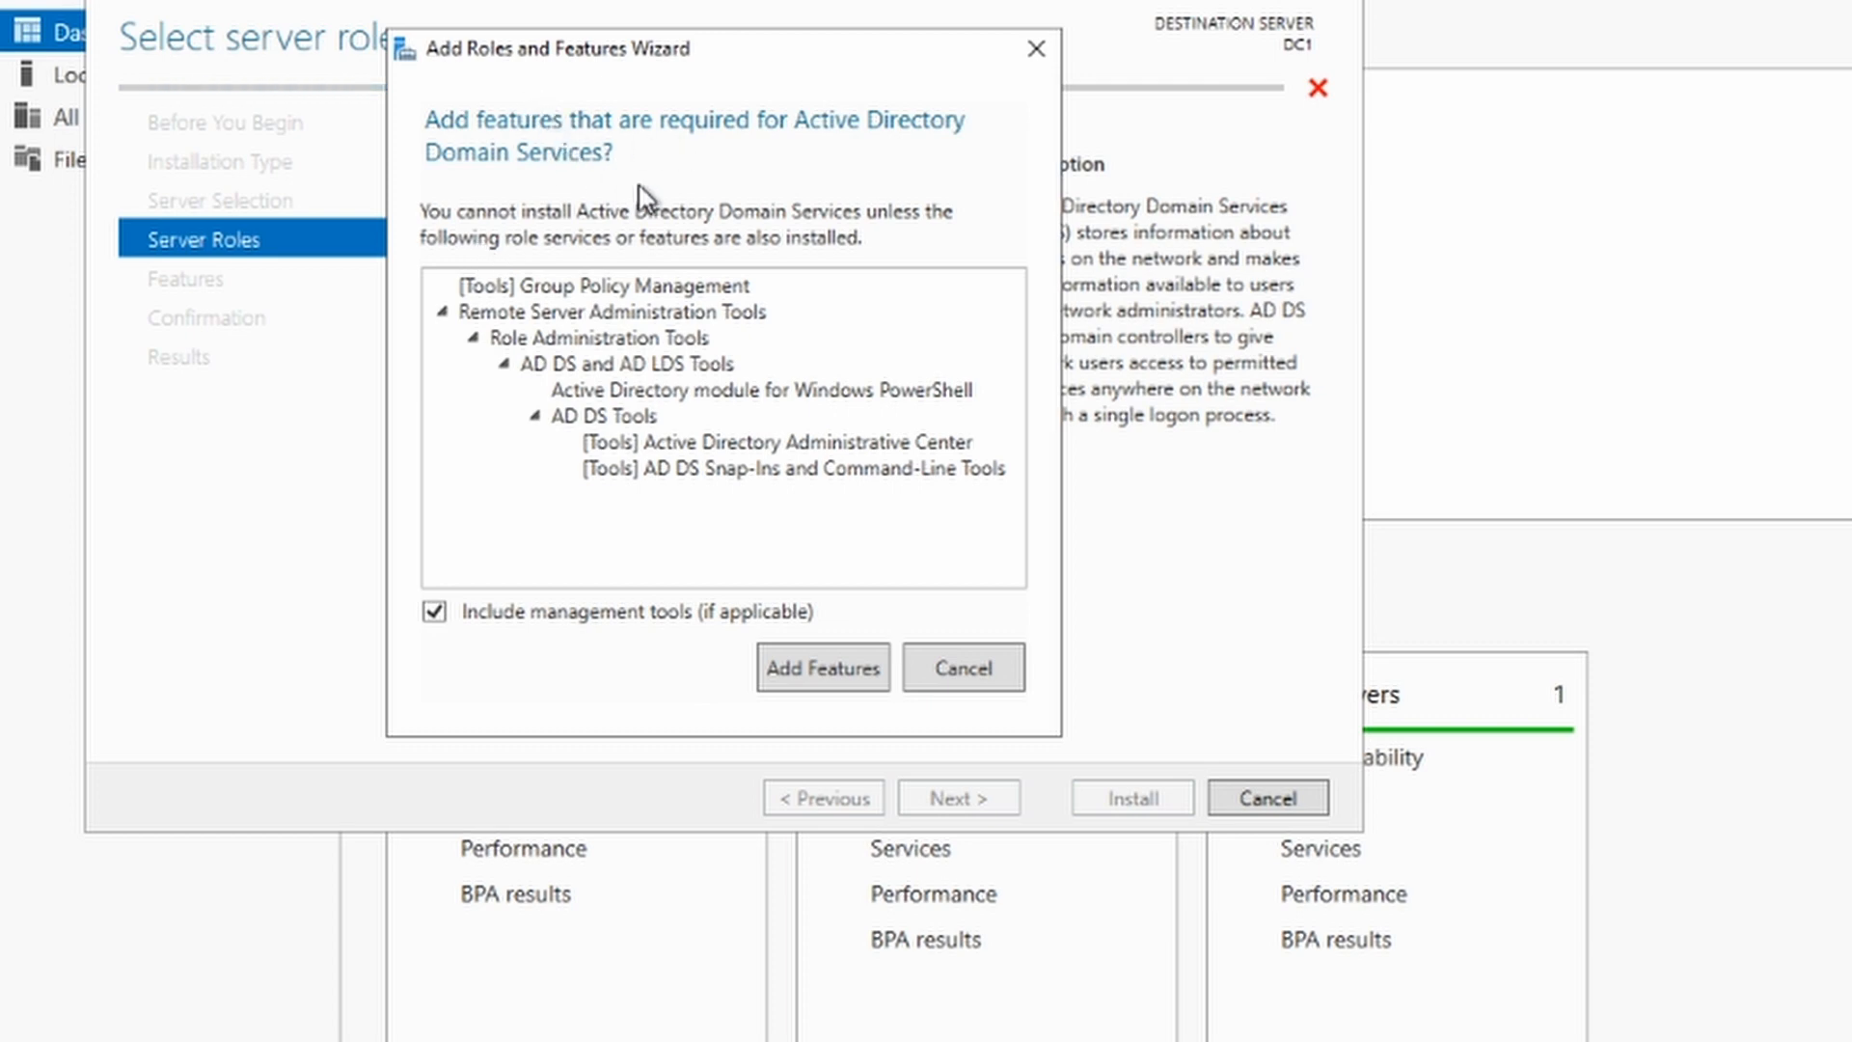
left_click(813, 675)
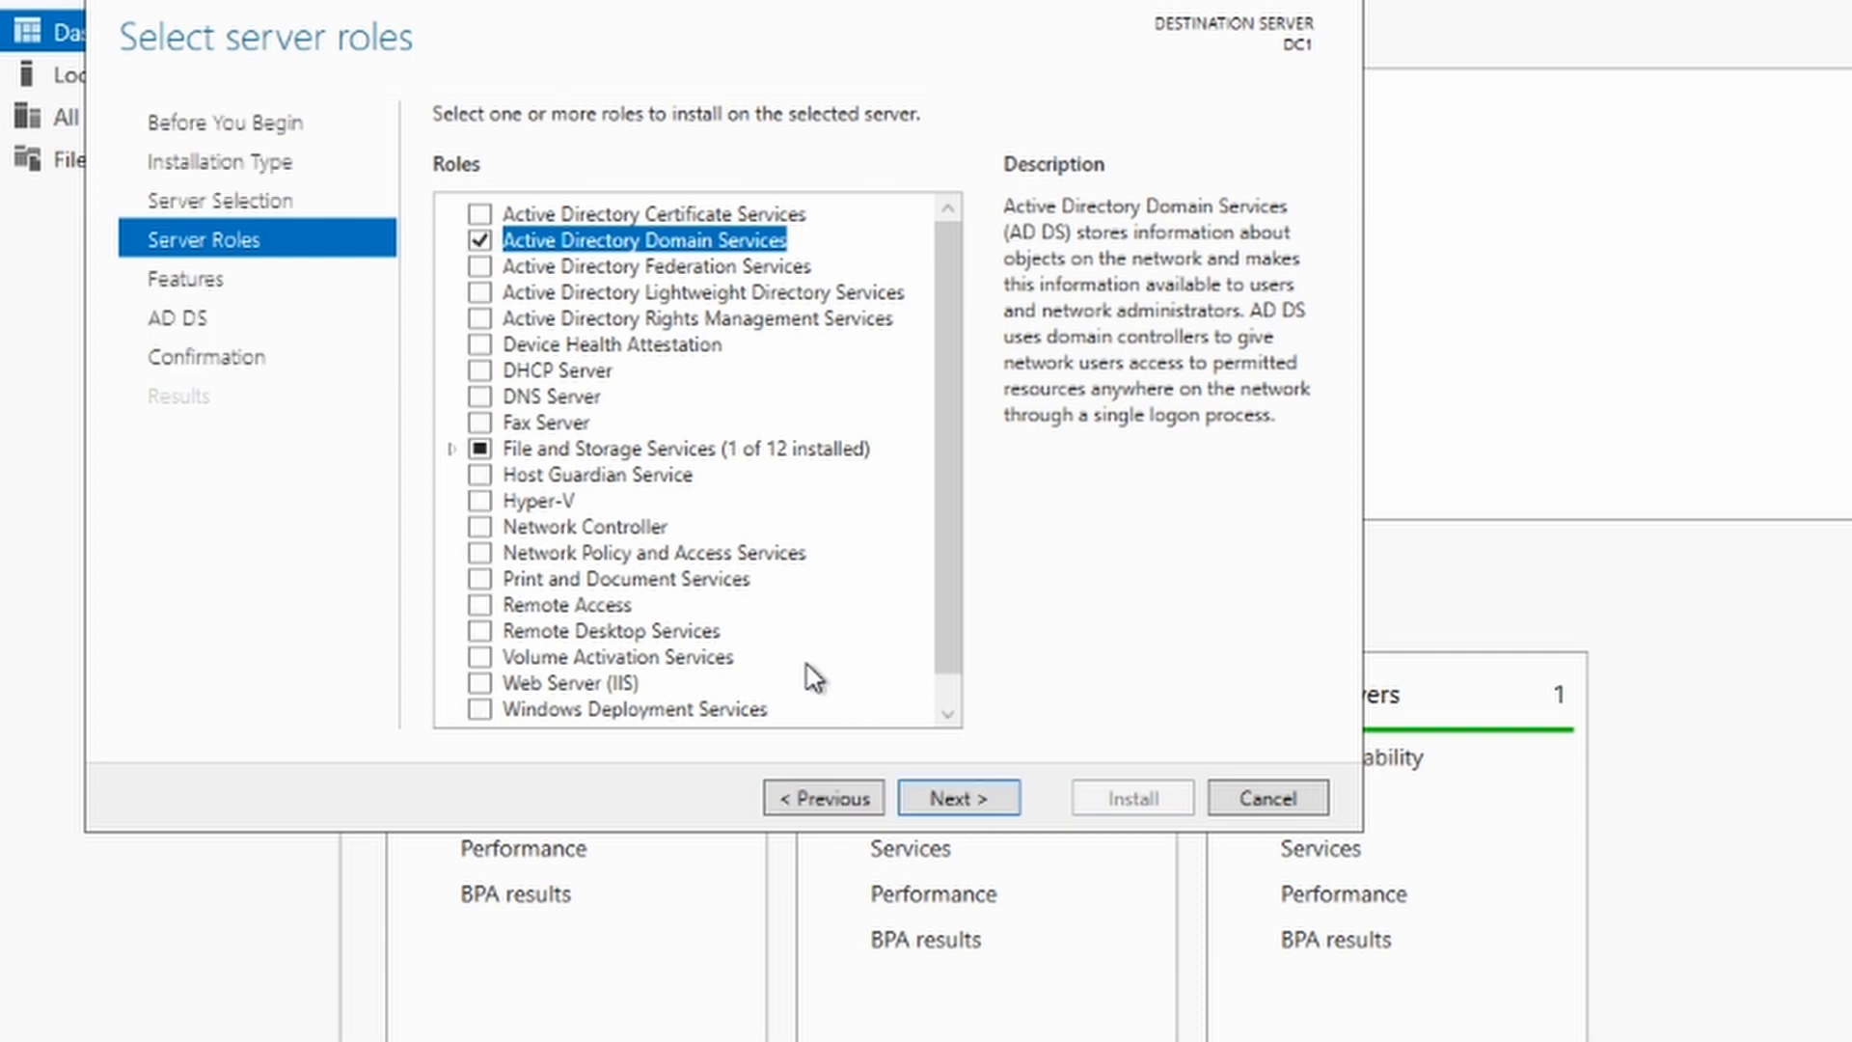
left_click(958, 799)
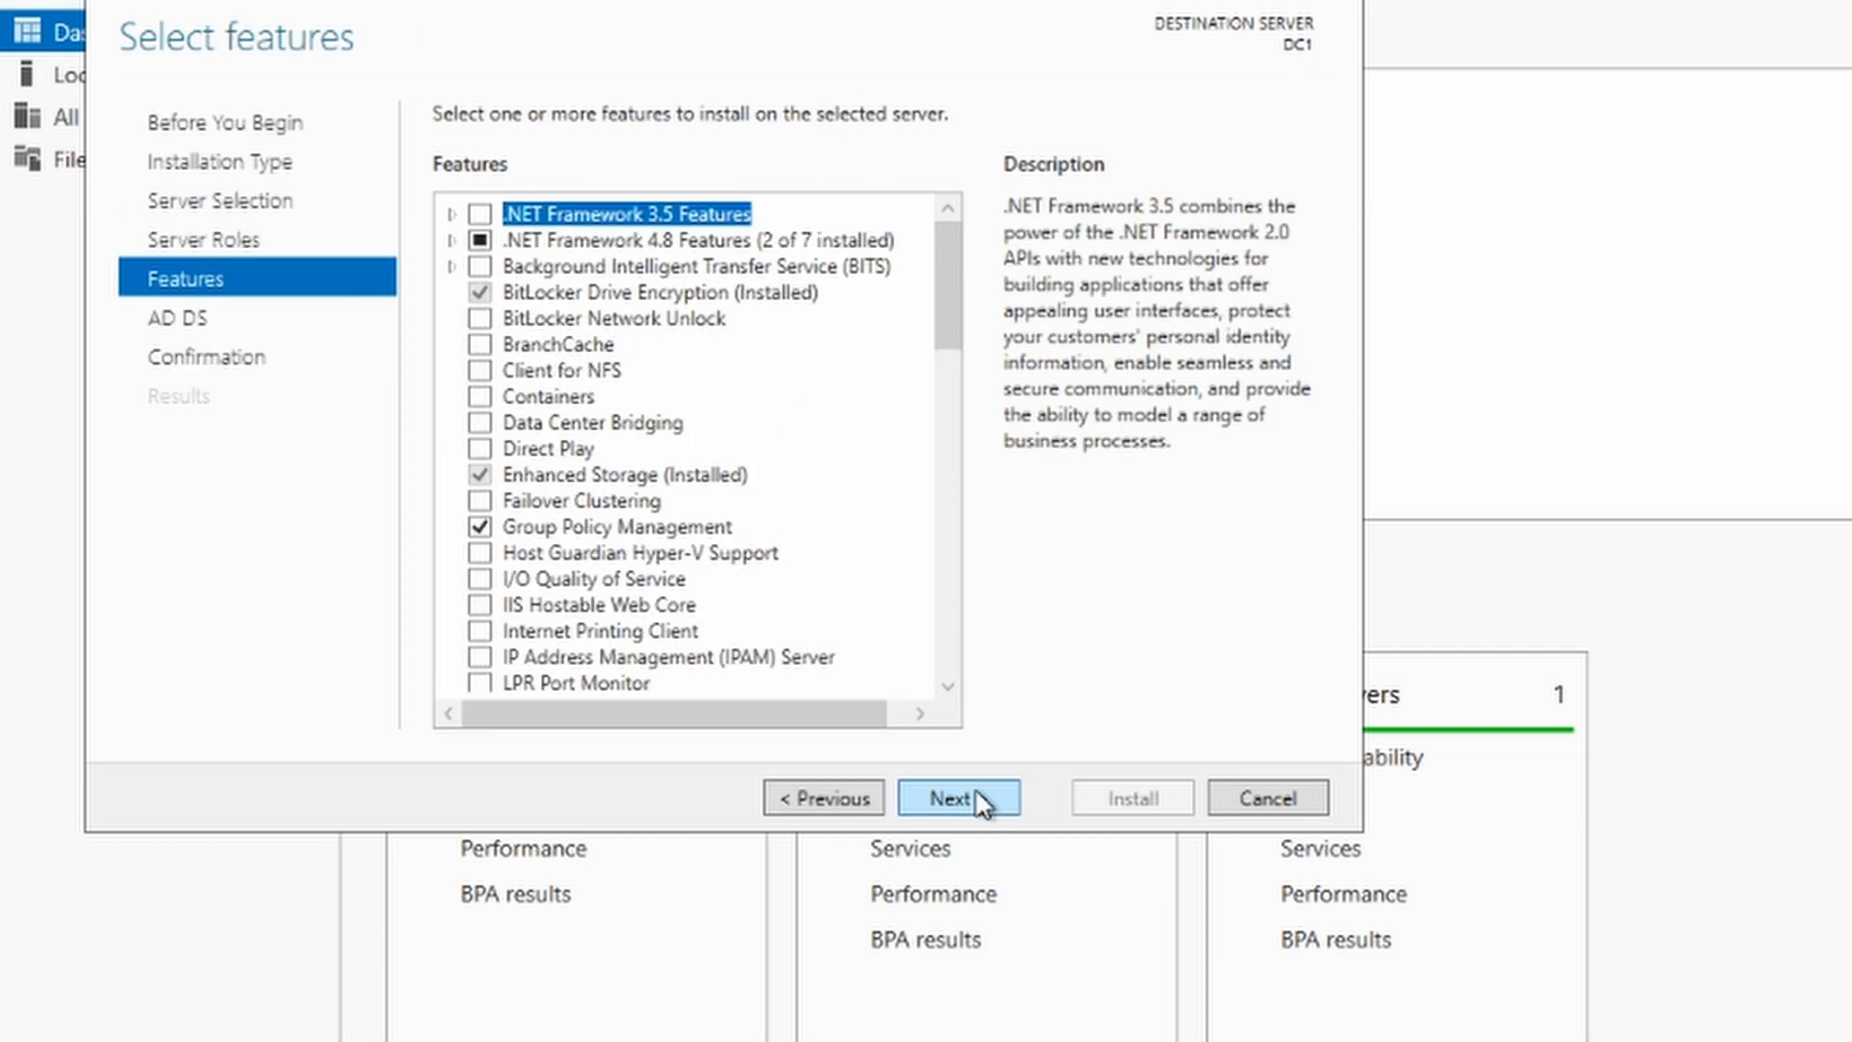
left_click(973, 799)
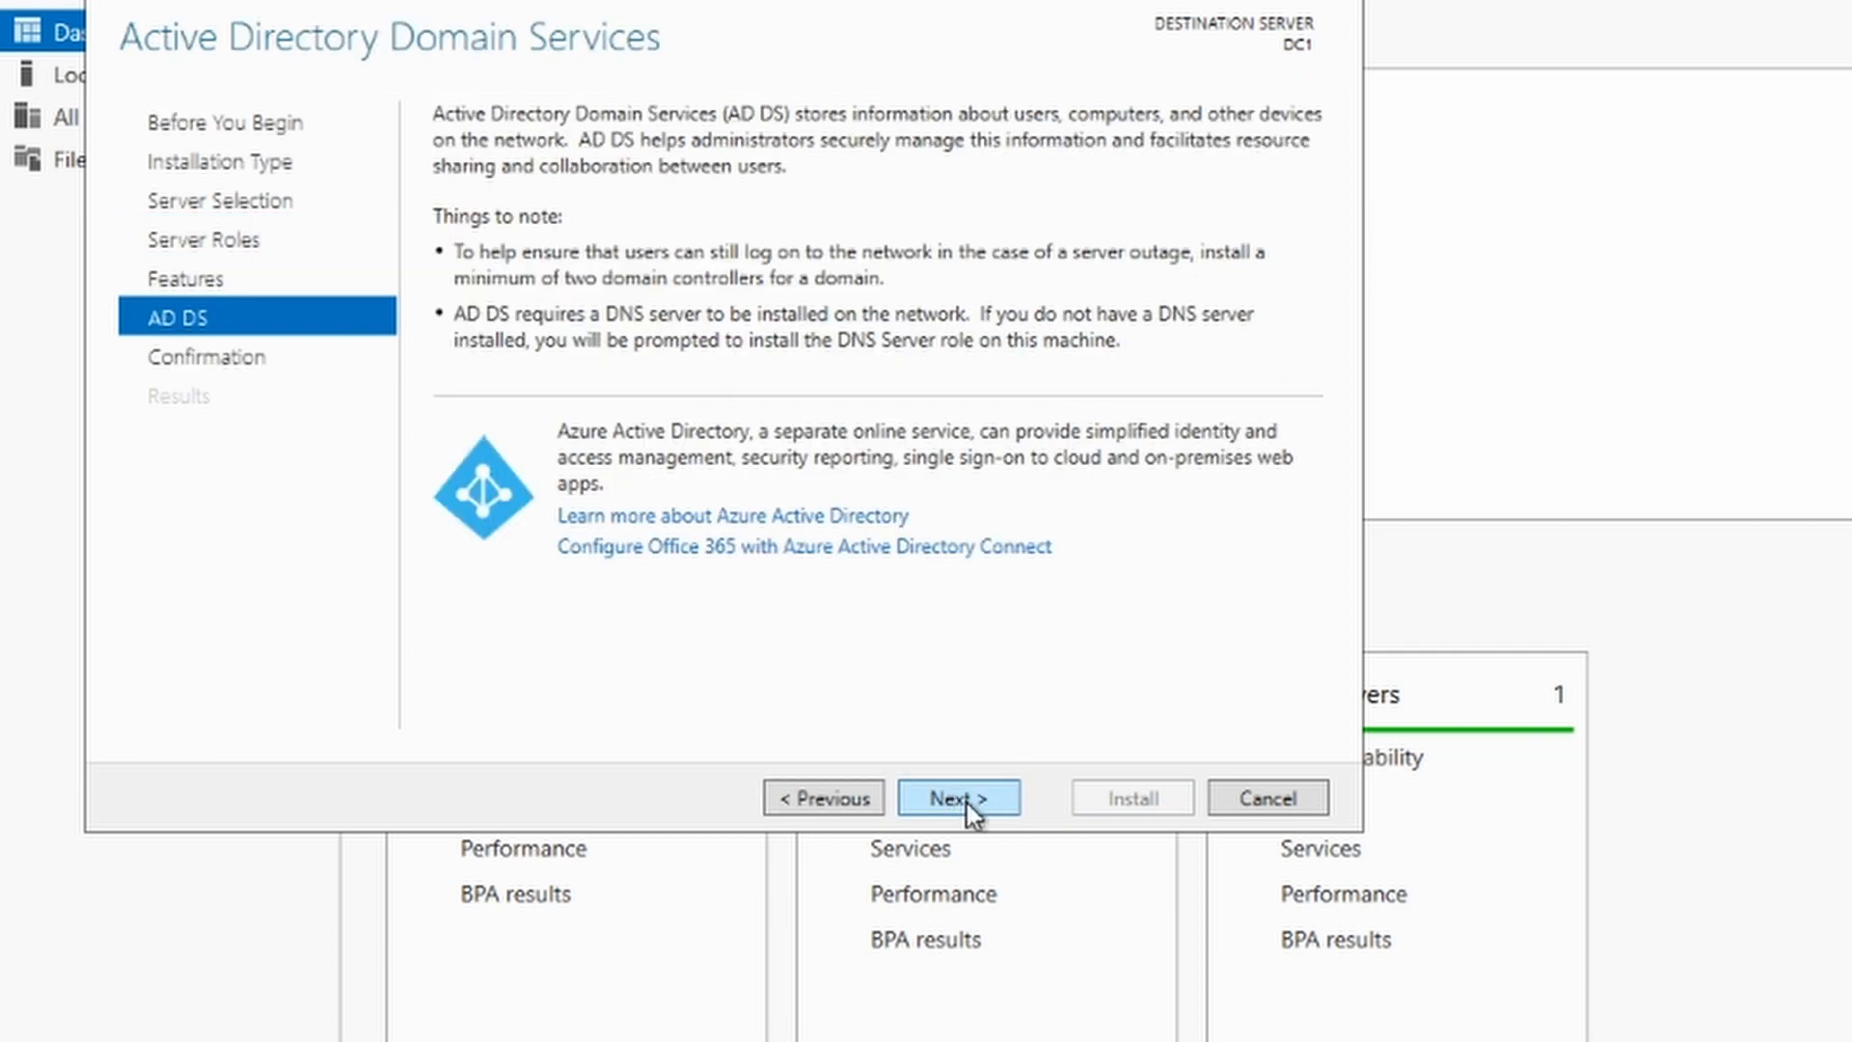
left_click(966, 803)
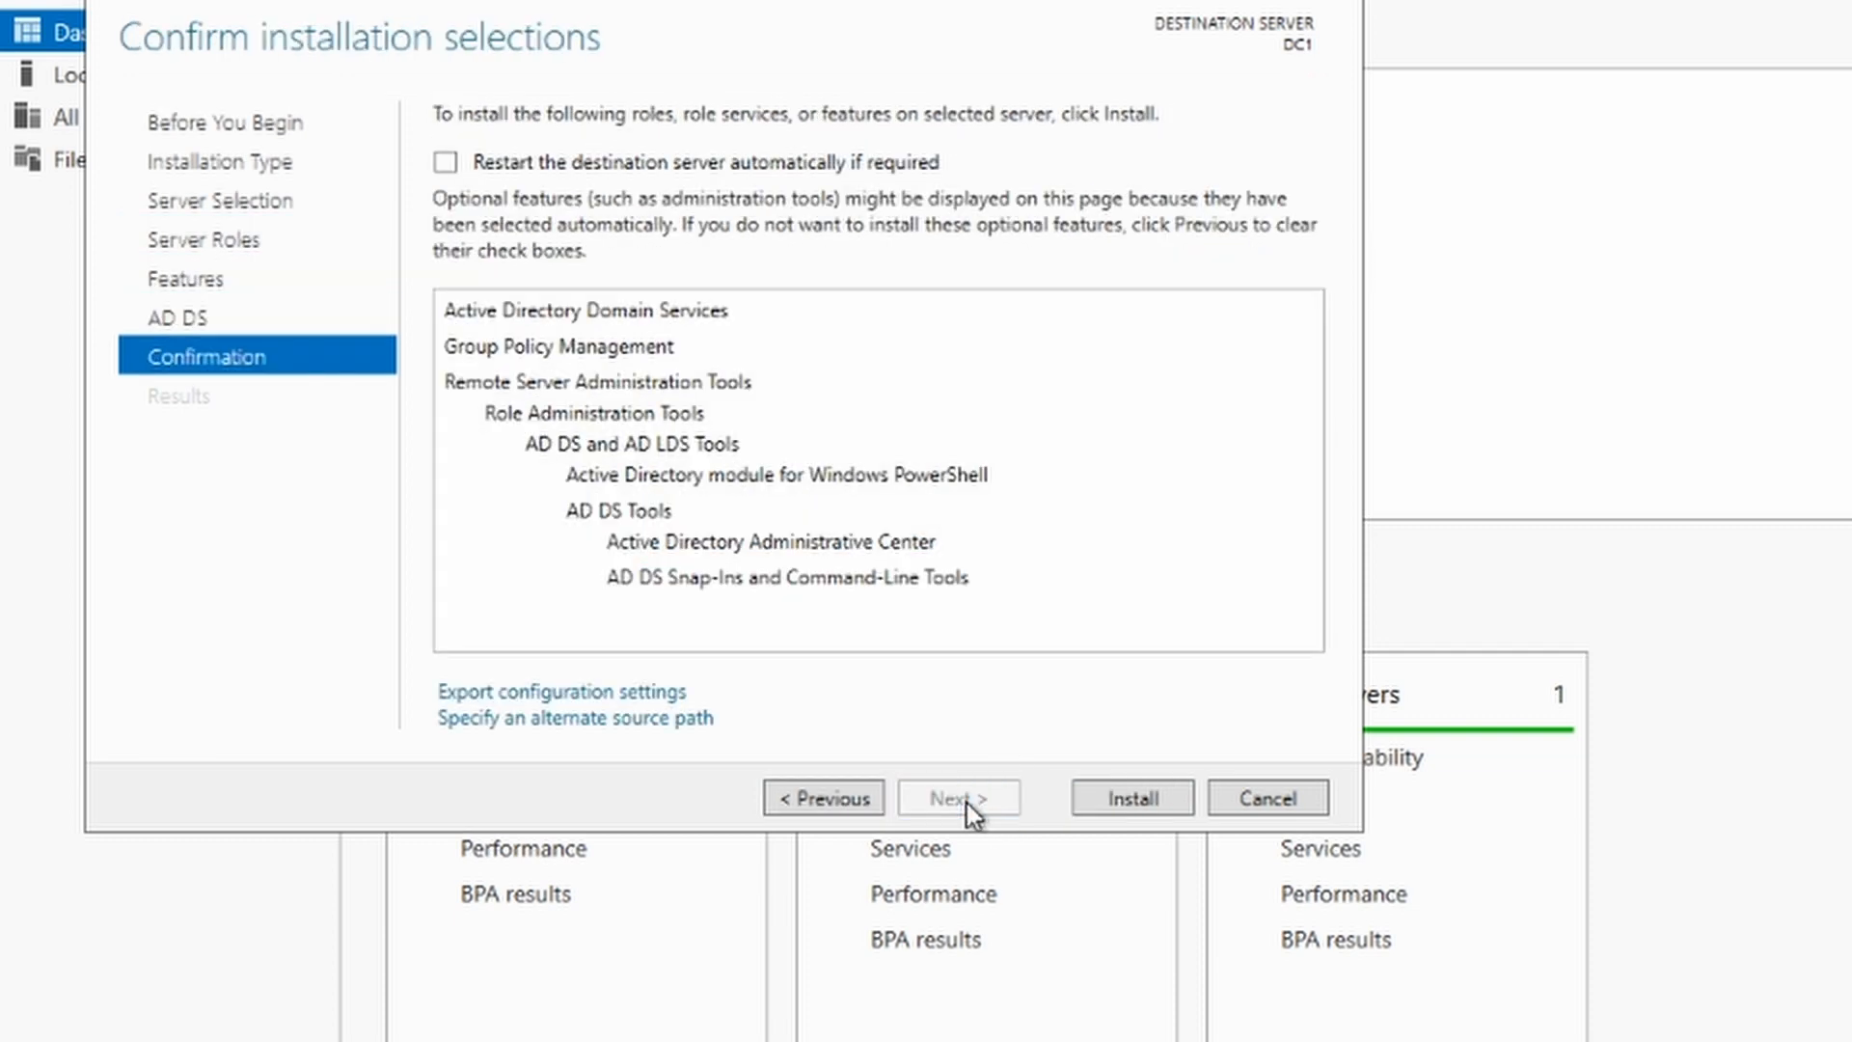
left_click(1114, 805)
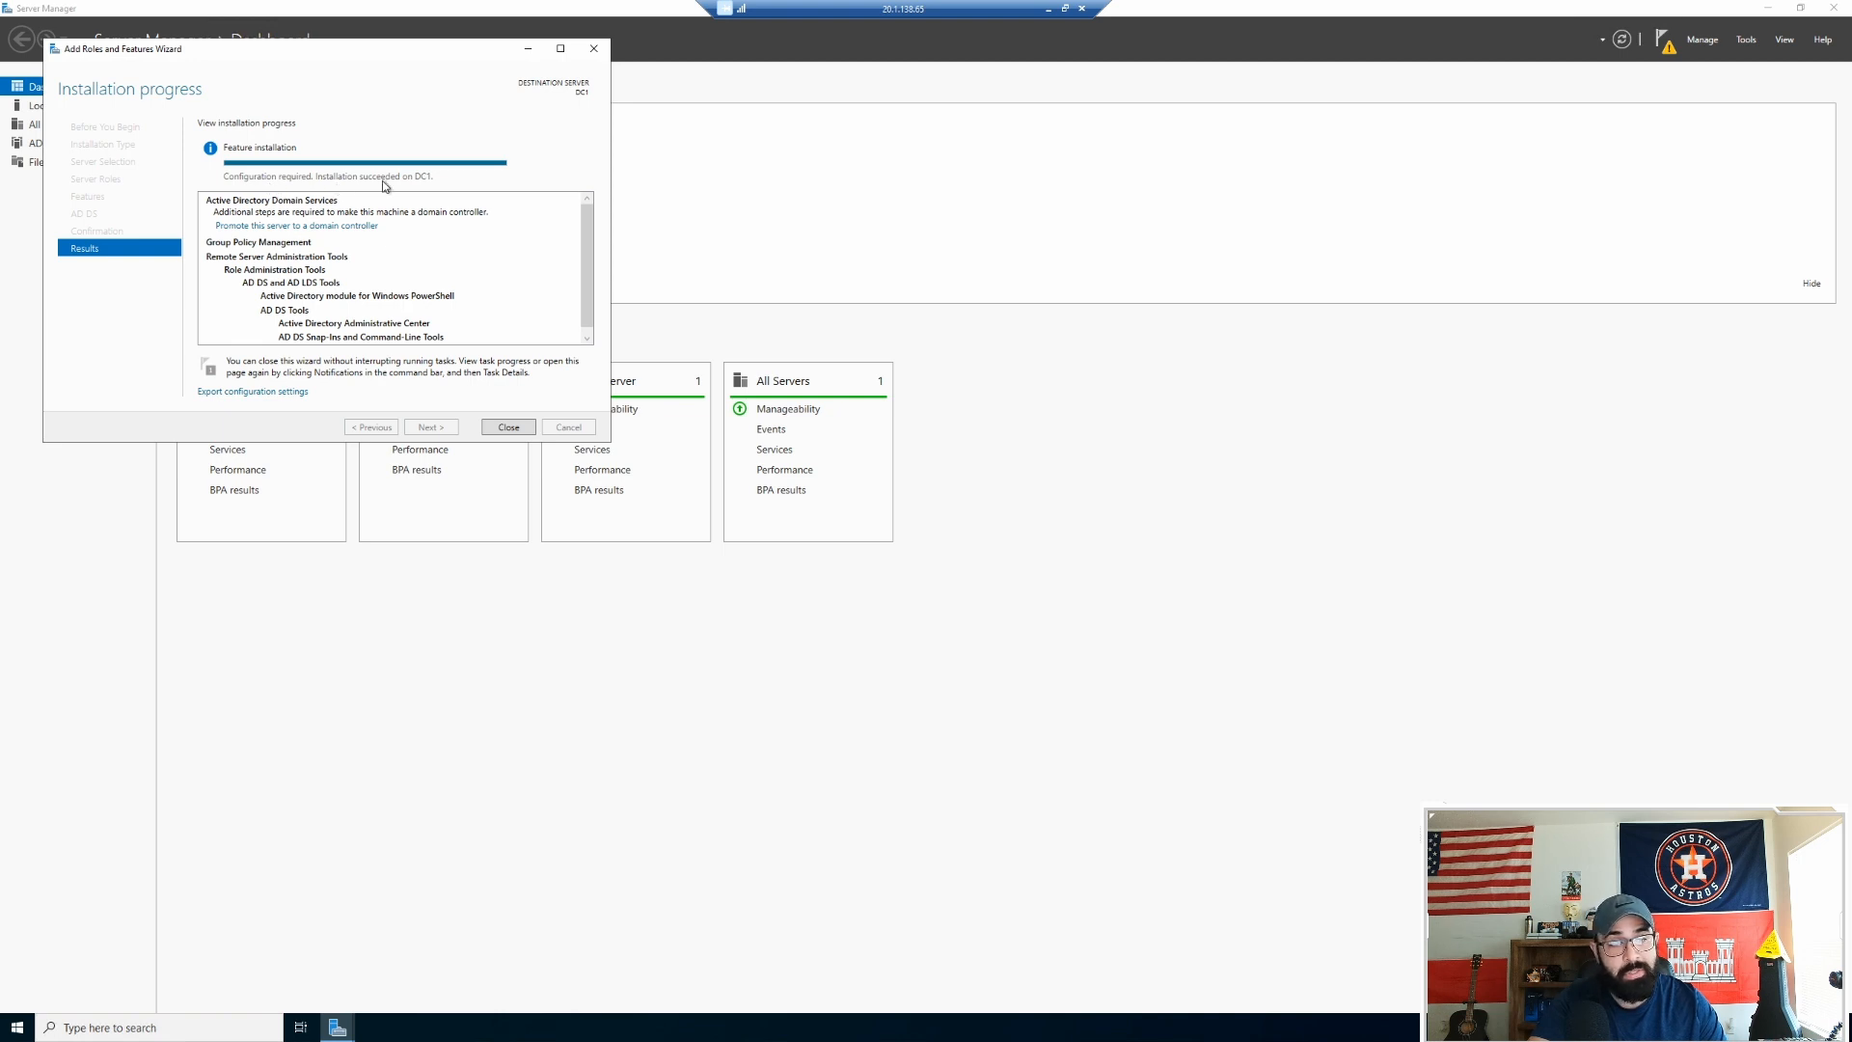
Step: From the notifications flag, launch promotion of DC1 to a domain controller with 'Add a new forest'
left_click(511, 426)
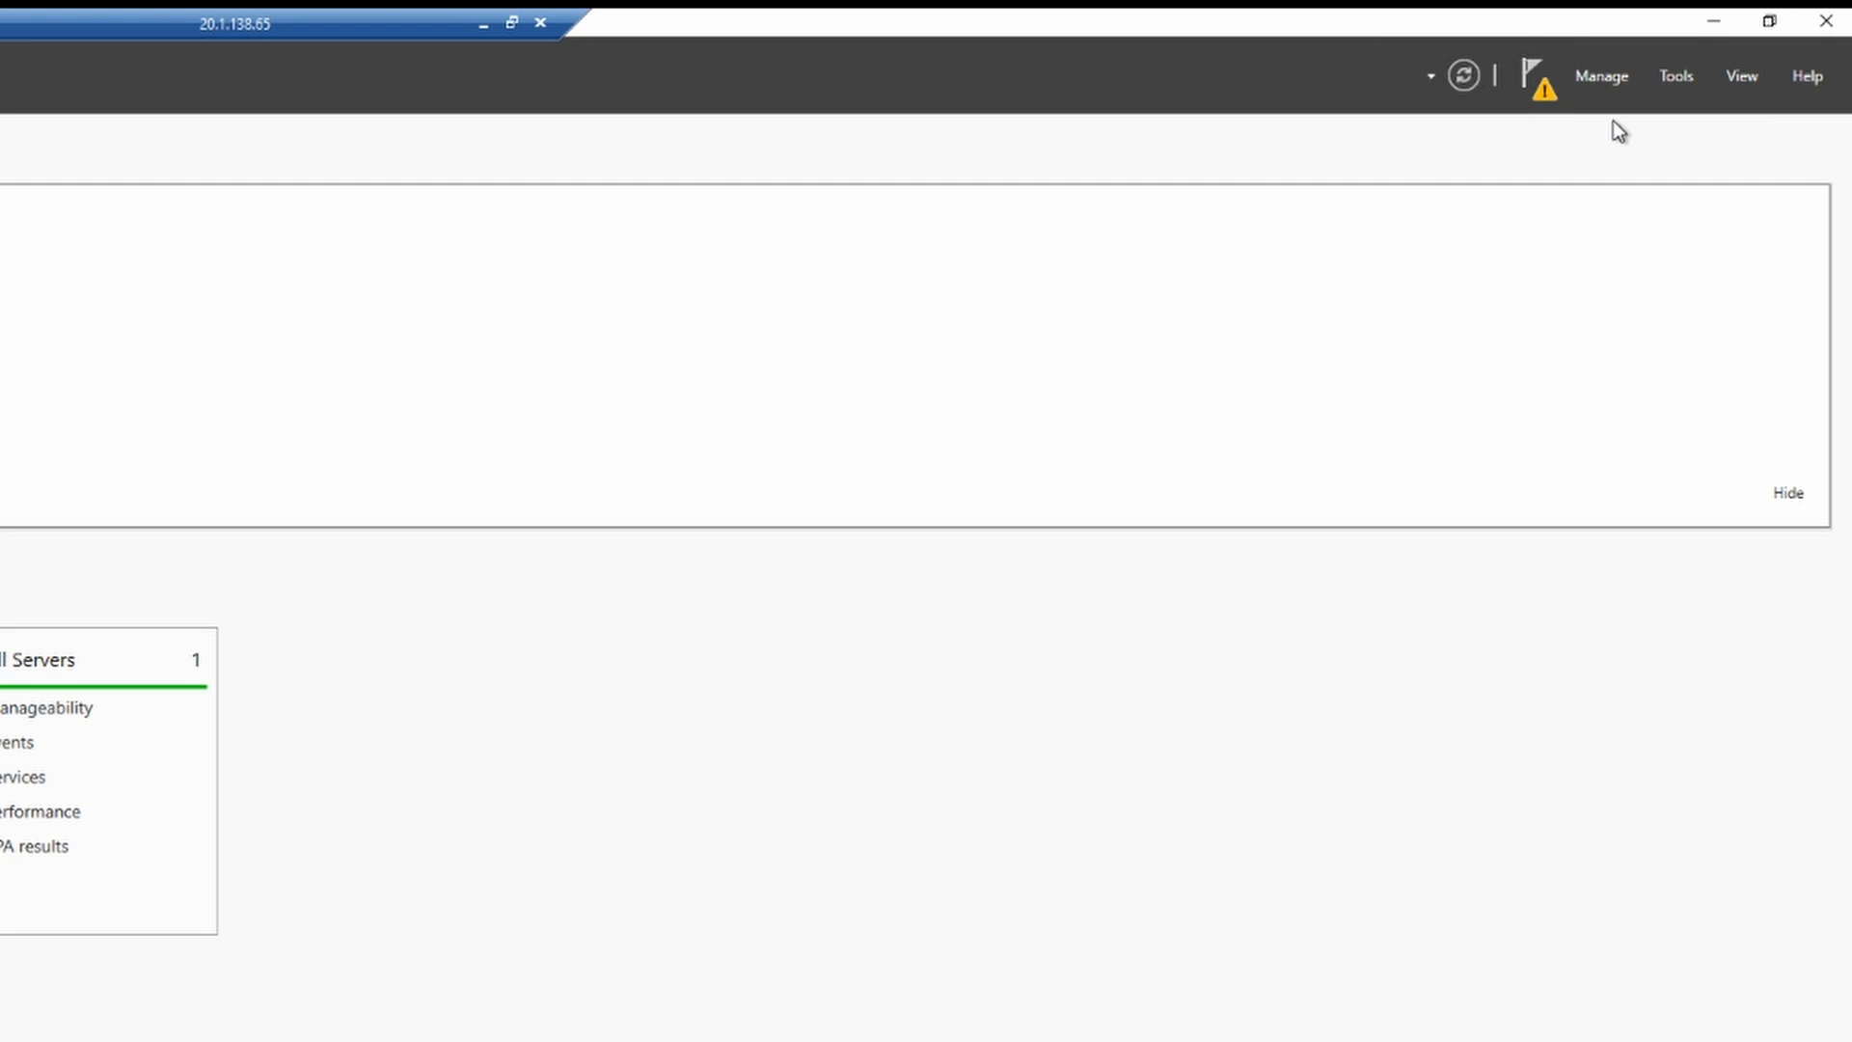
left_click(1547, 97)
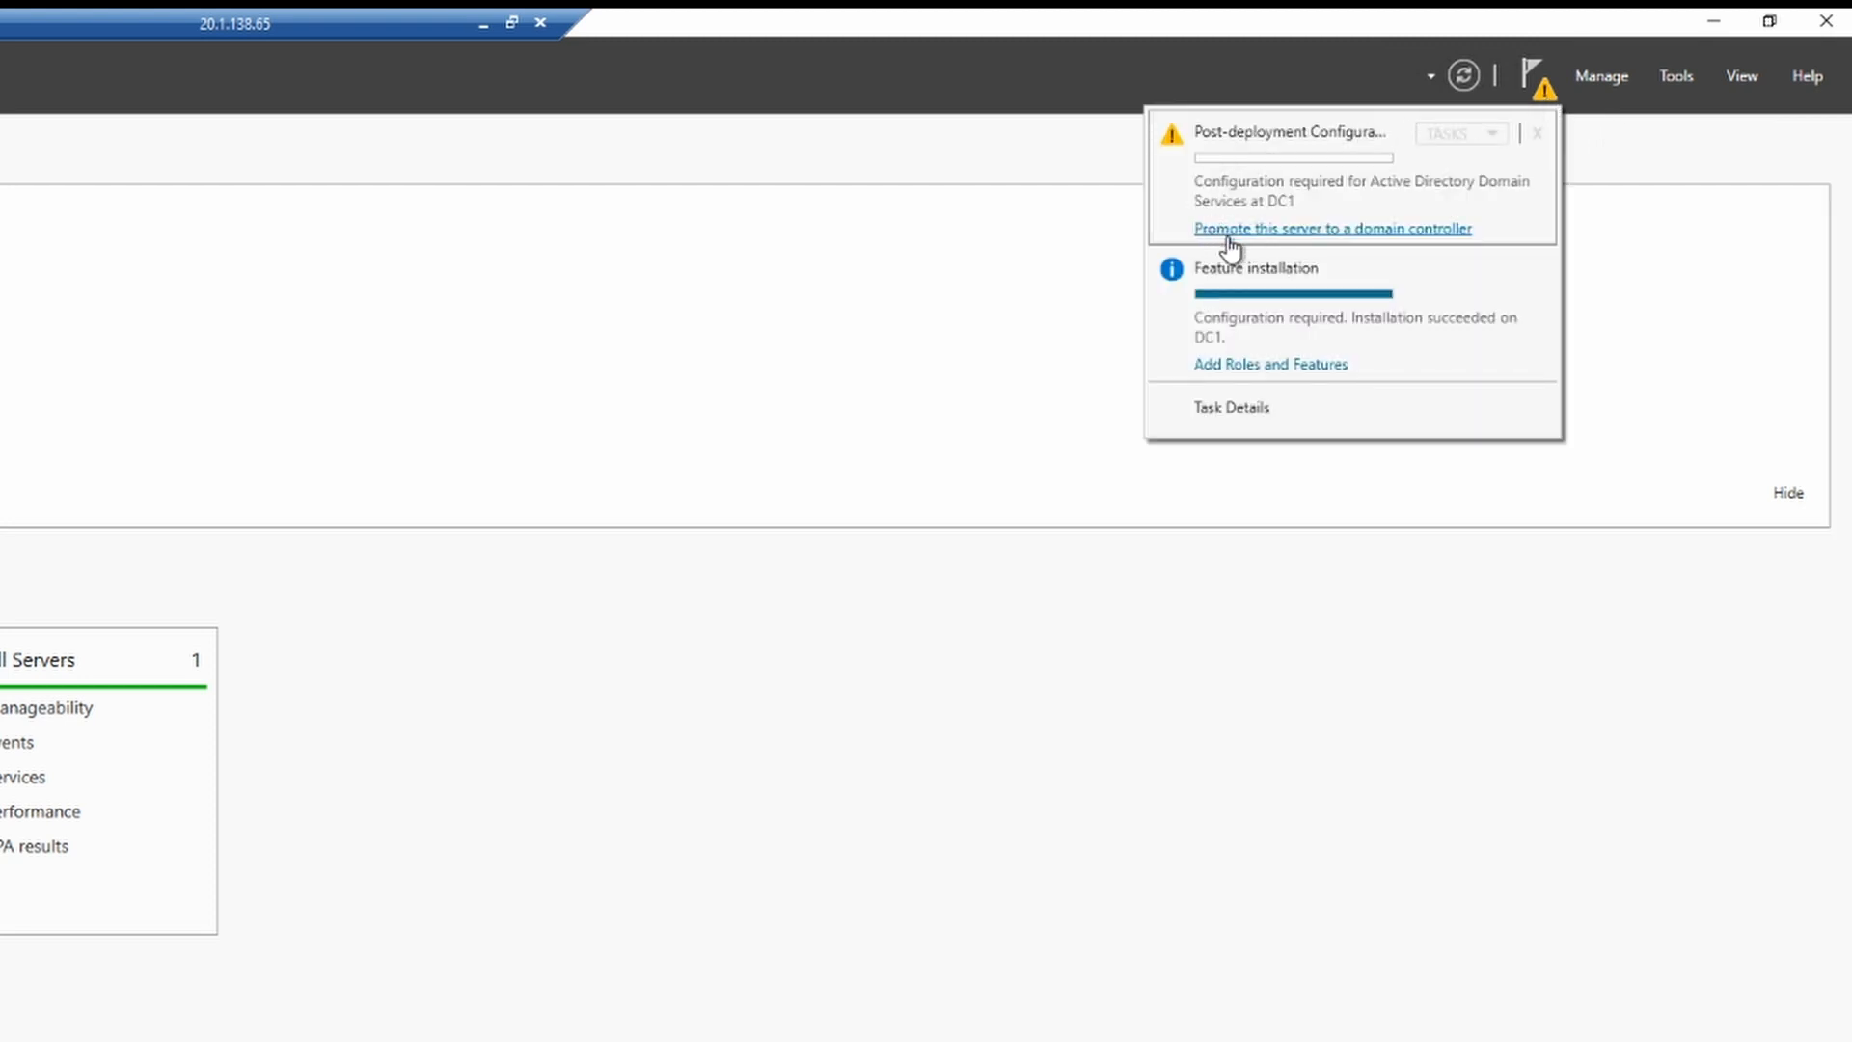
left_click(1319, 232)
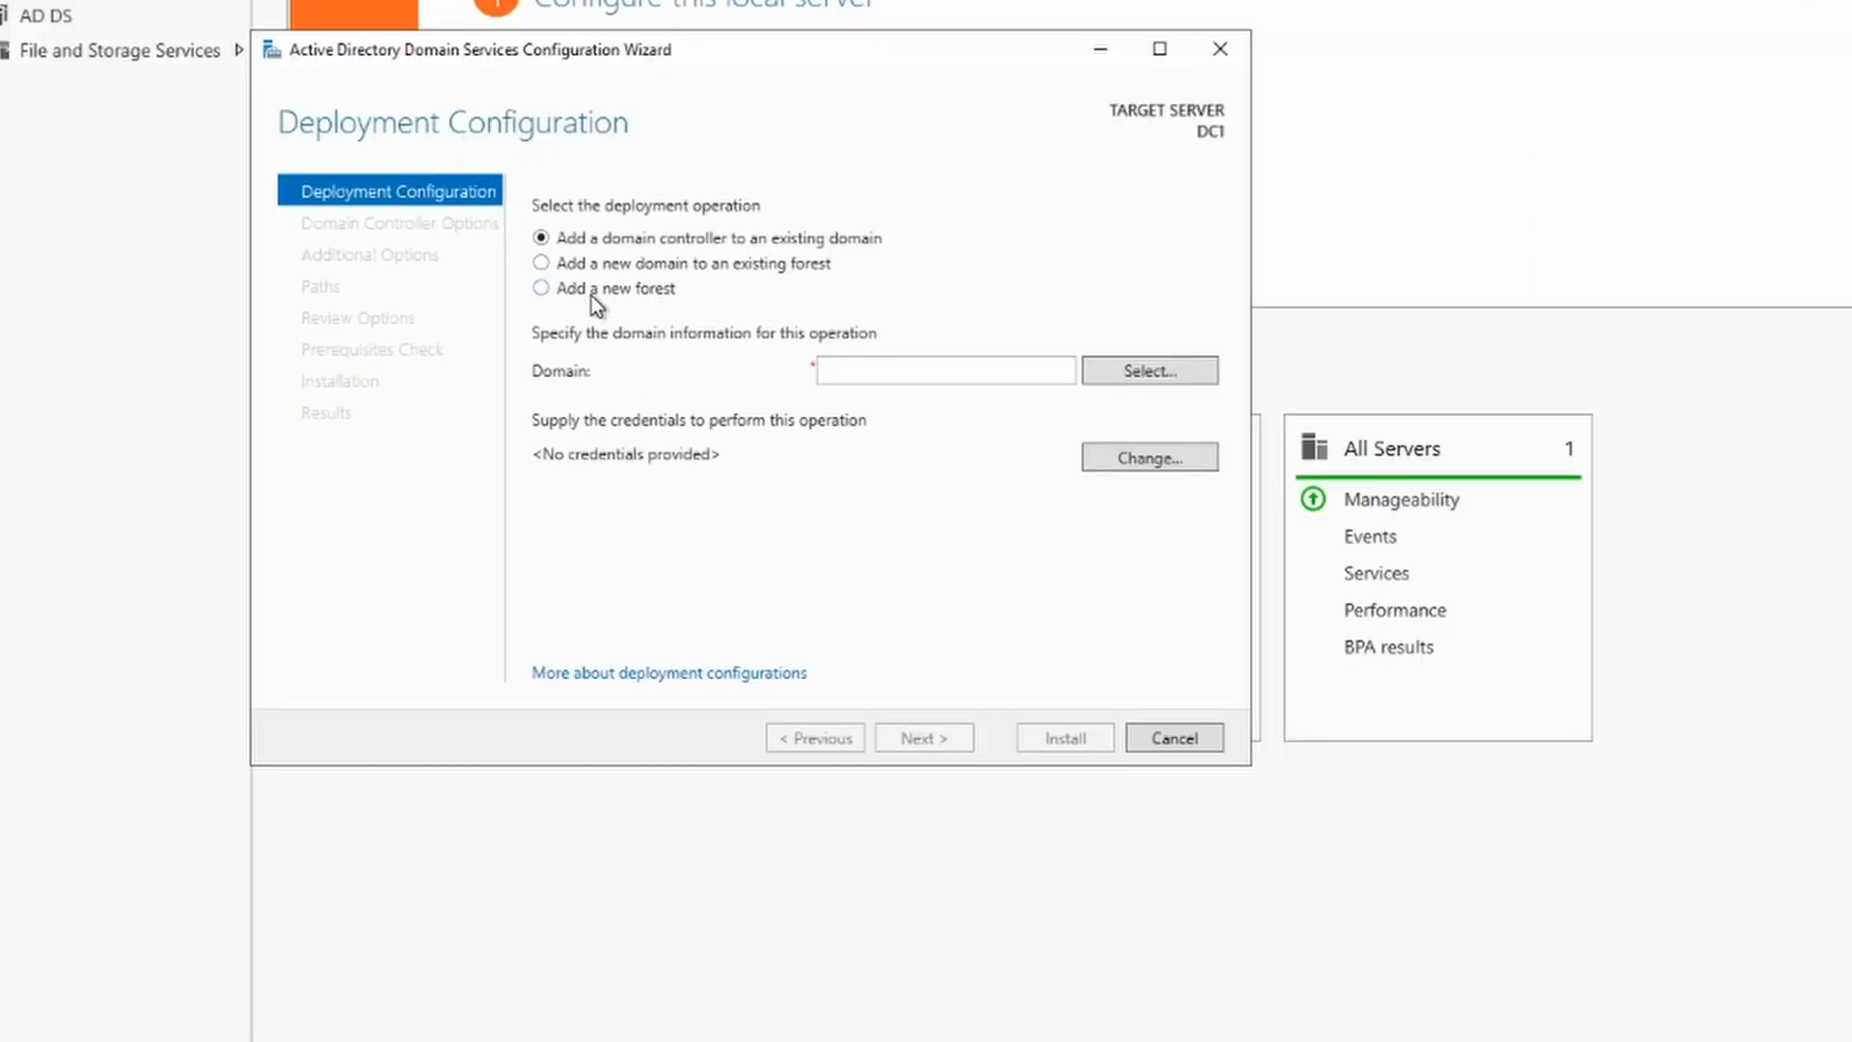
left_click(541, 288)
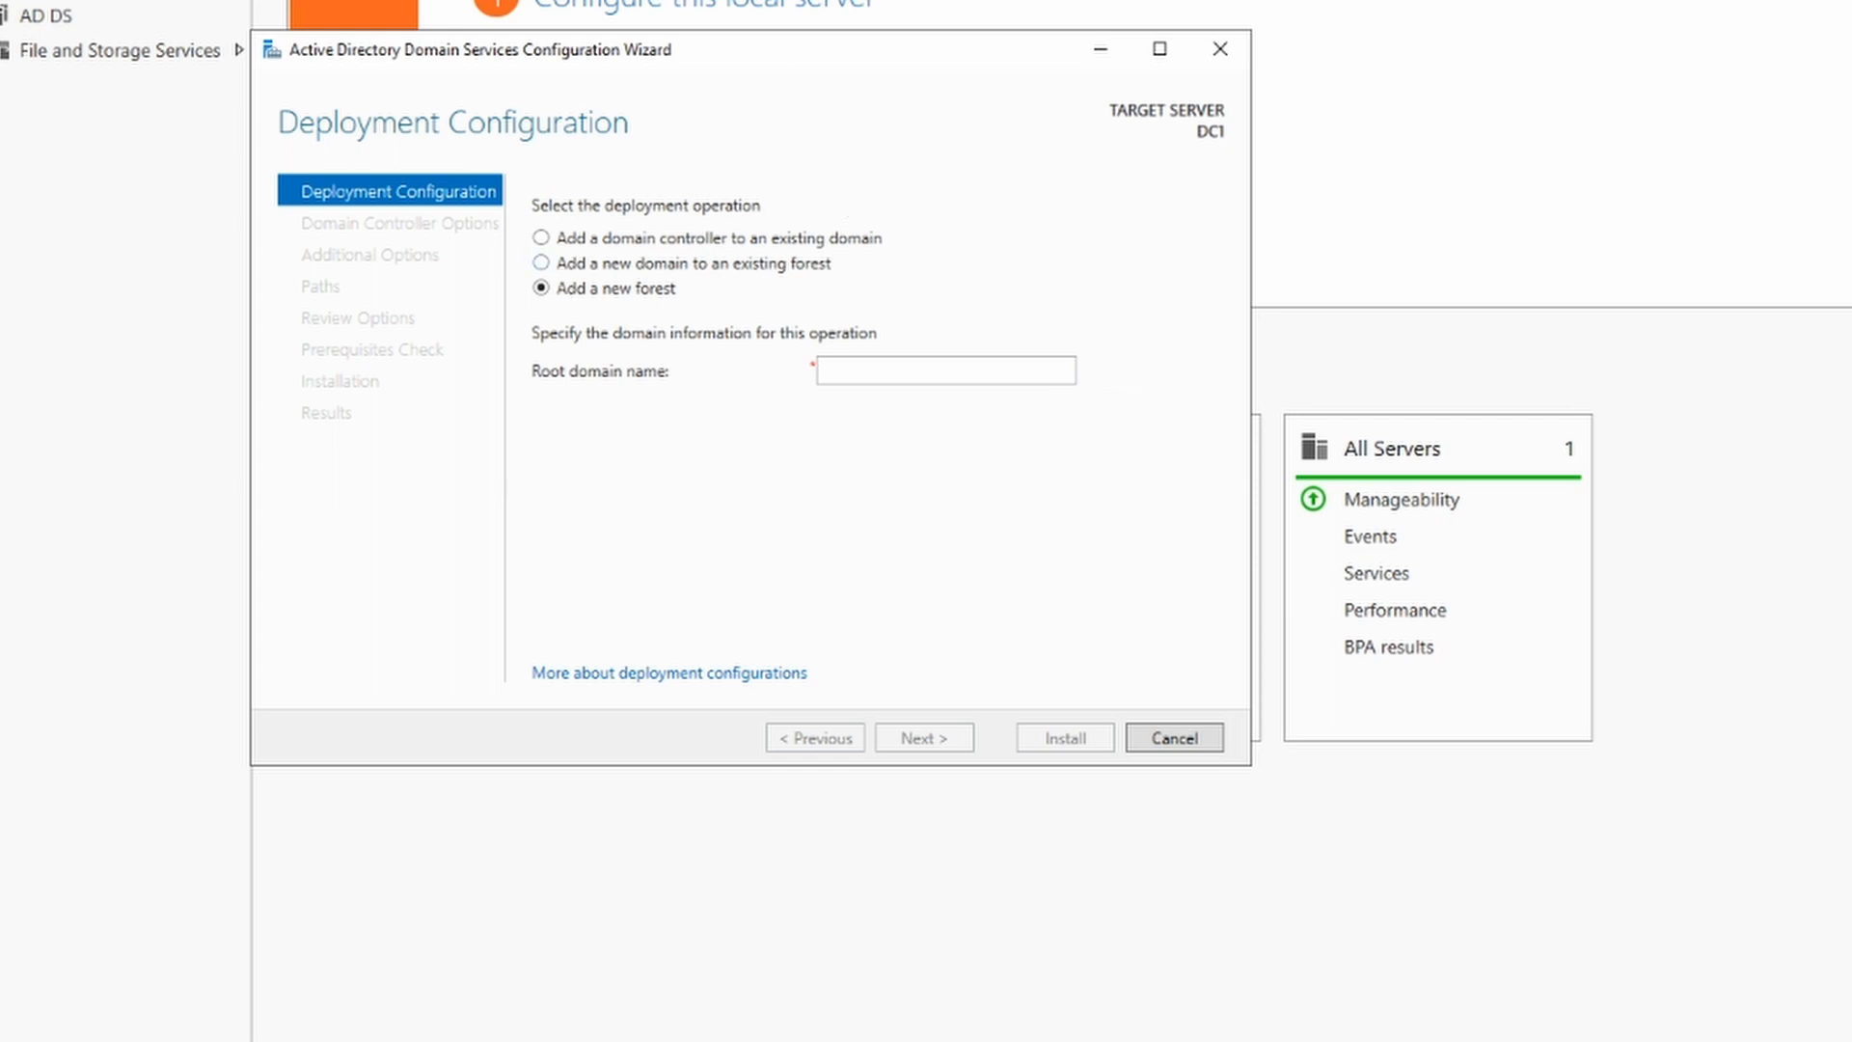
left_click_drag(0, 454, 0, 579)
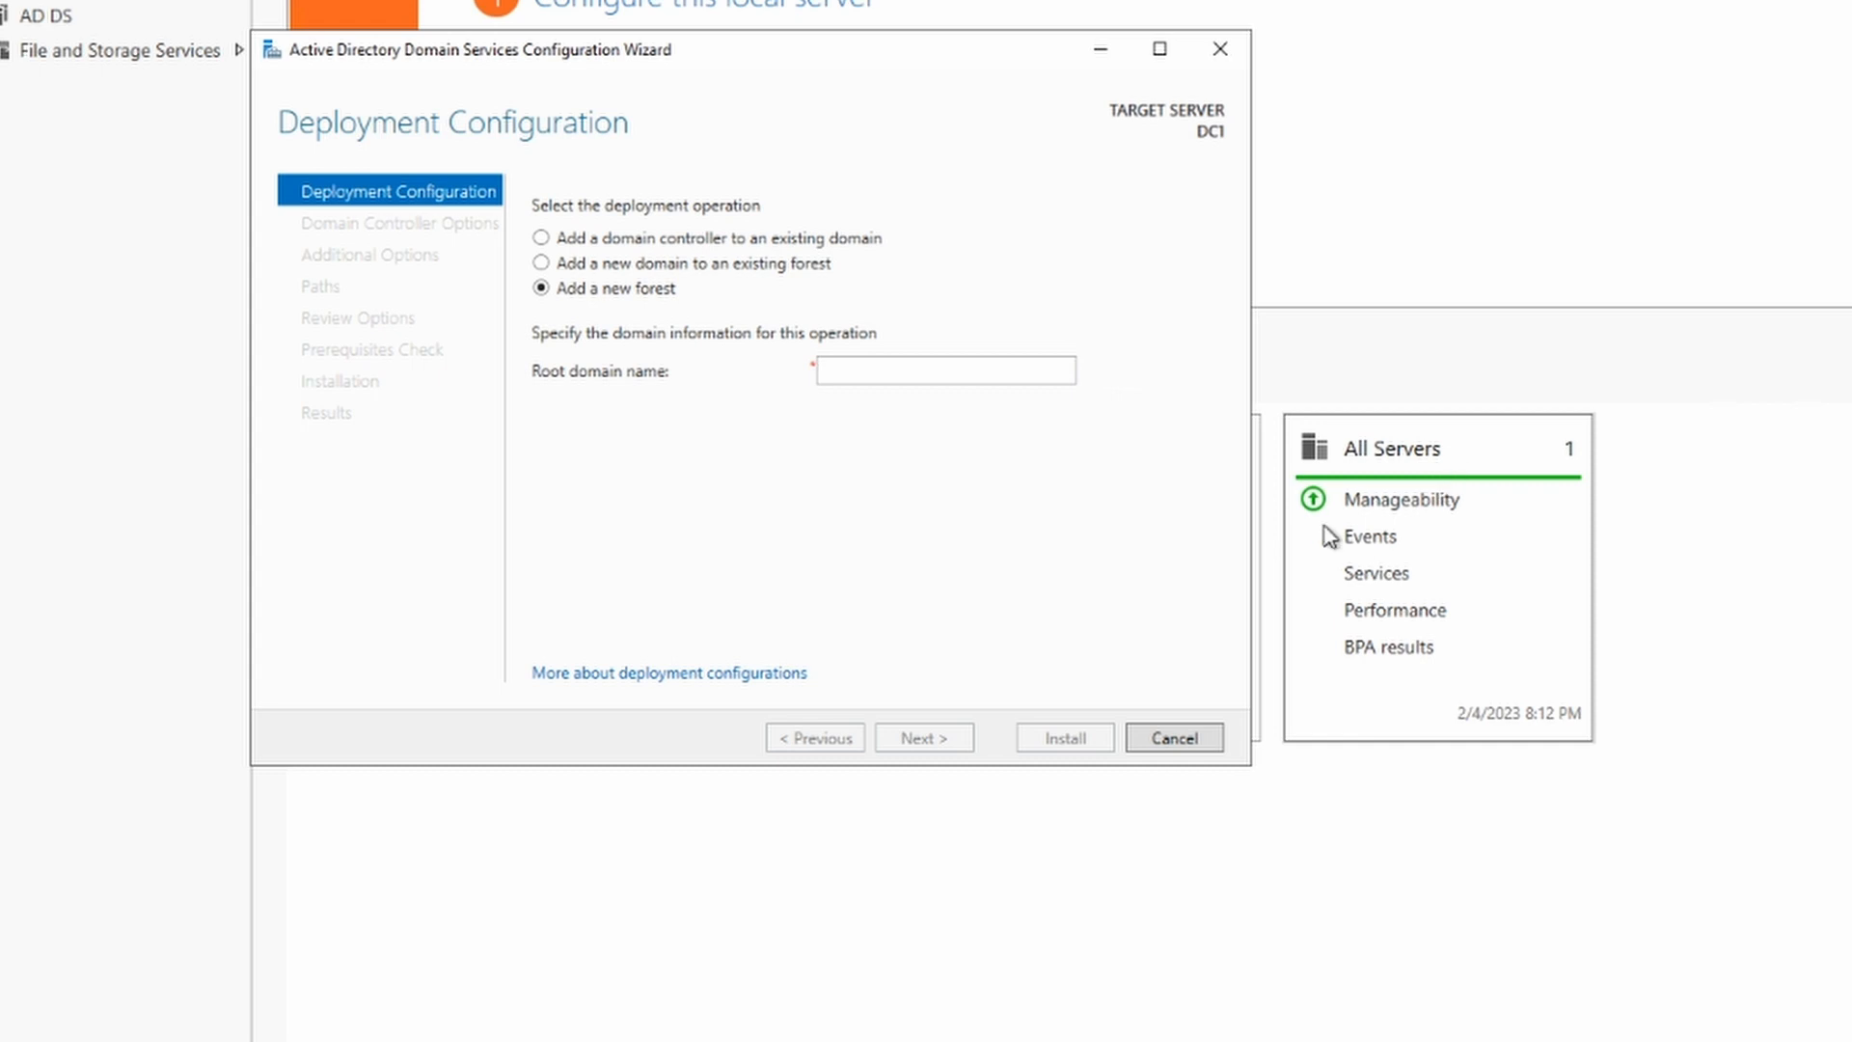
Step: Set root domain name mydomain.com, then enter and confirm the DSRM password
left_click(918, 371)
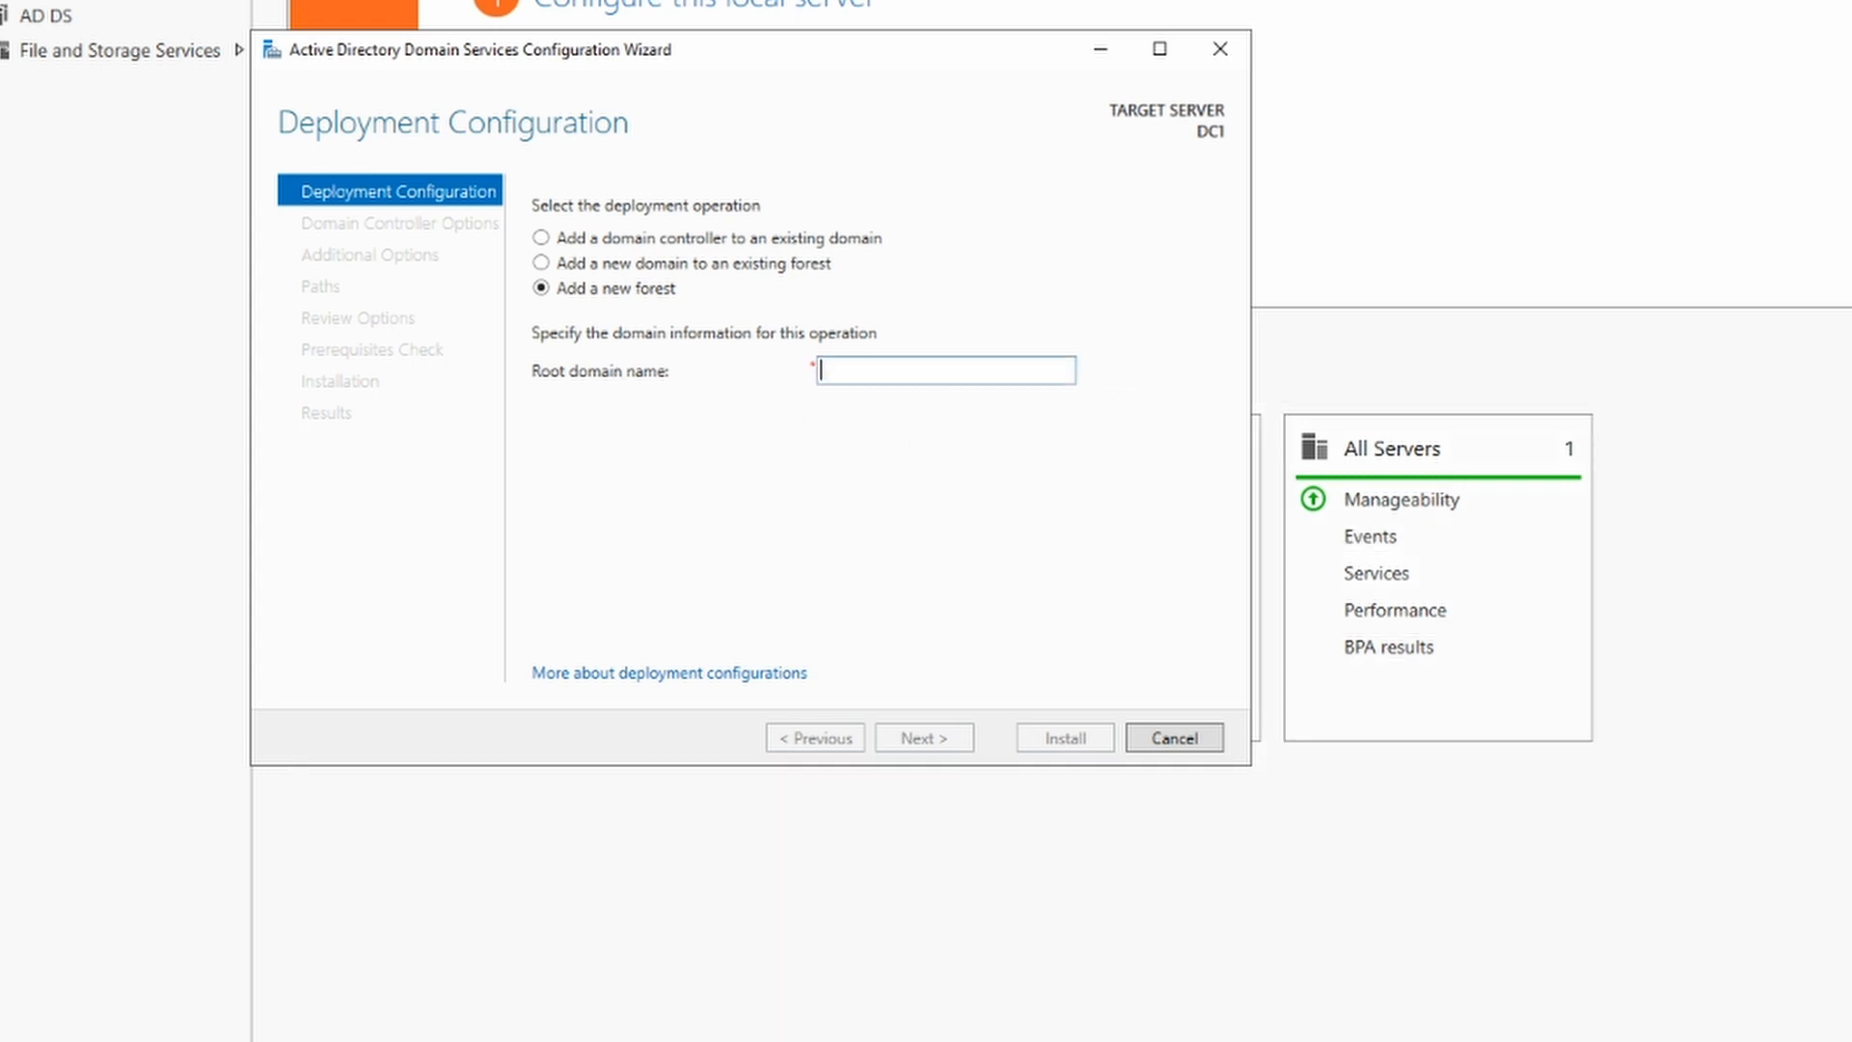
type("my")
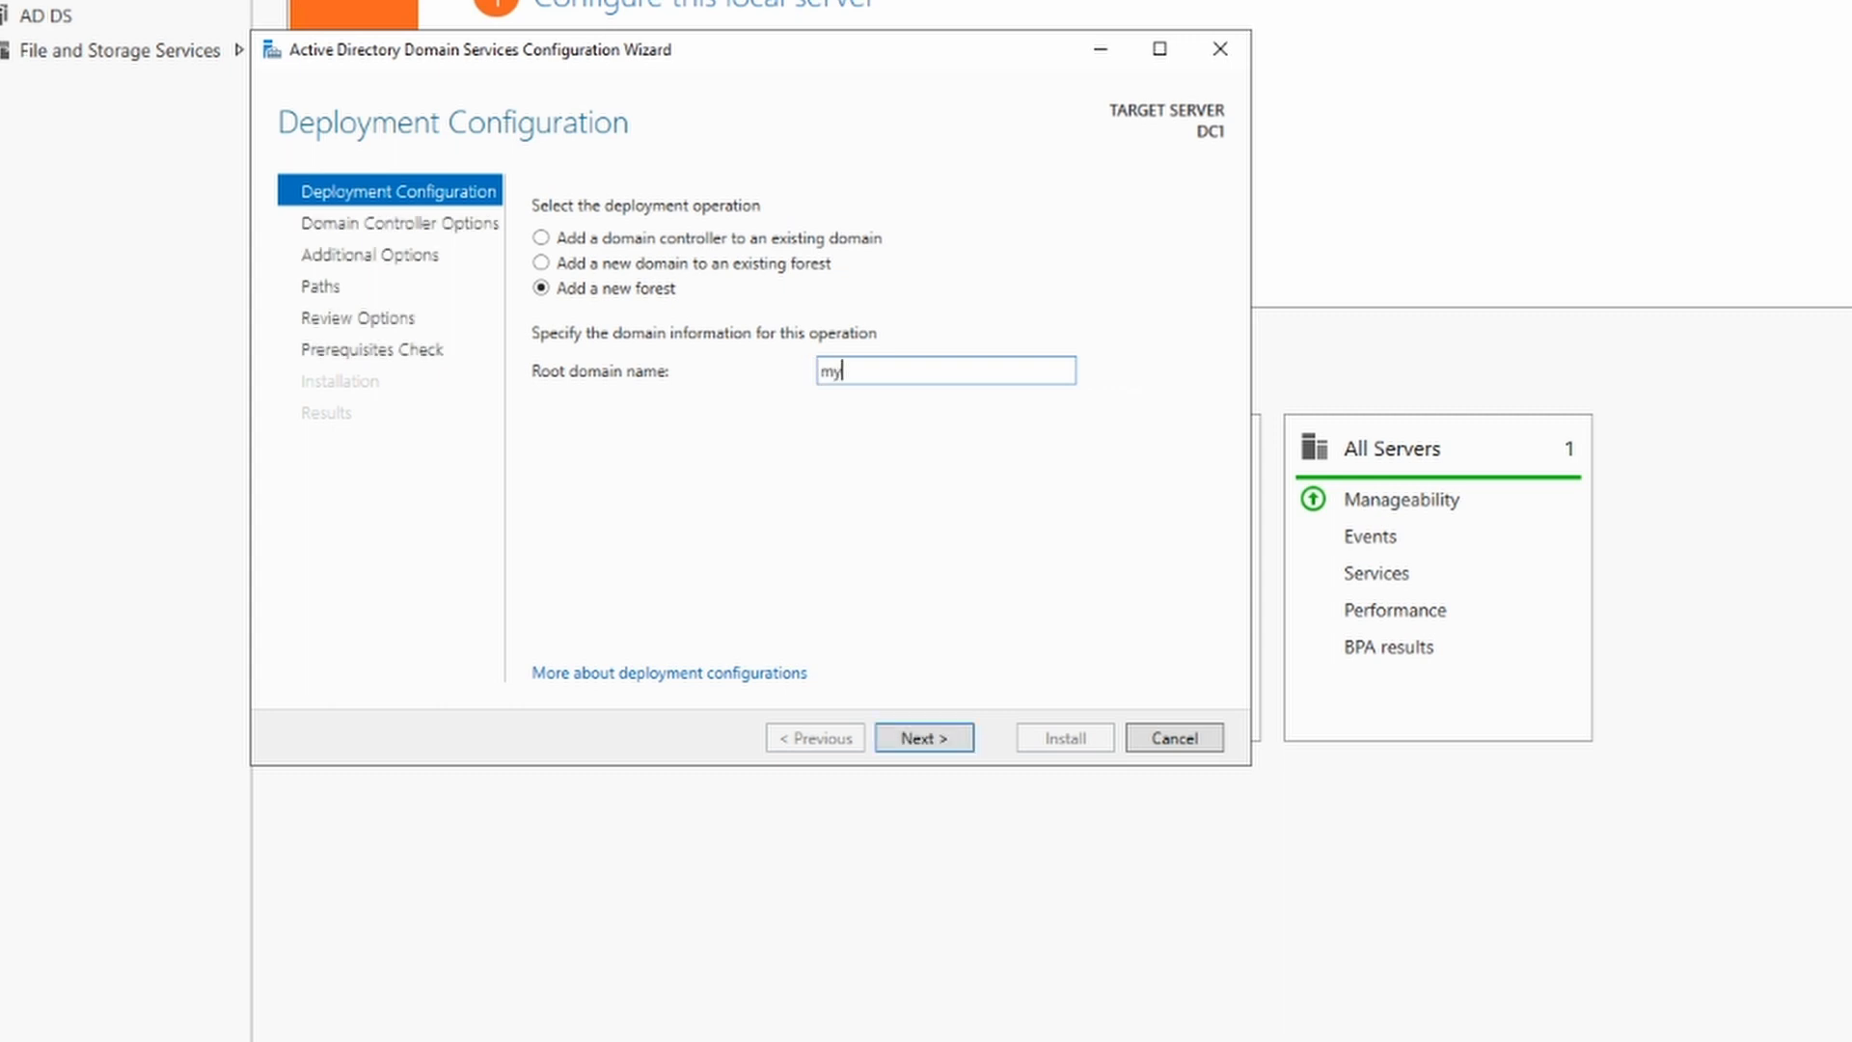
type("domain.com")
left_click(934, 745)
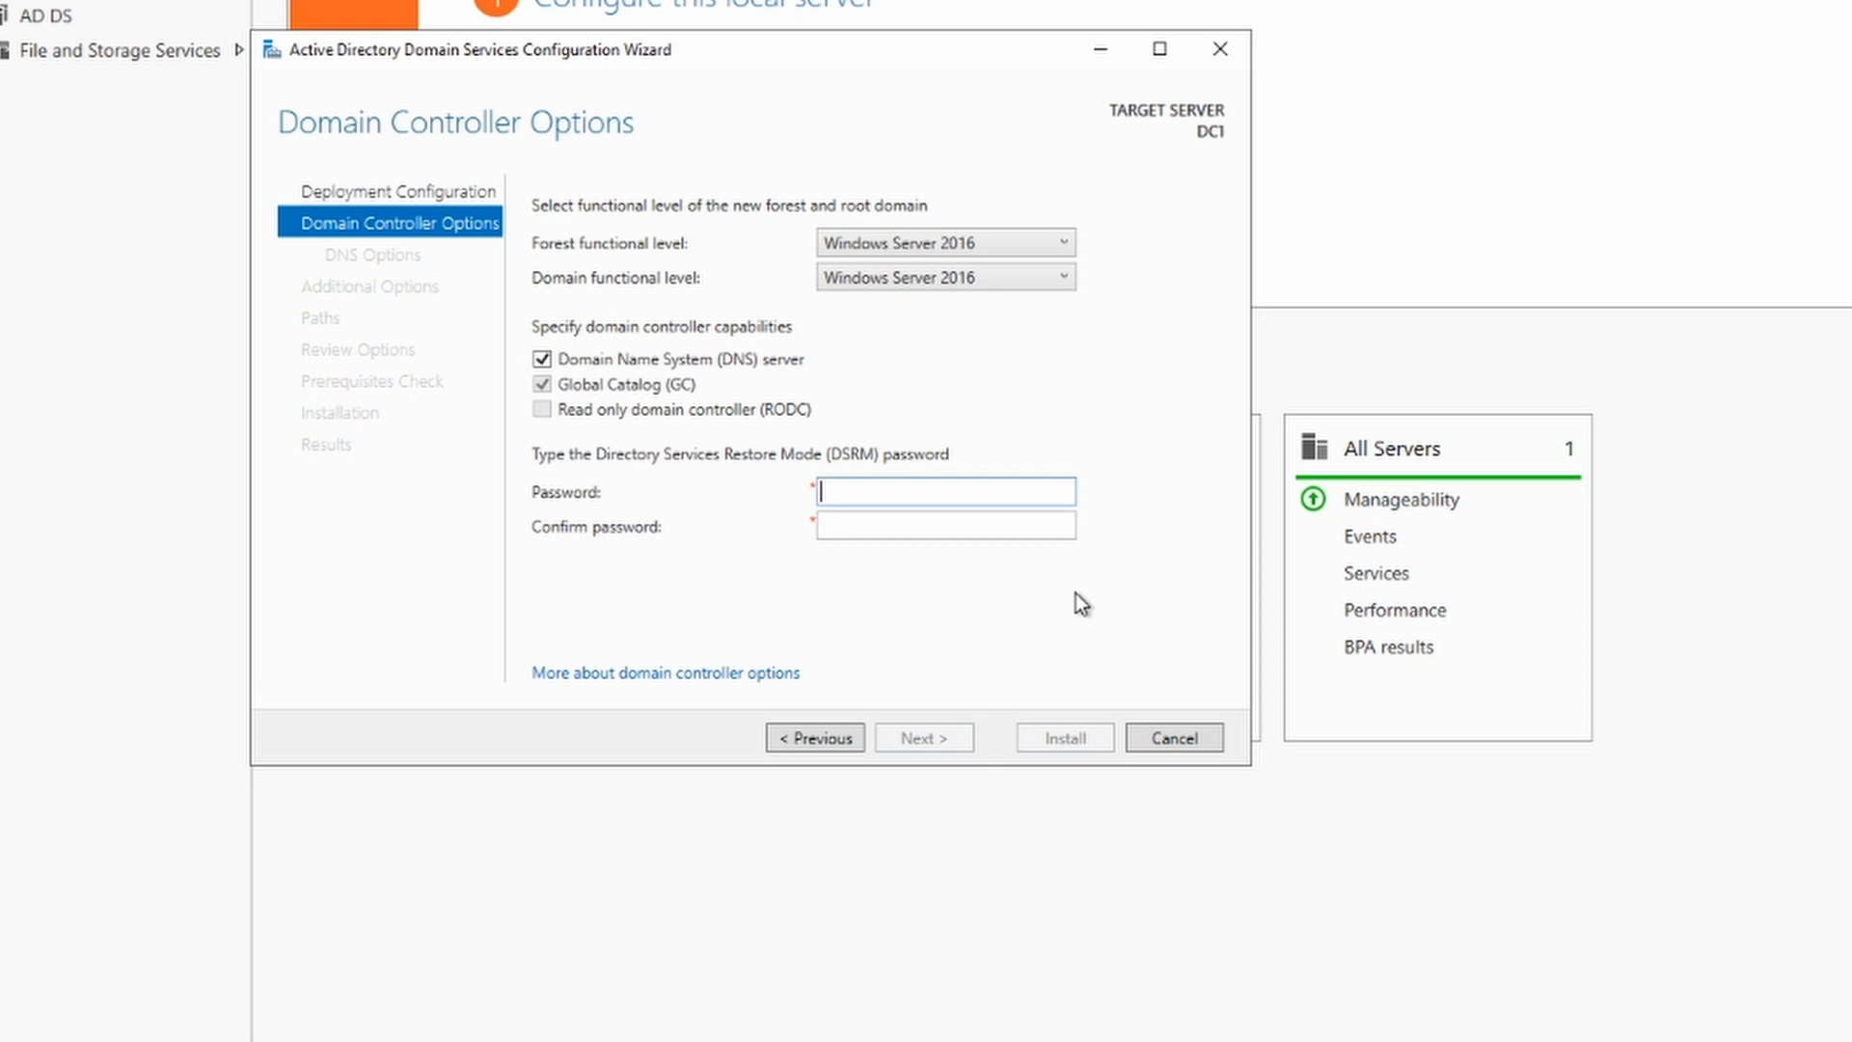
type("•••••••••")
key("Tab")
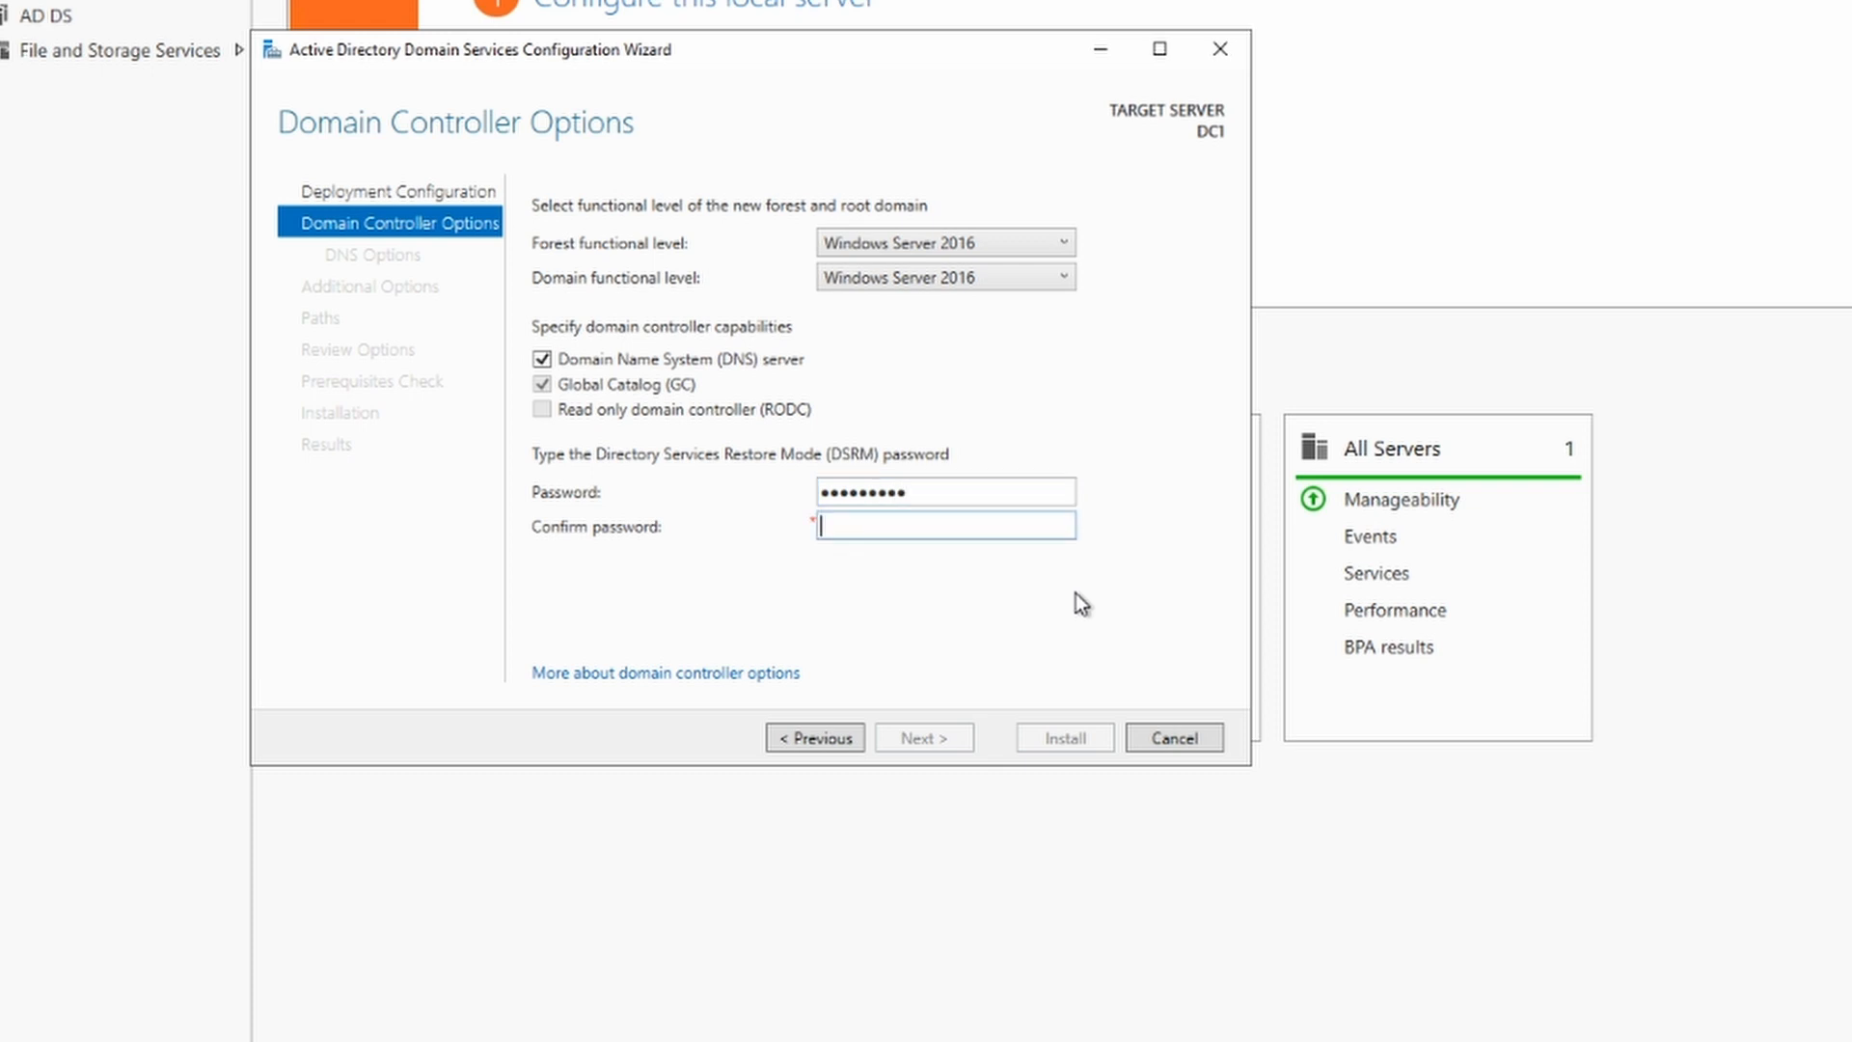
type("•••••••••")
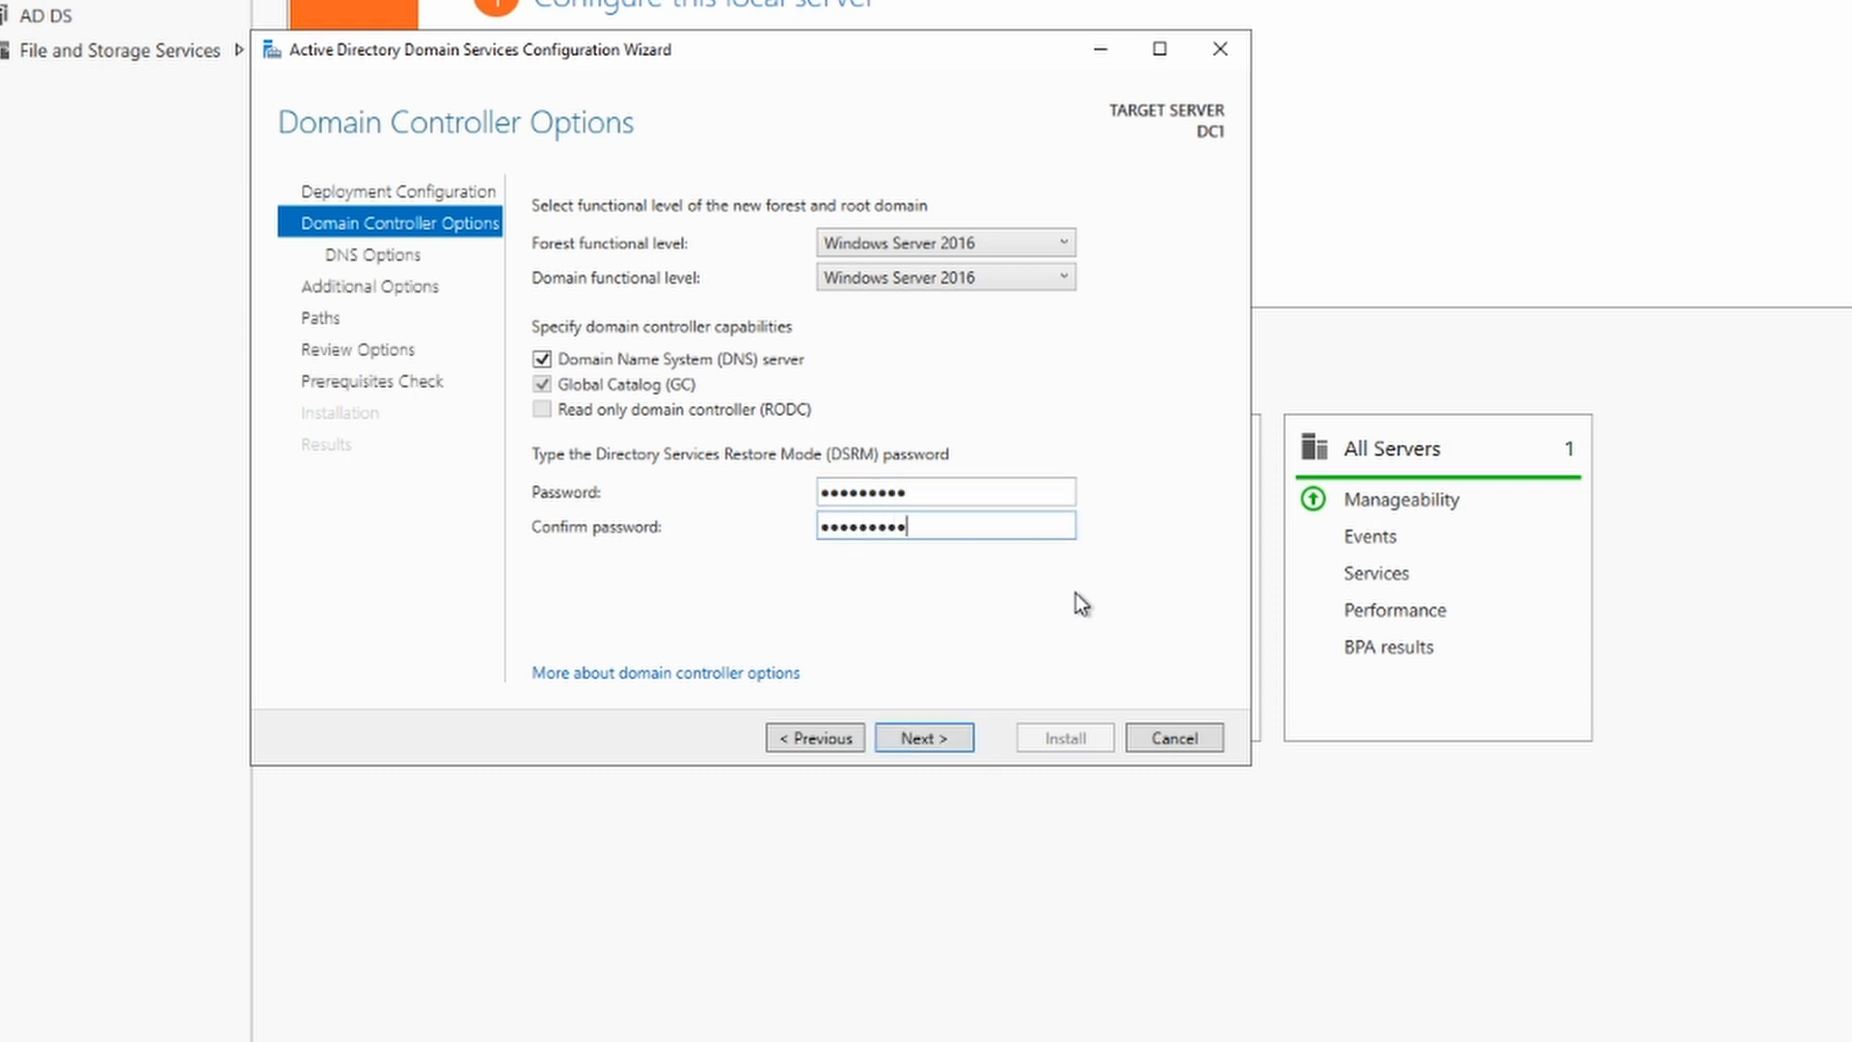
Step: Accept no DNS delegation, NetBIOS name MYDOMAIN and default NTDS/SYSVOL paths, then pass prerequisite checks
left_click(914, 738)
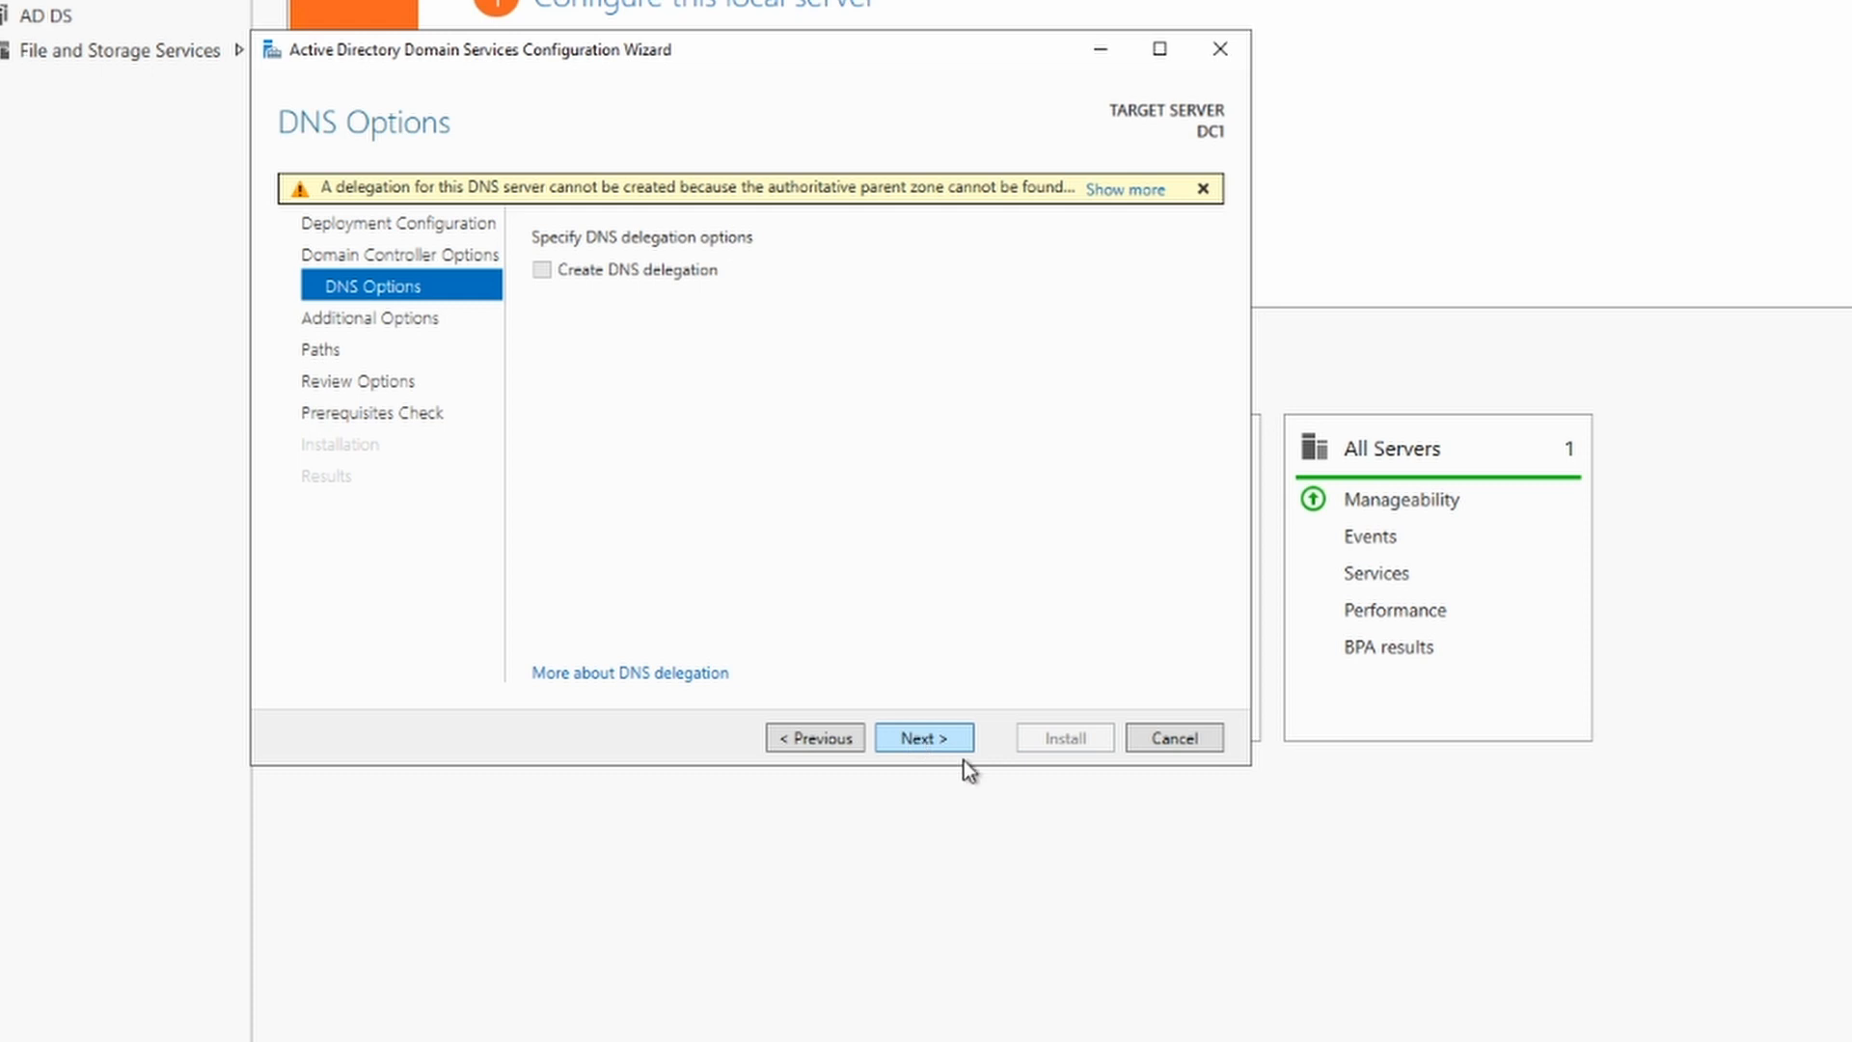
left_click(928, 749)
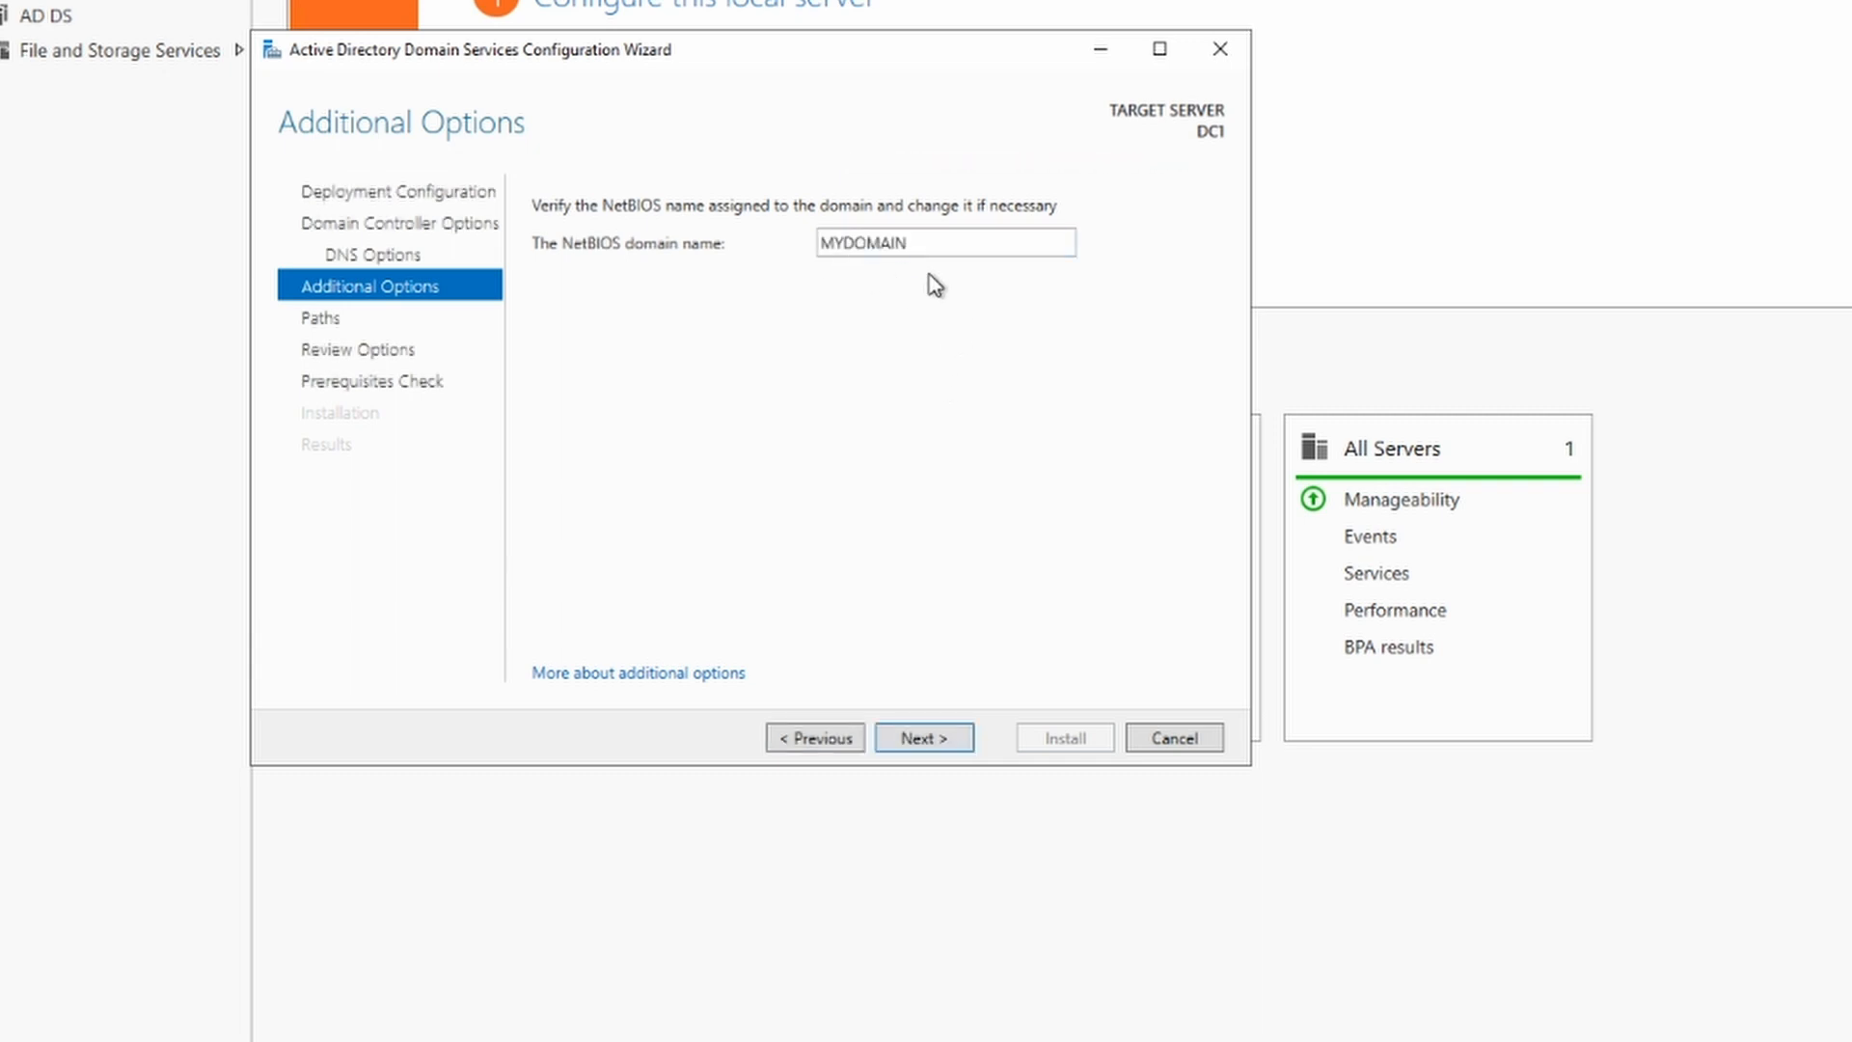
left_click(932, 743)
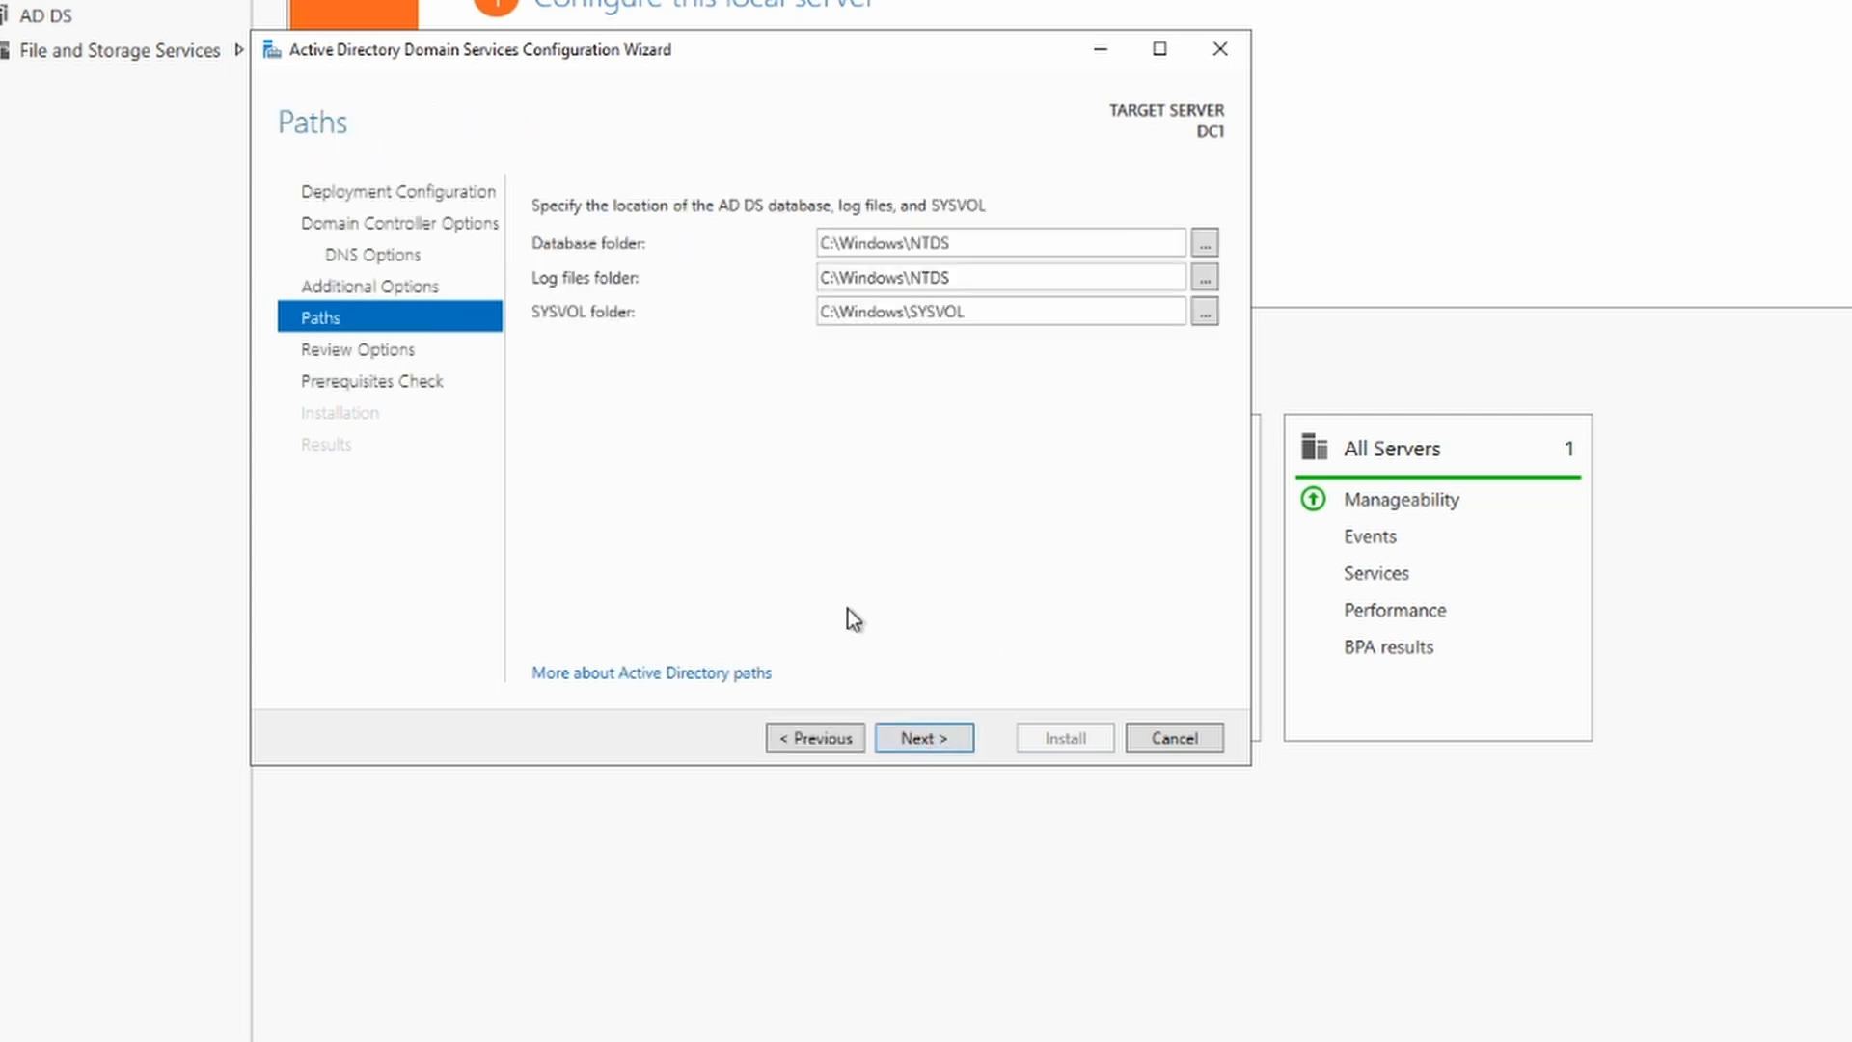
left_click(913, 738)
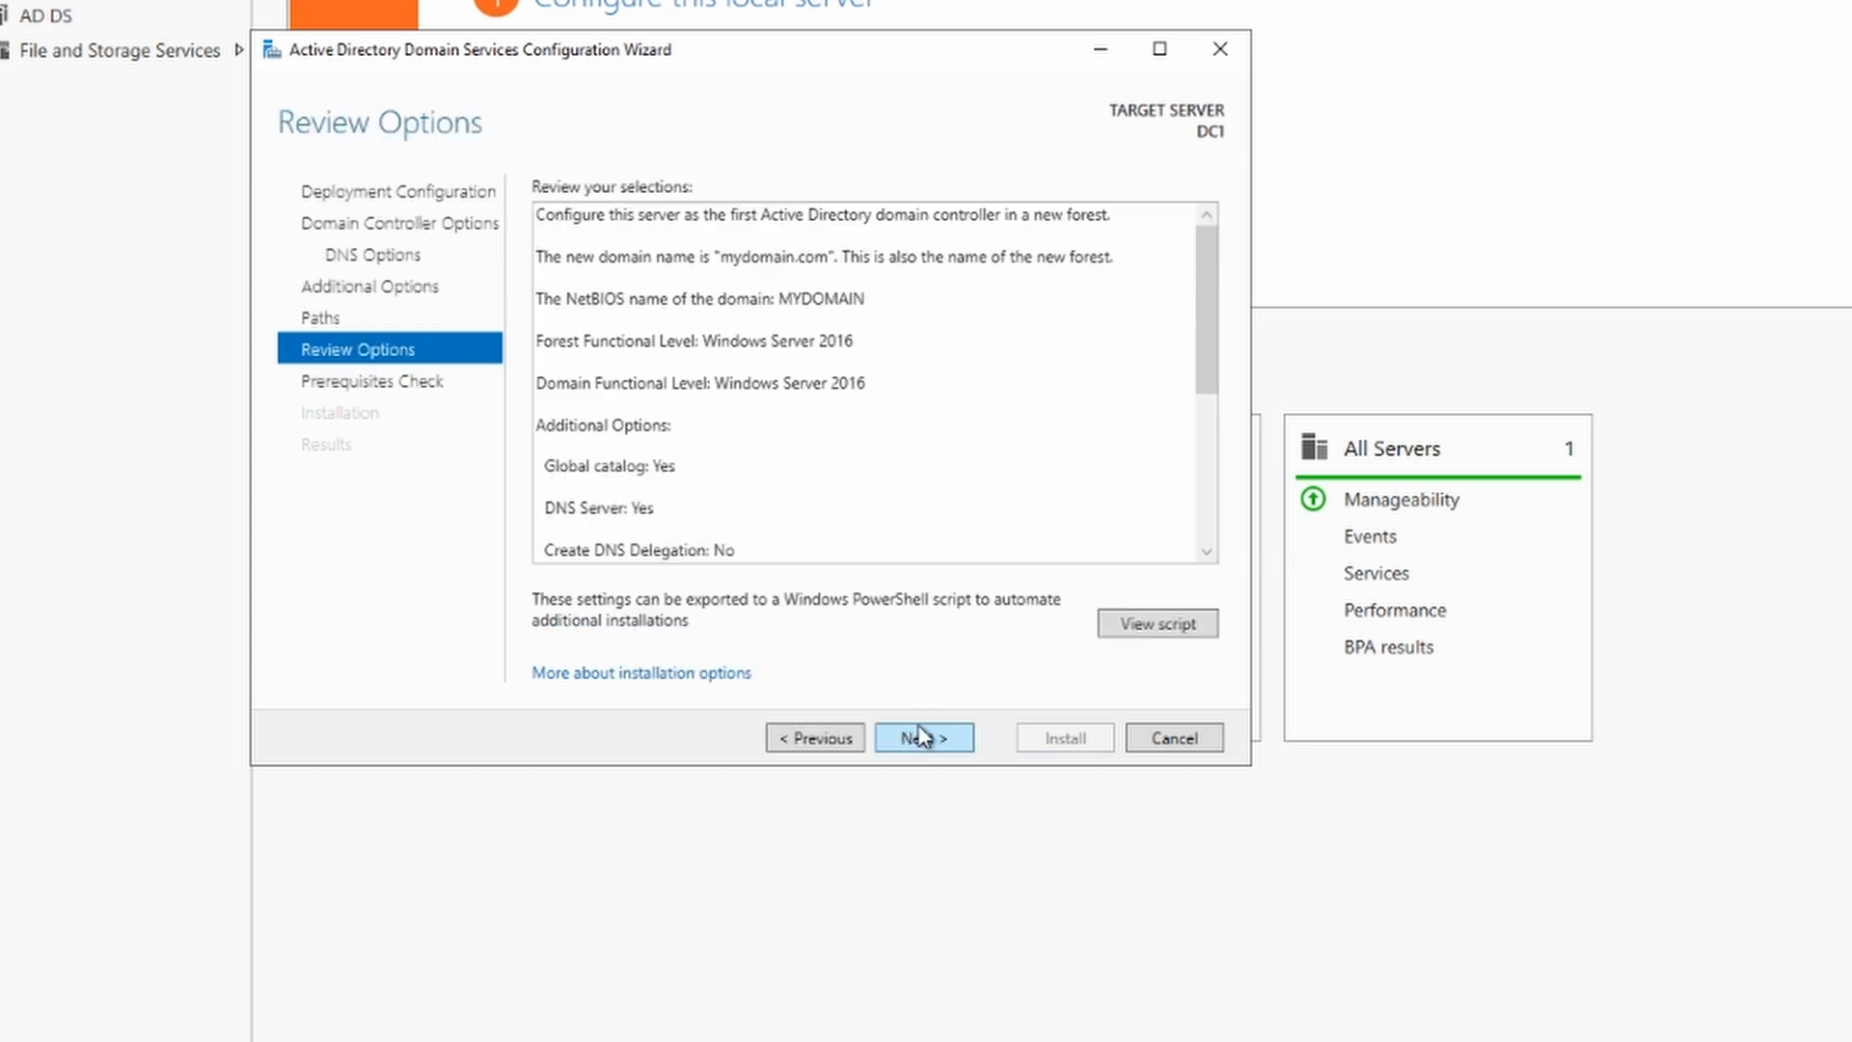
left_click(924, 744)
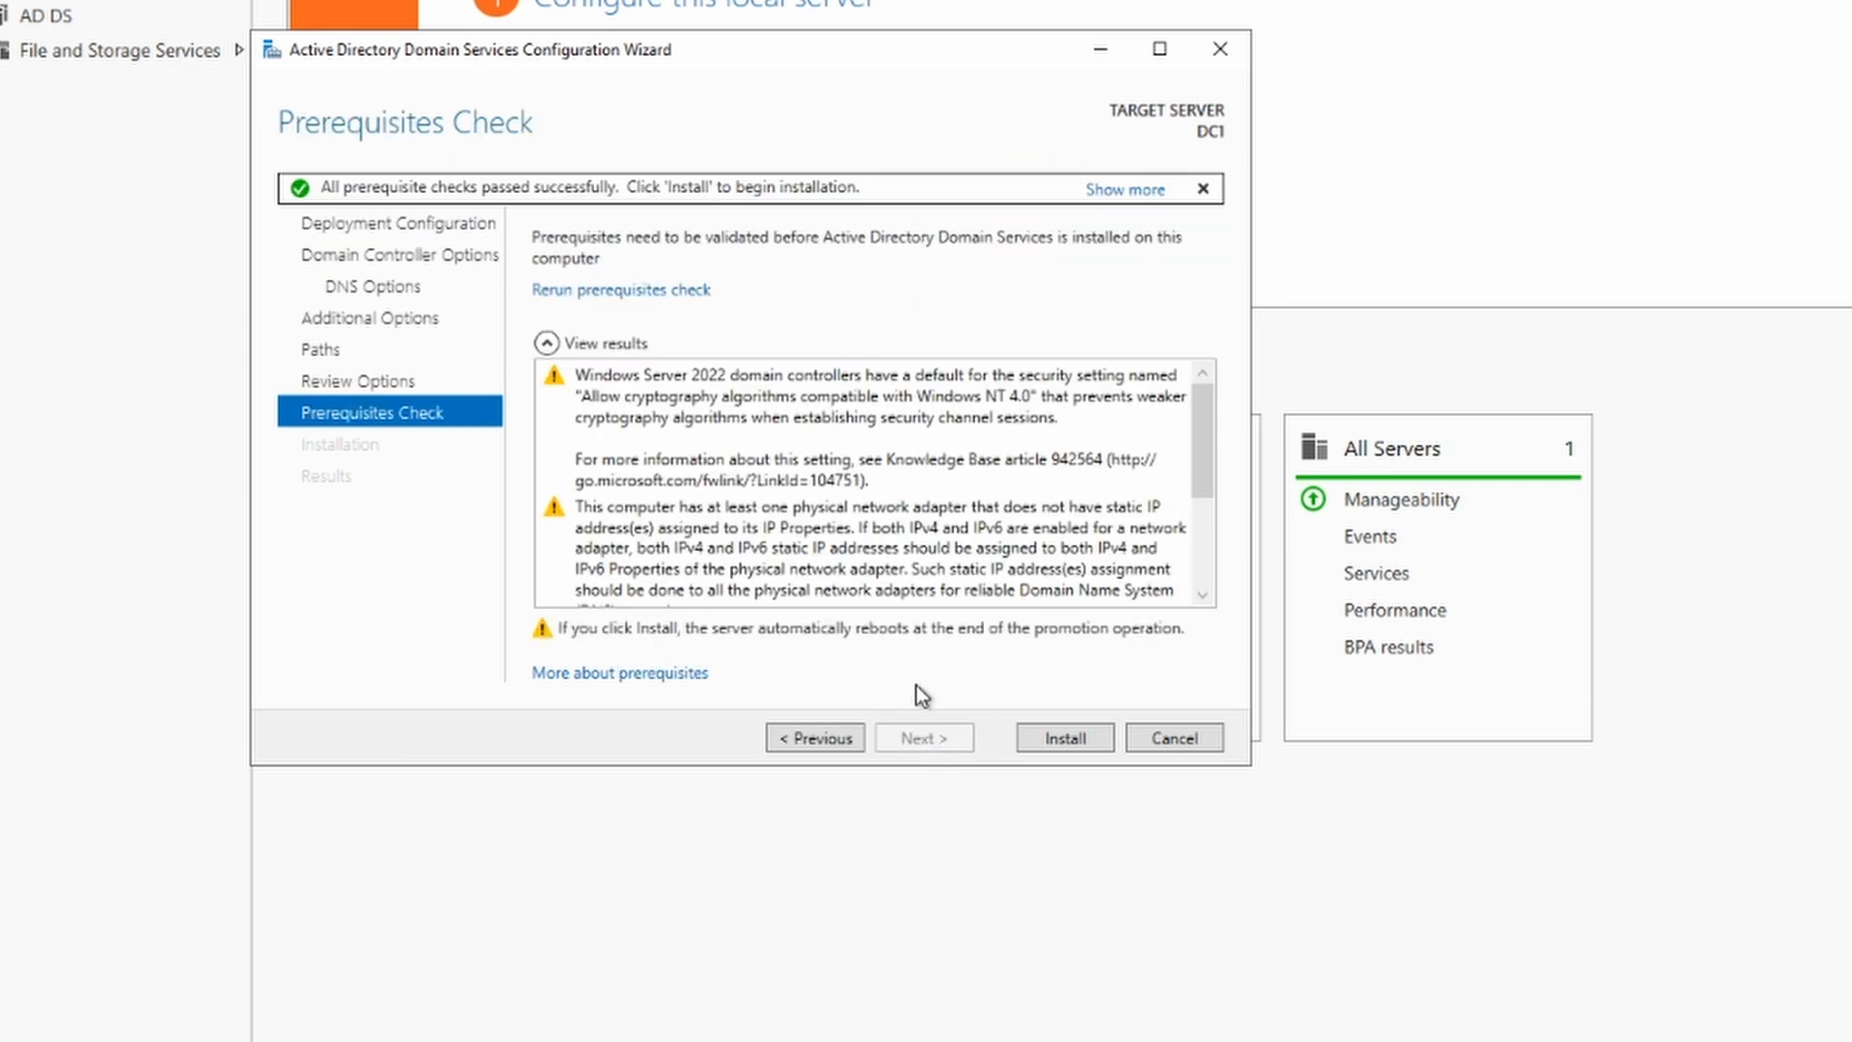
Step: Install the domain controller promotion, dismiss the sign-out notice, and acknowledge the ended session
left_click(1065, 739)
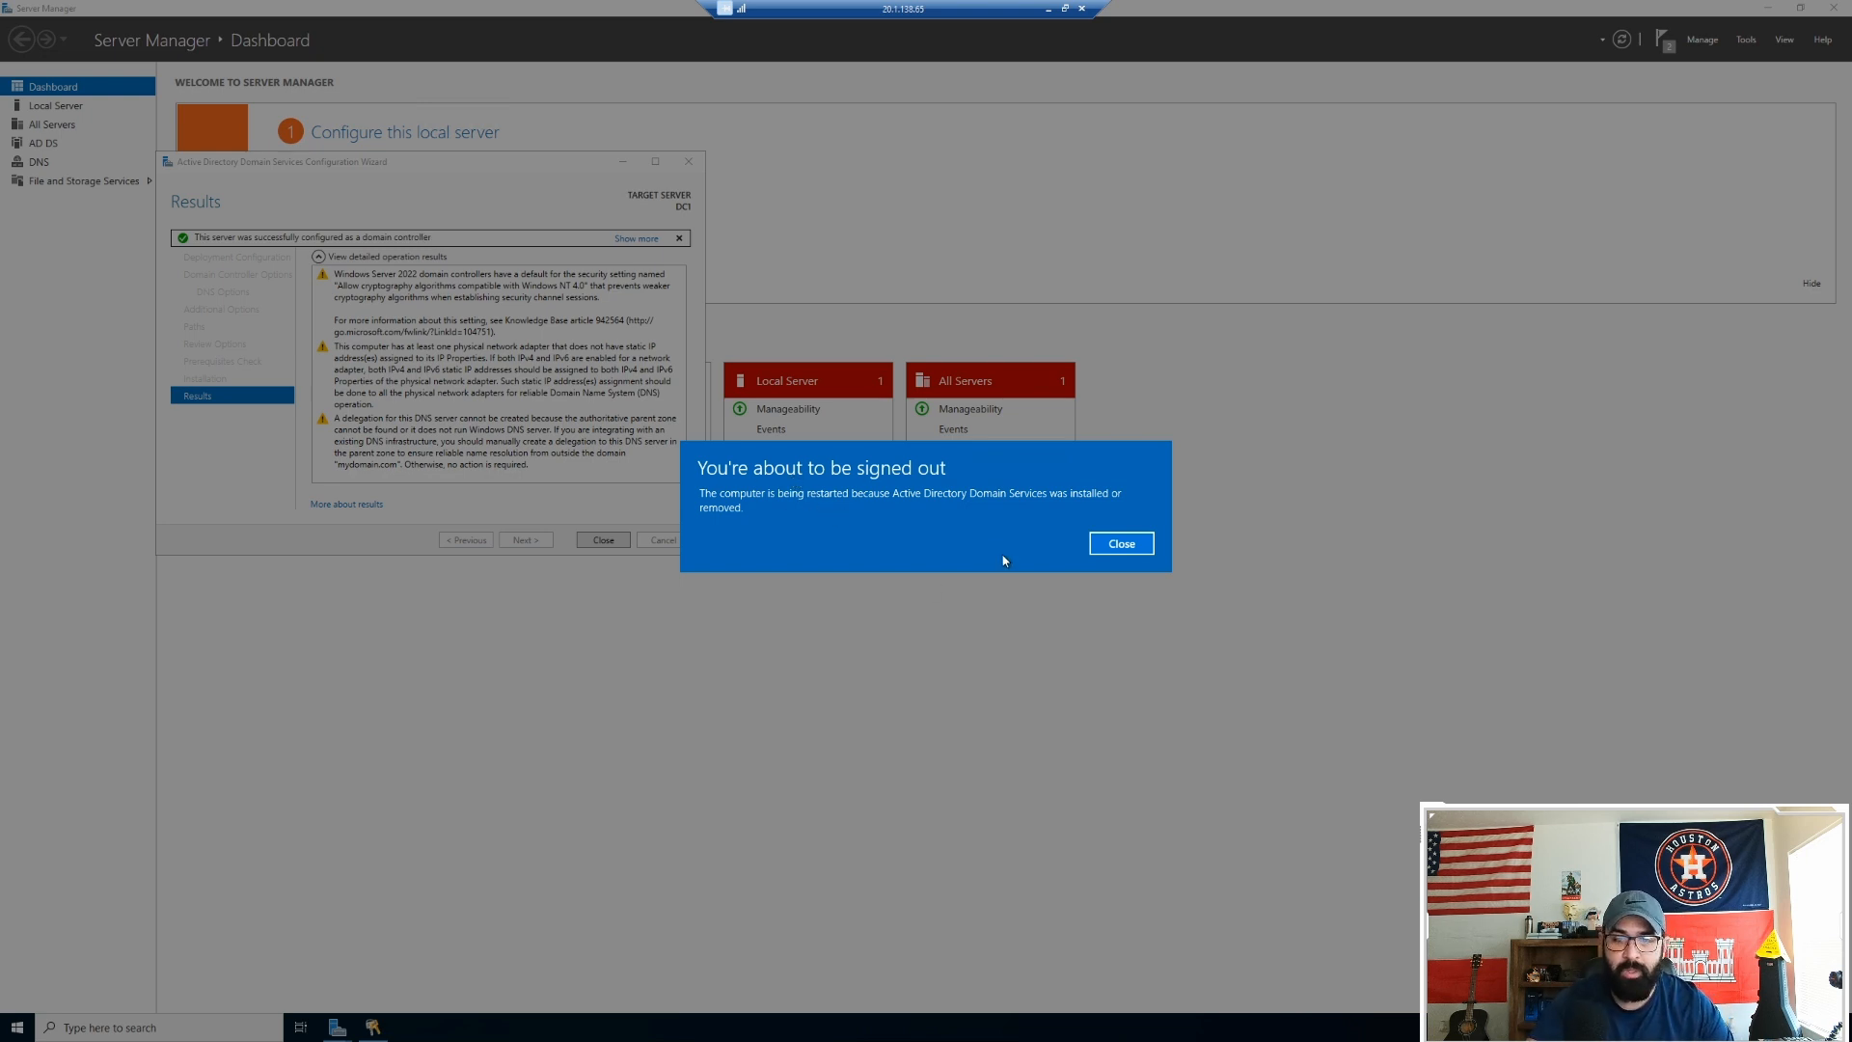
left_click(1112, 542)
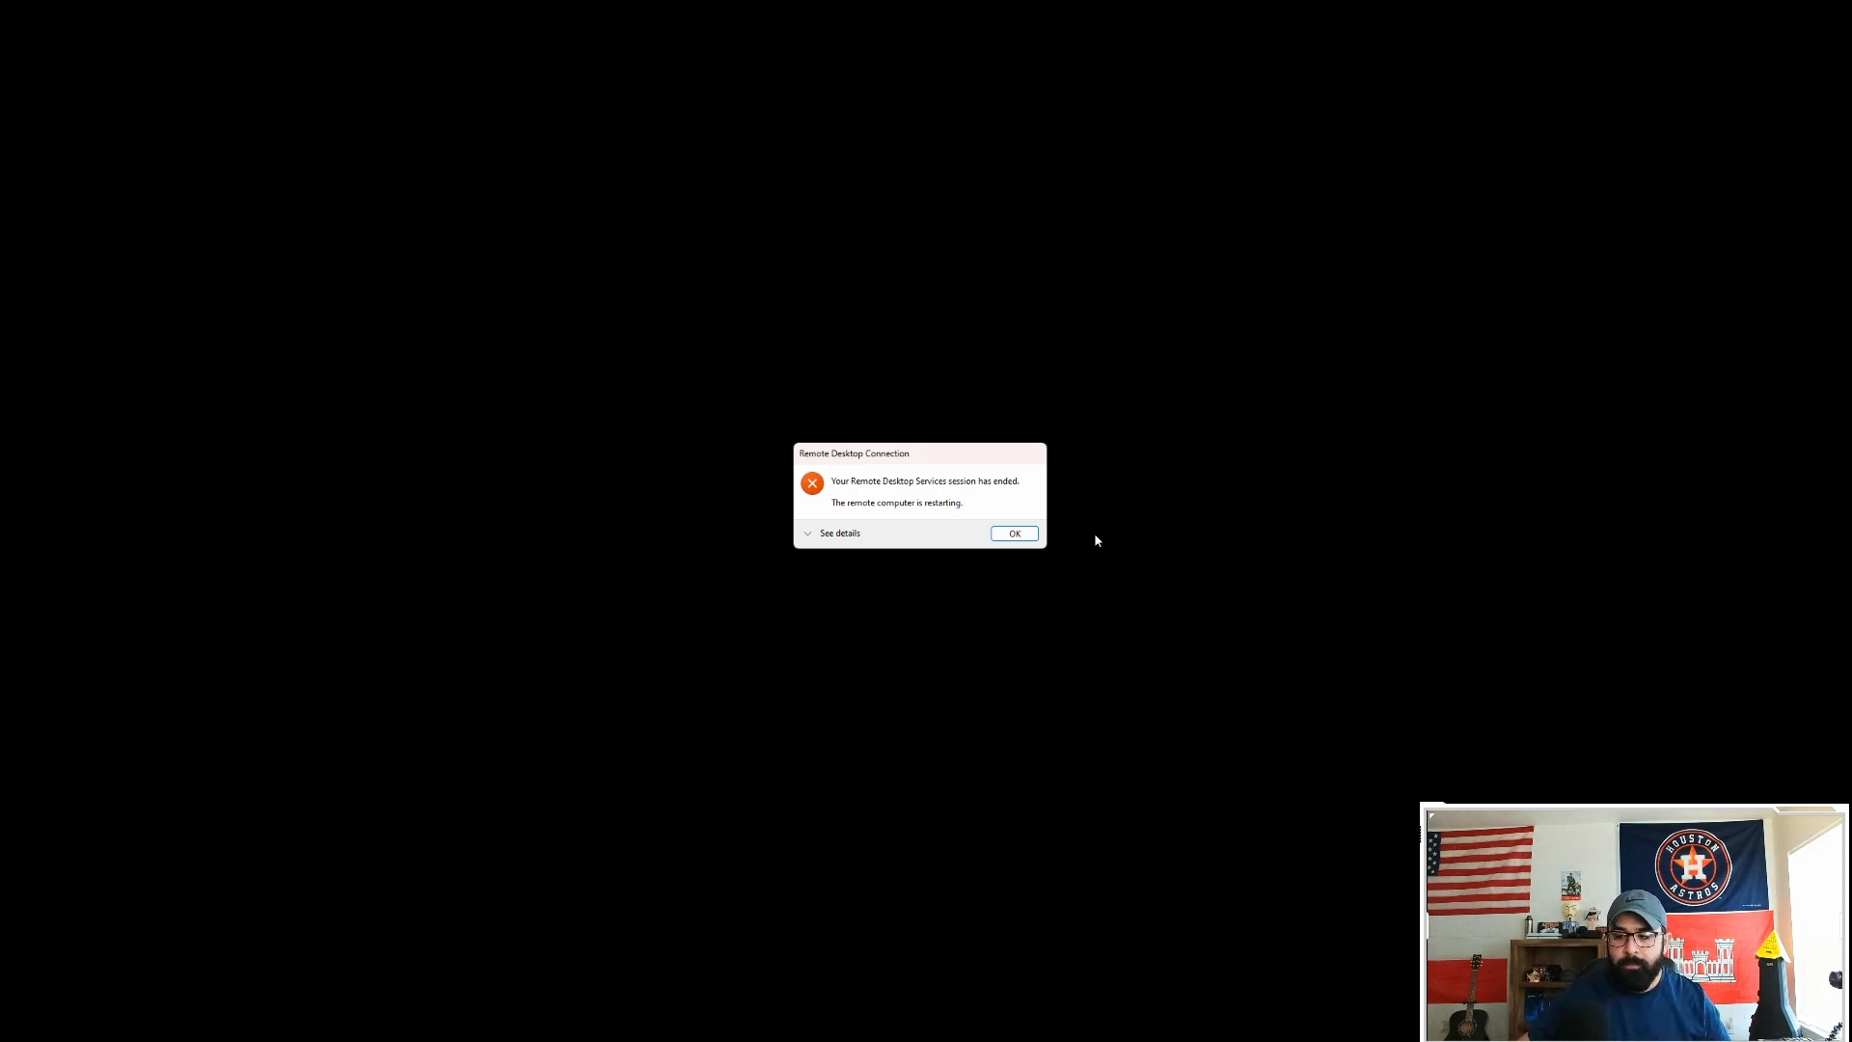
left_click(1001, 536)
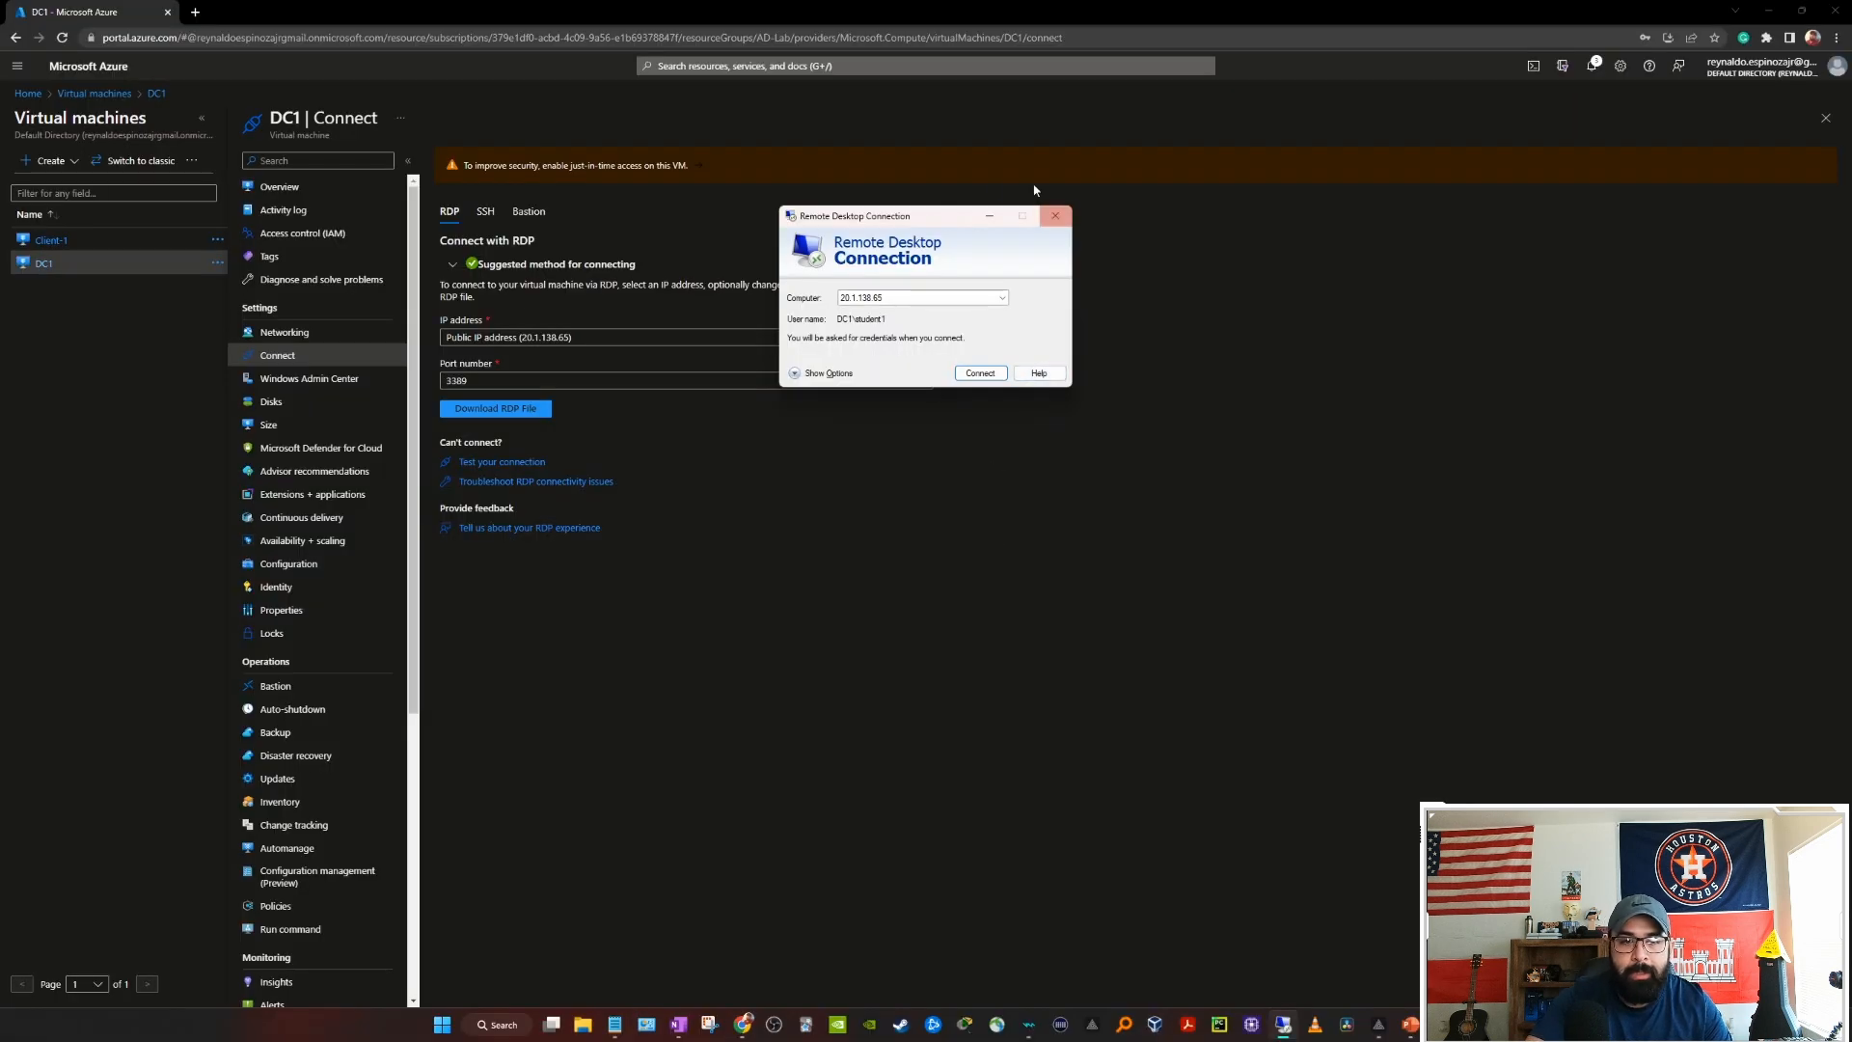
Step: Copy DC1's public IP from its Overview and connect to it in Remote Desktop
left_click(1056, 216)
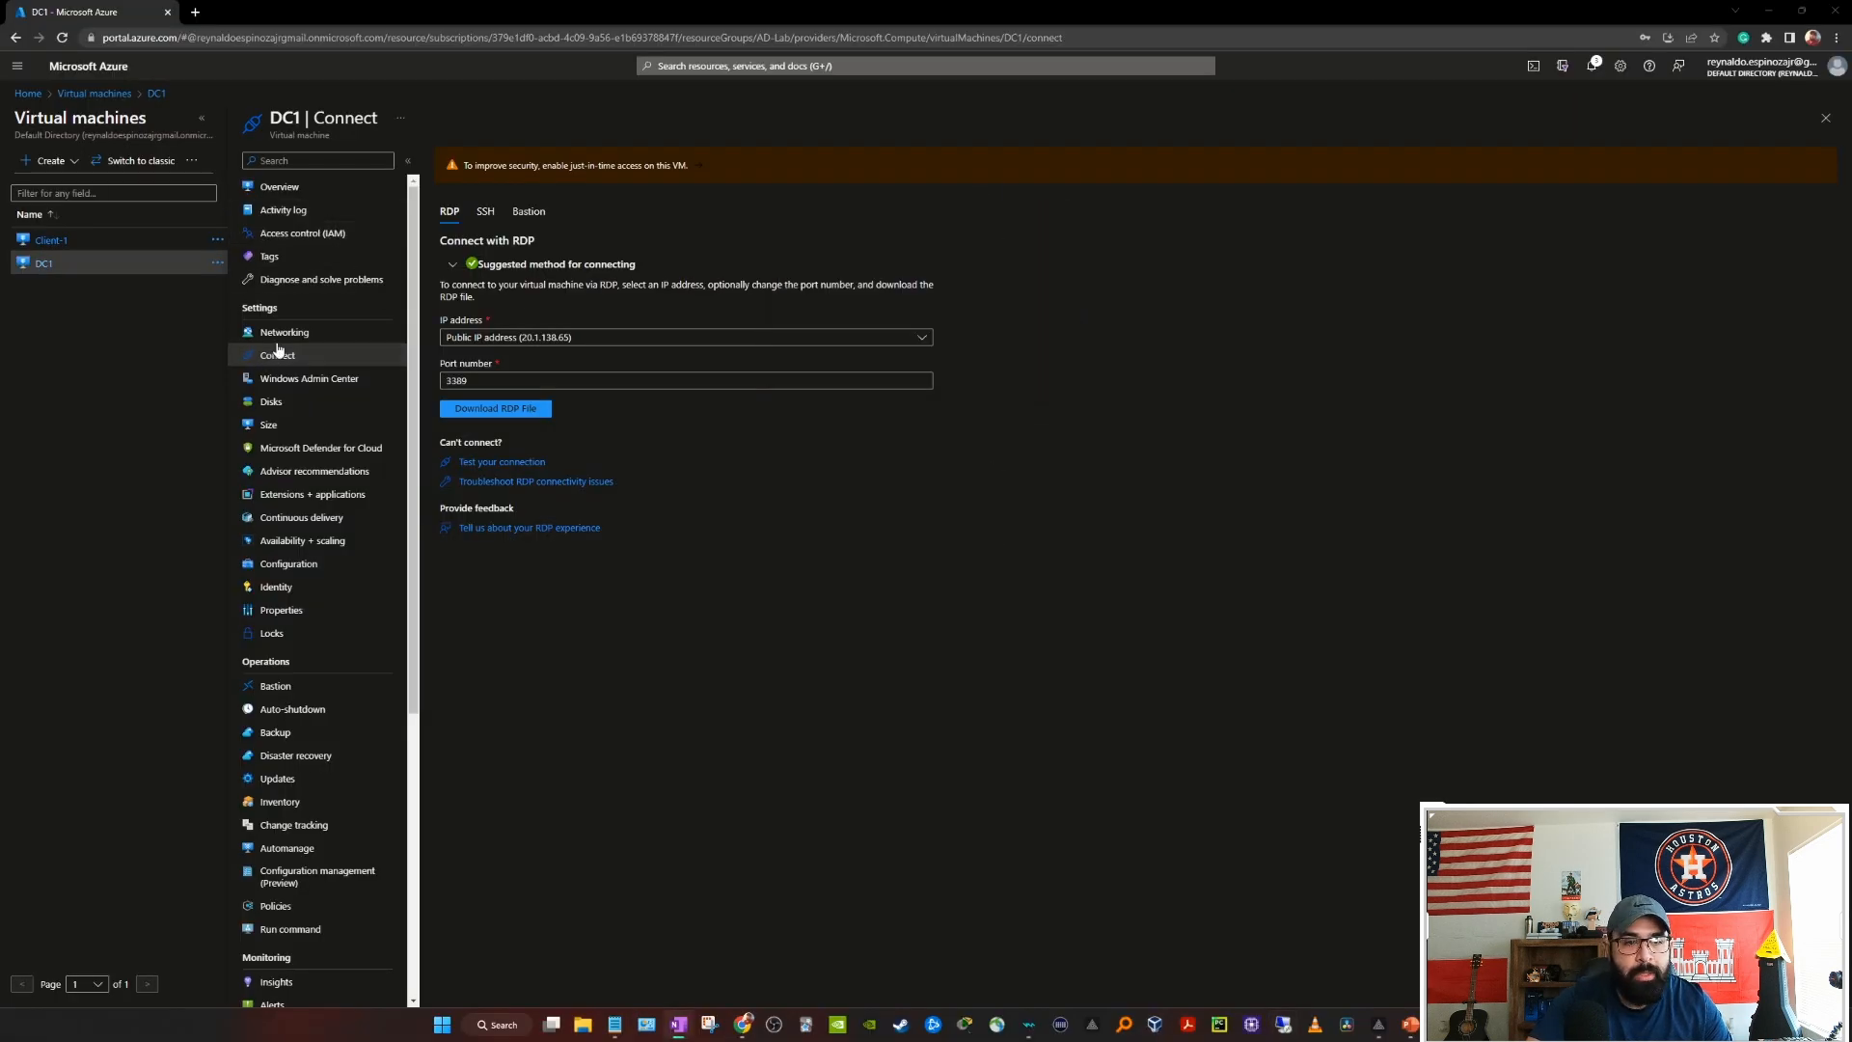
left_click(280, 193)
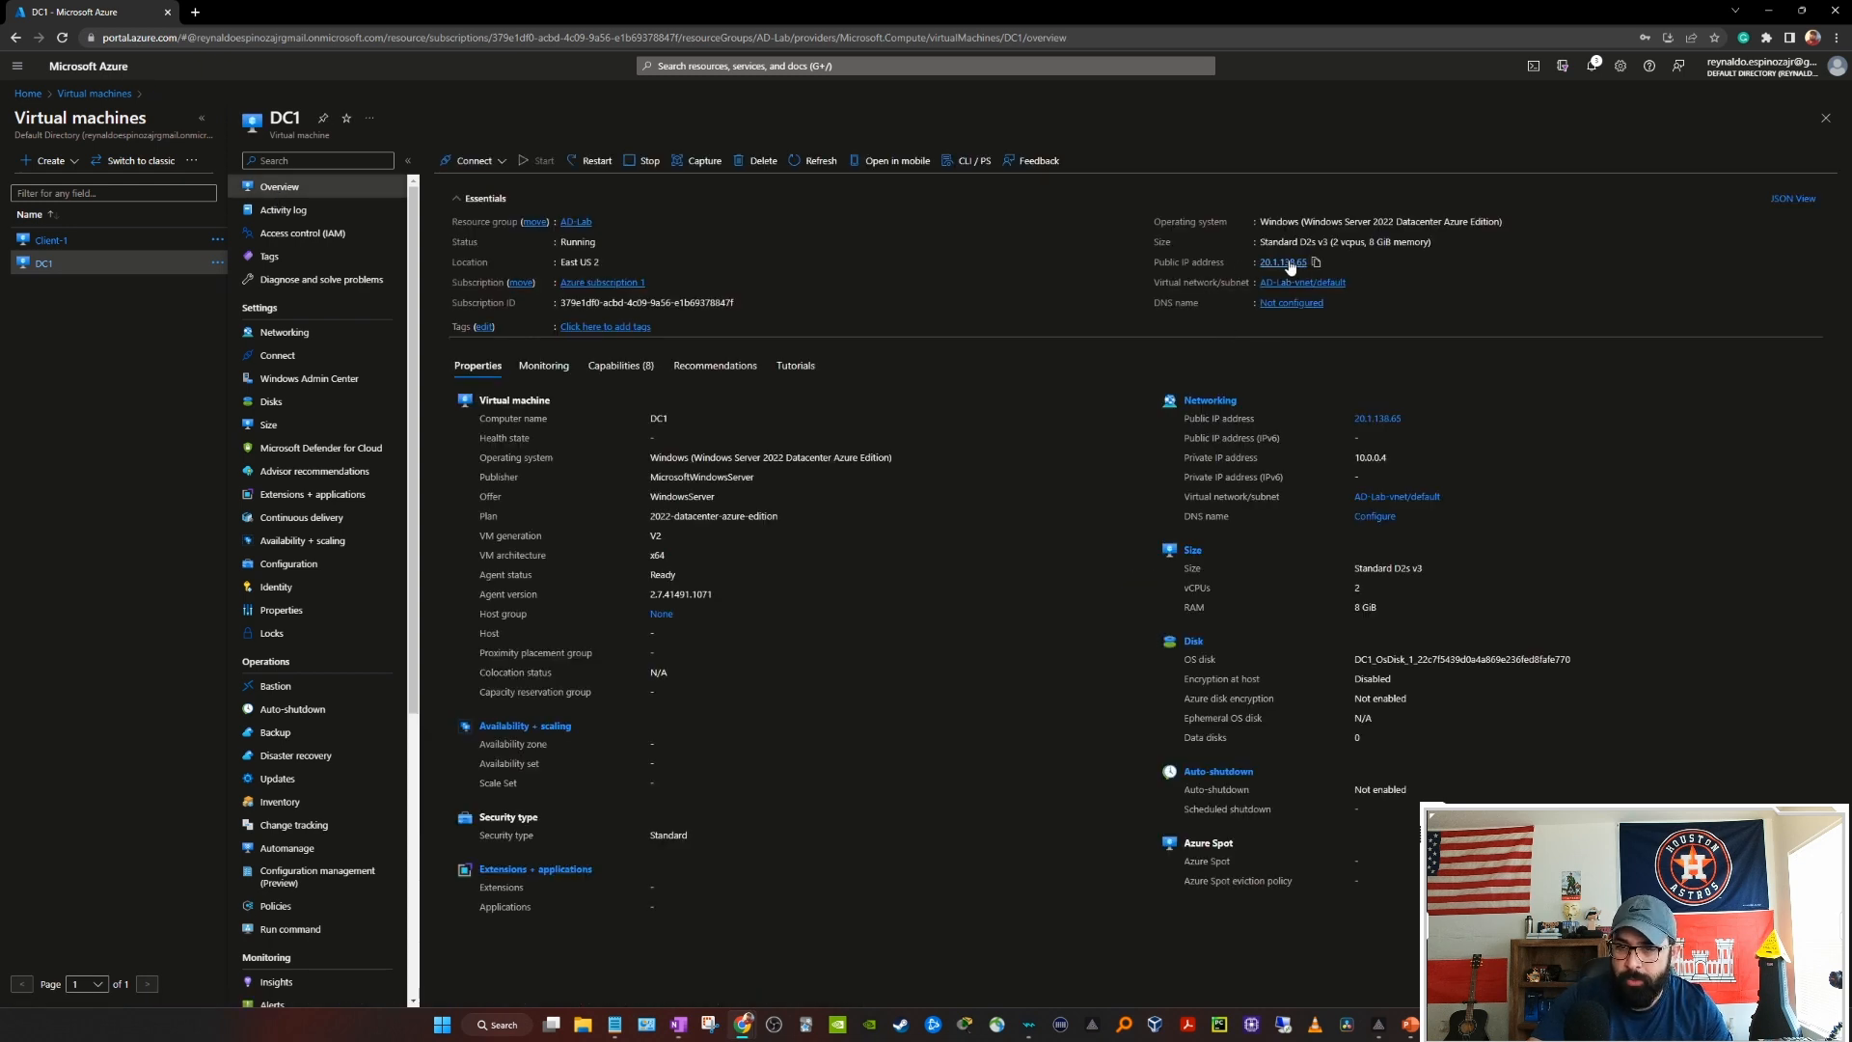
left_click(1315, 263)
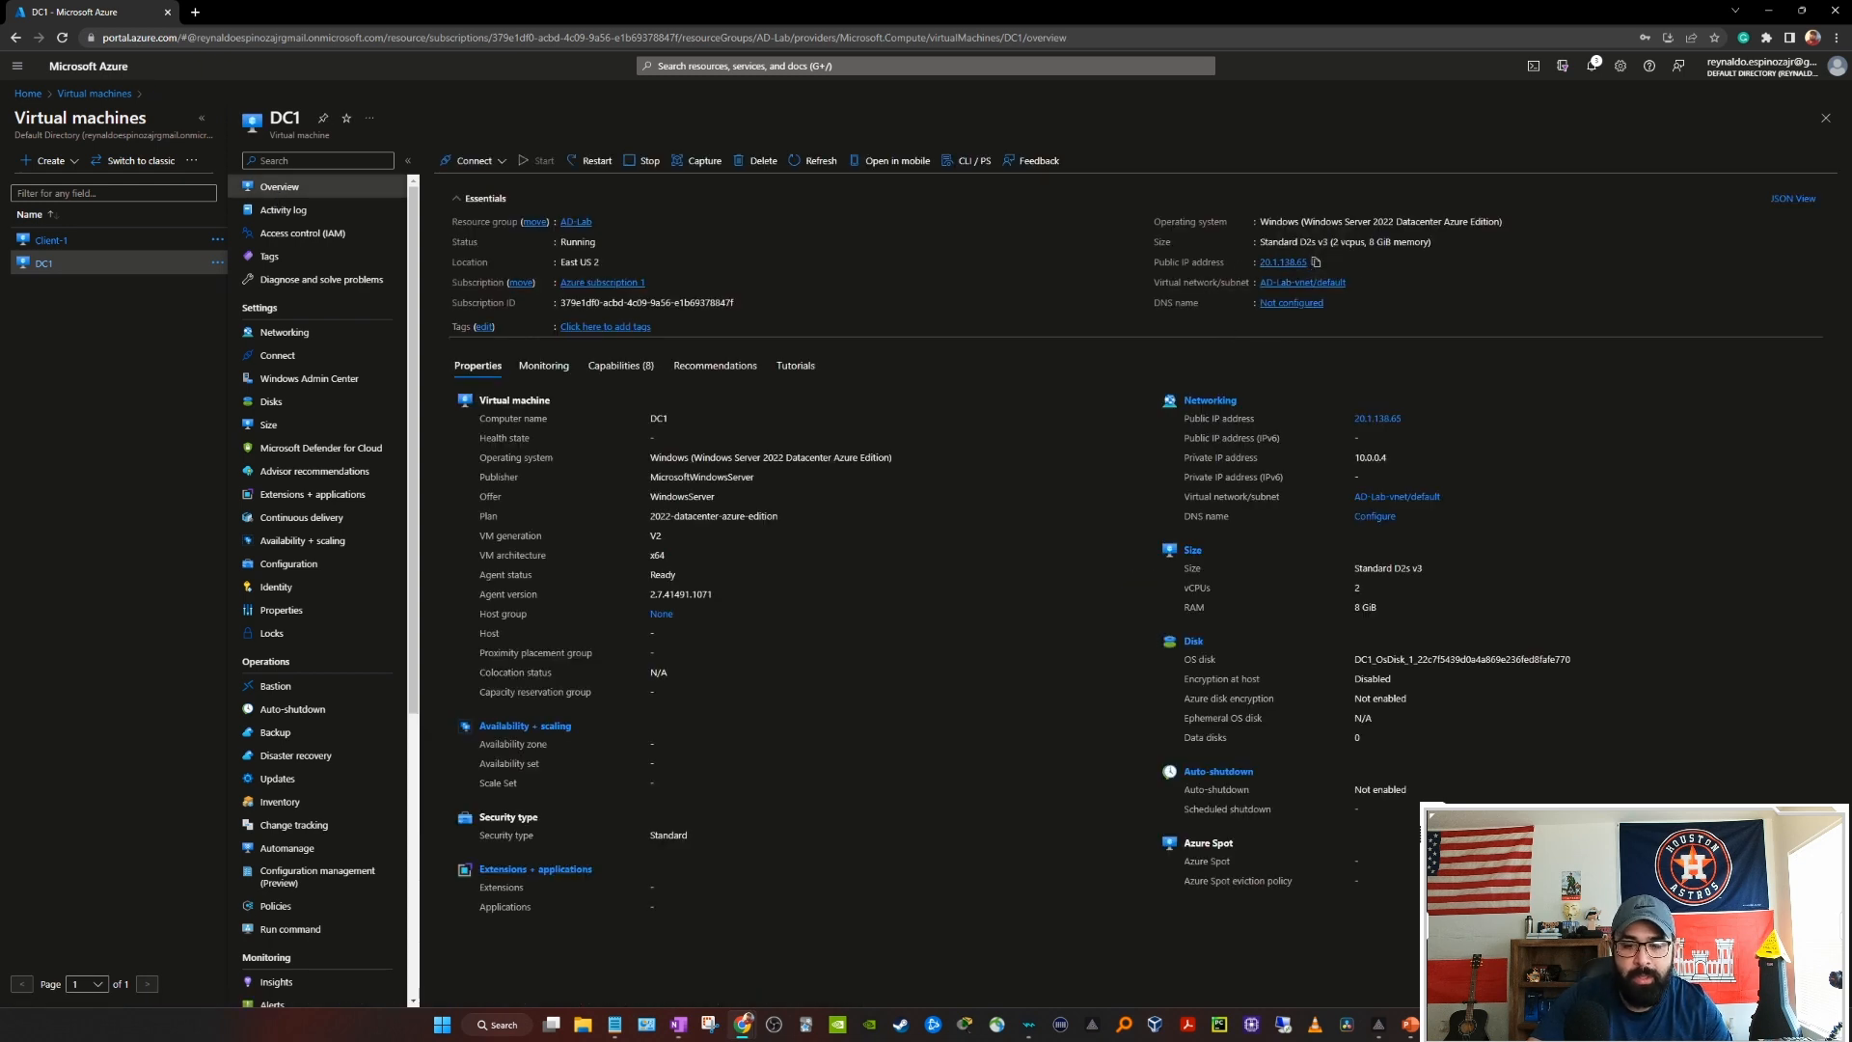
left_click(1283, 1024)
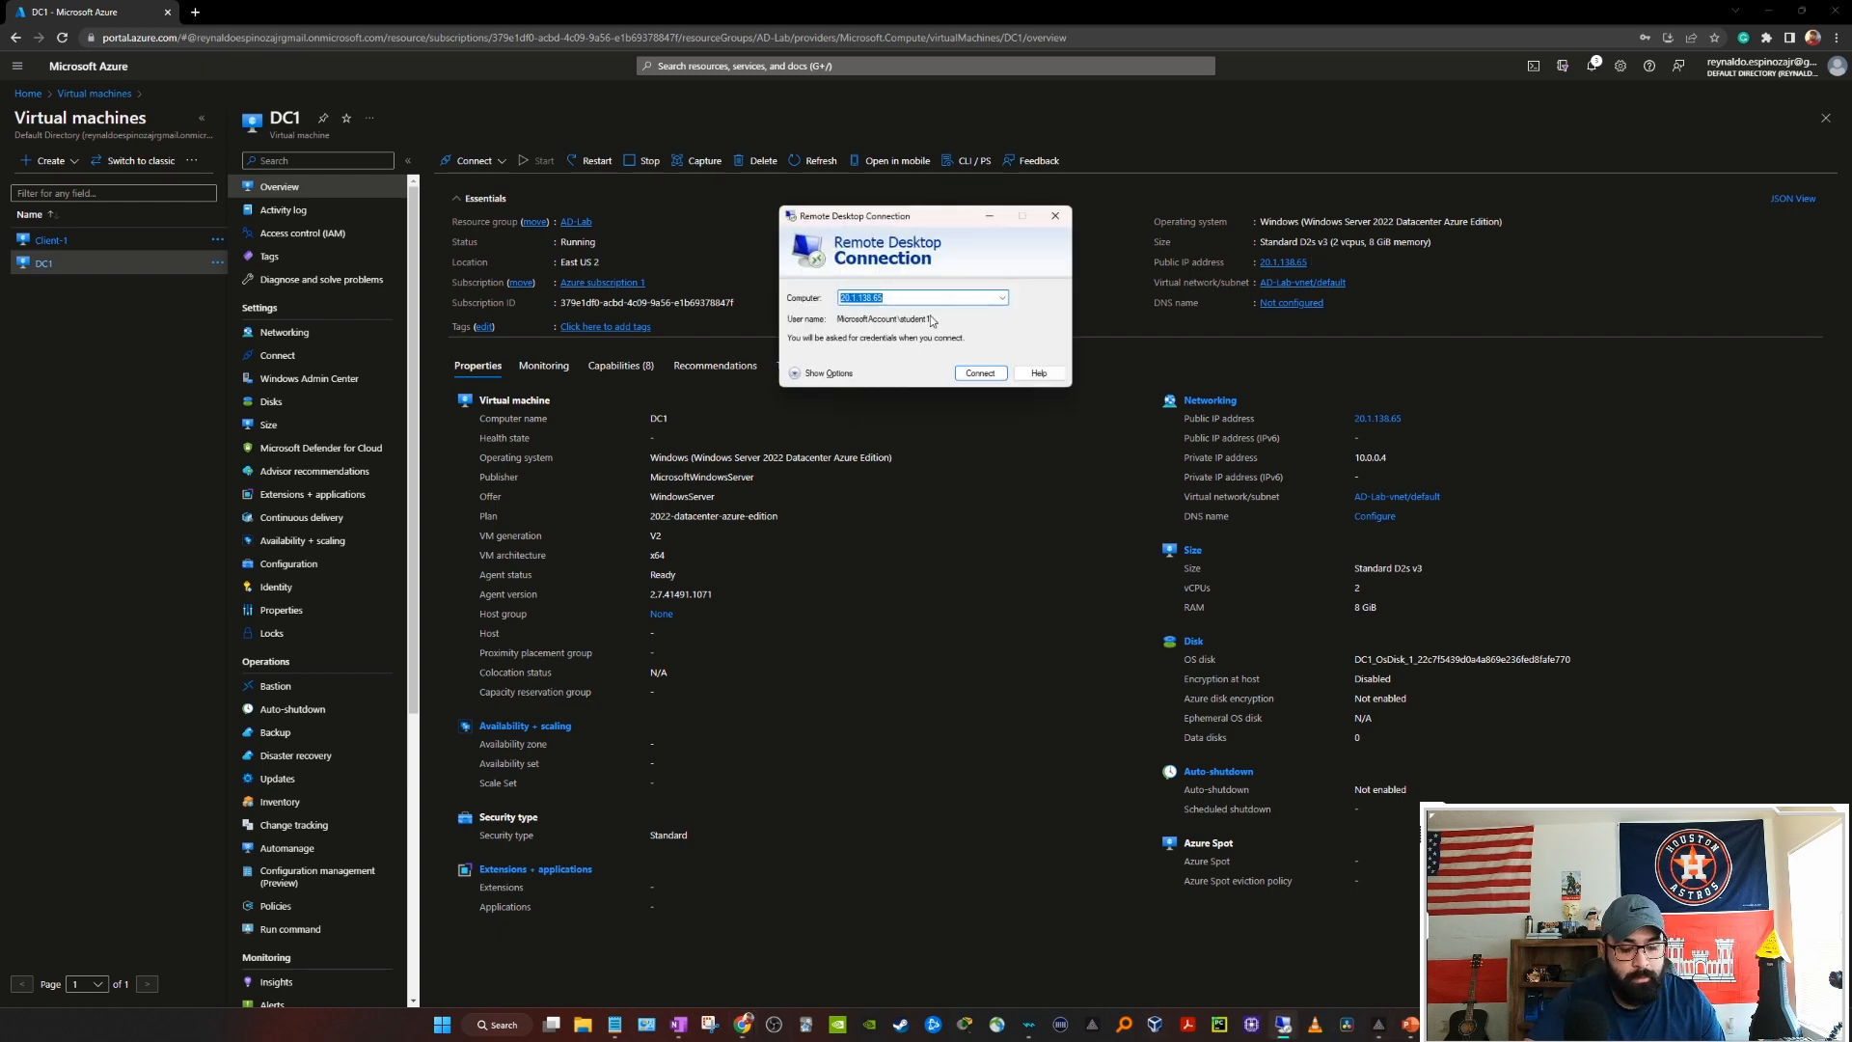
key("ctrl+v")
left_click(981, 373)
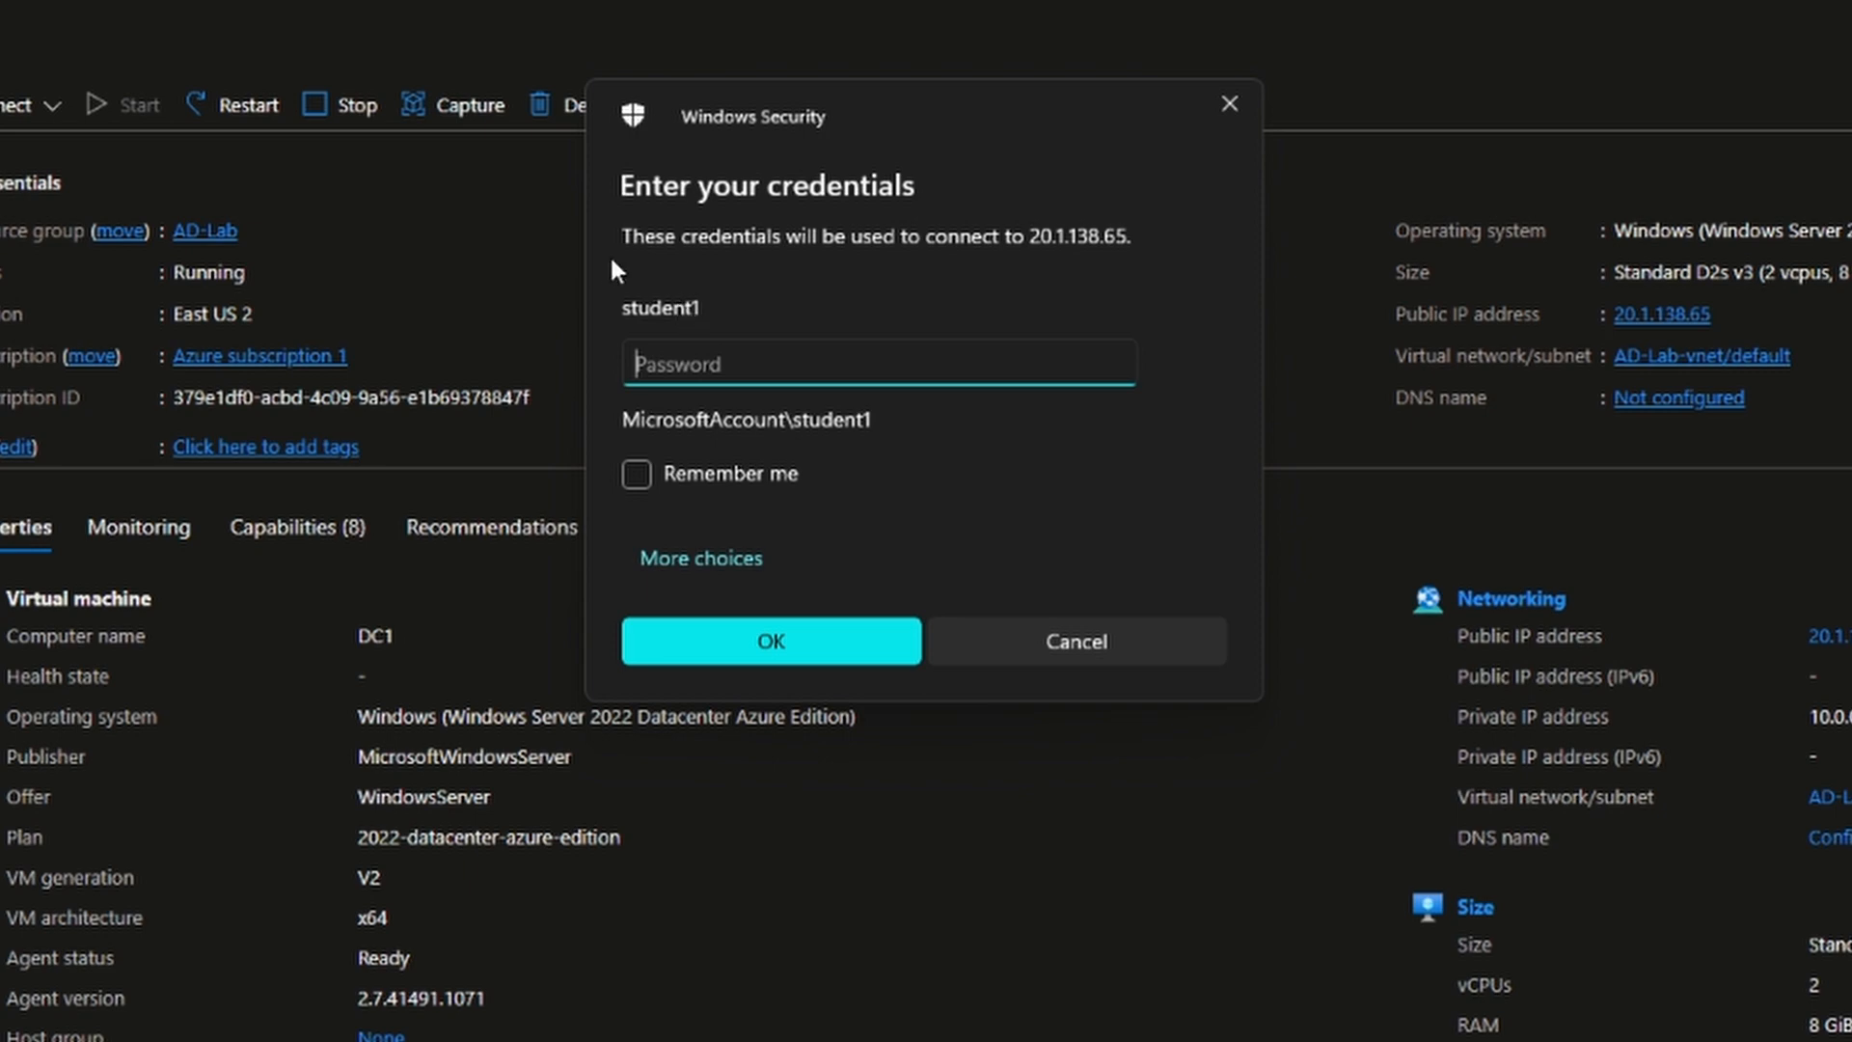
Step: Sign in with a mydomain.com domain account and password, accepting the certificate warning
left_click(730, 579)
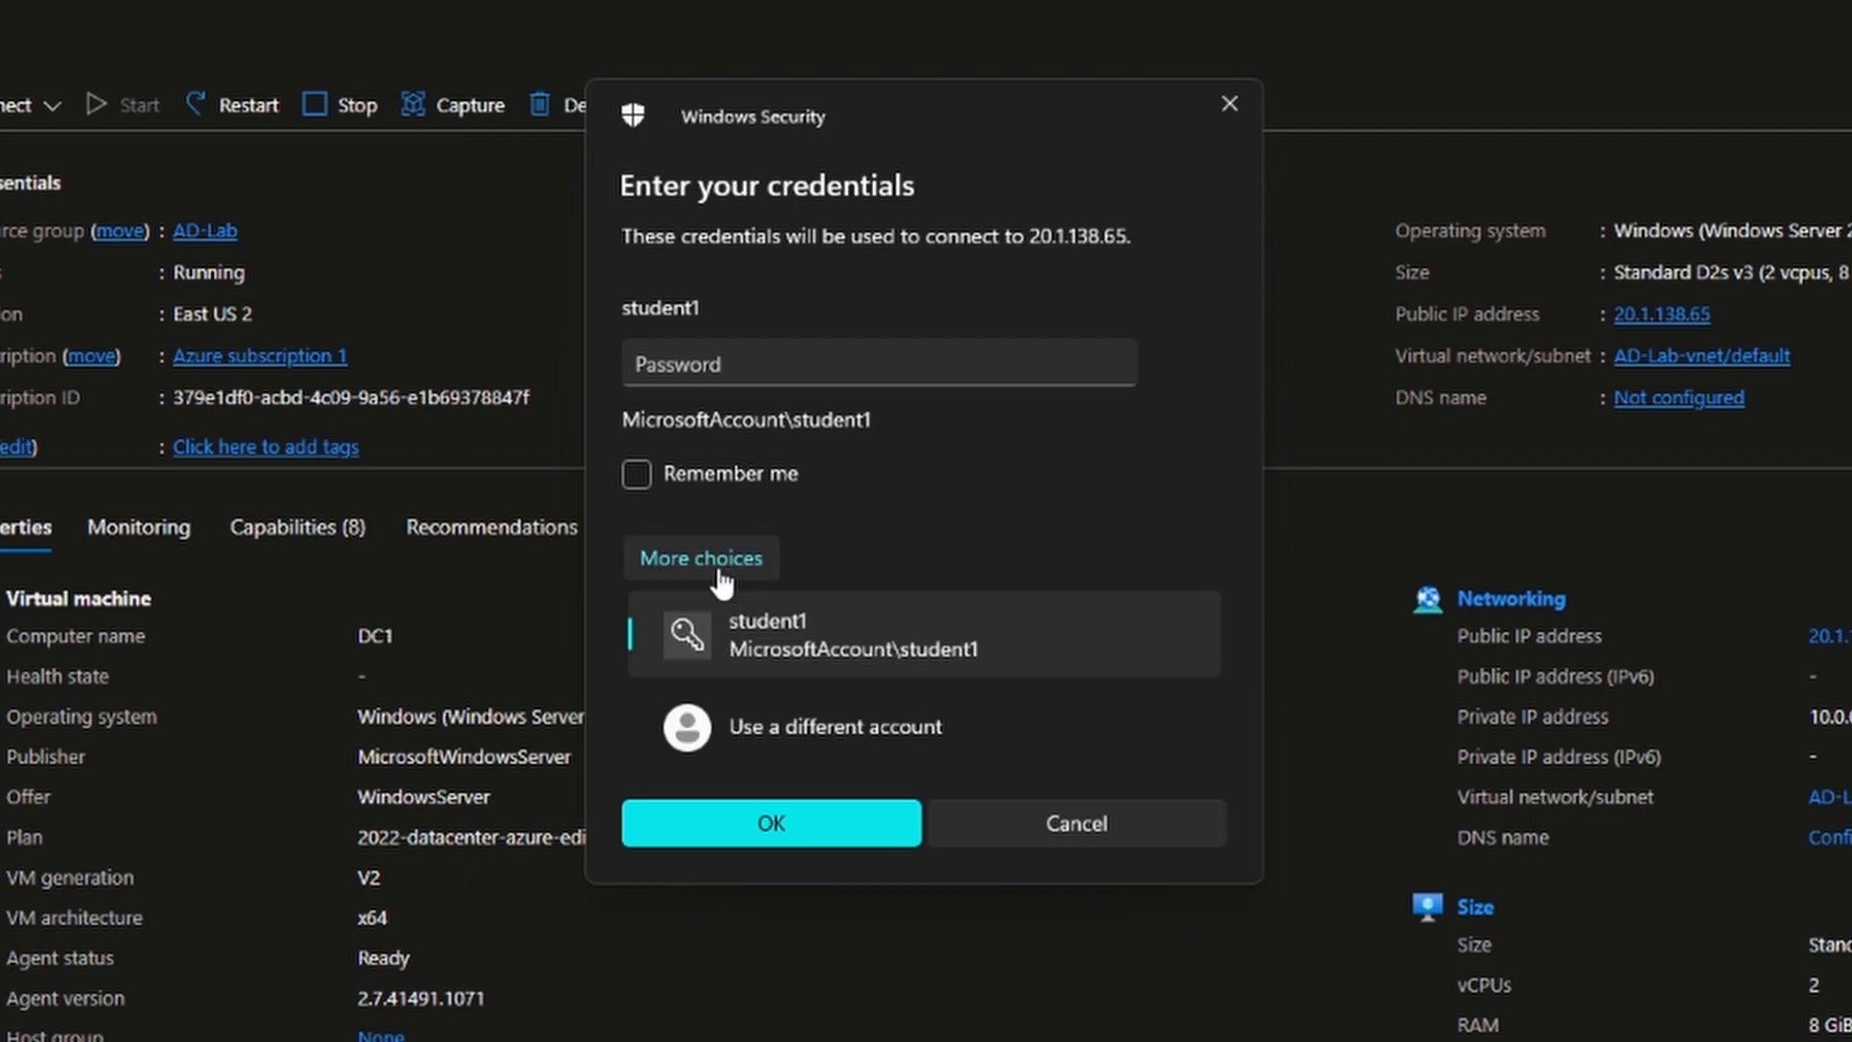
left_click(814, 738)
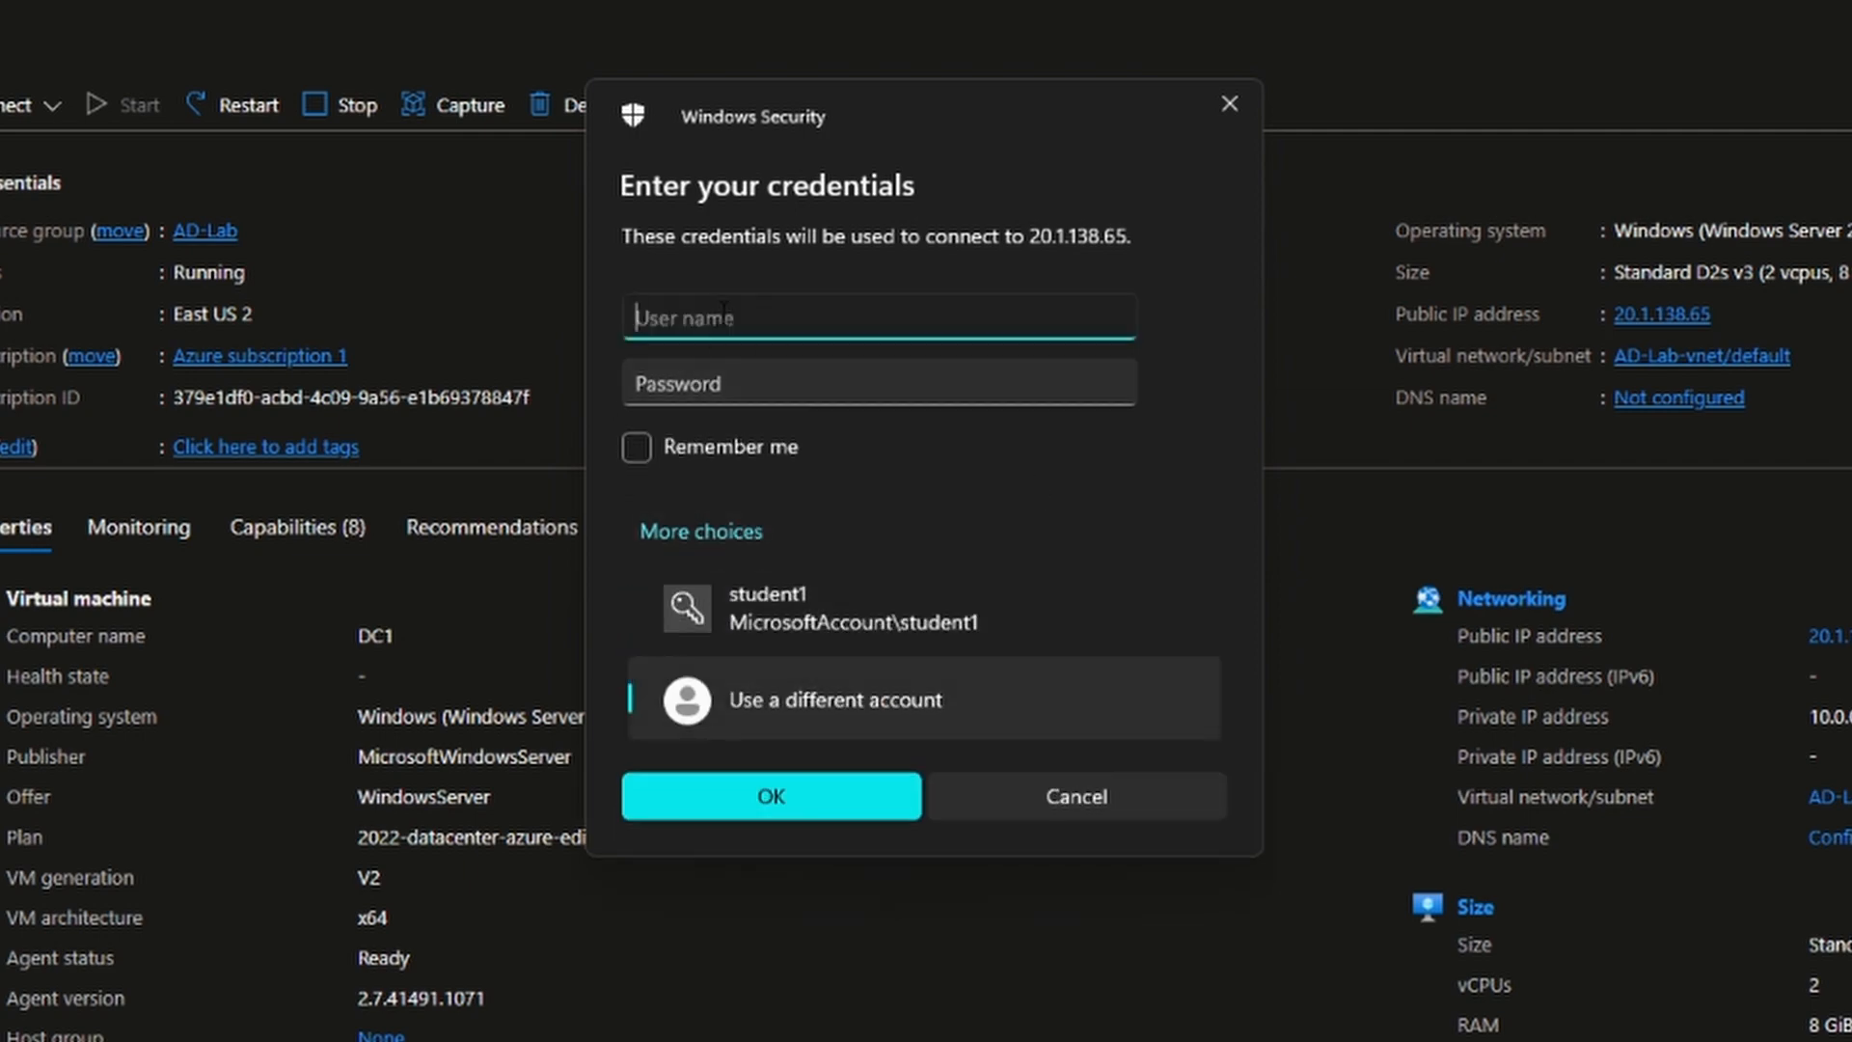
type("mydomain.com")
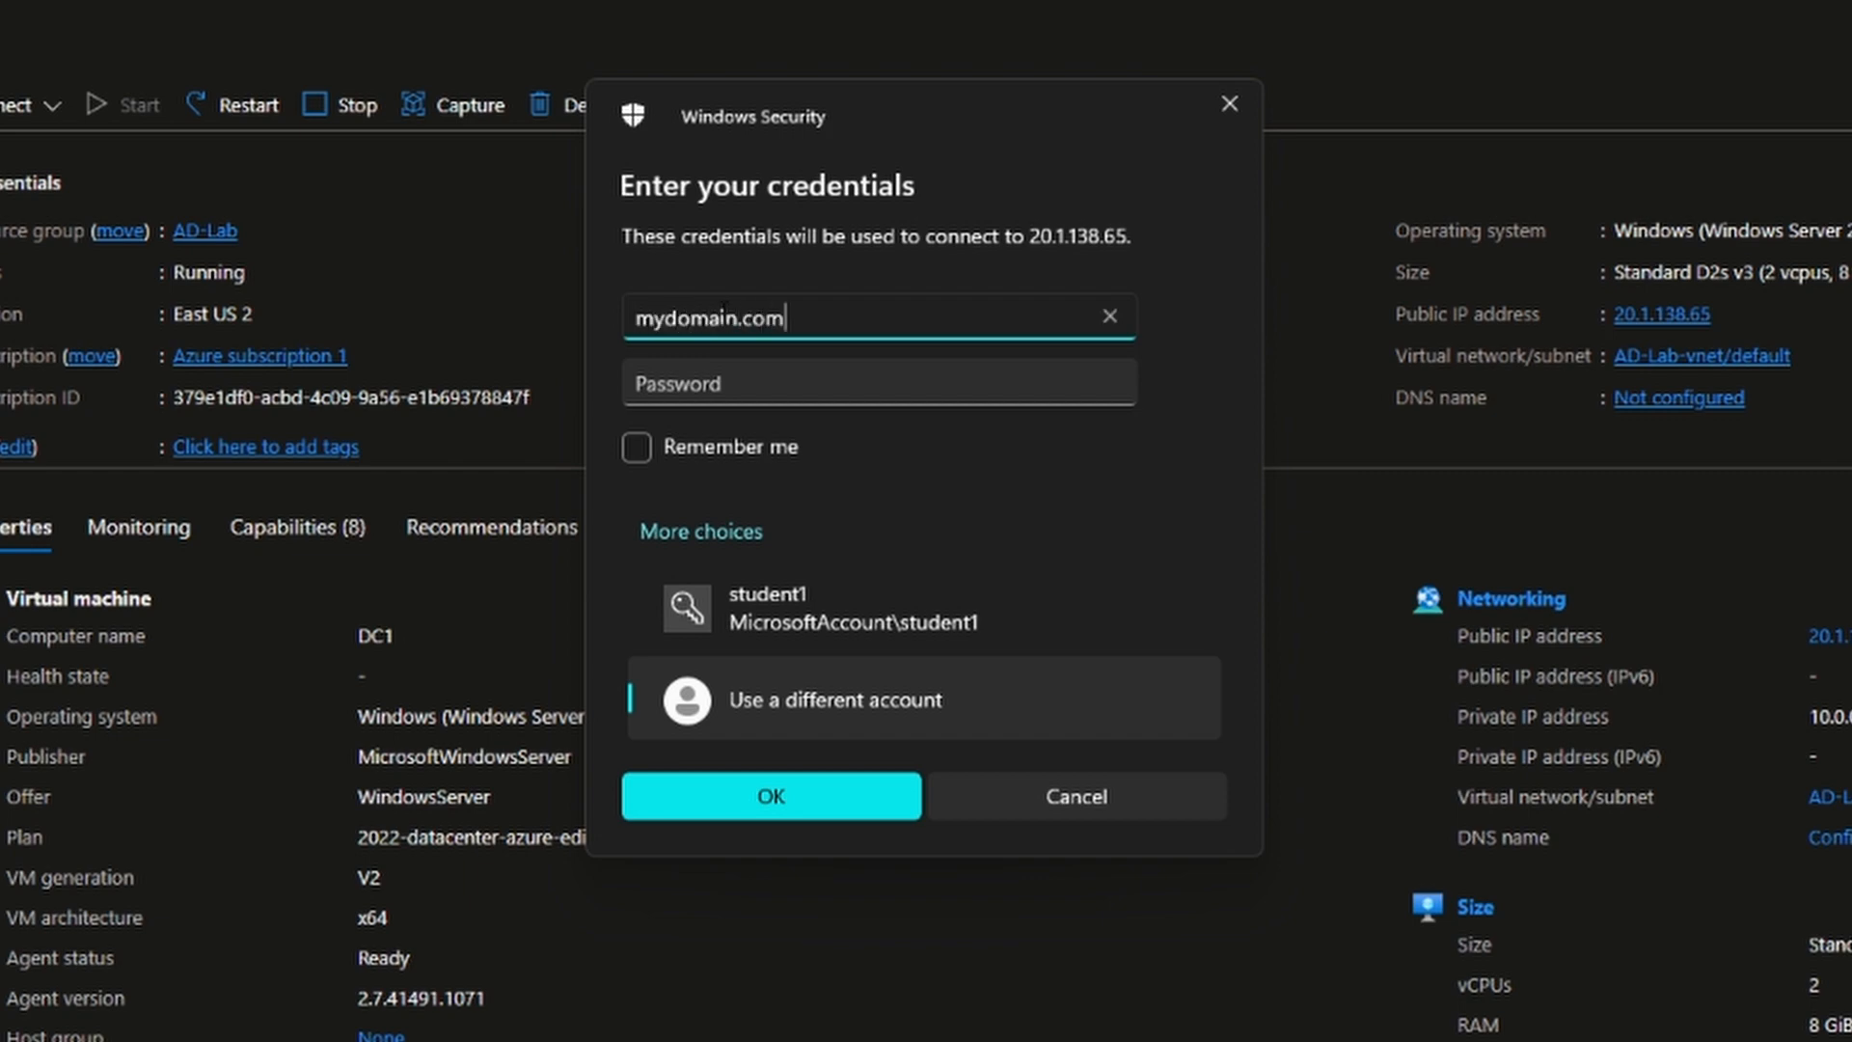
type("\\student1")
key("Tab")
type("Pa")
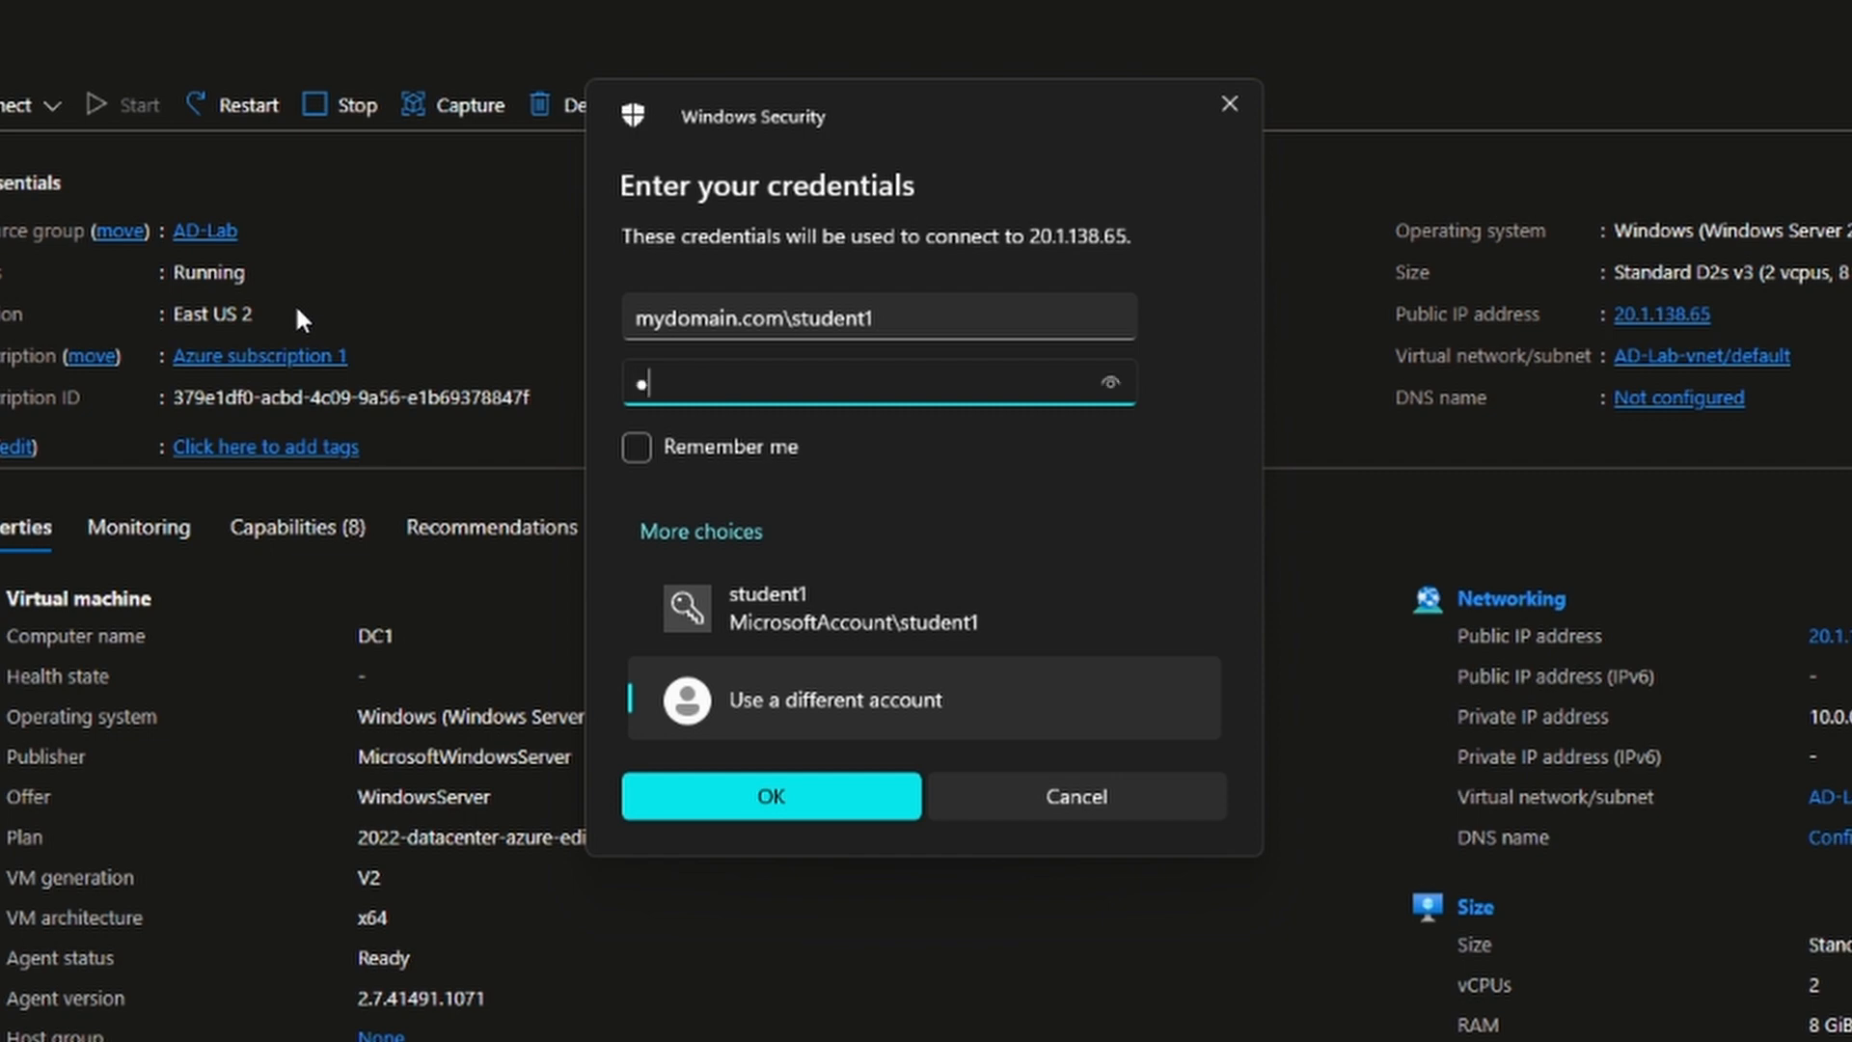
type("ssword123!")
left_click(704, 803)
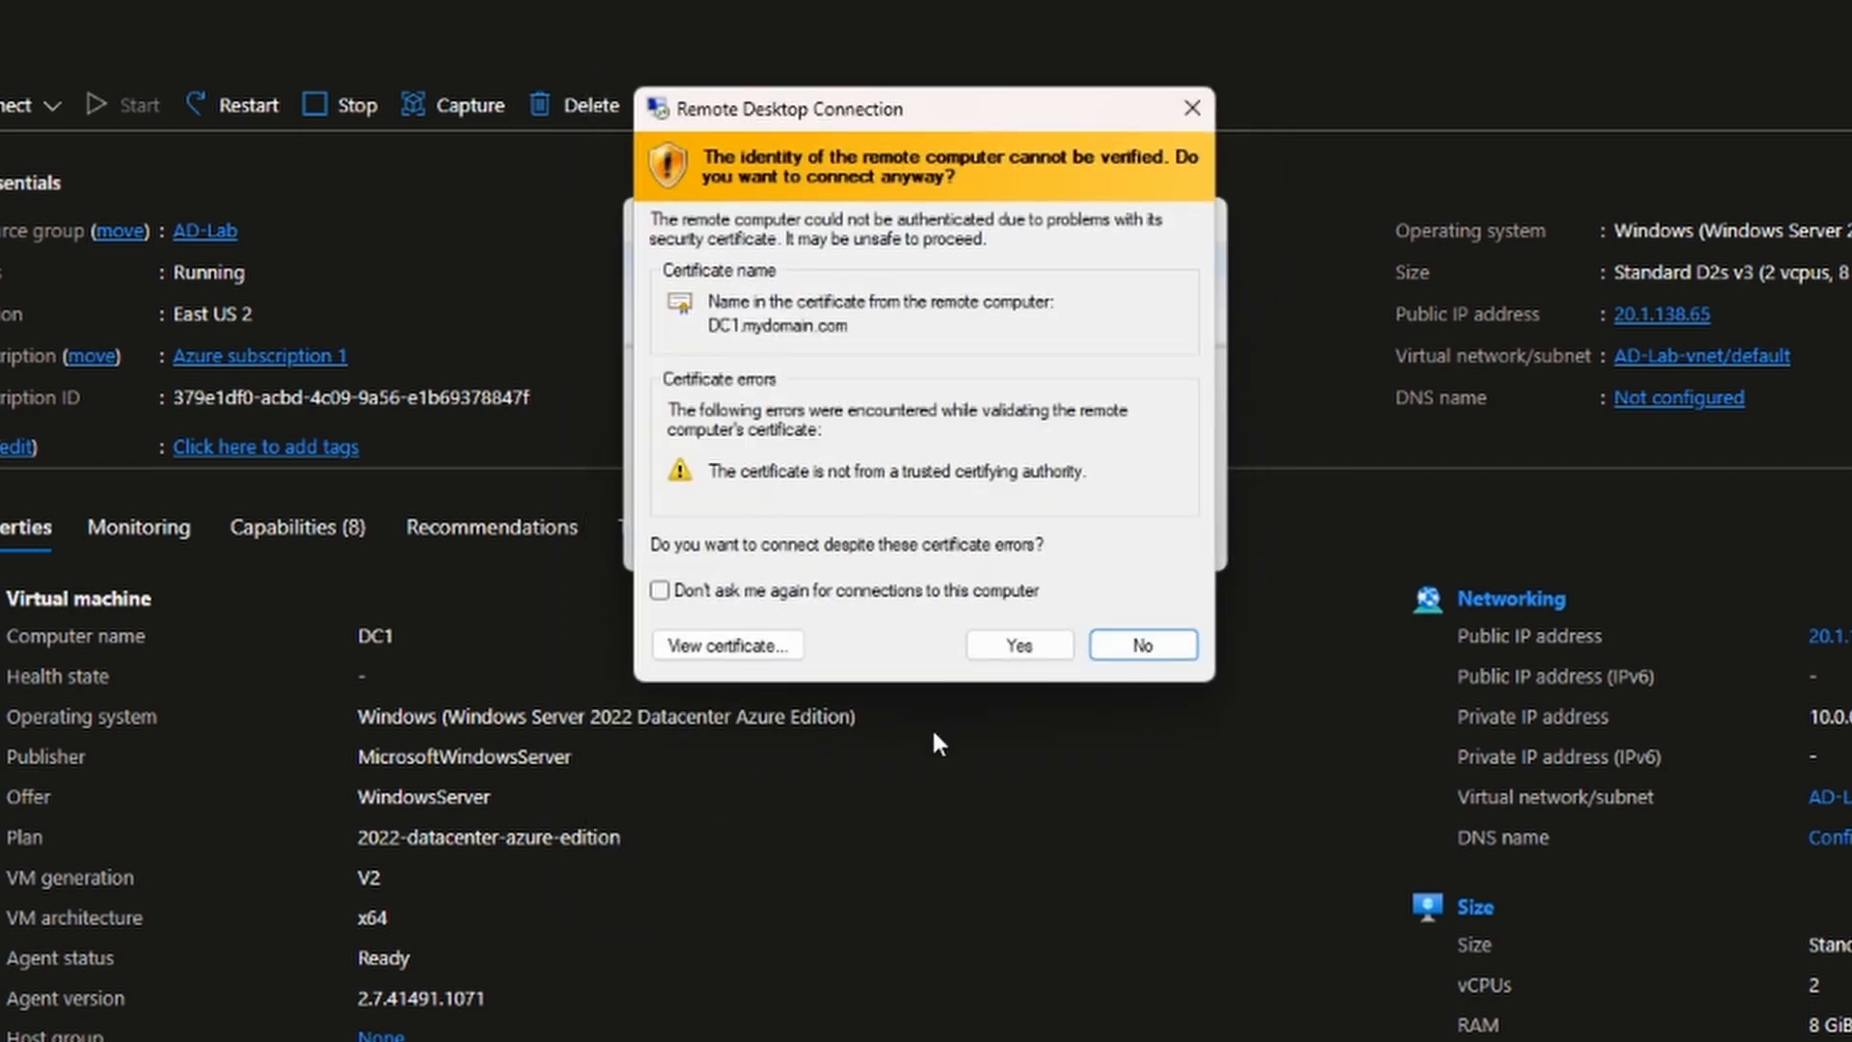
left_click(996, 650)
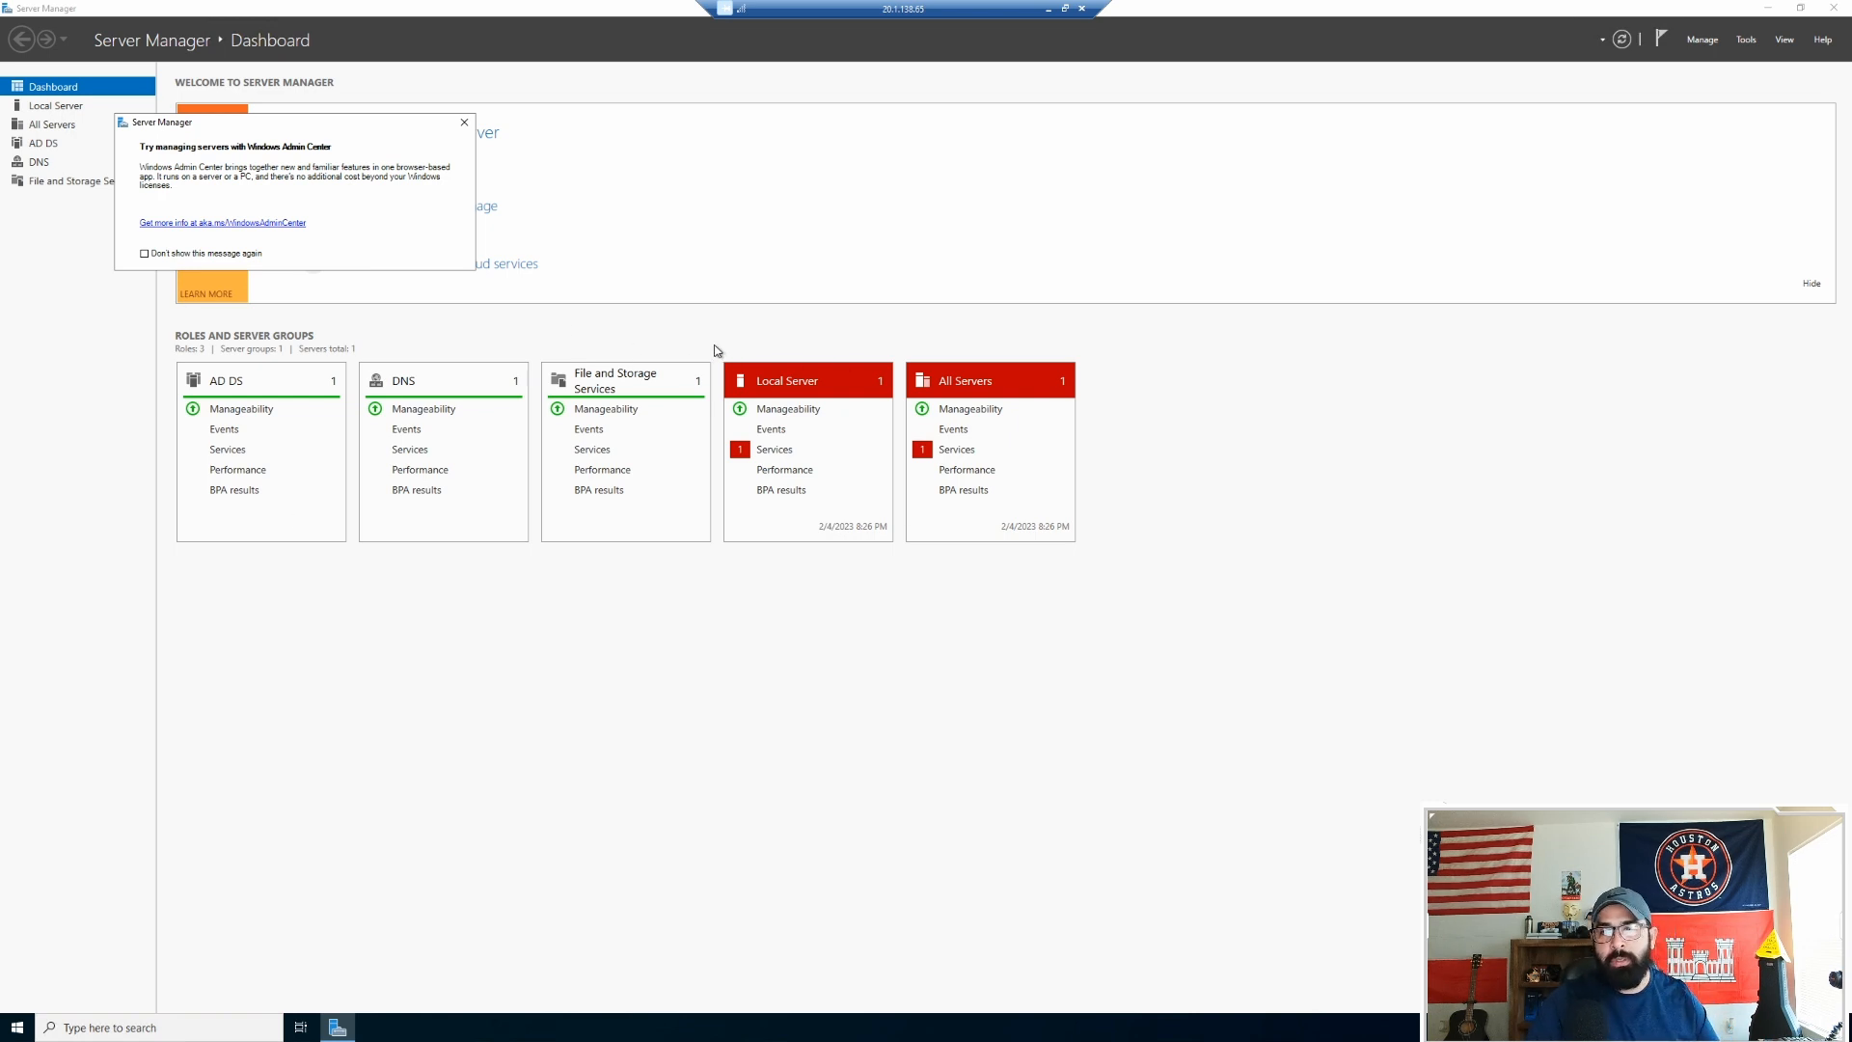
Step: Launch Active Directory Users and Computers from Server Manager's Tools menu
left_click(464, 123)
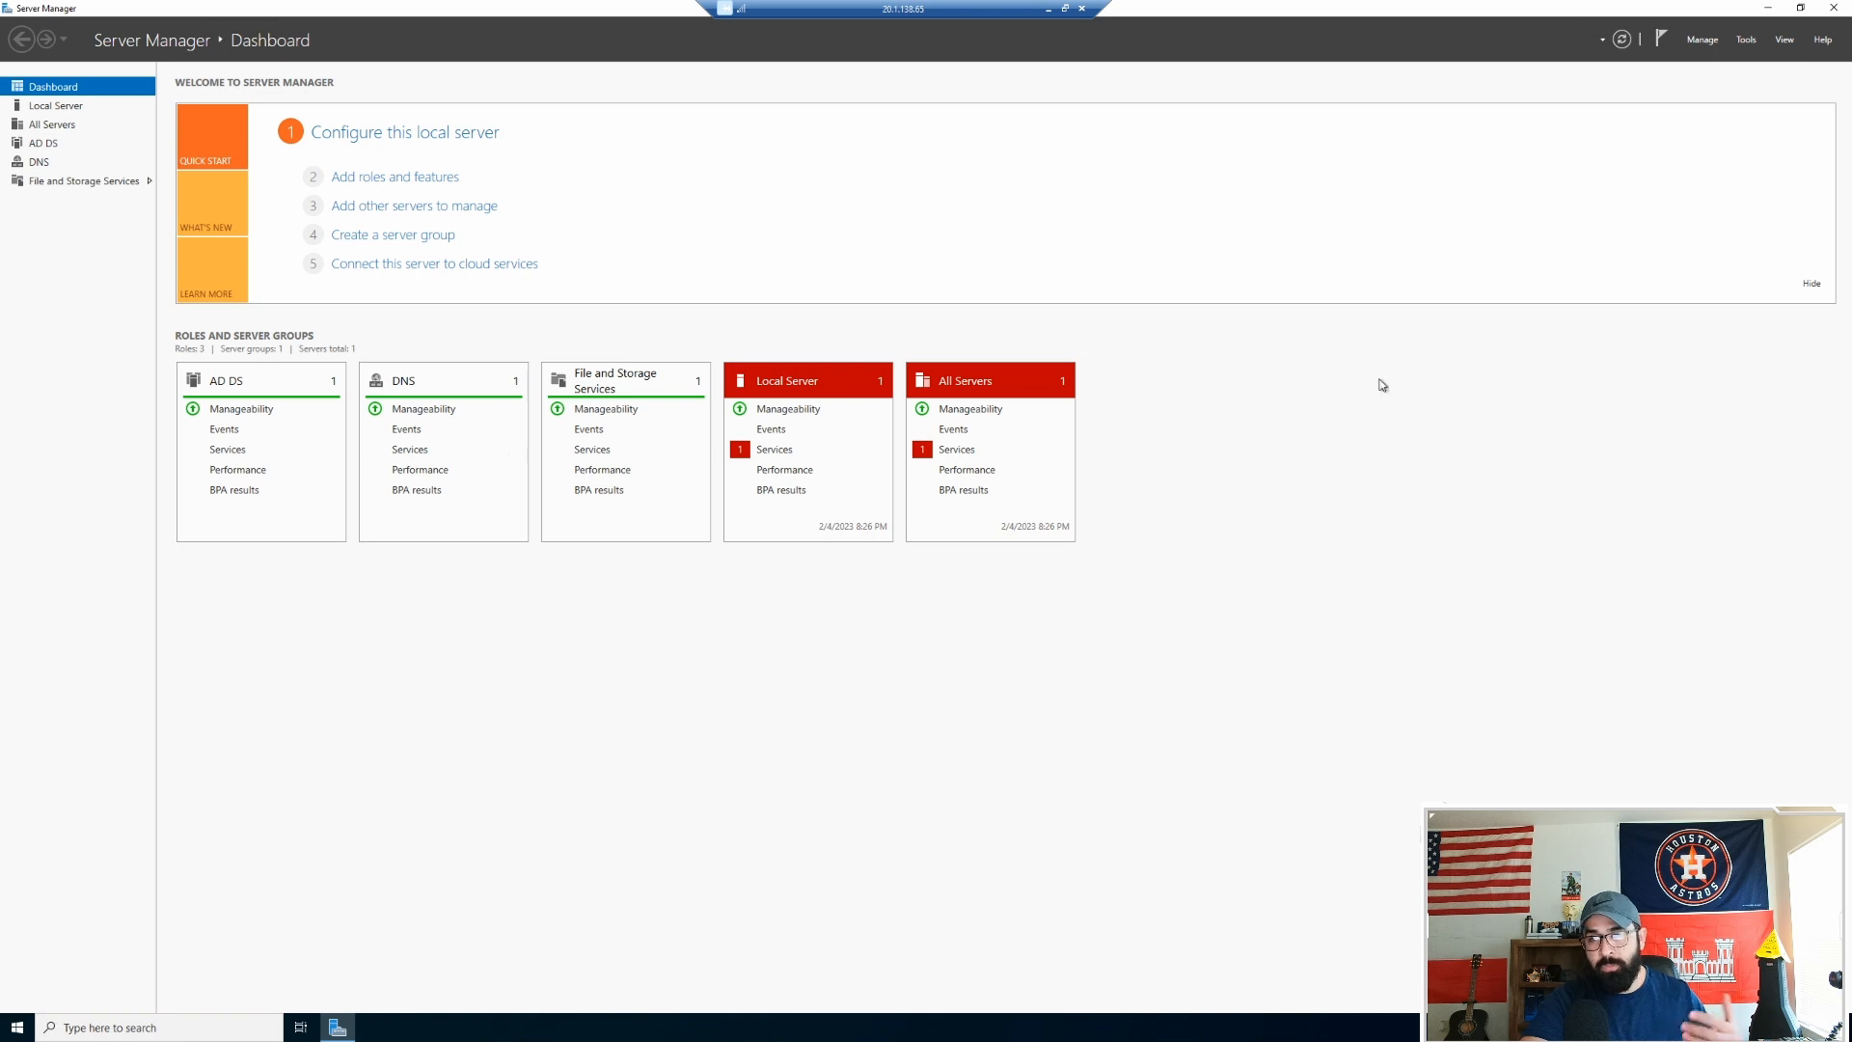
left_click(1751, 43)
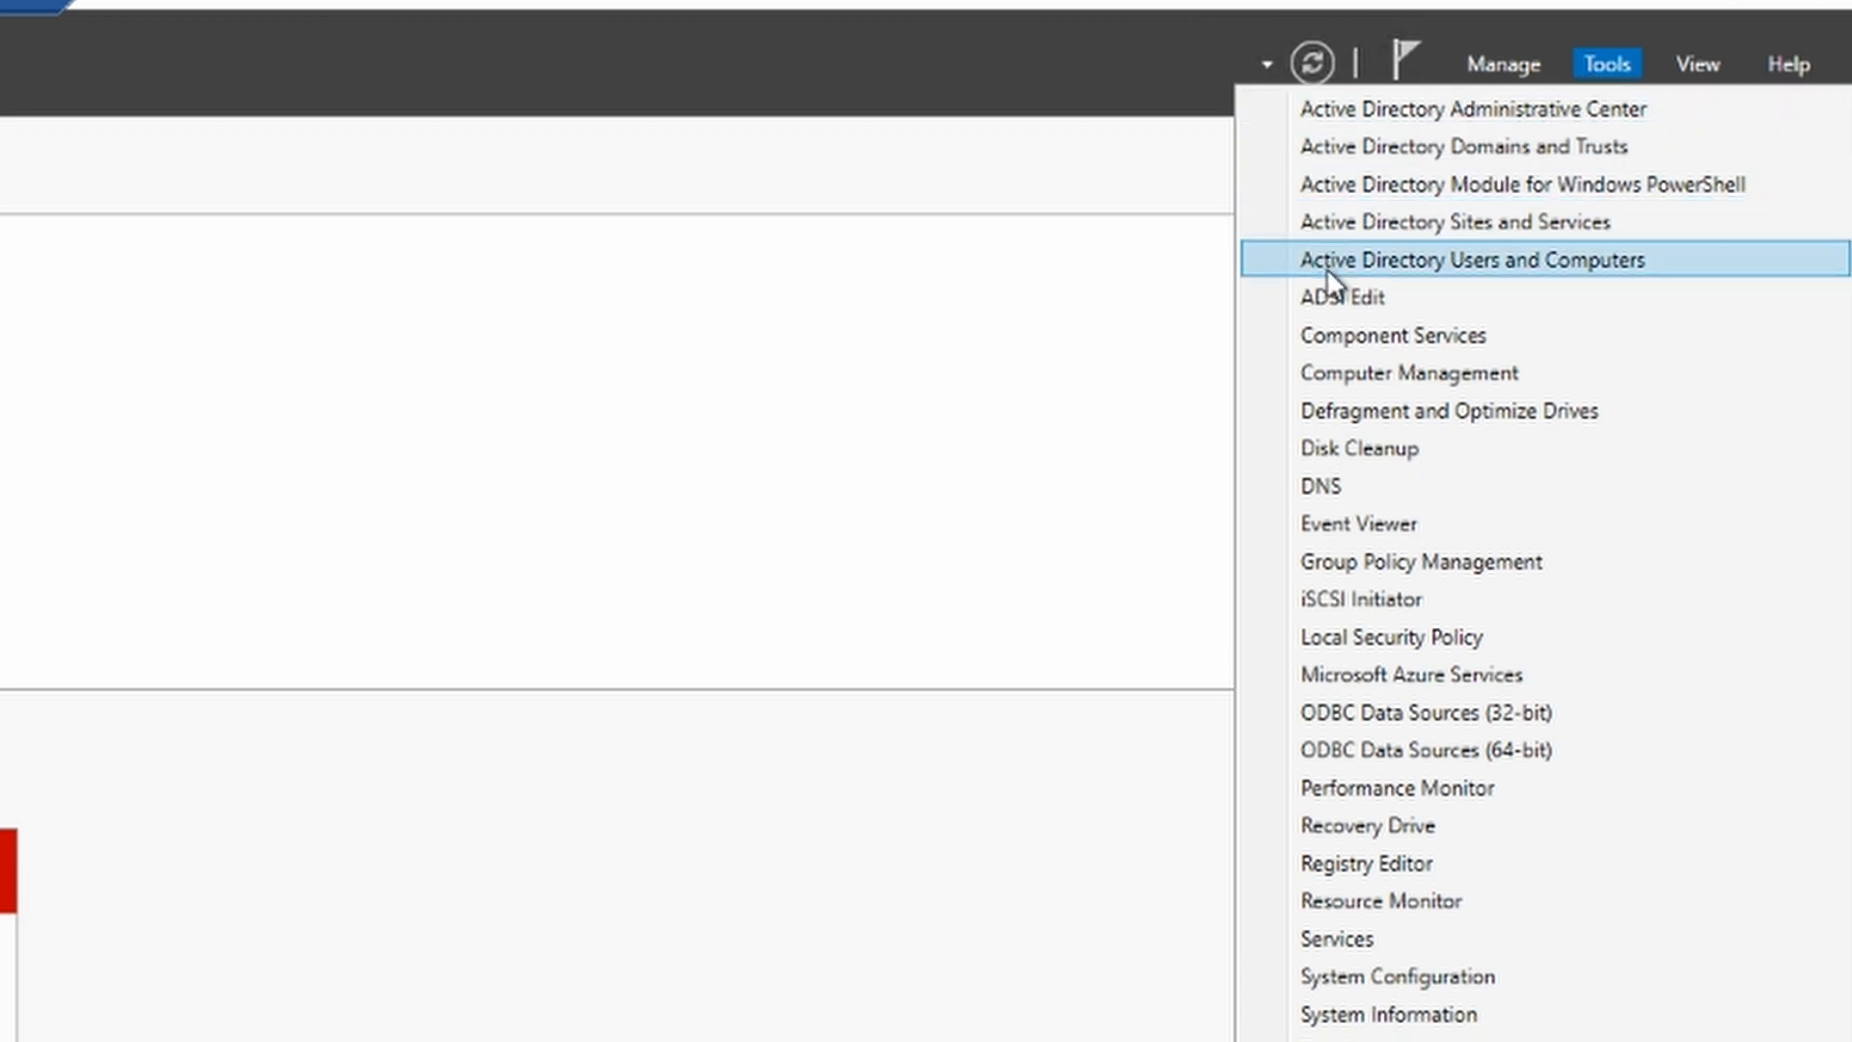
left_click(1495, 259)
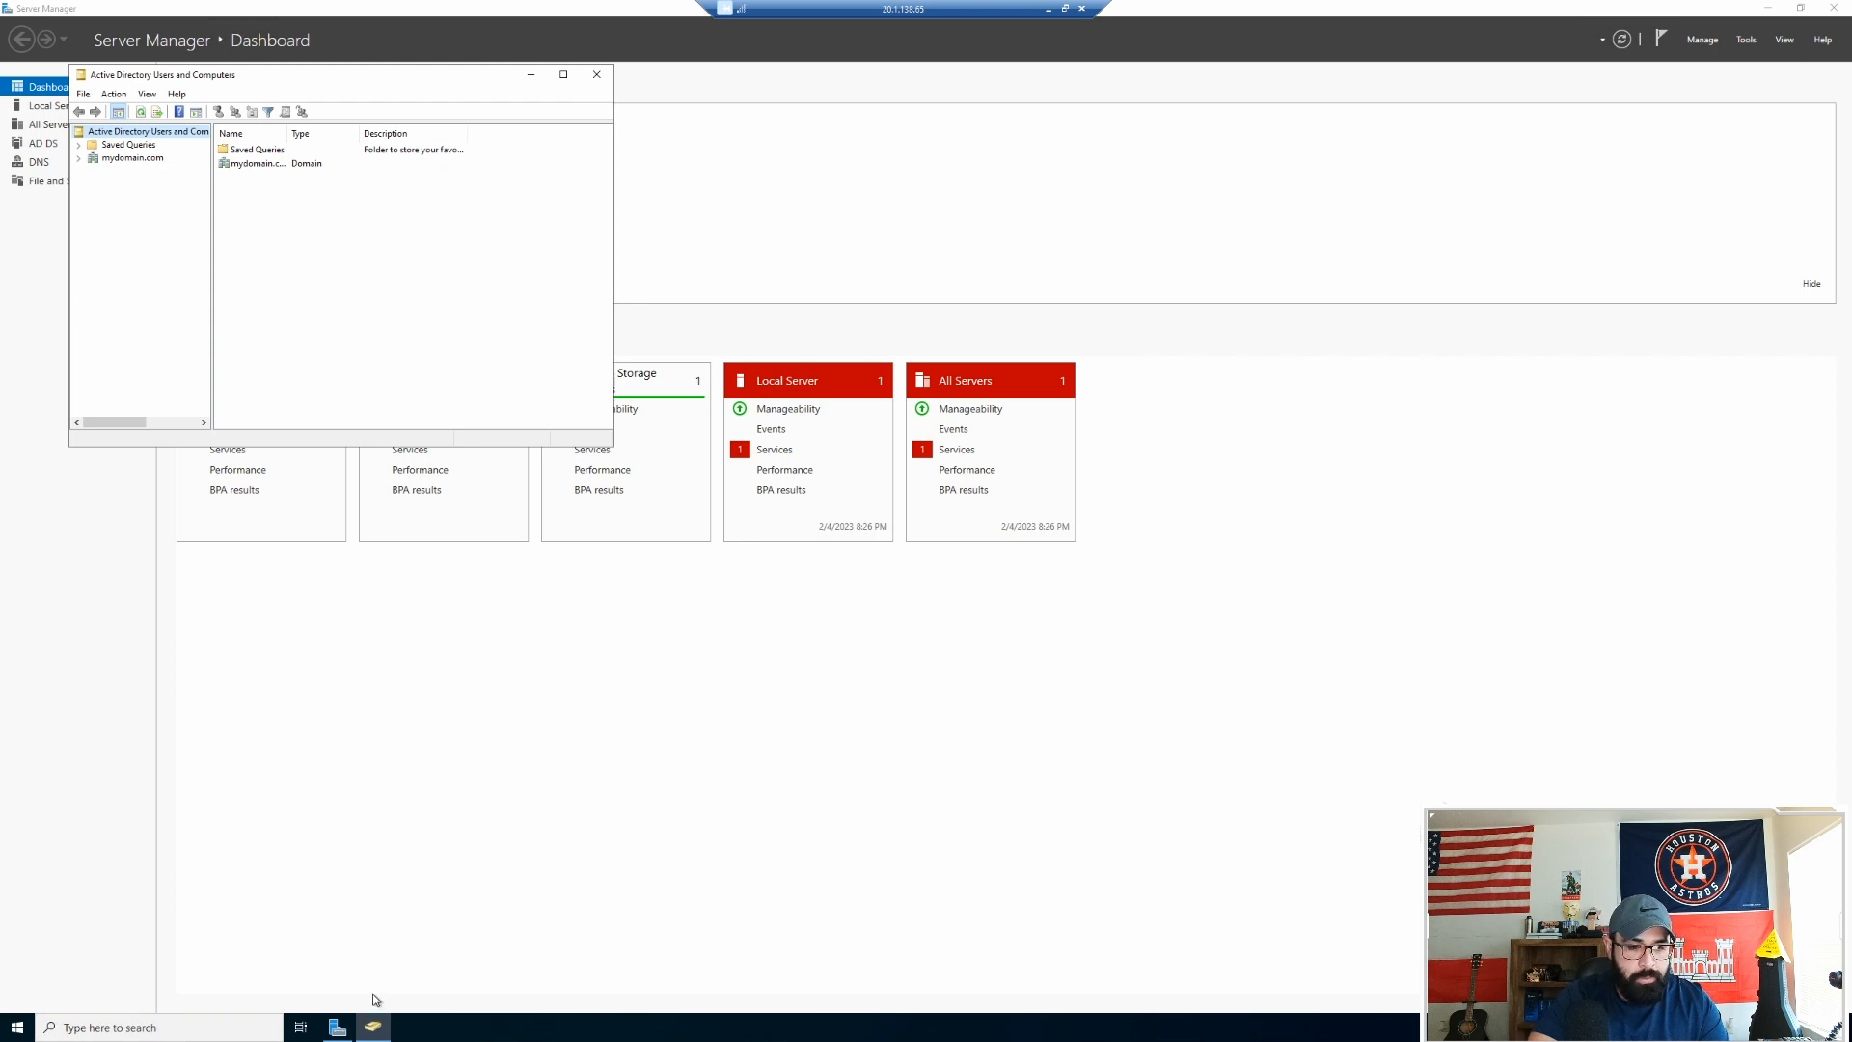
Step: Pin Active Directory Users and Computers to the taskbar and minimize Server Manager
left_click(335, 1031)
right_click(335, 1032)
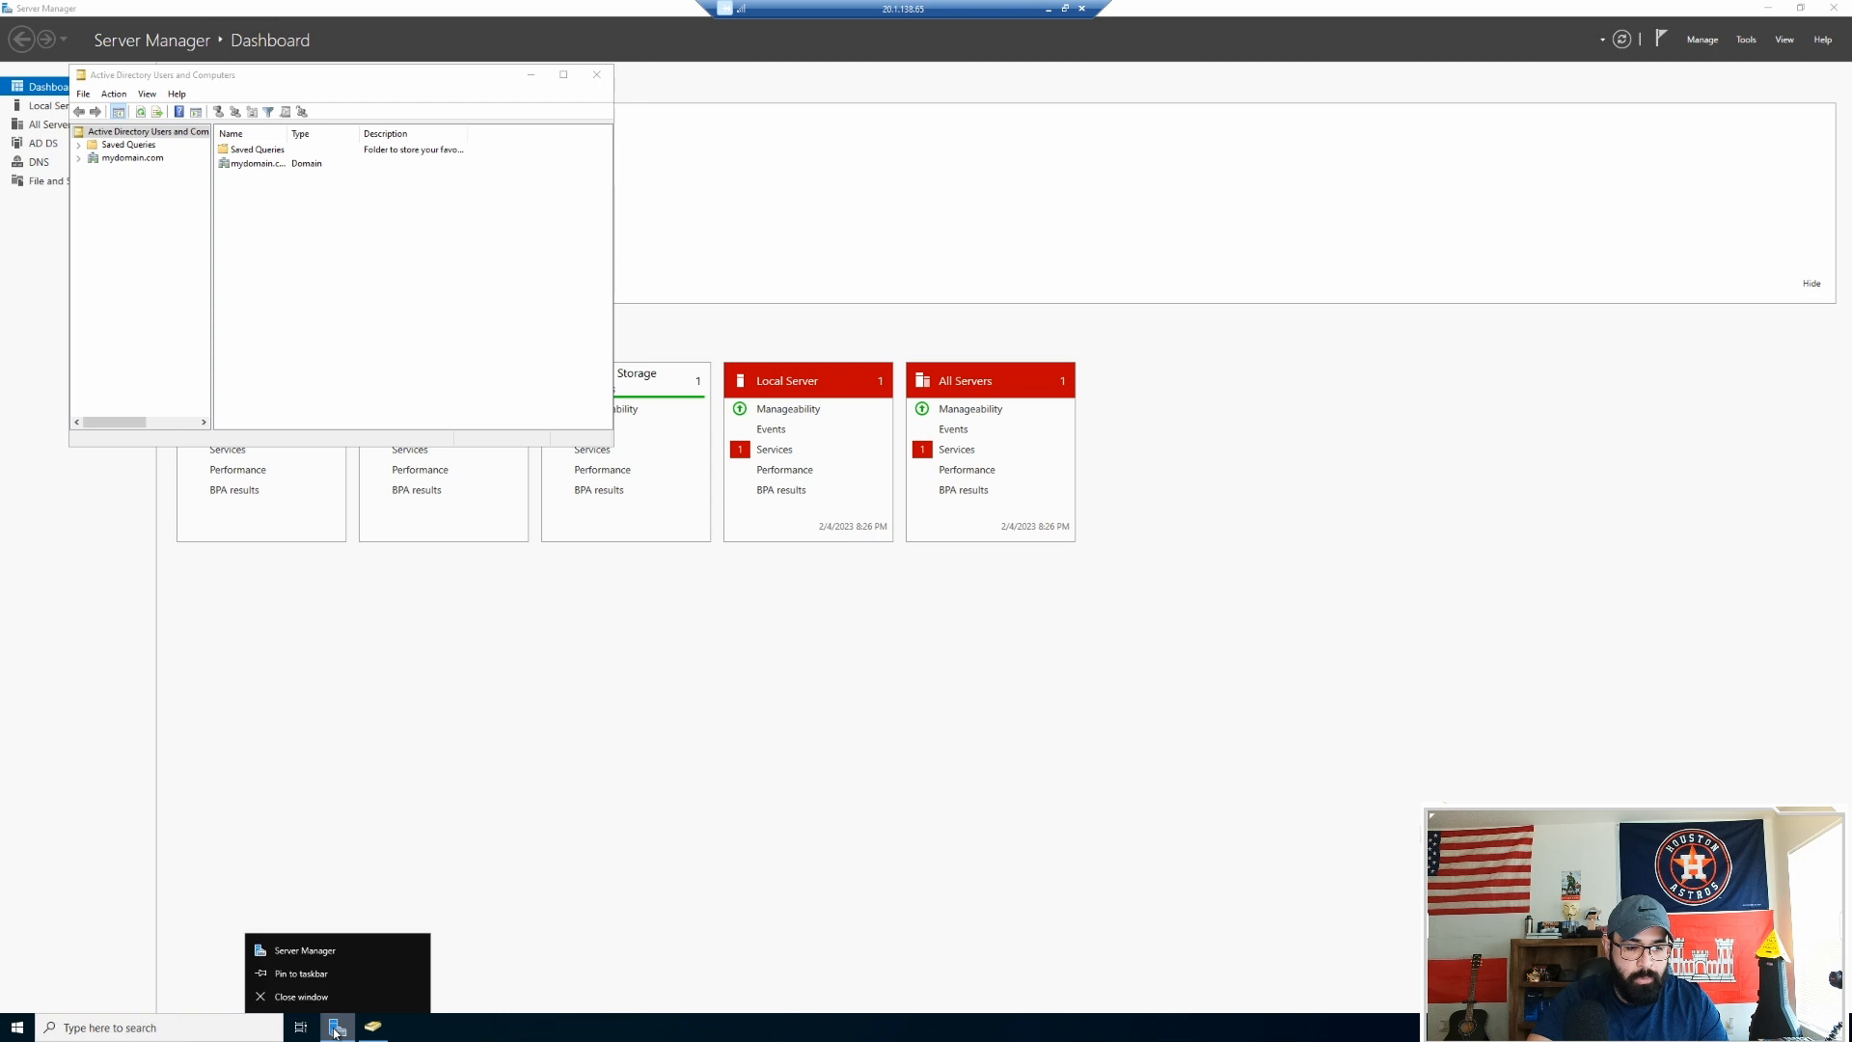
left_click(331, 974)
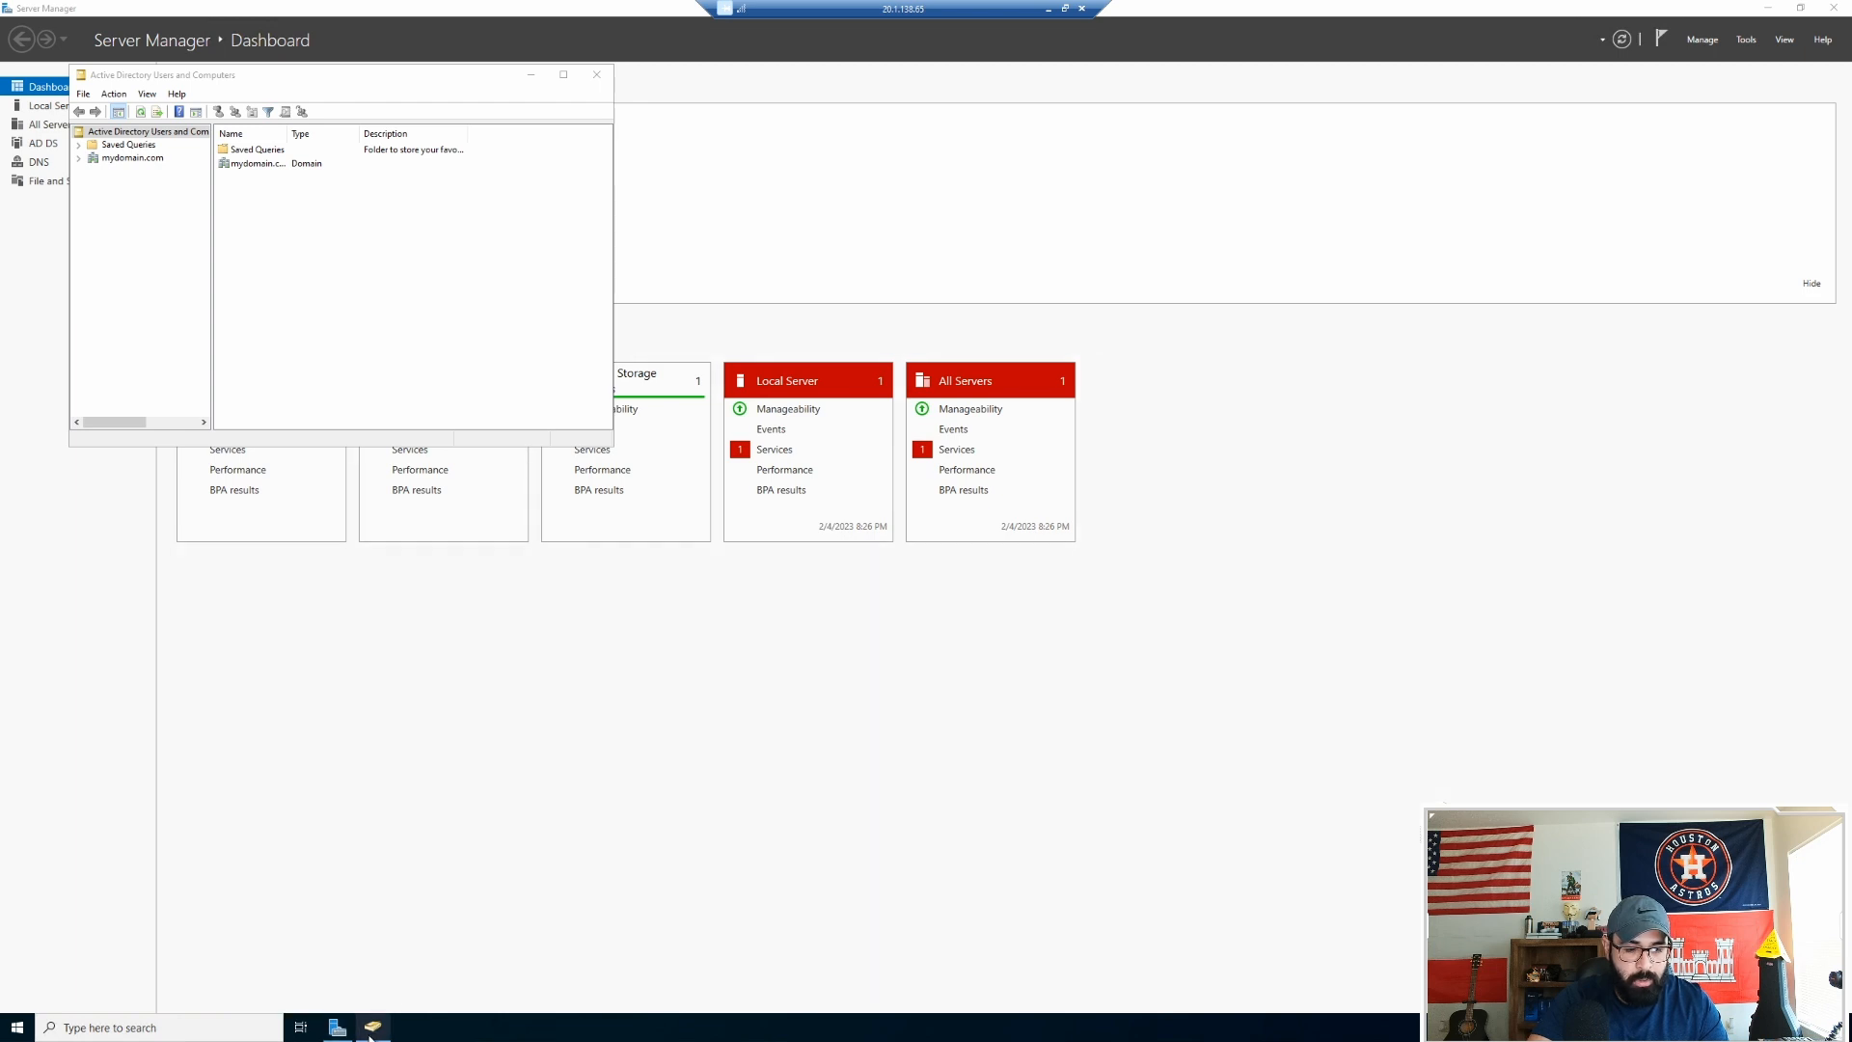
right_click(372, 1027)
left_click(354, 974)
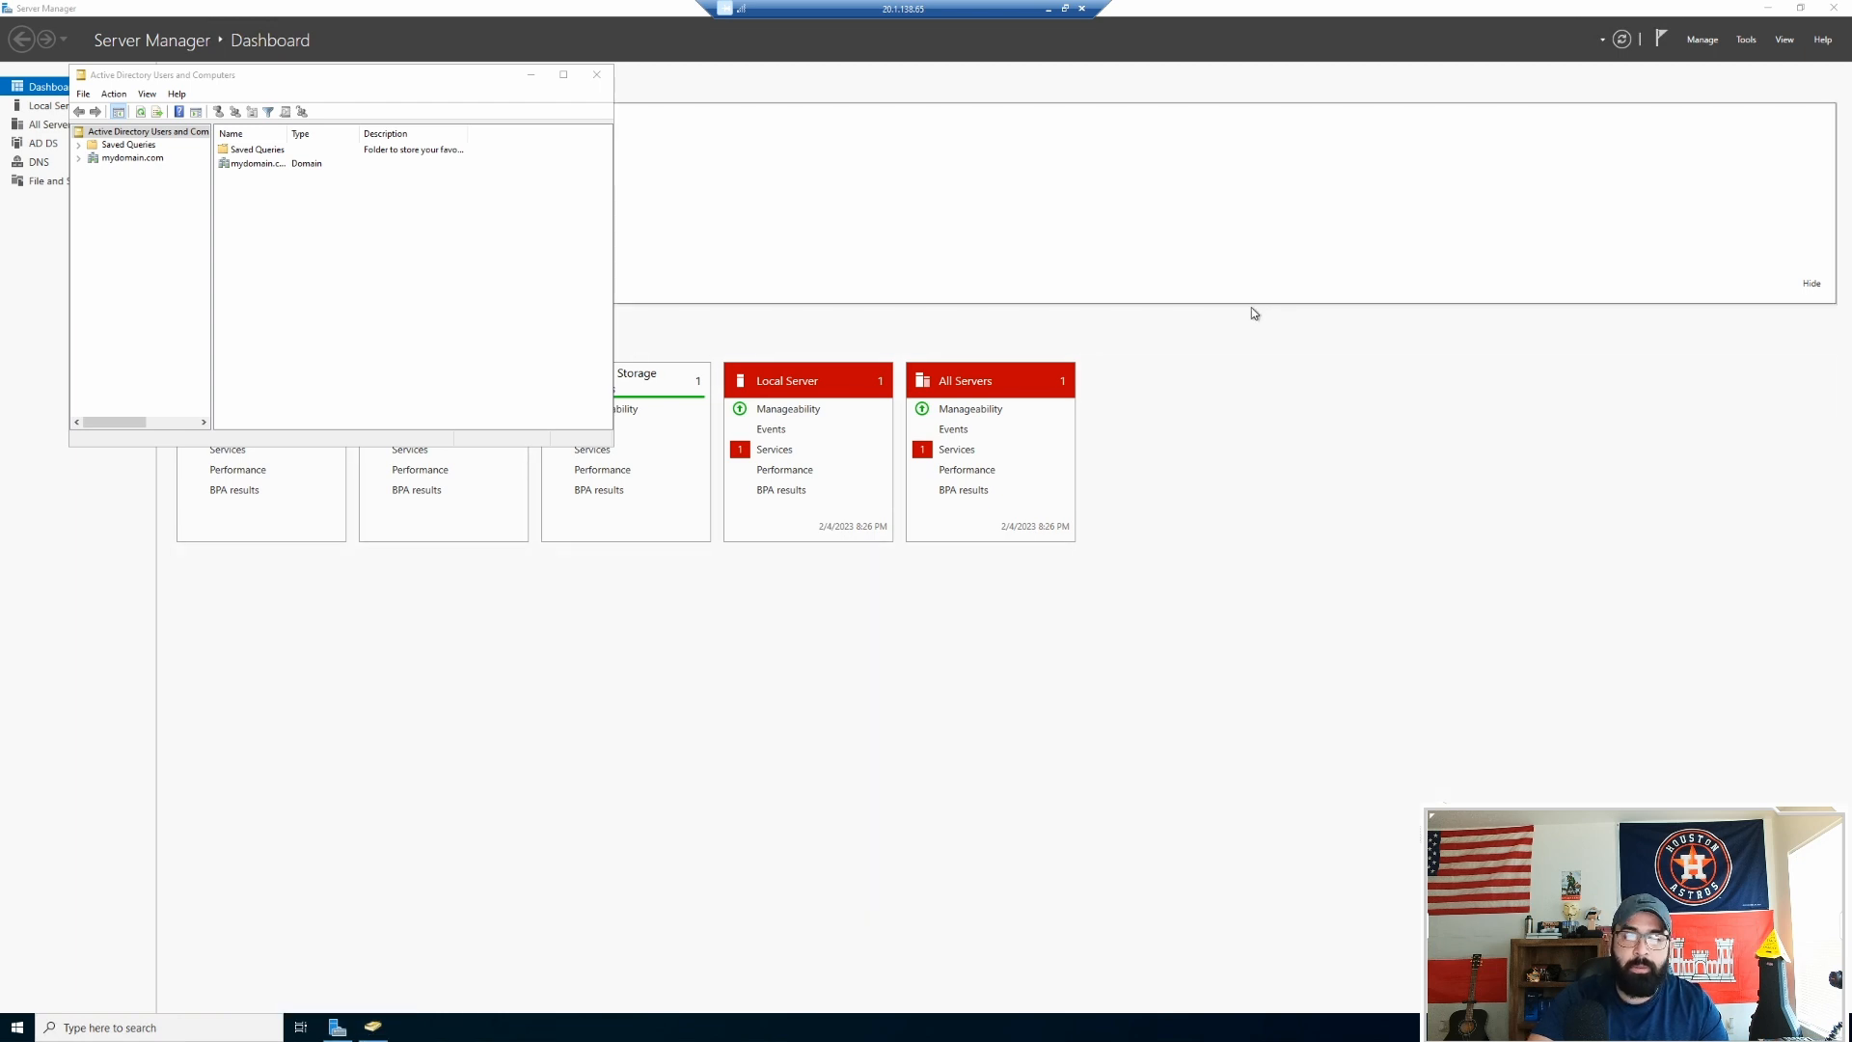
left_click(1765, 7)
left_click(1766, 7)
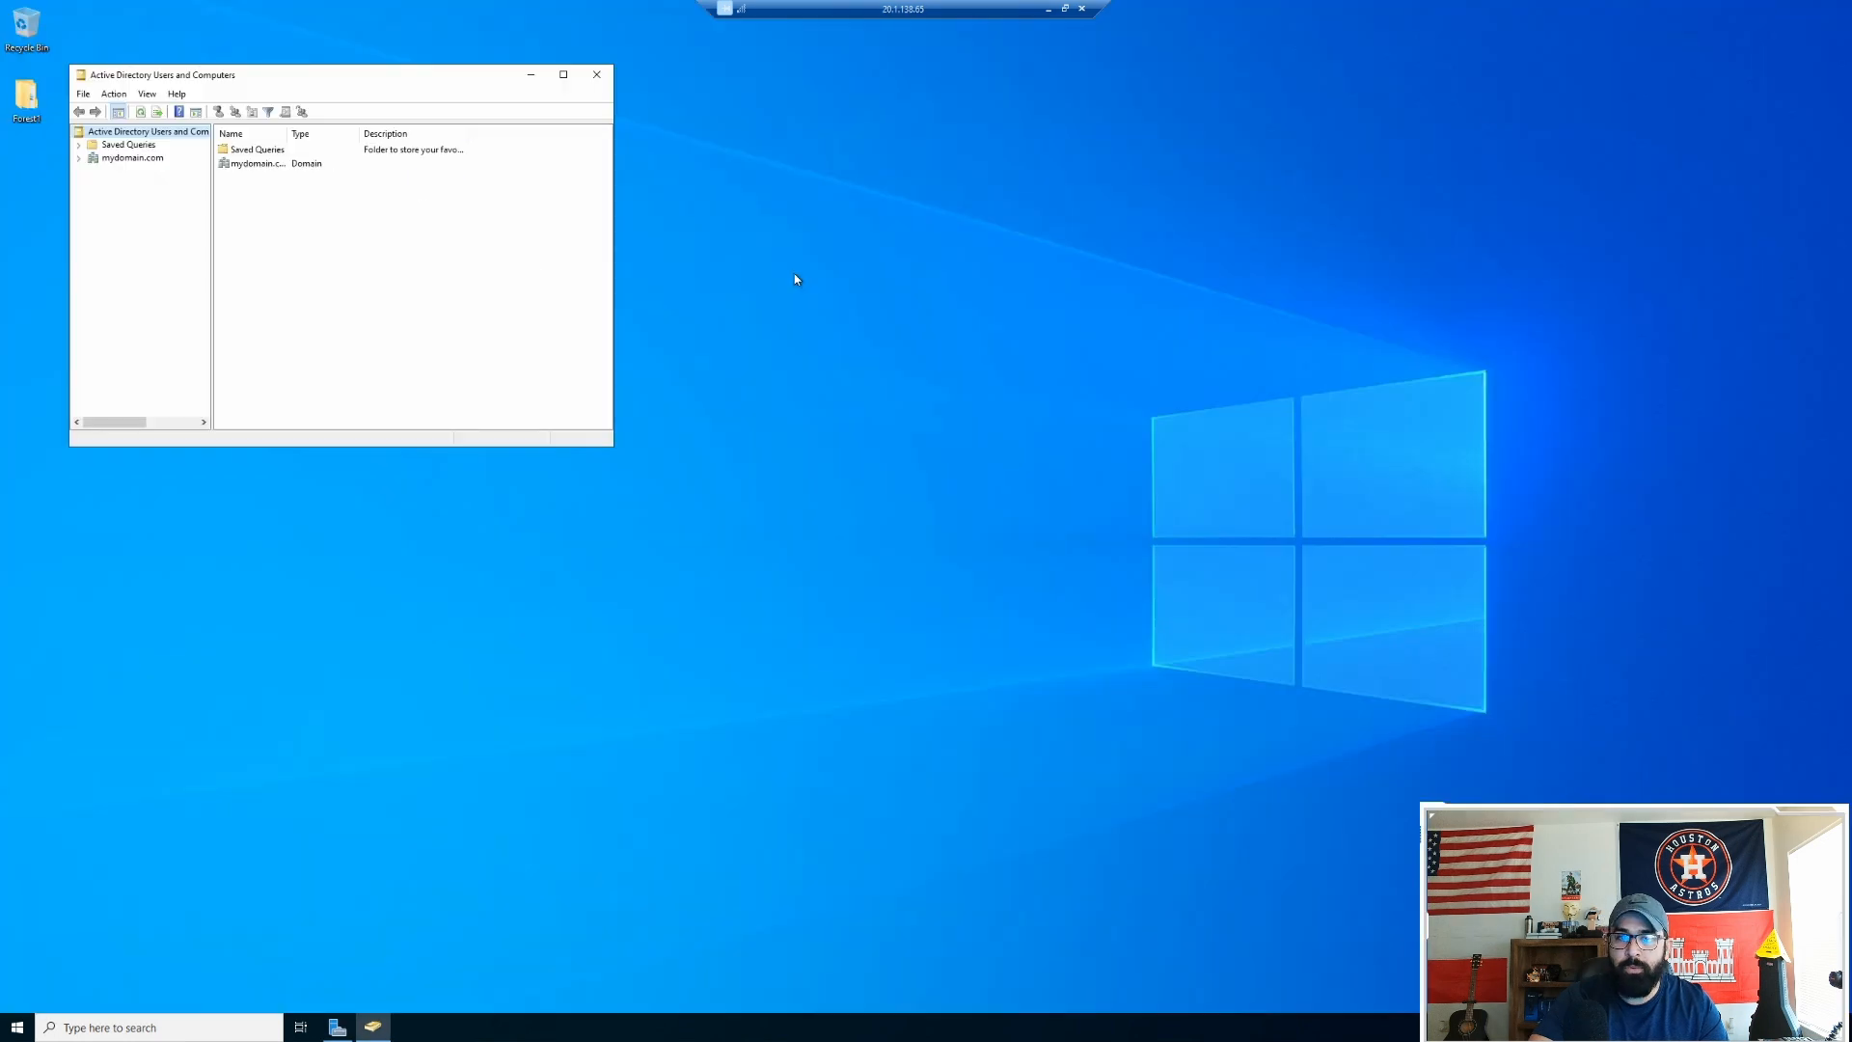
Step: Maximize the console, show mydomain.com's Users container, and auto-fit the Name and Type columns
left_click(564, 75)
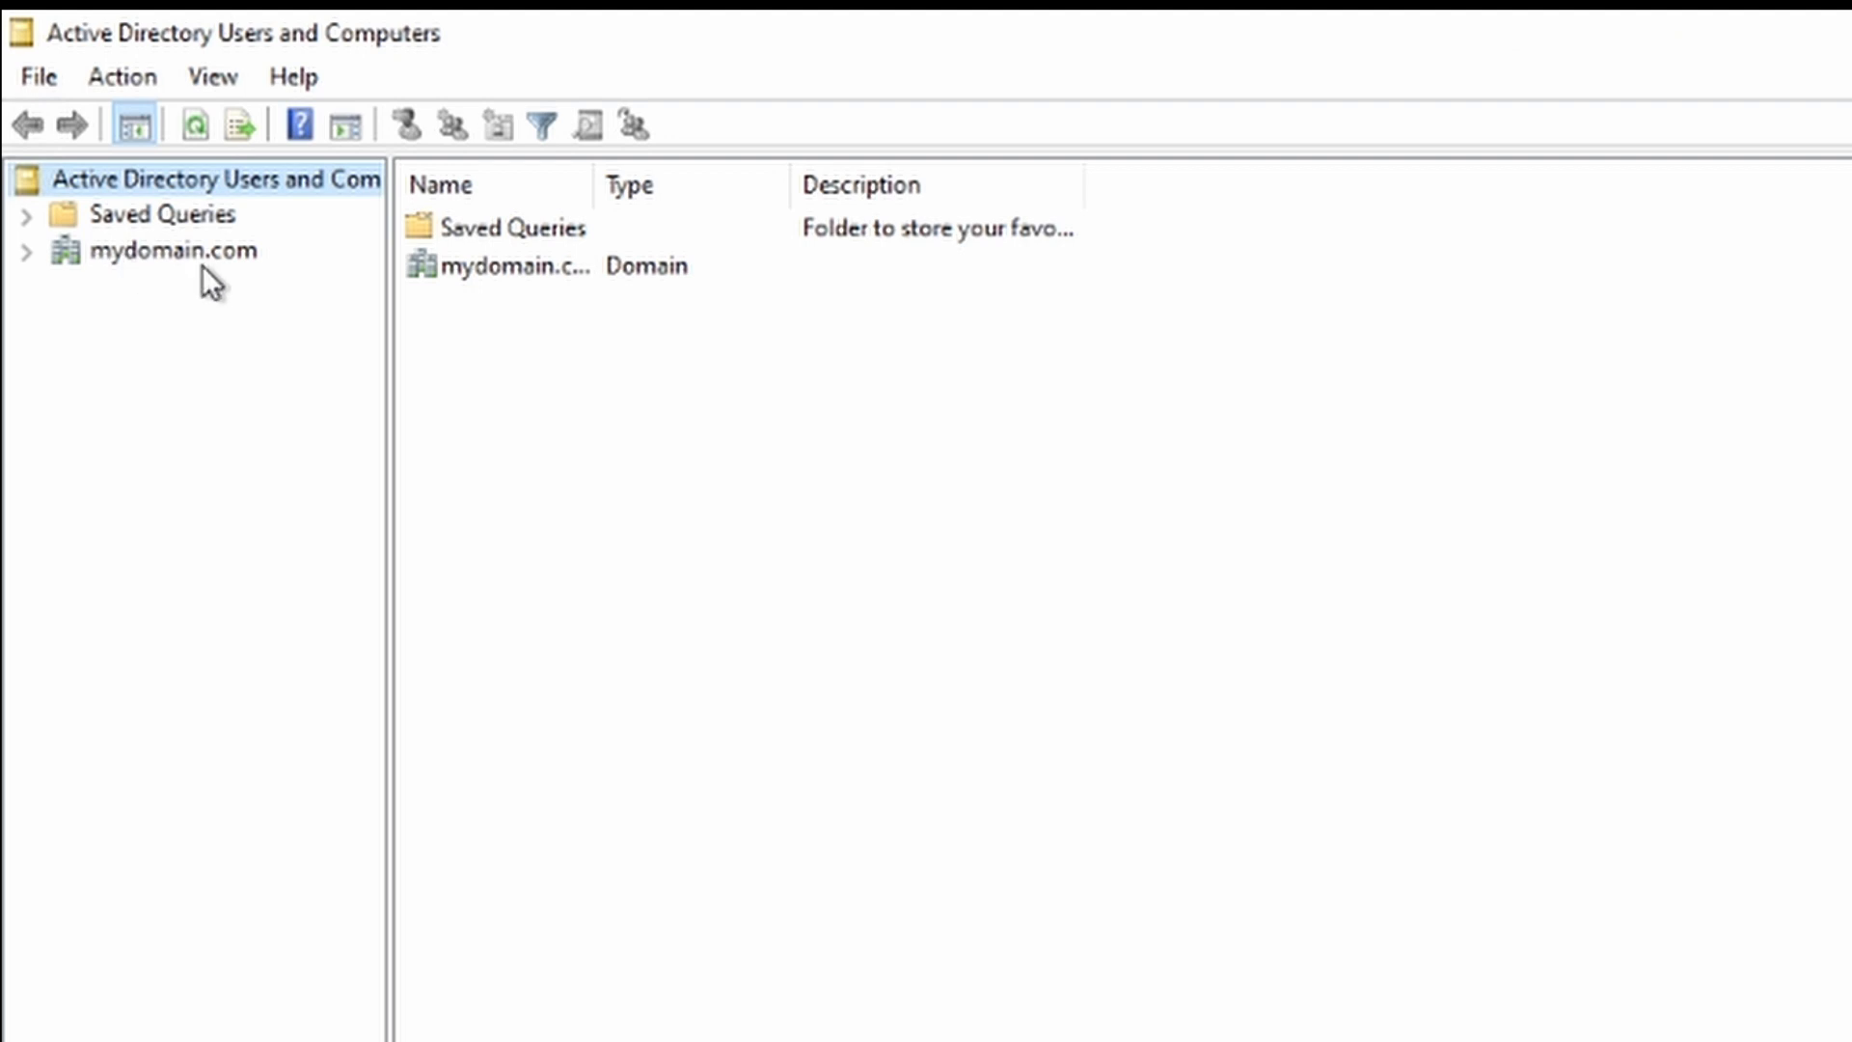
left_click(26, 250)
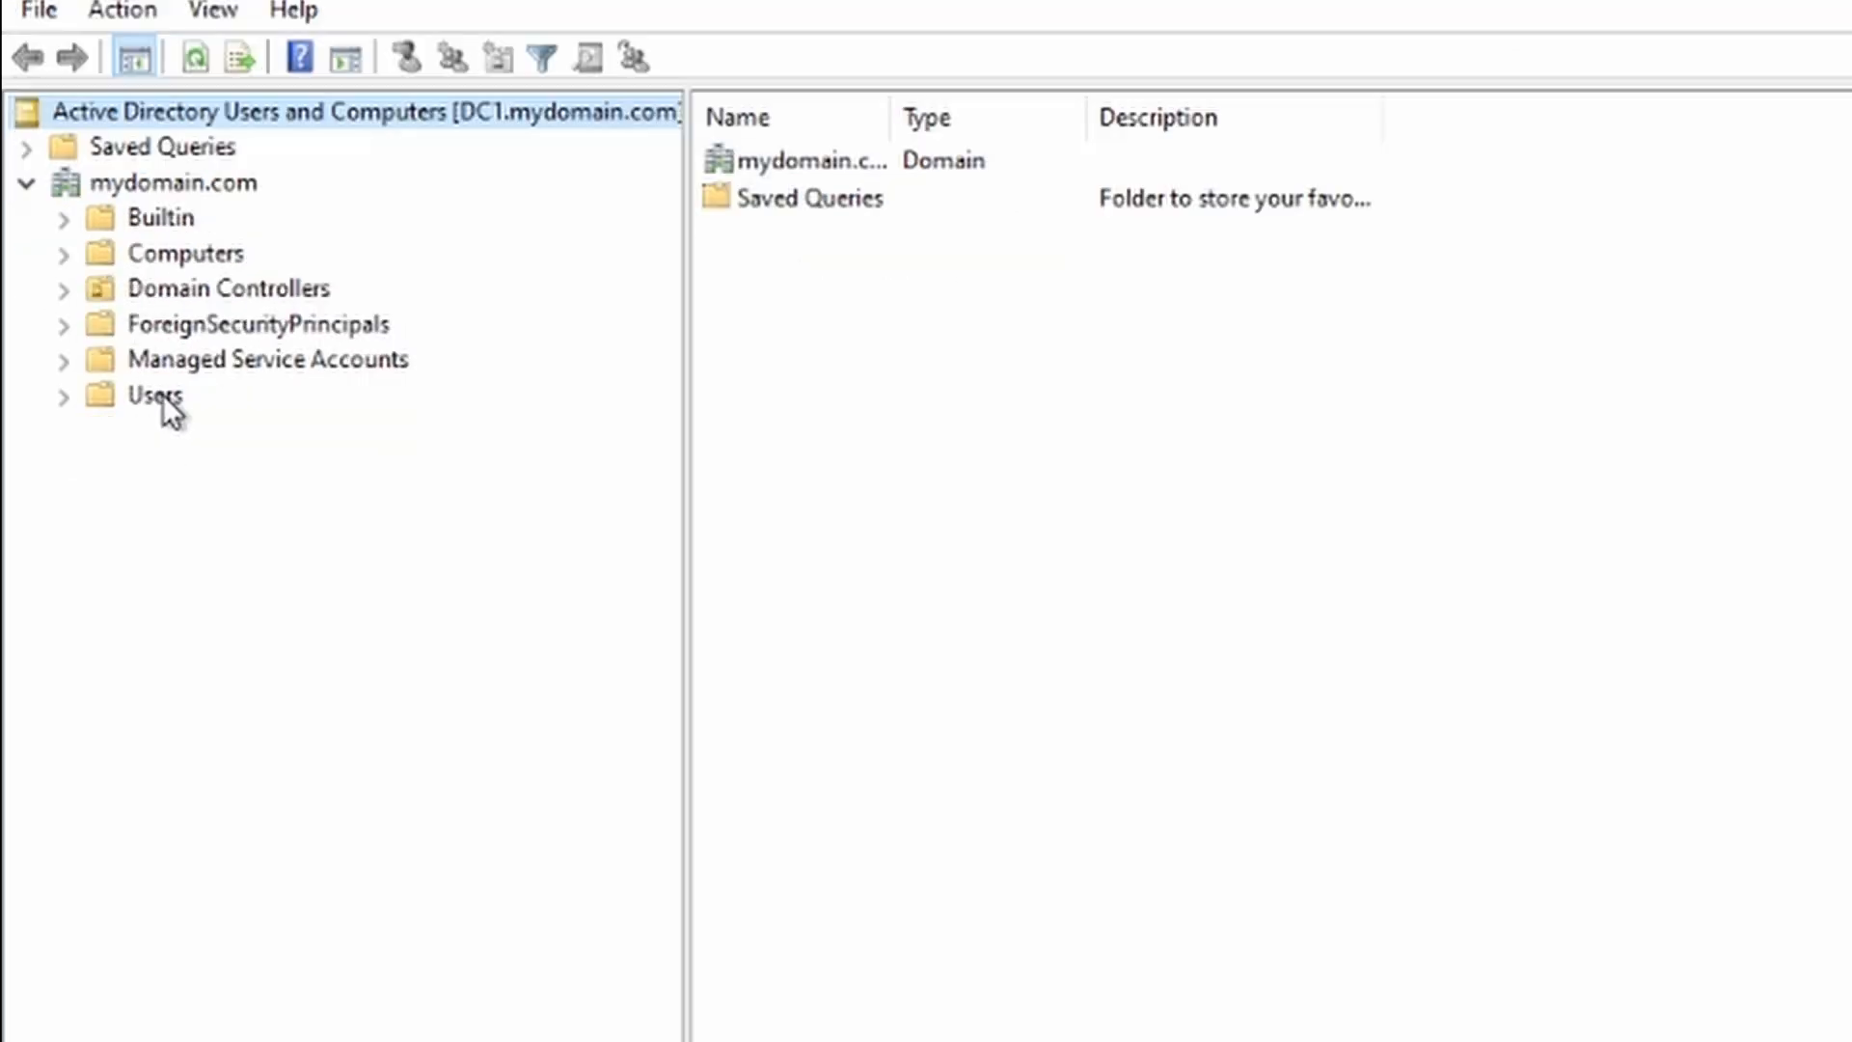
left_click(154, 395)
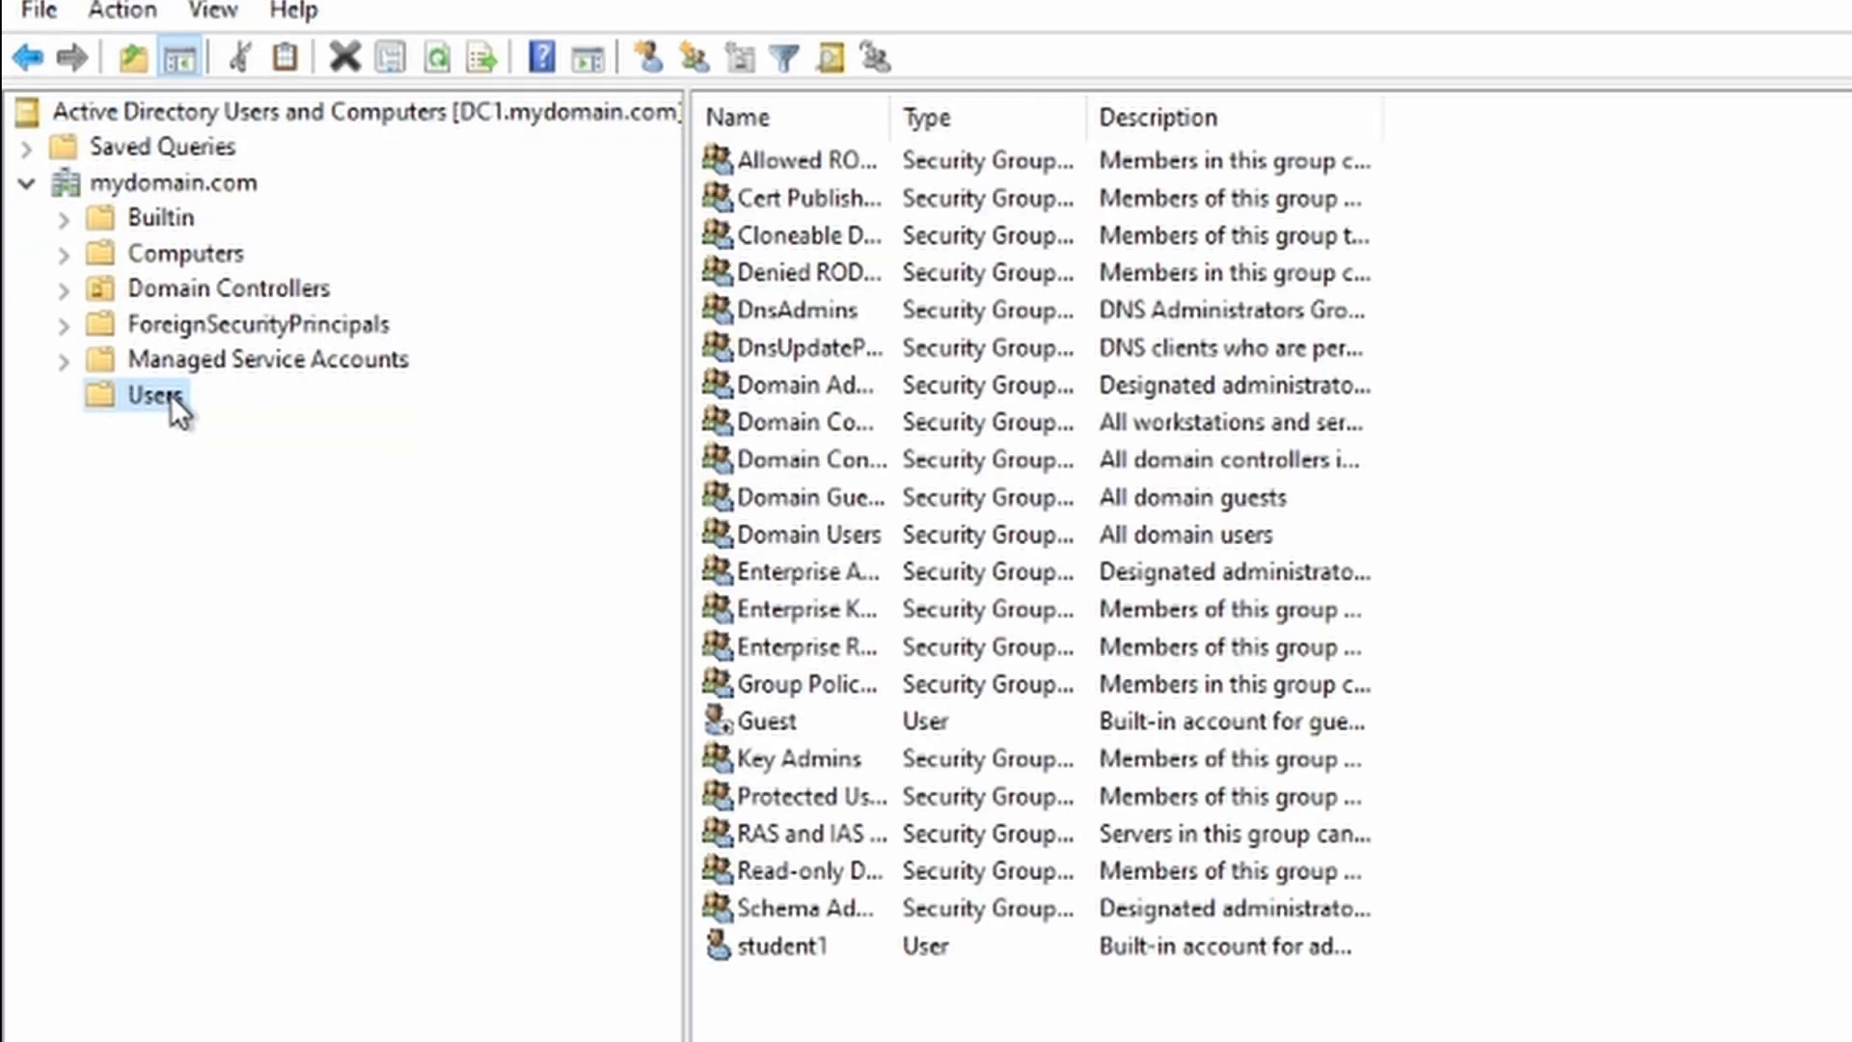
double_click(889, 118)
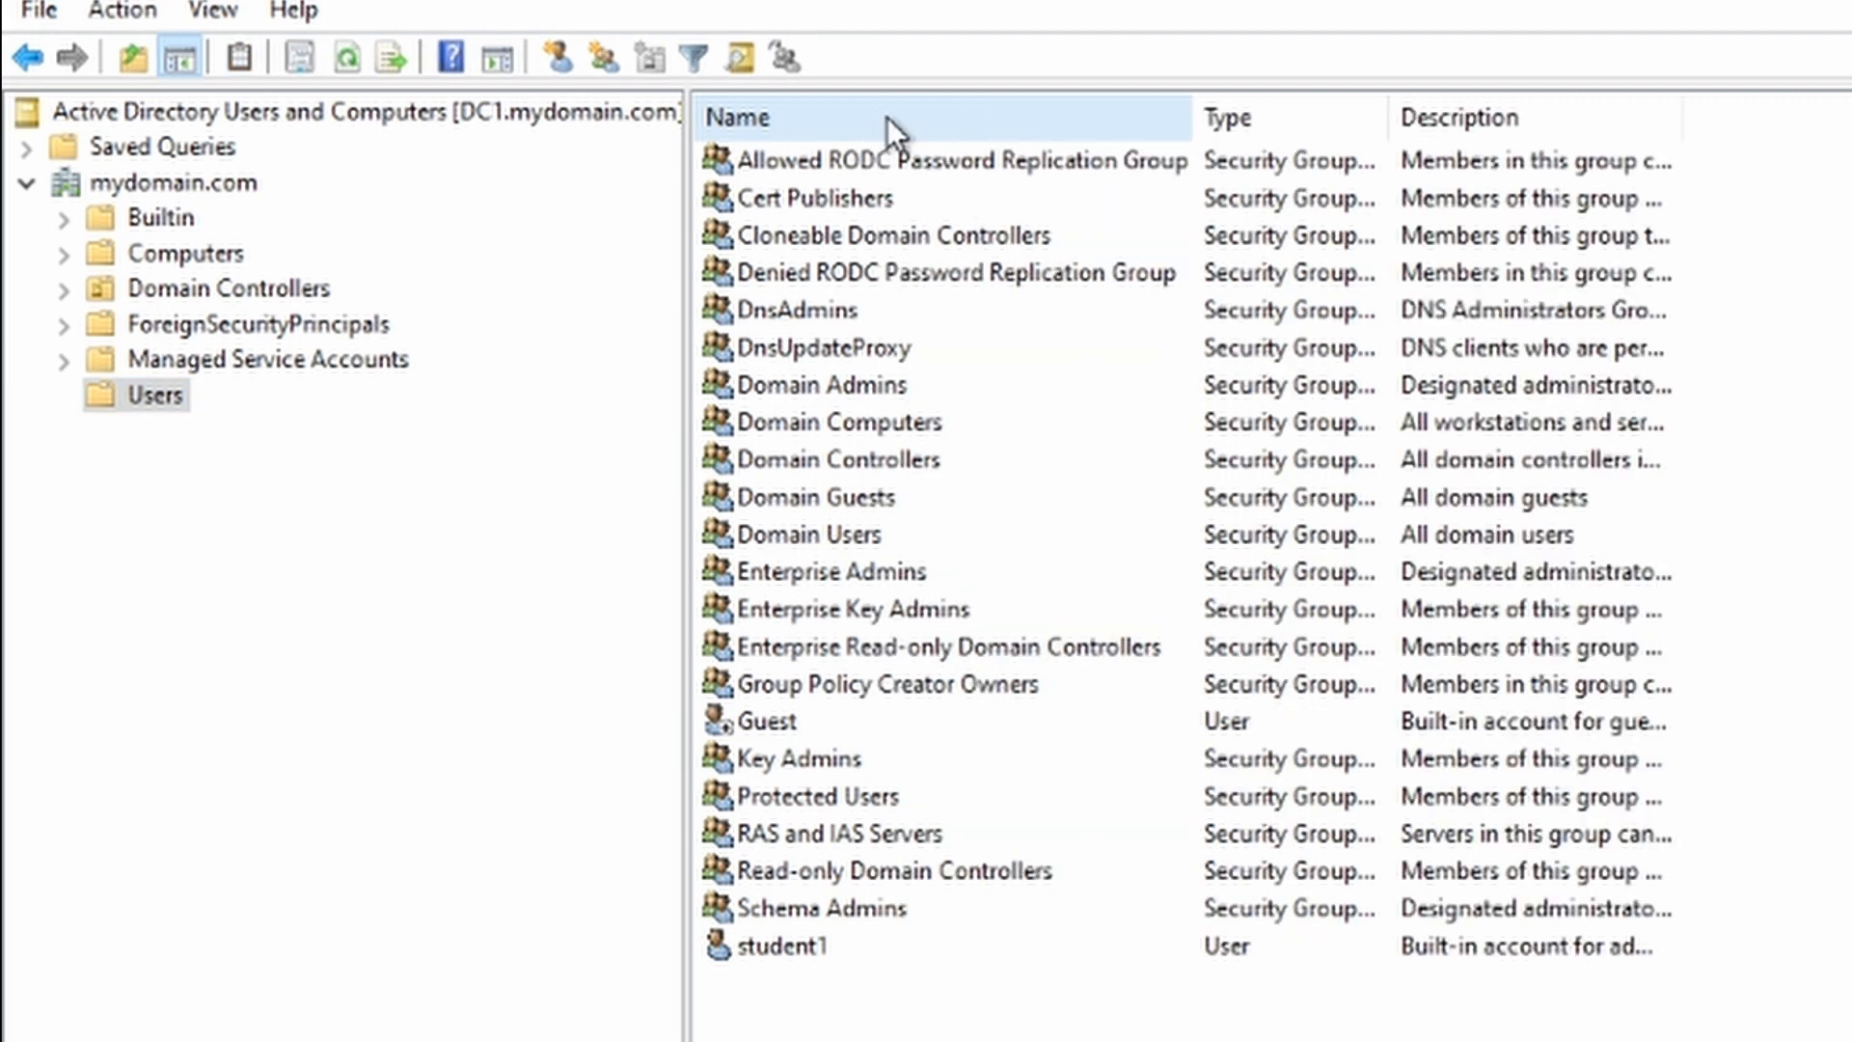
double_click(1389, 116)
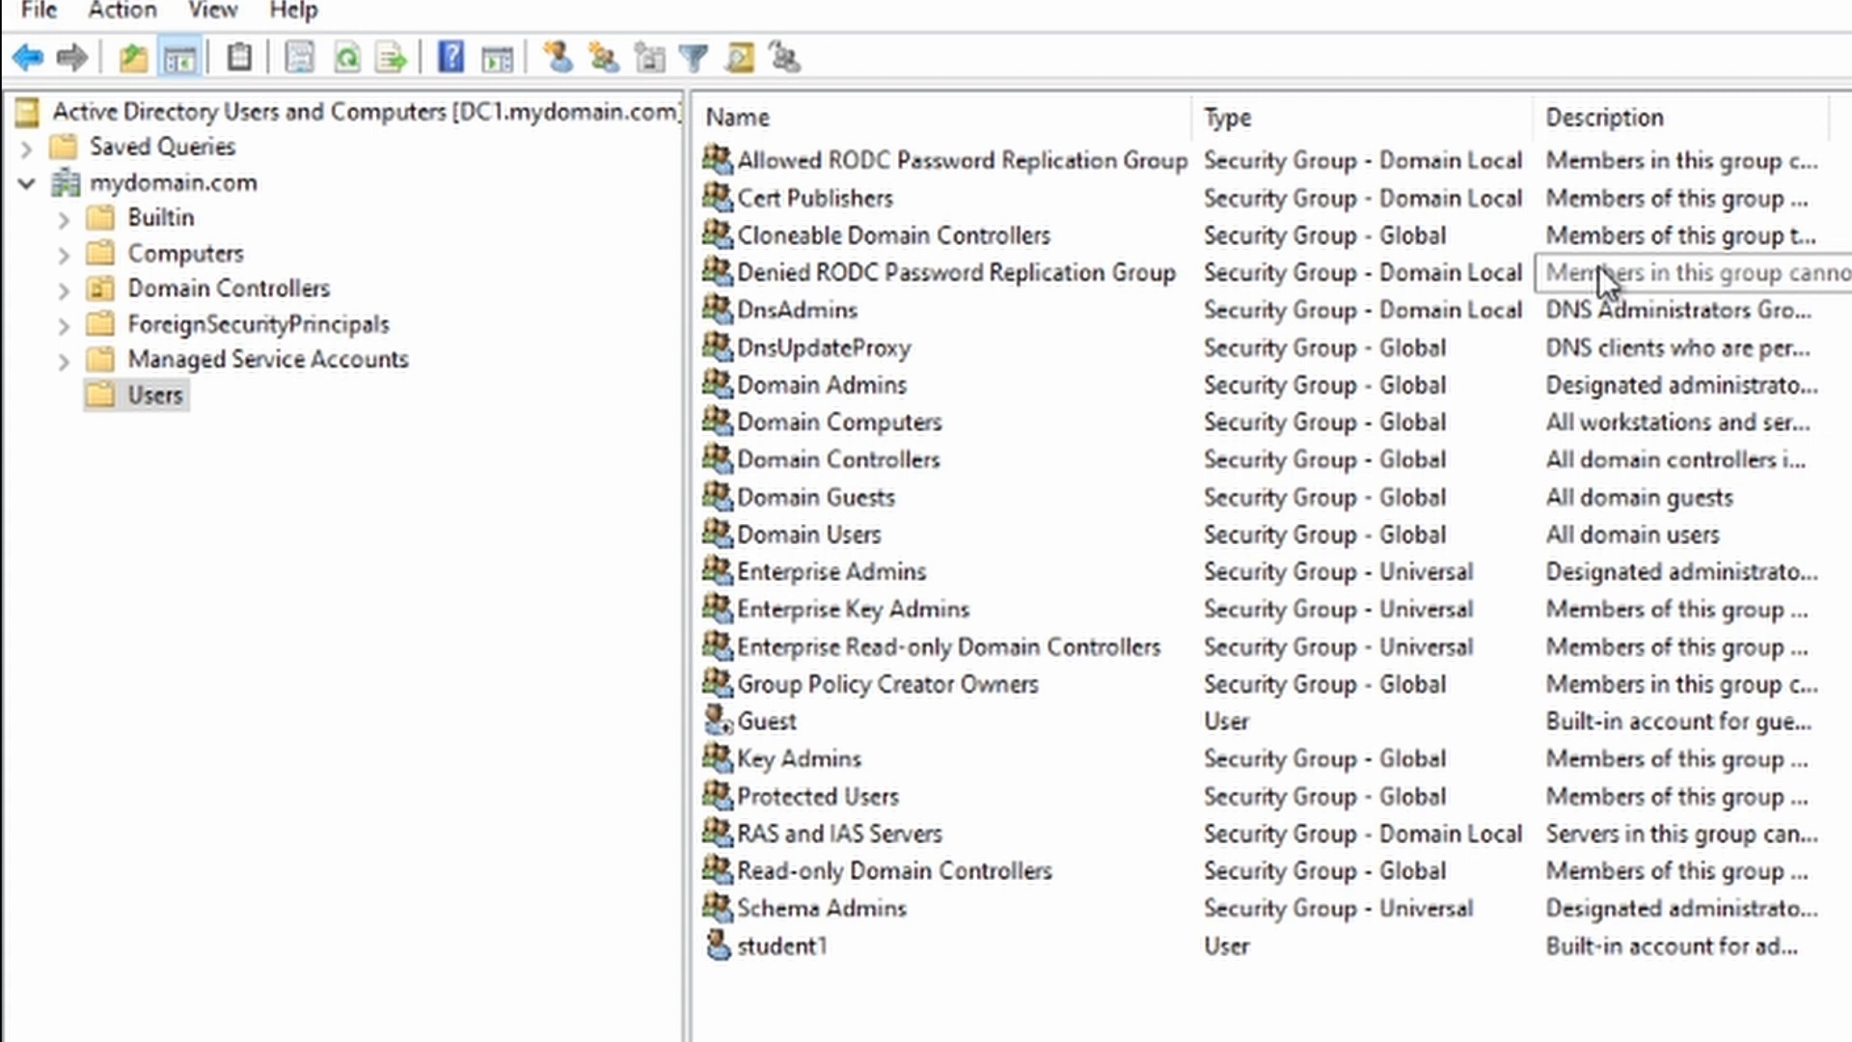
left_click(872, 951)
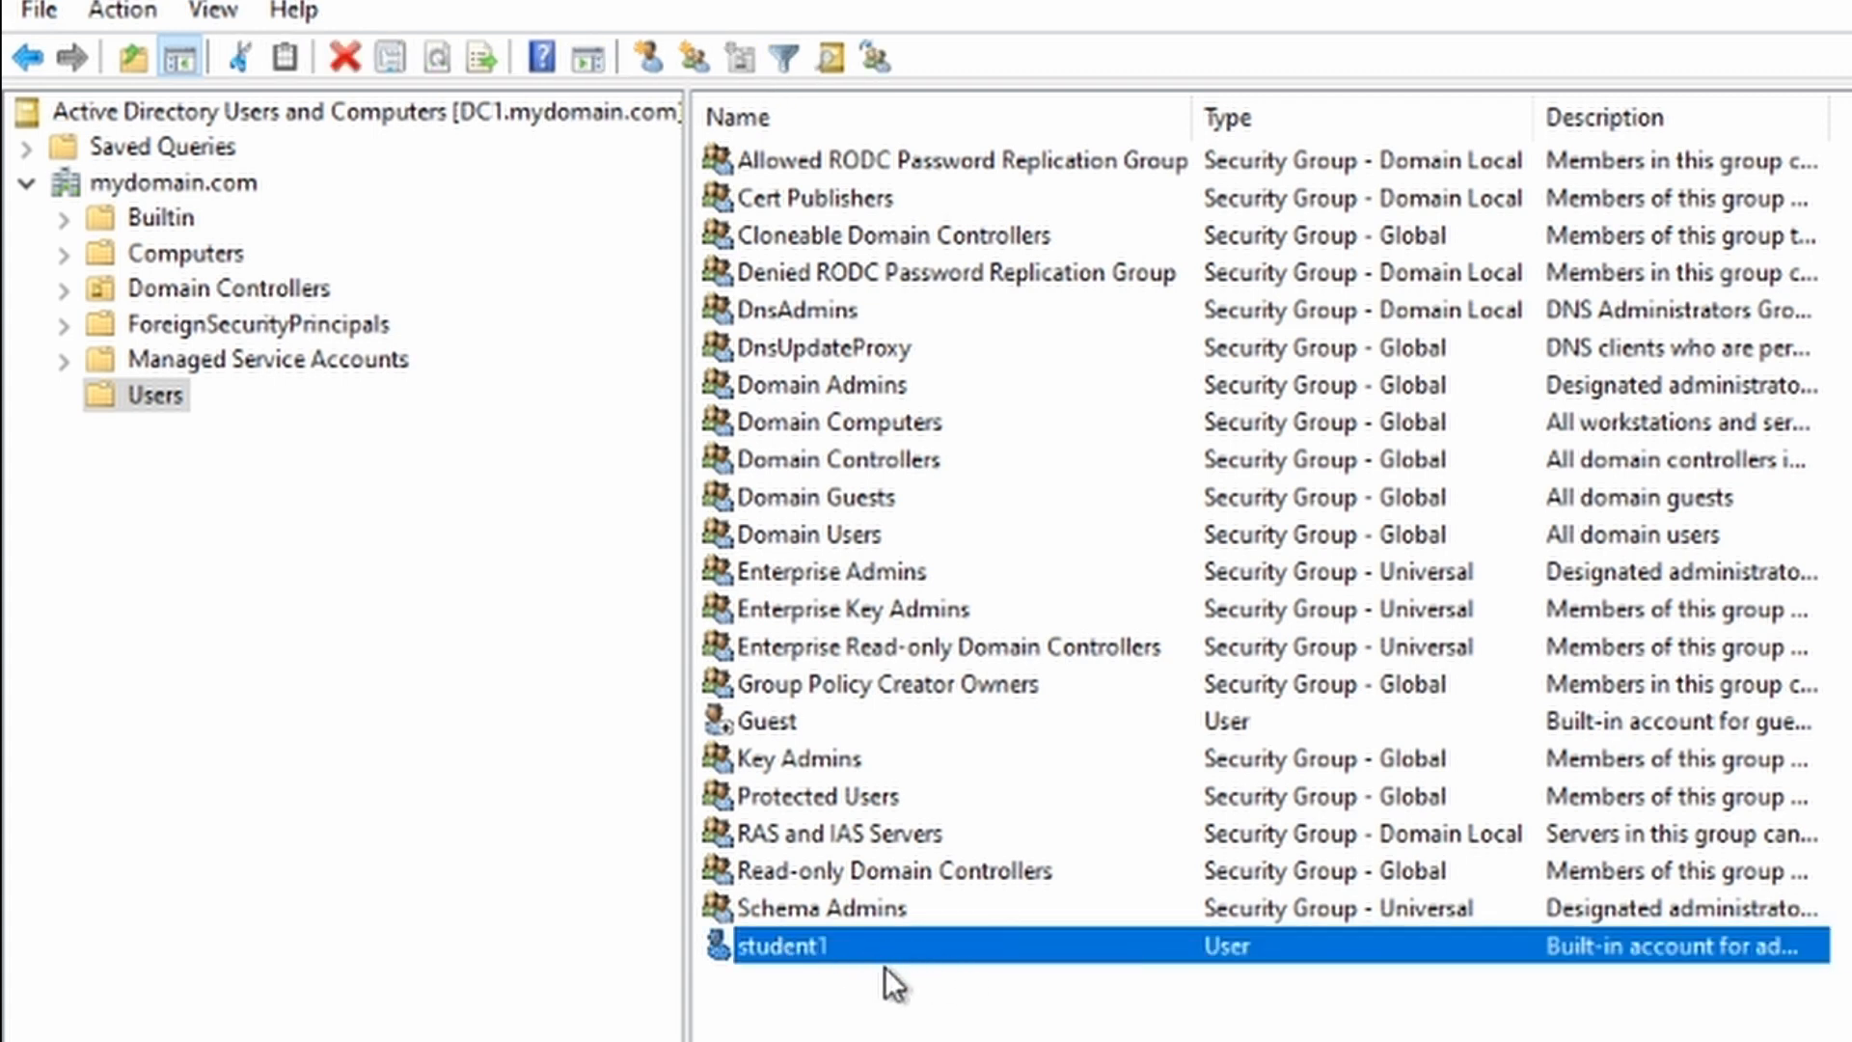
left_click(359, 668)
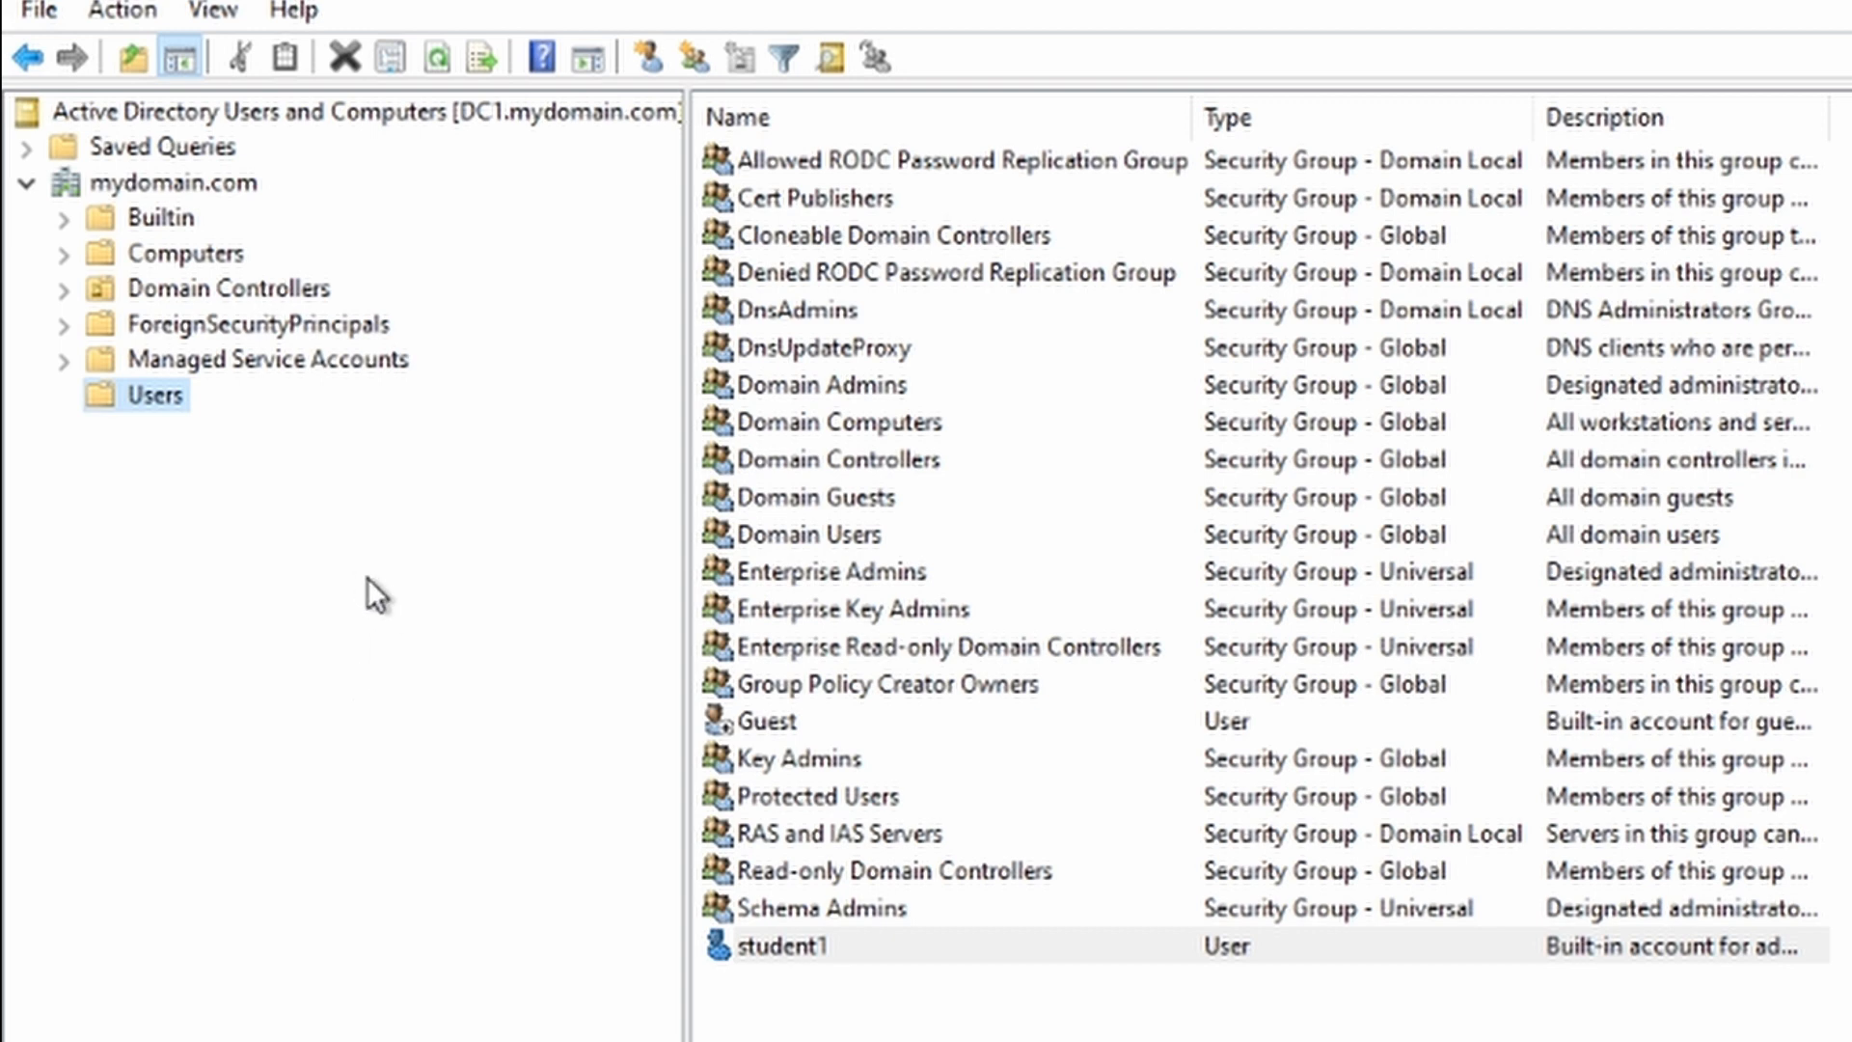
Step: Create an organizational unit named _ADMINS under mydomain.com
right_click(158, 181)
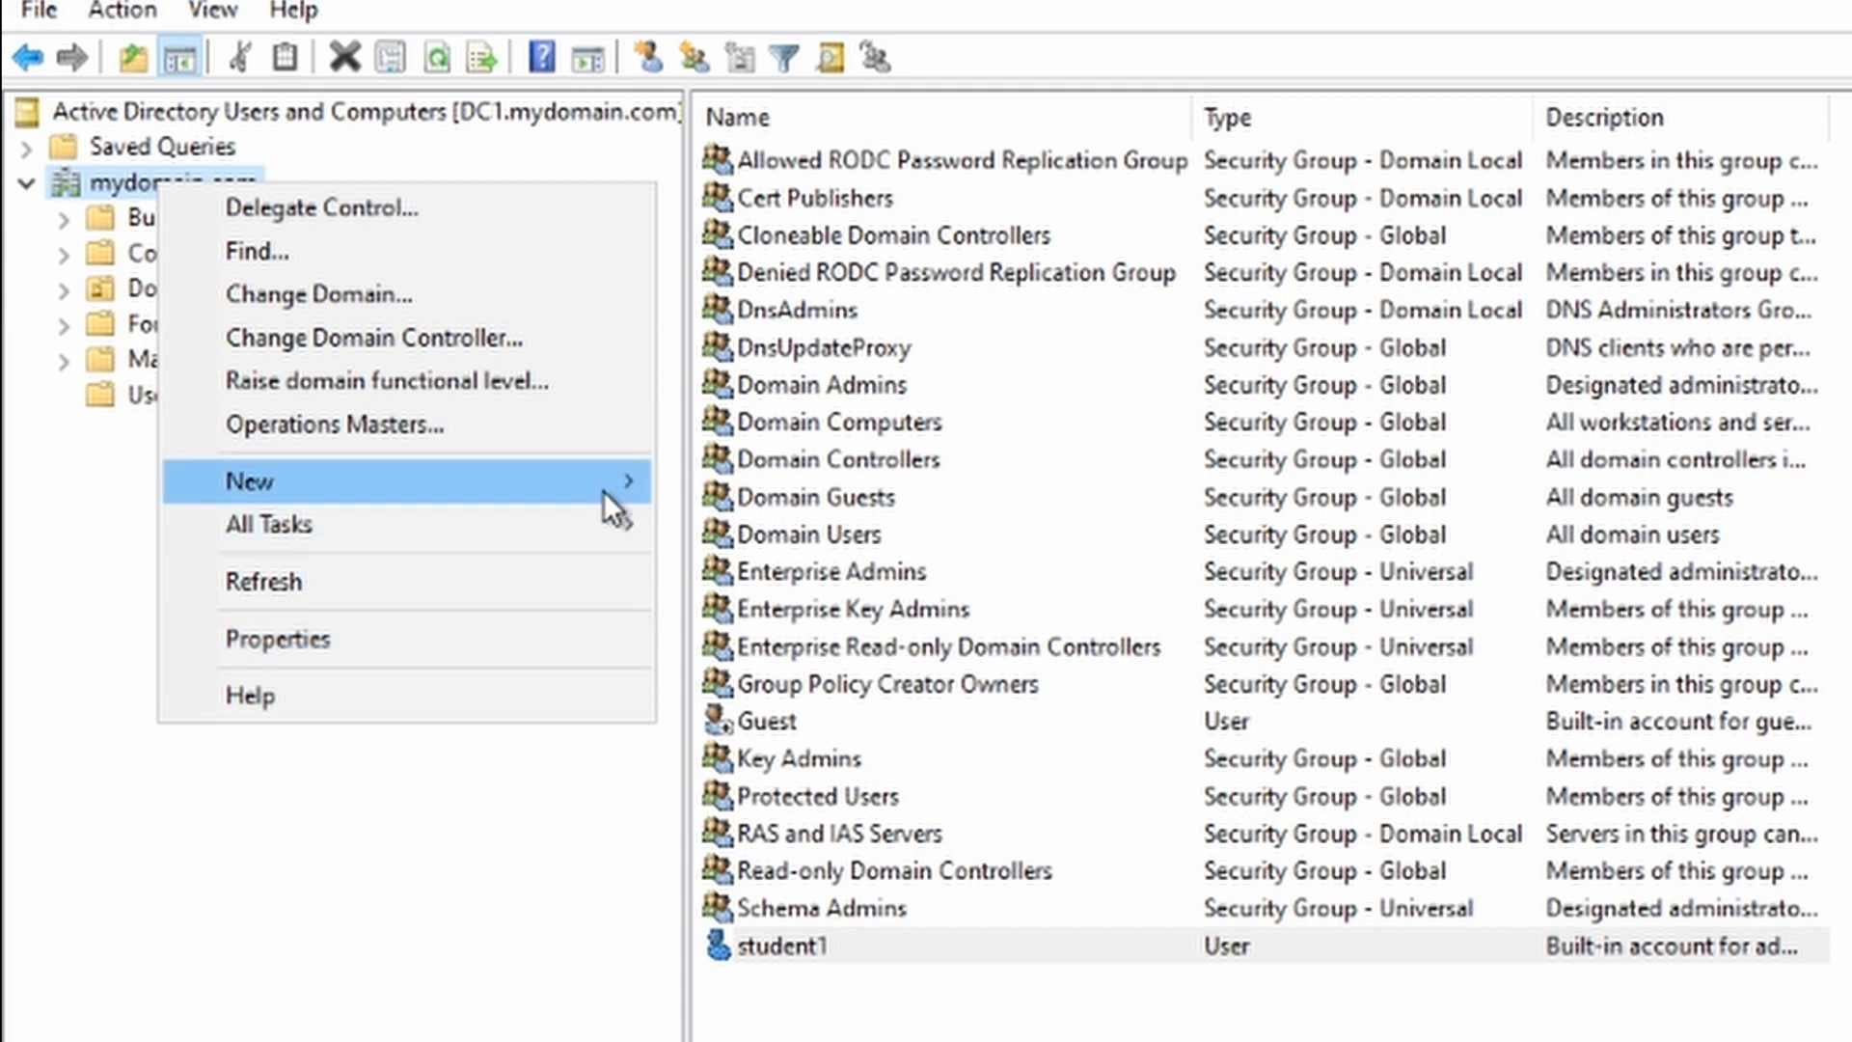
mouse_move(603, 490)
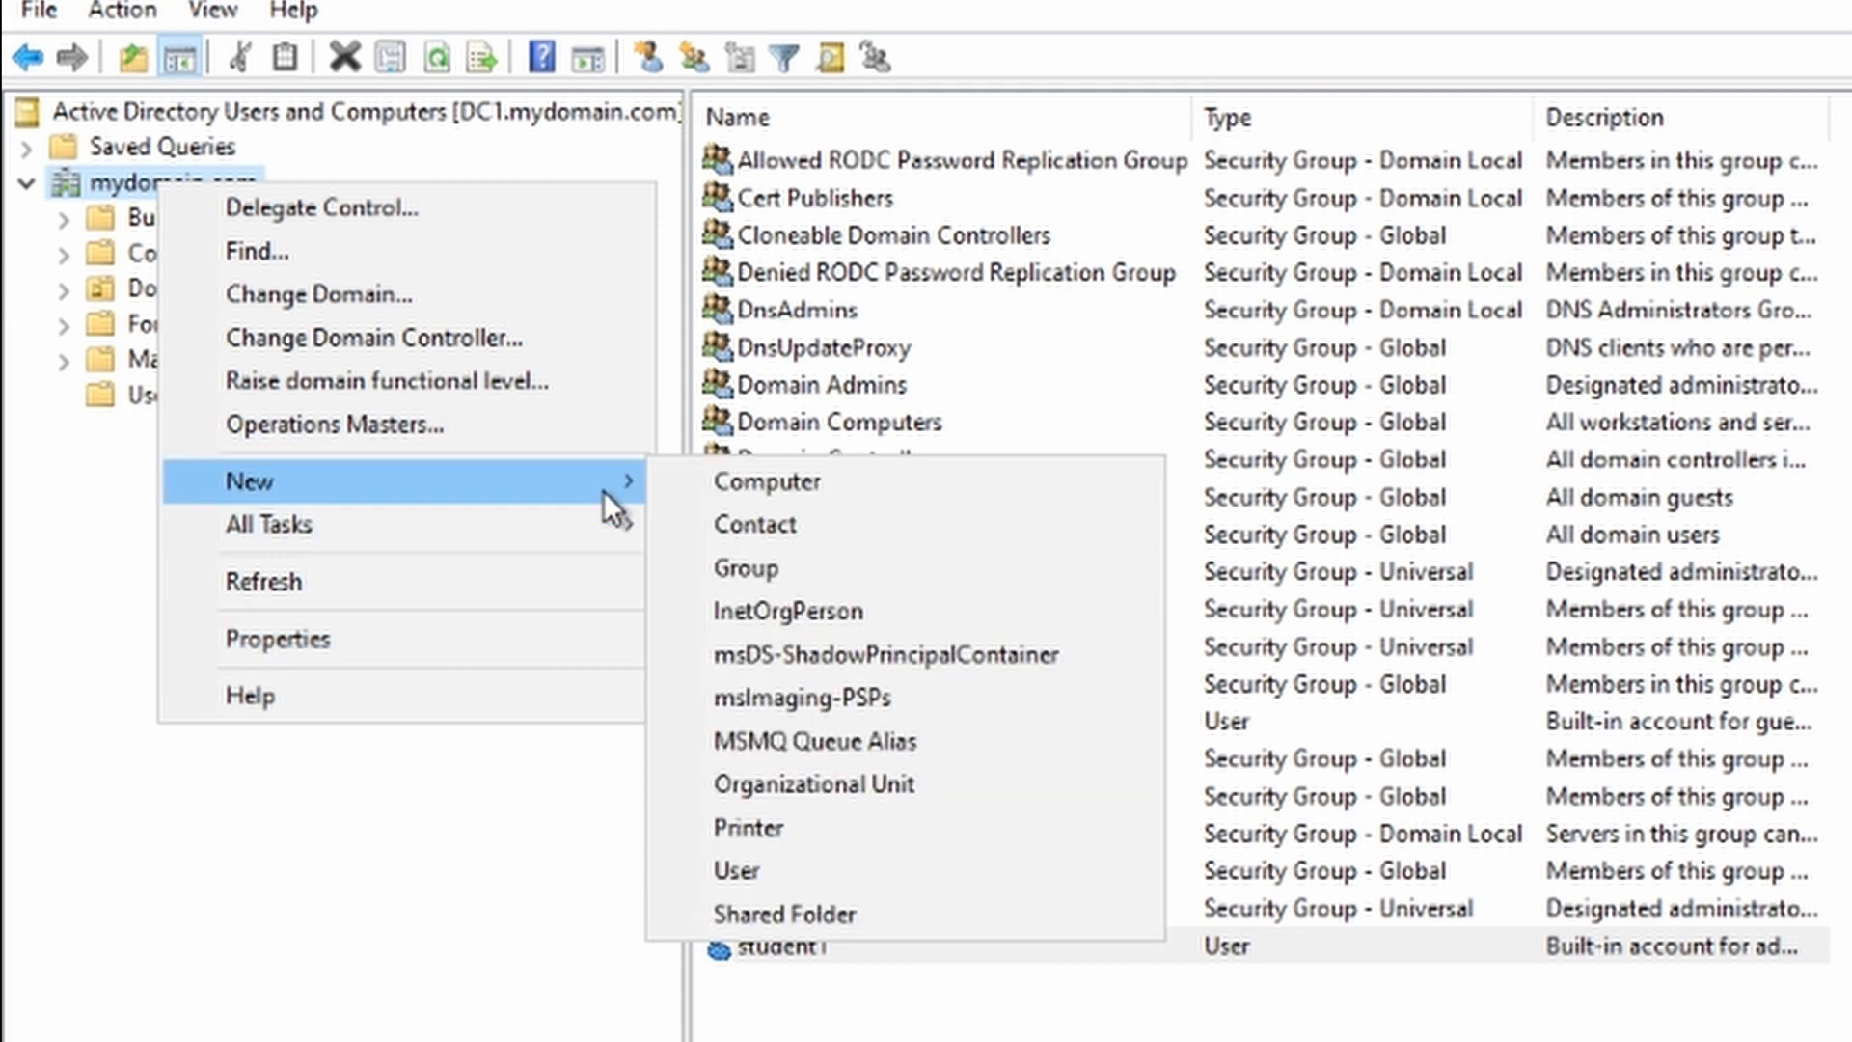
left_click(845, 784)
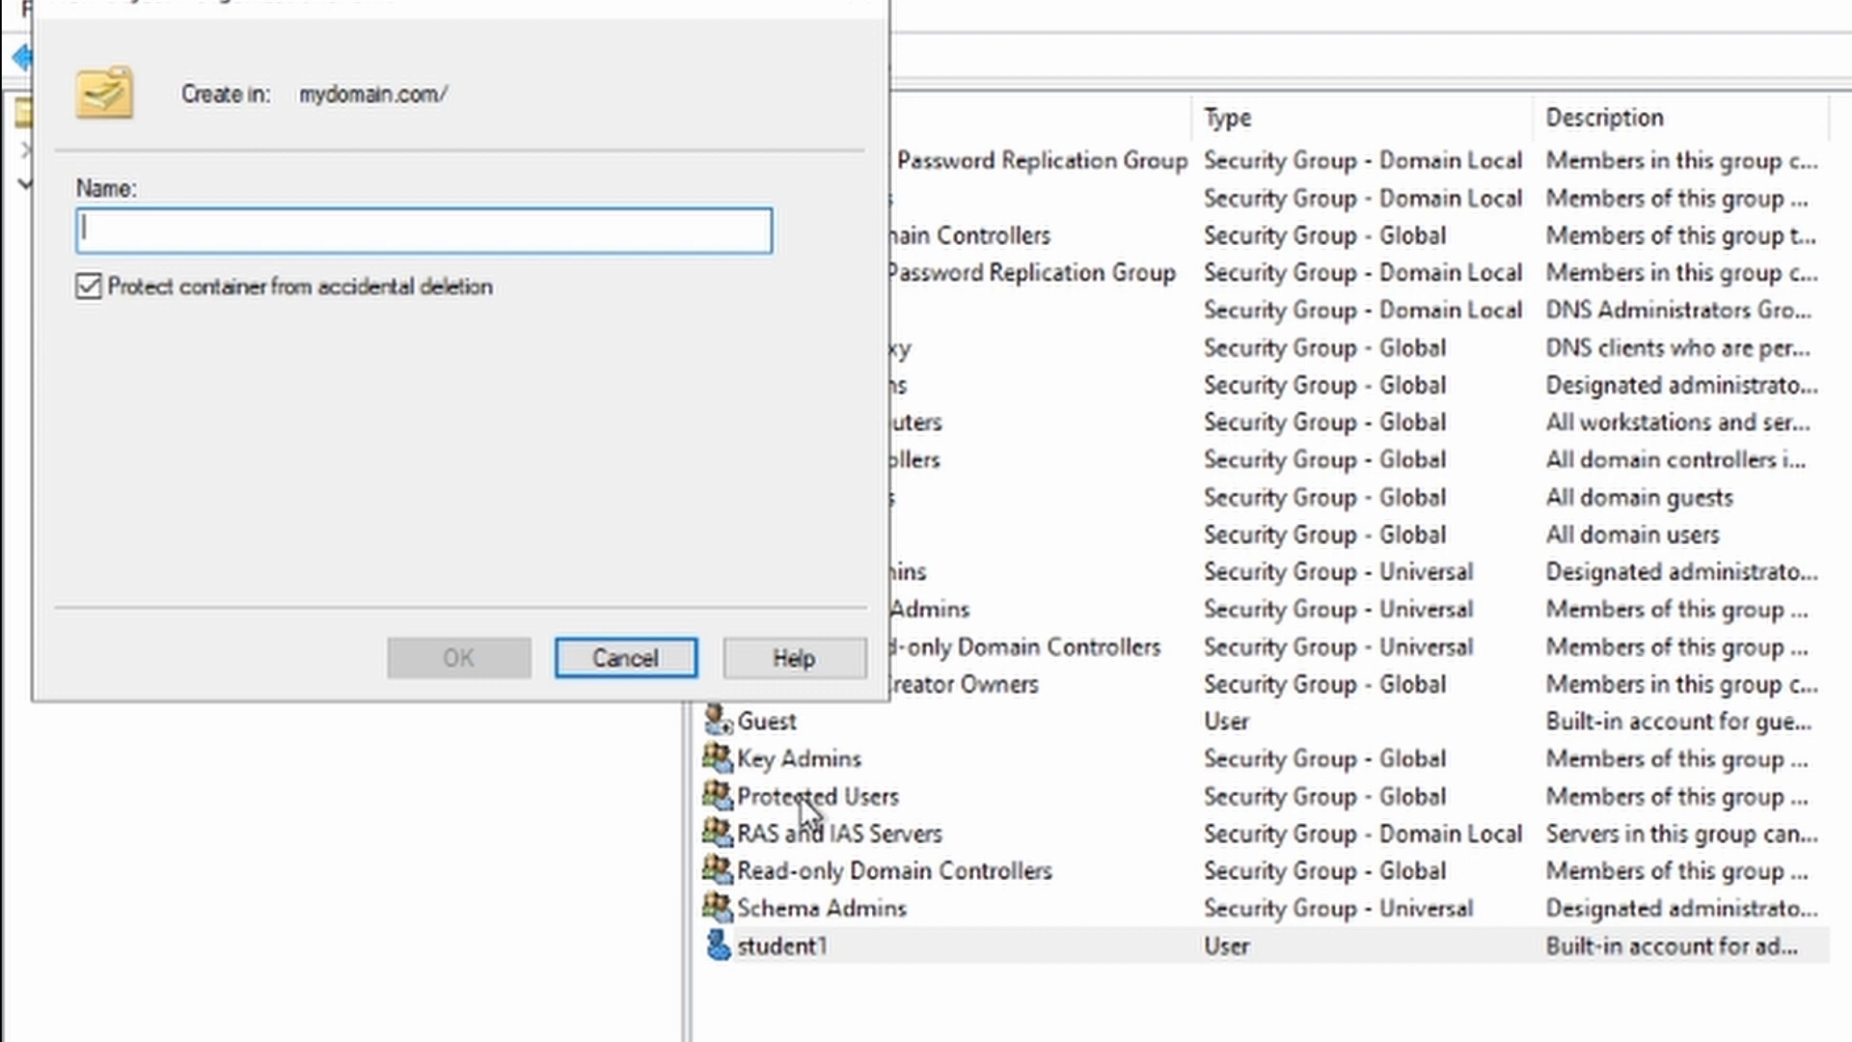
type("J")
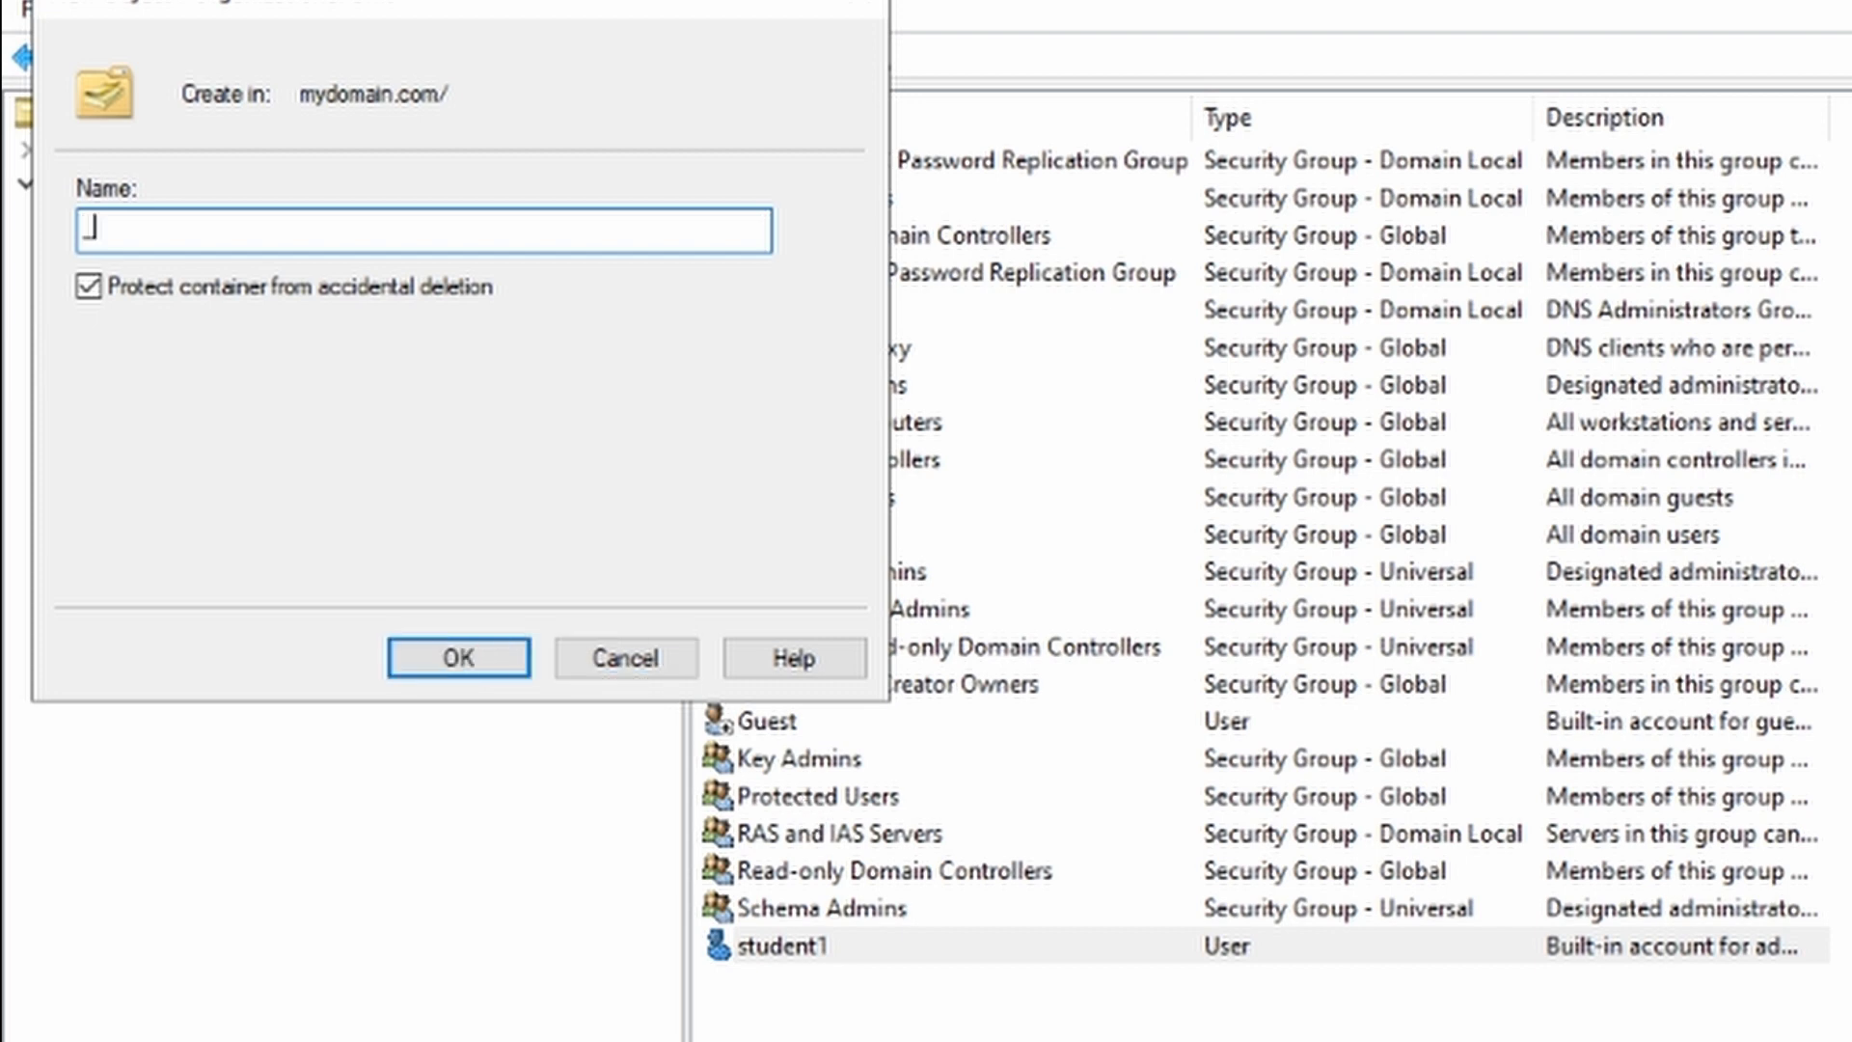
type("ADMINS")
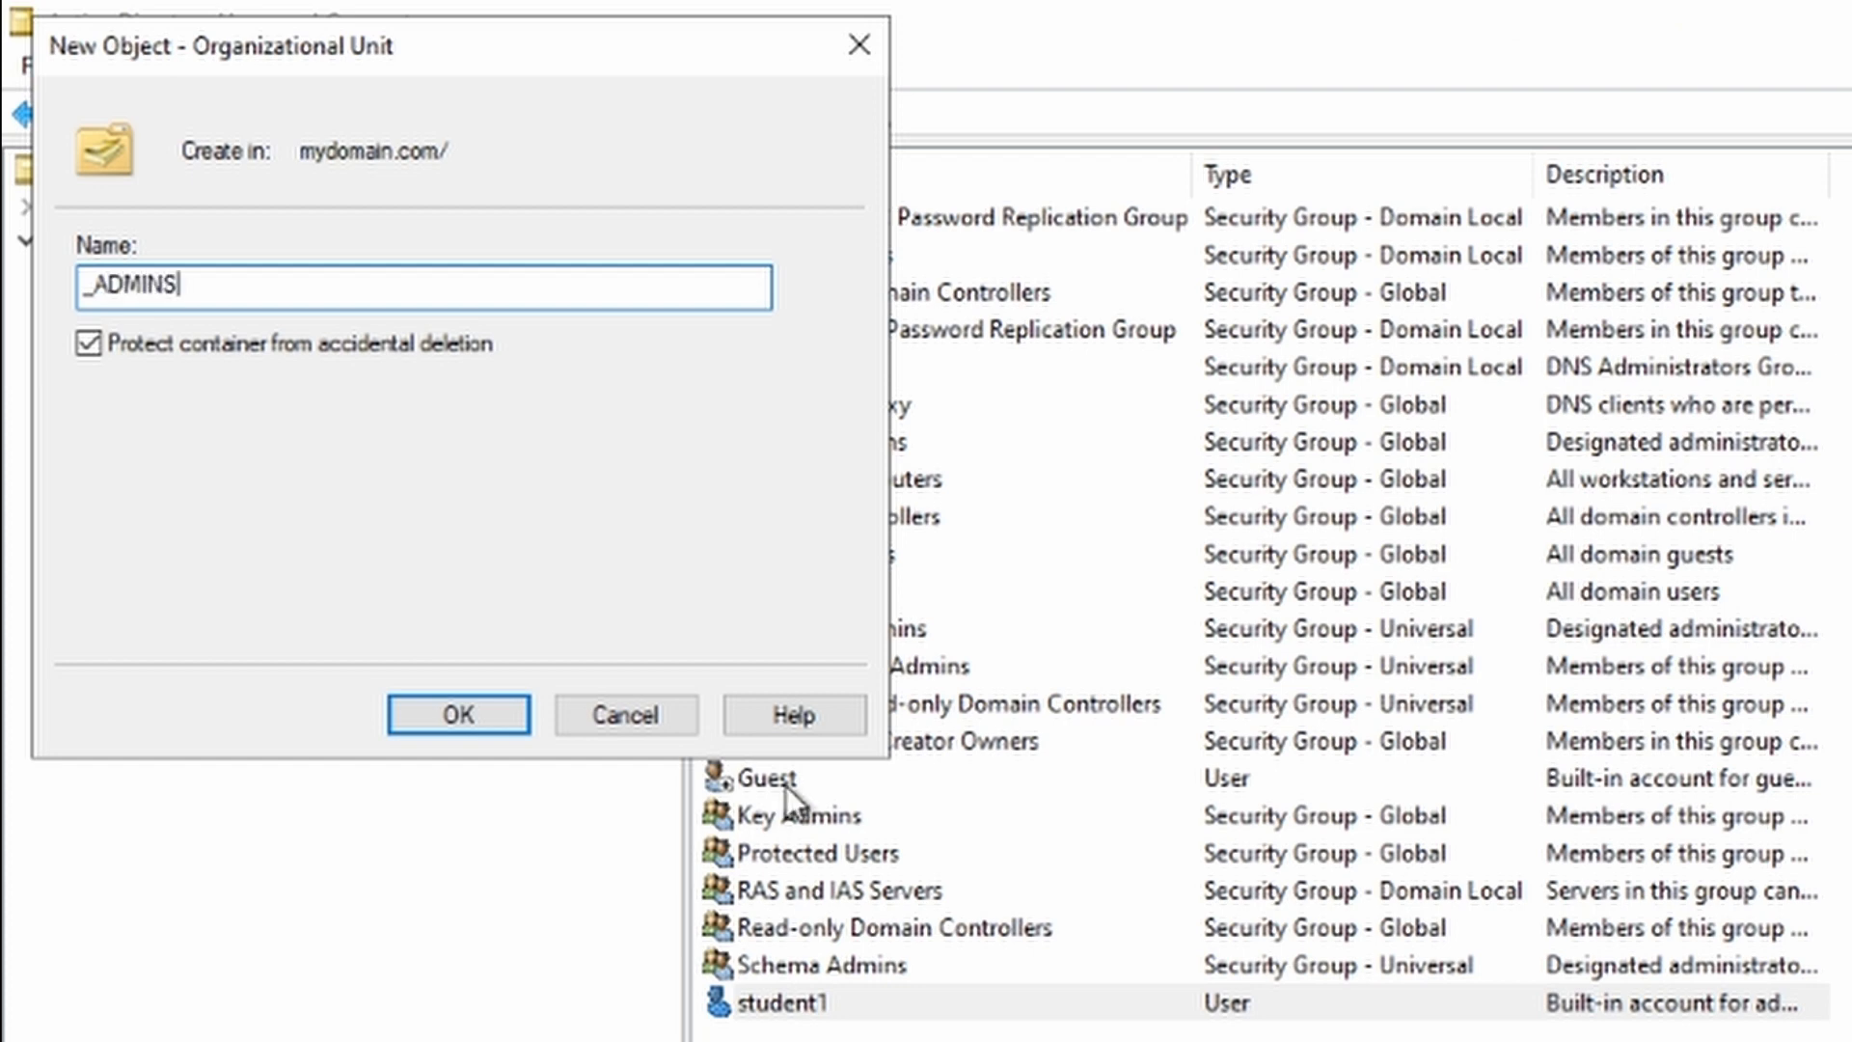
left_click(471, 714)
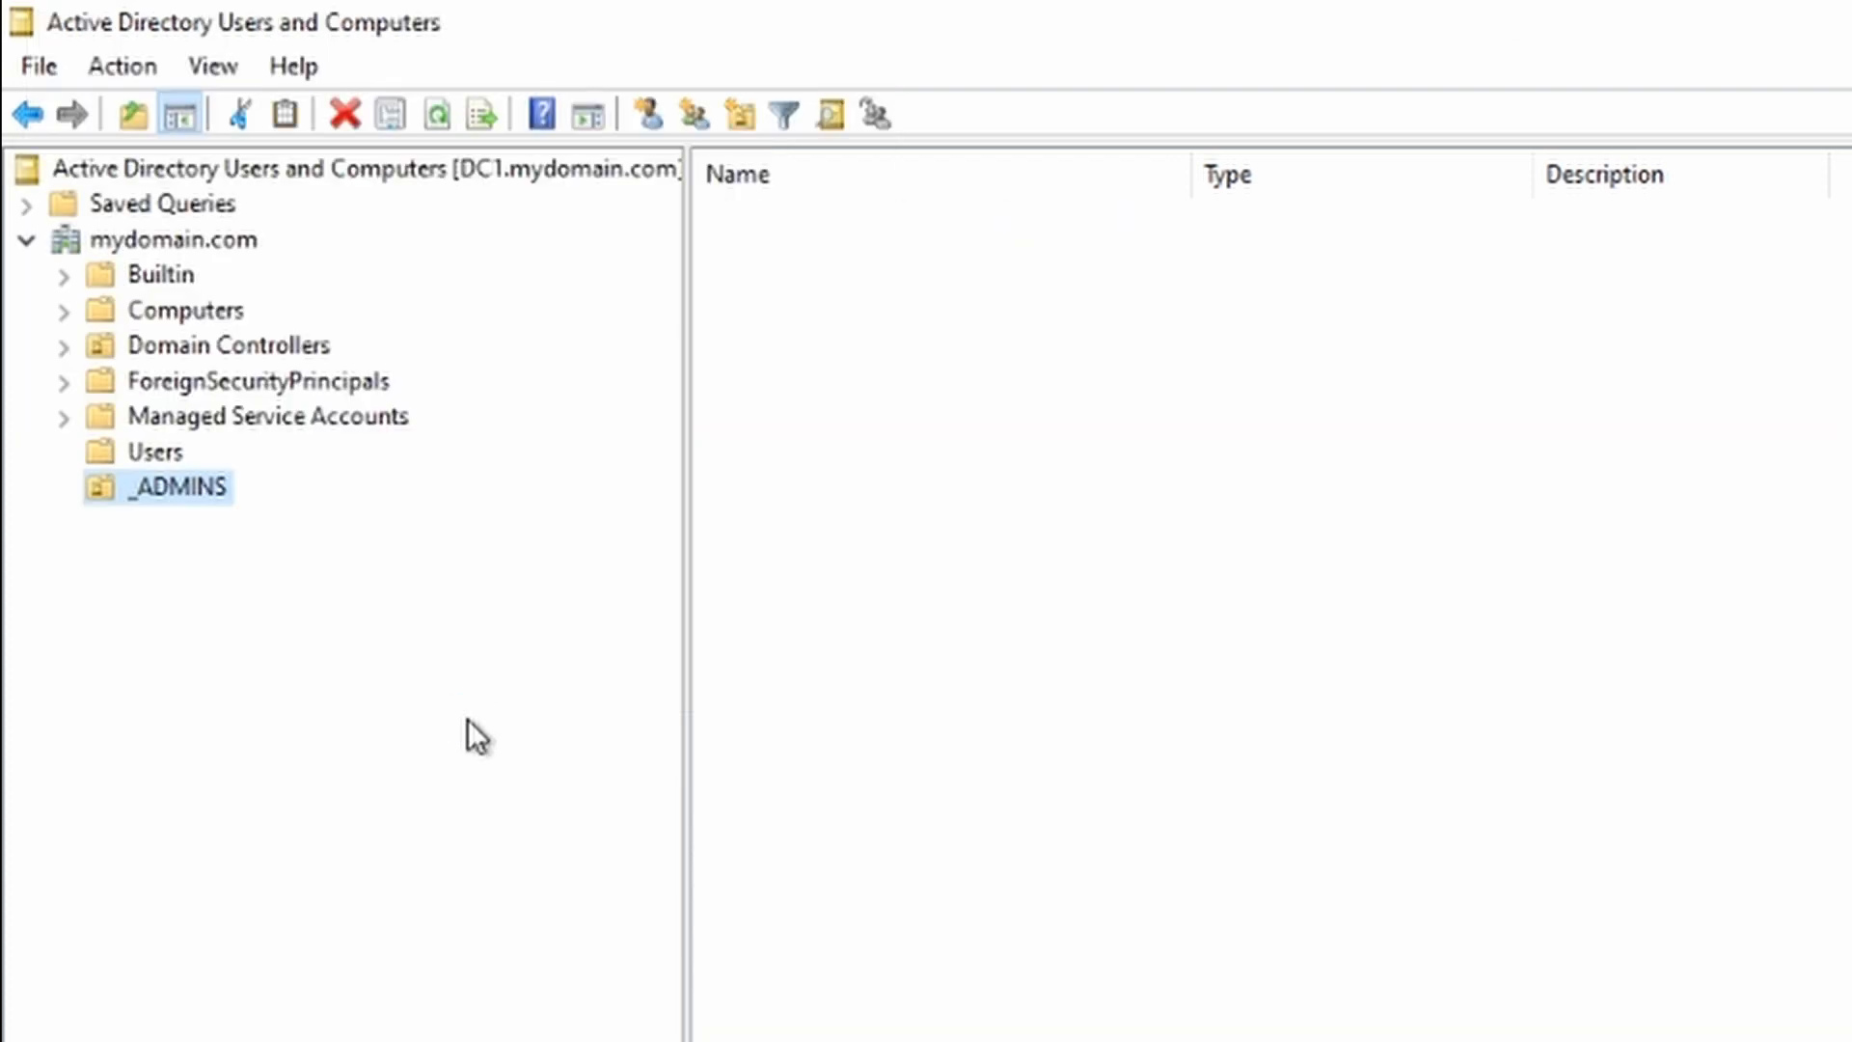
Step: Refresh the mydomain.com tree and open the empty _ADMINS unit
right_click(207, 241)
left_click(343, 654)
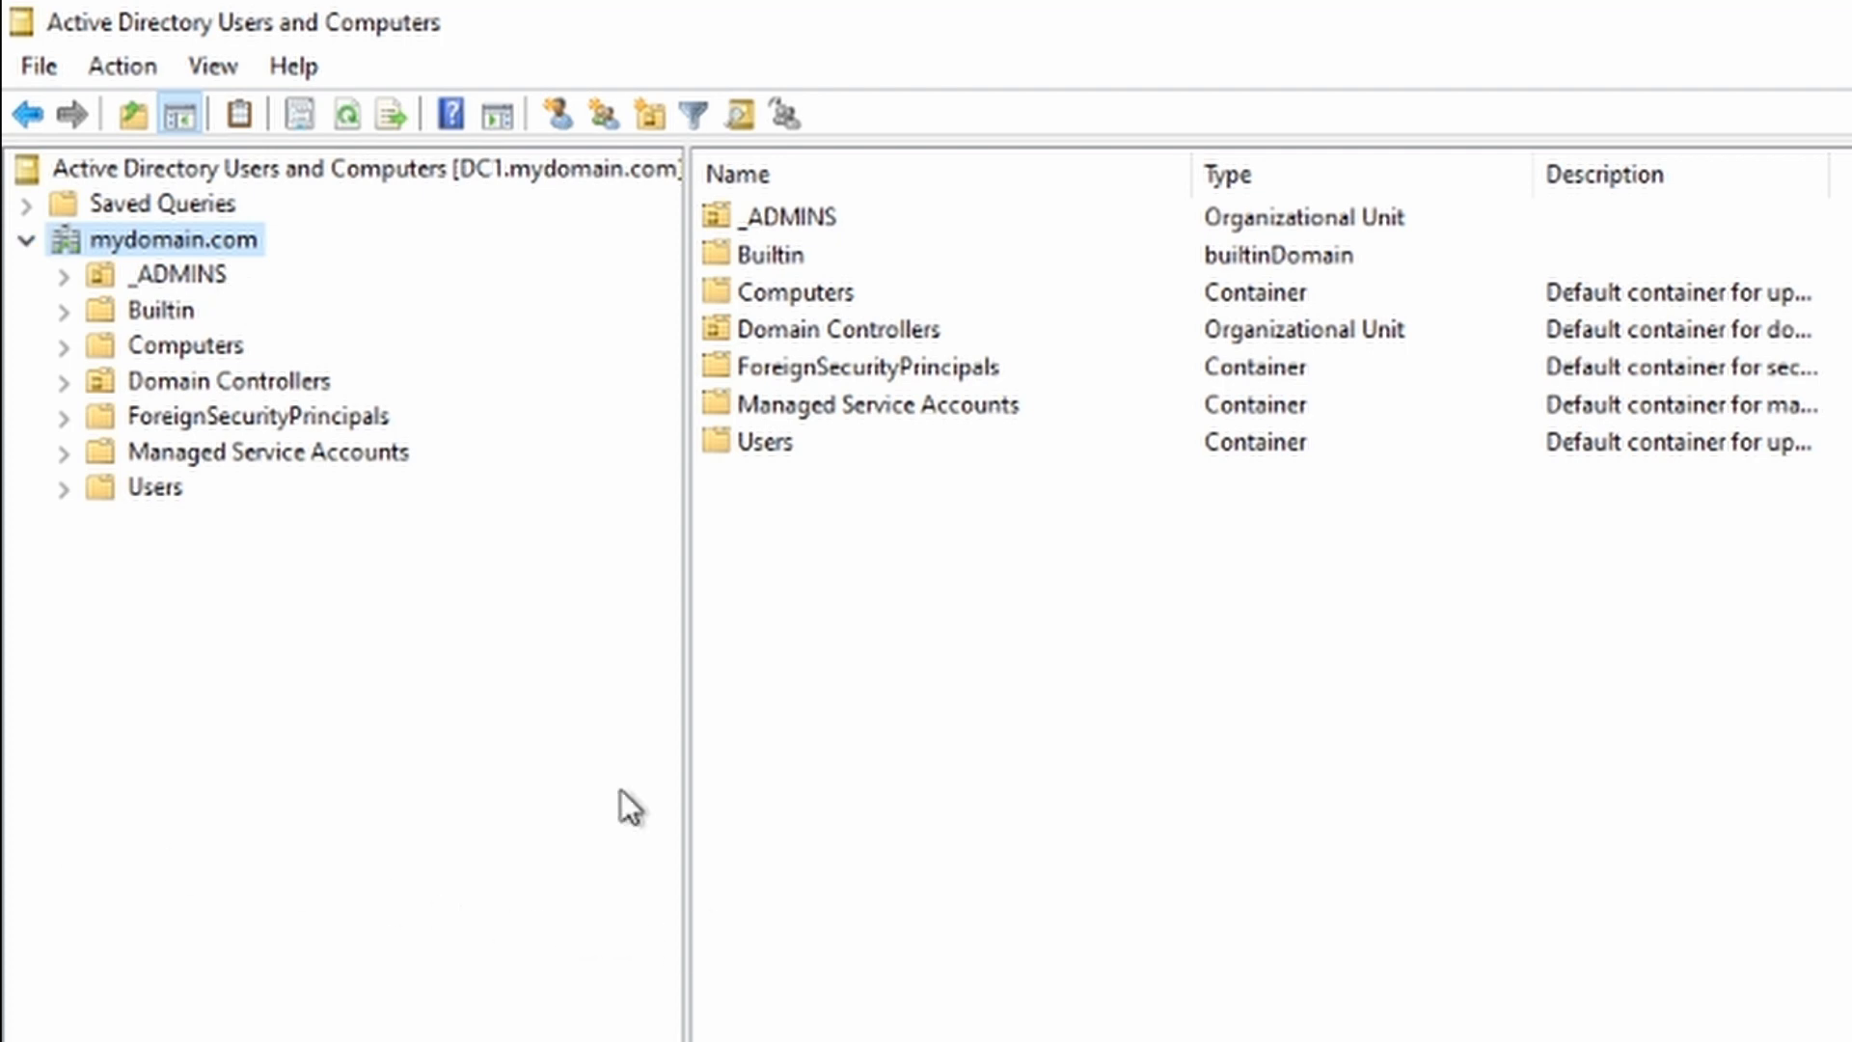
left_click(155, 274)
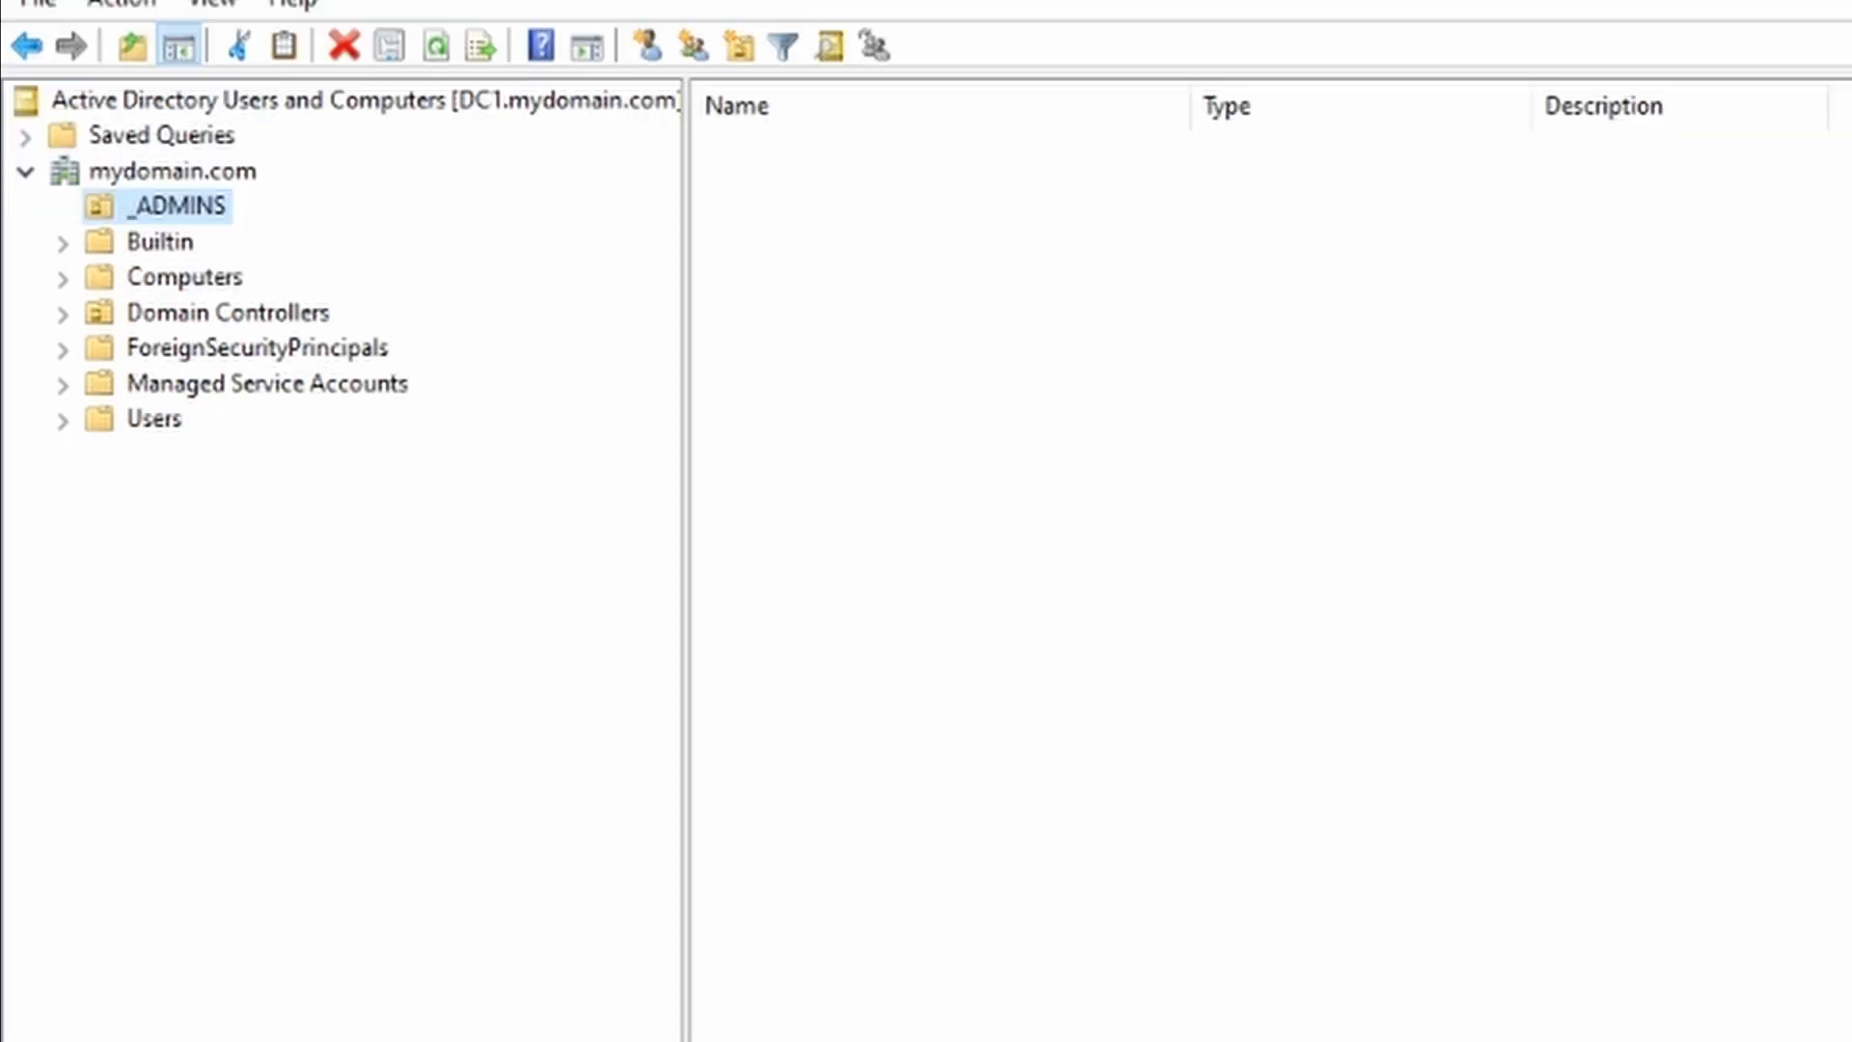
Step: Start a new user in _ADMINS with the admin's first name, last name and an -admin logon name
right_click(1093, 418)
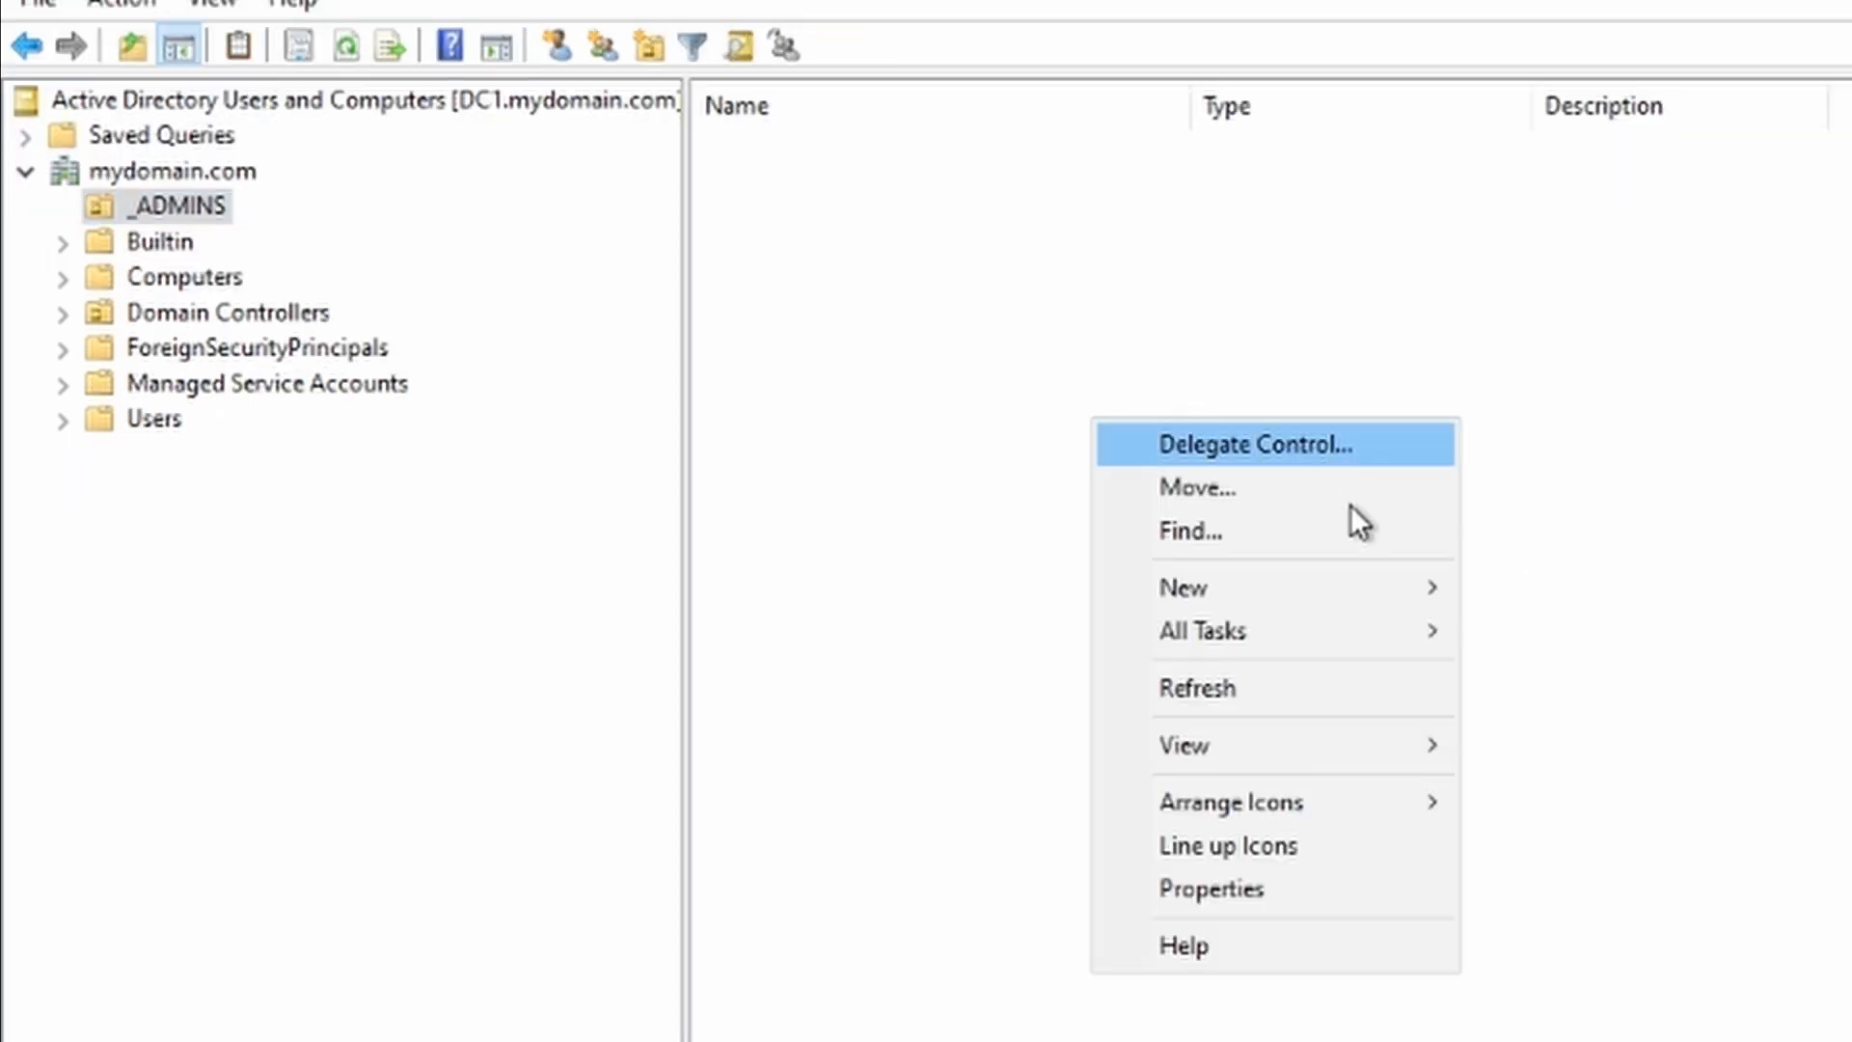
mouse_move(1344, 590)
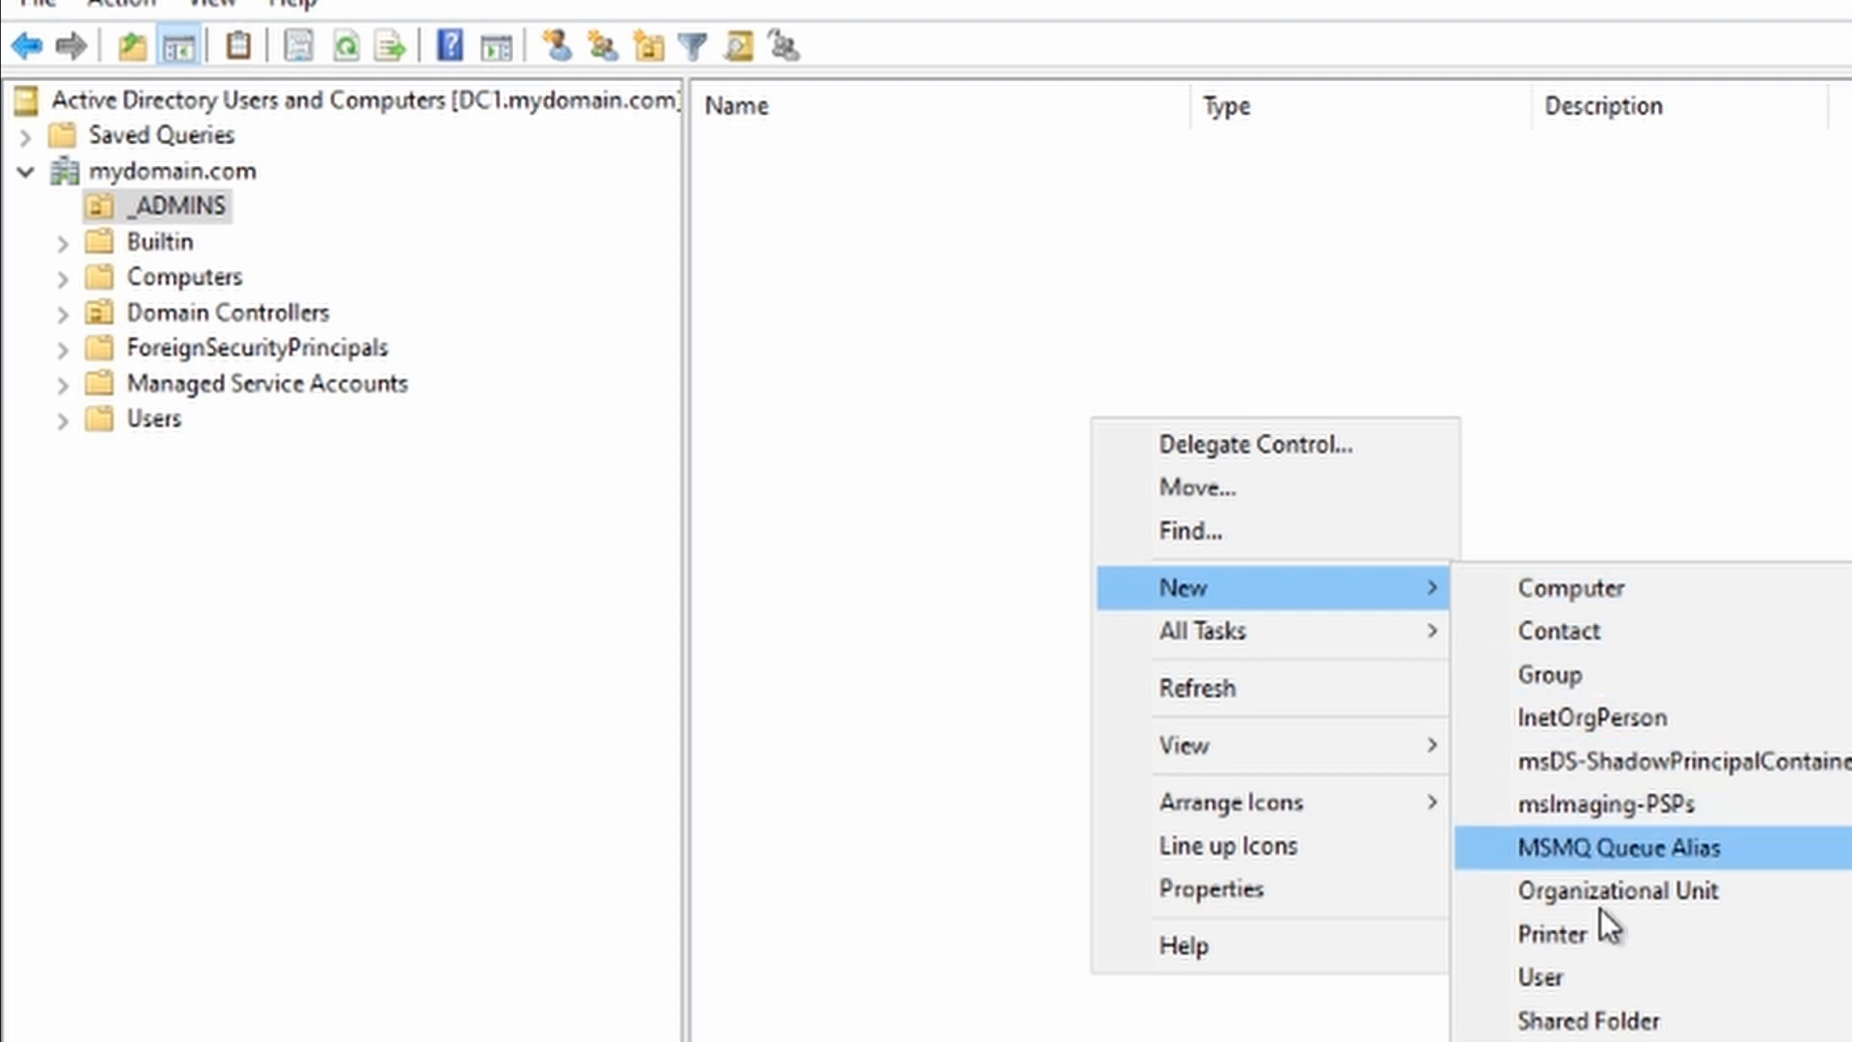
left_click(1573, 977)
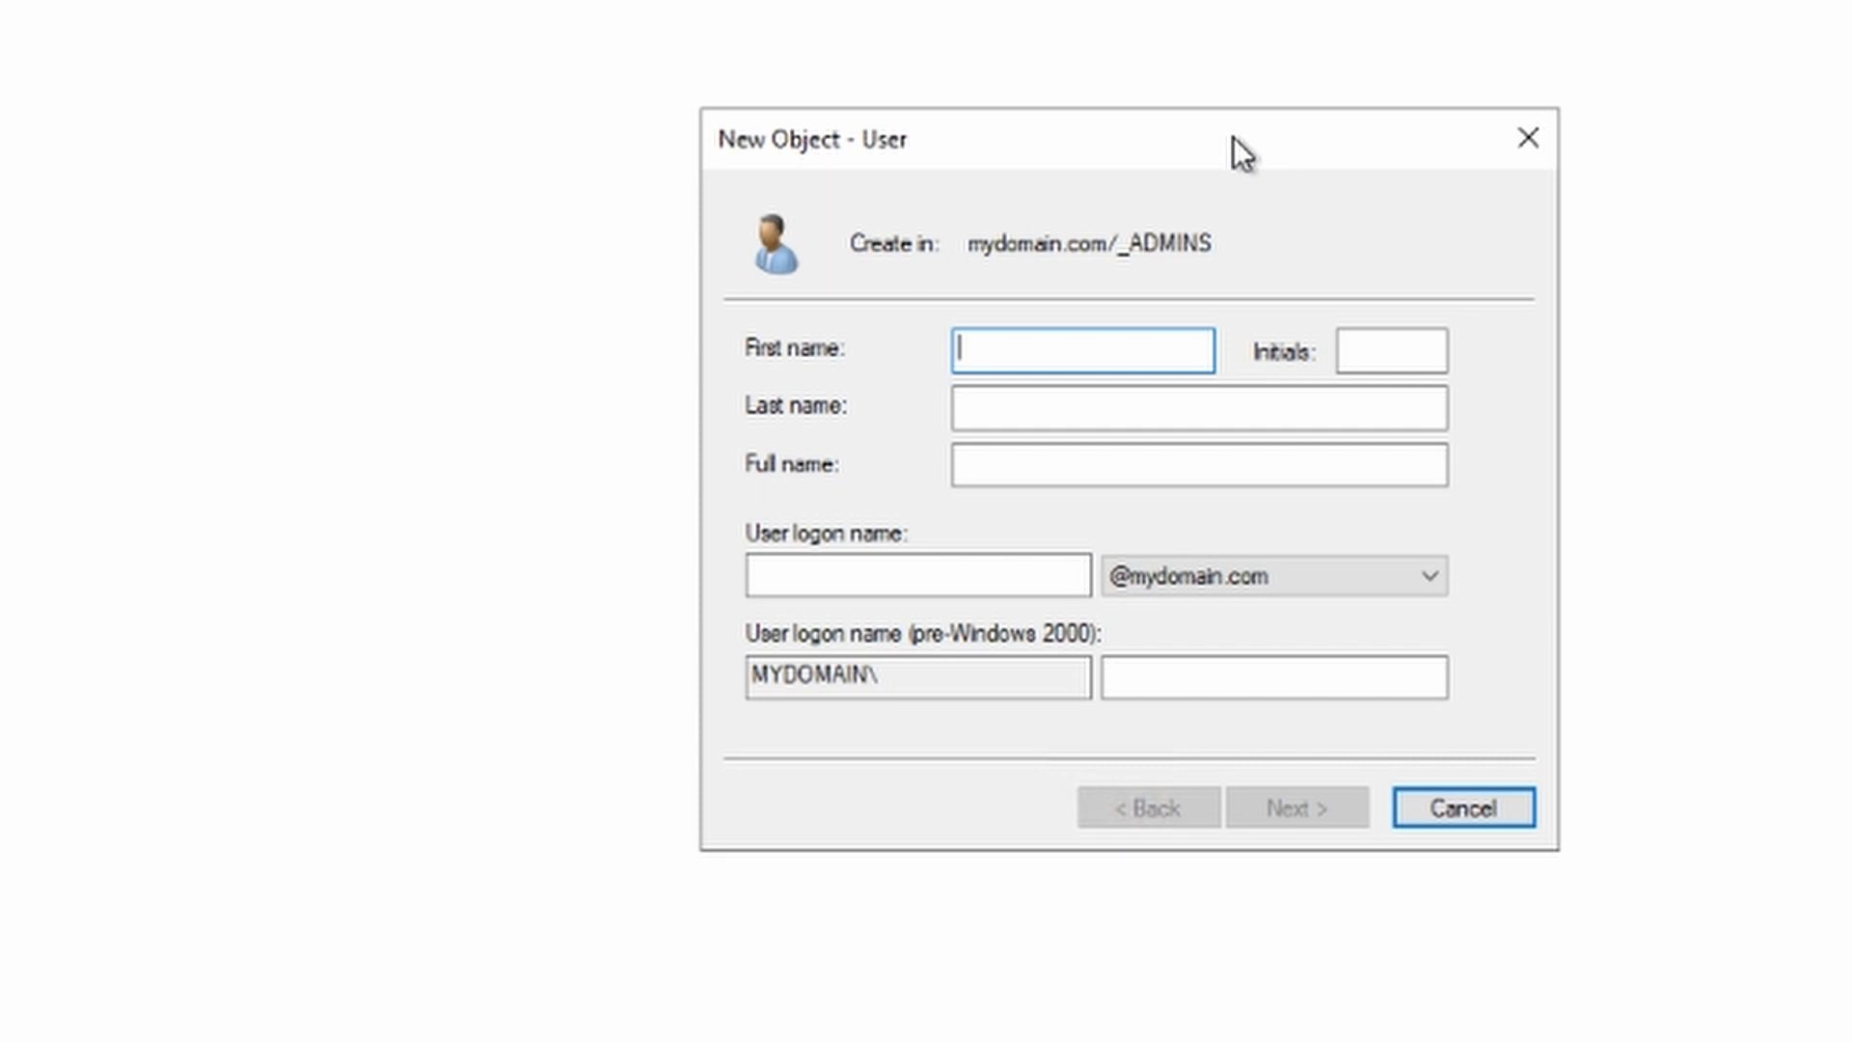
type("JACK")
key("BackSpace")
key("BackSpace")
key("BackSpace")
key("BackSpace")
type("jack")
key("Tab")
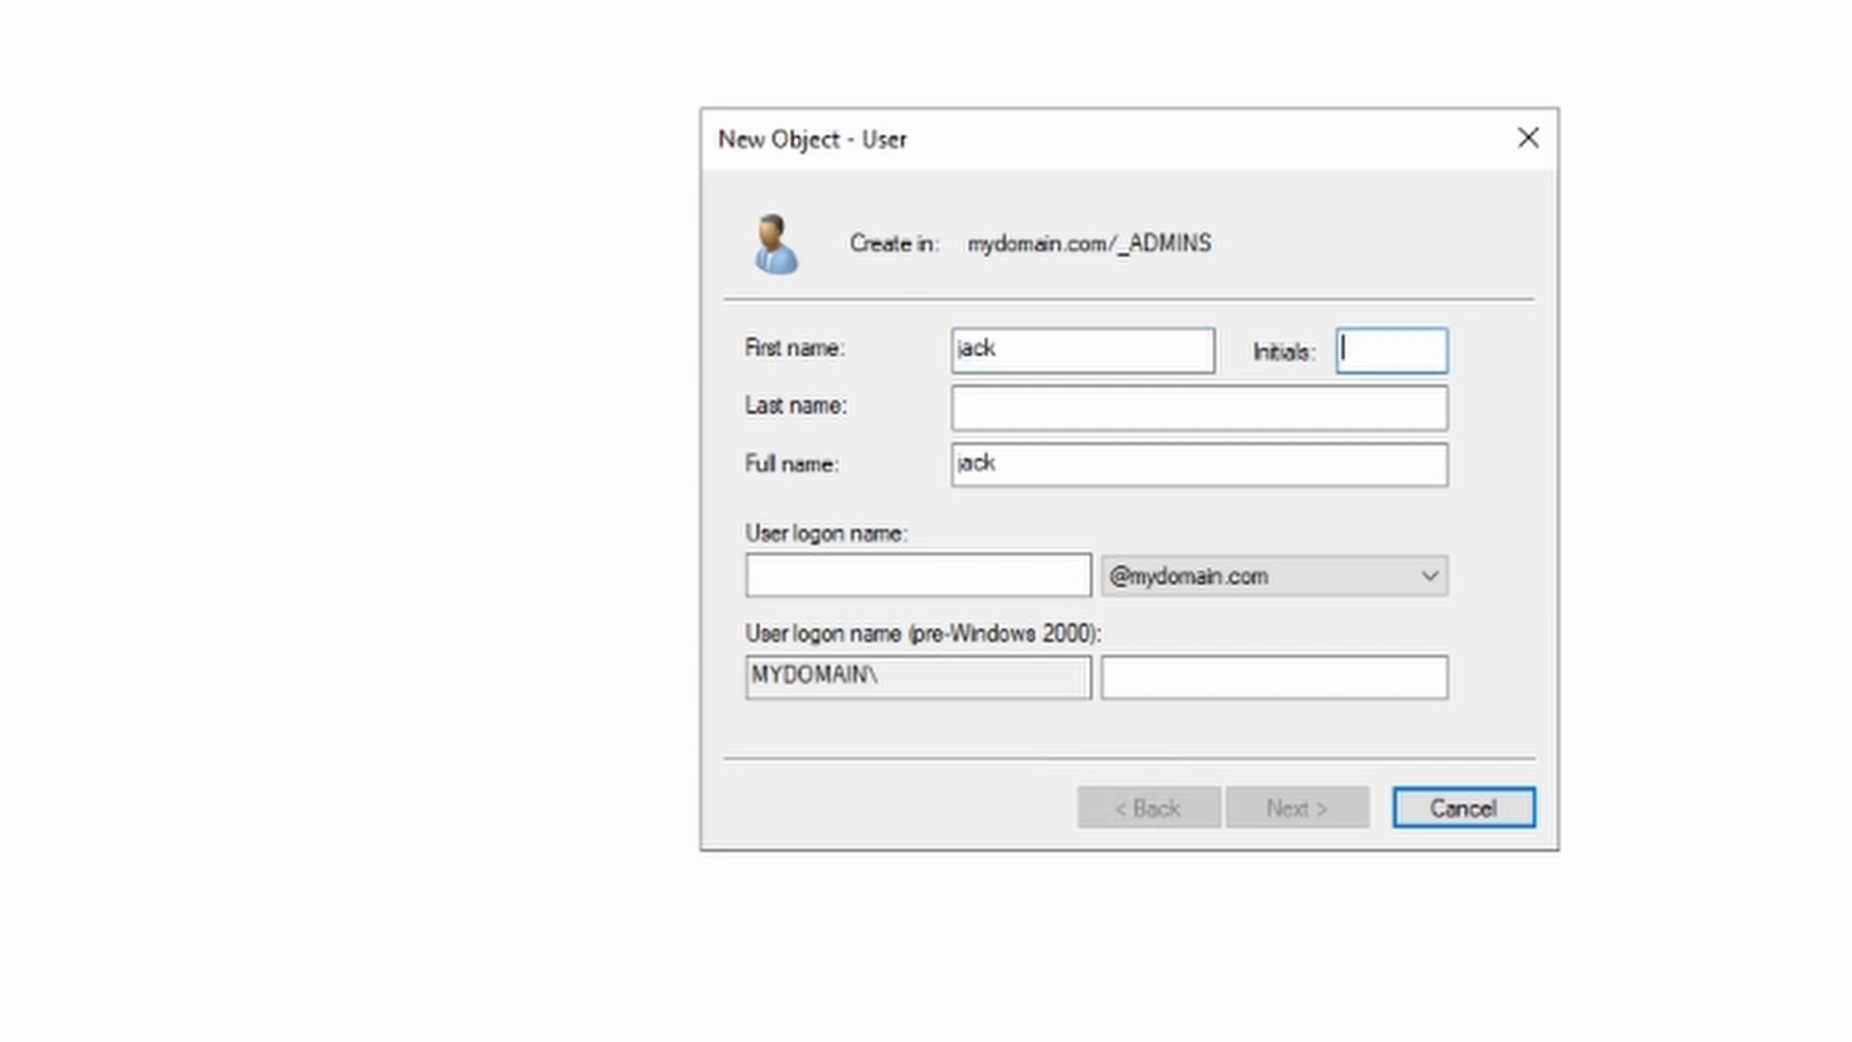
key("Tab")
type("daniels")
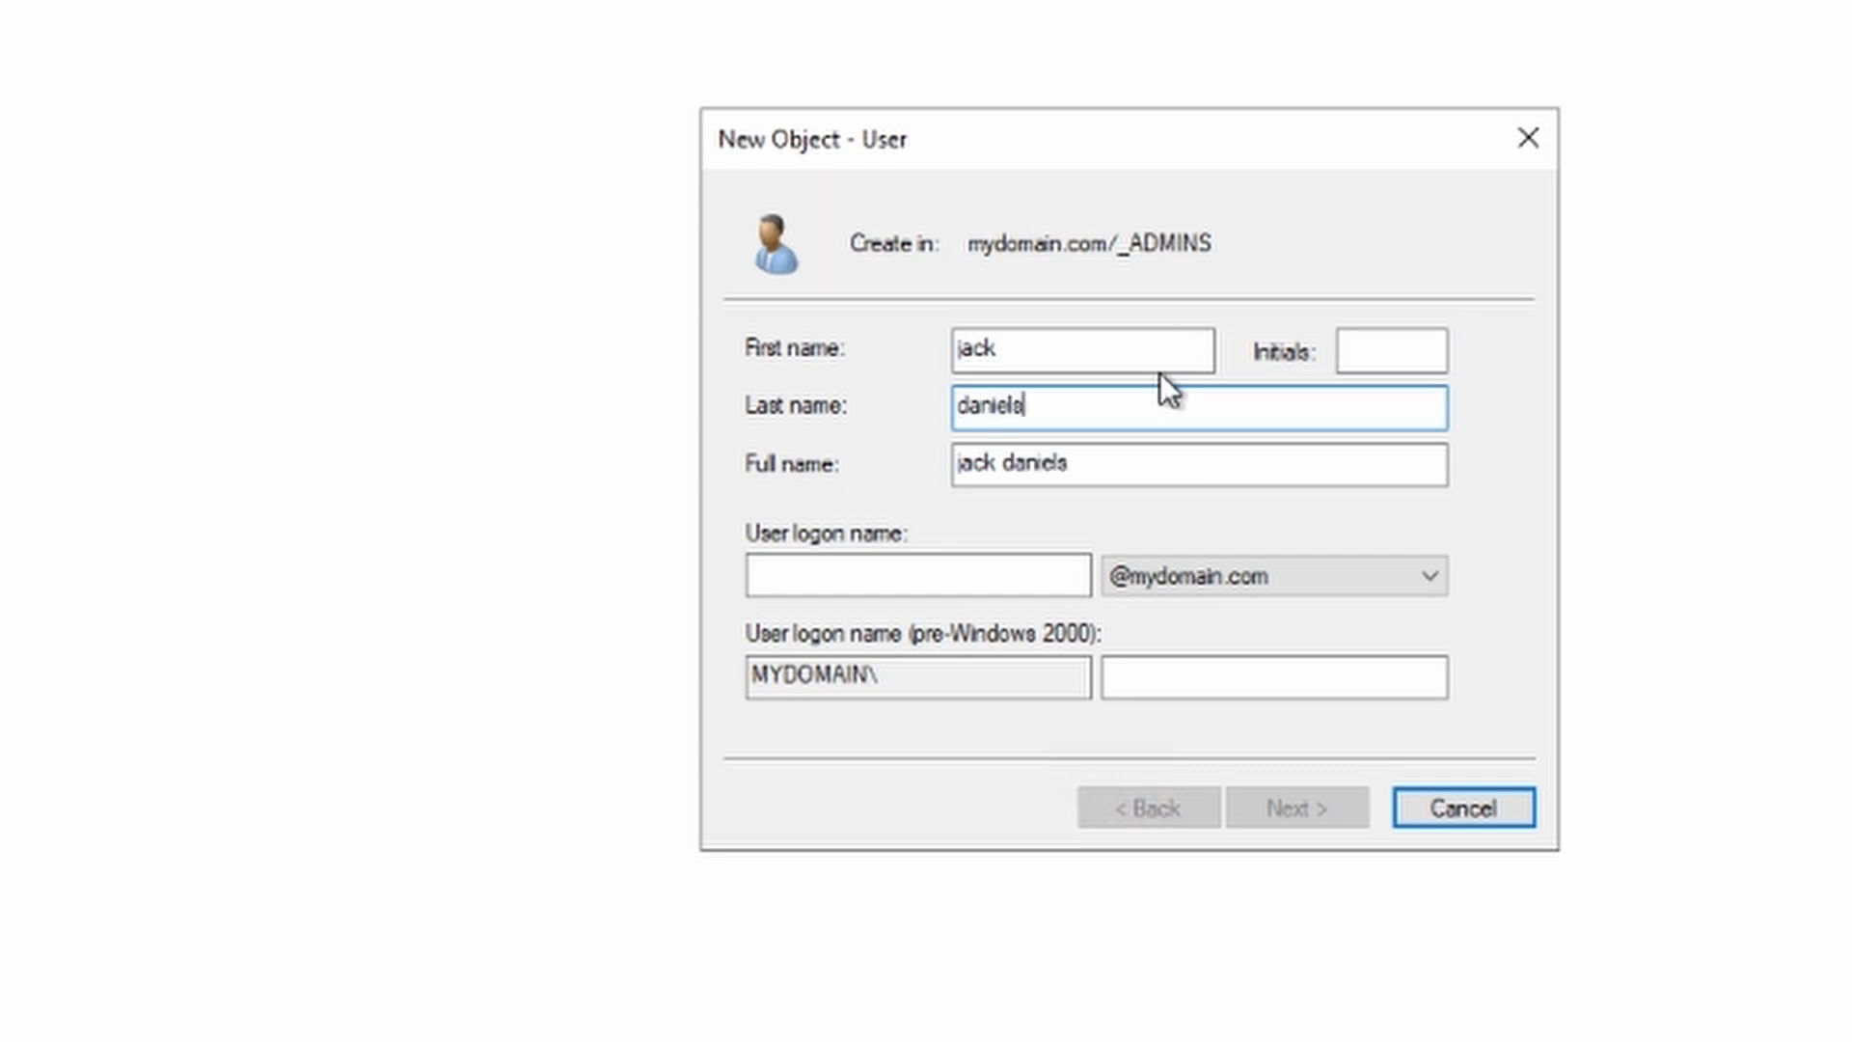
left_click(827, 579)
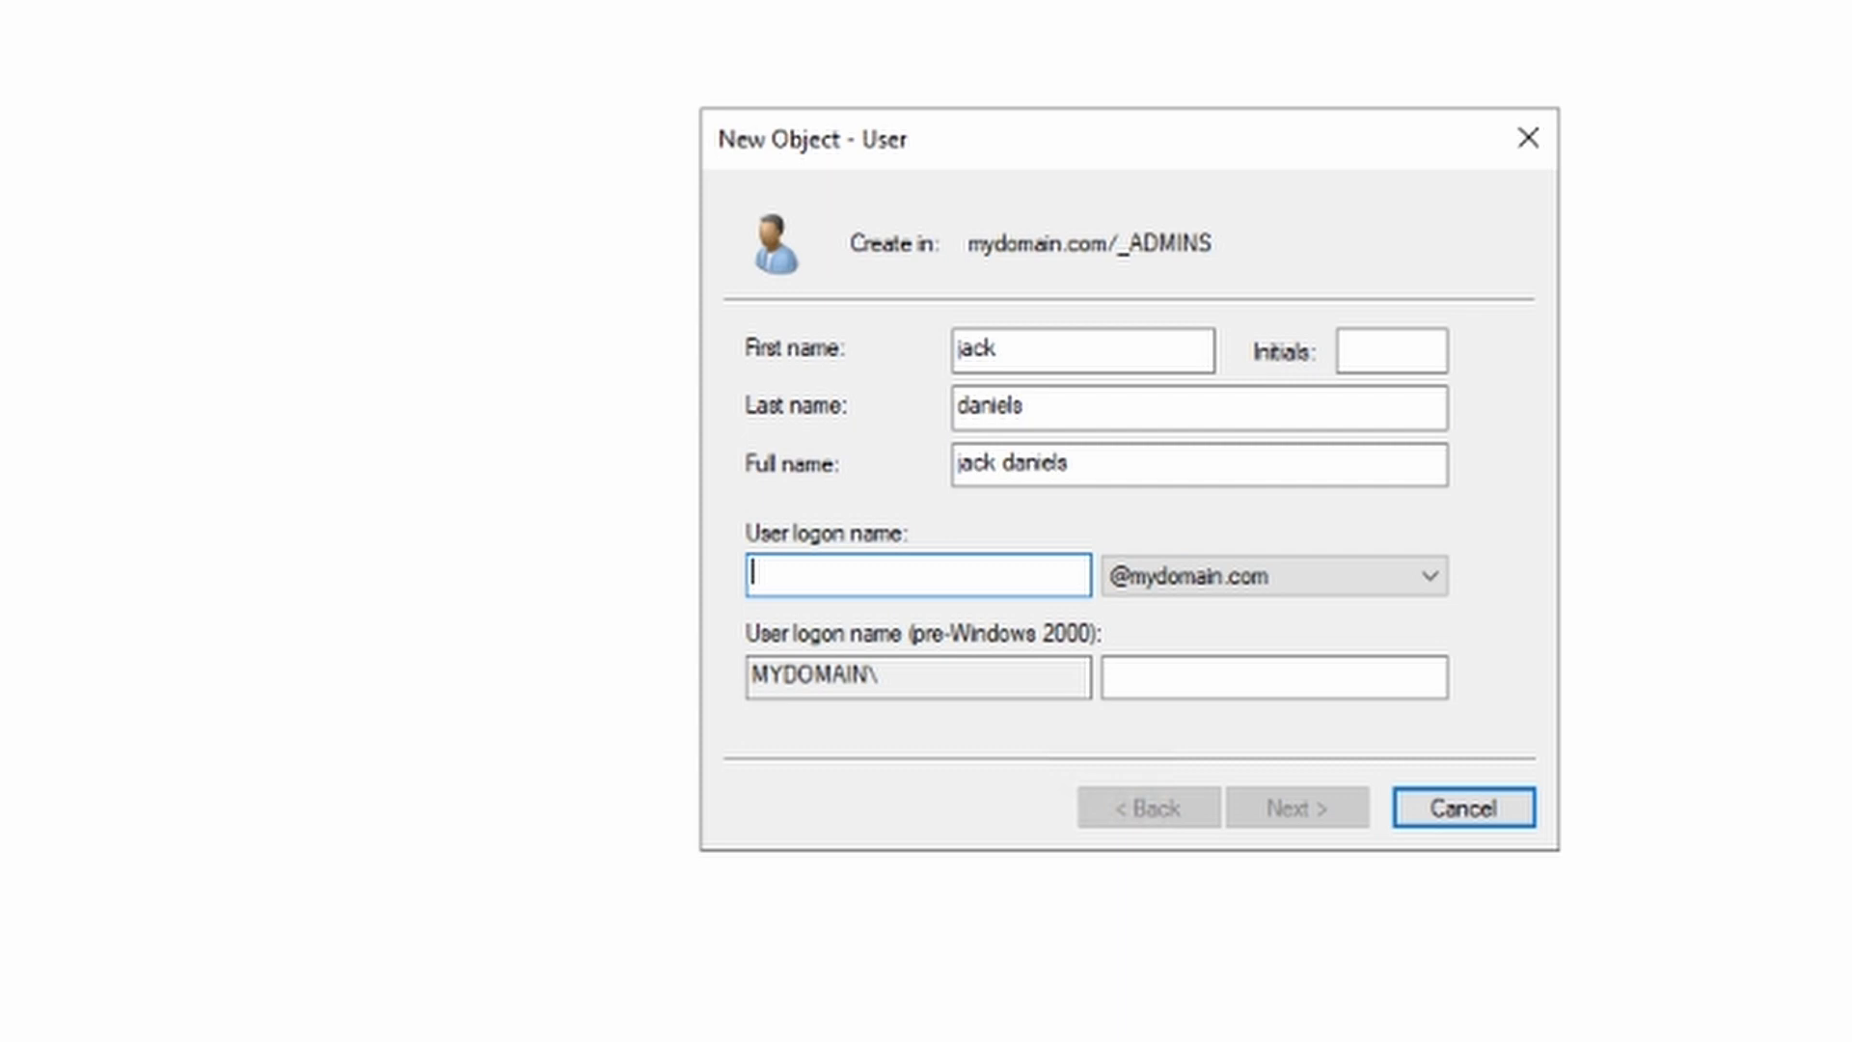
type("jack")
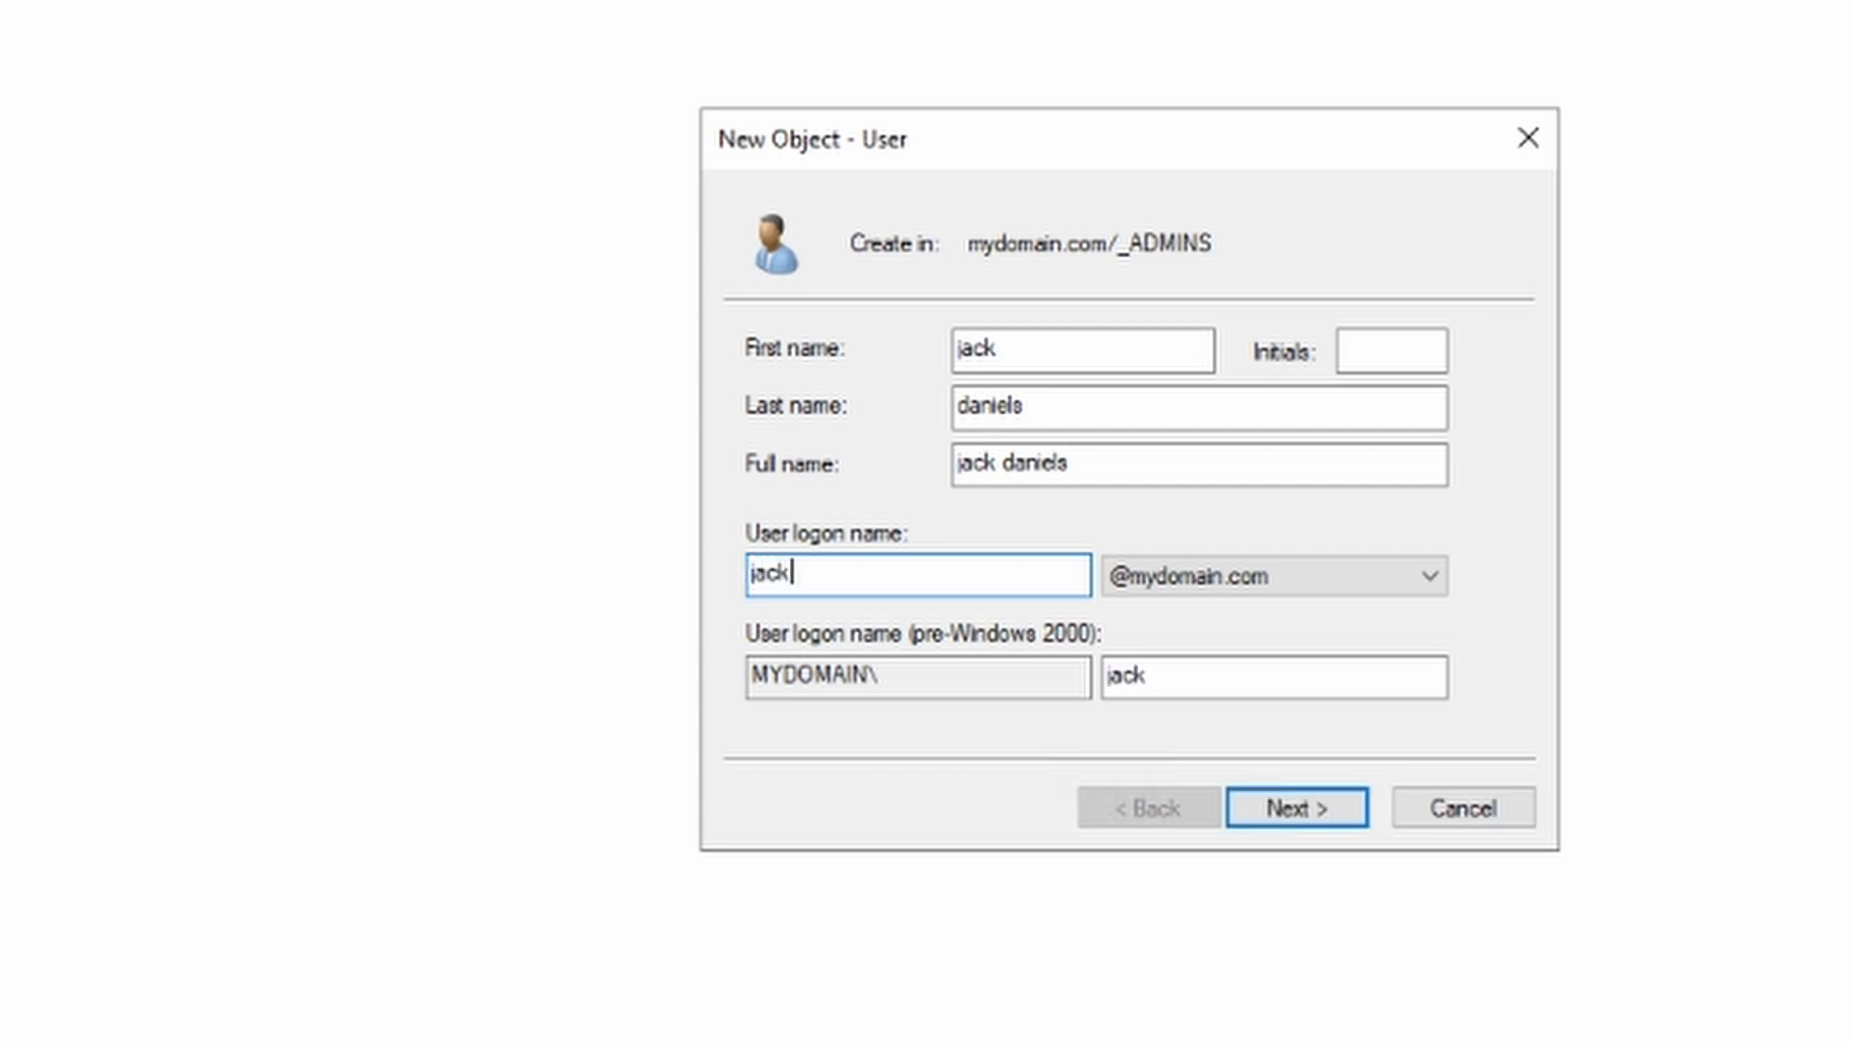
type("_")
key("BackSpace")
type("-admin")
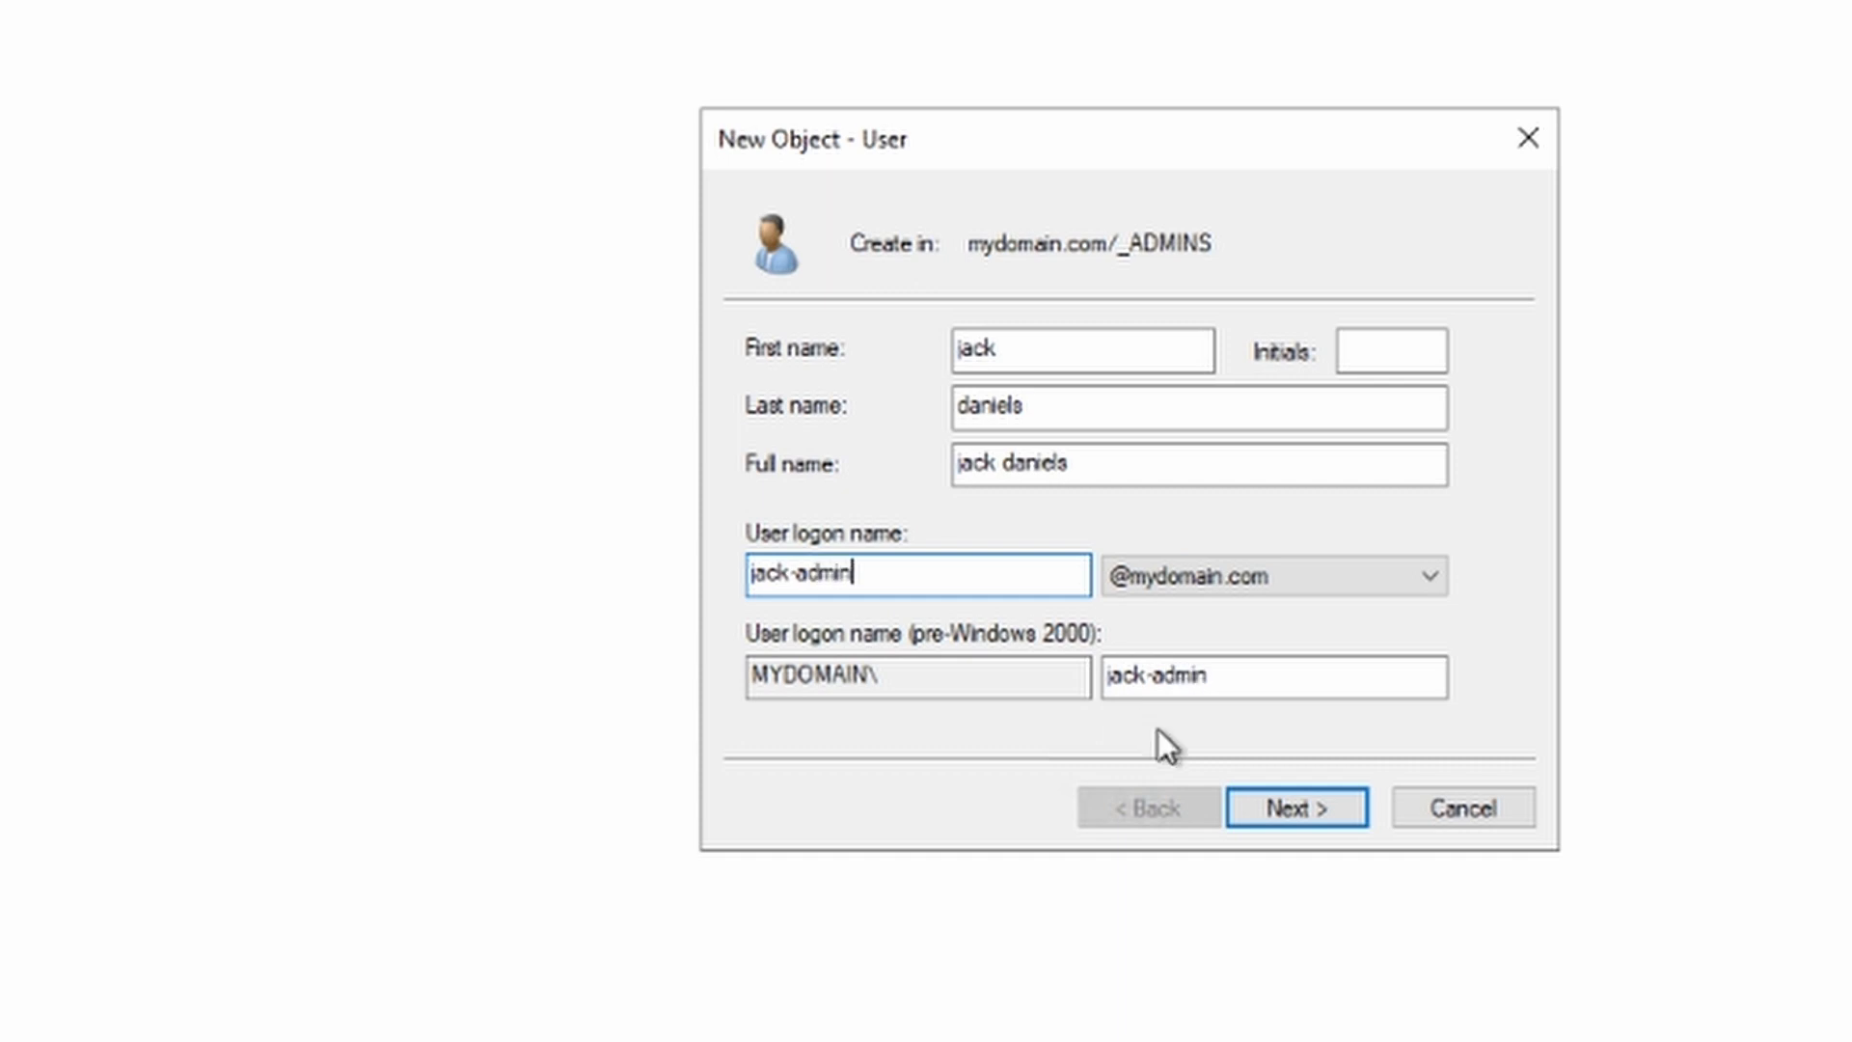
Step: Set the account password with no change at next logon and Password never expires, then finish
left_click(1265, 806)
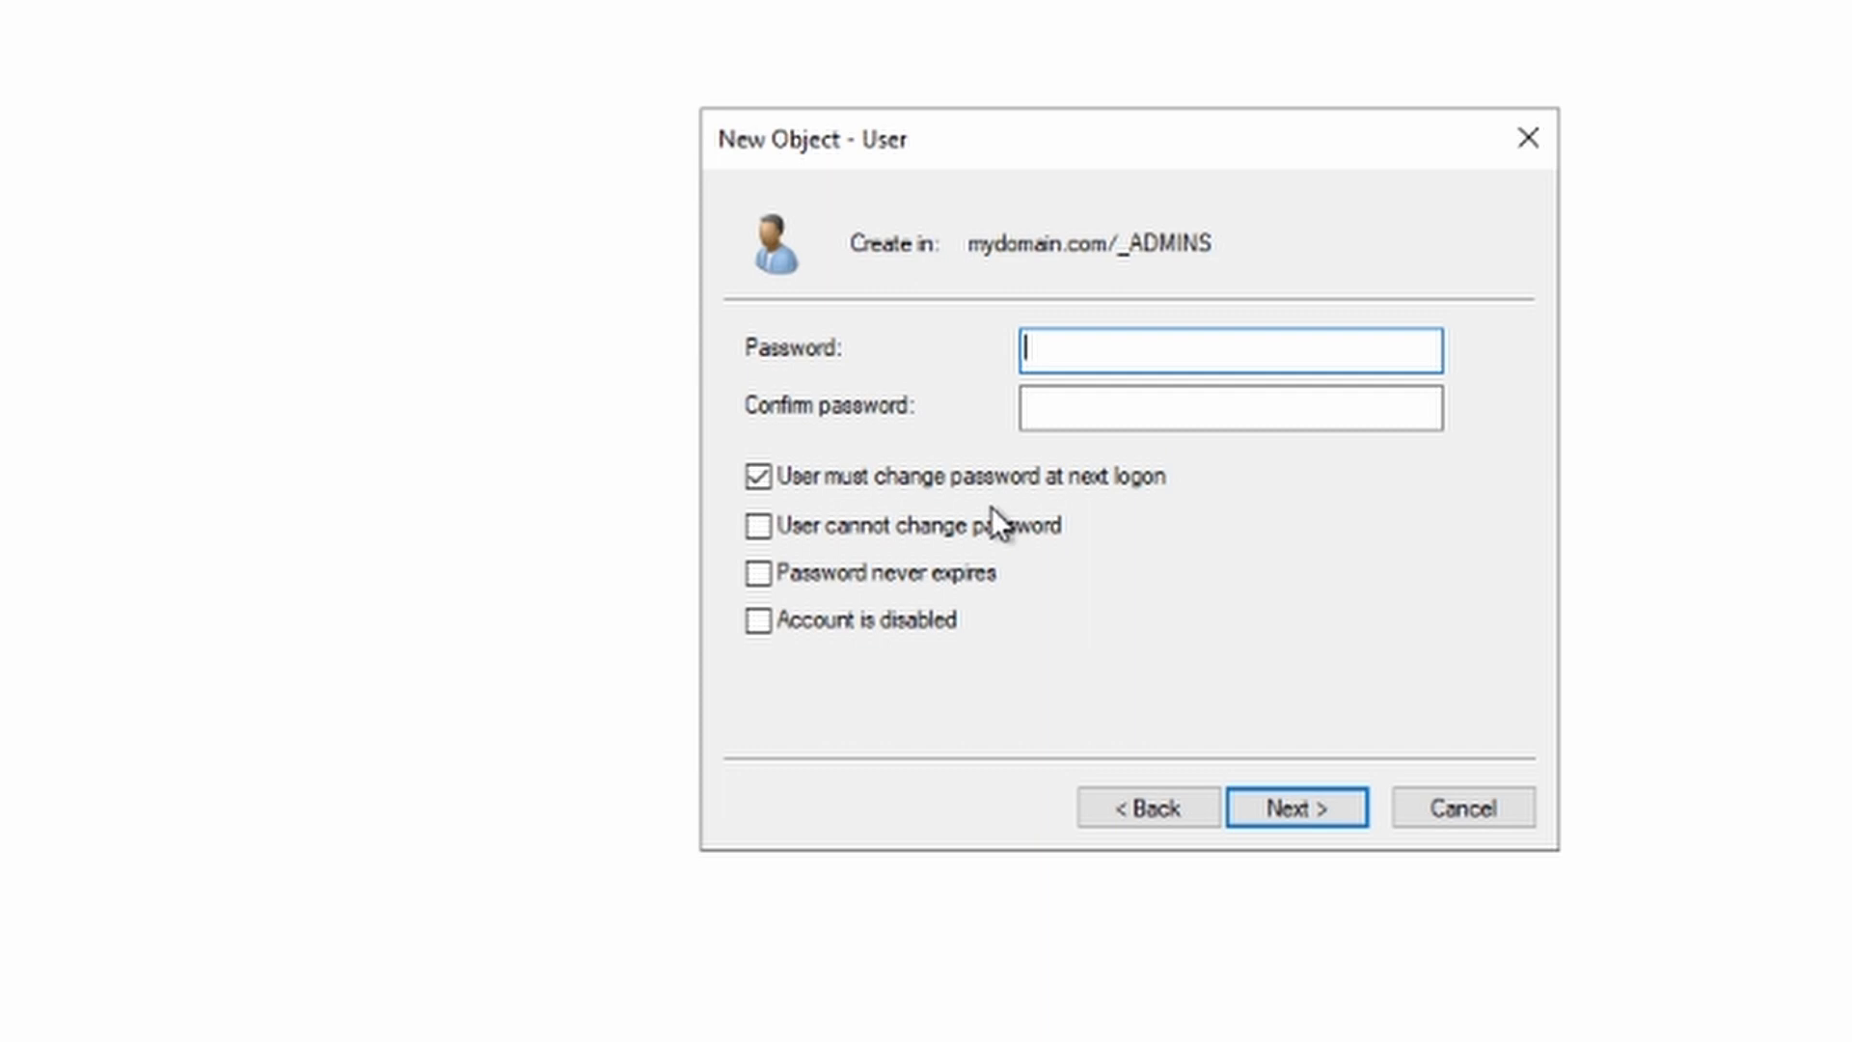
type("*********")
key("Tab")
type("*********")
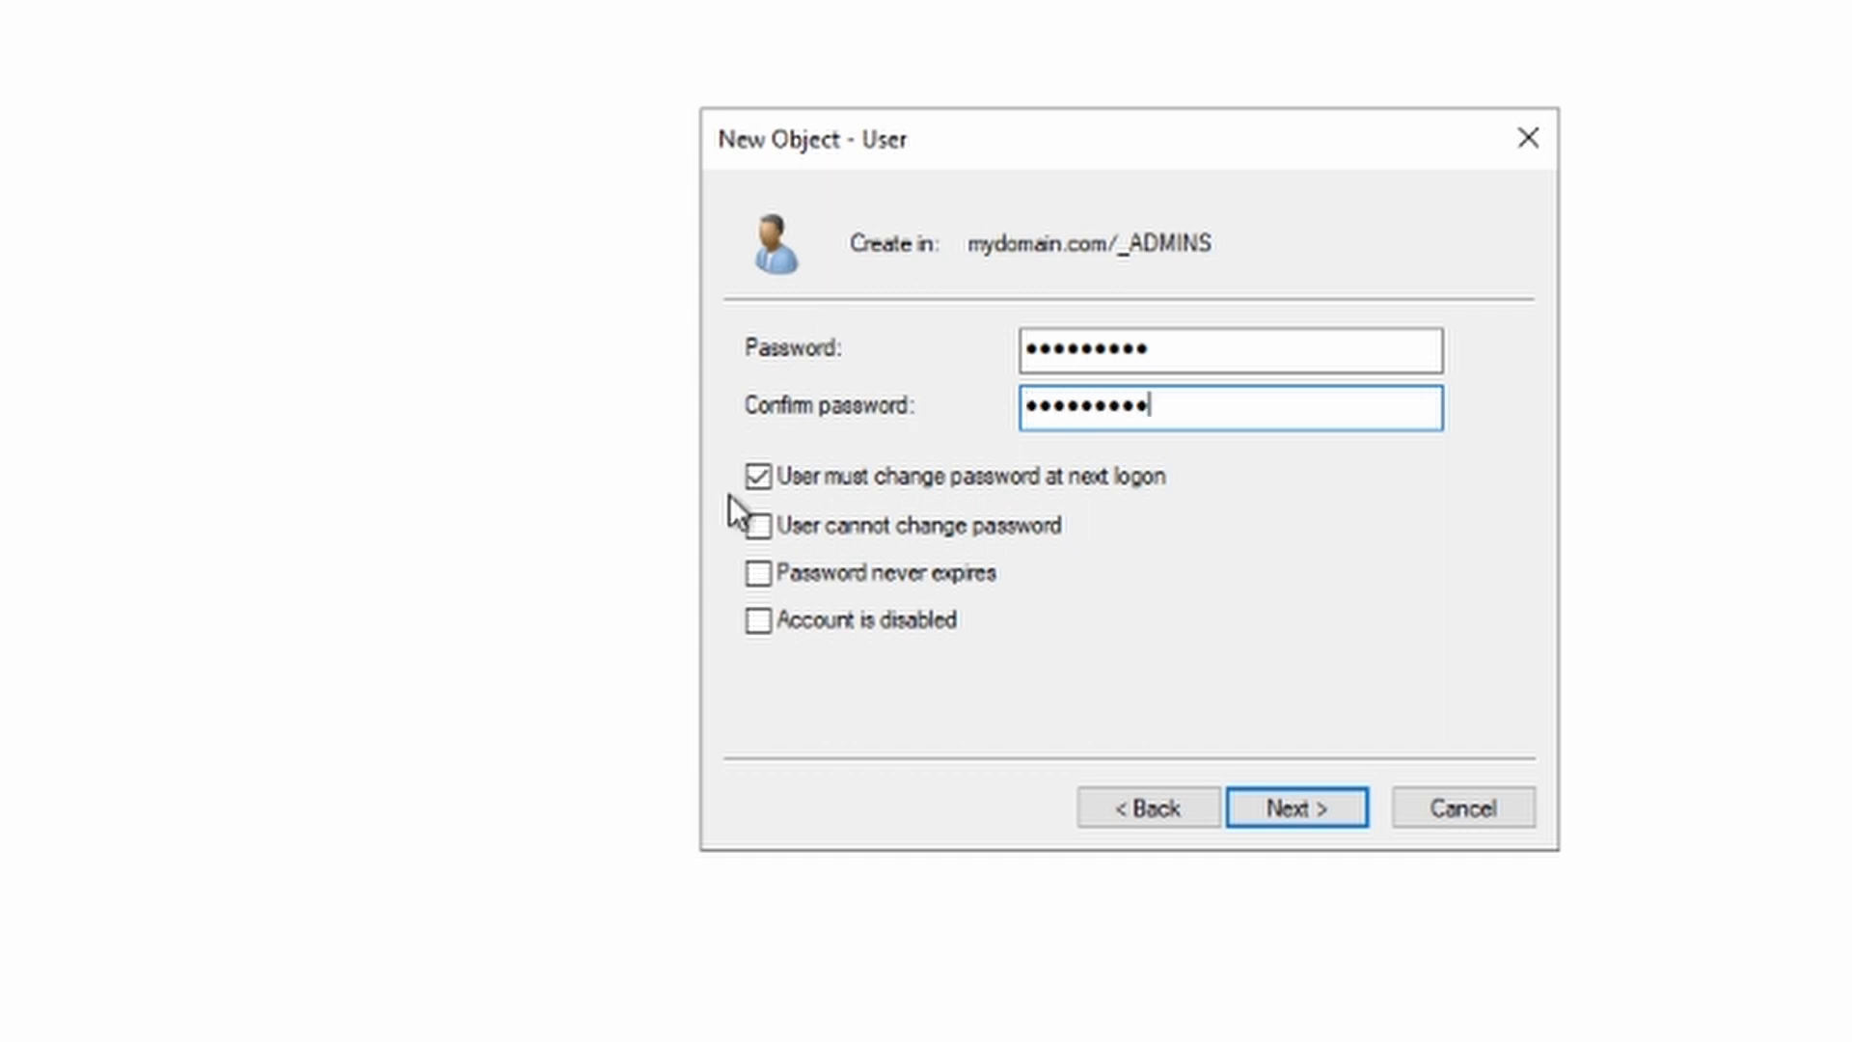
left_click(959, 482)
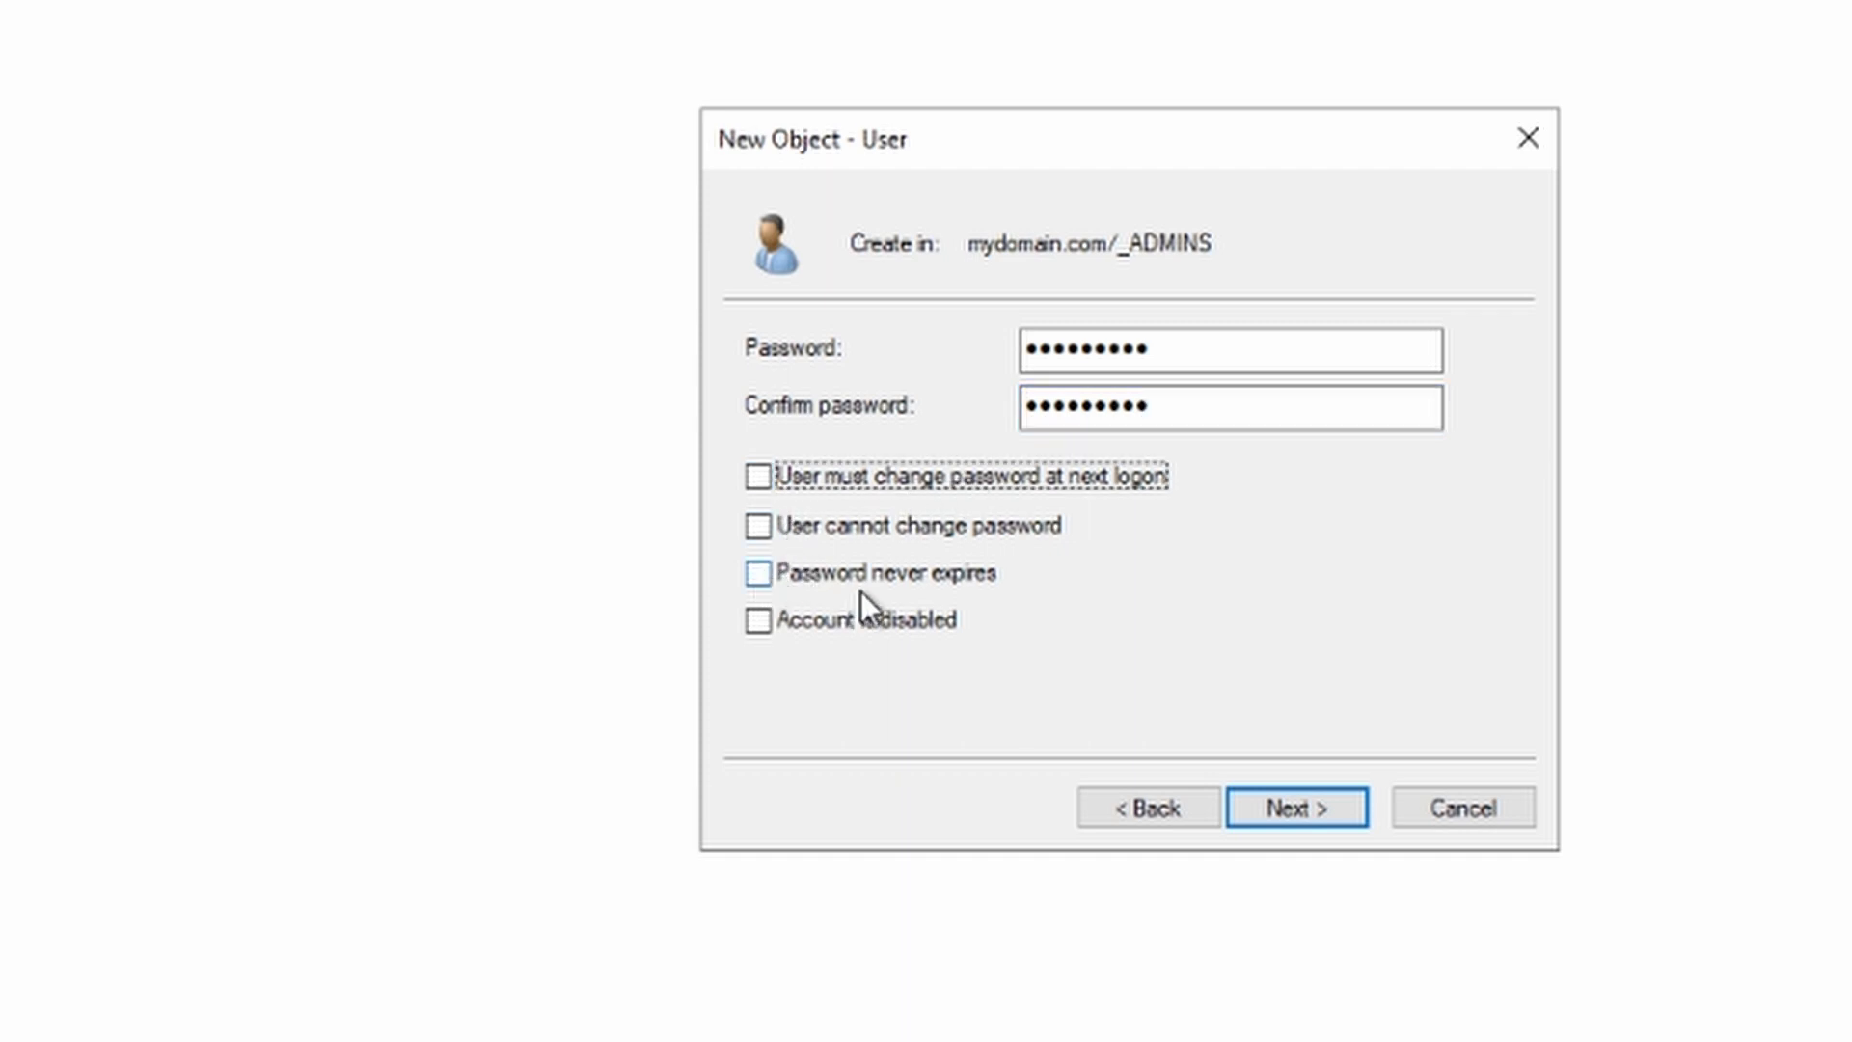
left_click(758, 571)
left_click(1298, 789)
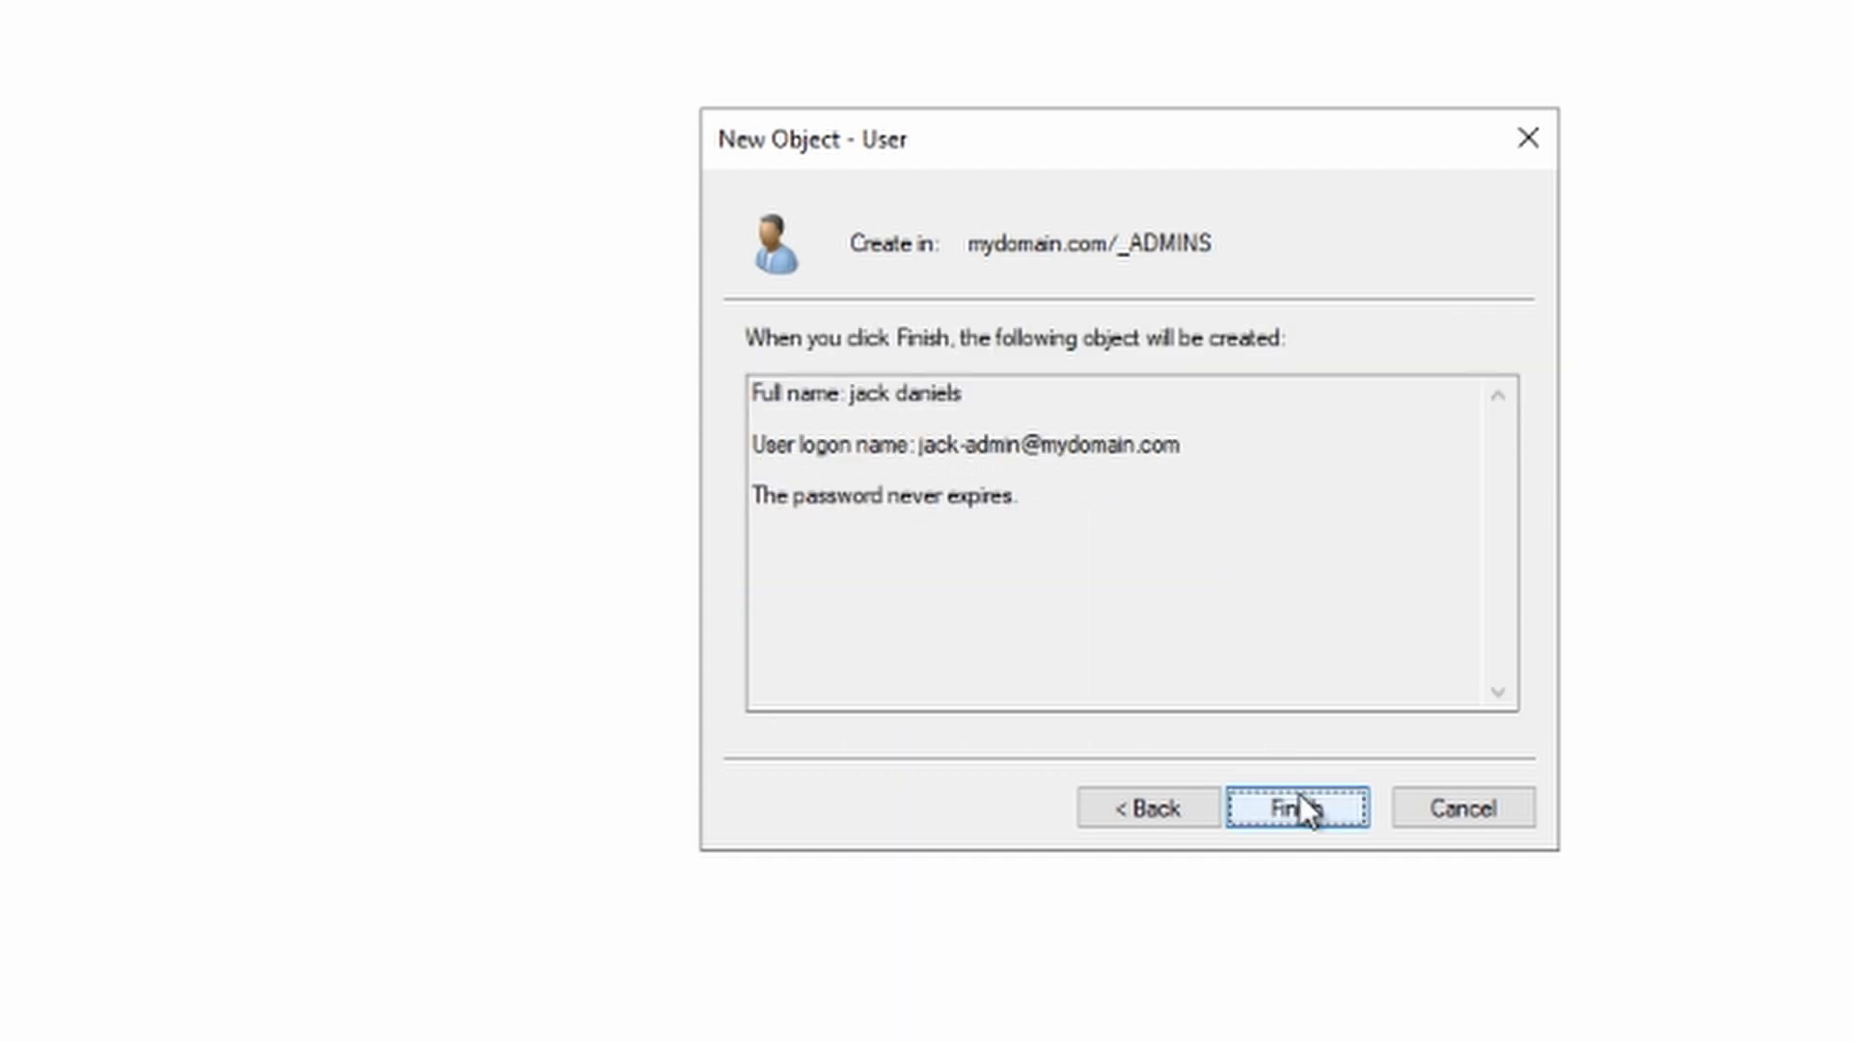
left_click(1333, 816)
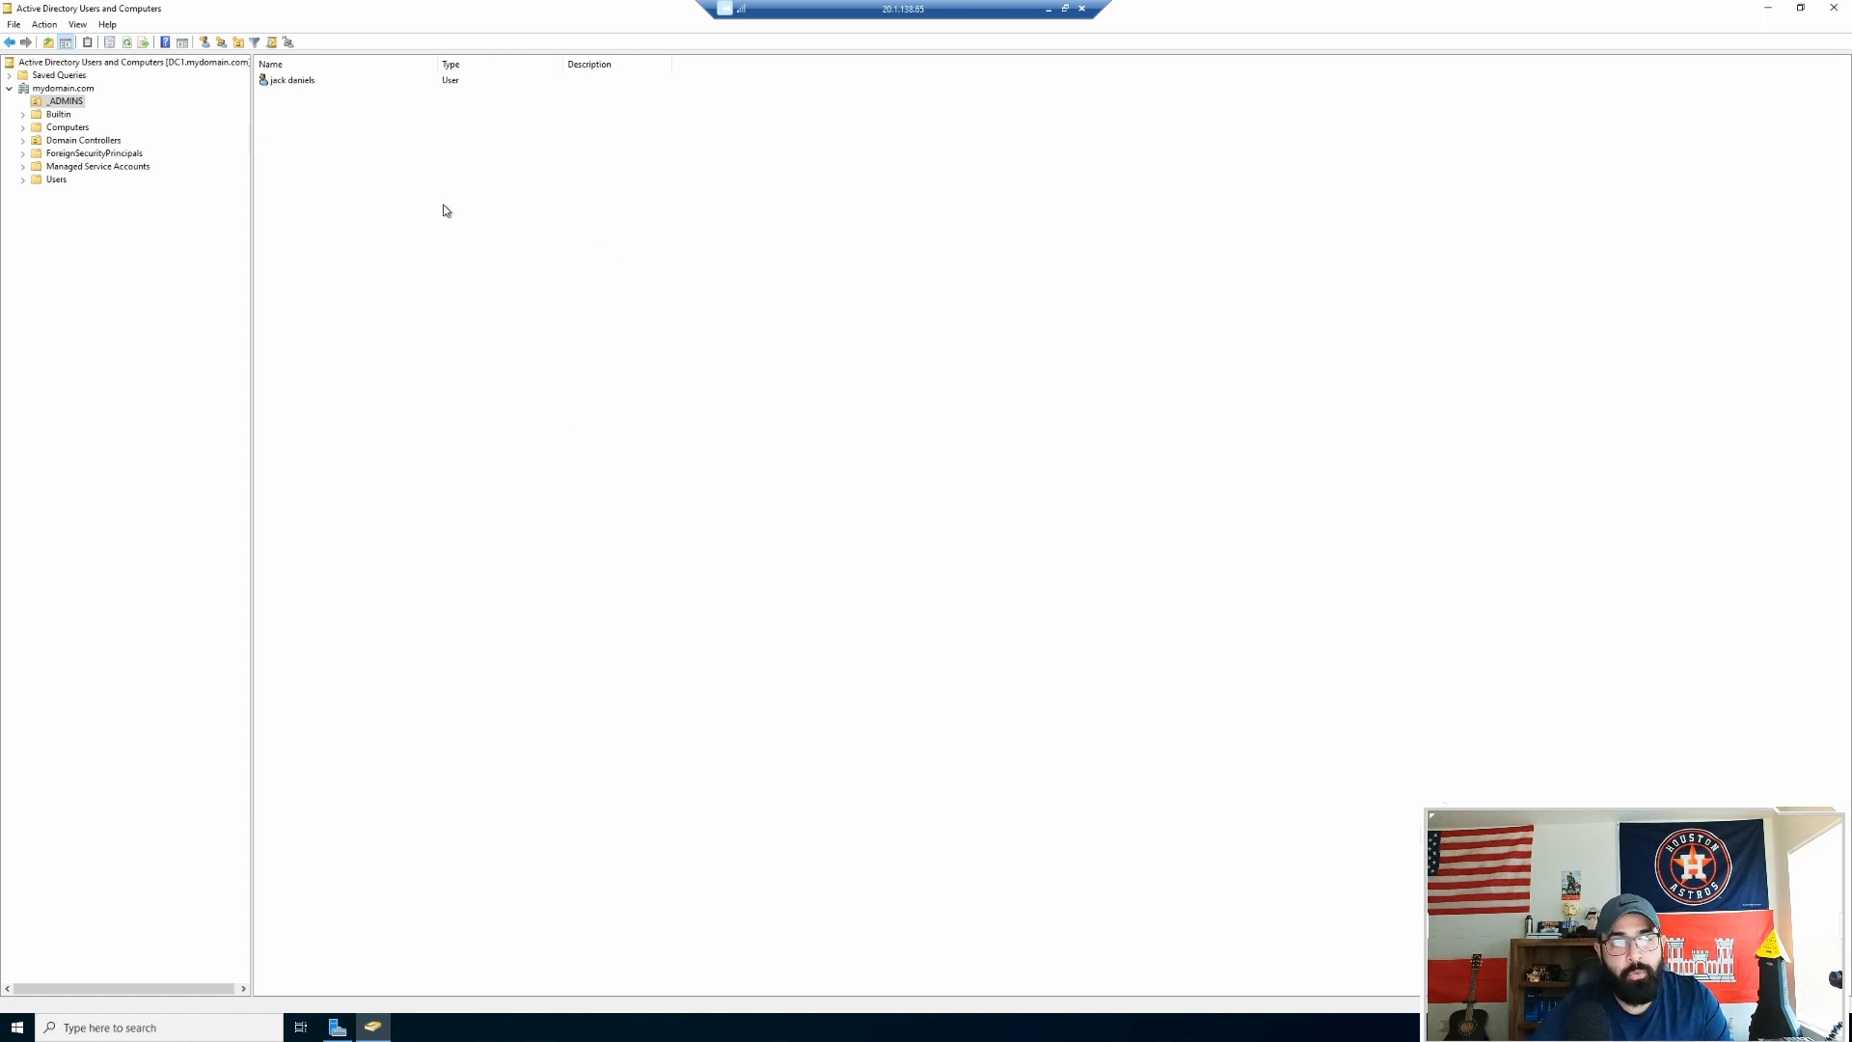
Step: Check the new admin's Member Of tab, showing only Domain Users, then return to the Users container
left_click(294, 82)
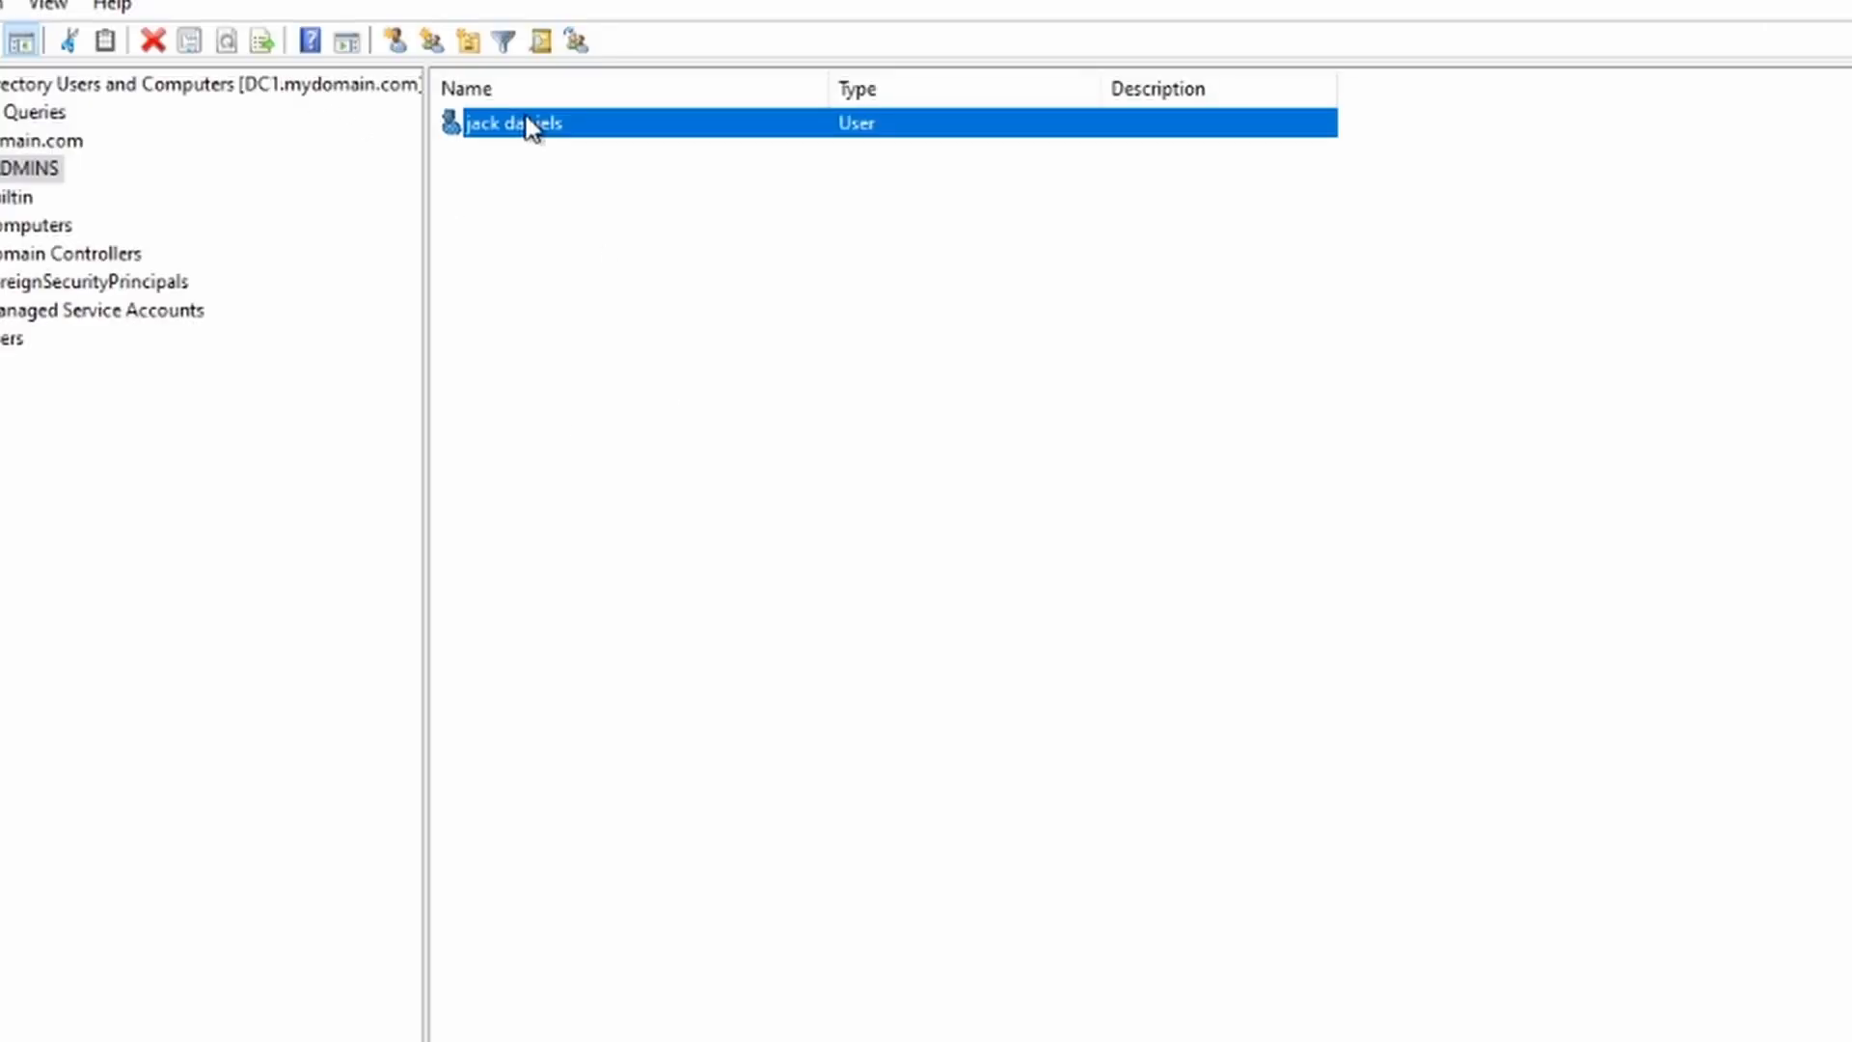
right_click(298, 80)
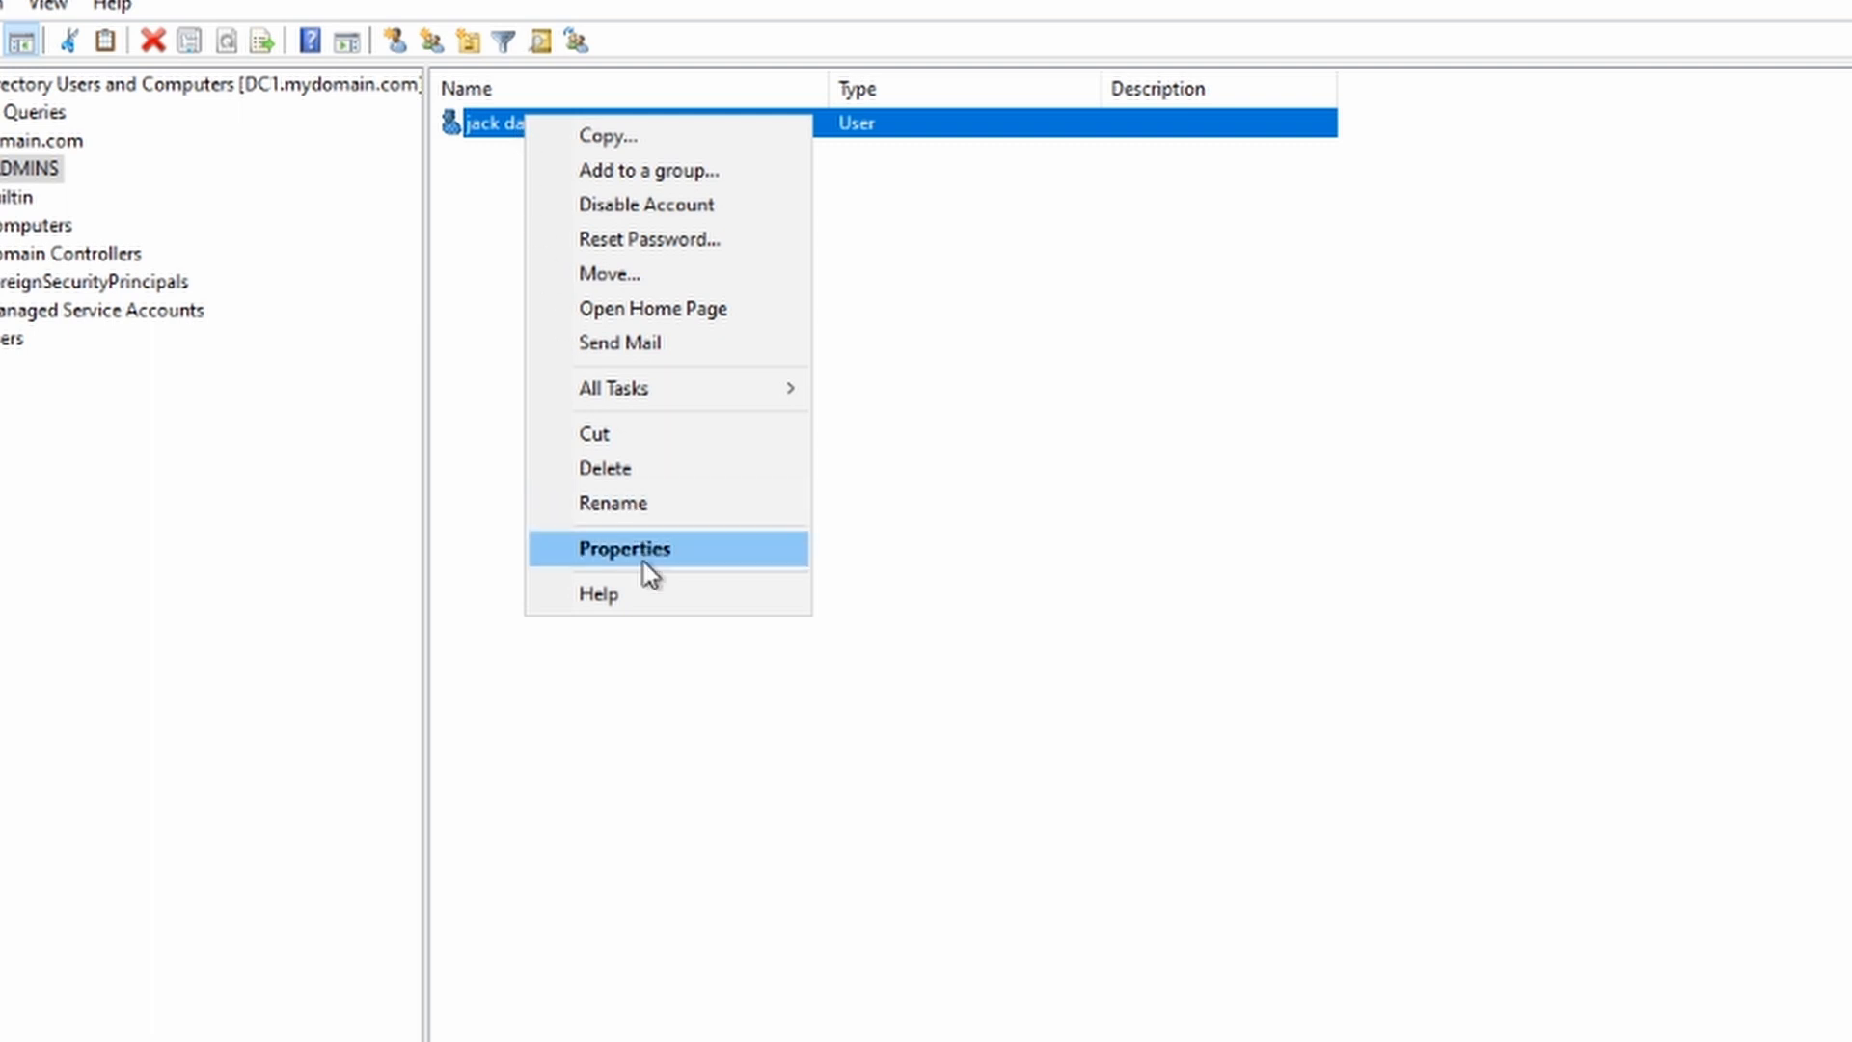
left_click(647, 548)
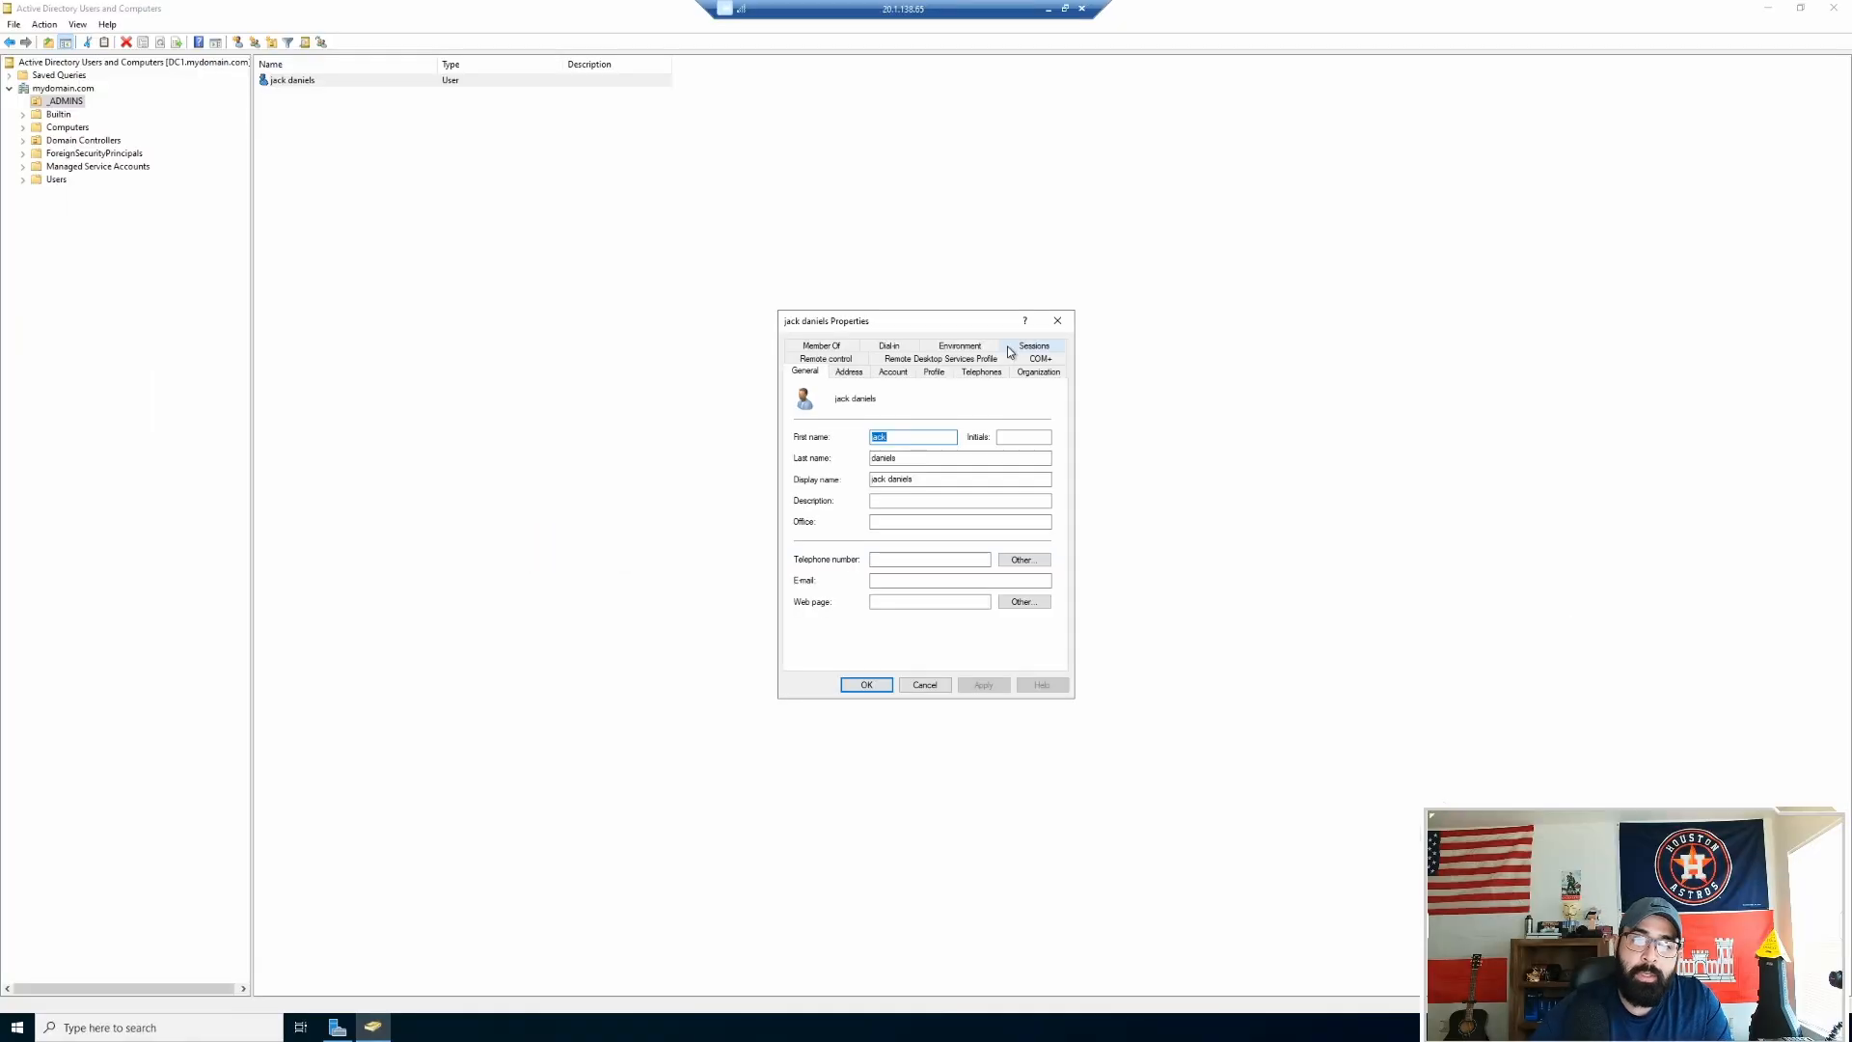
left_click(1057, 320)
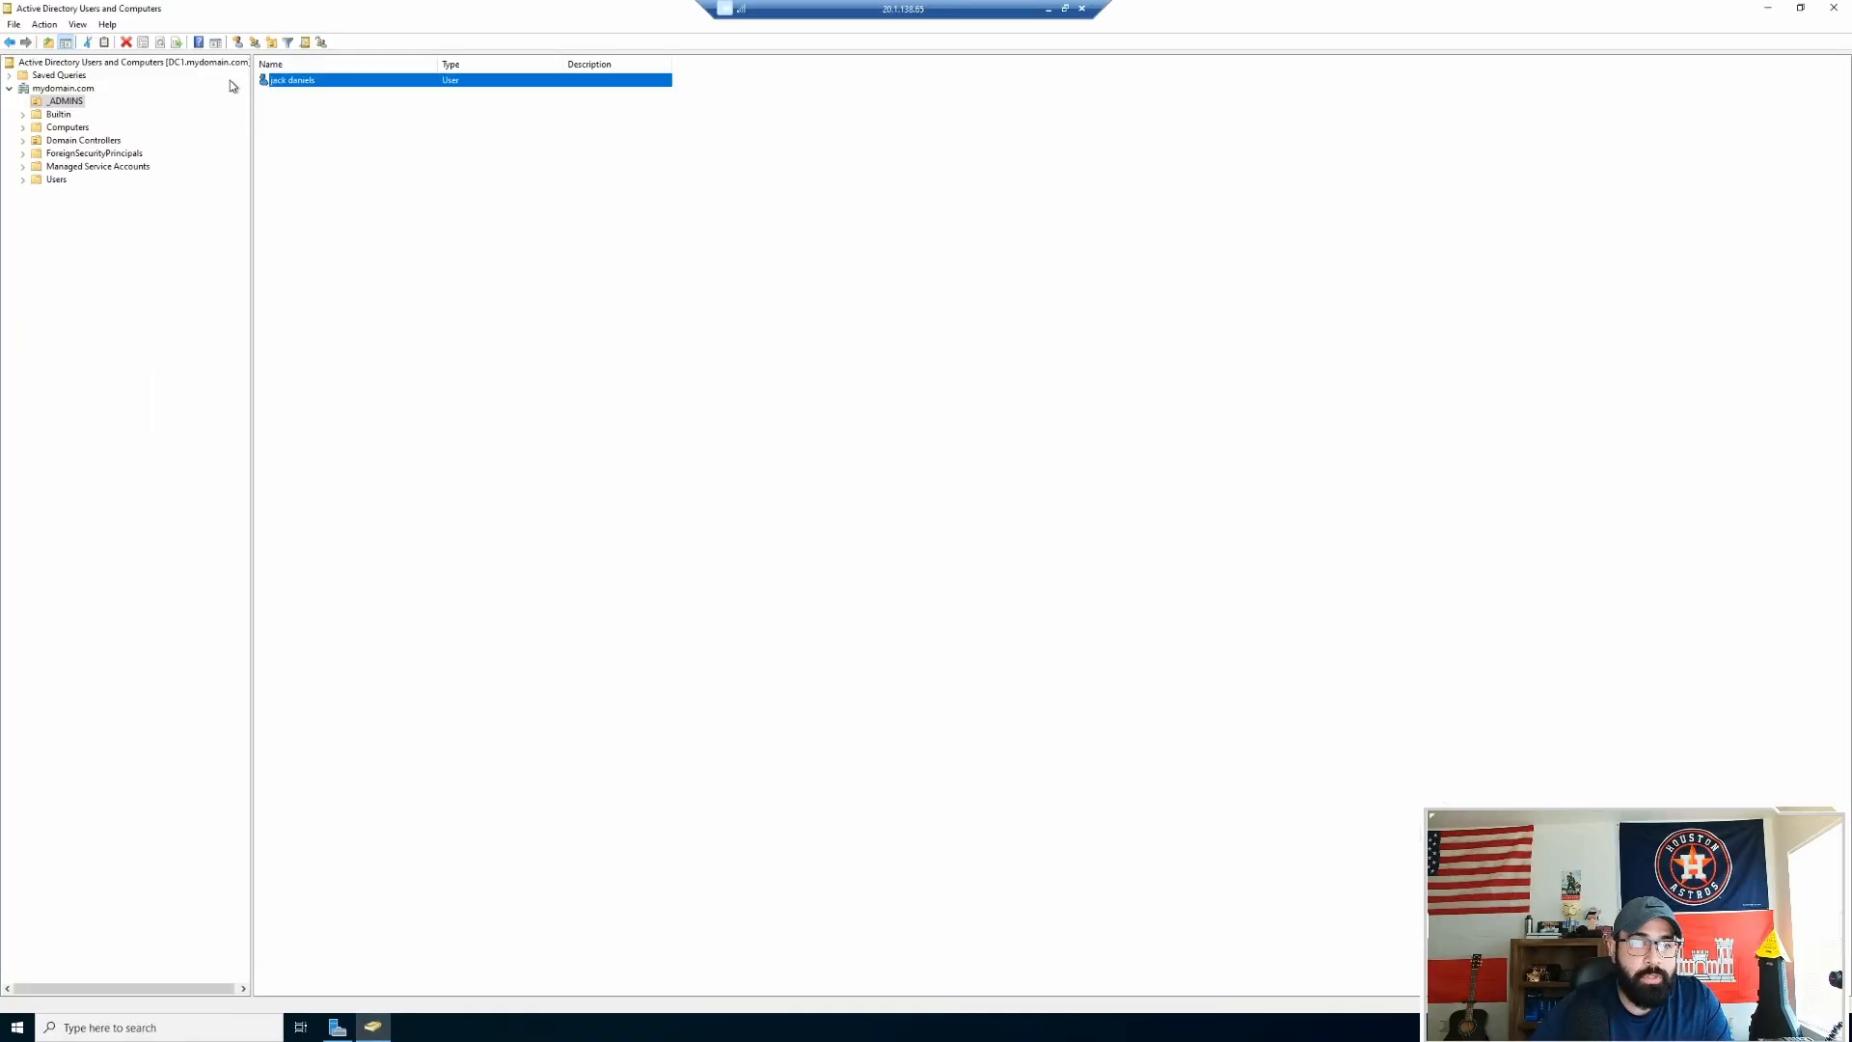
double_click(305, 83)
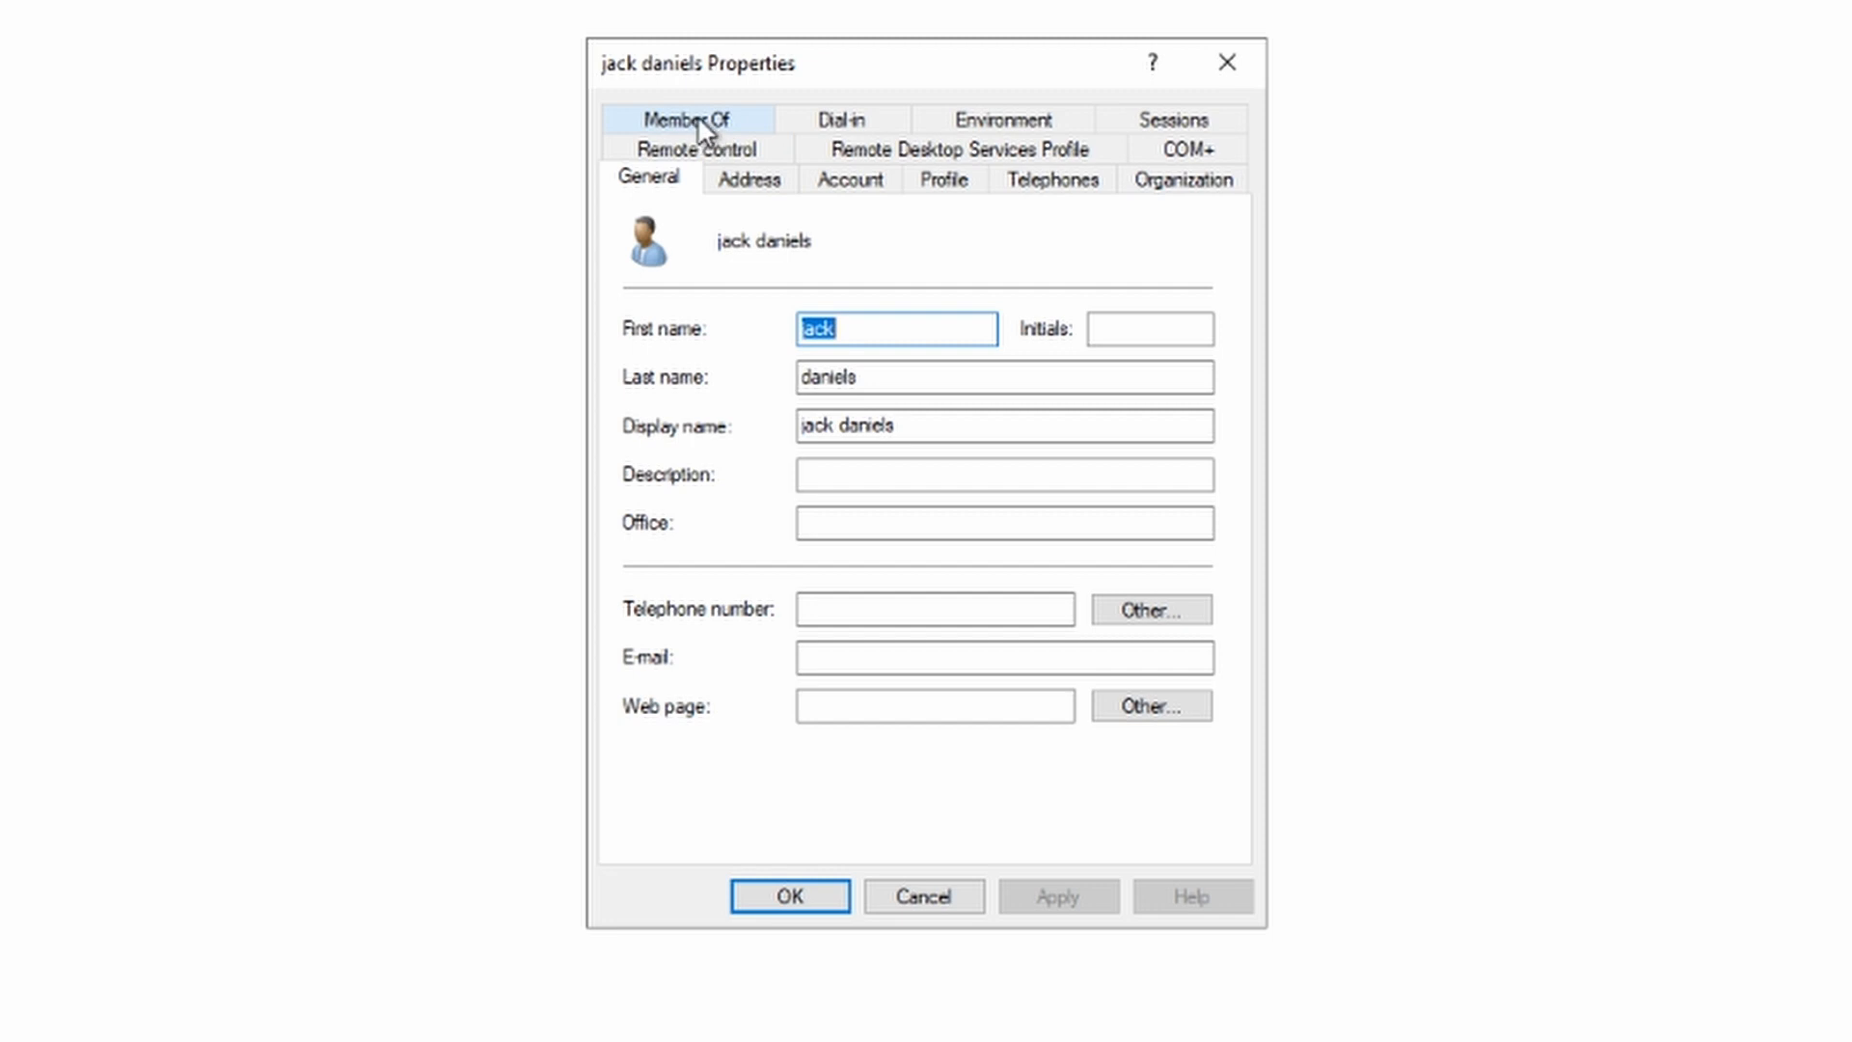
left_click(697, 118)
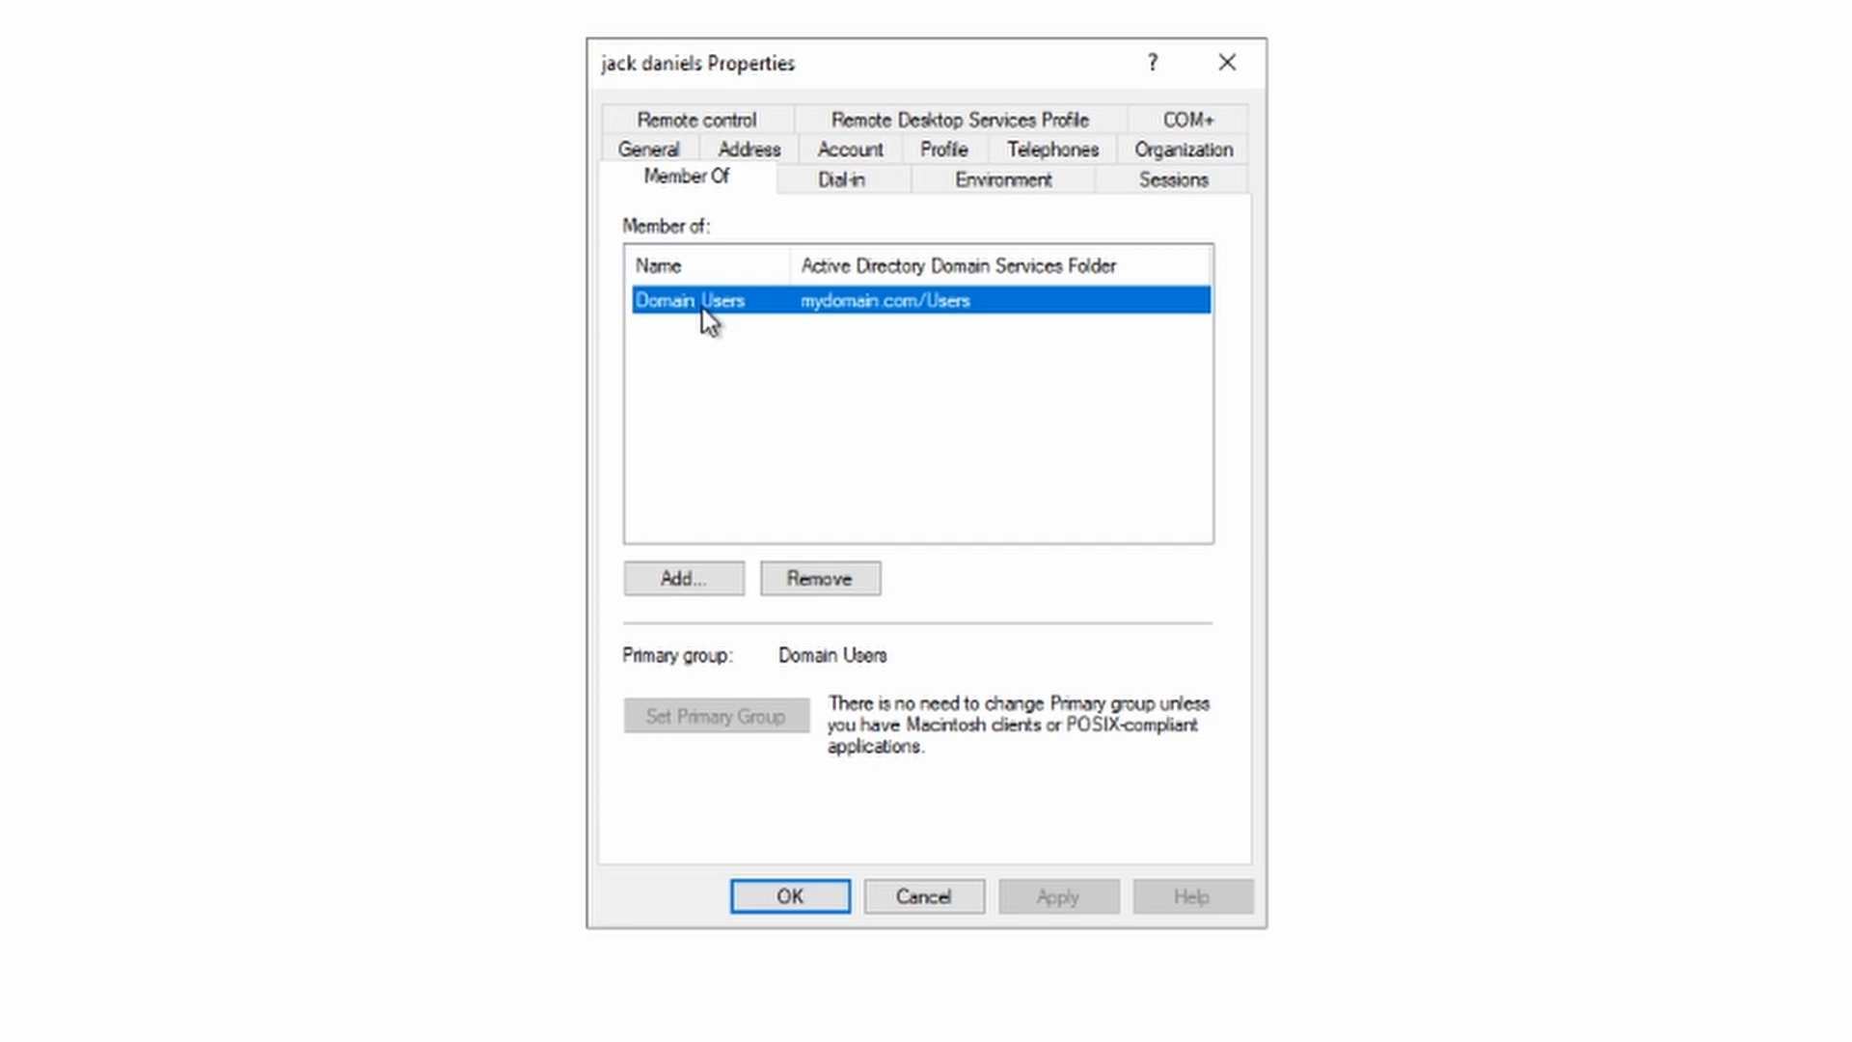
left_click(1230, 64)
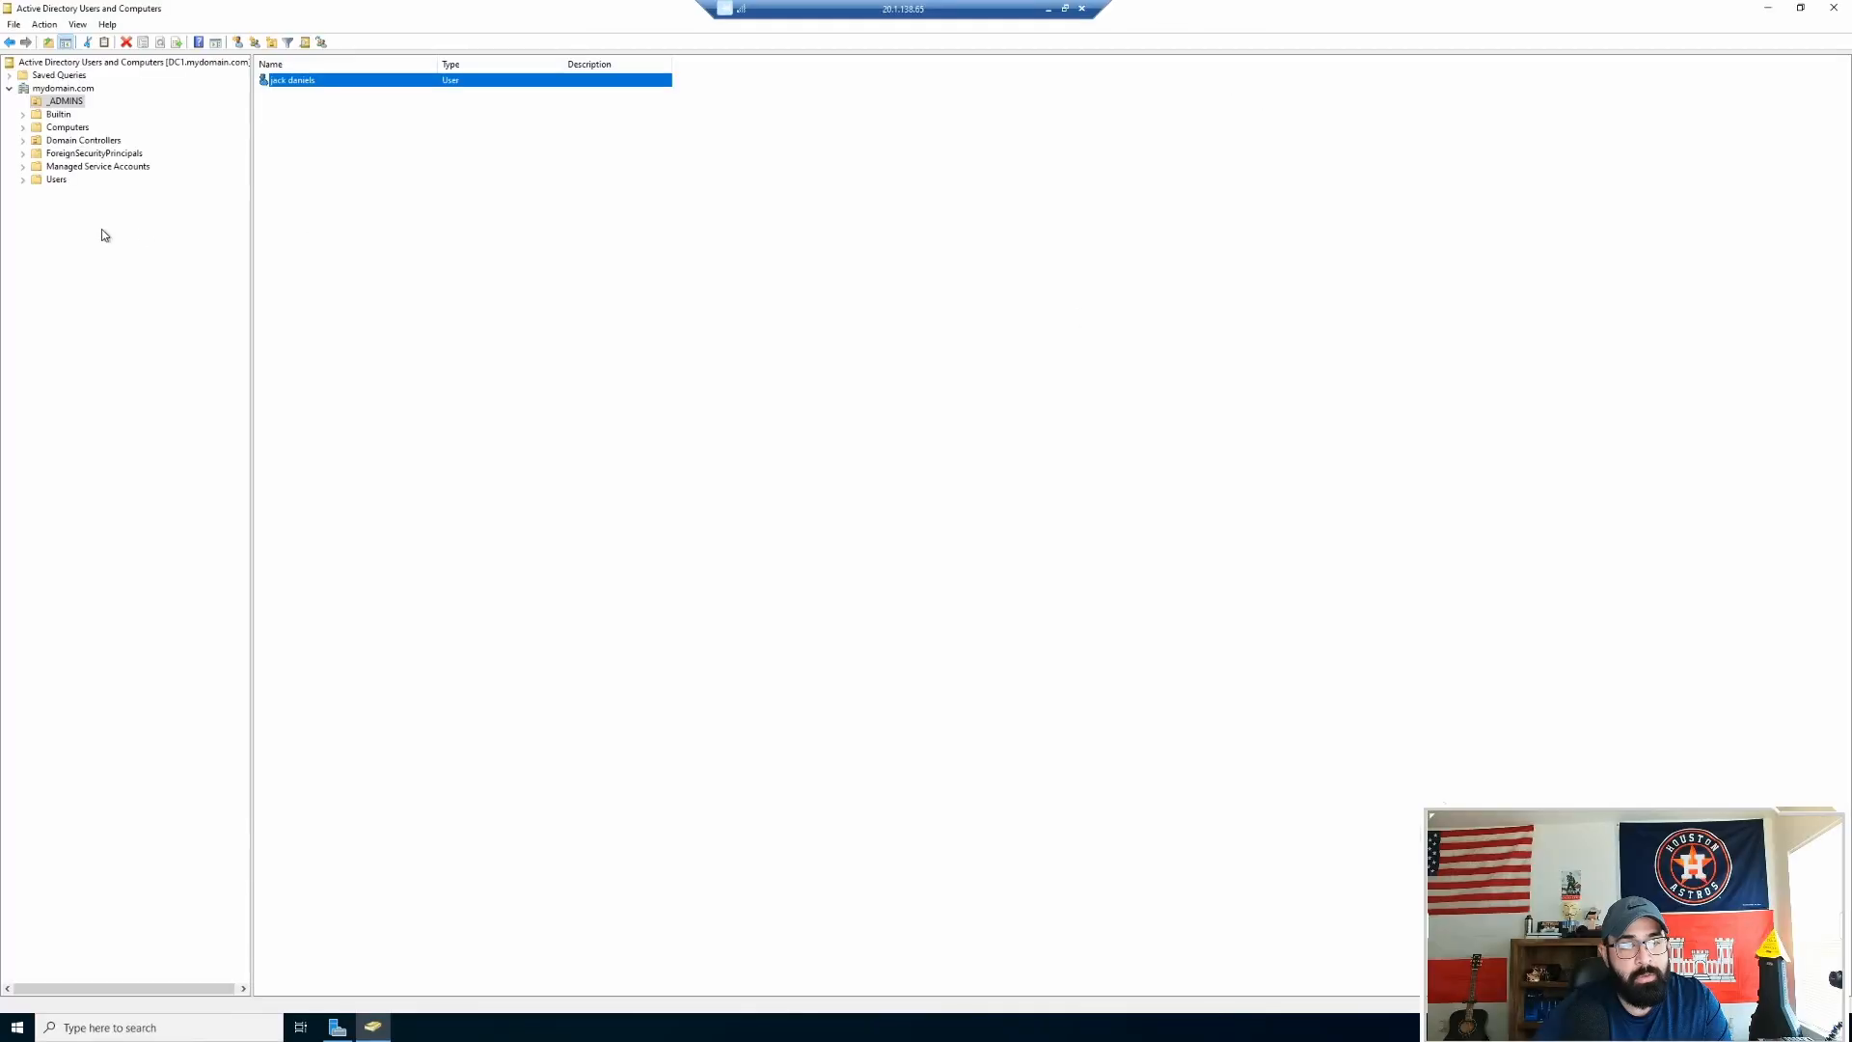
left_click(56, 183)
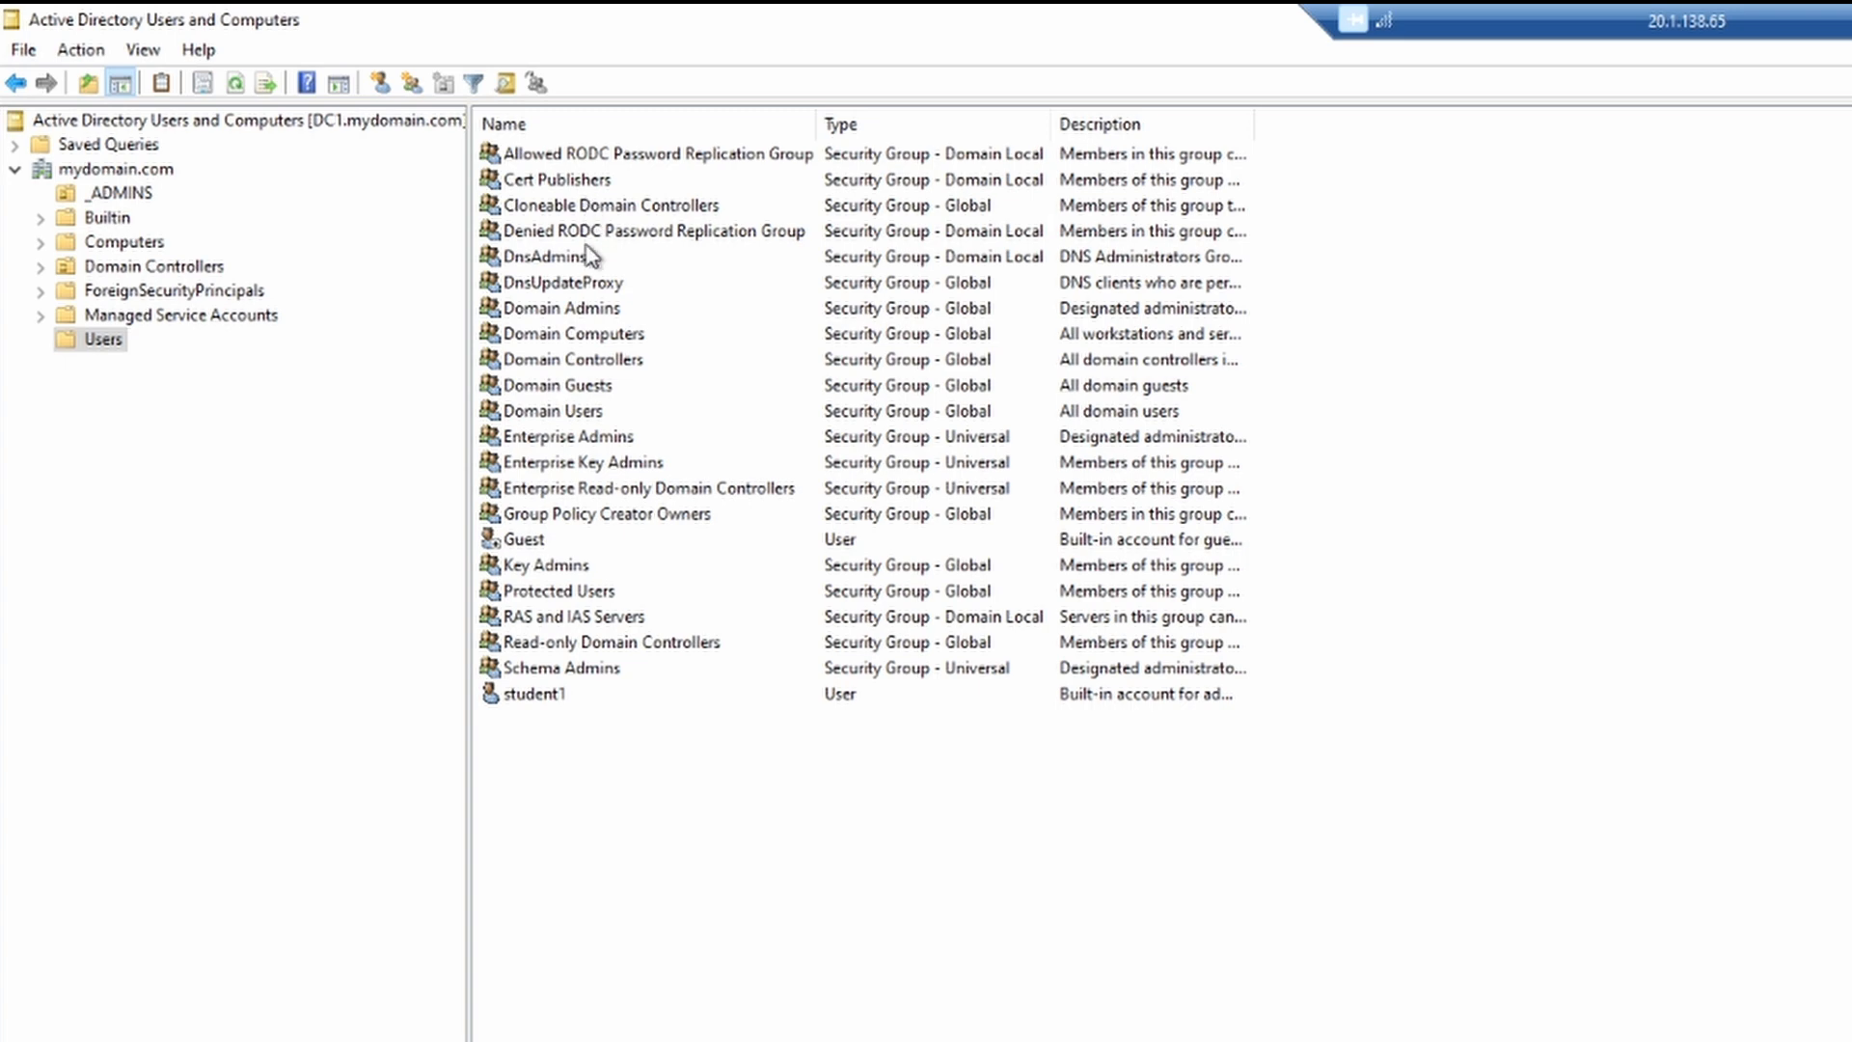
Step: Review Domain Users' members, confirming the new admin is listed alongside krbtgt and student1
left_click(586, 410)
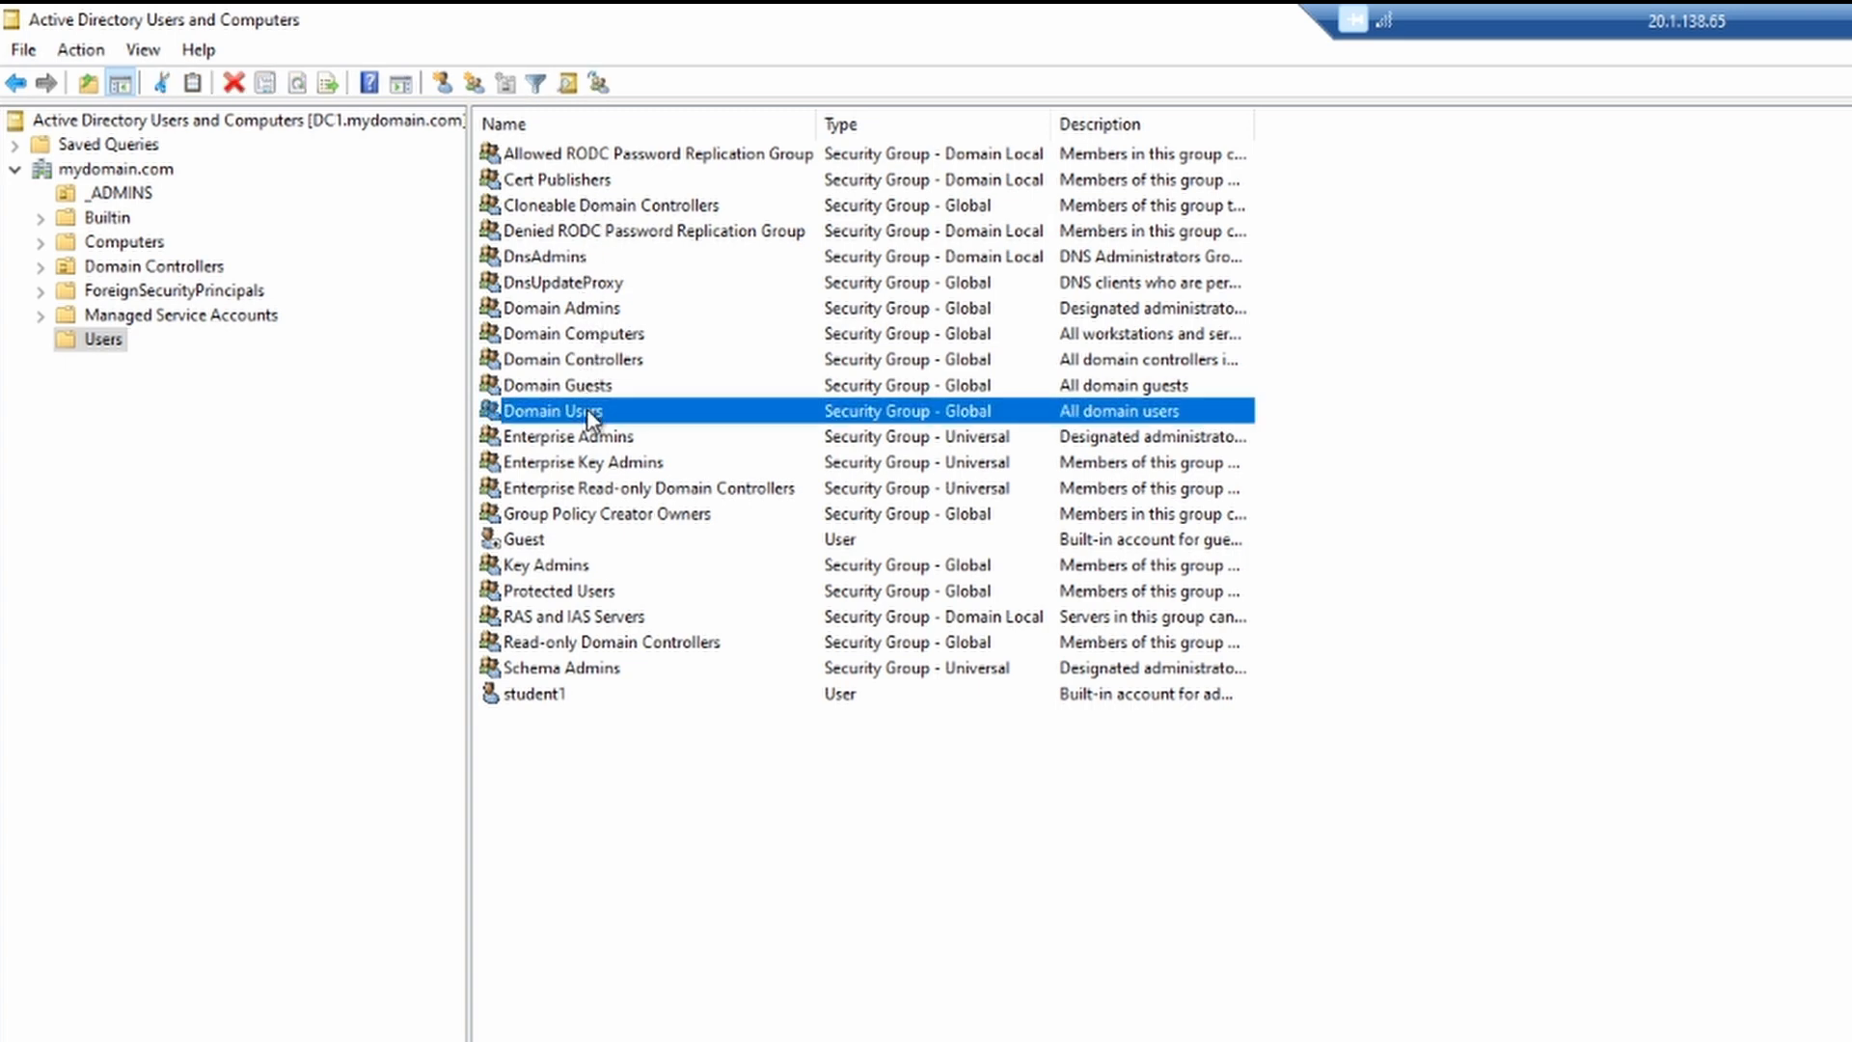
double_click(536, 413)
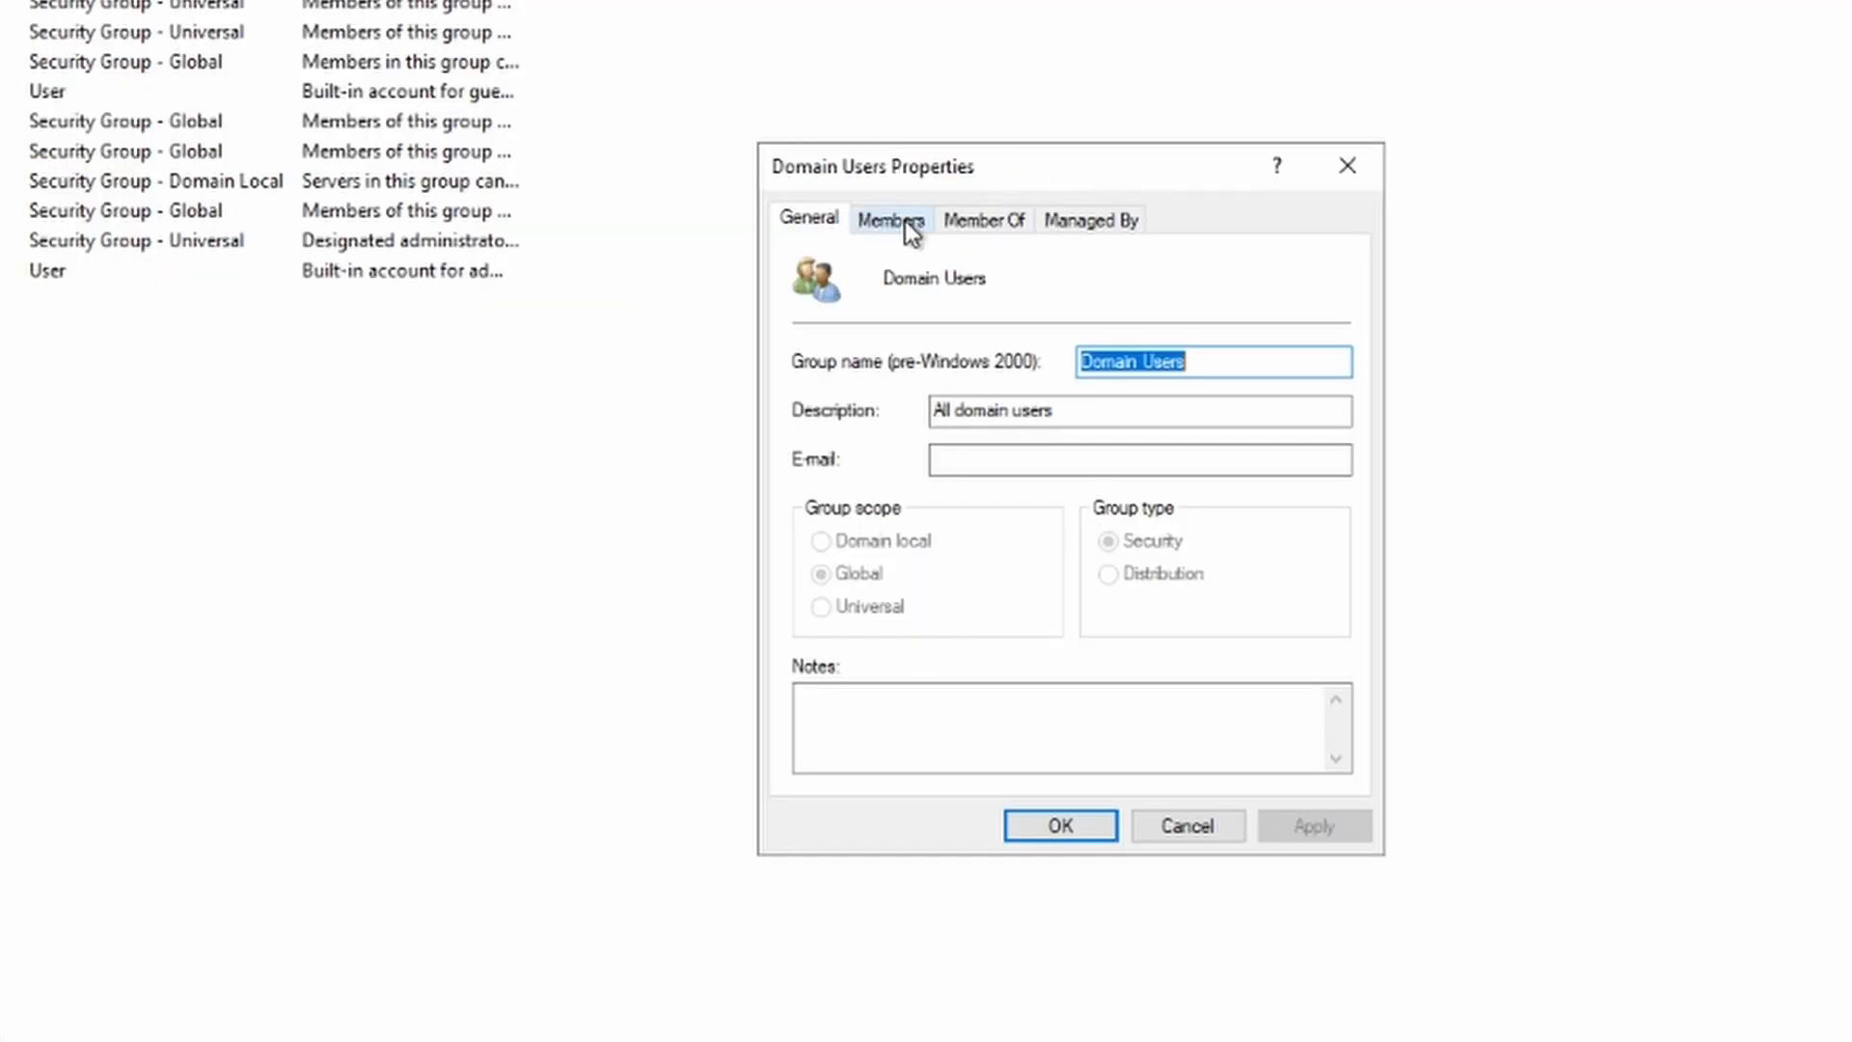
left_click(906, 222)
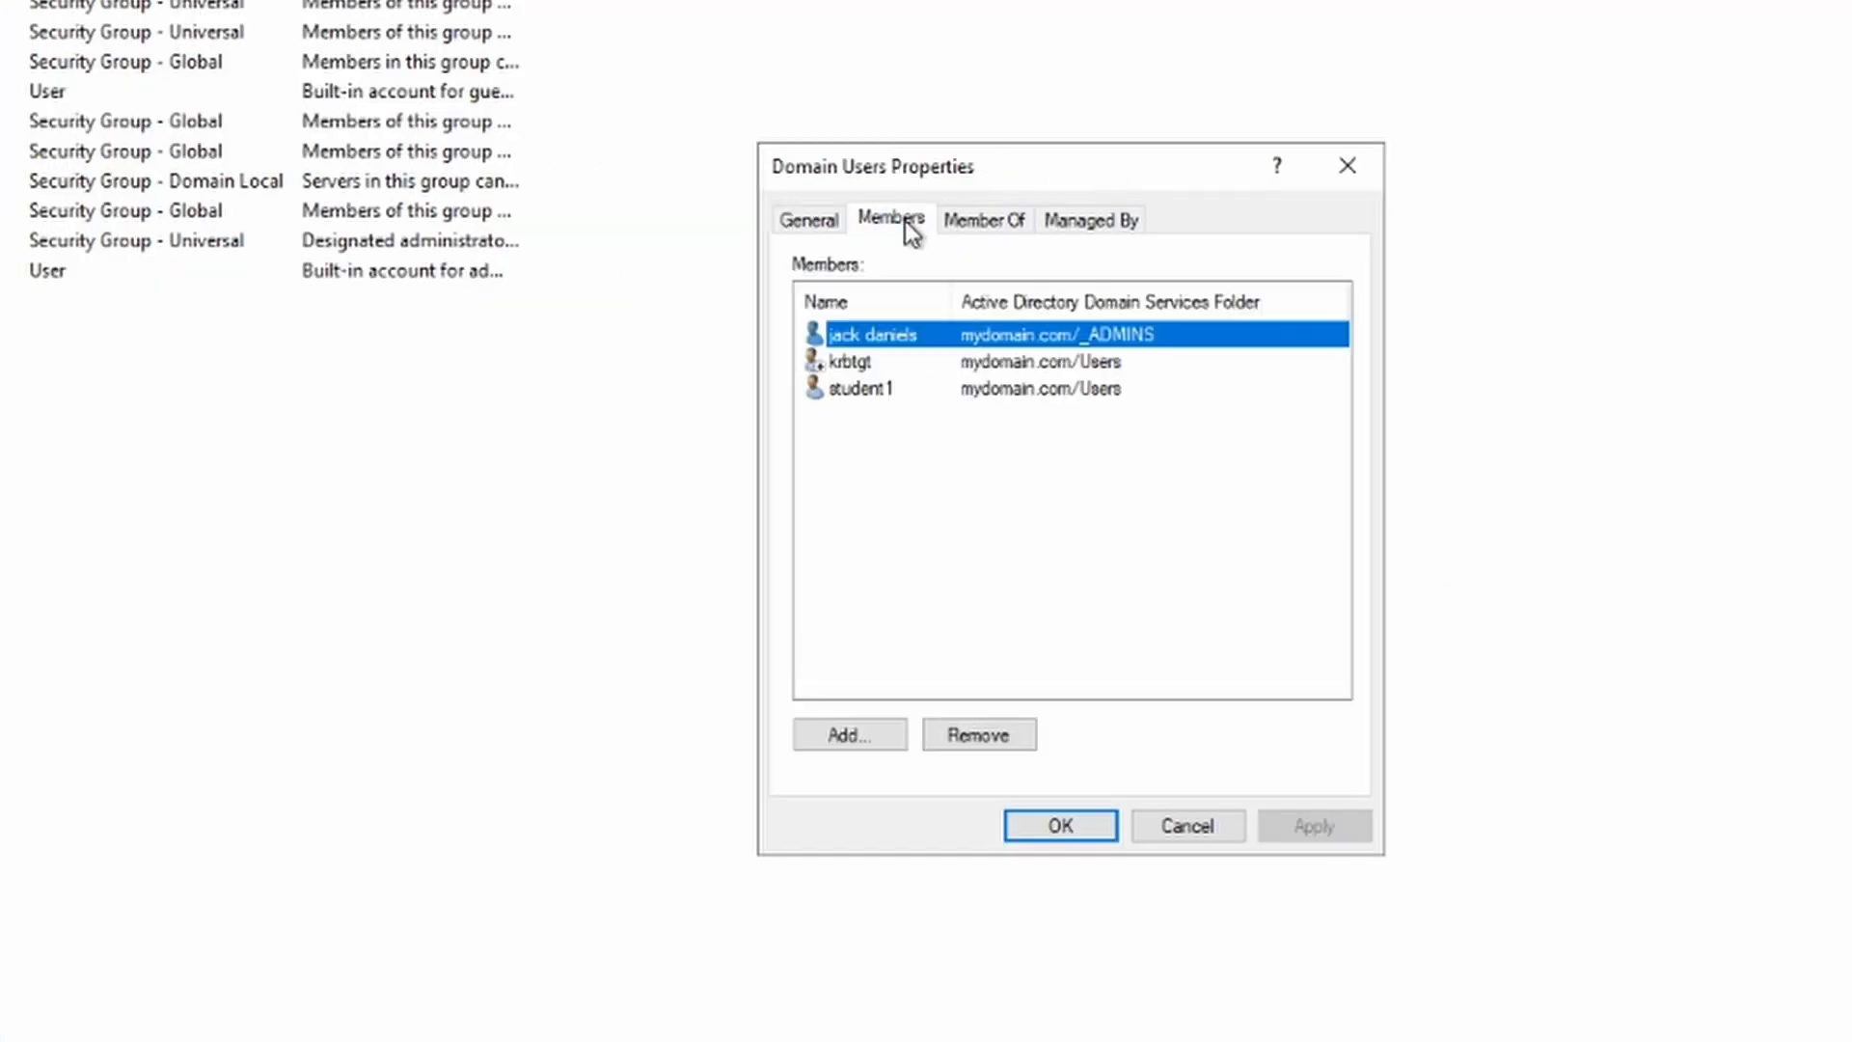
left_click(845, 391)
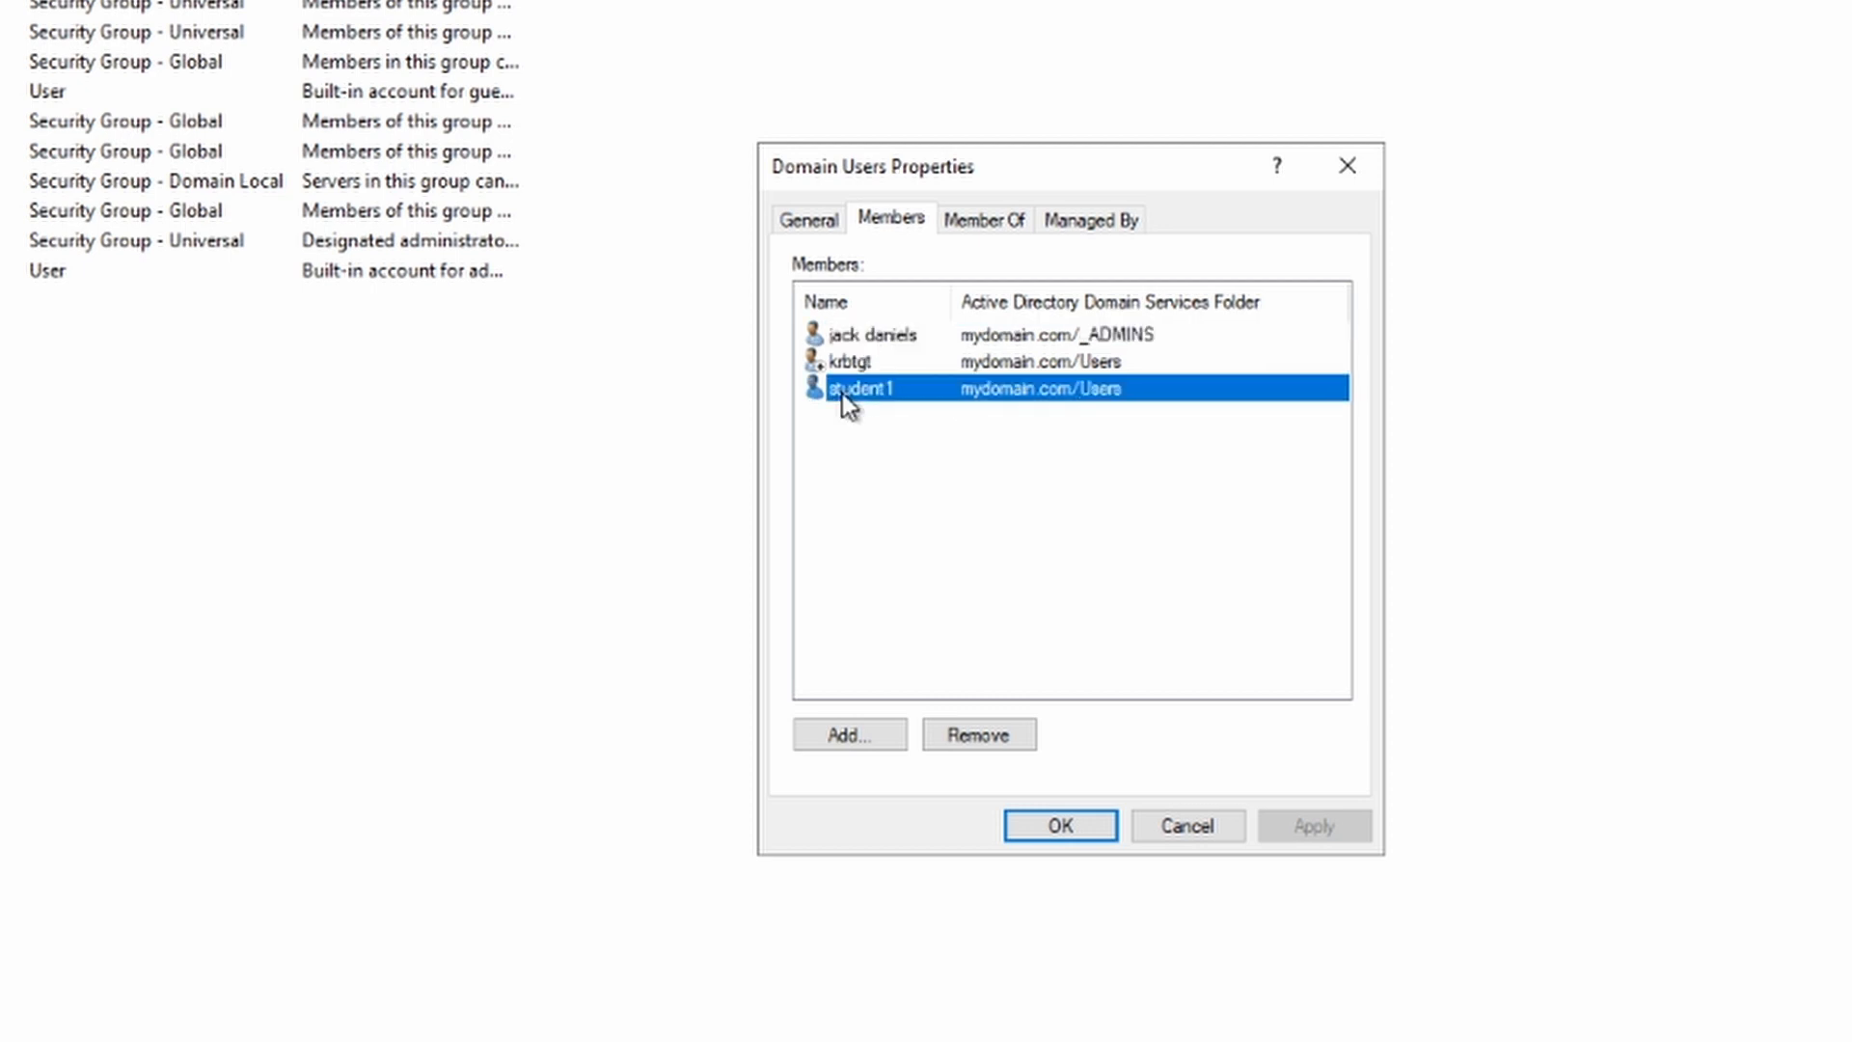
left_click(877, 339)
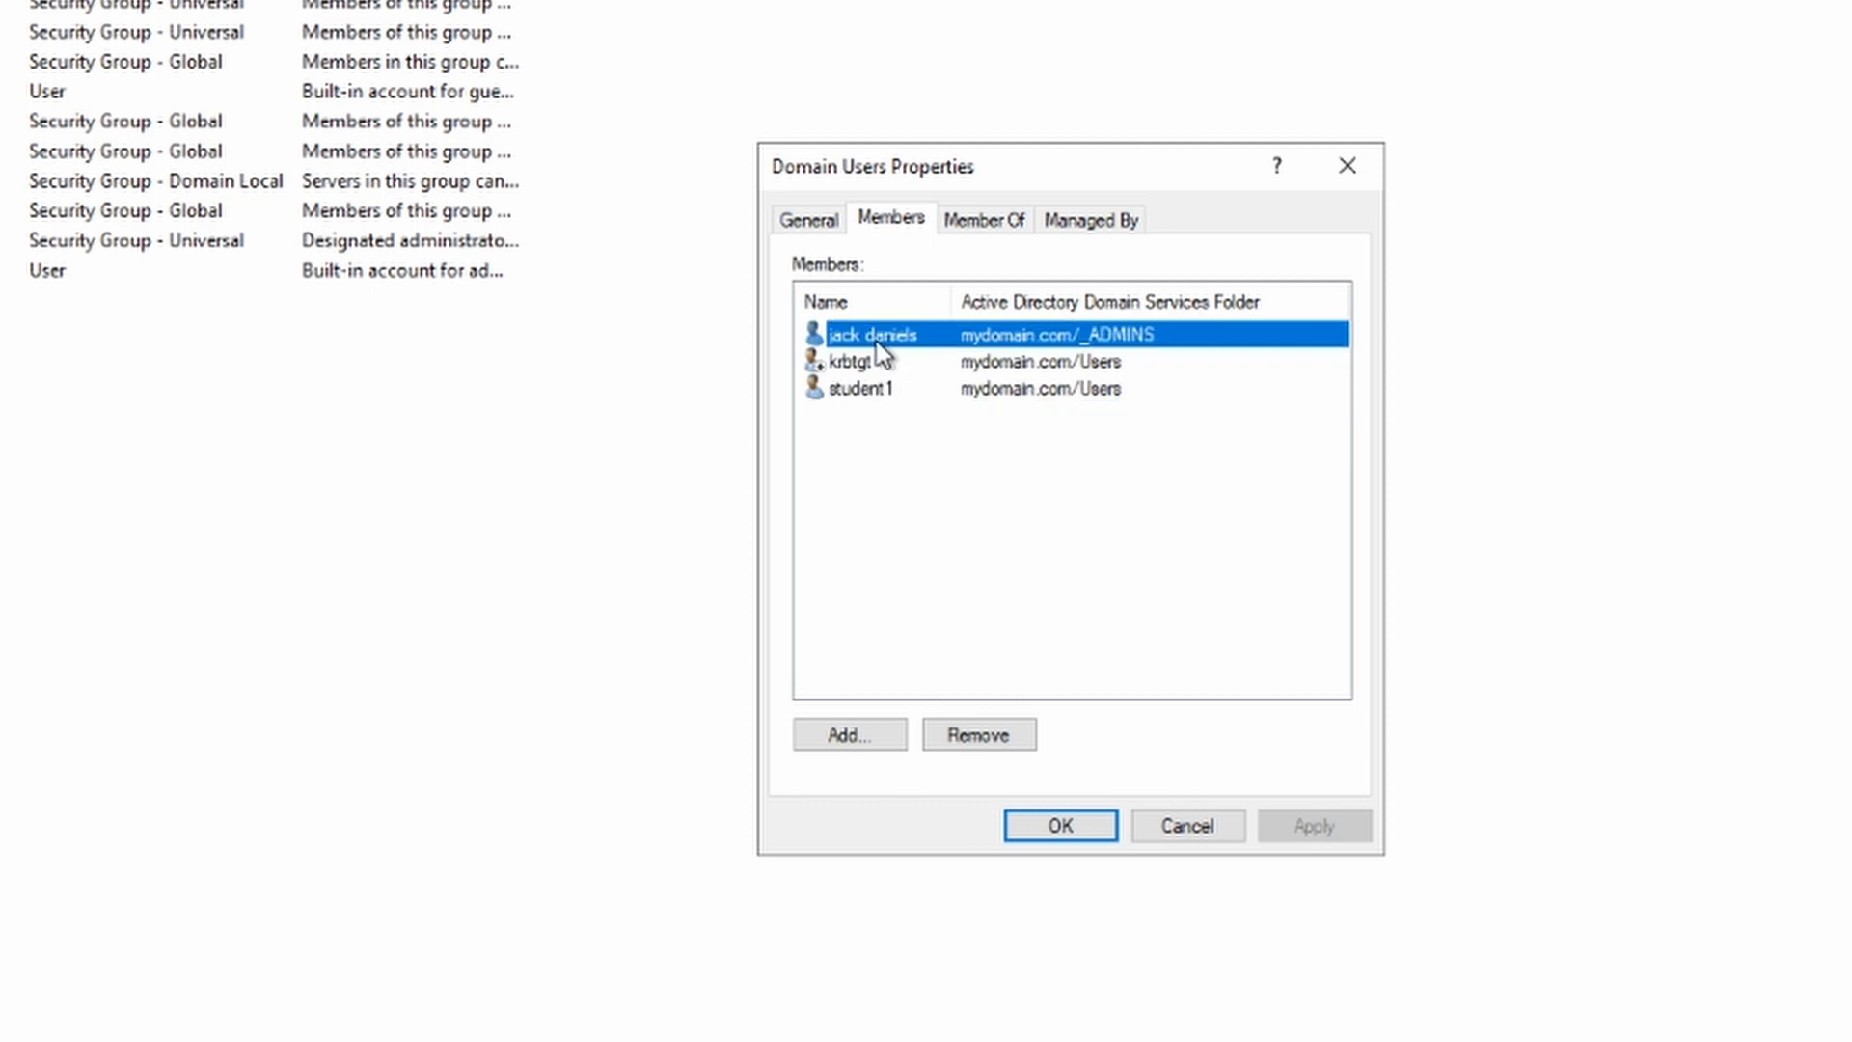
left_click(1347, 167)
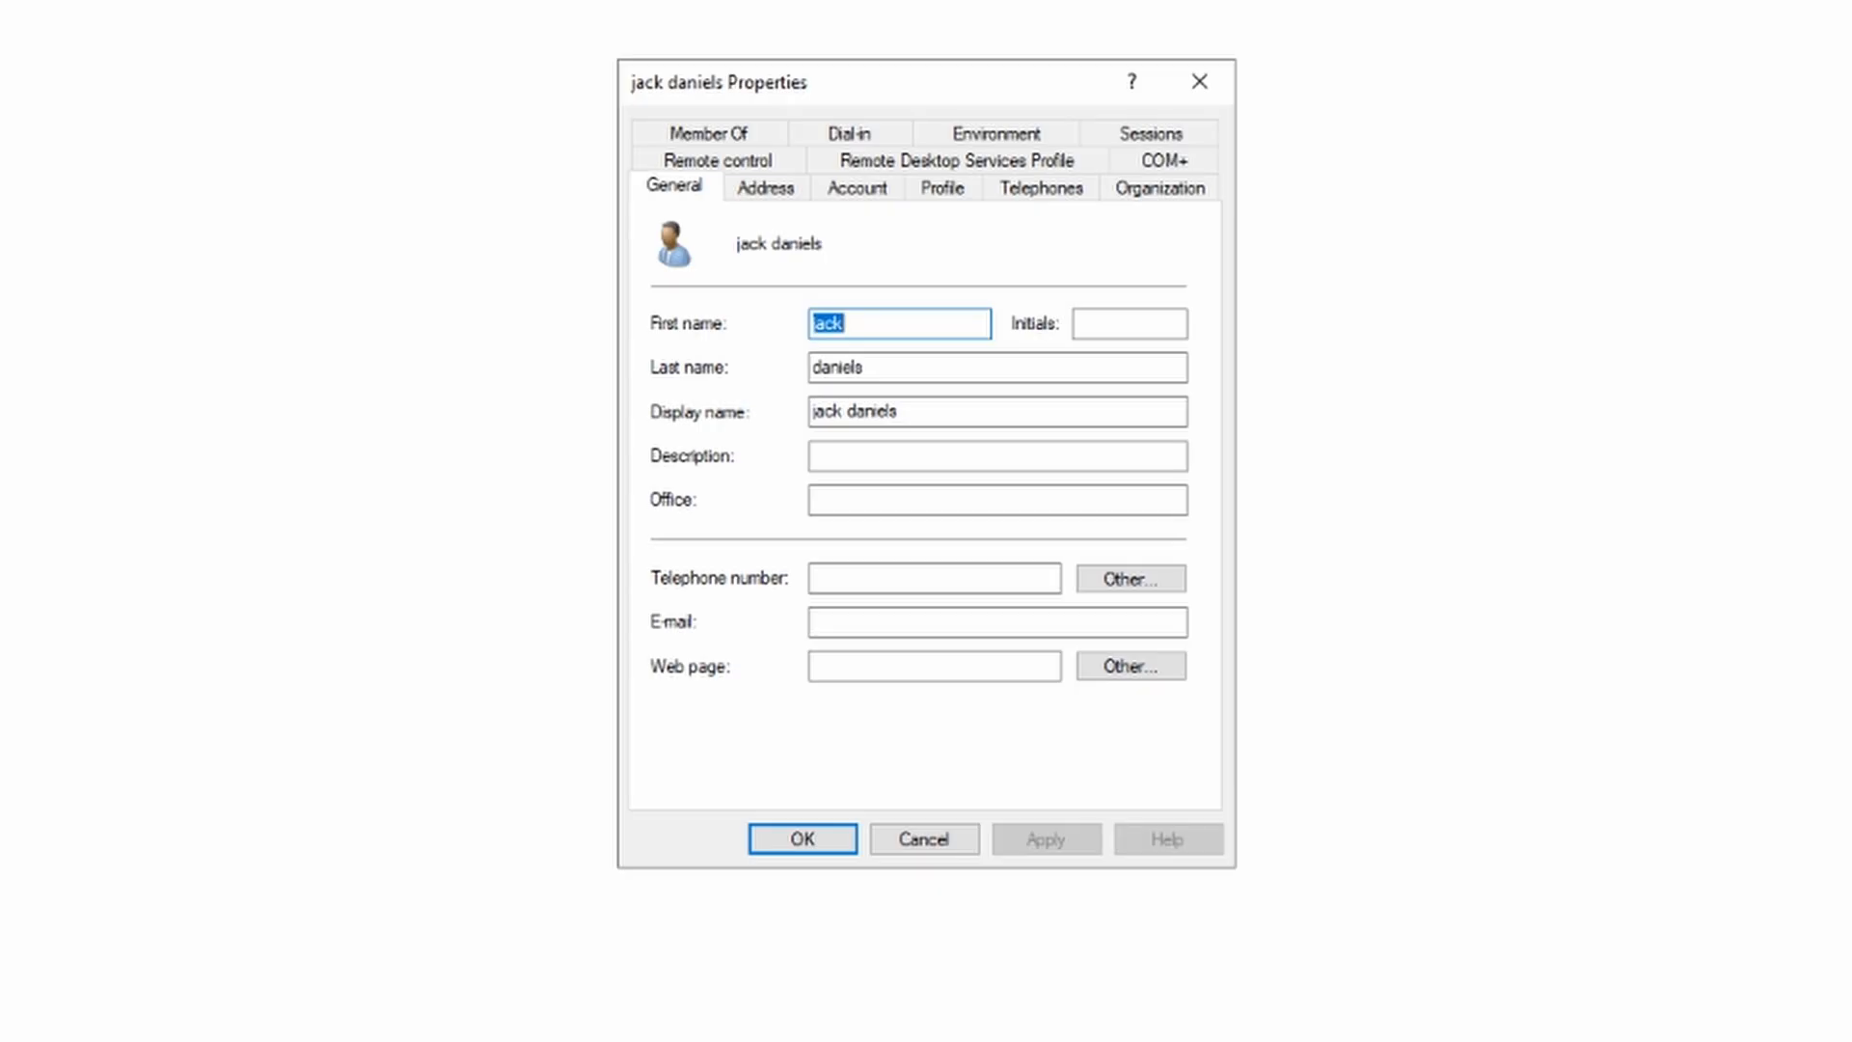
Step: Add the new admin to the Domain Admins group and save the properties
left_click(747, 135)
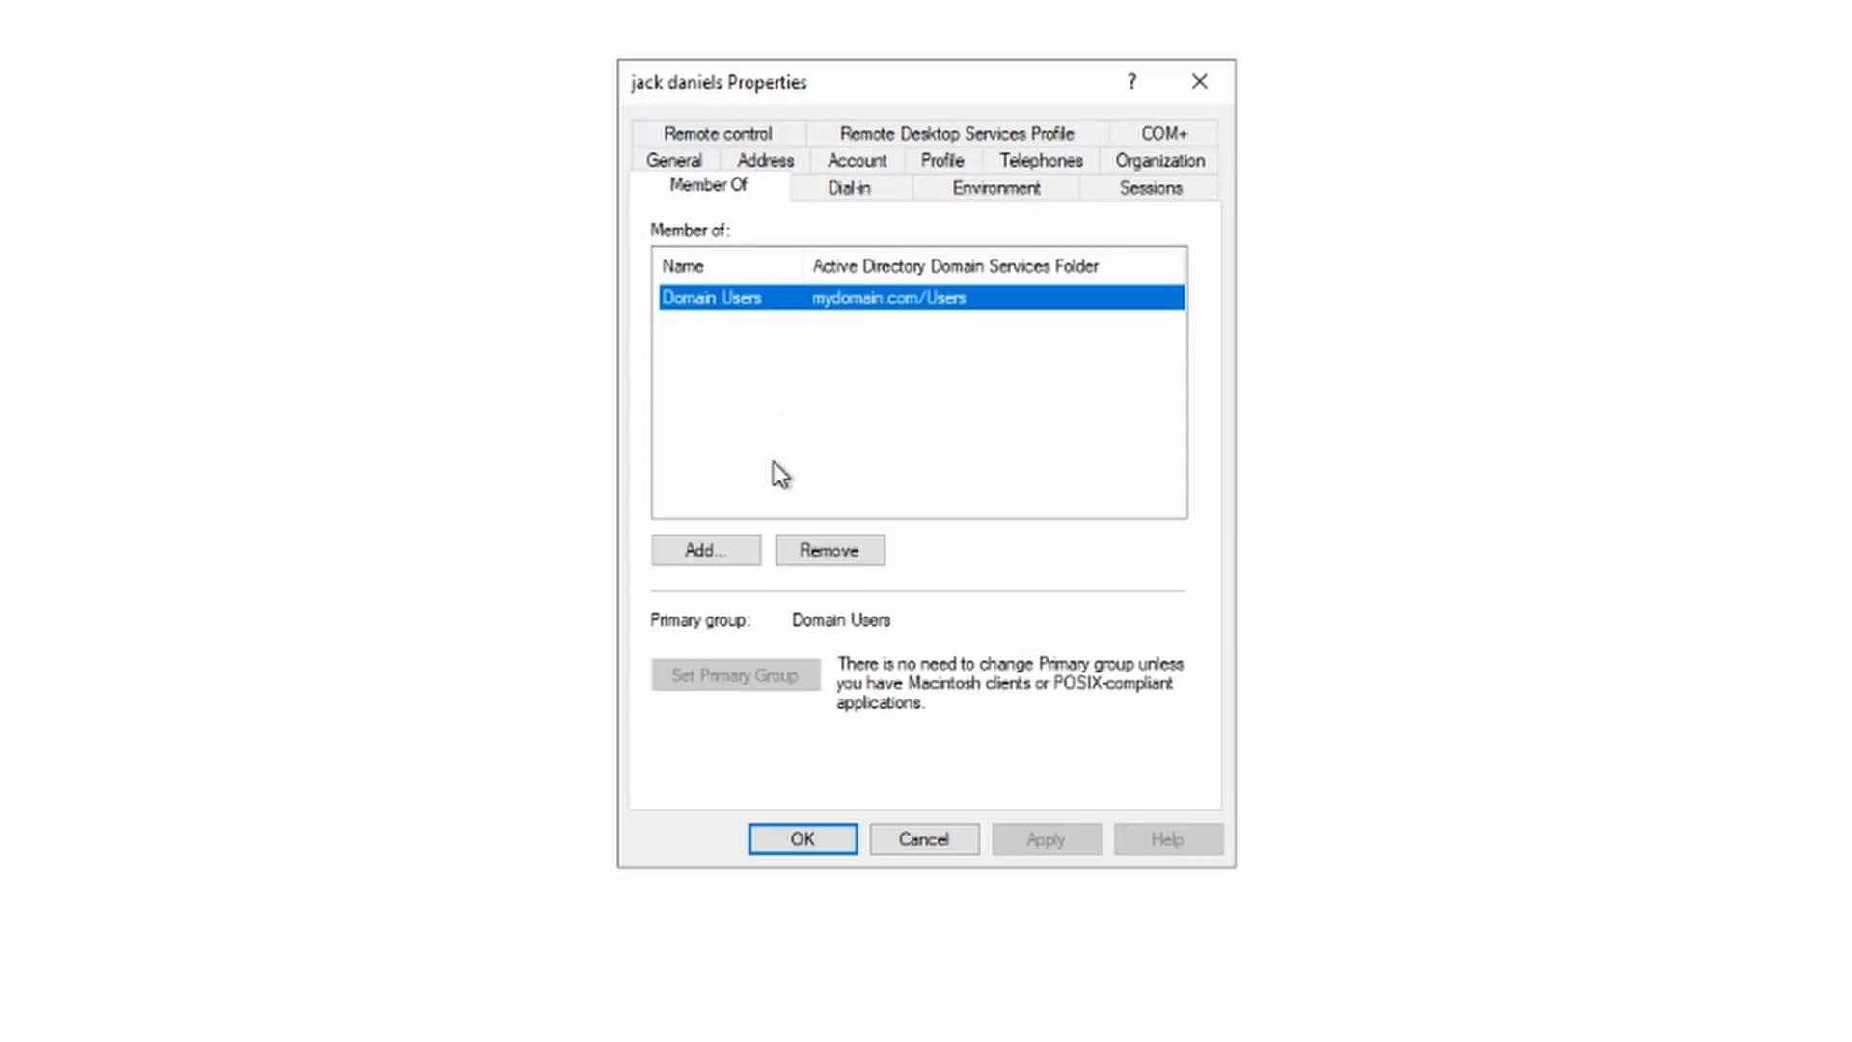
left_click(706, 548)
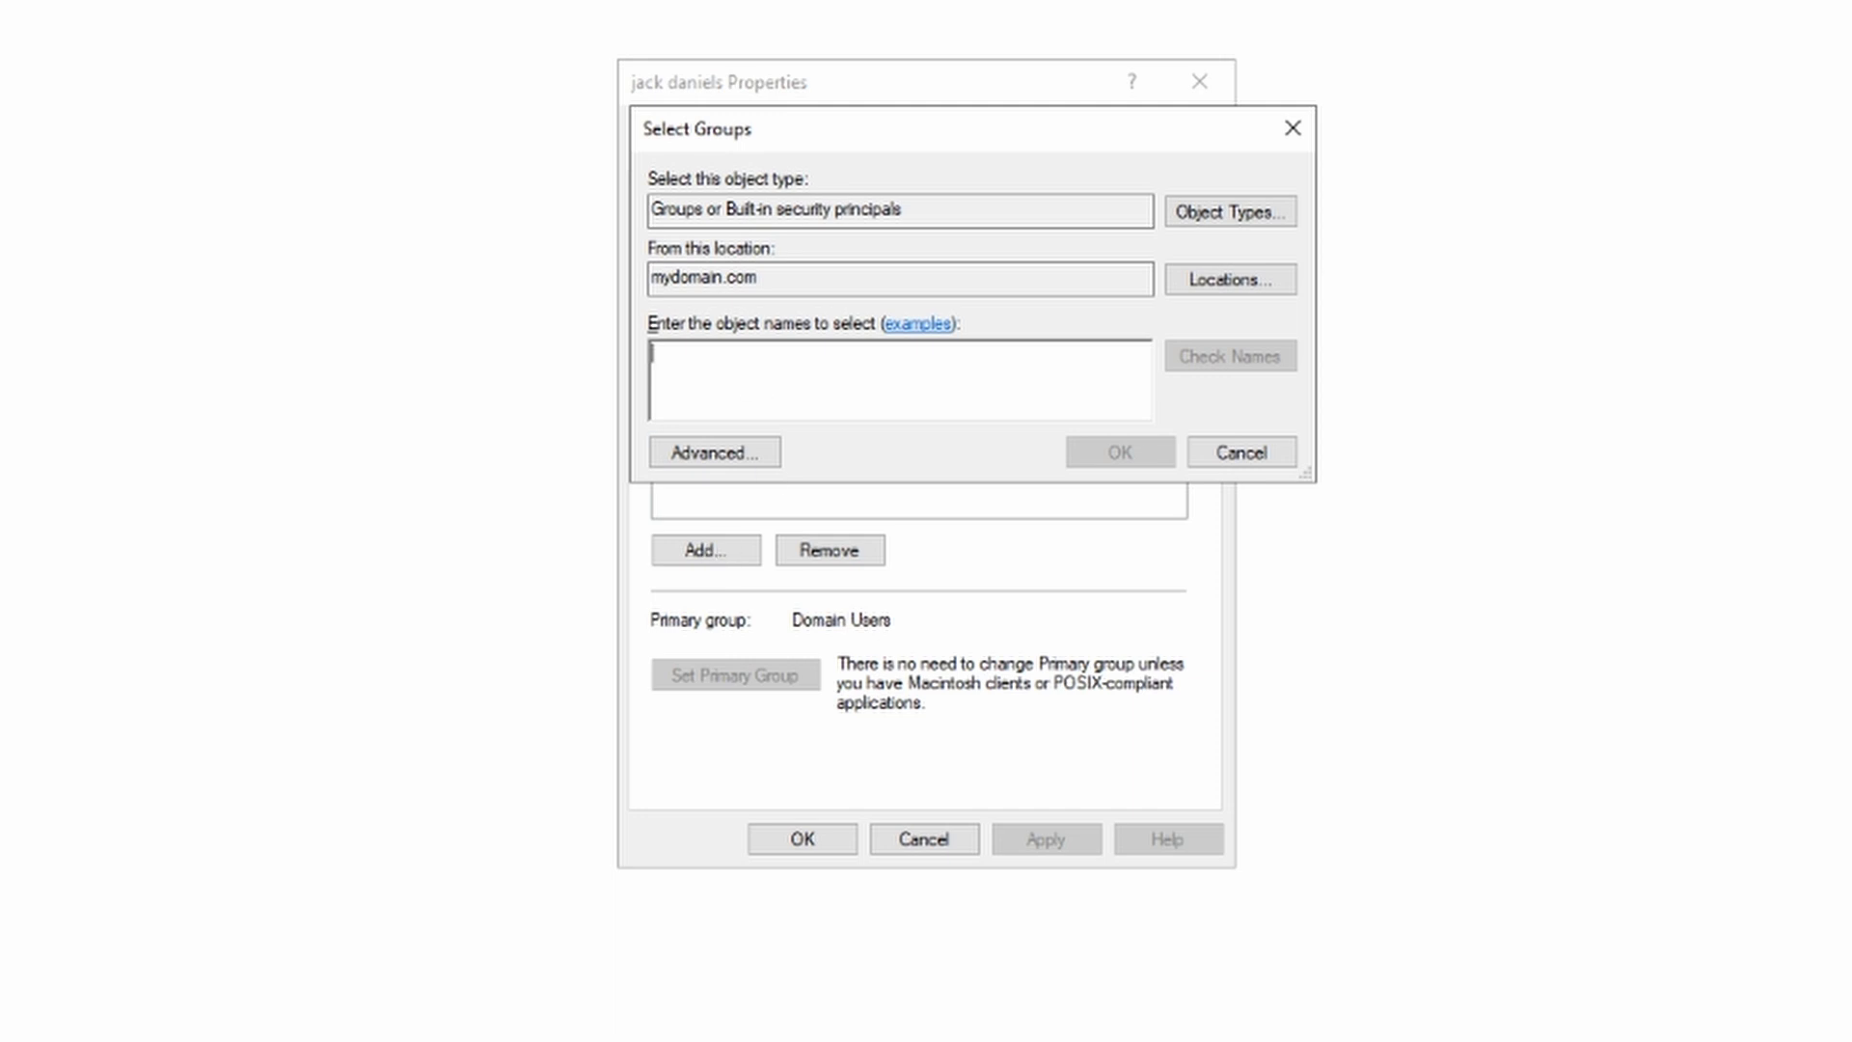
type("domain")
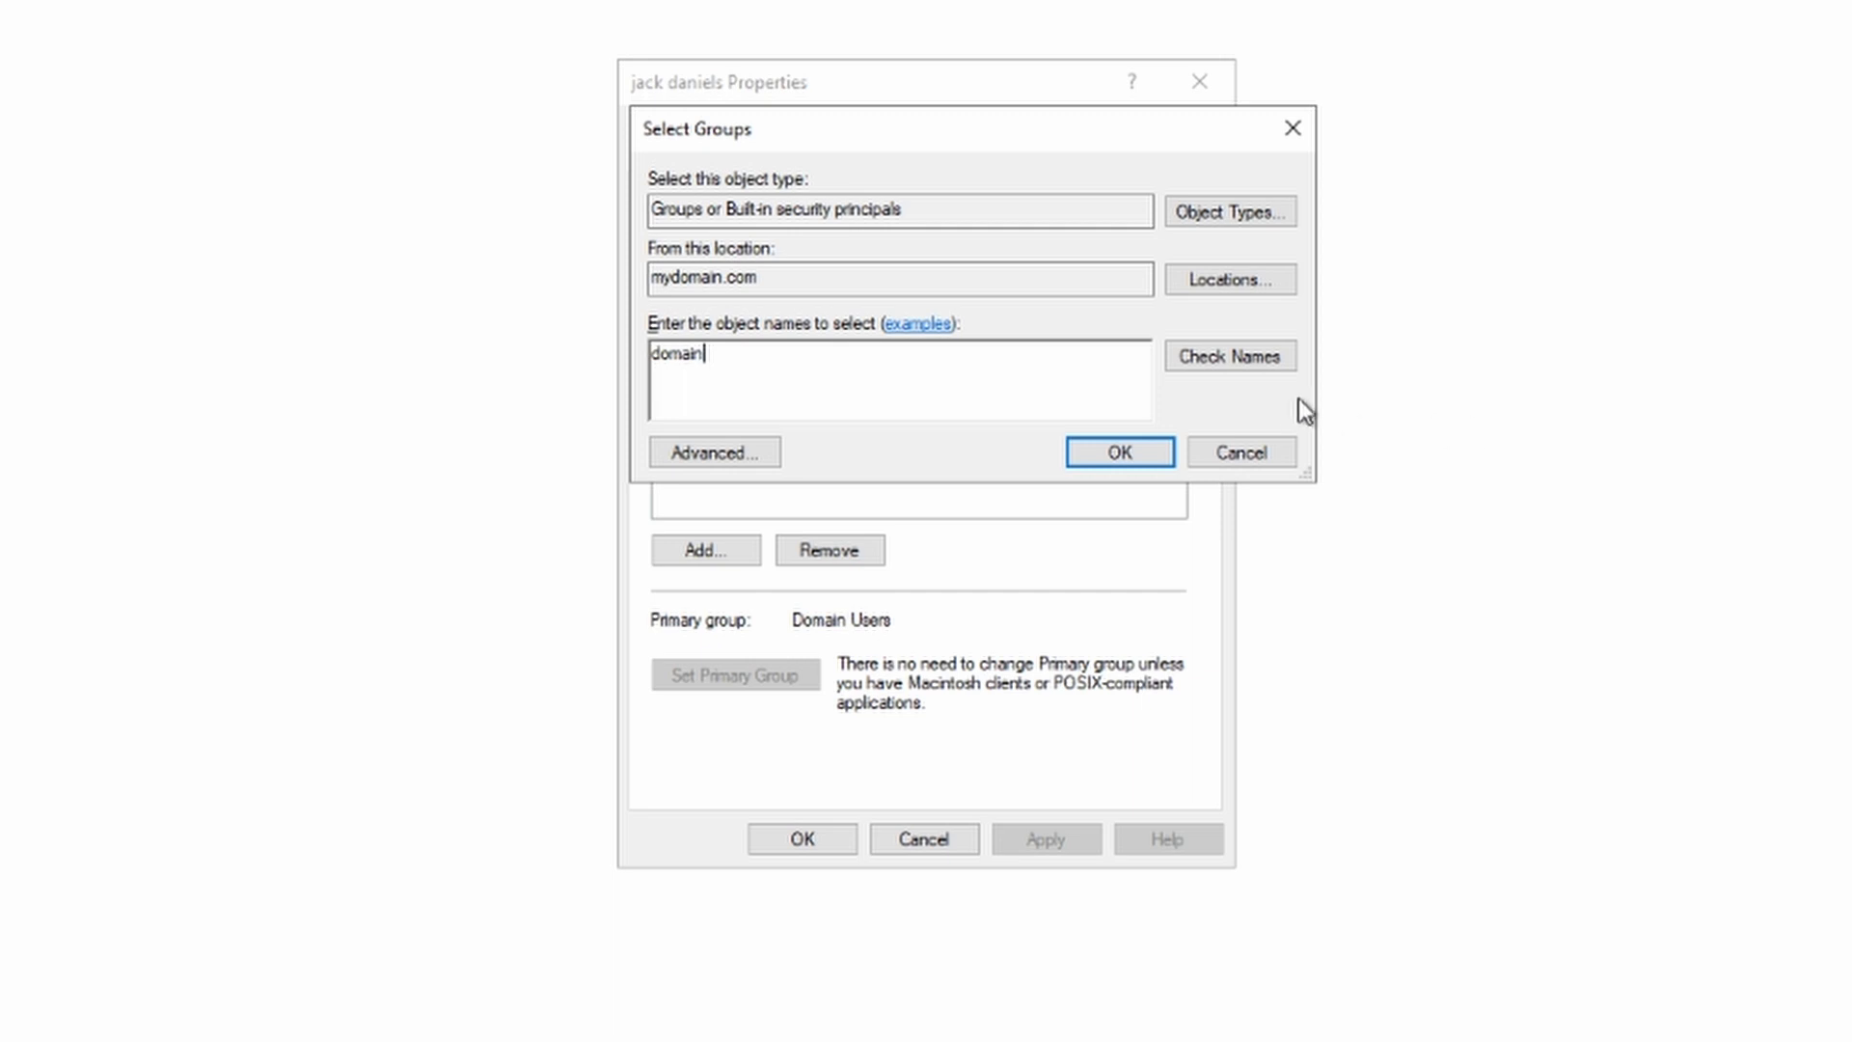
left_click(1279, 359)
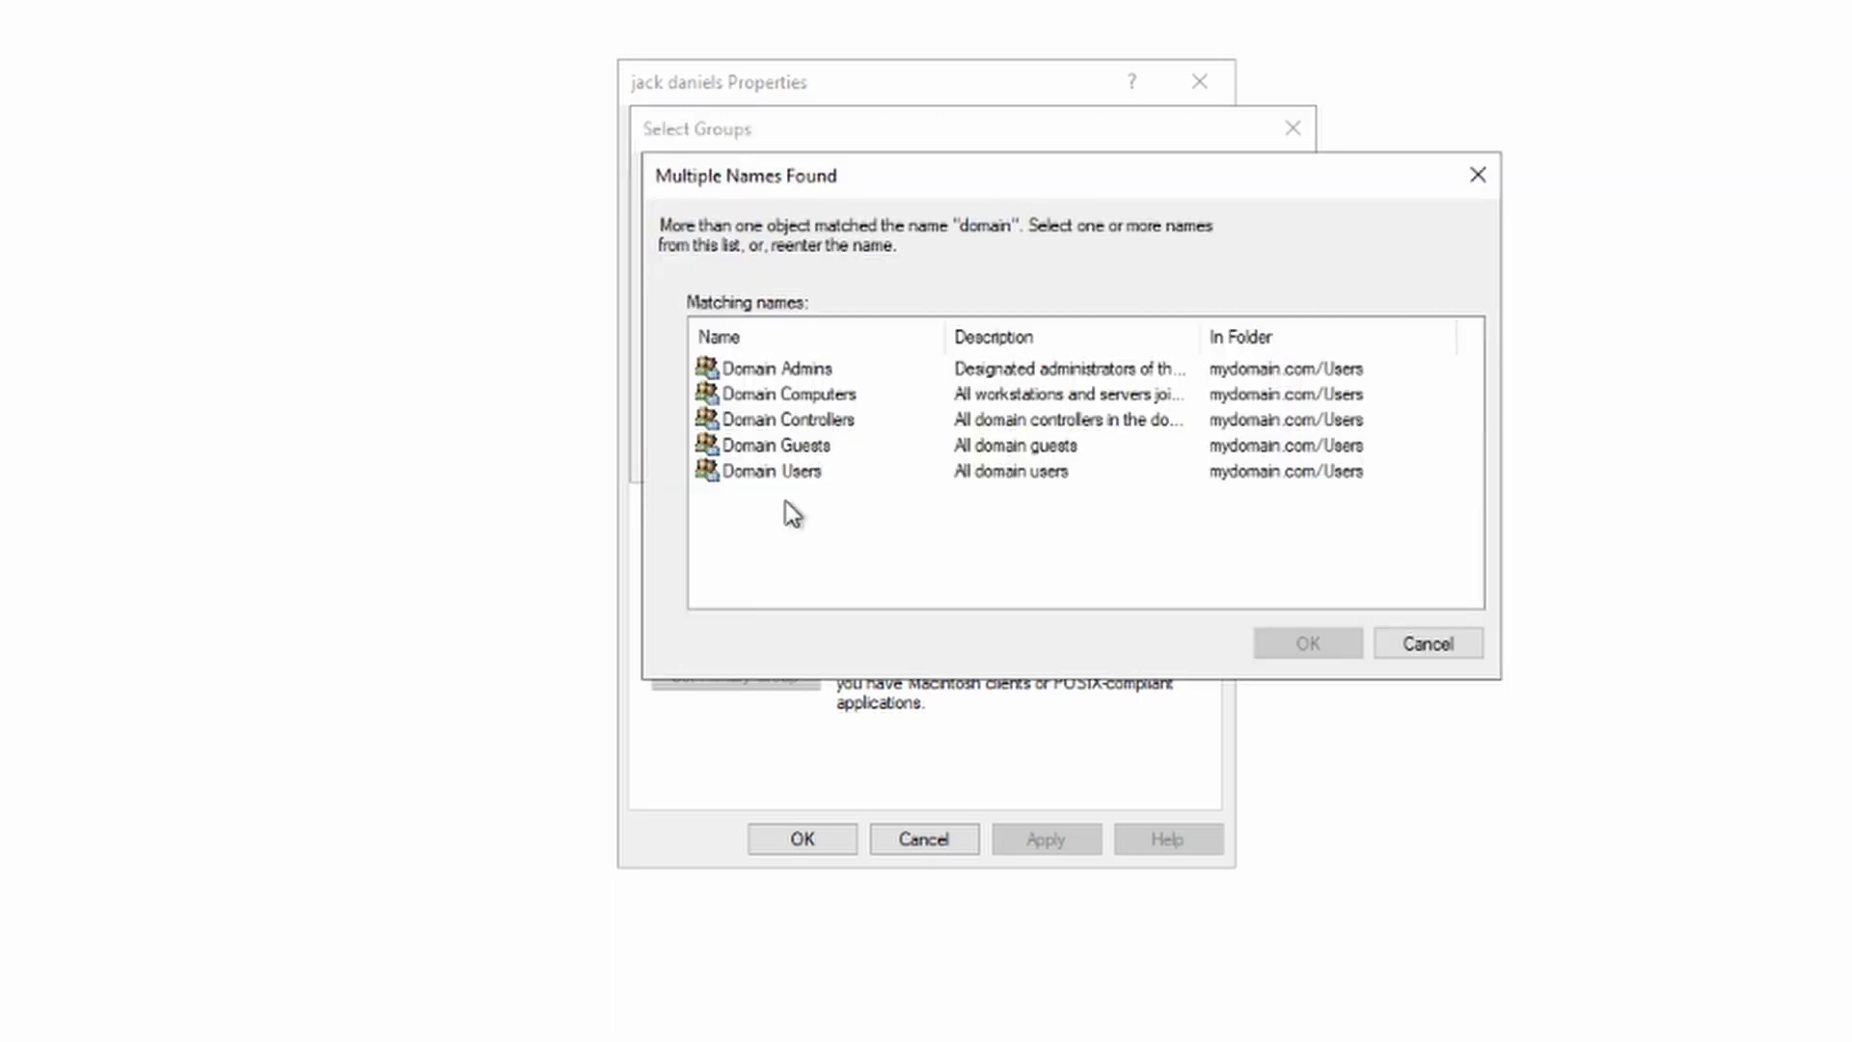
left_click(748, 371)
left_click(1292, 640)
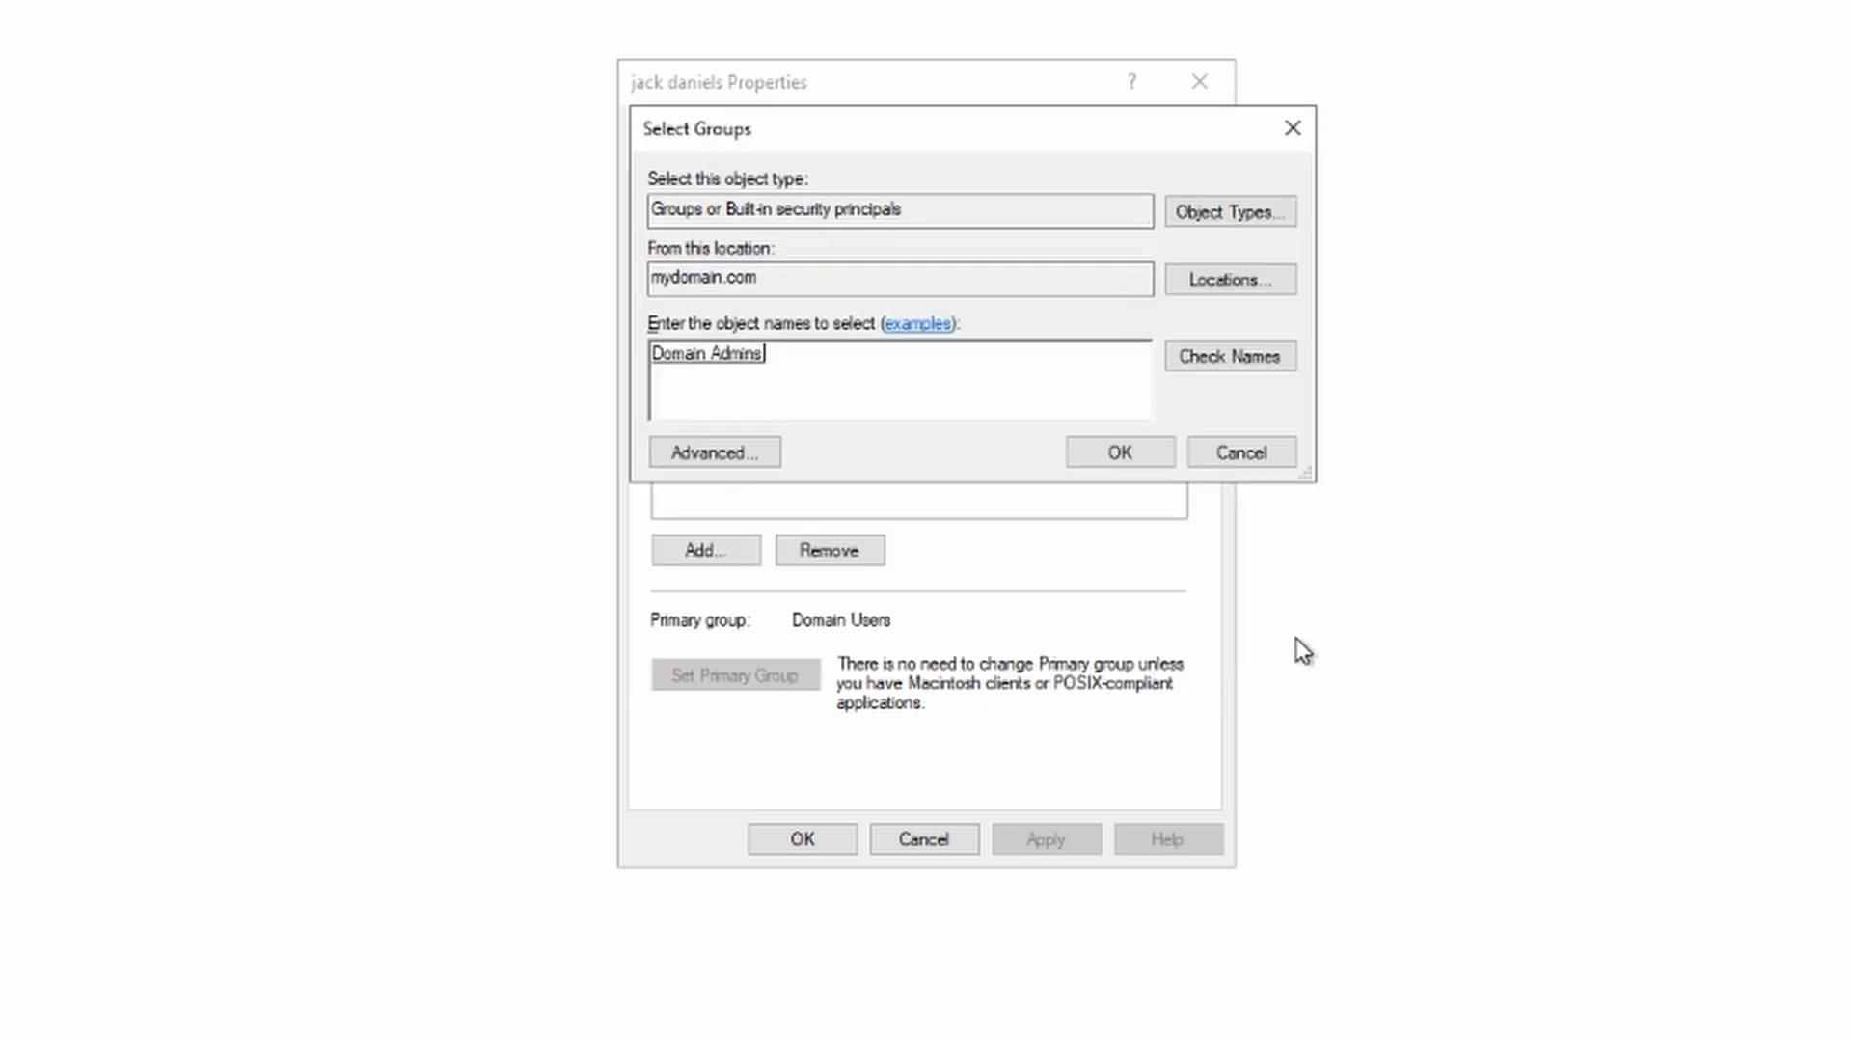
left_click(1097, 450)
left_click(1024, 835)
left_click(783, 837)
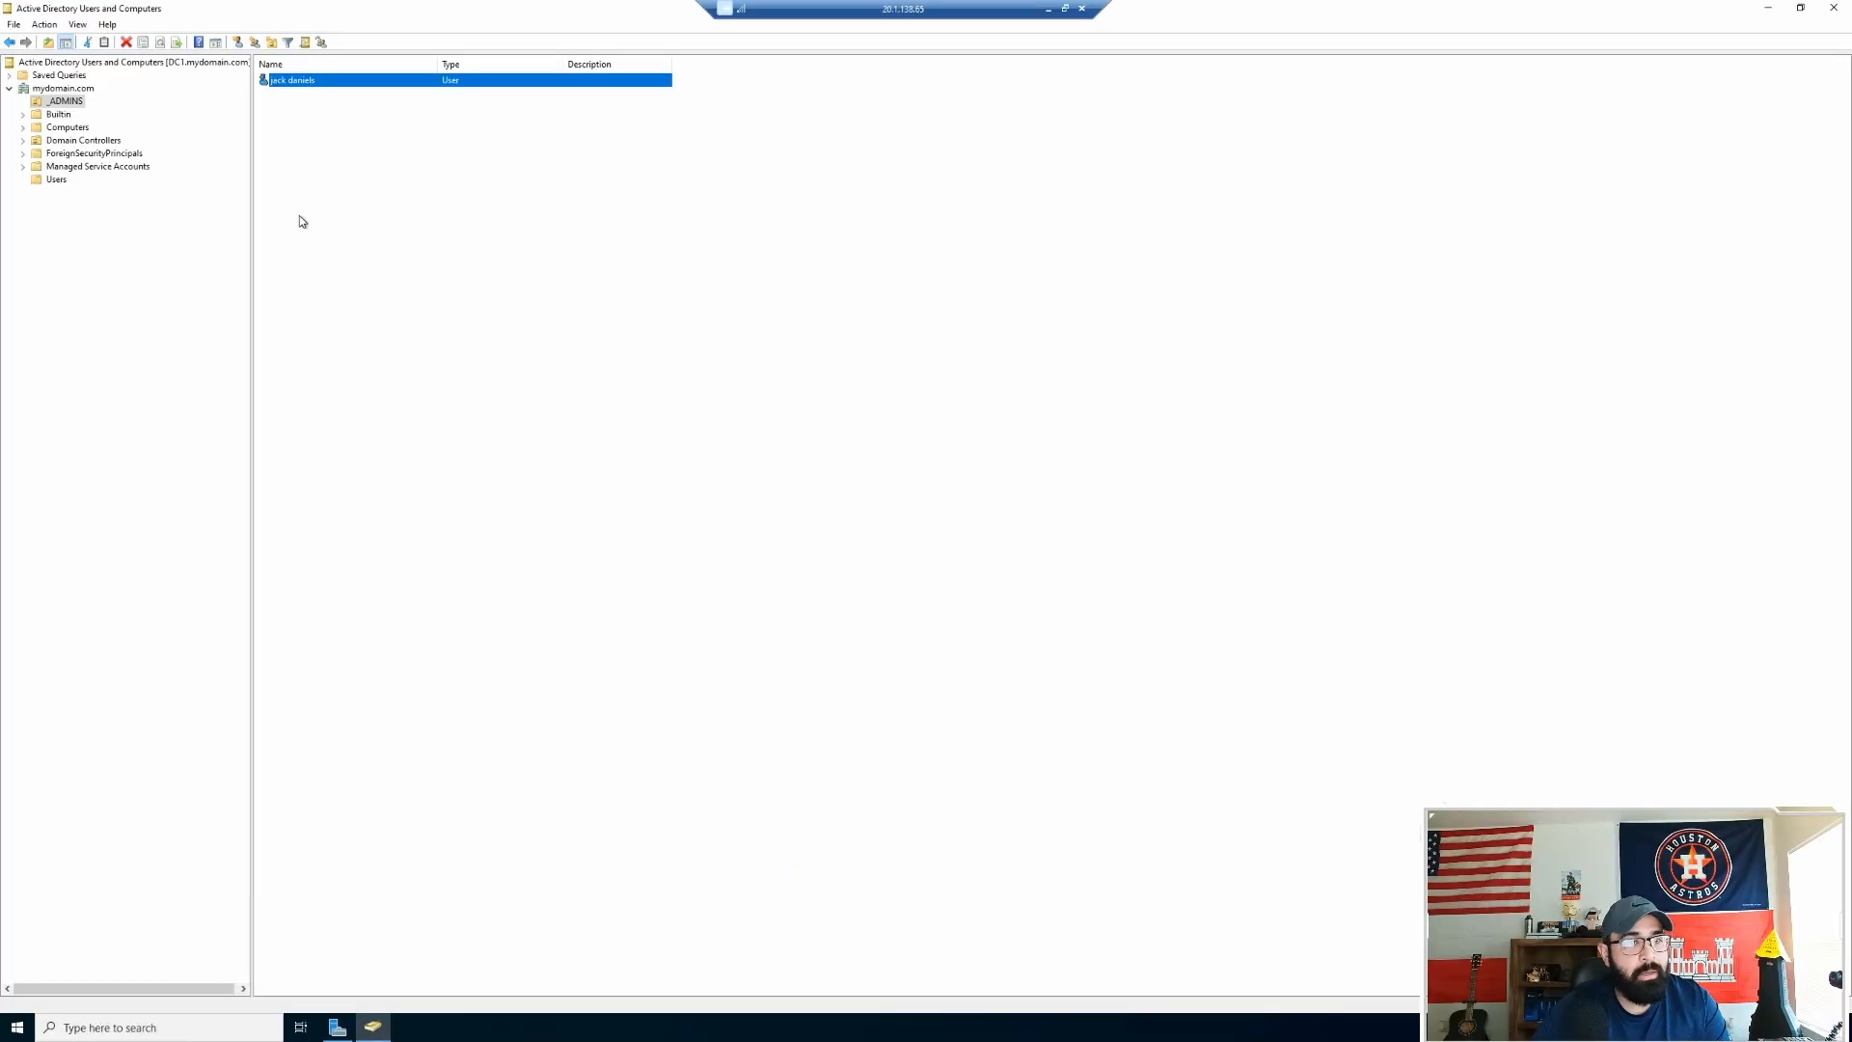
Step: Reopen the user's properties to verify Domain Admins membership, then close the console
double_click(292, 80)
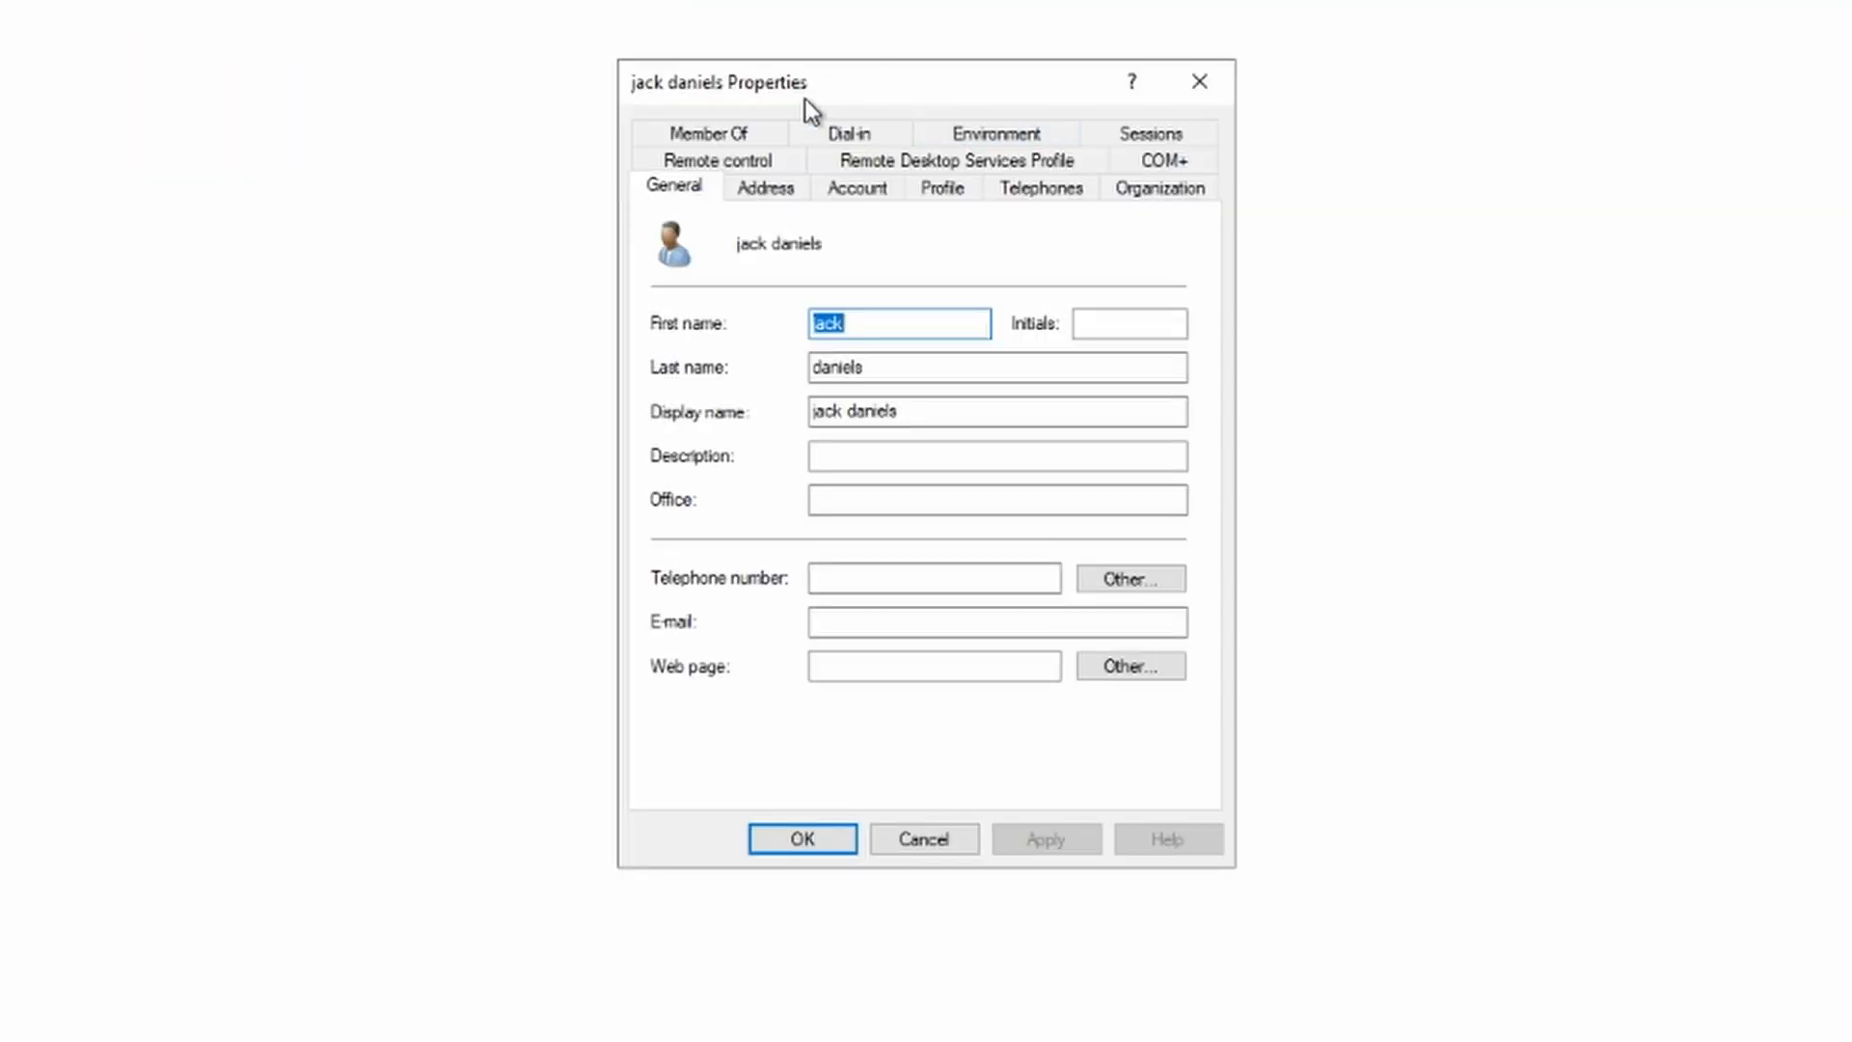
left_click(839, 342)
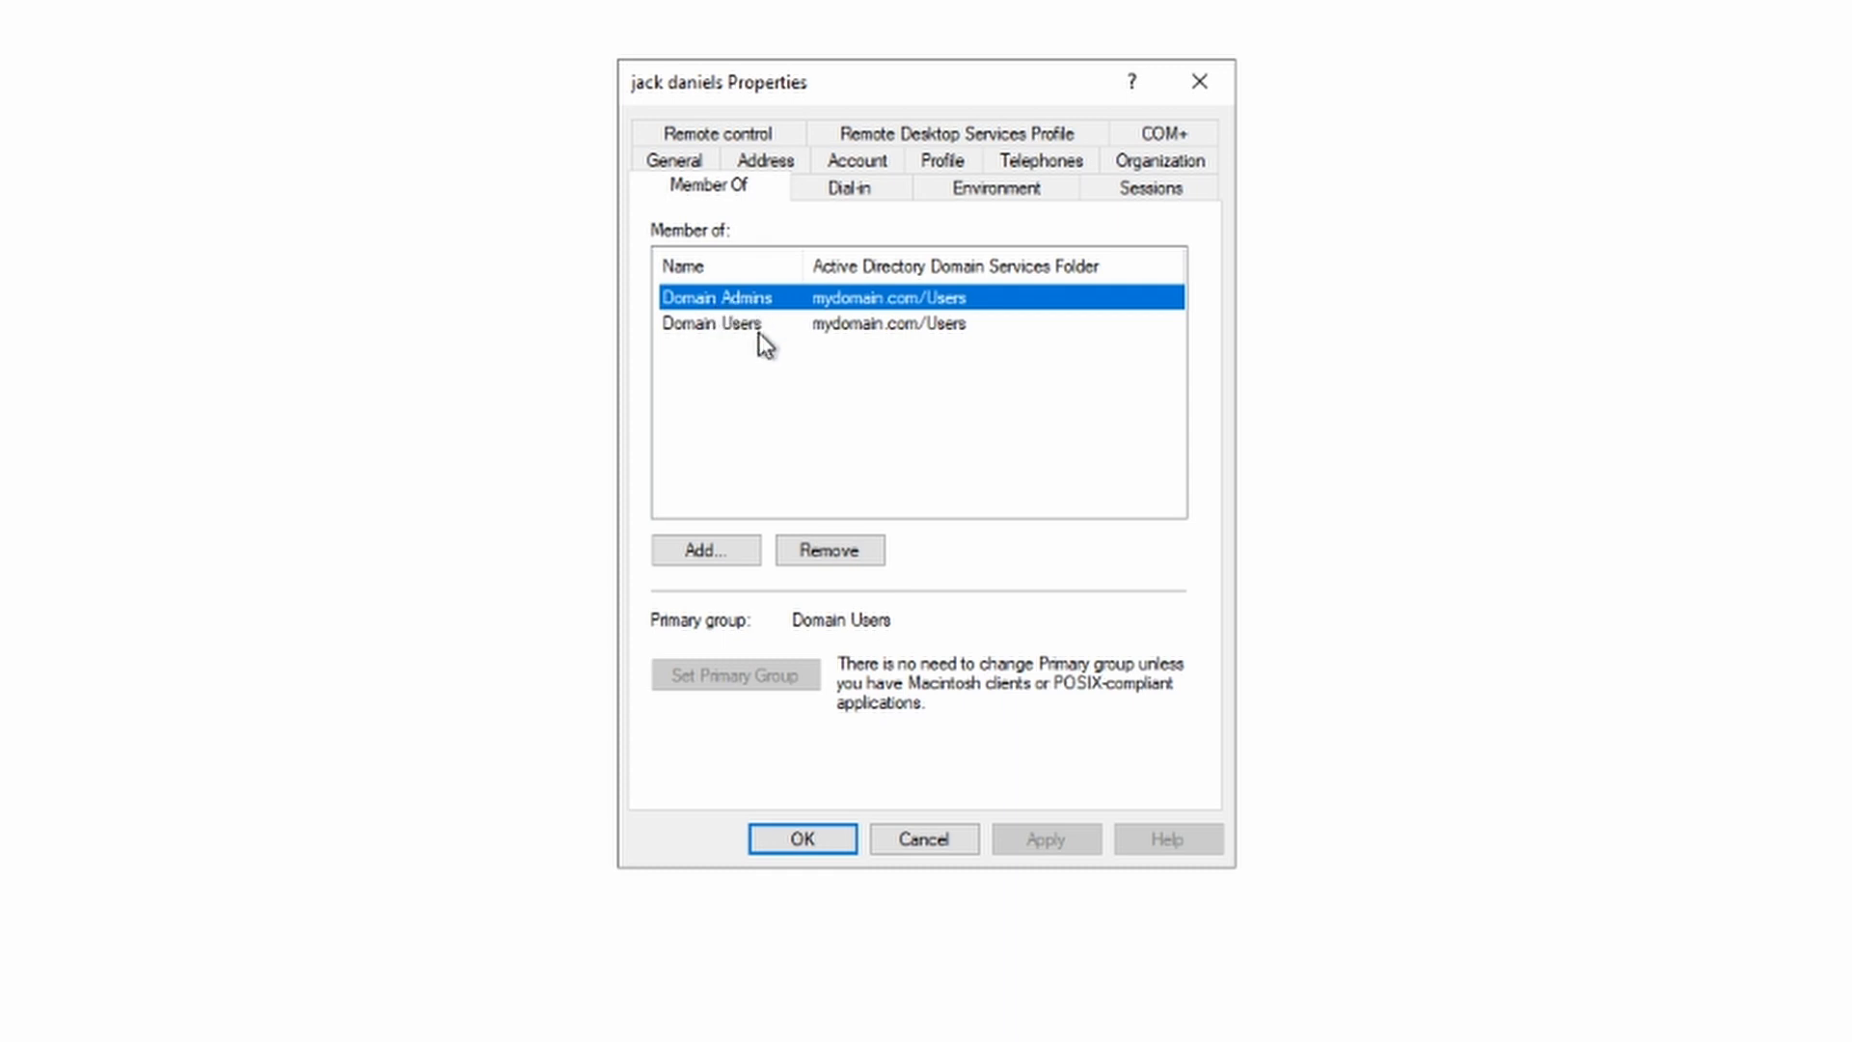
left_click(806, 840)
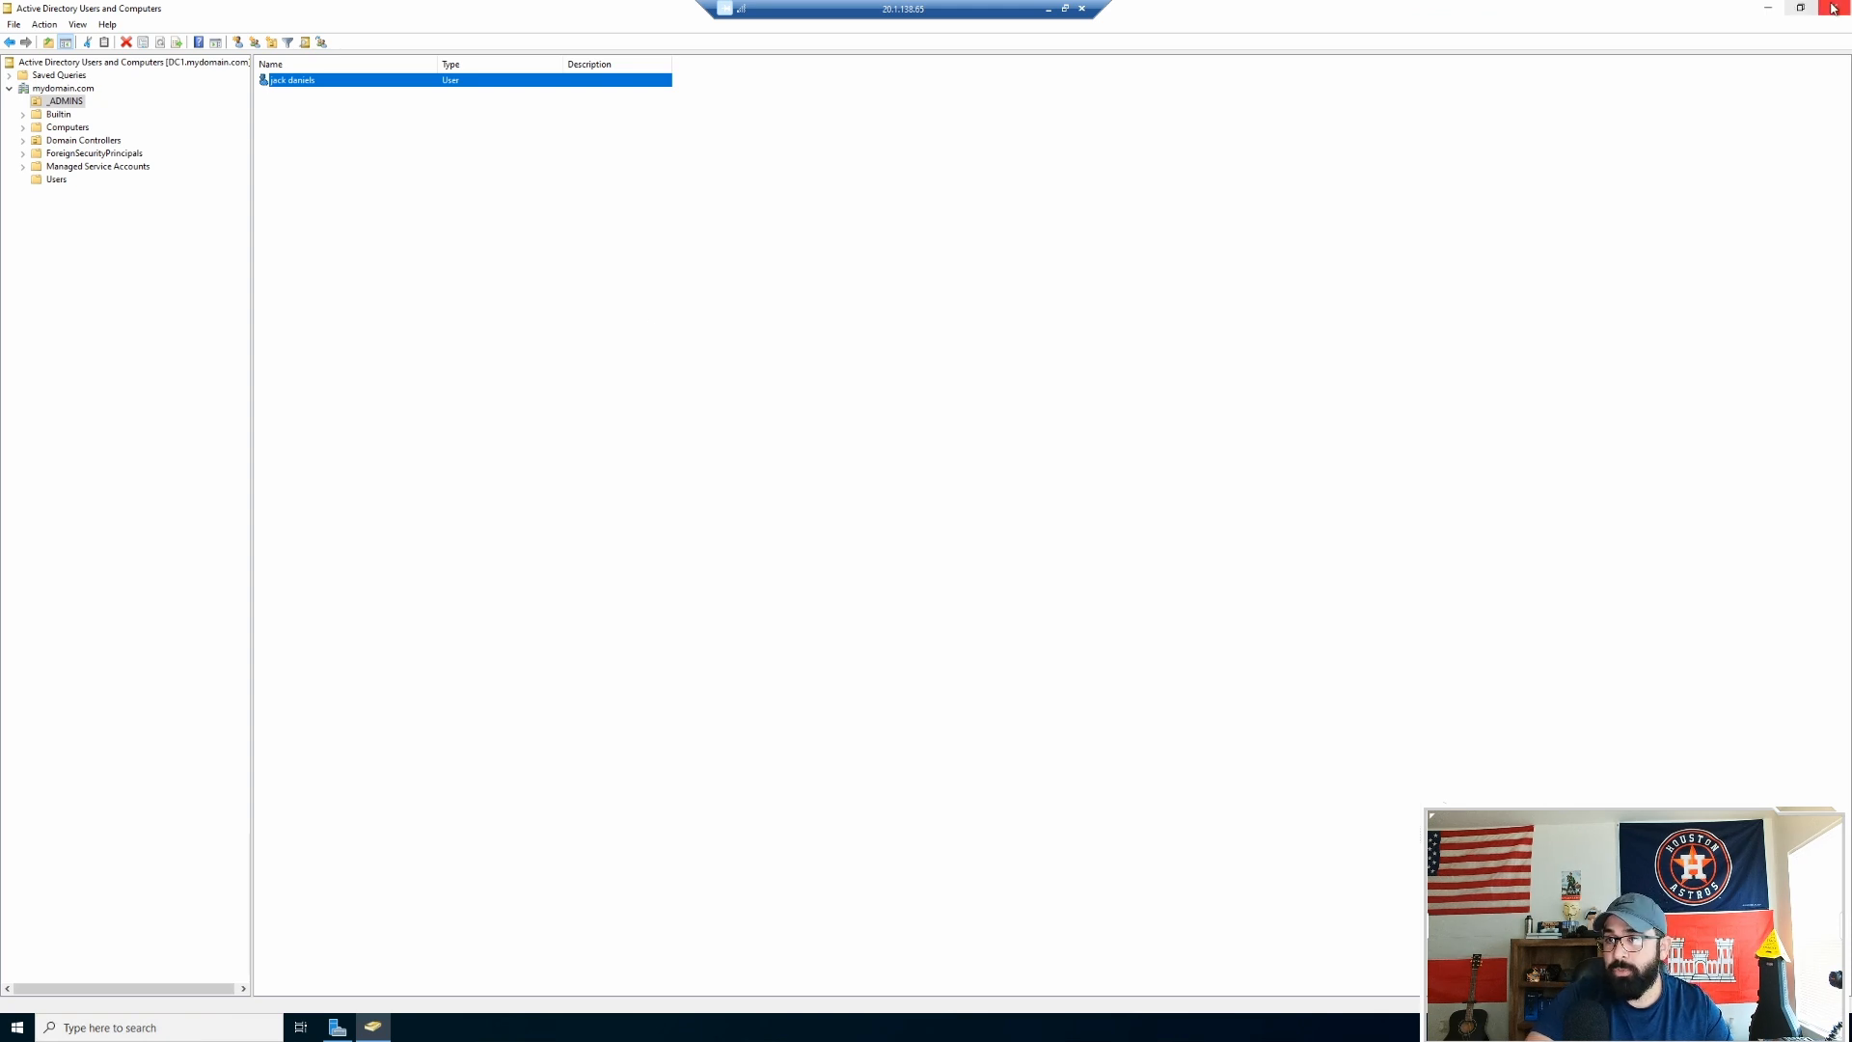
left_click(1833, 7)
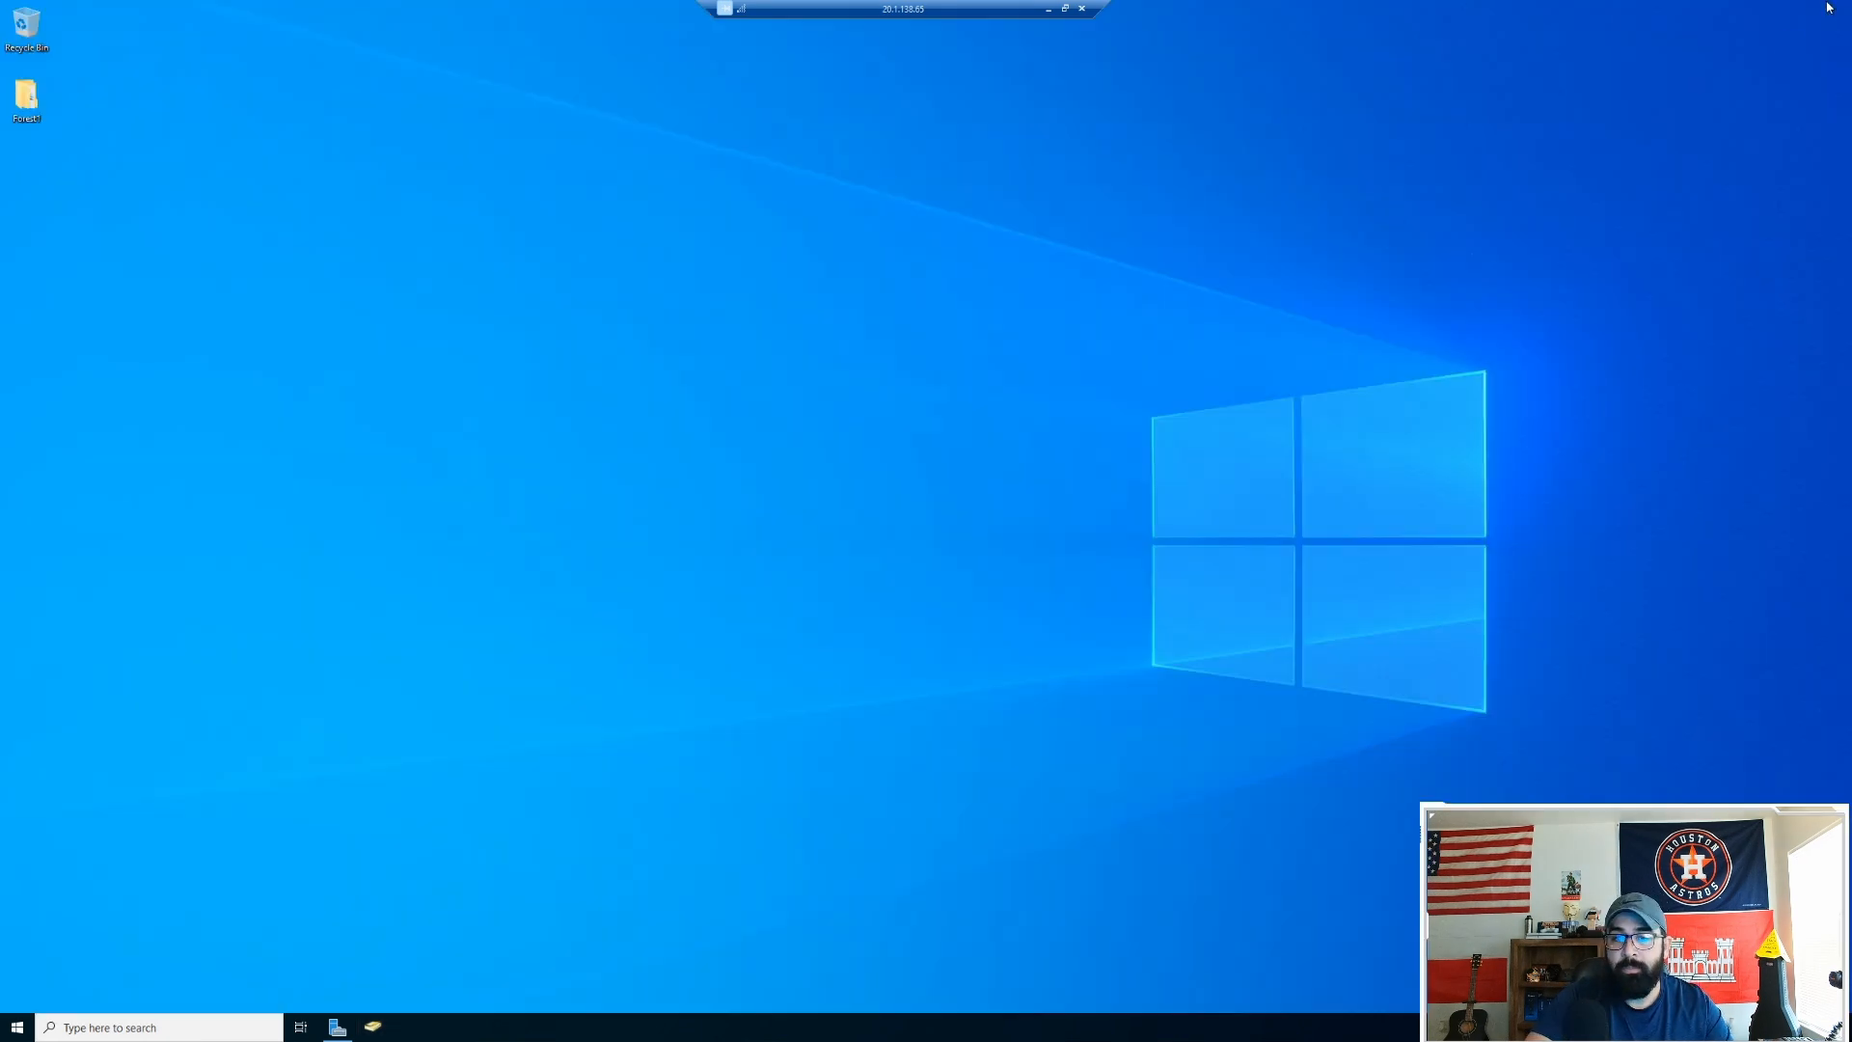
Step: Disconnect the Remote Desktop session to DC1
left_click(1081, 9)
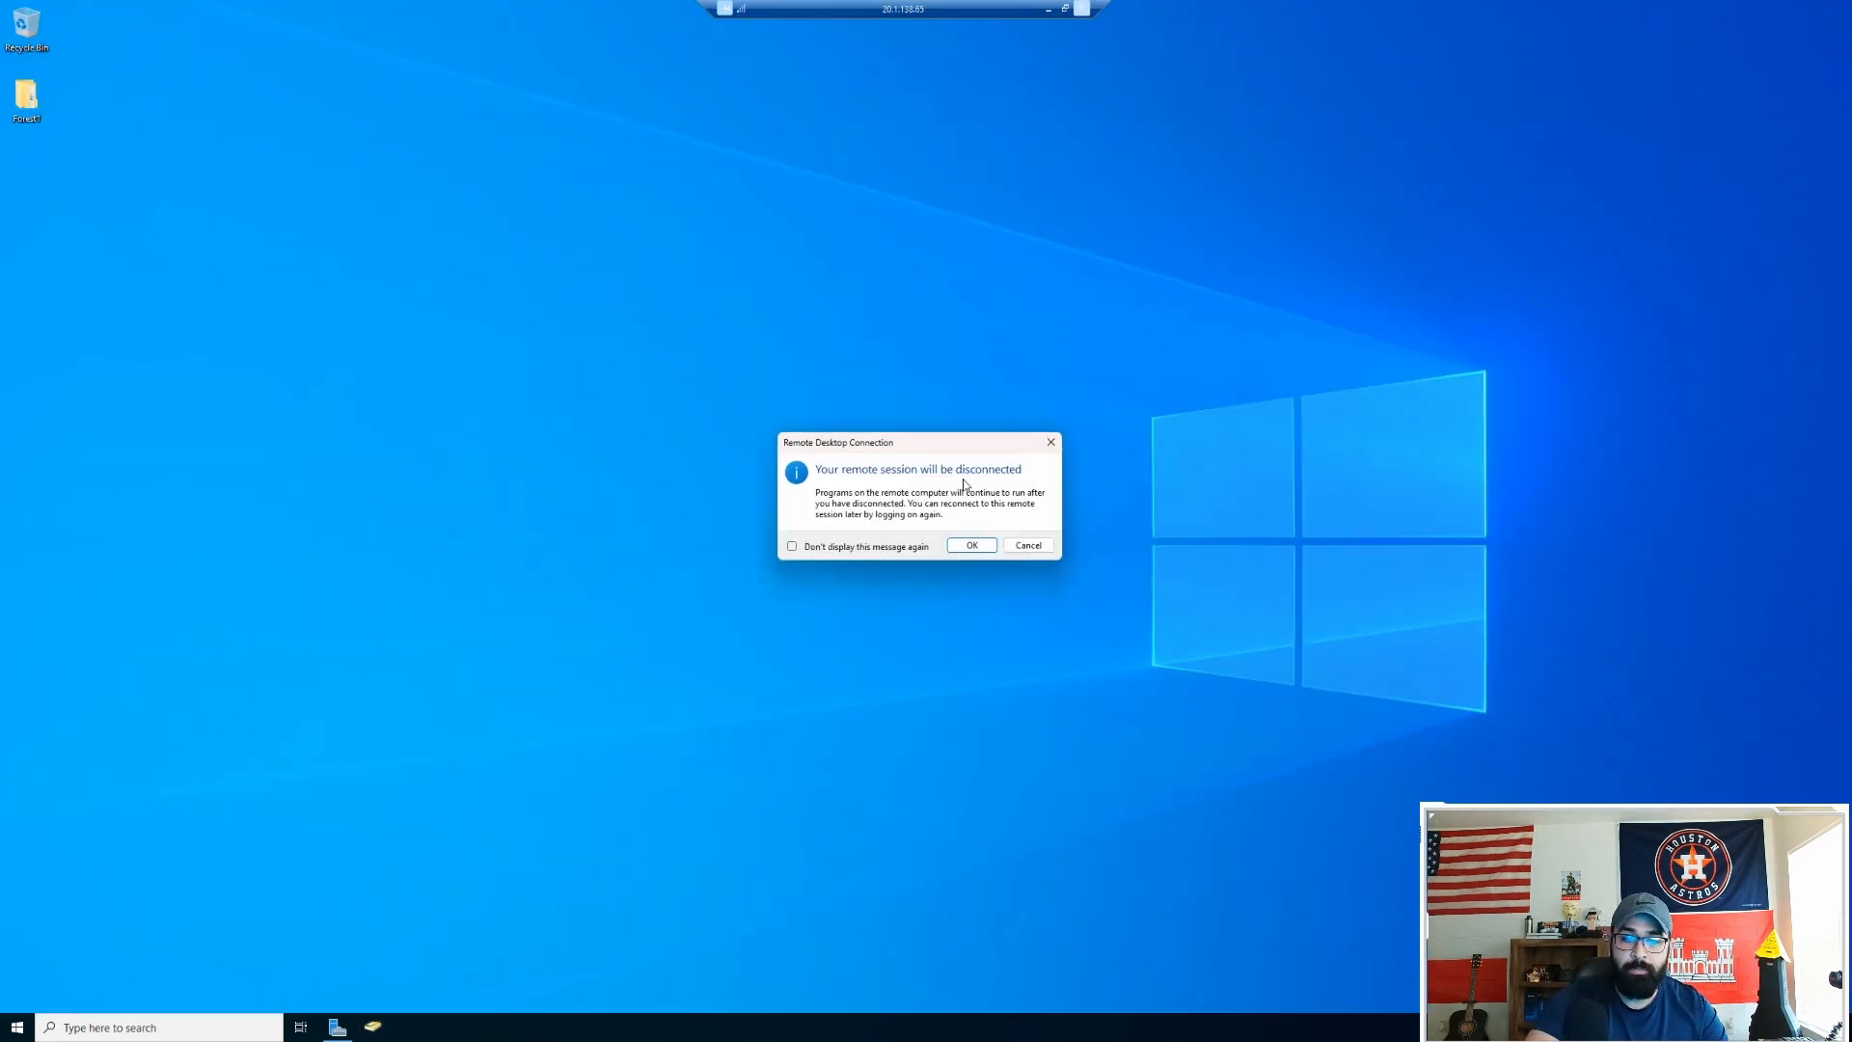
left_click(993, 546)
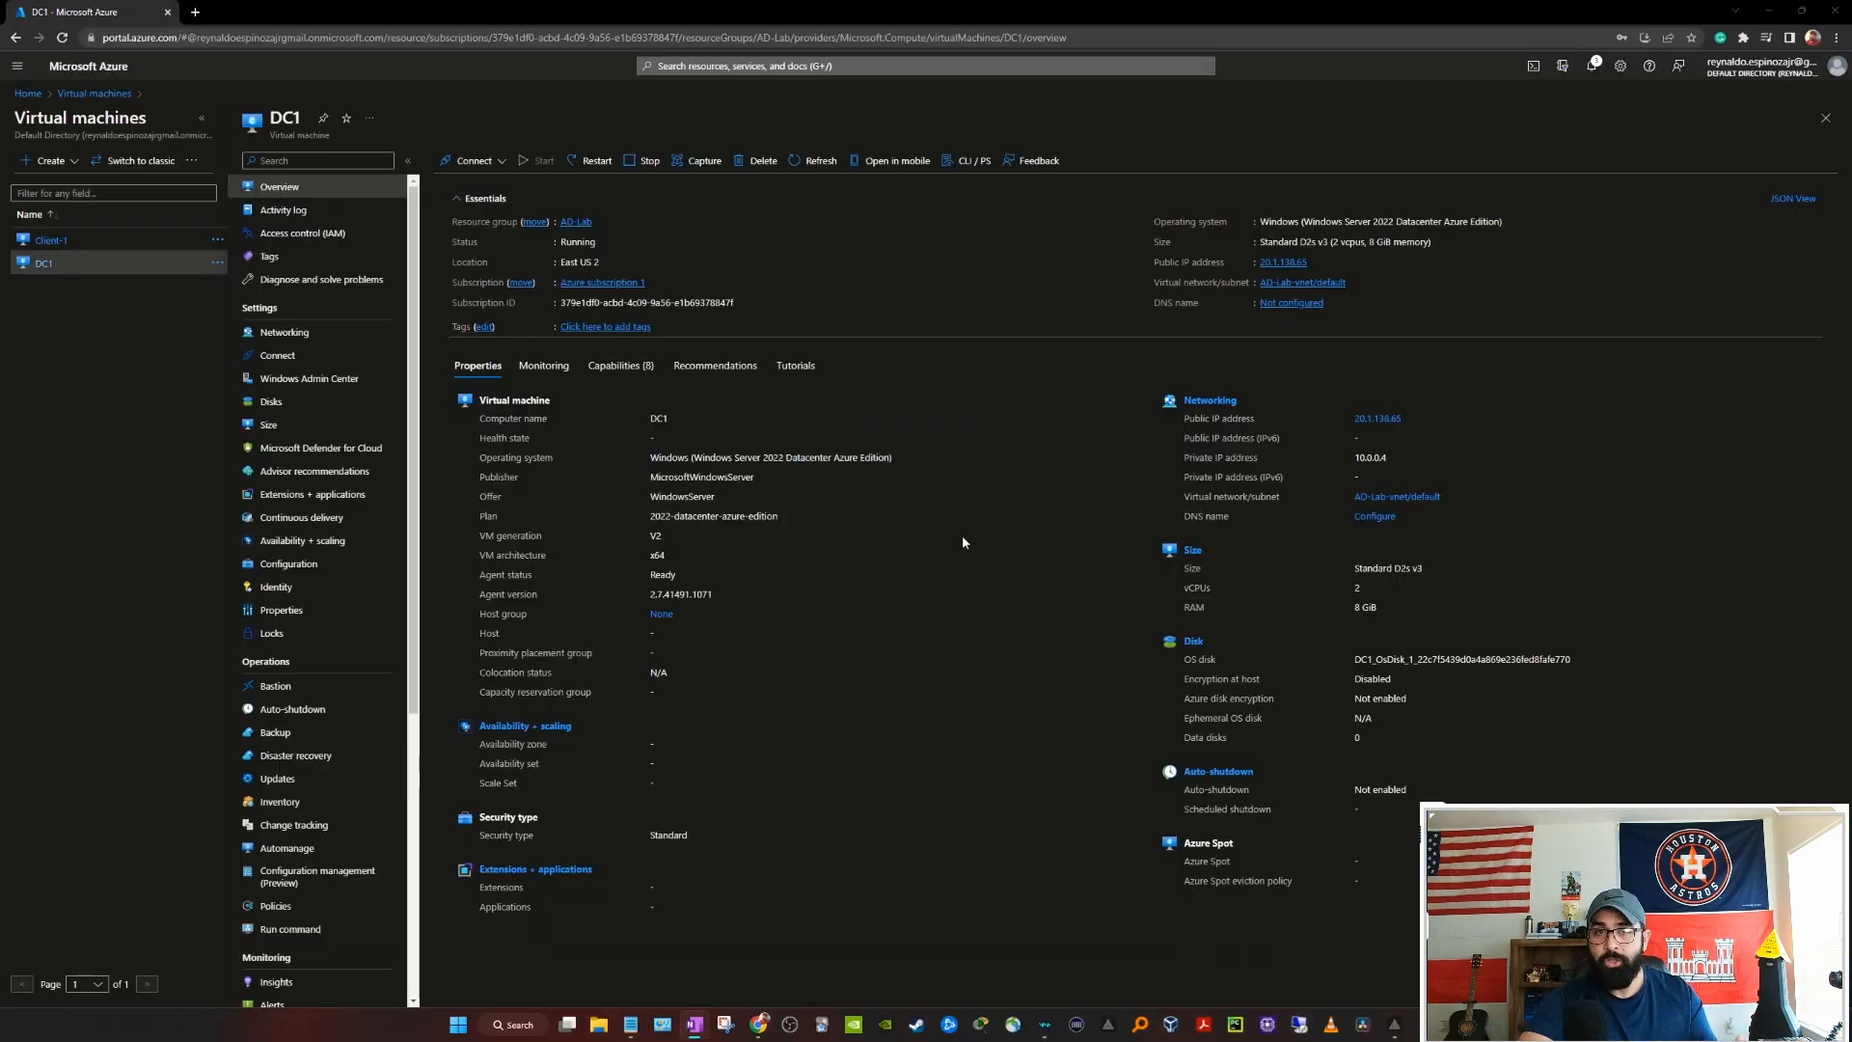
Step: Start a Remote Desktop connection to DC1's public IP address 20.1.138.65
left_click(1317, 262)
left_click(1299, 1024)
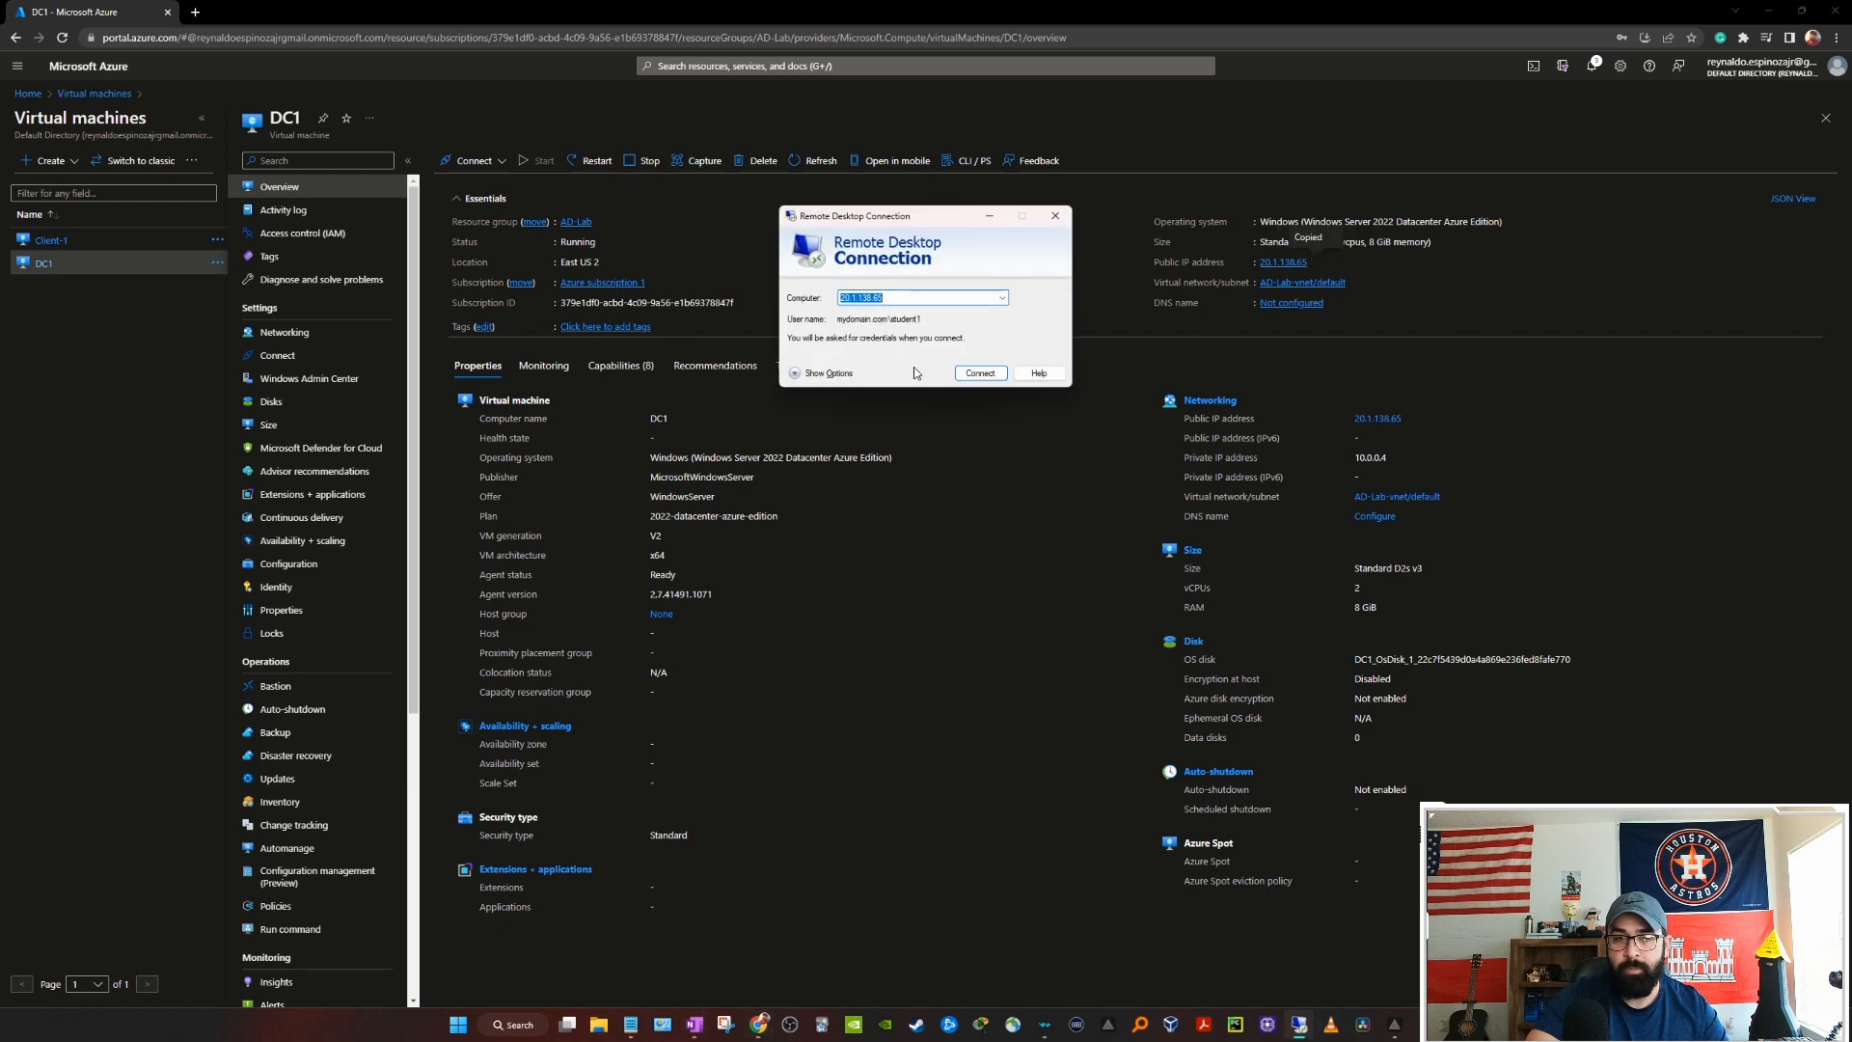
key("ctrl+v")
left_click(1003, 375)
Step: Sign in as the new mydomain.com admin account and accept the certificate warning
left_click(752, 399)
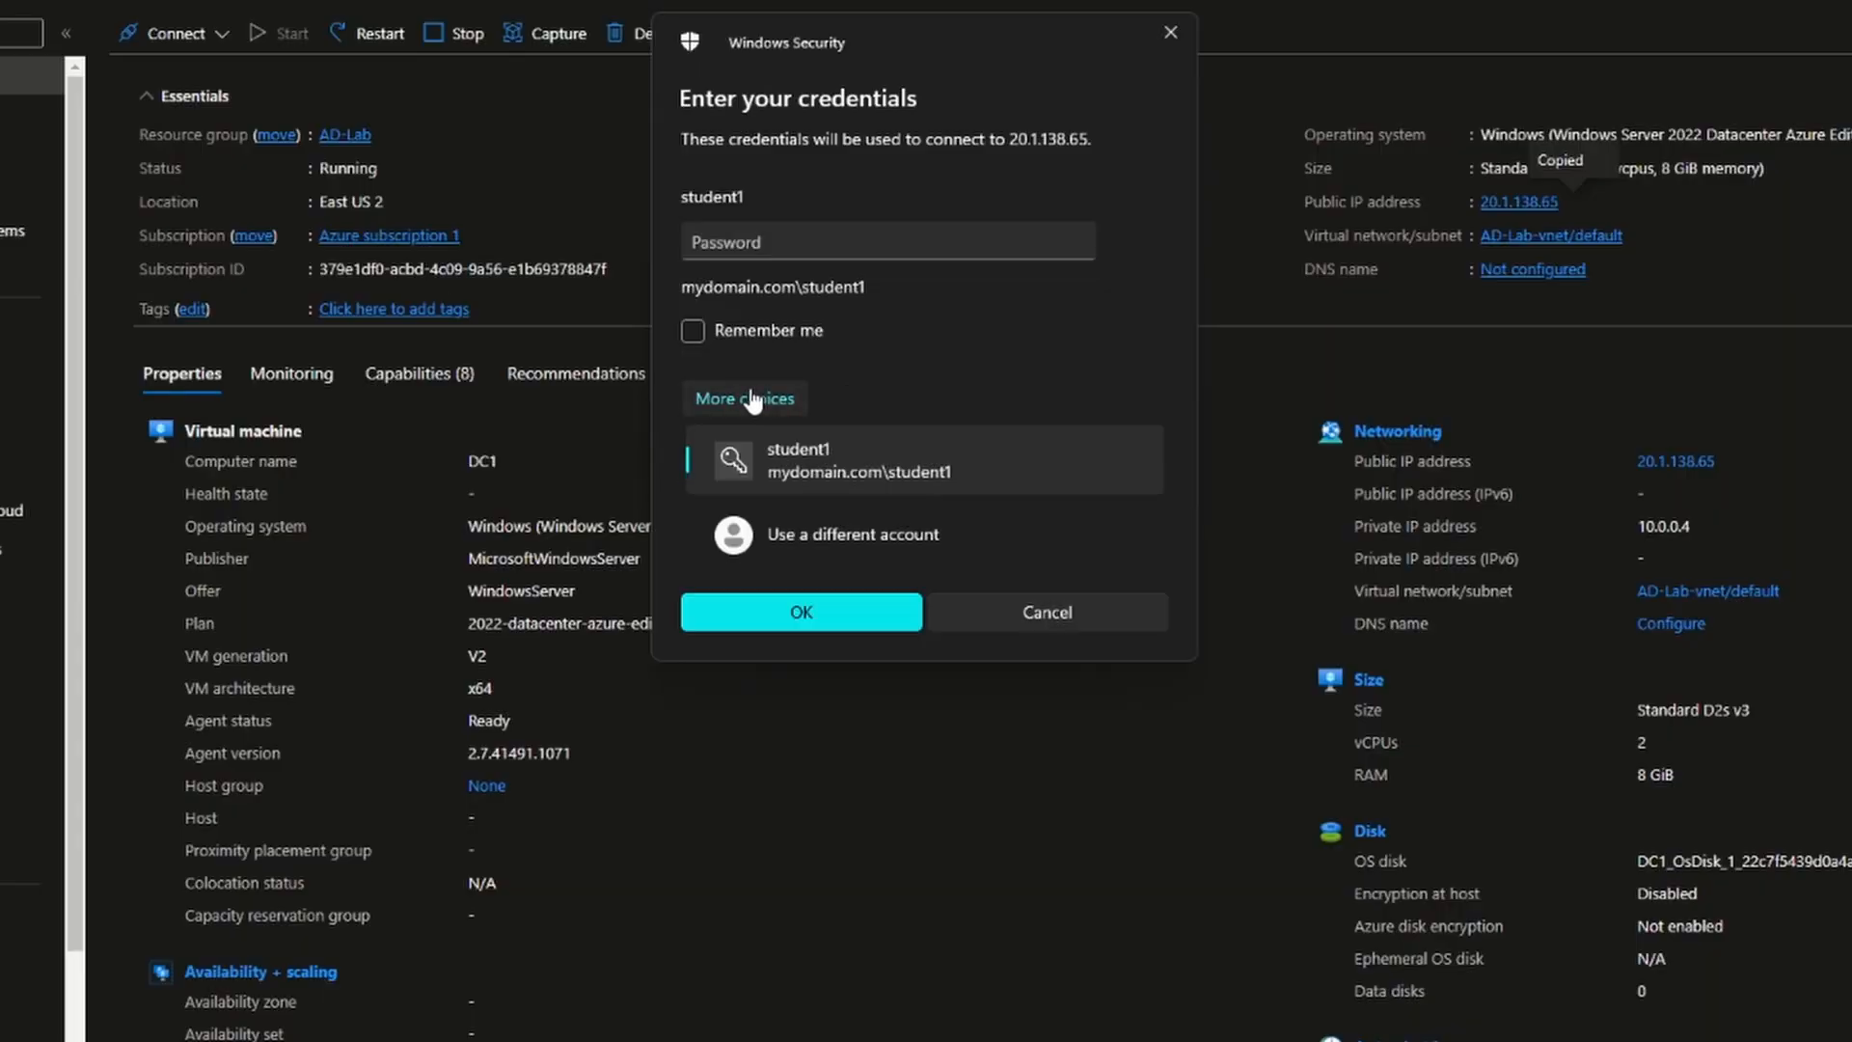
left_click(847, 535)
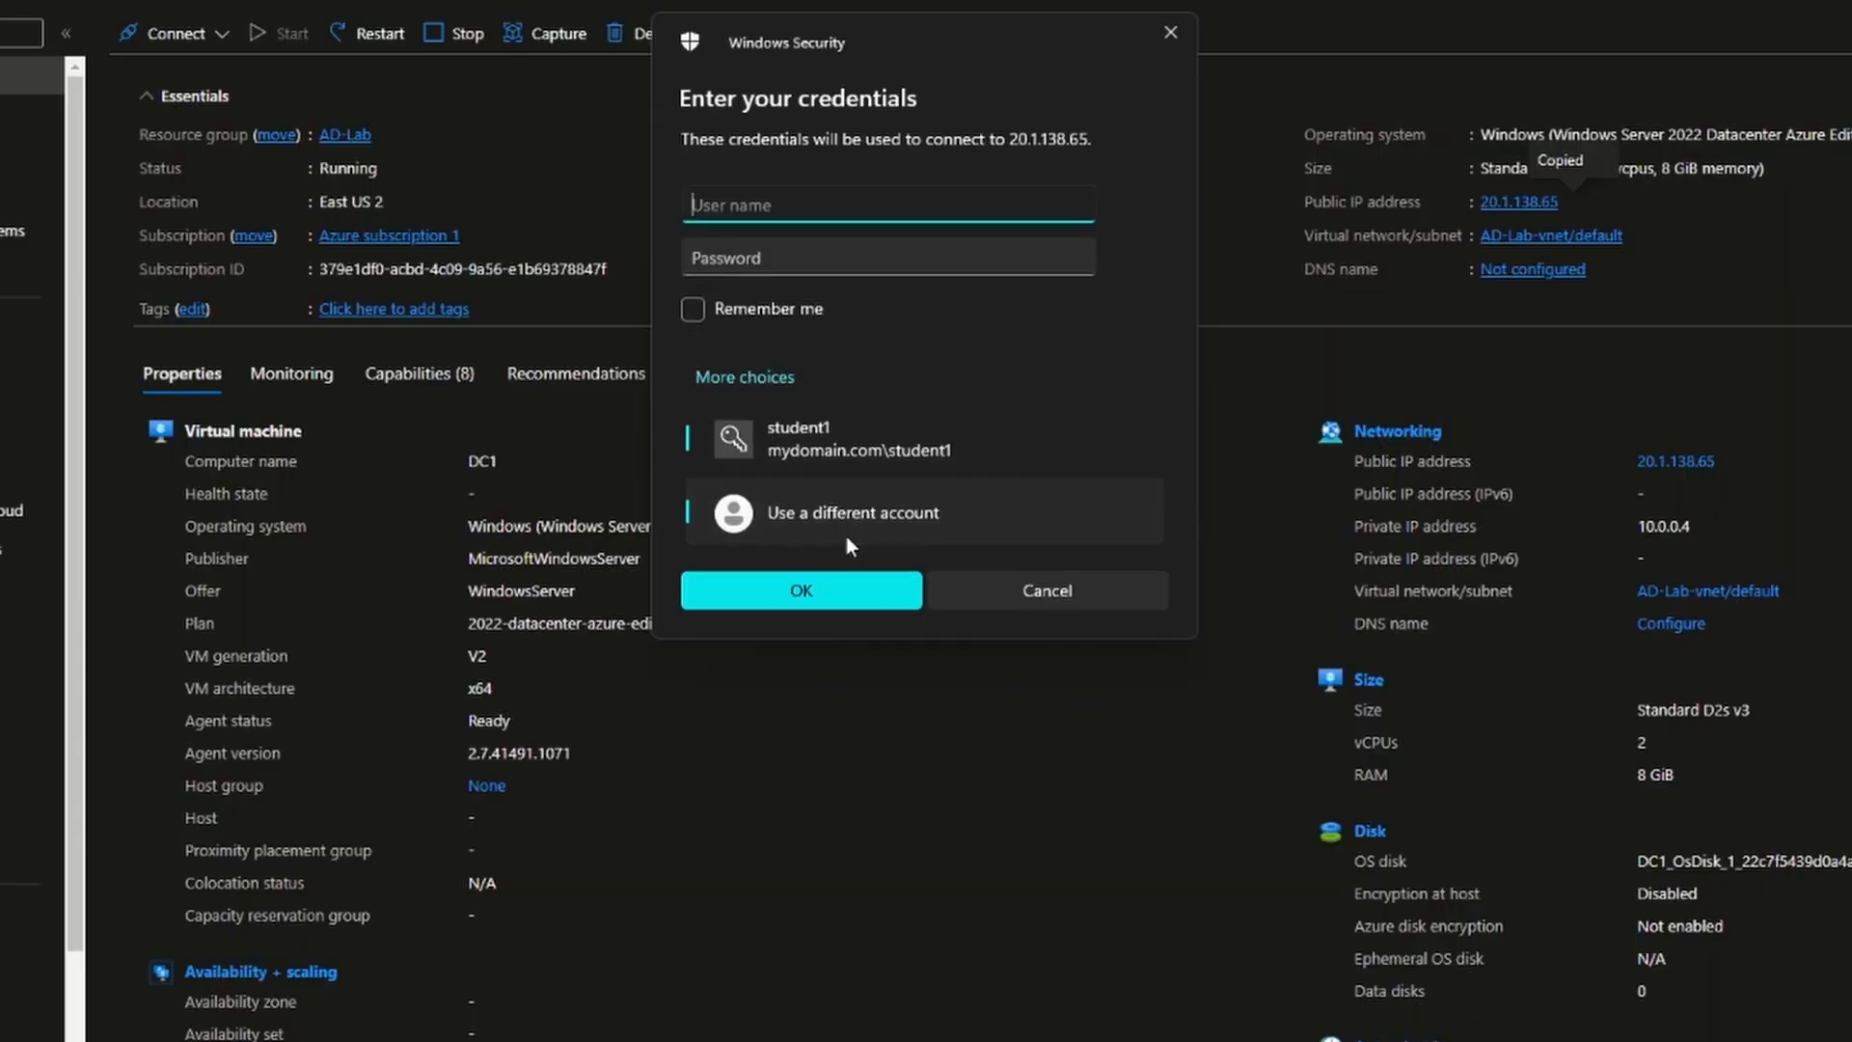
type("mydomain.com\\jack")
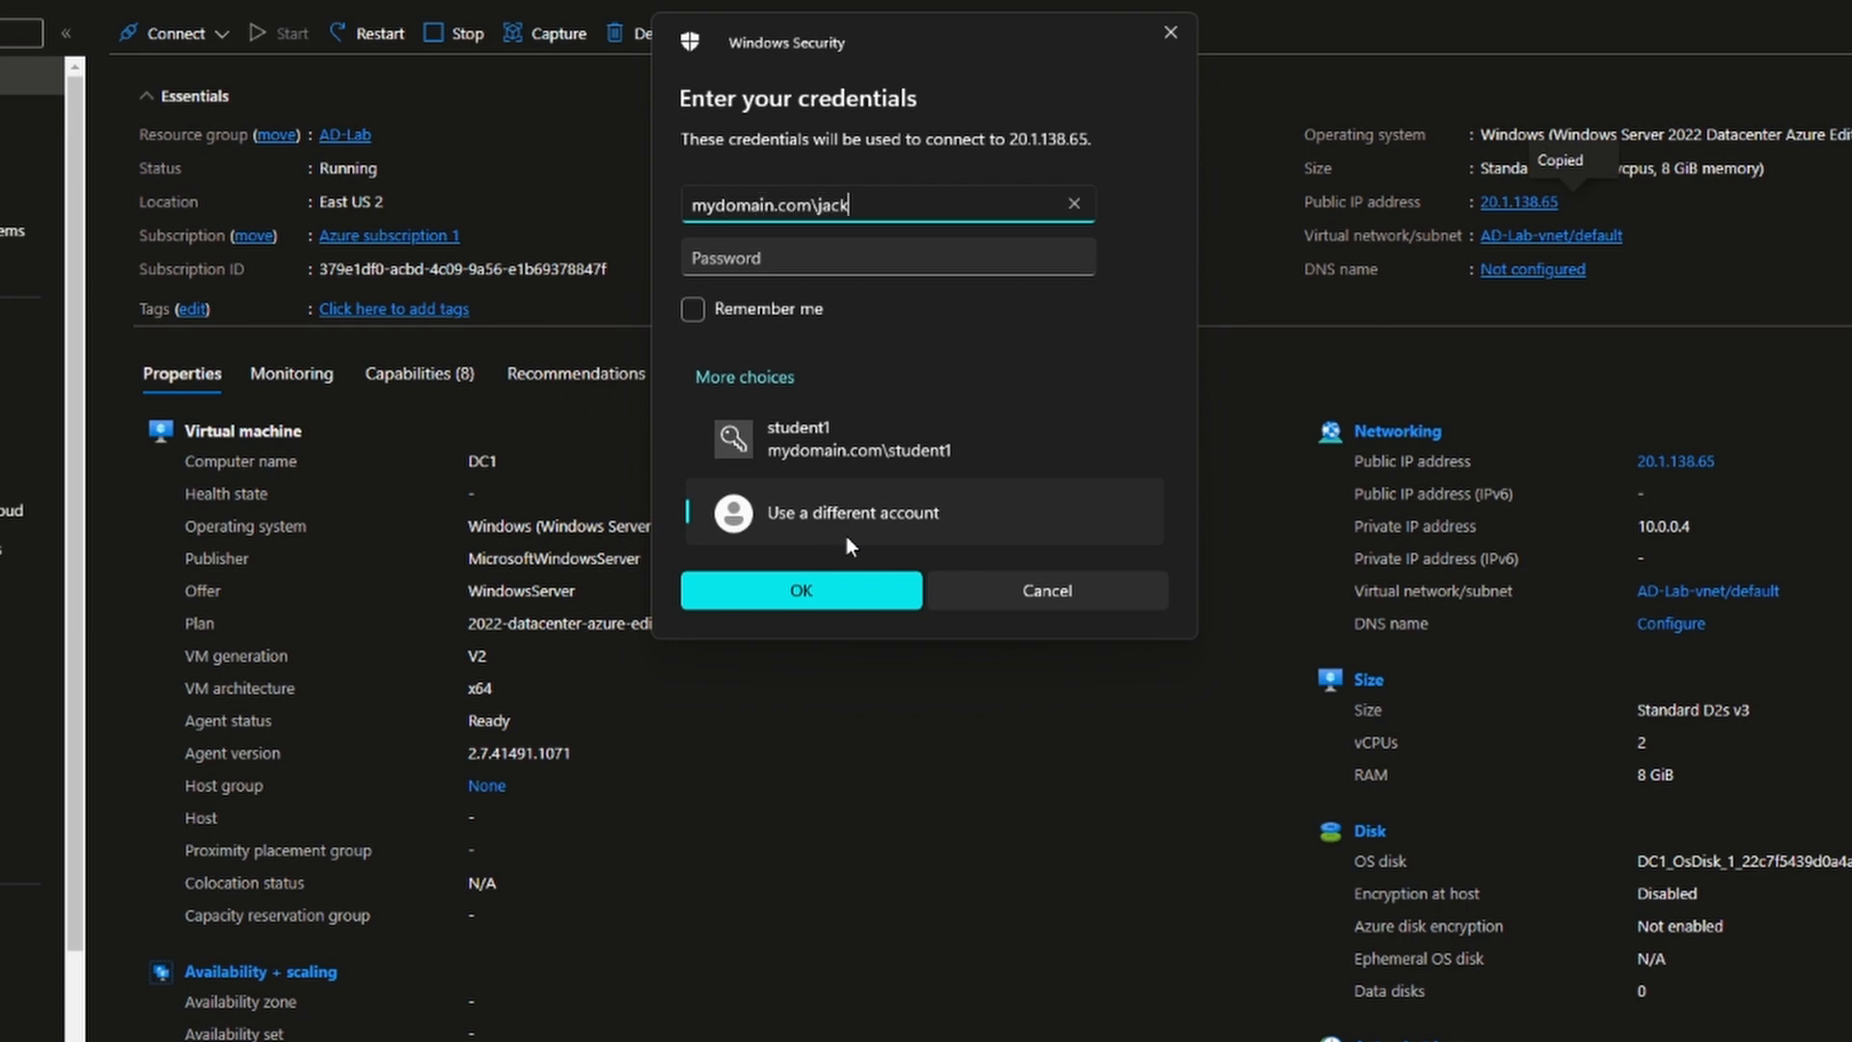
type("-admin")
key("Tab")
type("•••••••••")
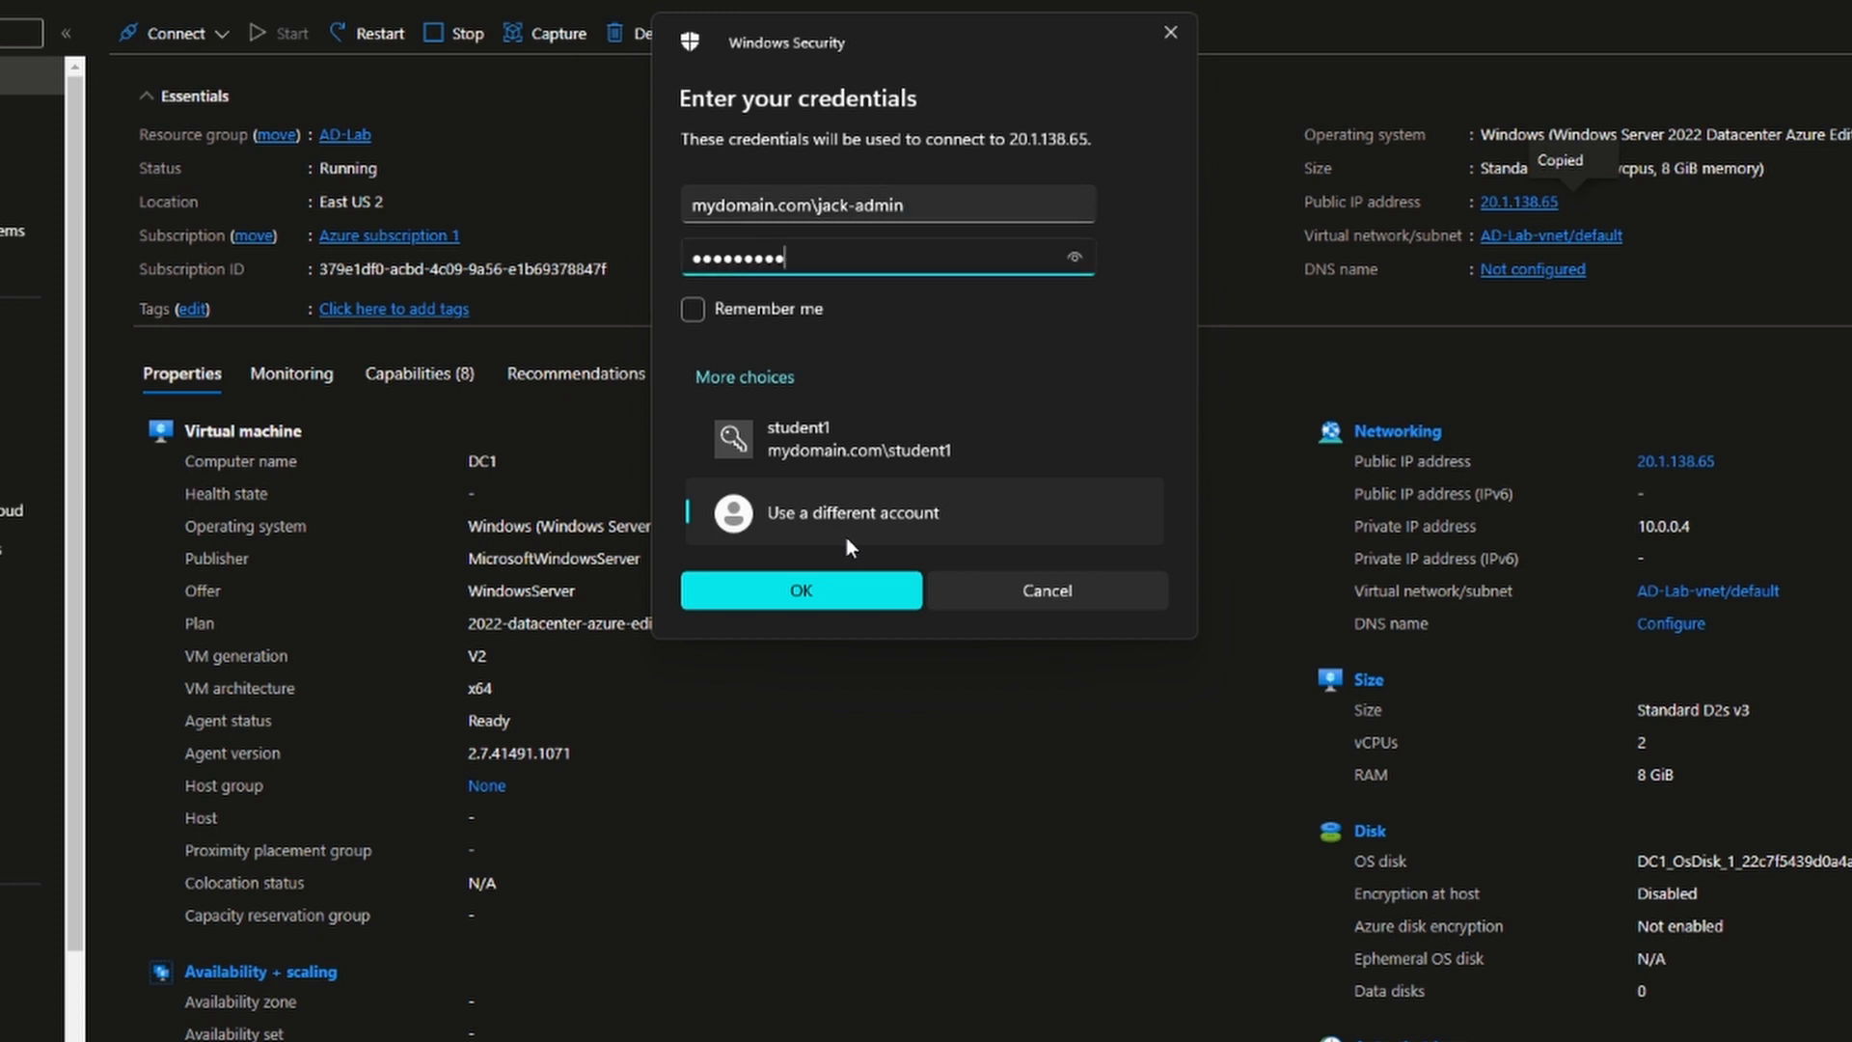
key("Return")
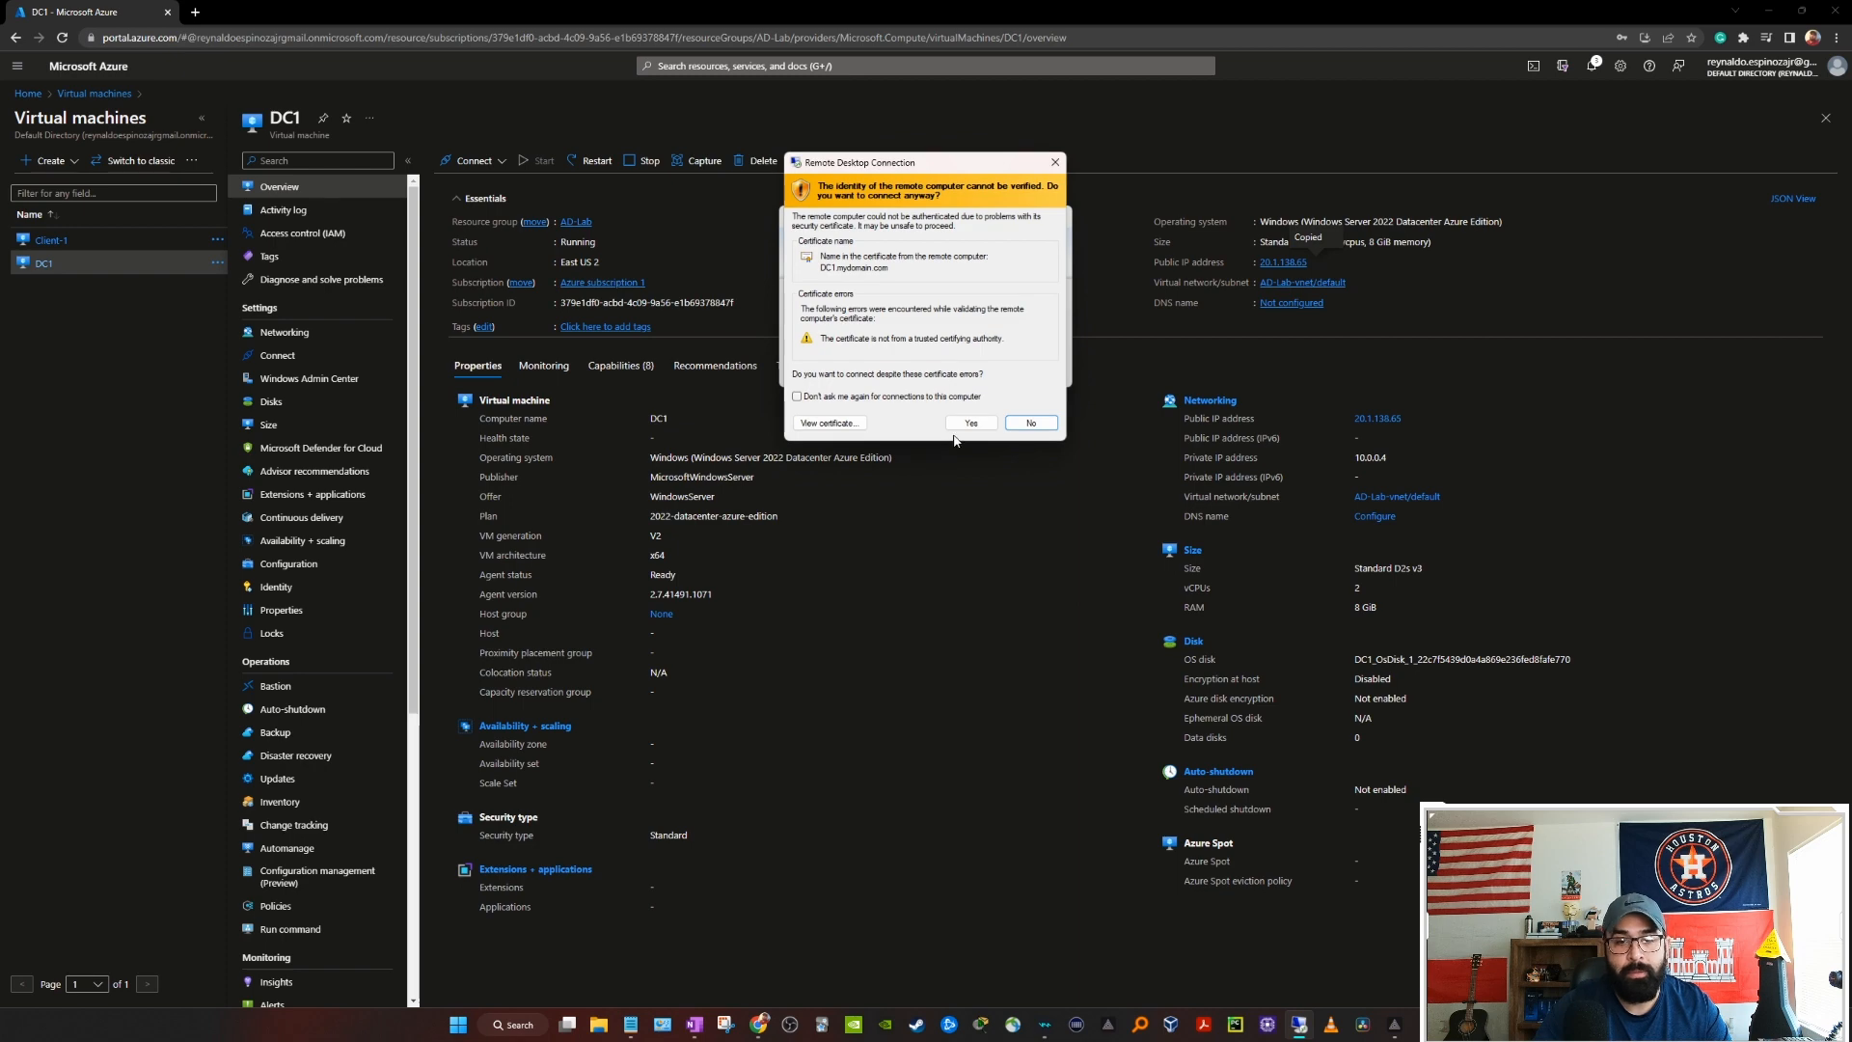
left_click(959, 425)
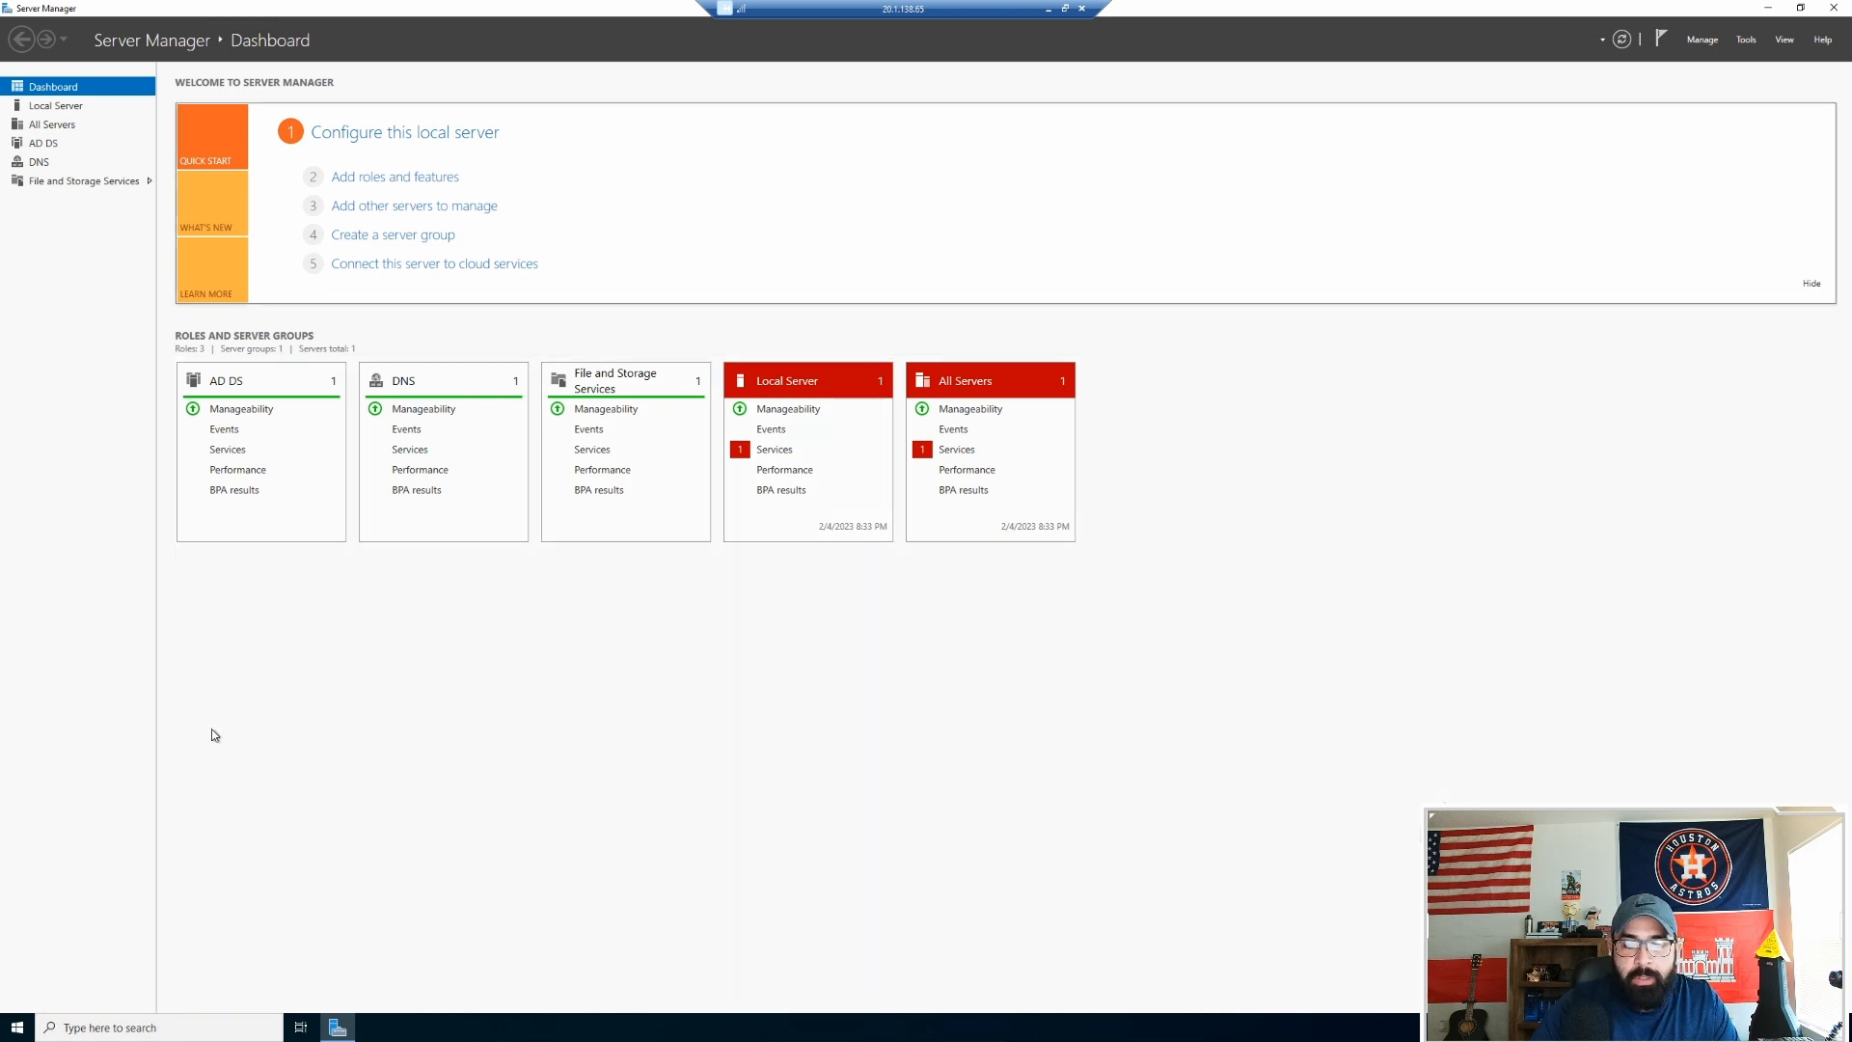
Step: Launch Command Prompt from the server's search
left_click(171, 1023)
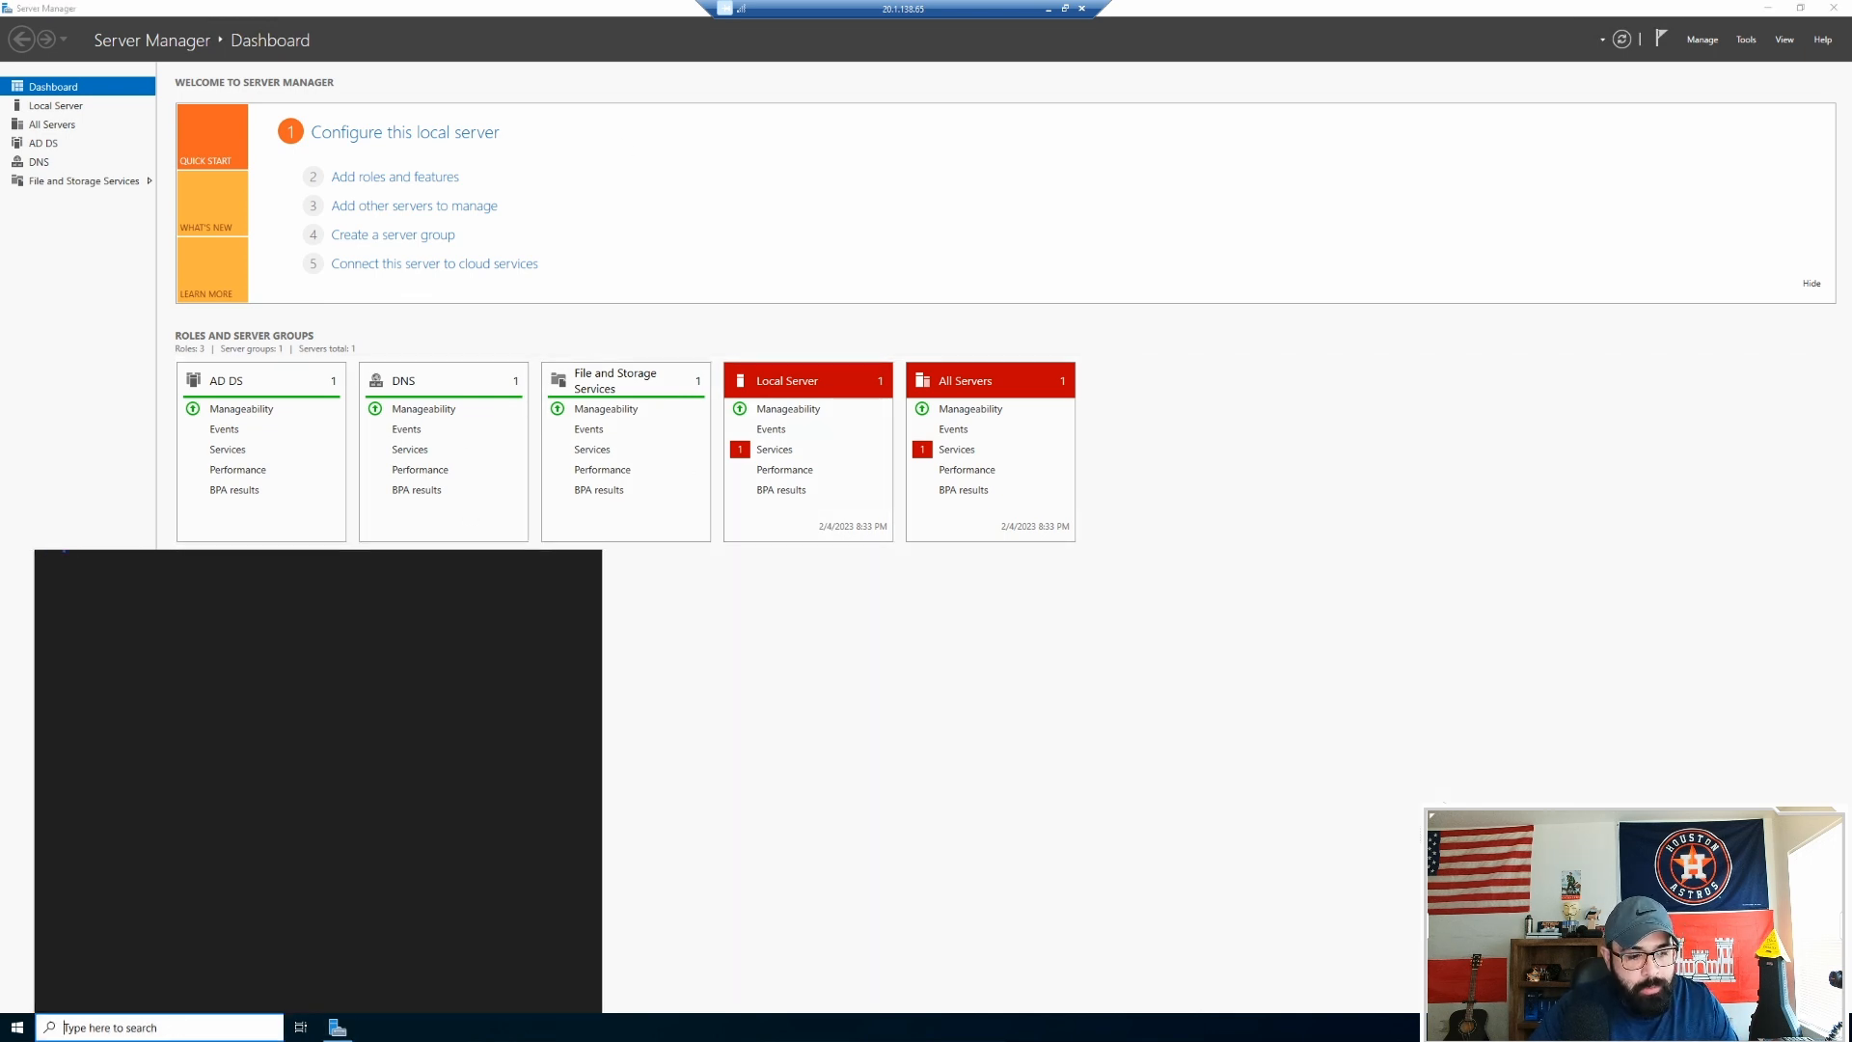
type("cmd")
key("Return")
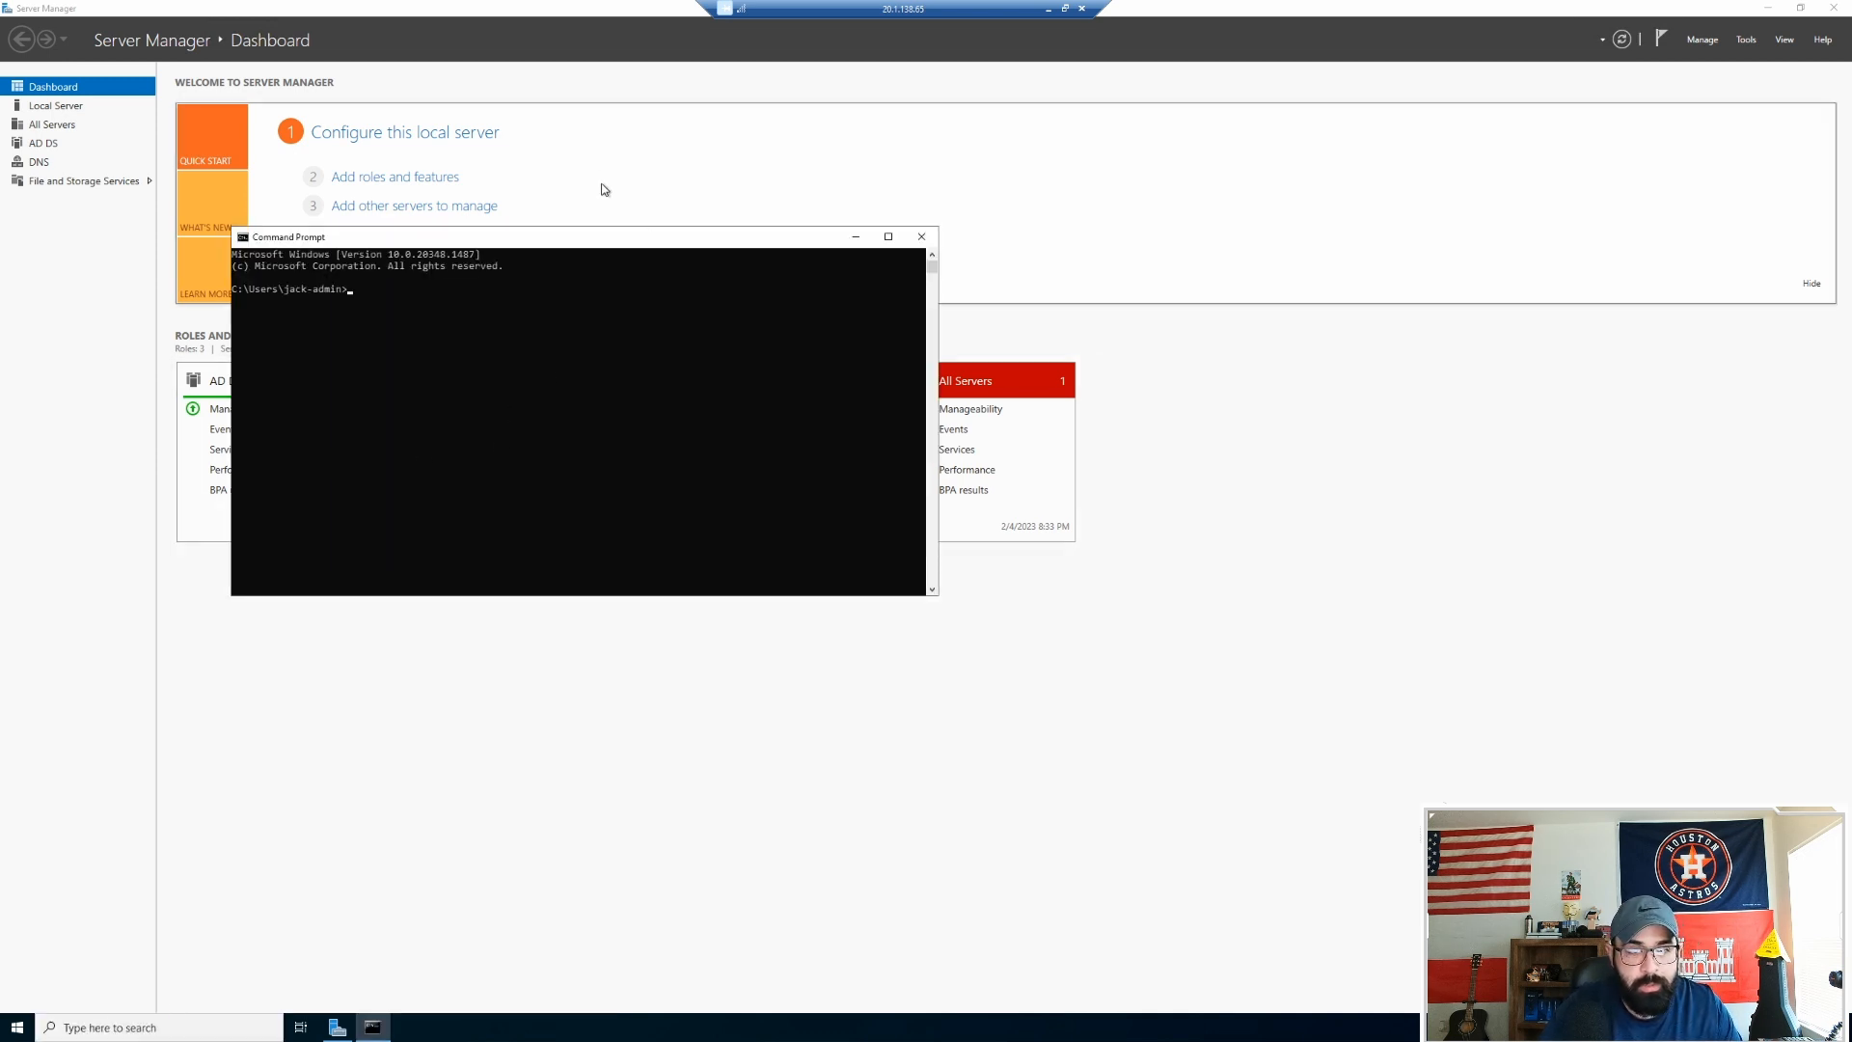
left_click_drag(620, 237, 902, 298)
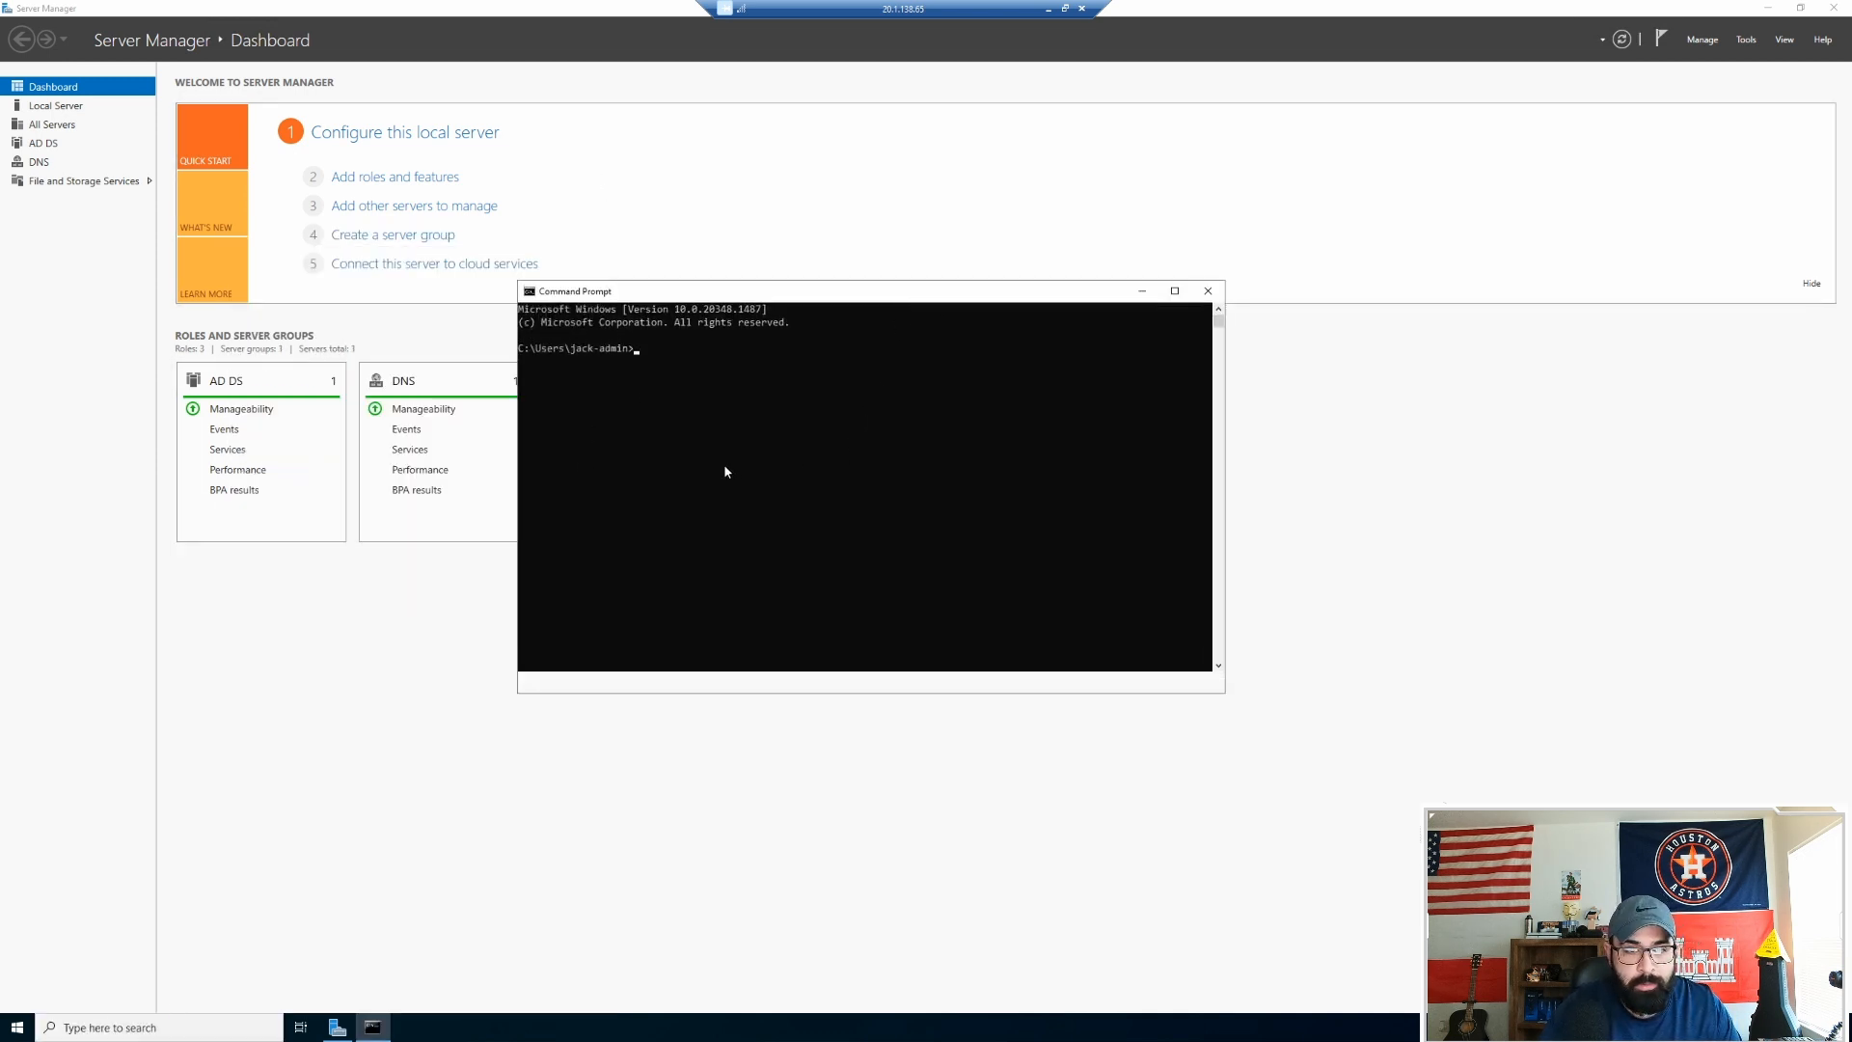
scroll(725, 465, "up", 3, "ctrl")
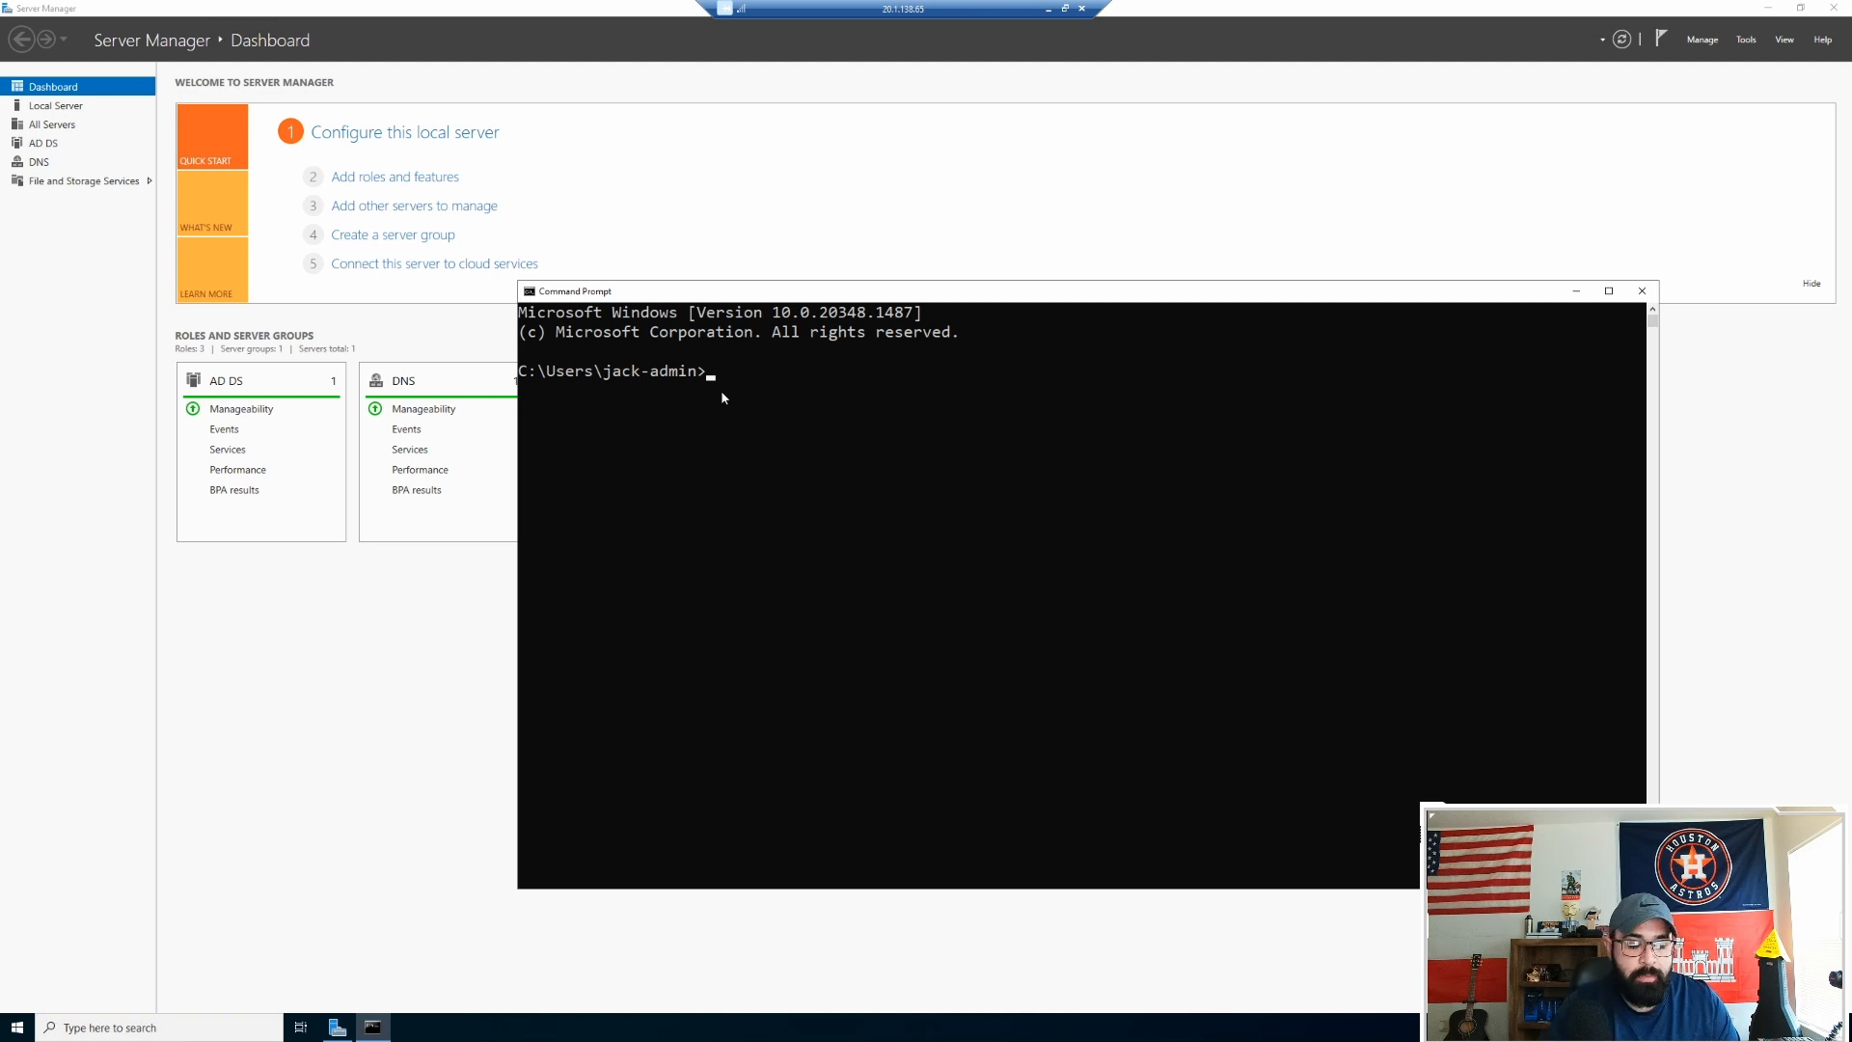
Step: Run whoami and hostname to confirm the admin identity, close Command Prompt, and disconnect
type("whoami")
key("Return")
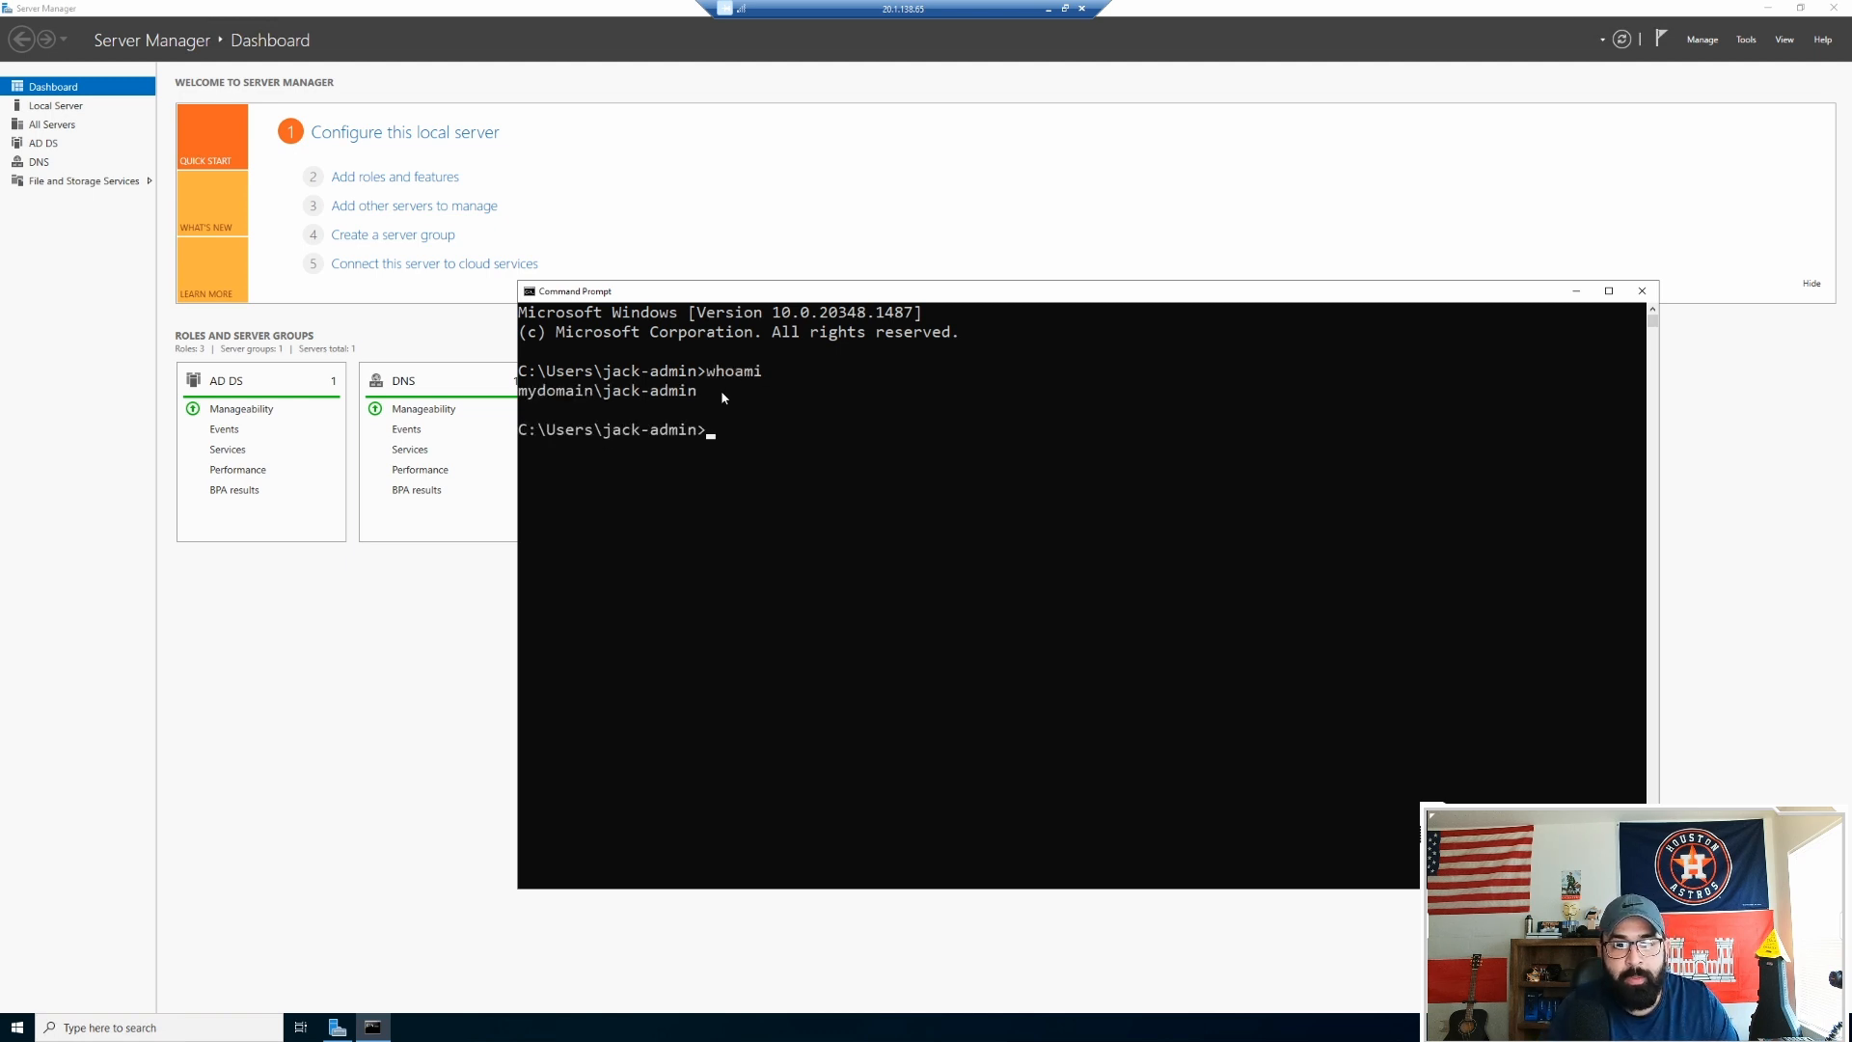
type("hostname")
key("Return")
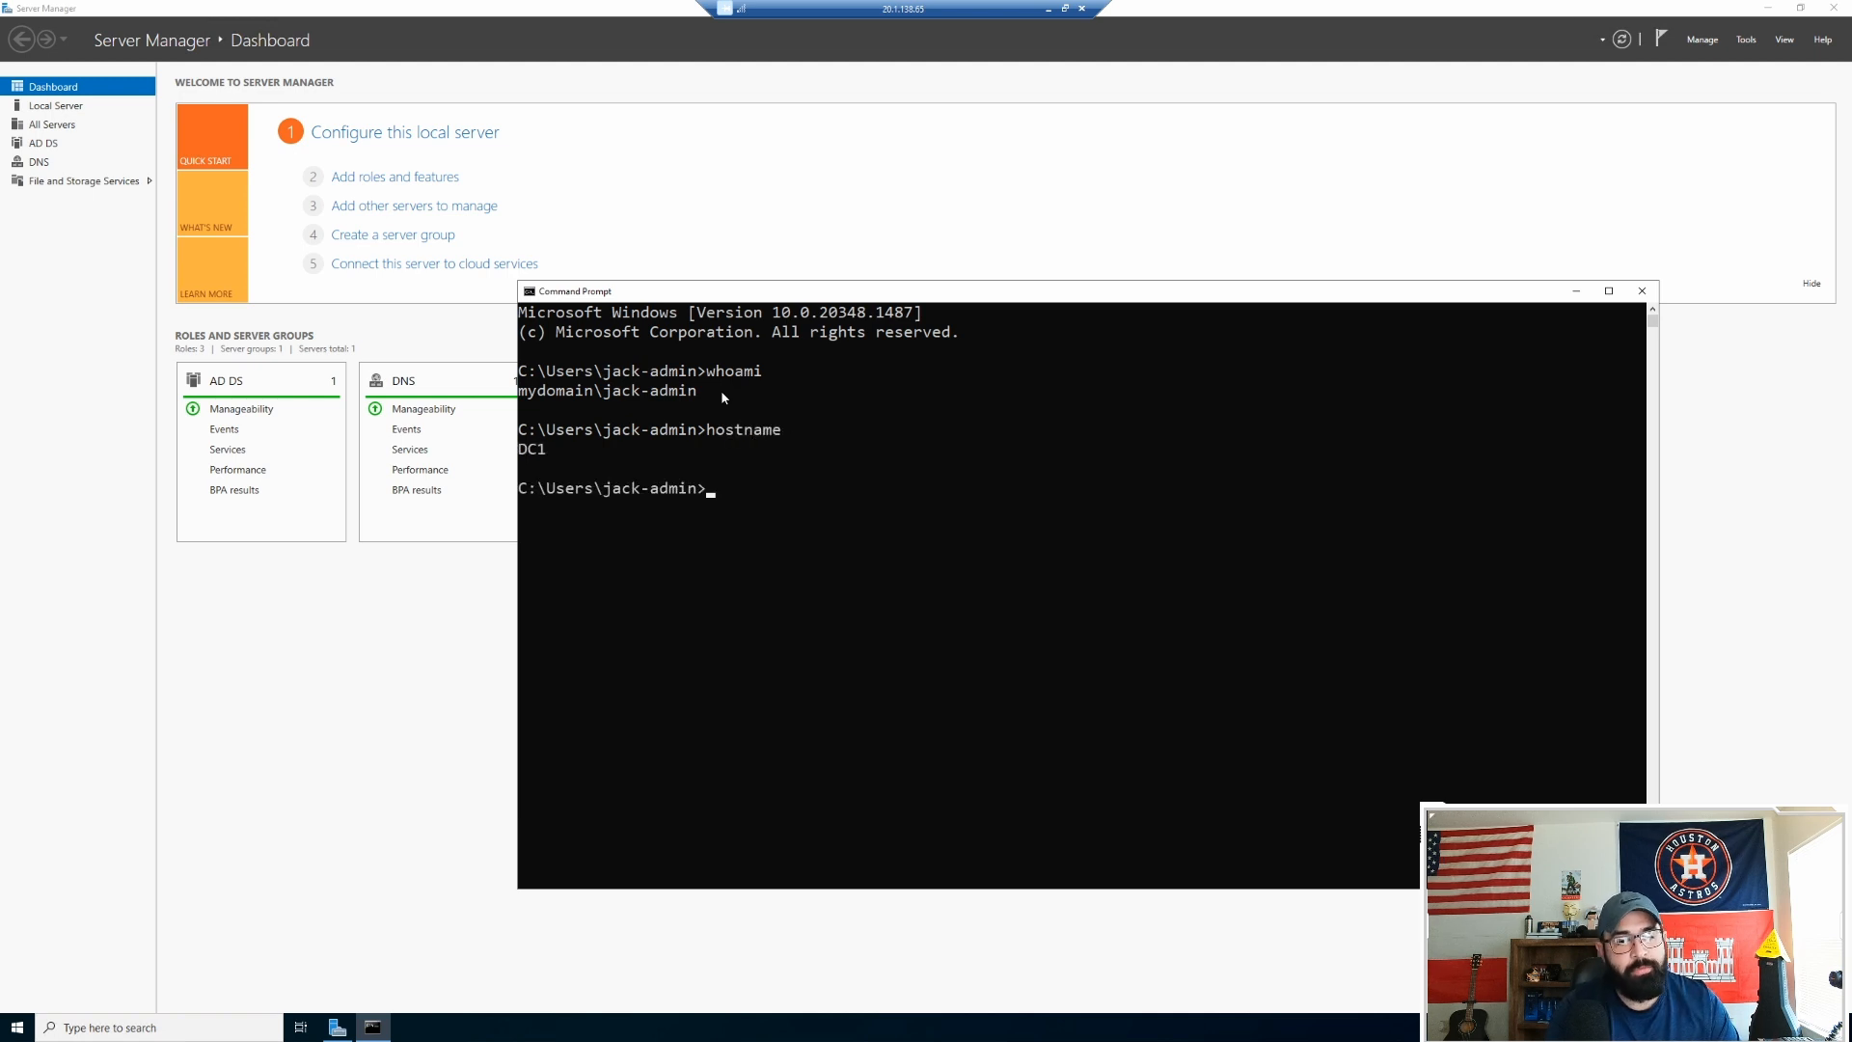
left_click(1641, 292)
left_click(1081, 7)
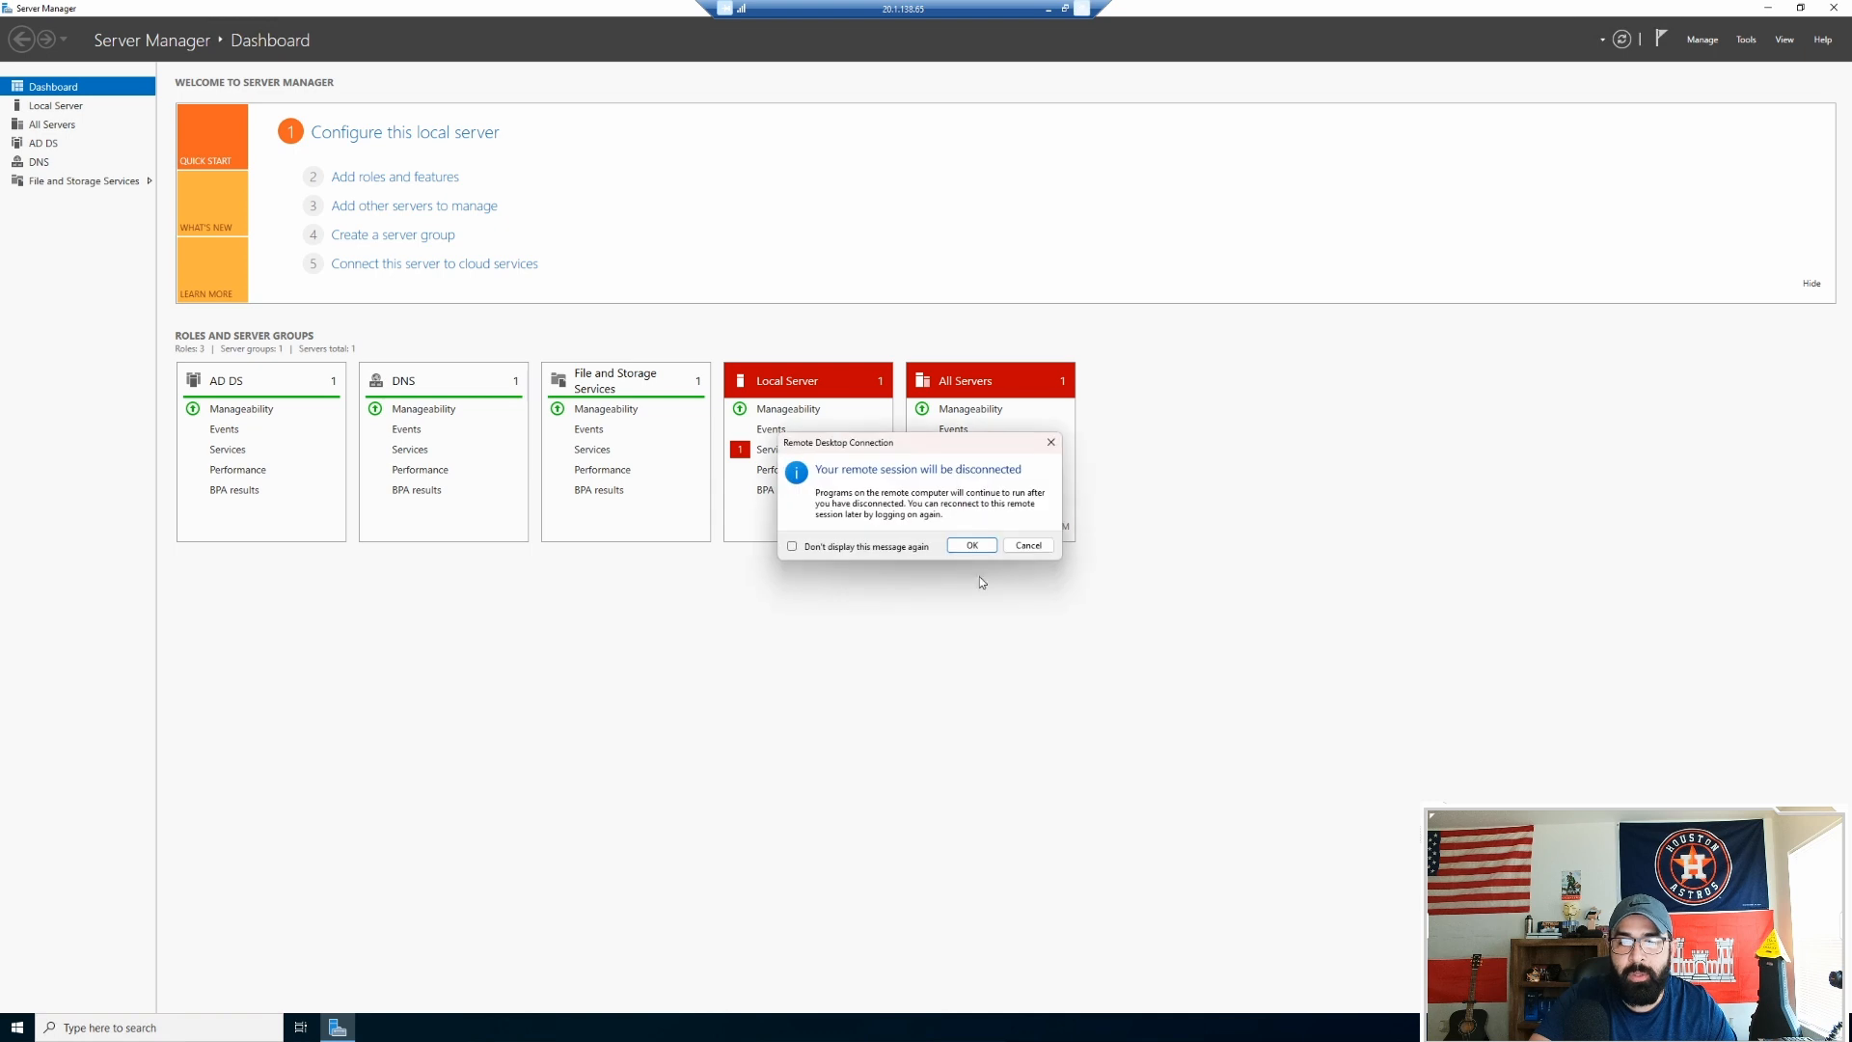
Step: Disconnect the remote session and open Client-1 from the Azure virtual machines list
left_click(972, 544)
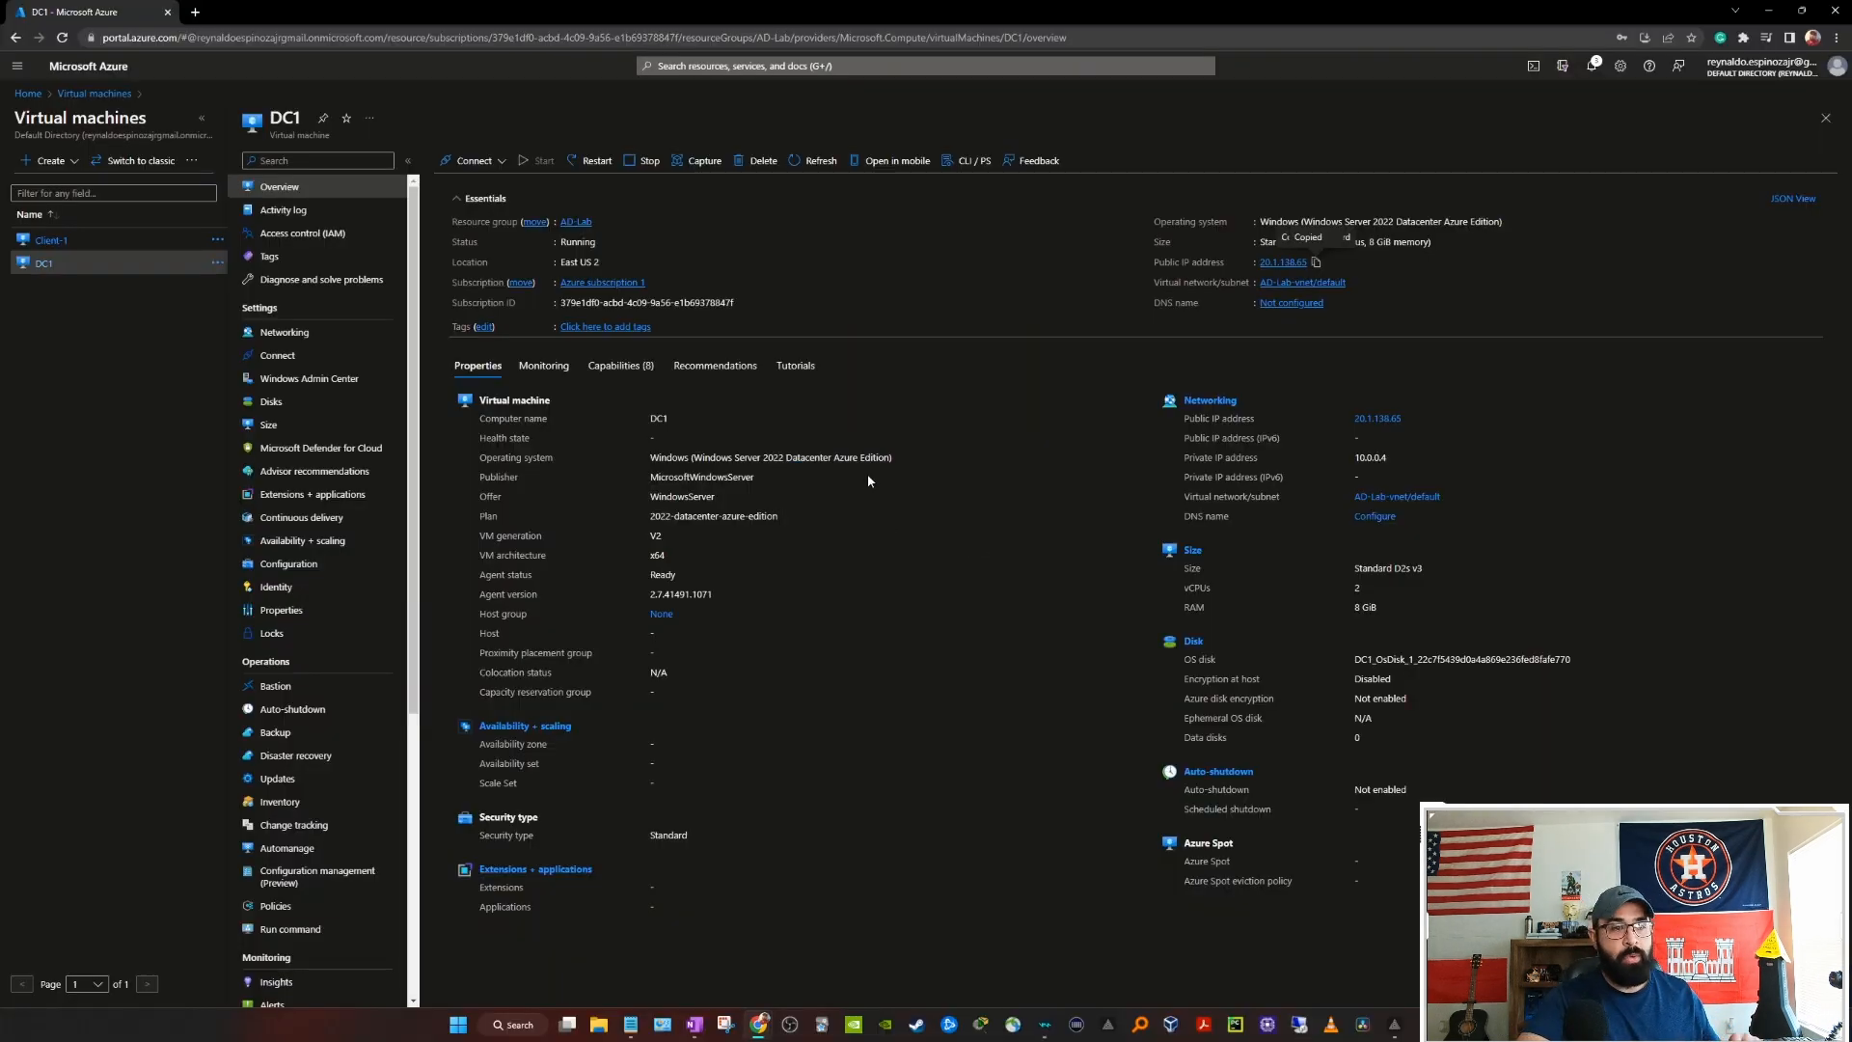
left_click(52, 243)
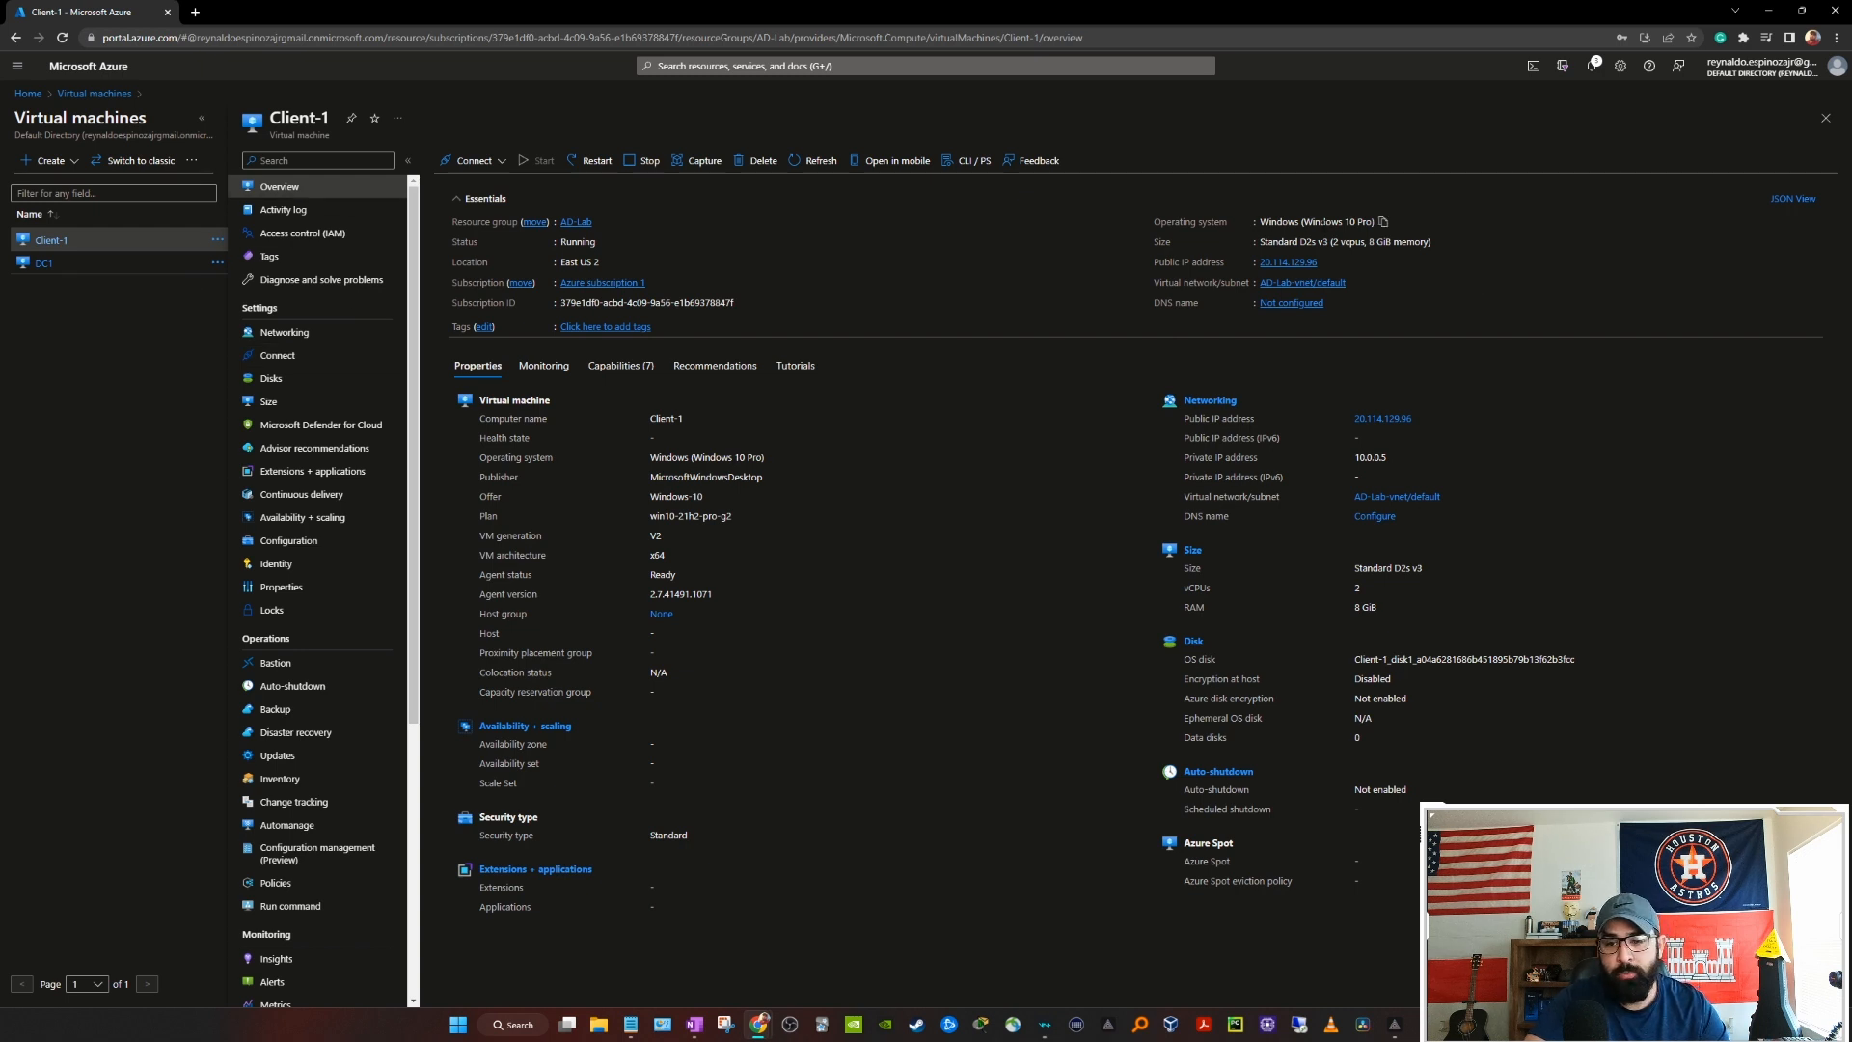
left_click(26, 94)
left_click(657, 154)
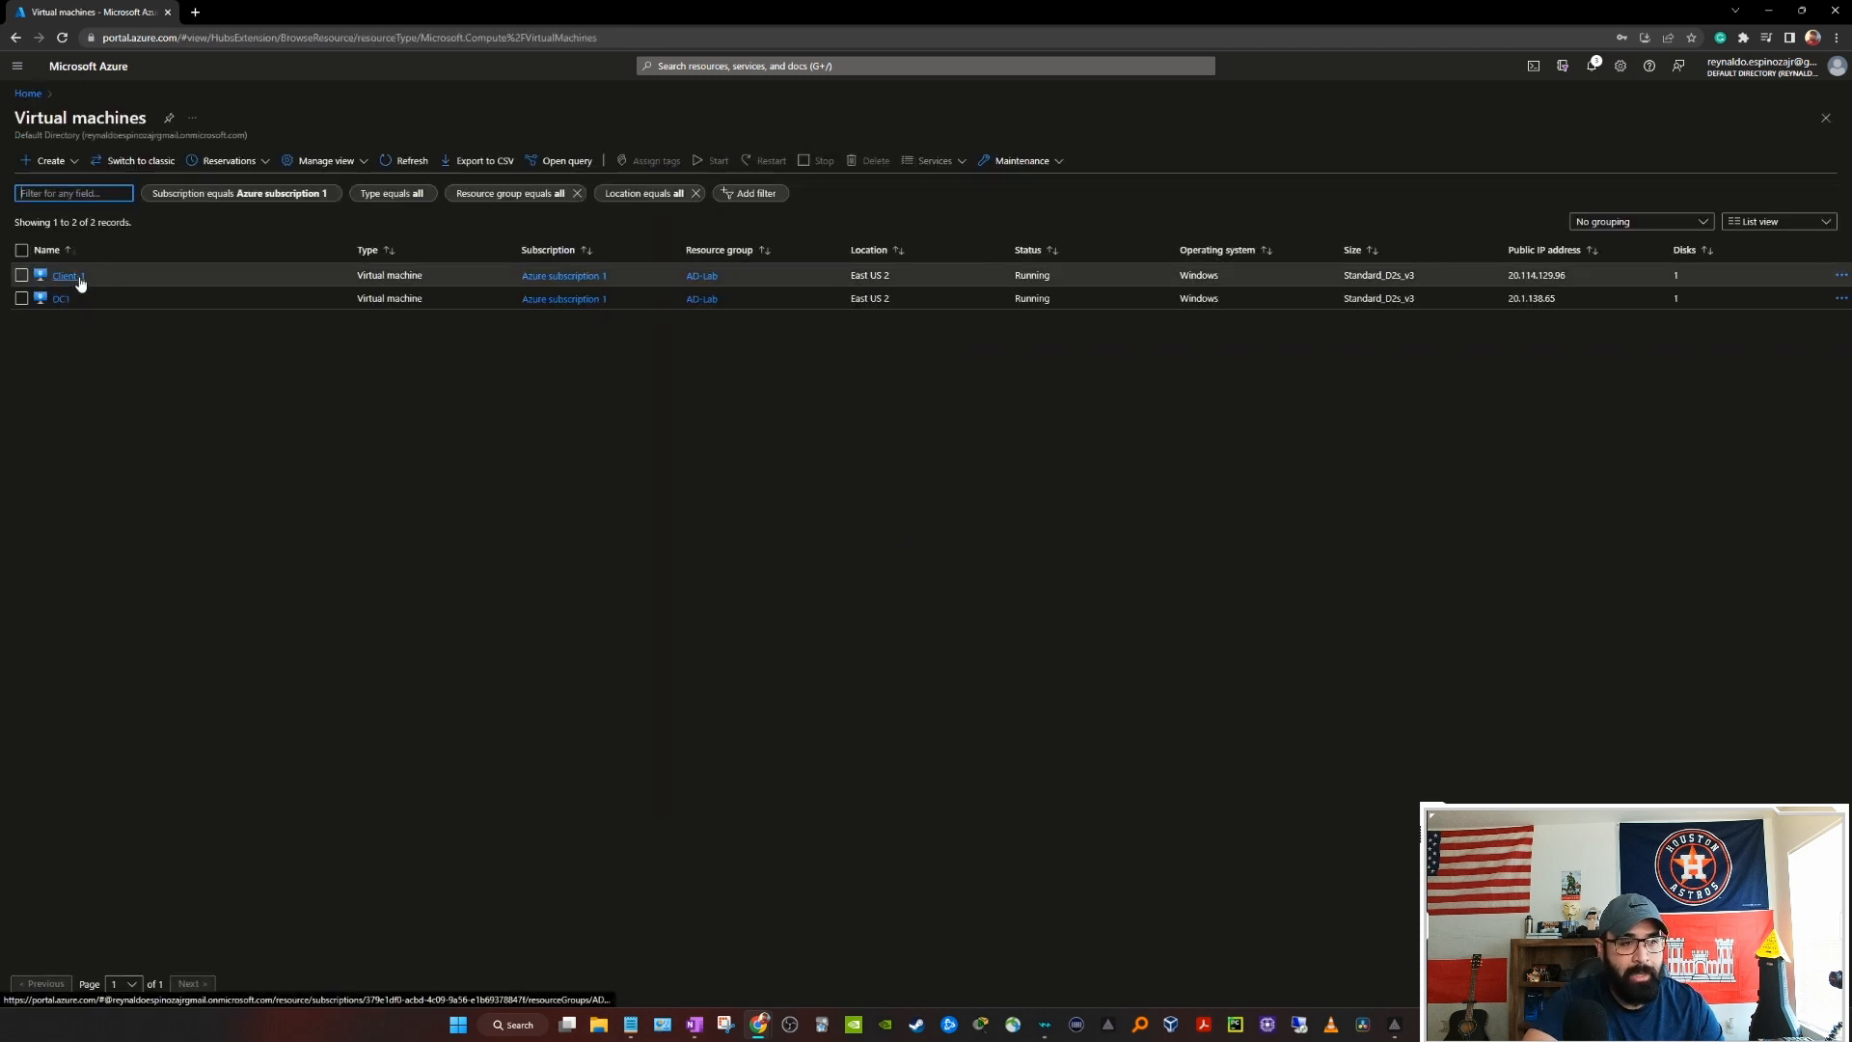
left_click(68, 276)
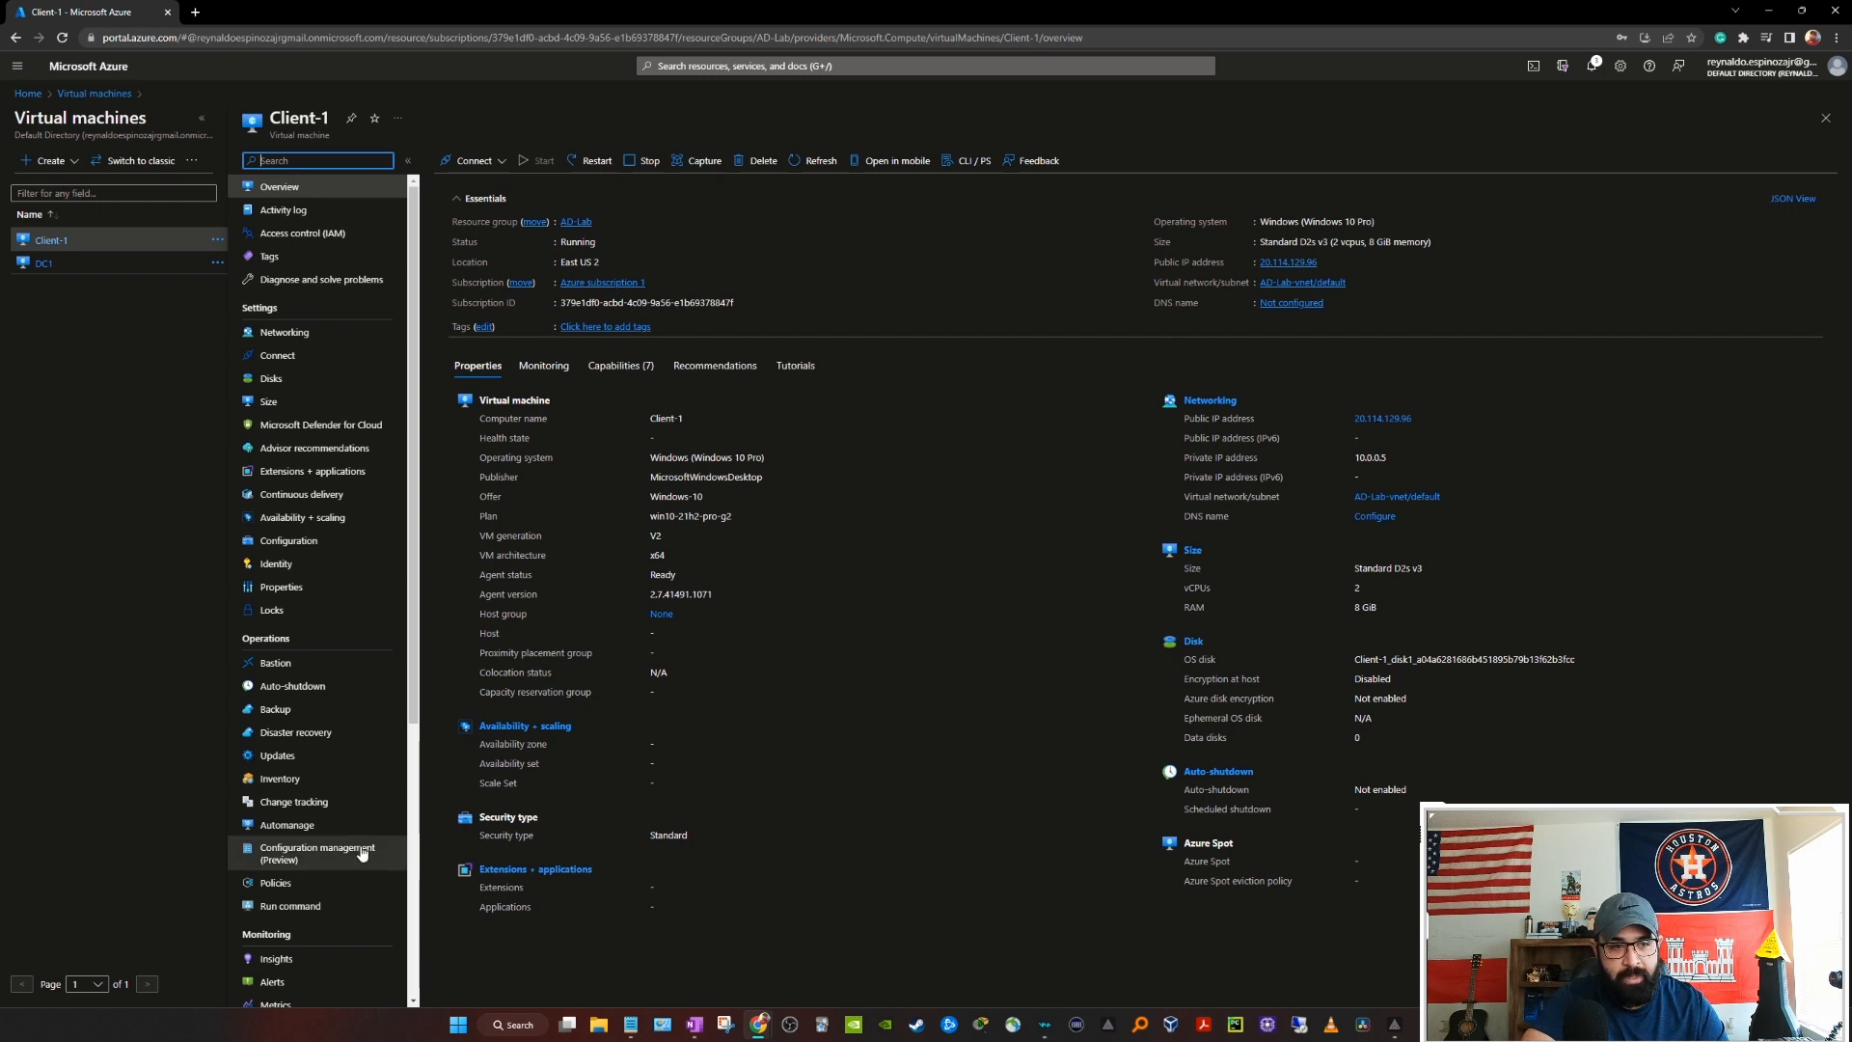
Step: Compare Client-1 and DC1 networking, then find DC1's private IP 10.0.0.4 on its overview
left_click(290, 338)
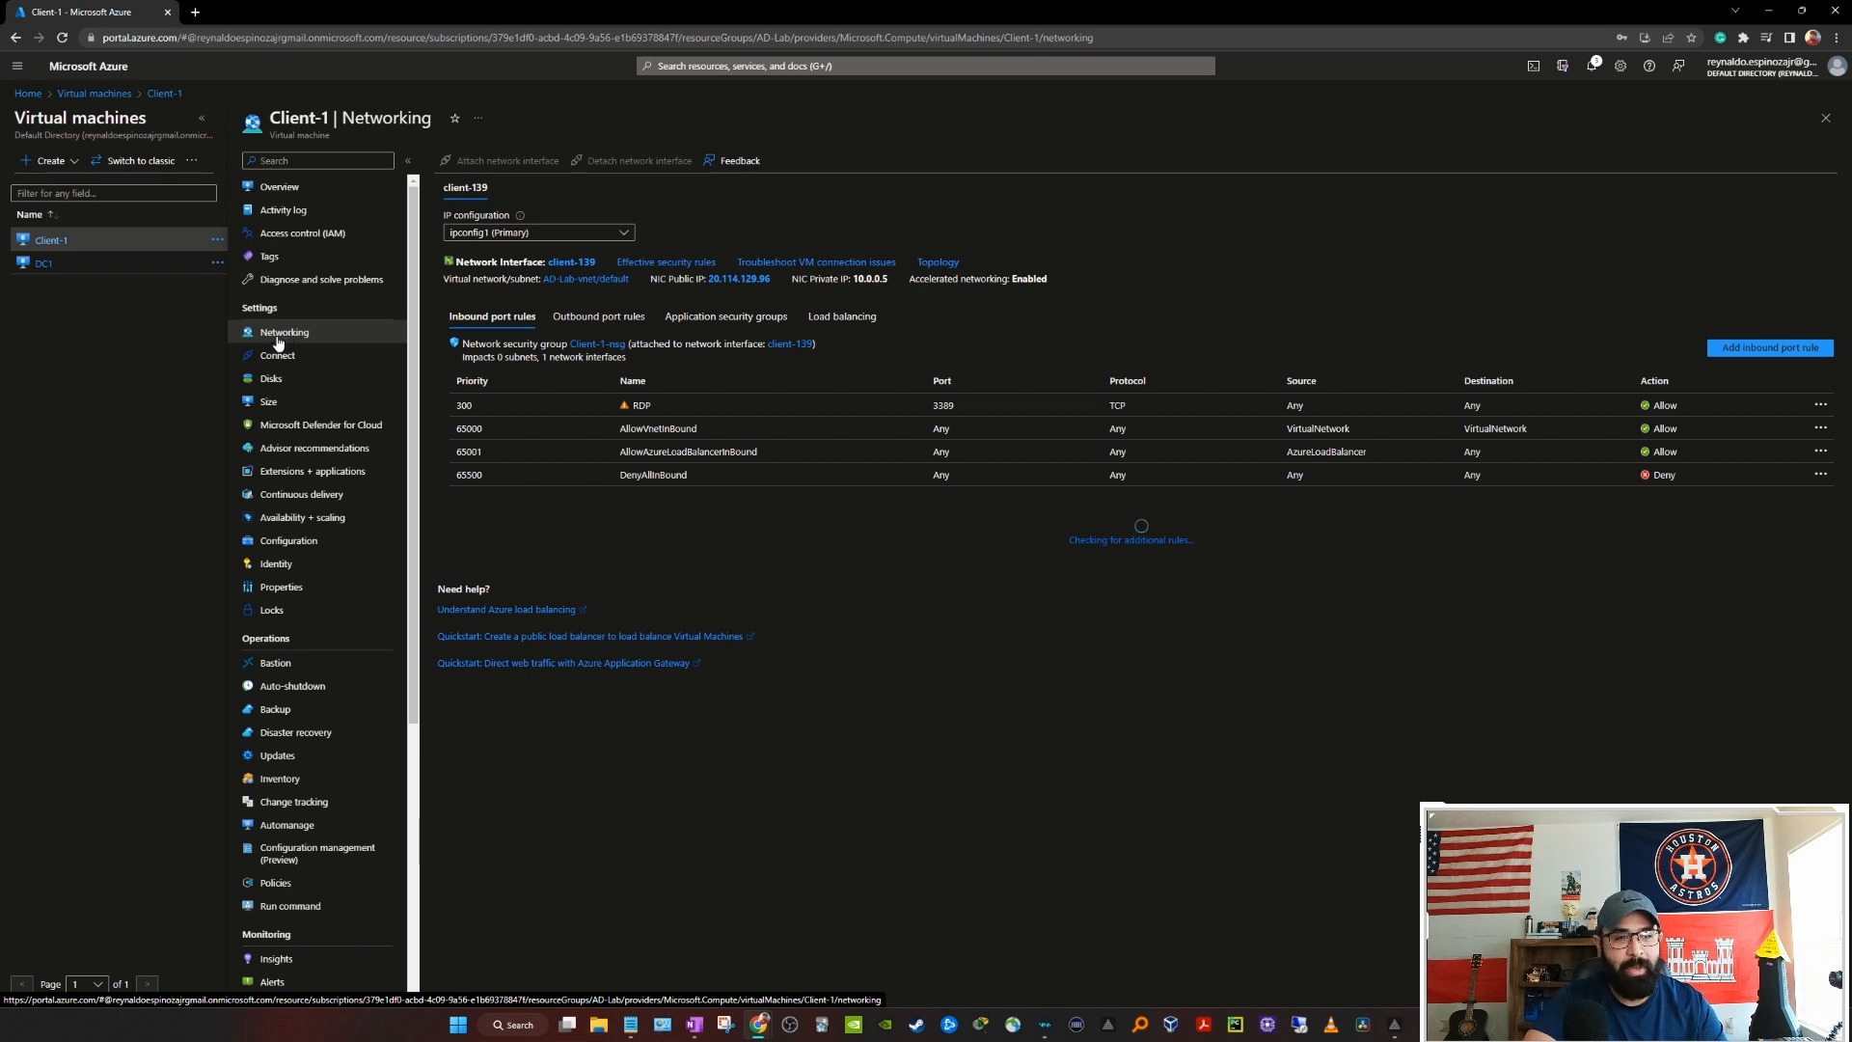
left_click(45, 265)
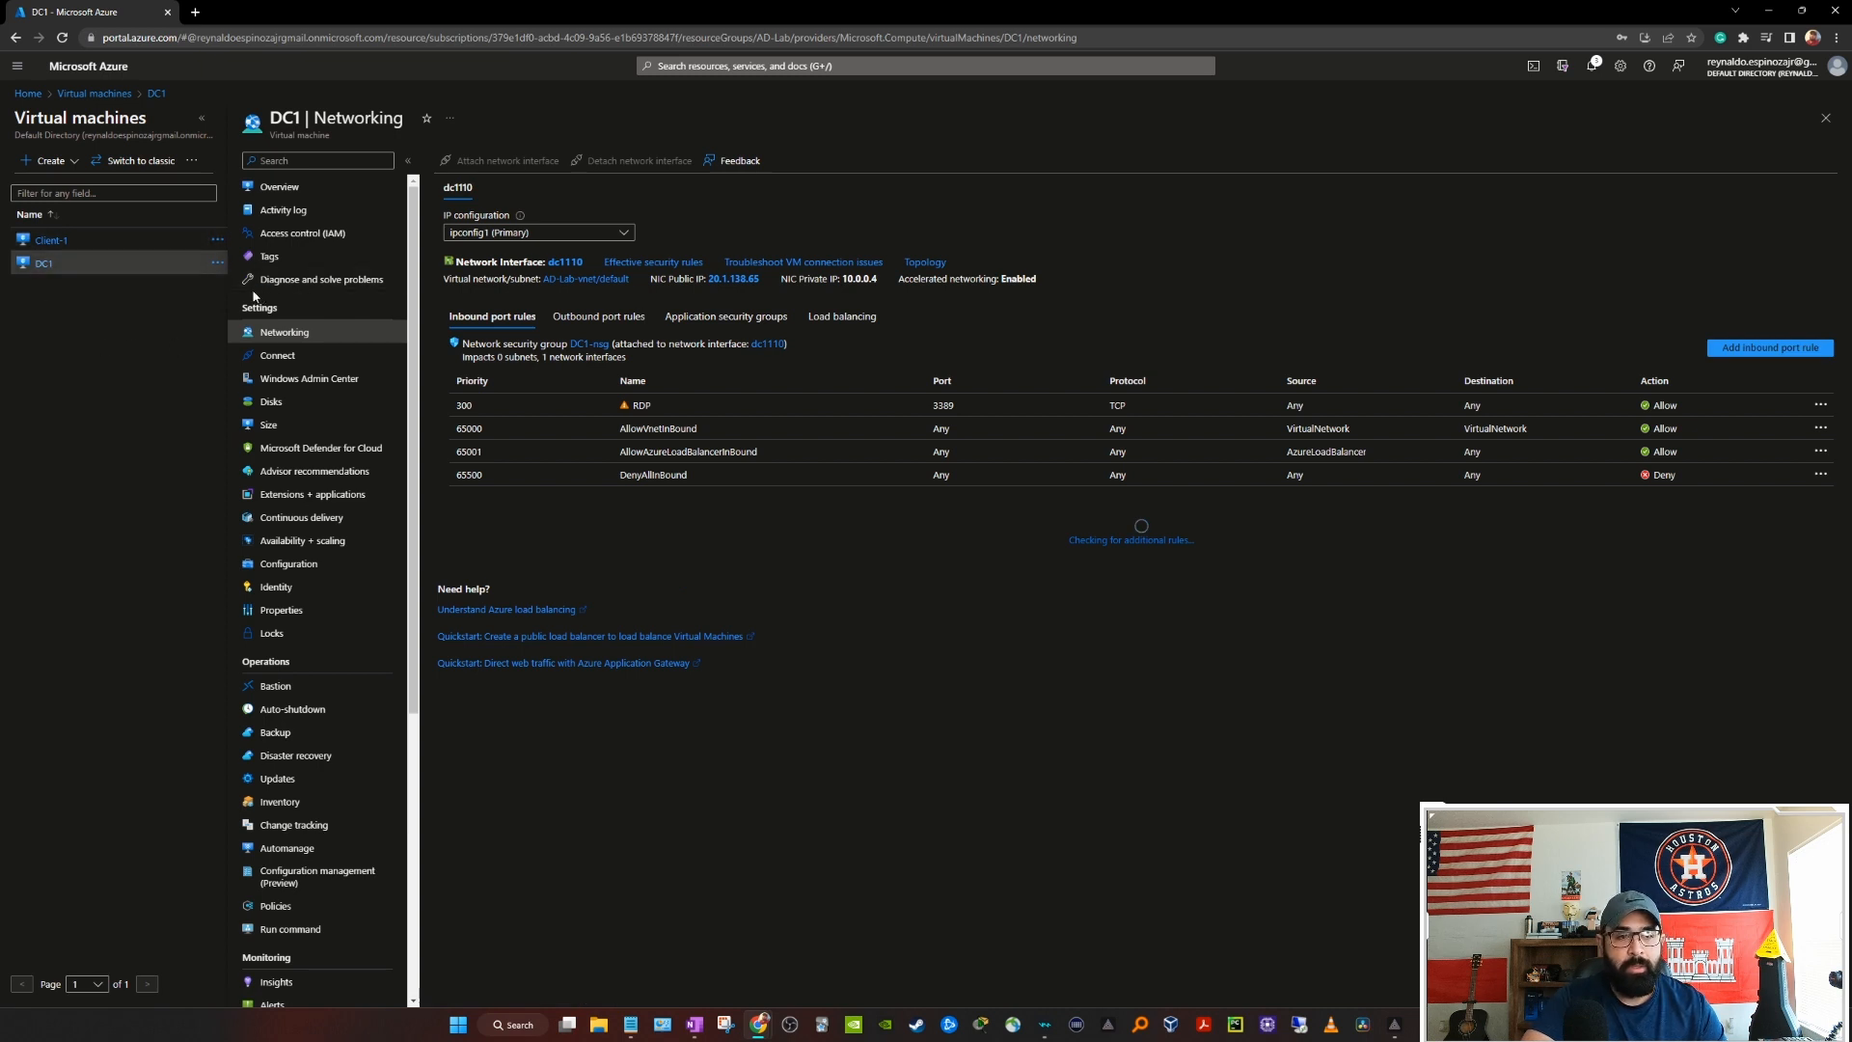
left_click(279, 193)
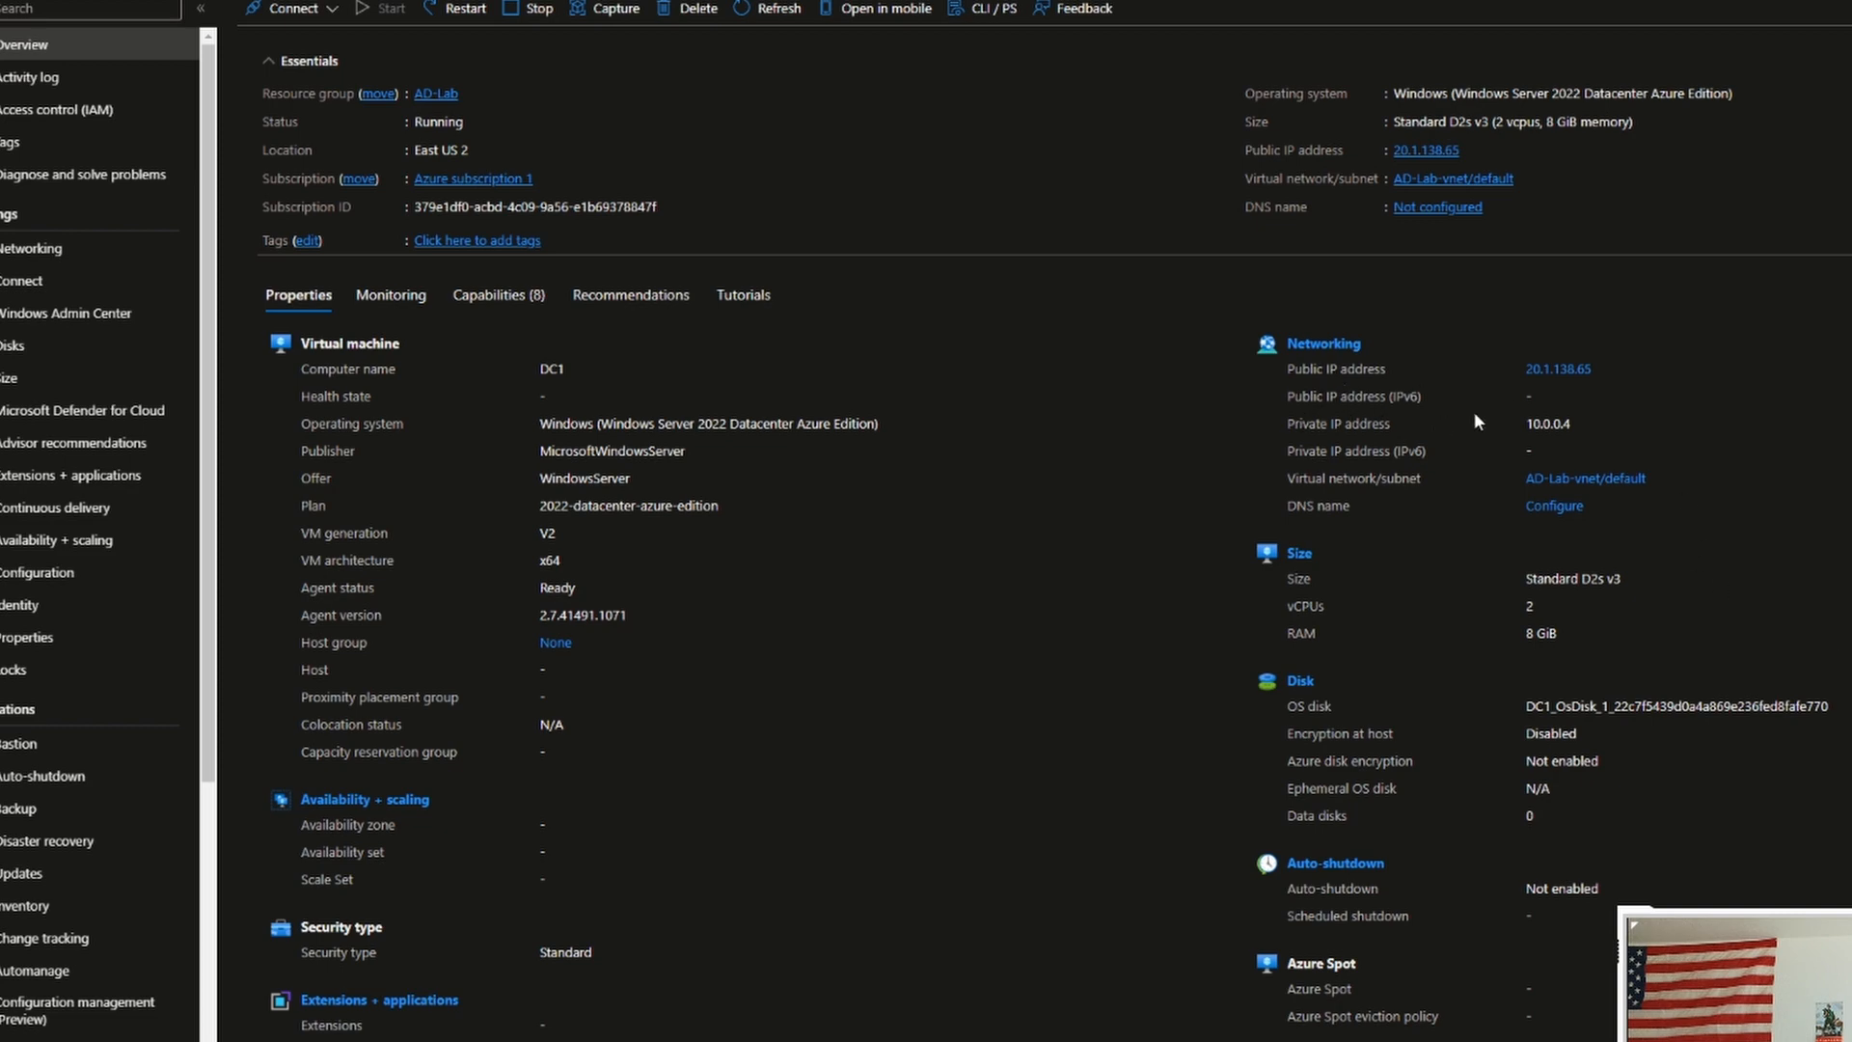
left_click_drag(1526, 425, 1567, 428)
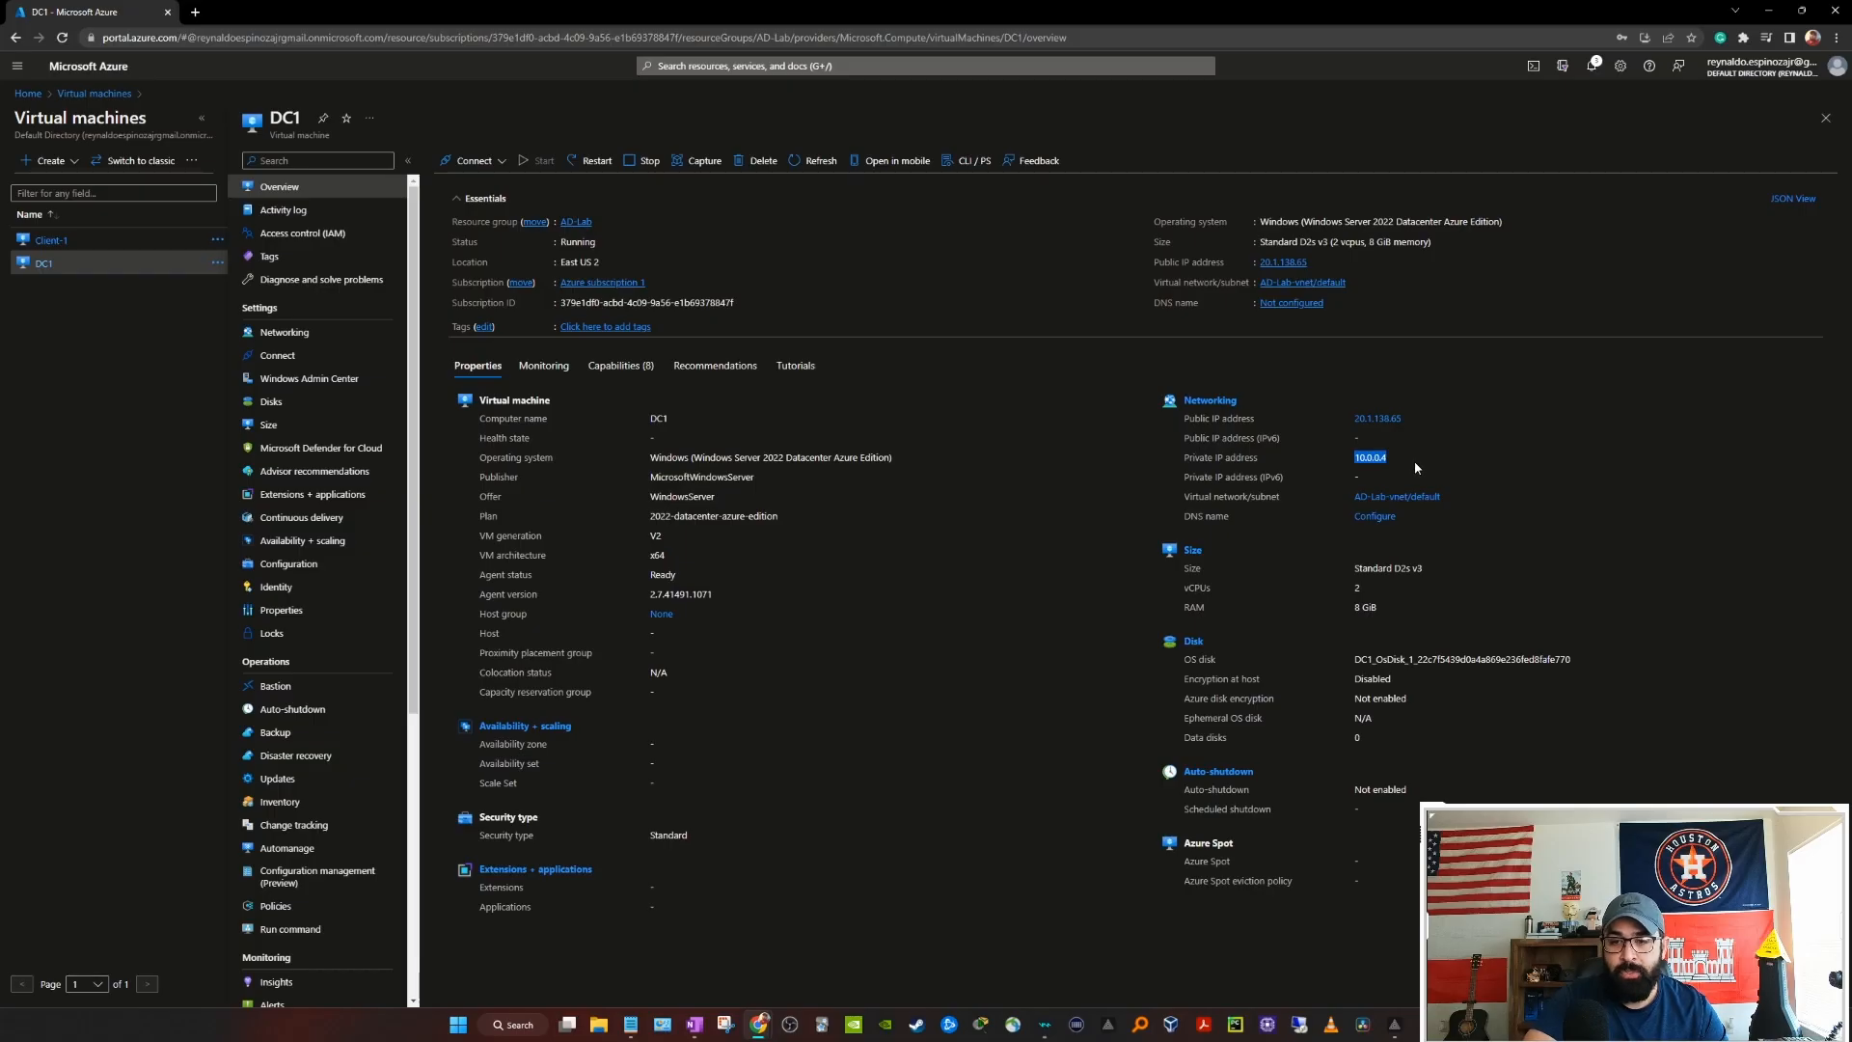
left_click(1411, 458)
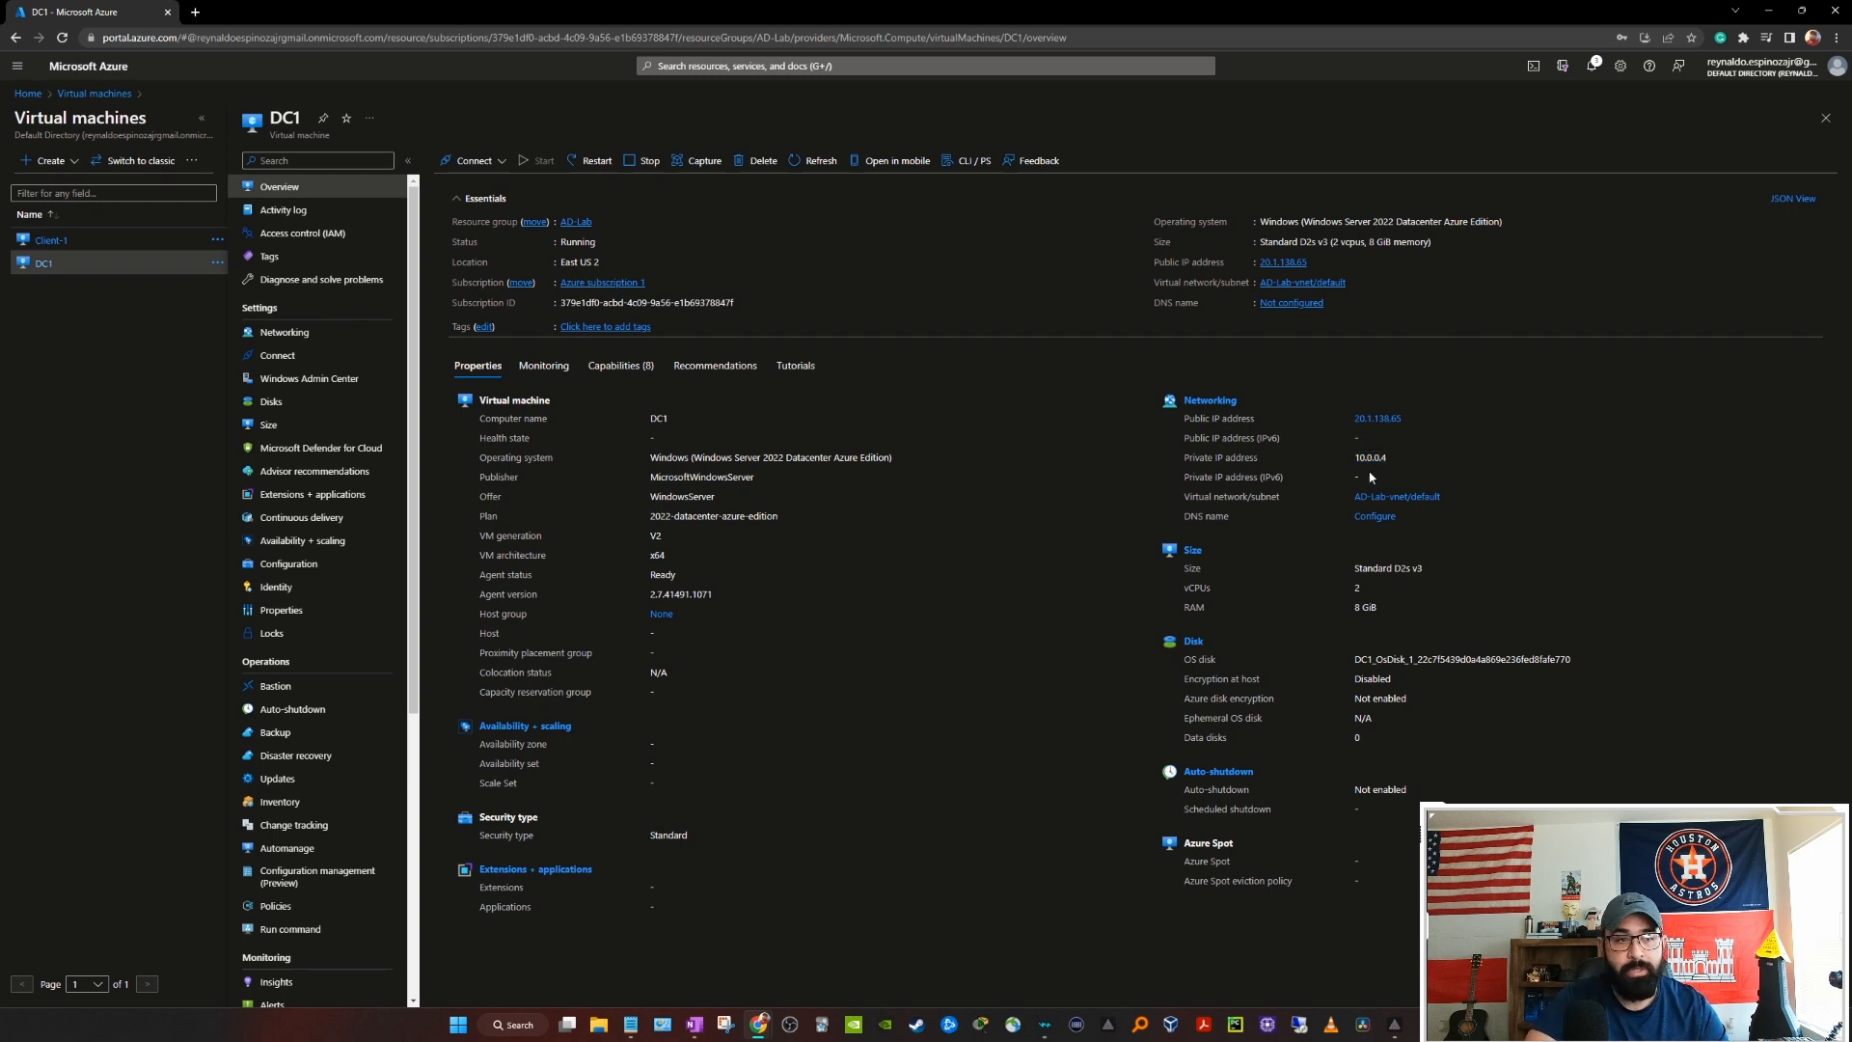
Step: Set Client-1's network interface client-139 to the custom DNS server 10.0.0.4 and save
left_click(52, 248)
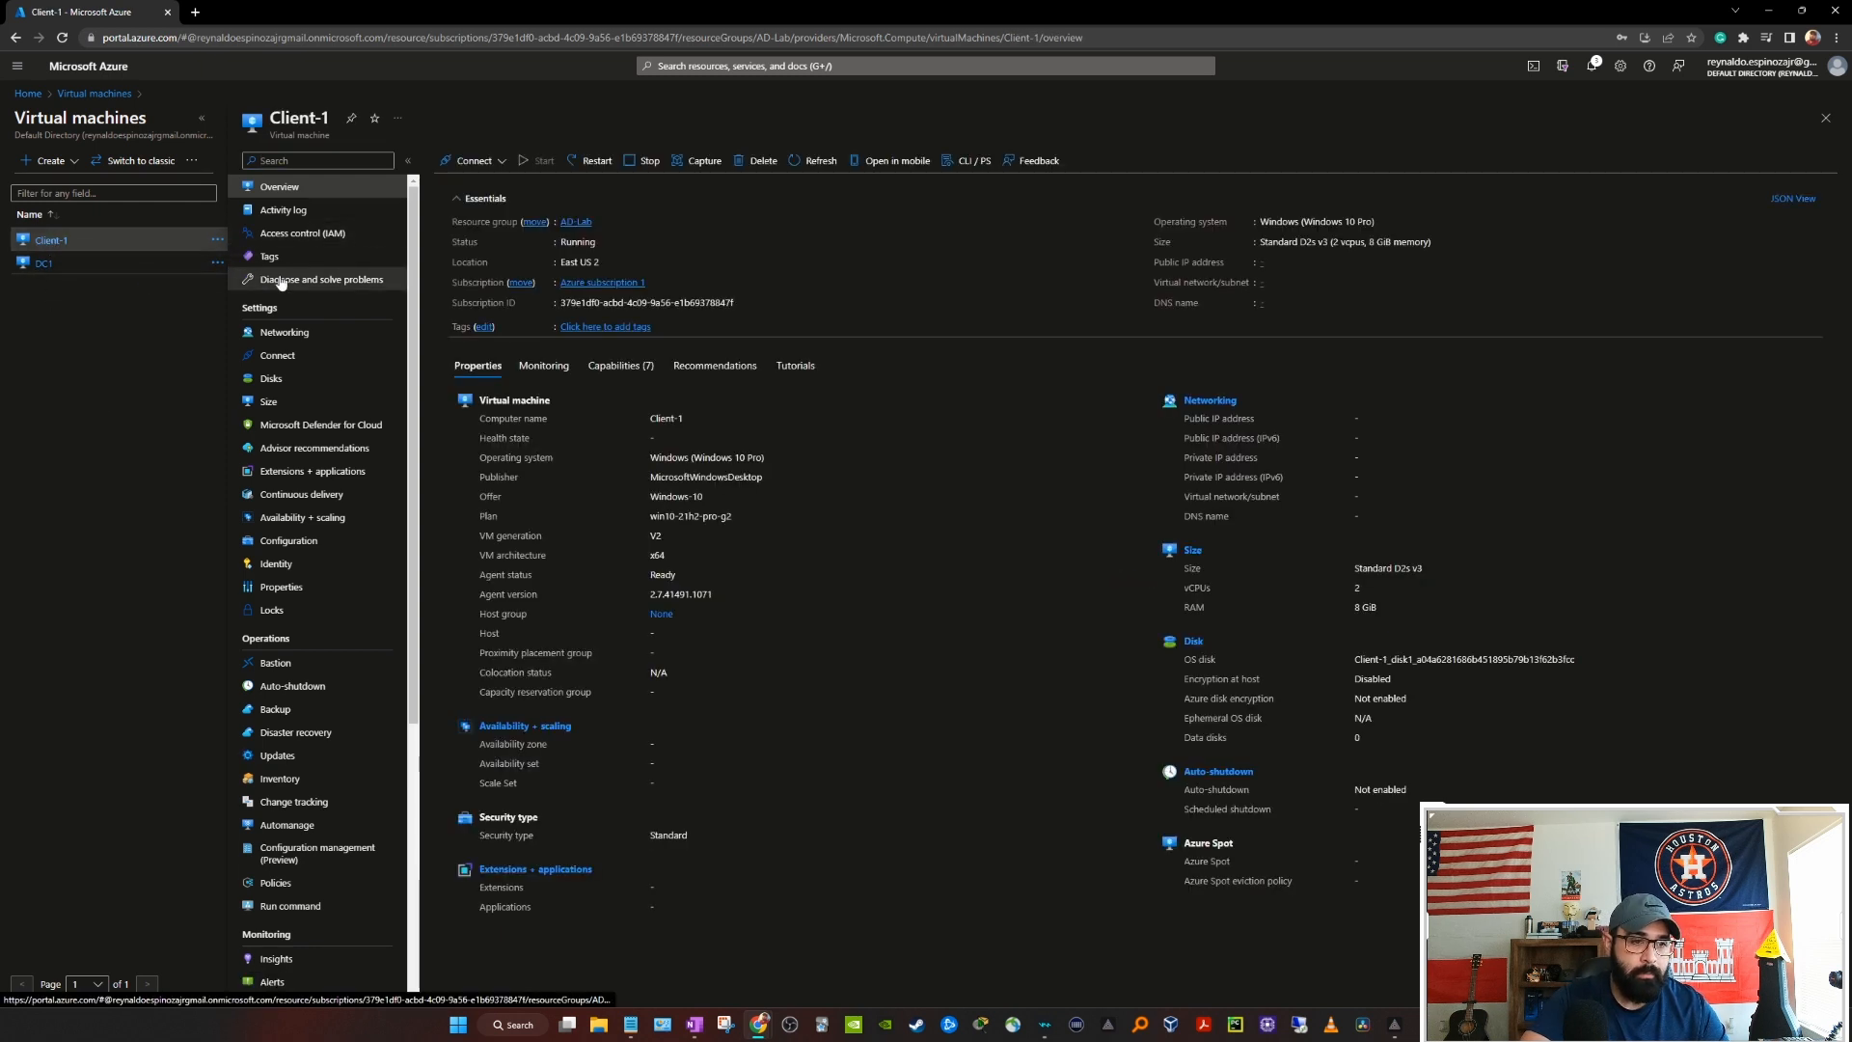
left_click(286, 334)
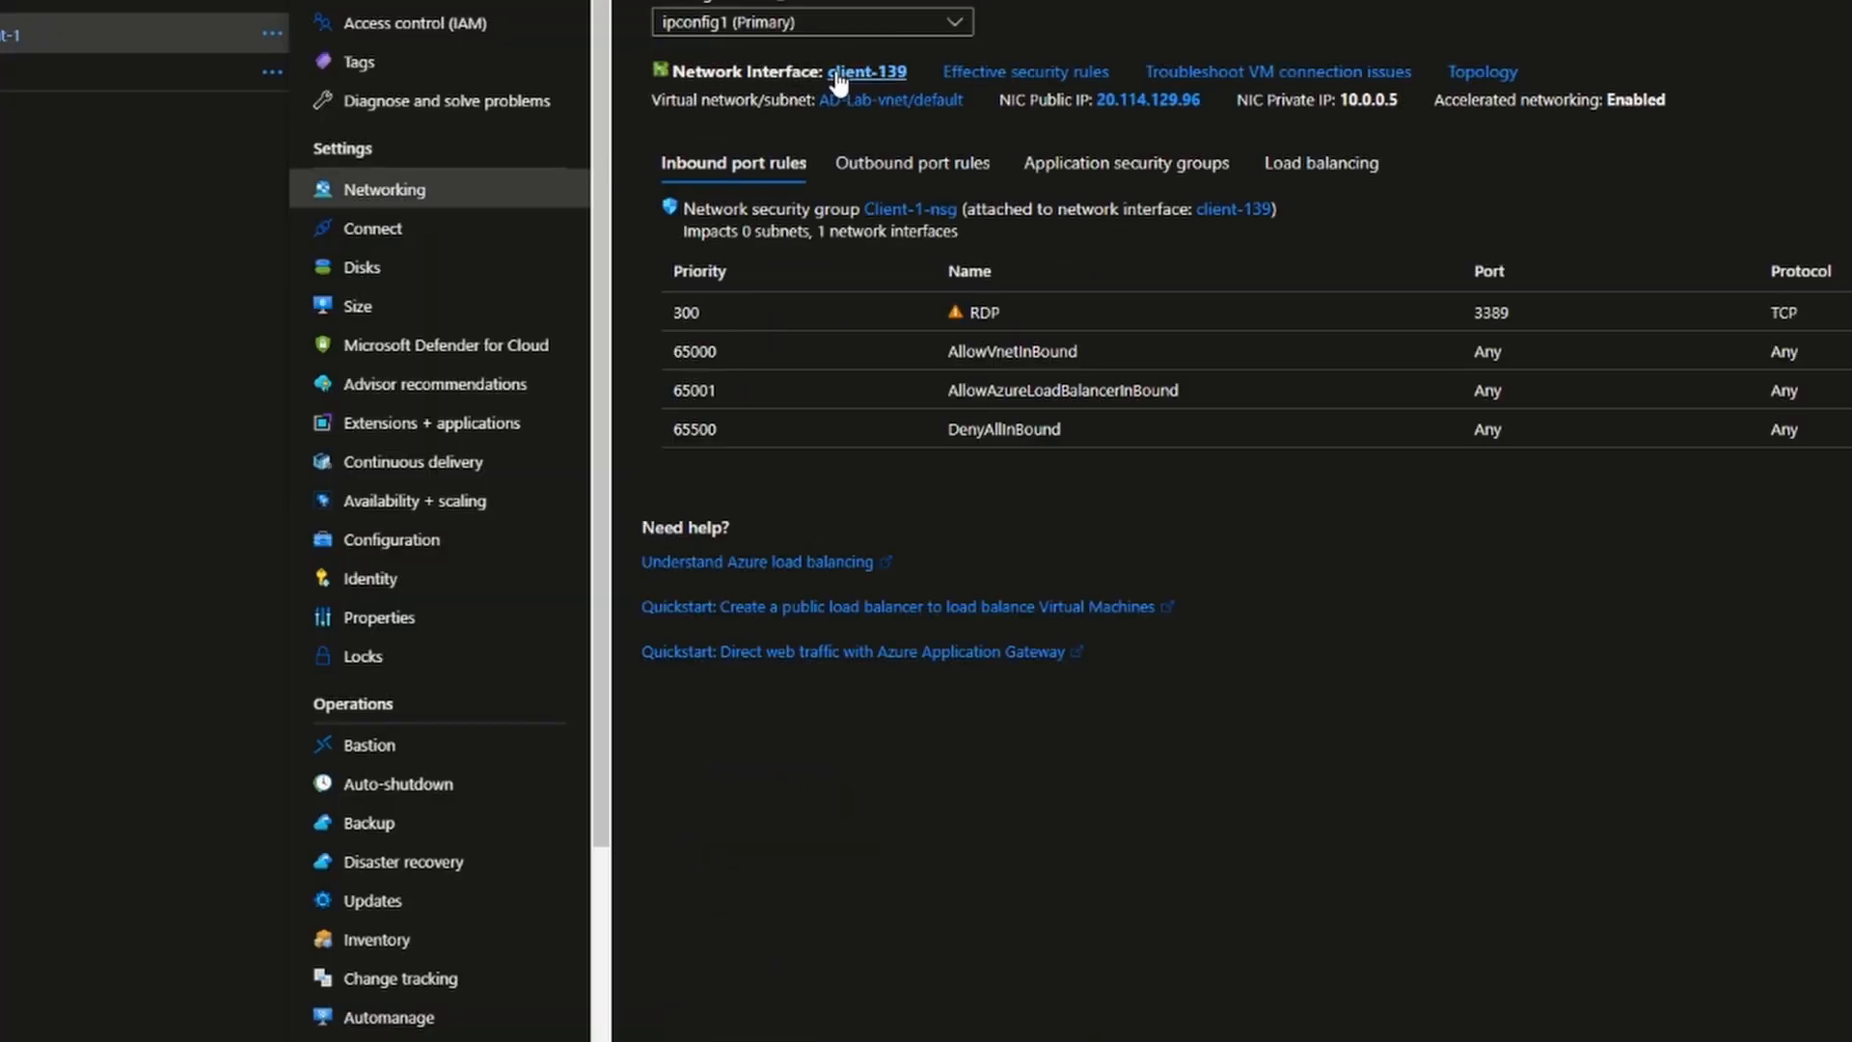
left_click(868, 73)
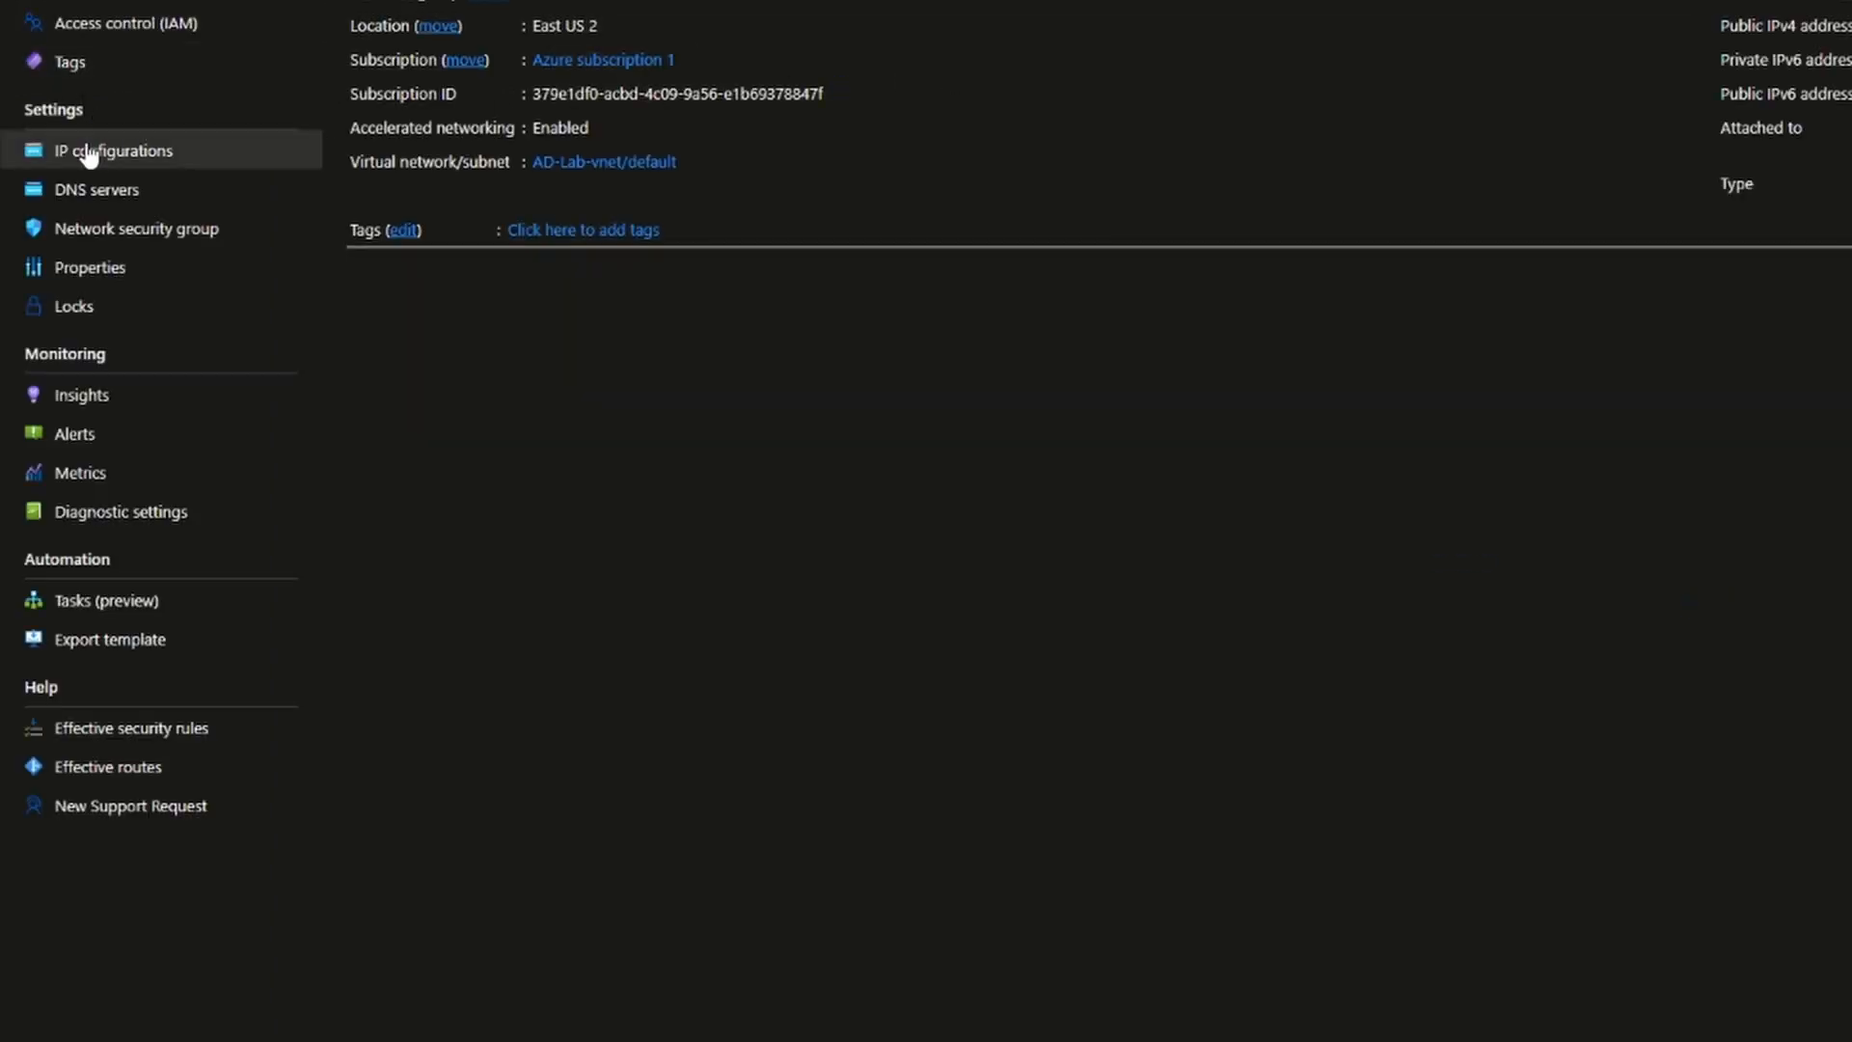
left_click(153, 194)
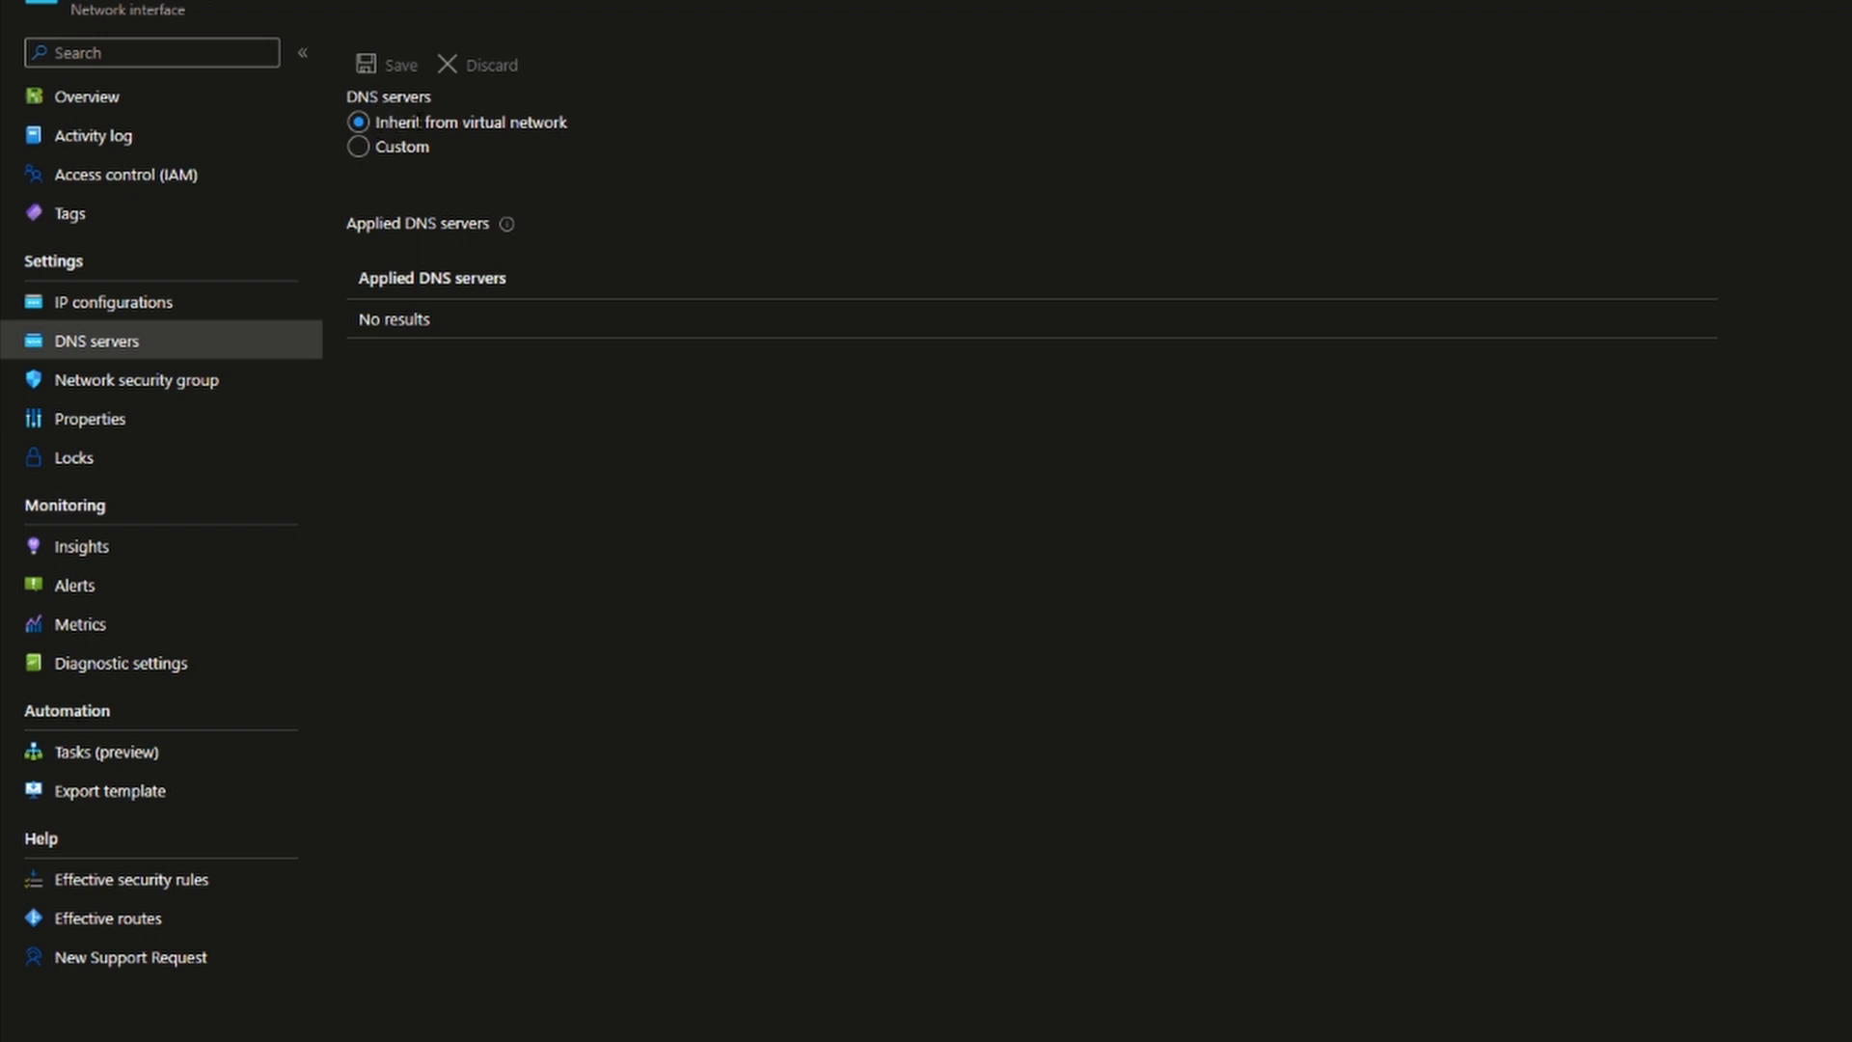
left_click(359, 147)
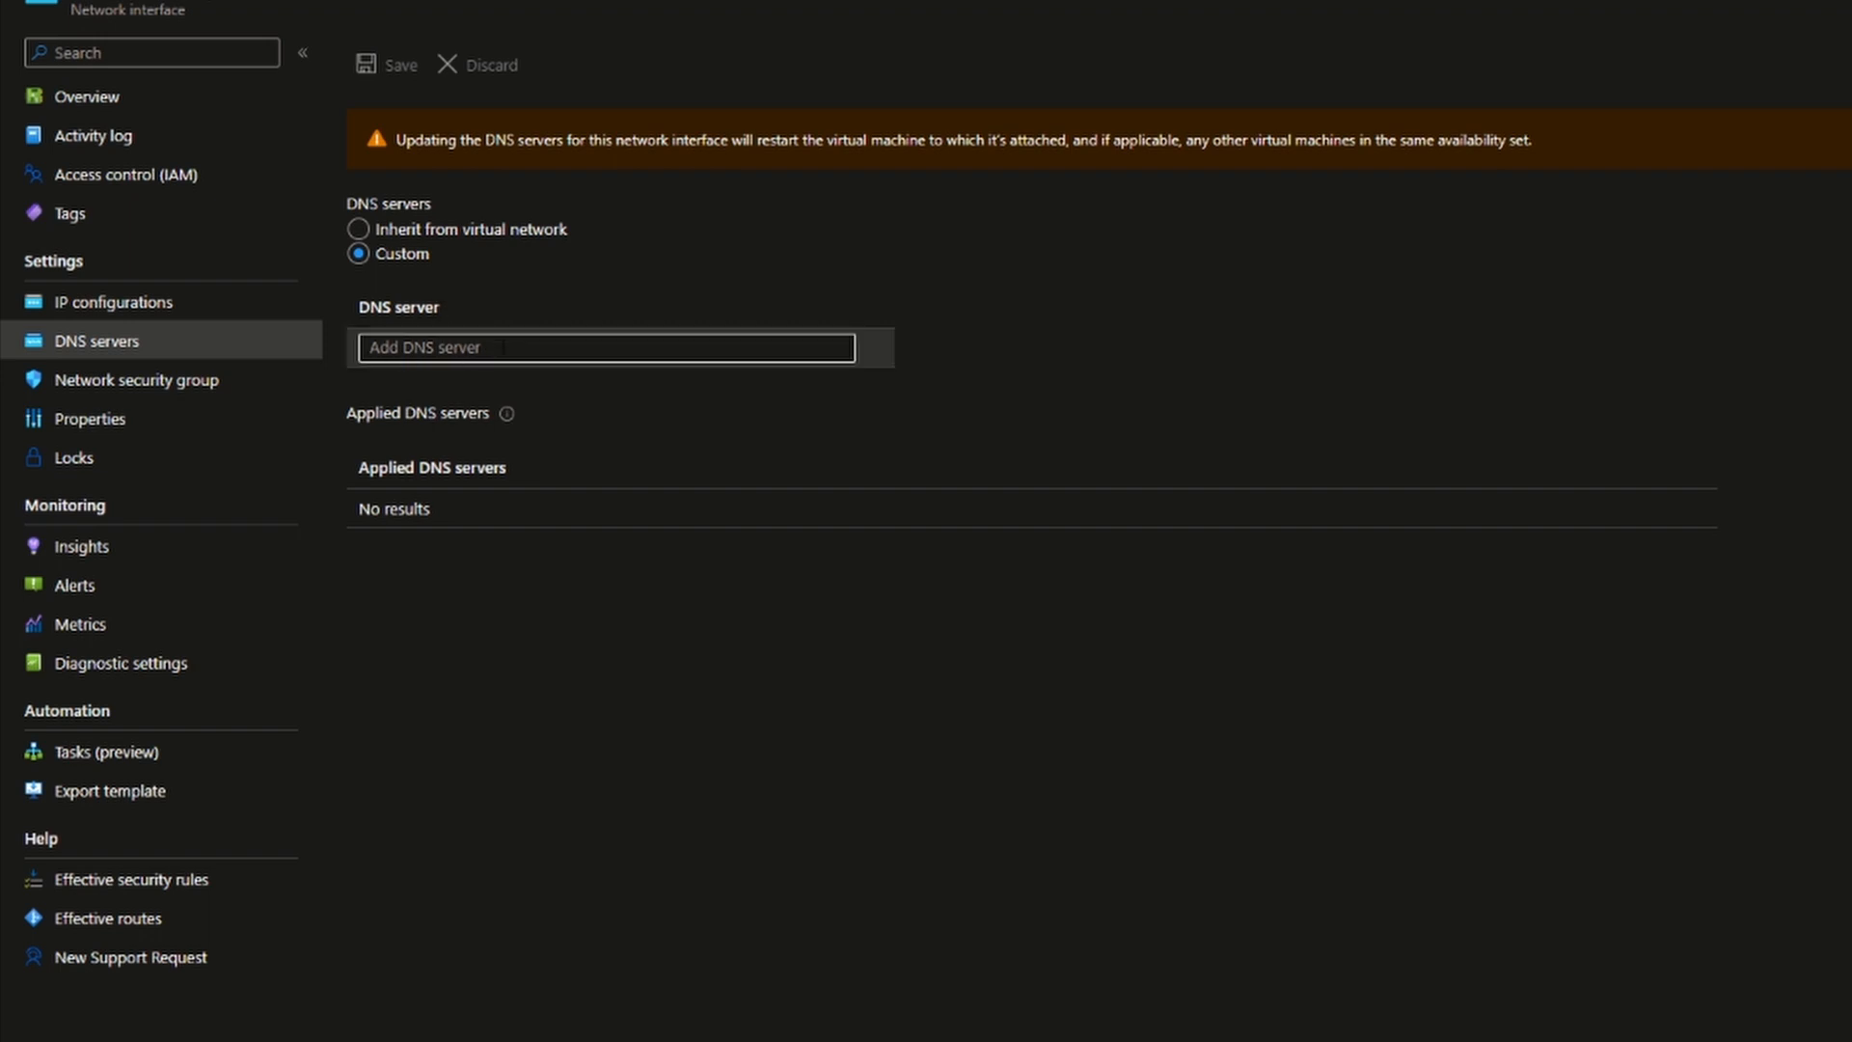
left_click(504, 348)
type("10.0.0.4")
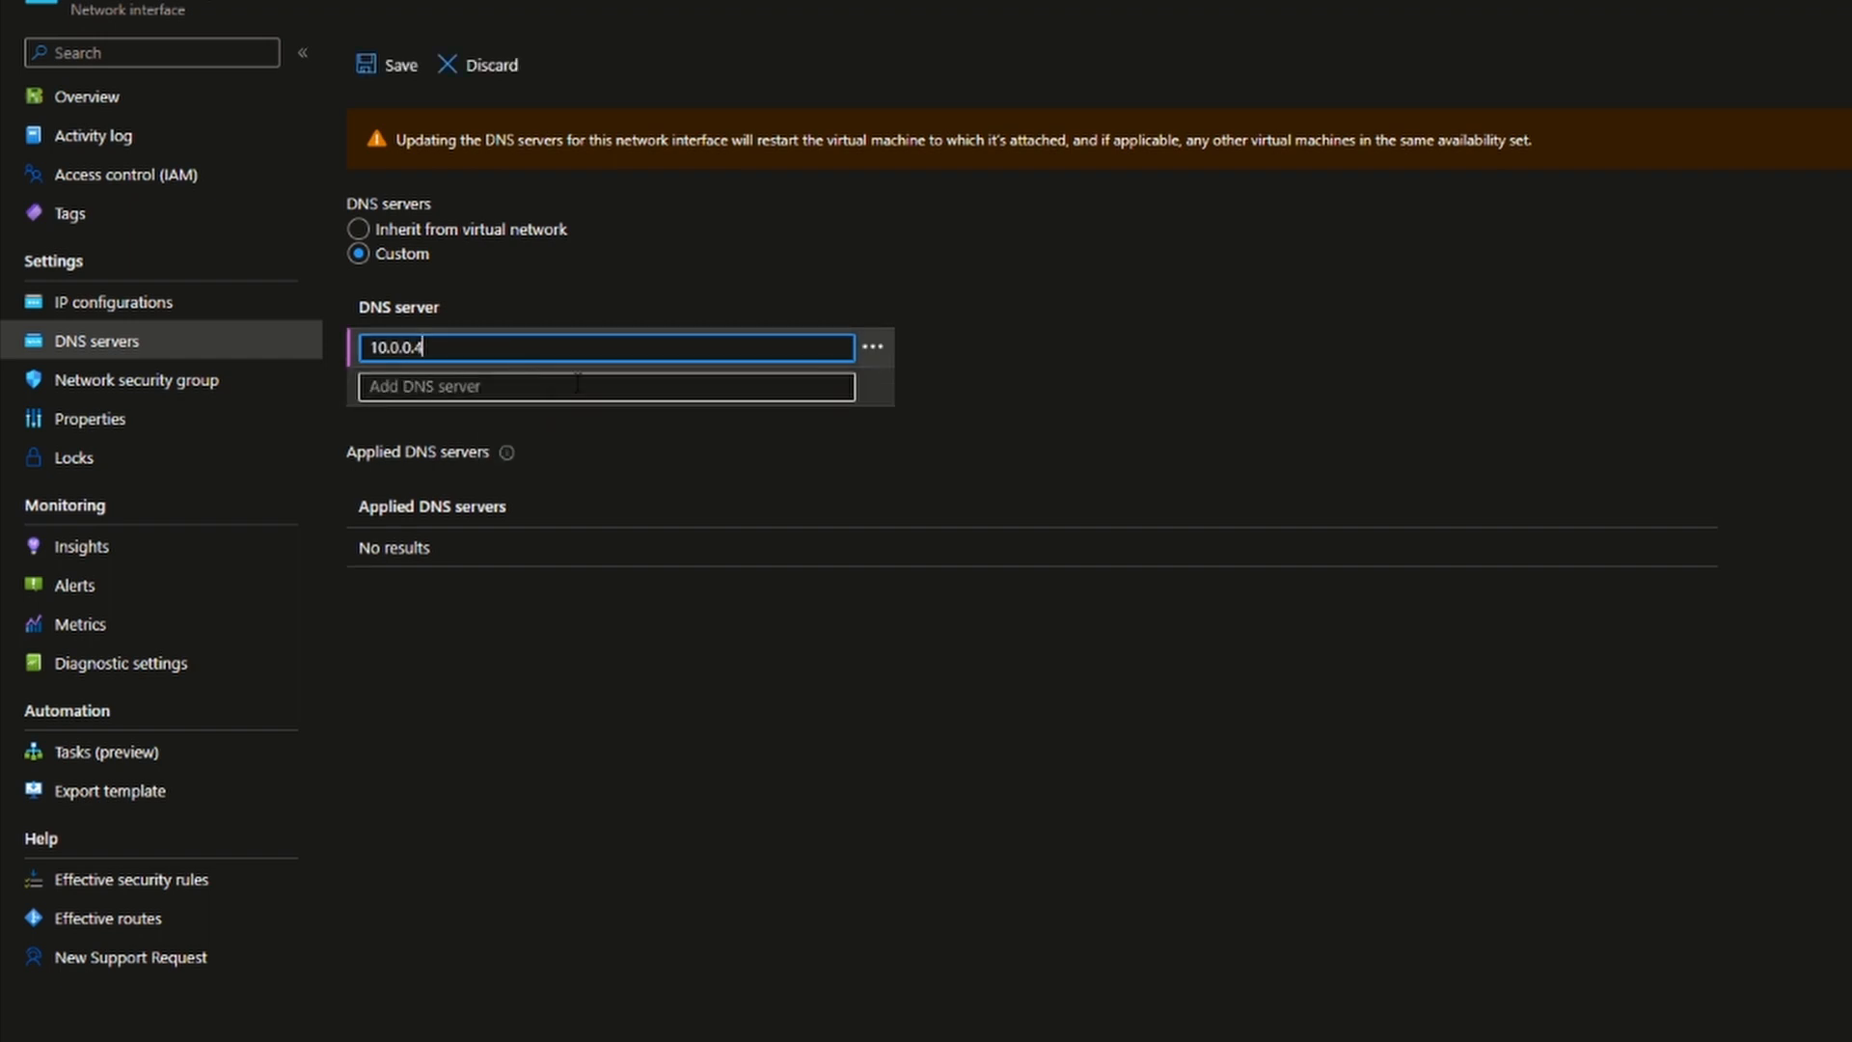
left_click(390, 63)
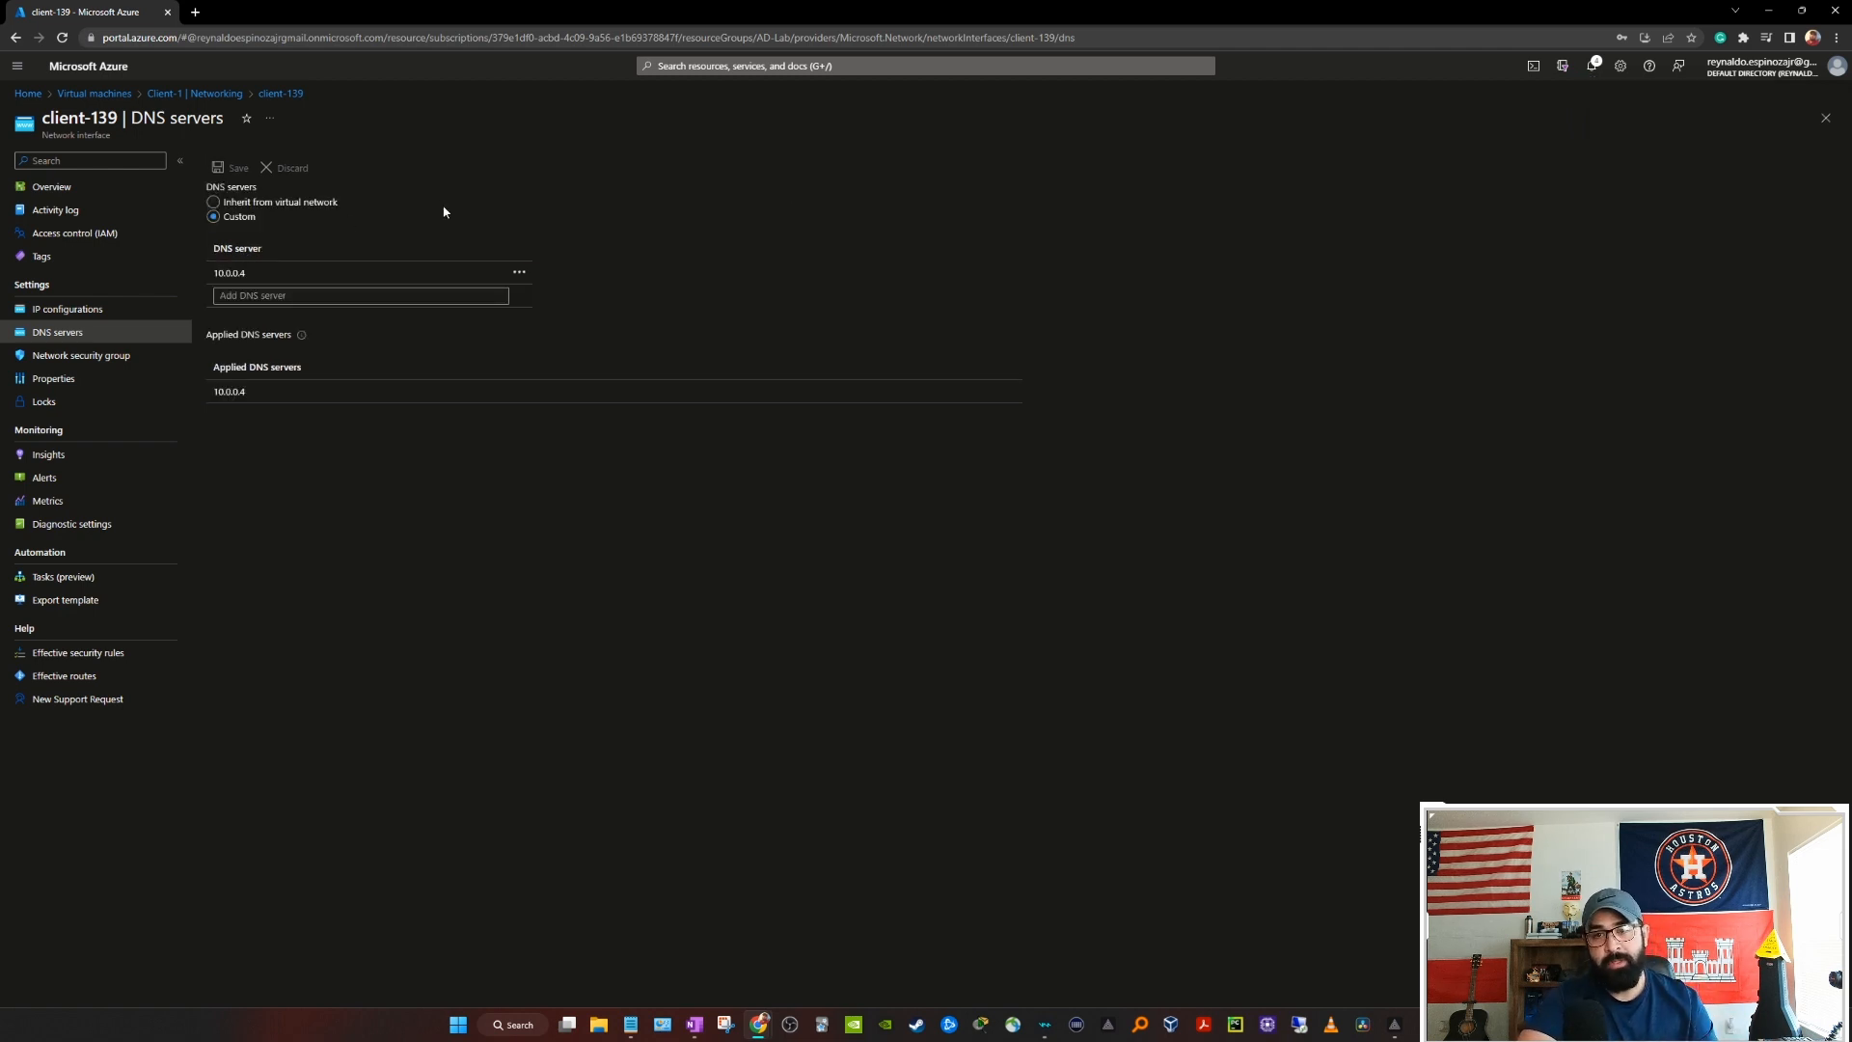
Step: Restart Client-1 from its virtual machine page so the DNS change applies
left_click(112, 96)
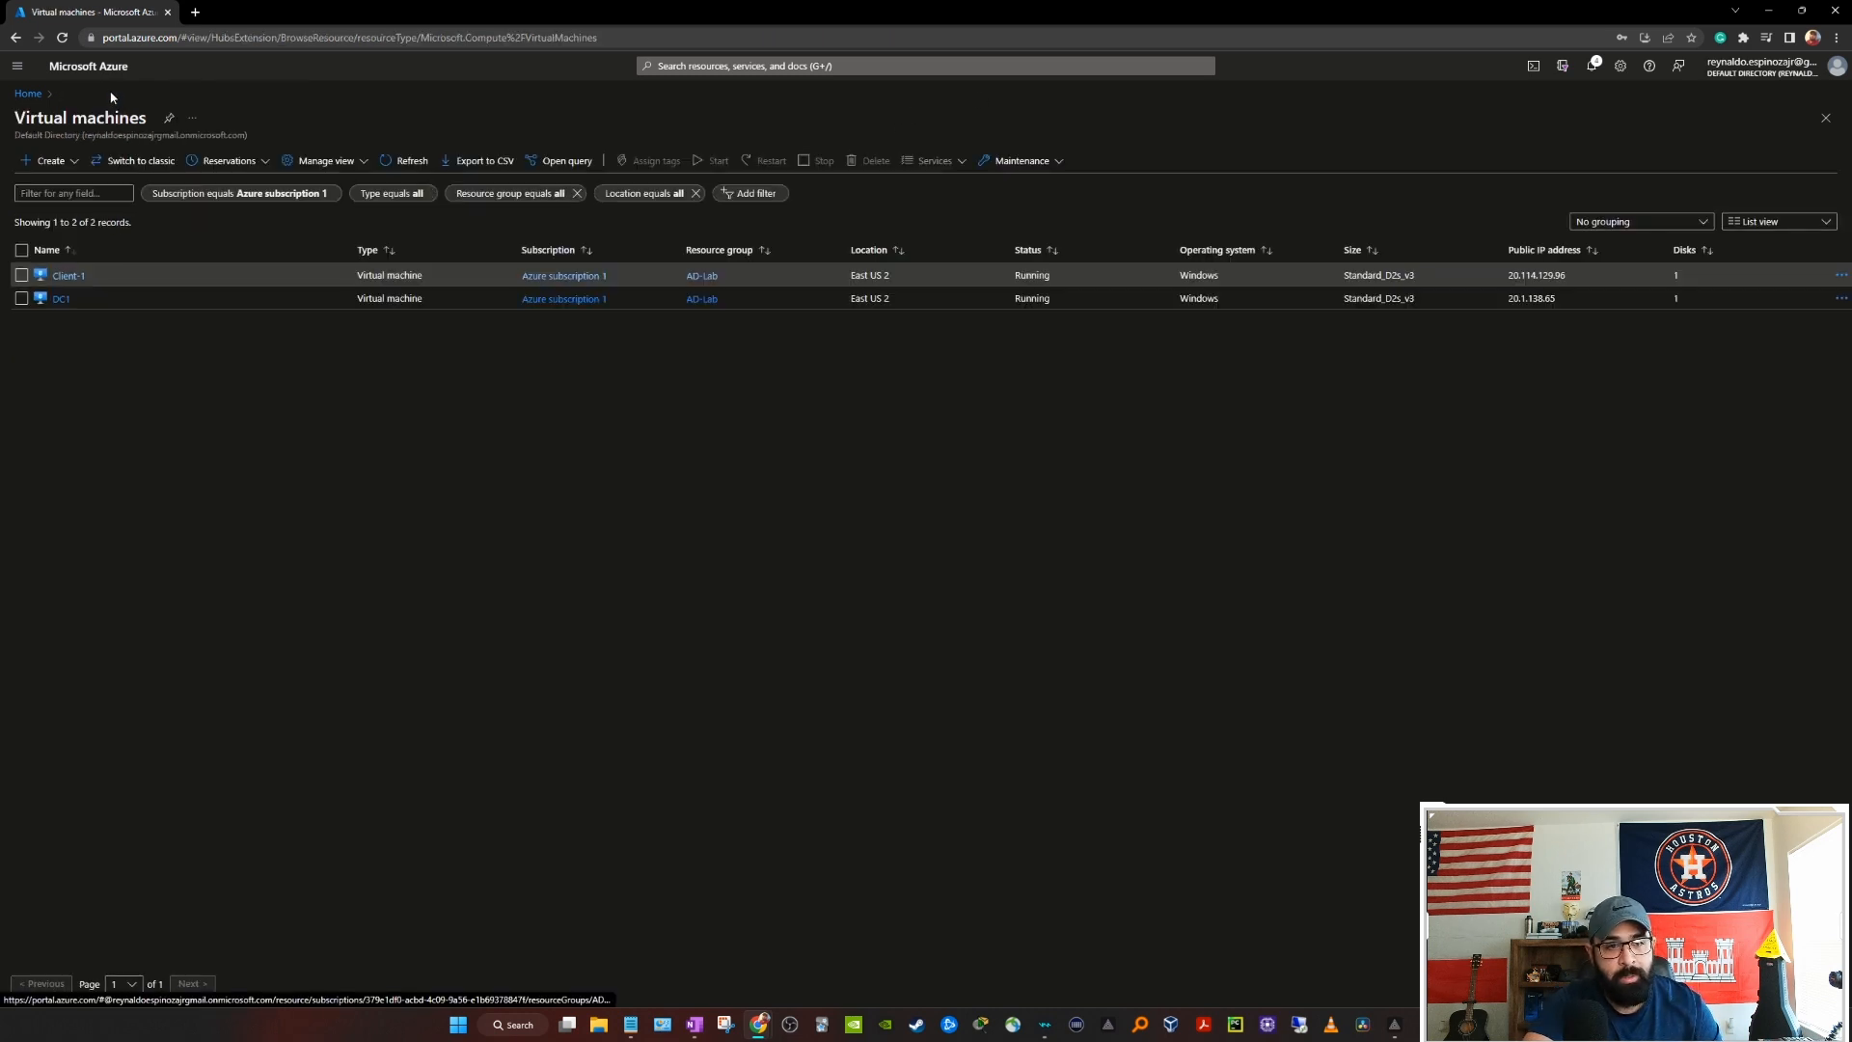
left_click(60, 275)
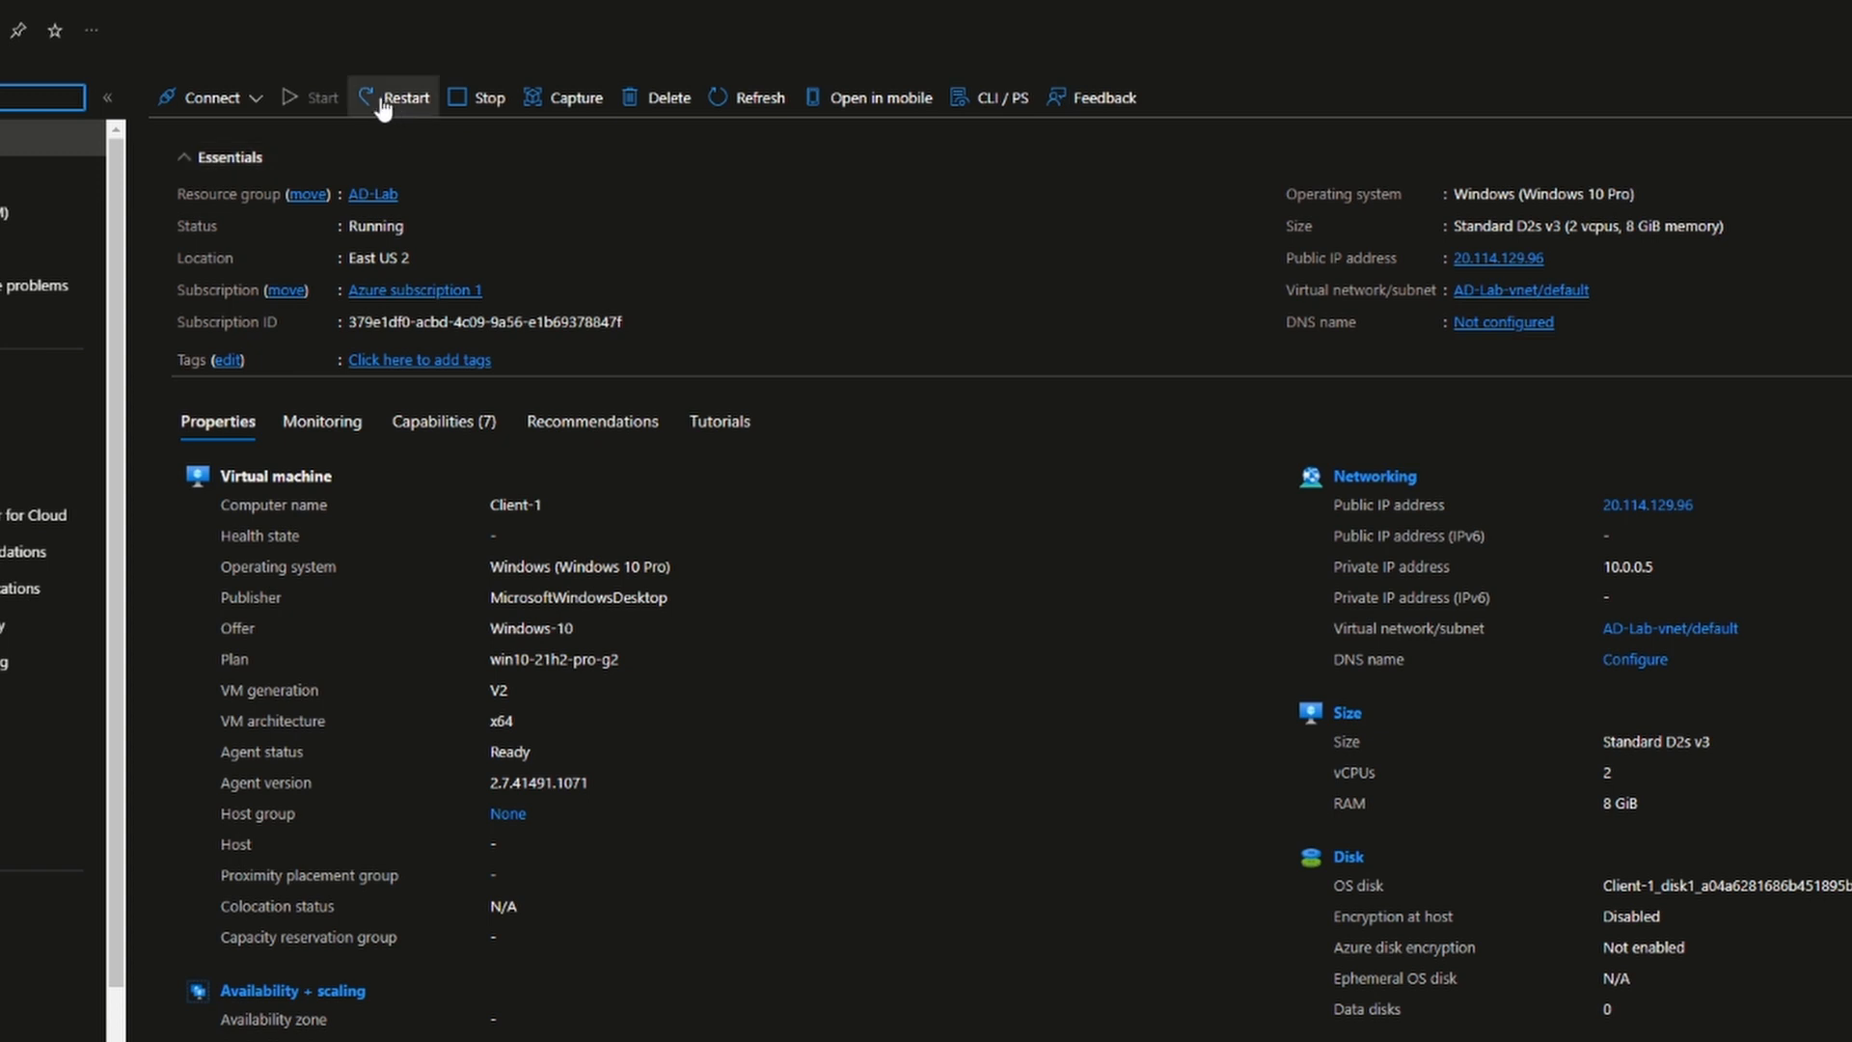
left_click(386, 106)
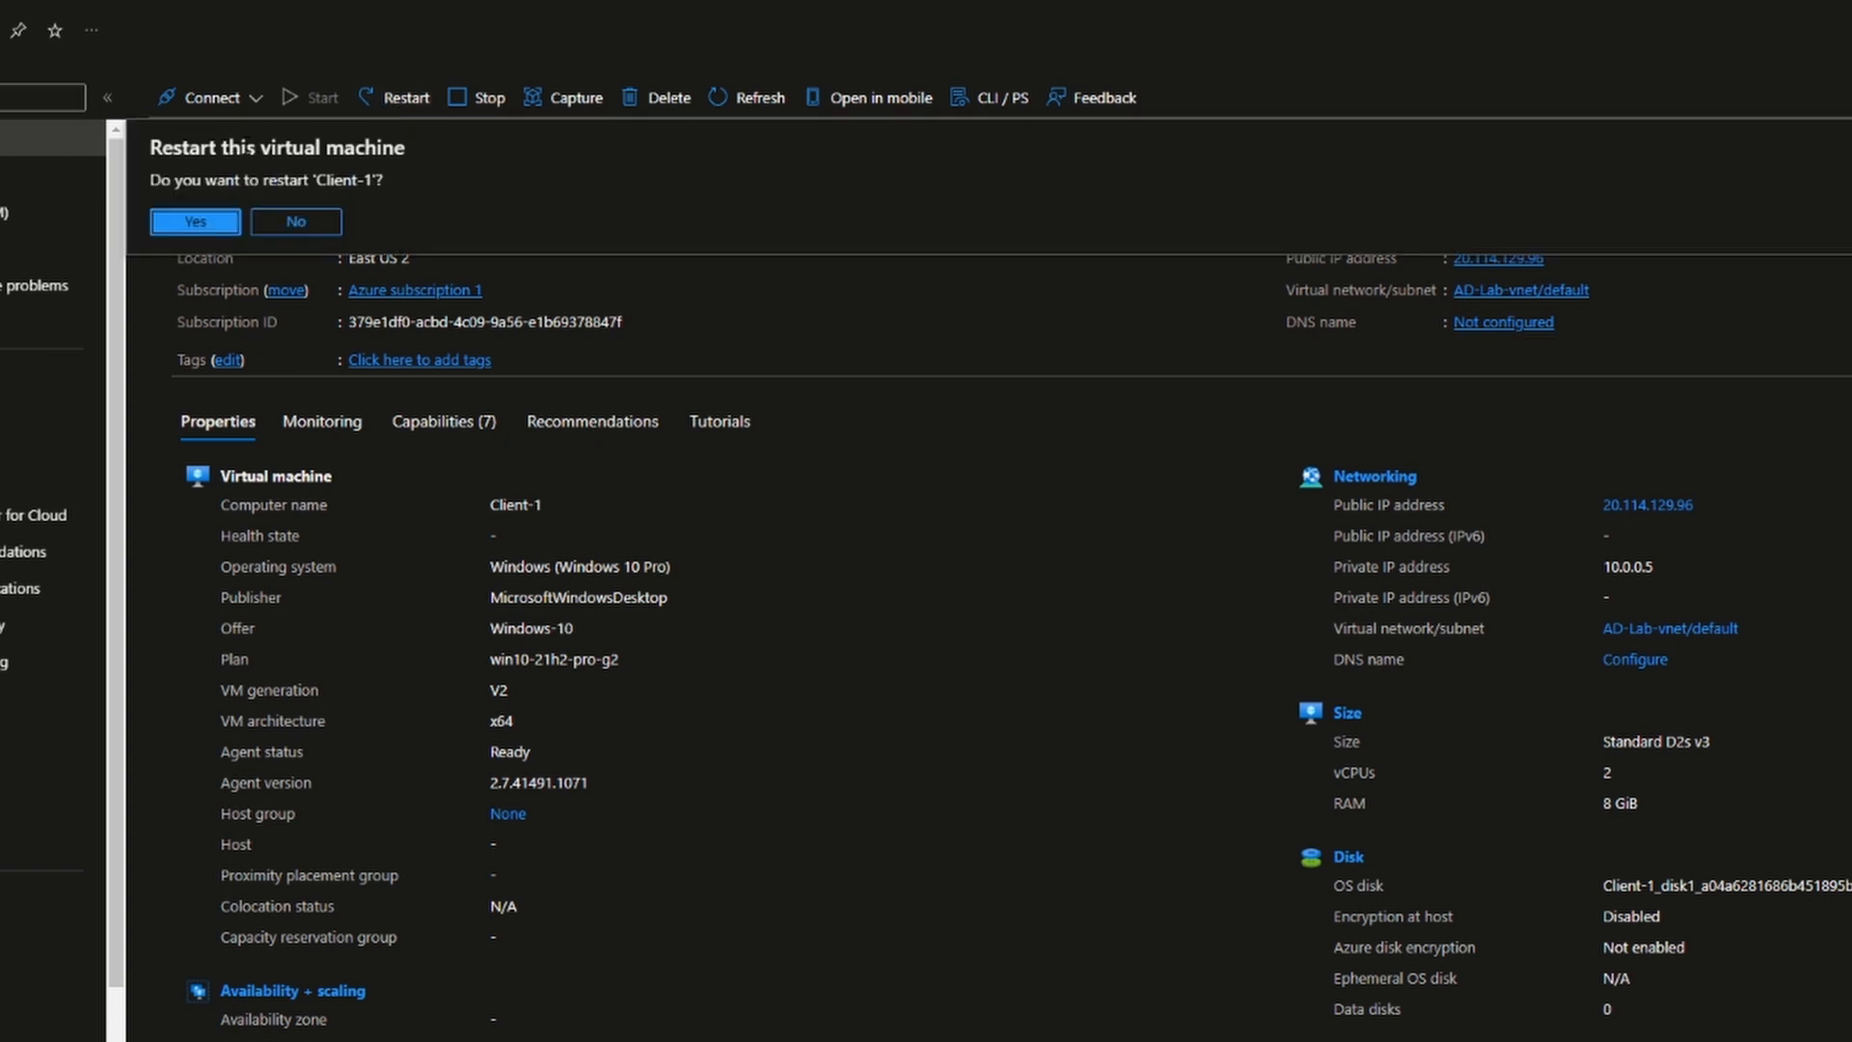
left_click(196, 221)
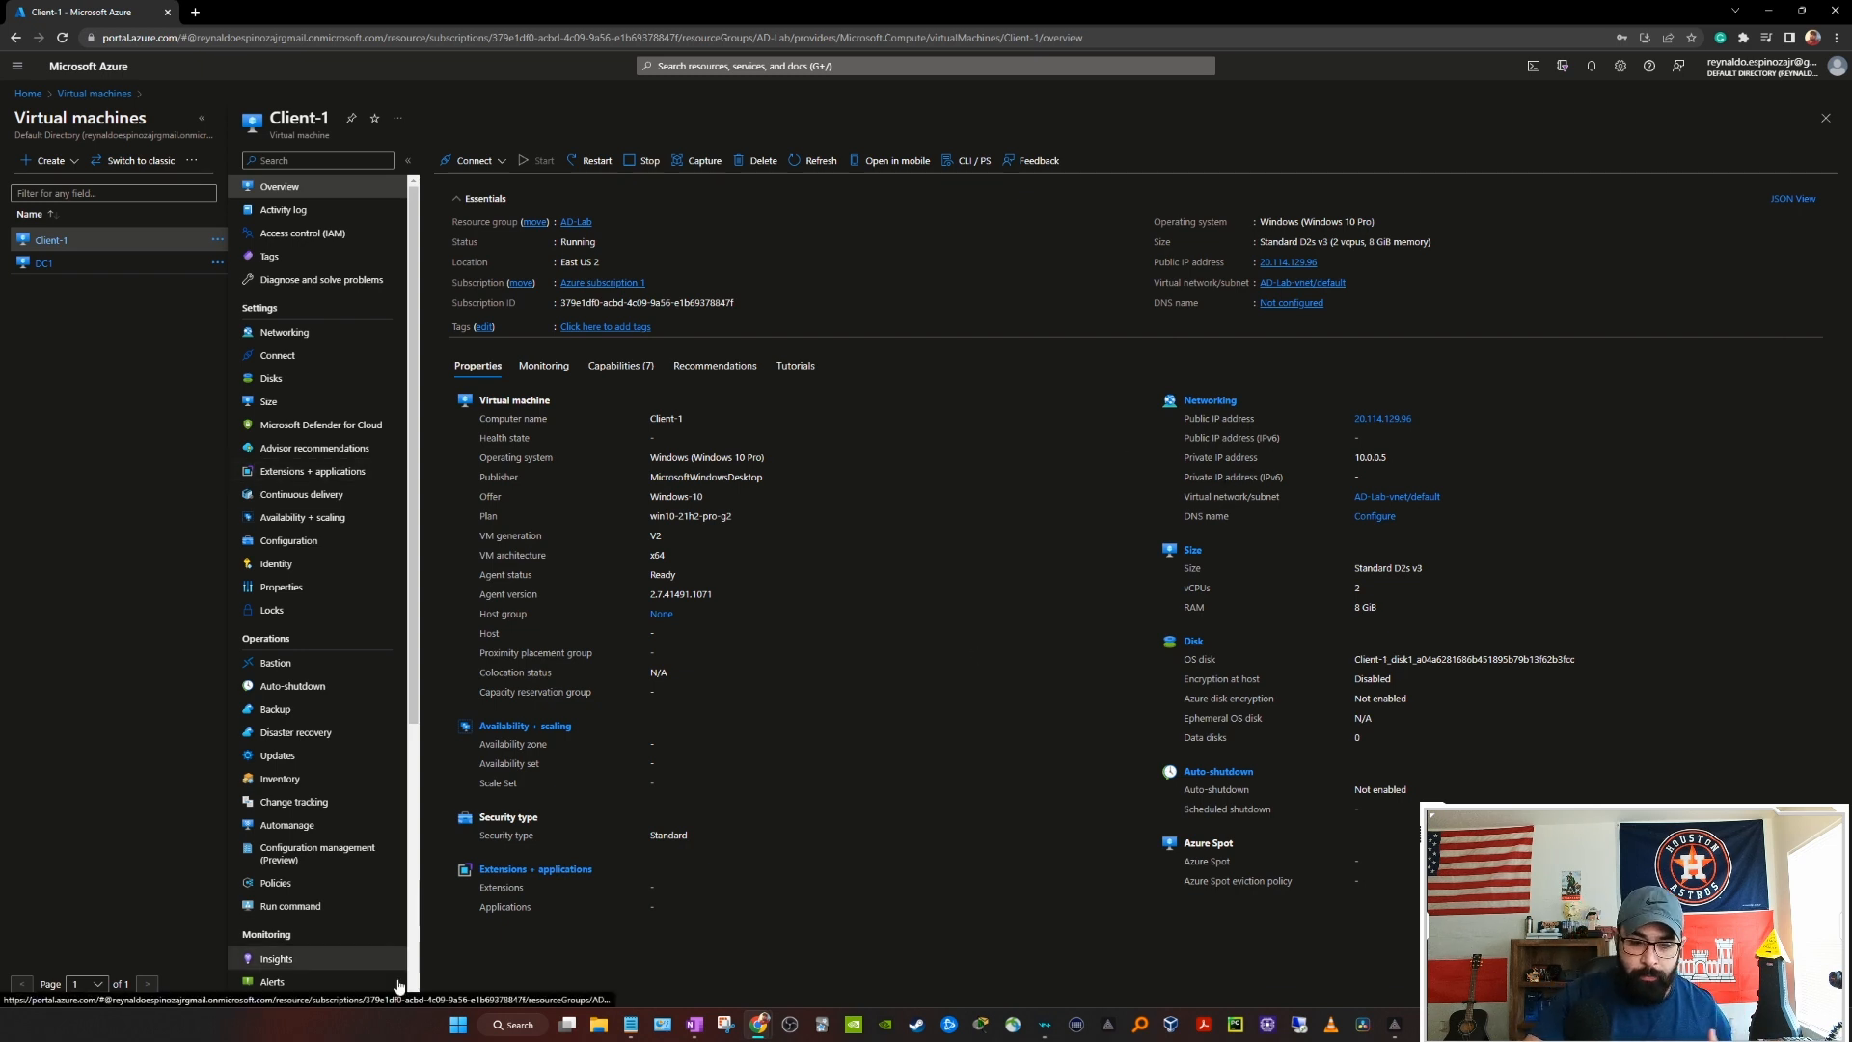
Step: Check the lab notes and copy Client-1's public IP 20.114.129.96
left_click(631, 1025)
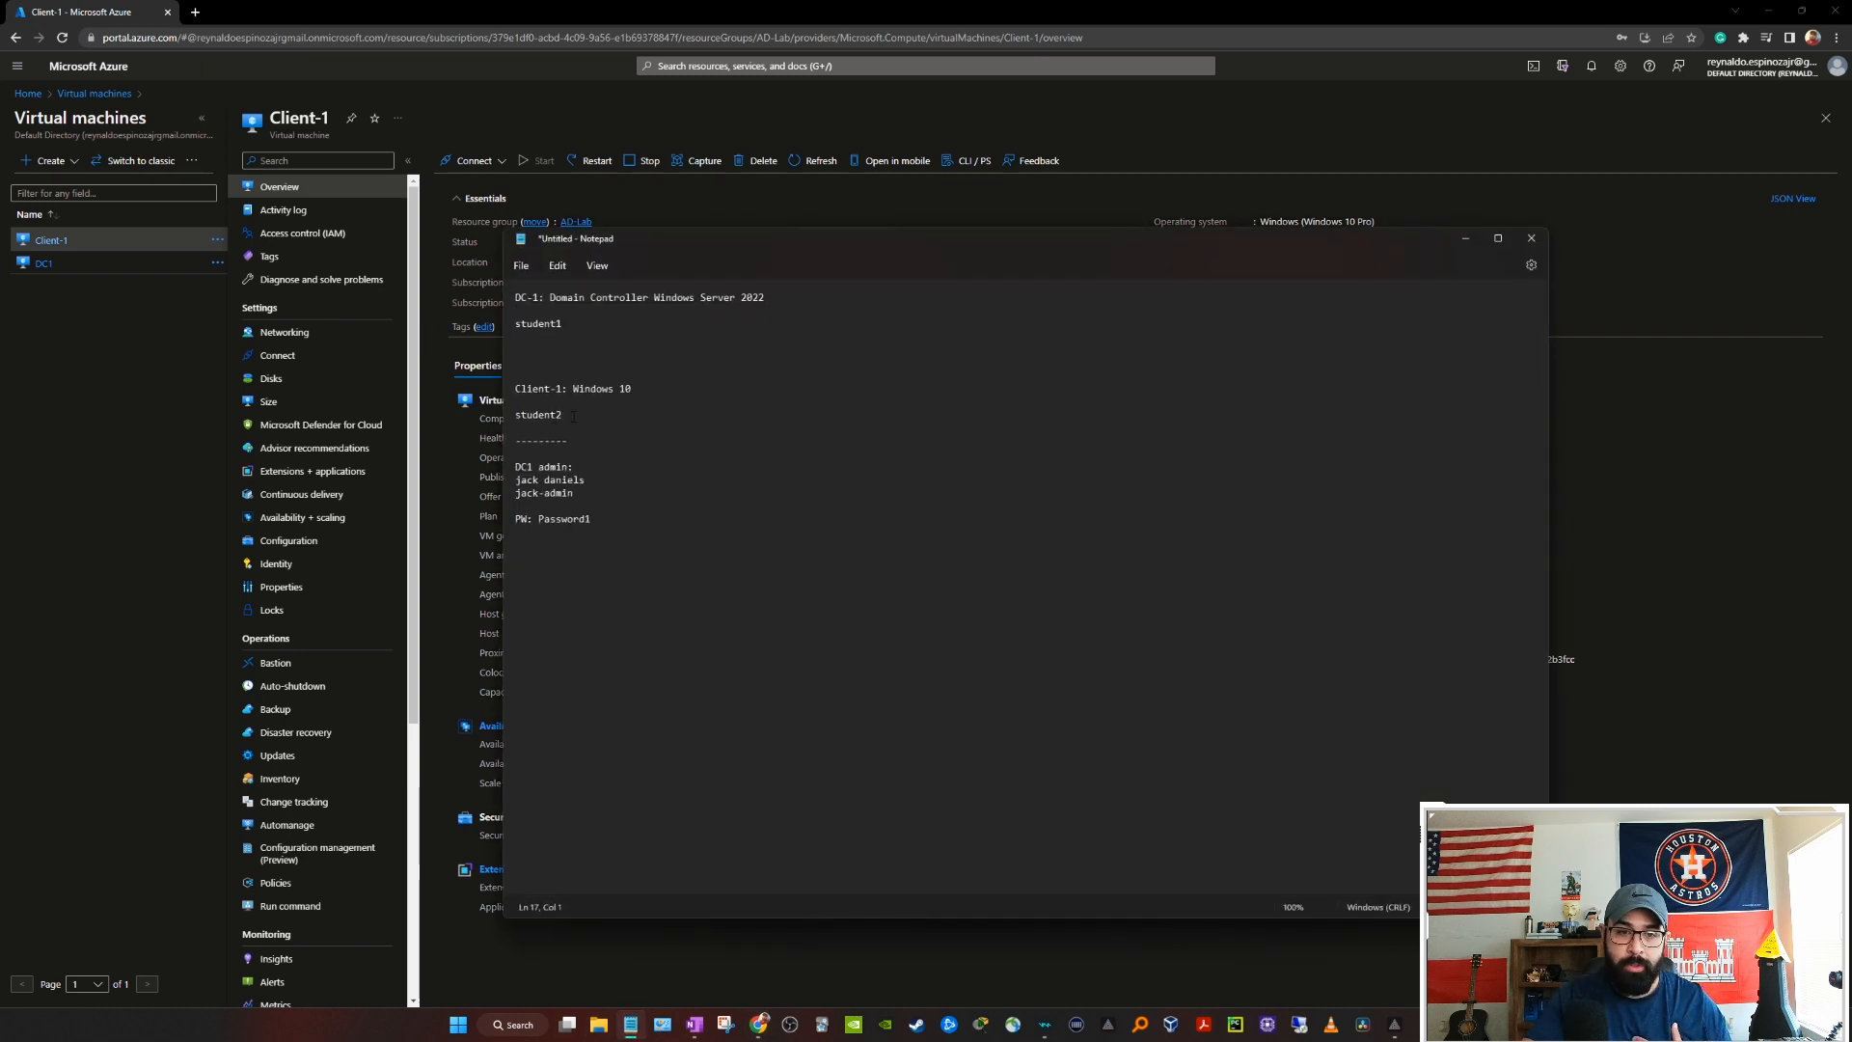
left_click(1465, 238)
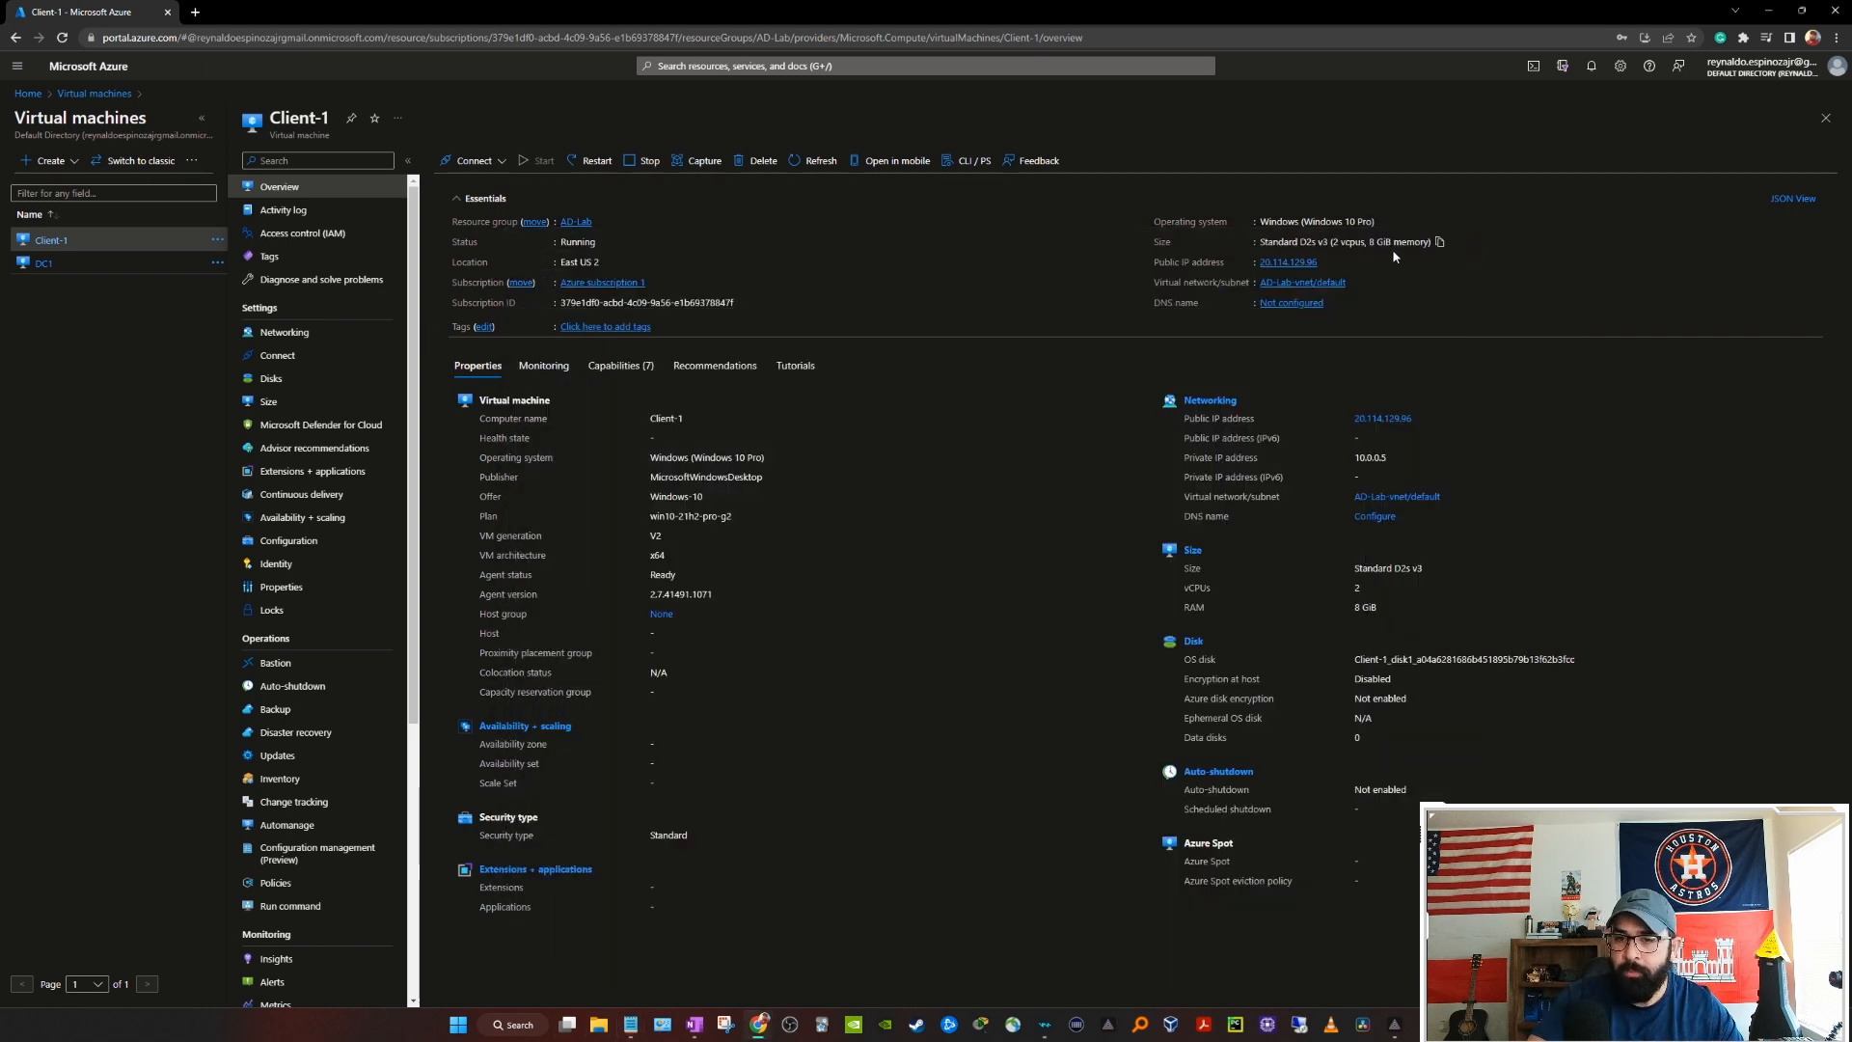
left_click(1327, 262)
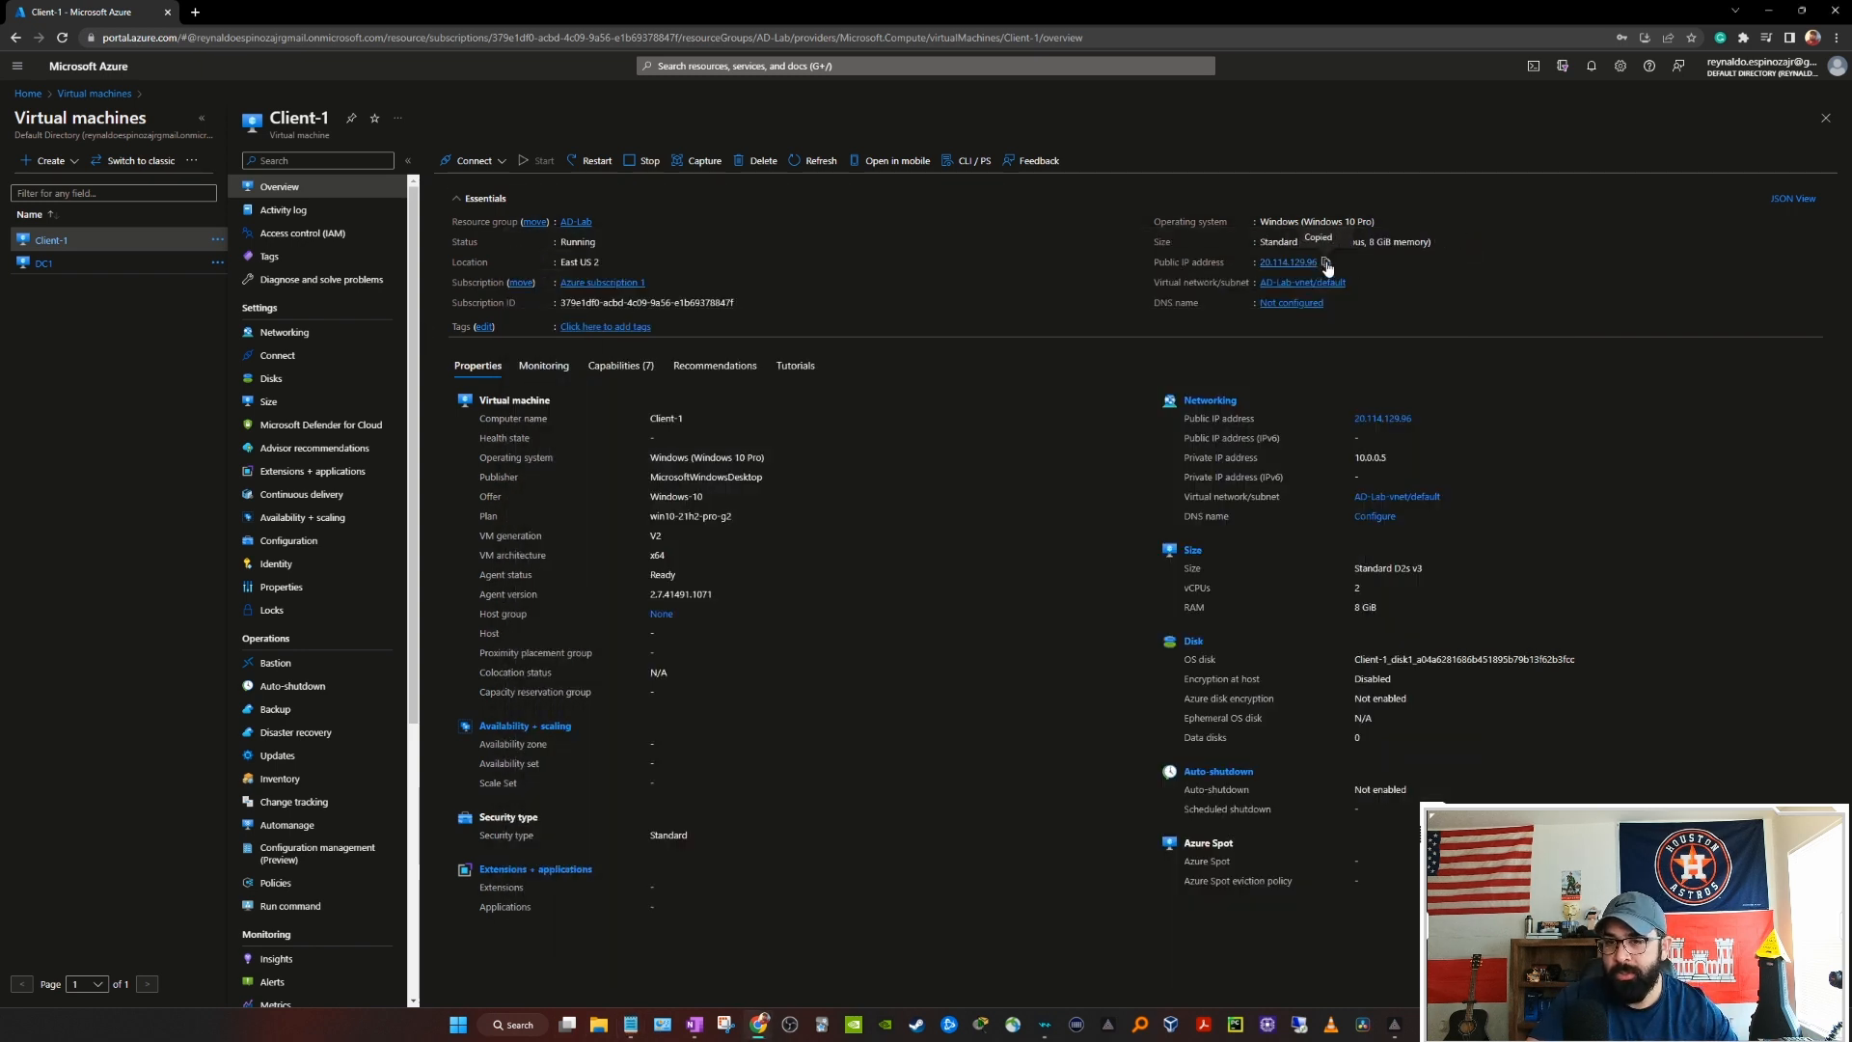
Step: Start a Remote Desktop connection to Client-1 at 20.114.129.96 using a different account
left_click(1300, 1027)
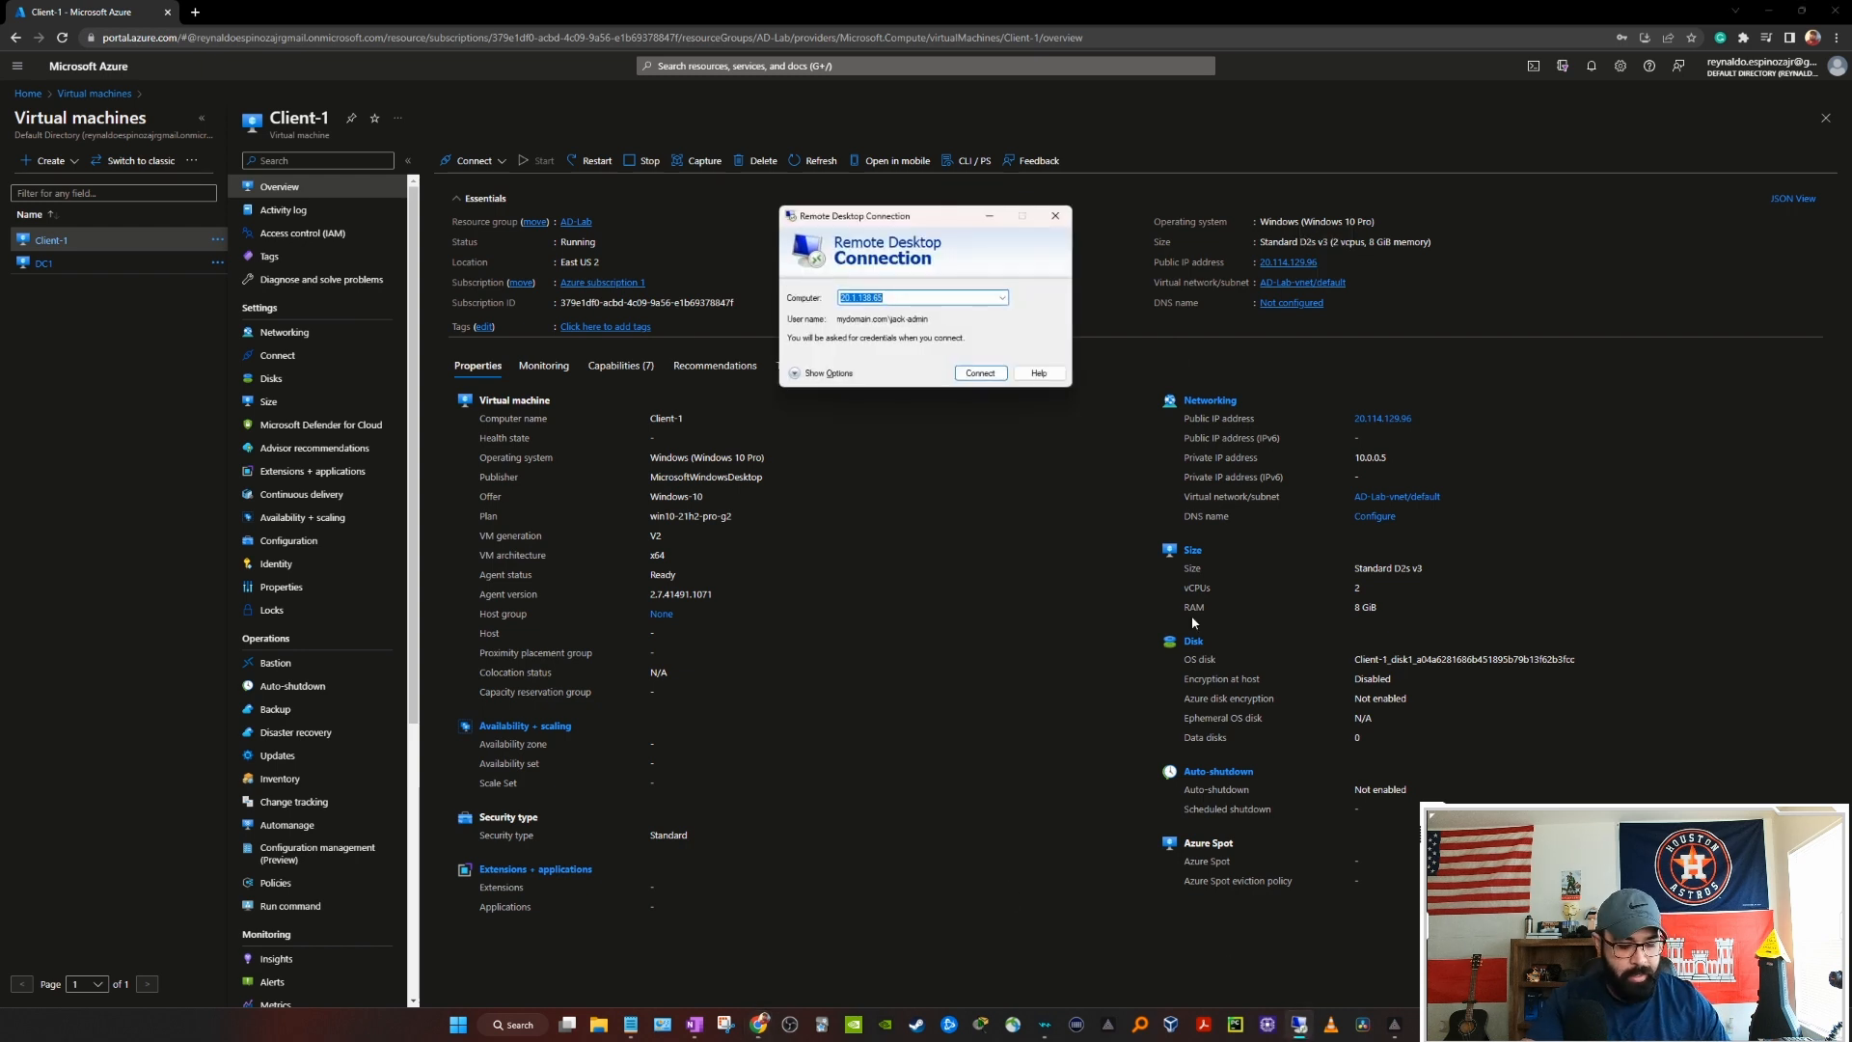
key("ctrl+v")
left_click(981, 374)
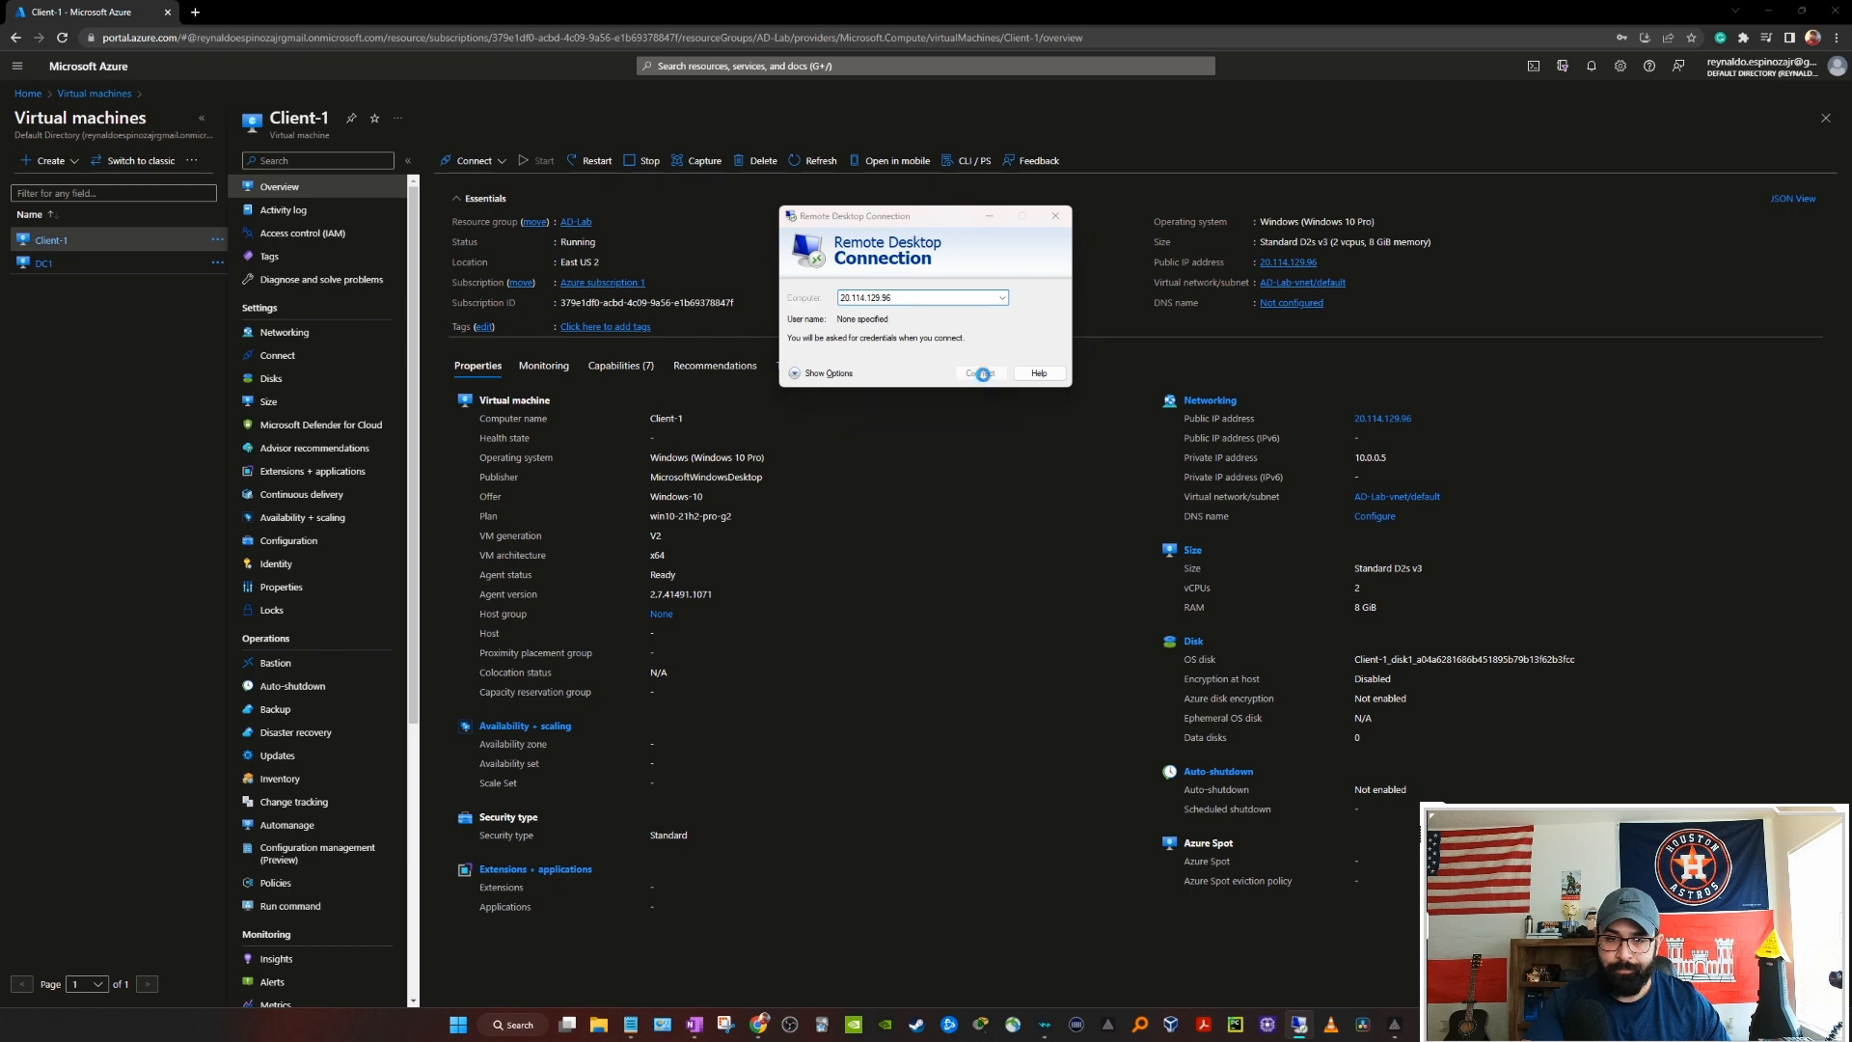
left_click(837, 383)
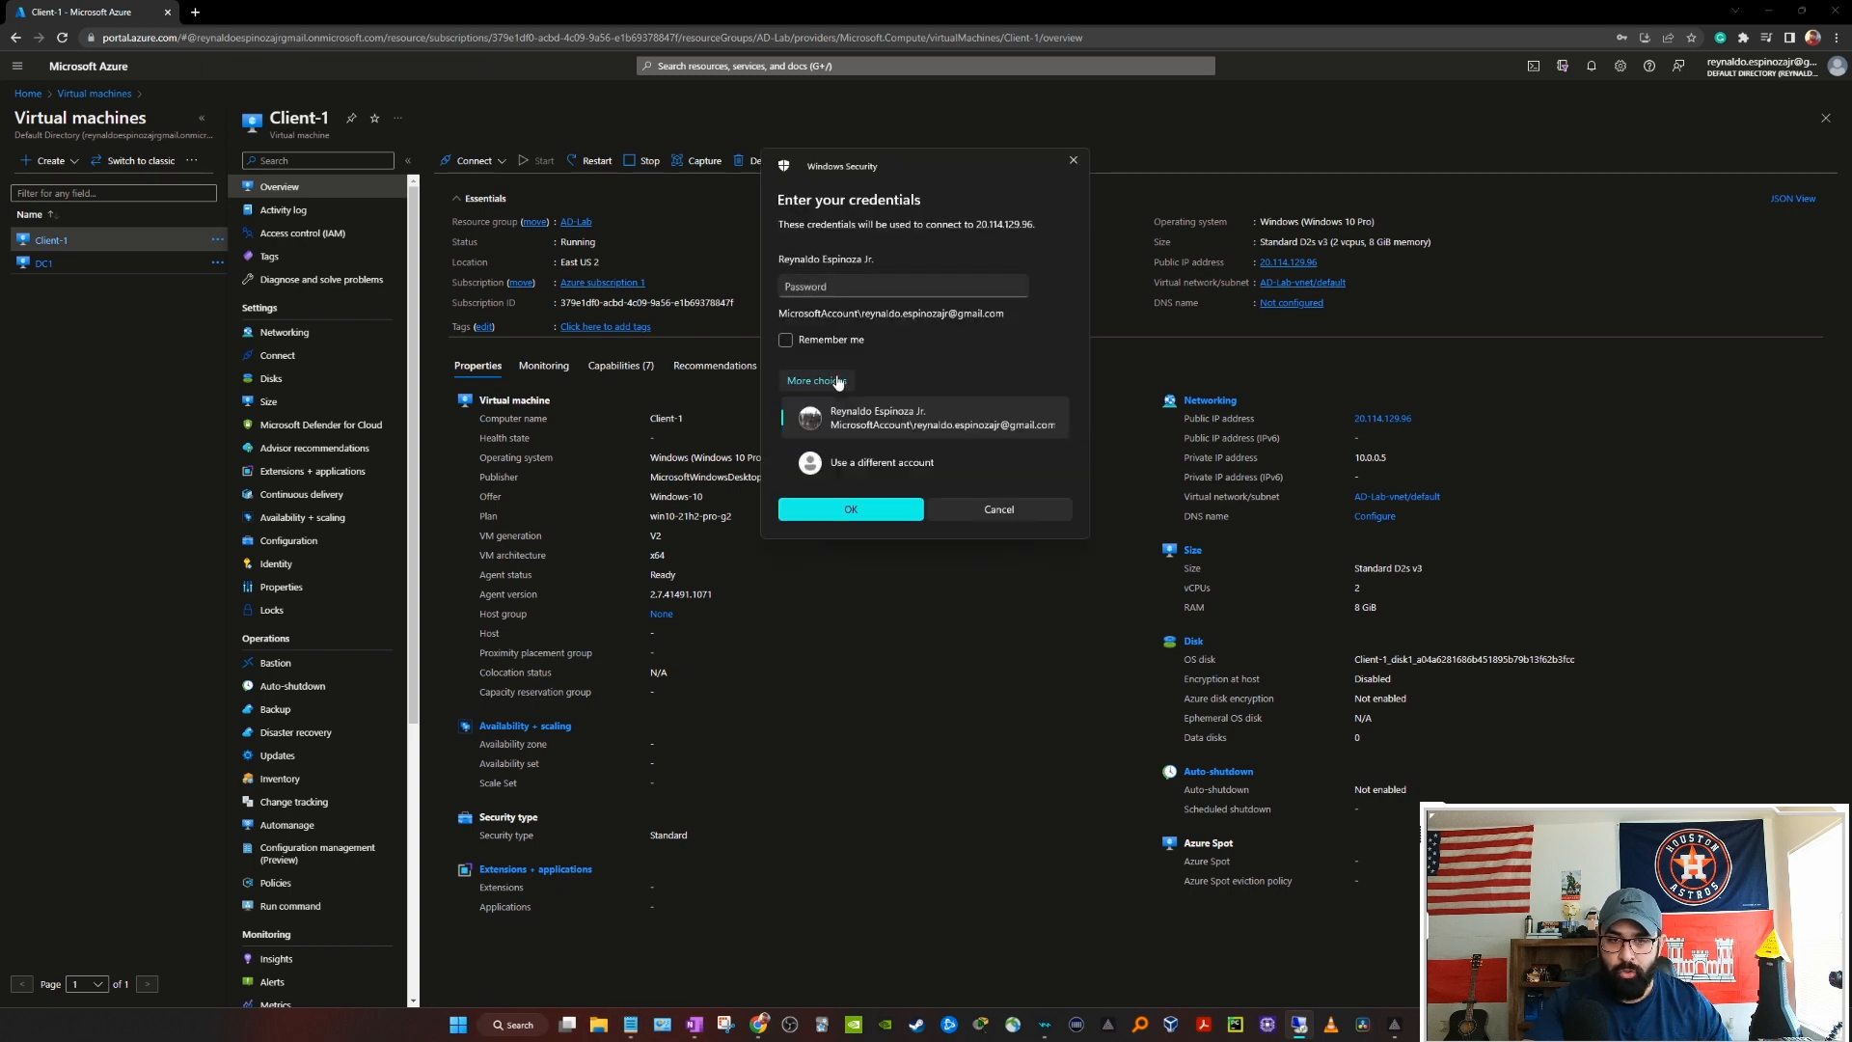
left_click(873, 473)
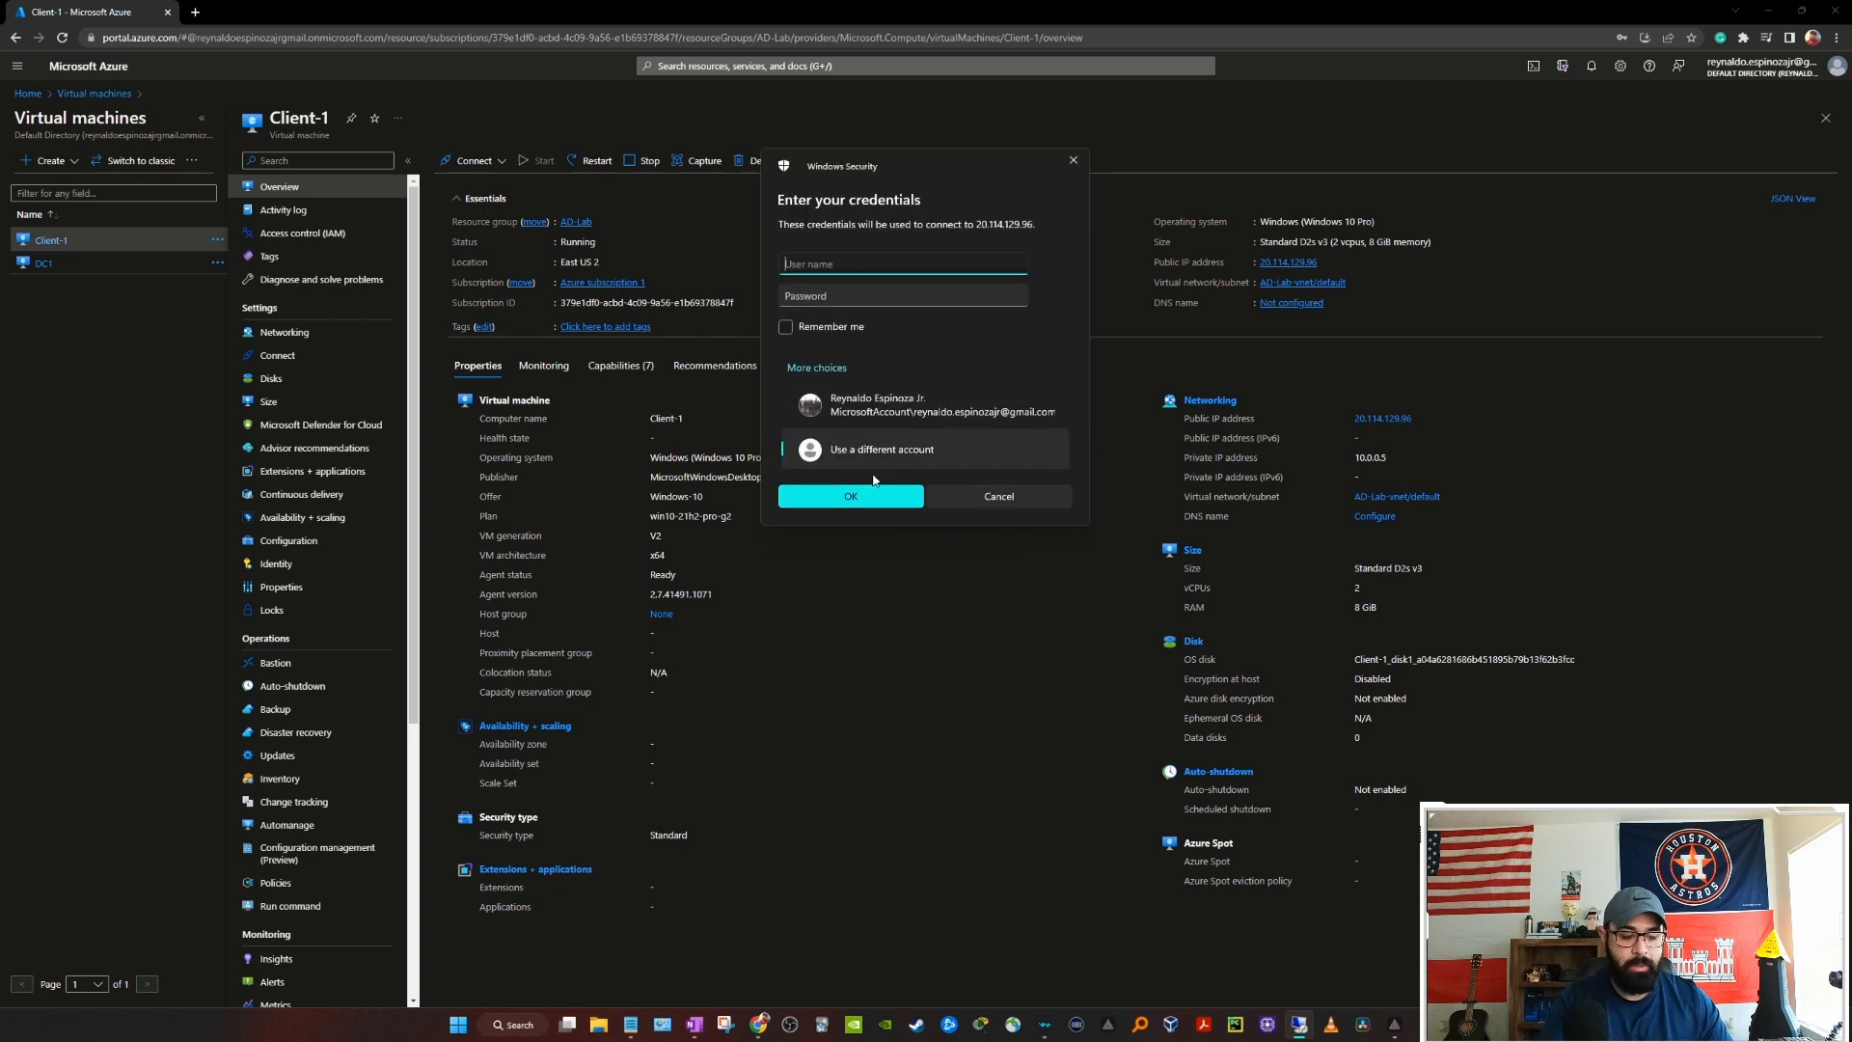
Step: Sign in with the user's credentials, accept the certificate, and open Client-1's System About page
type("student2")
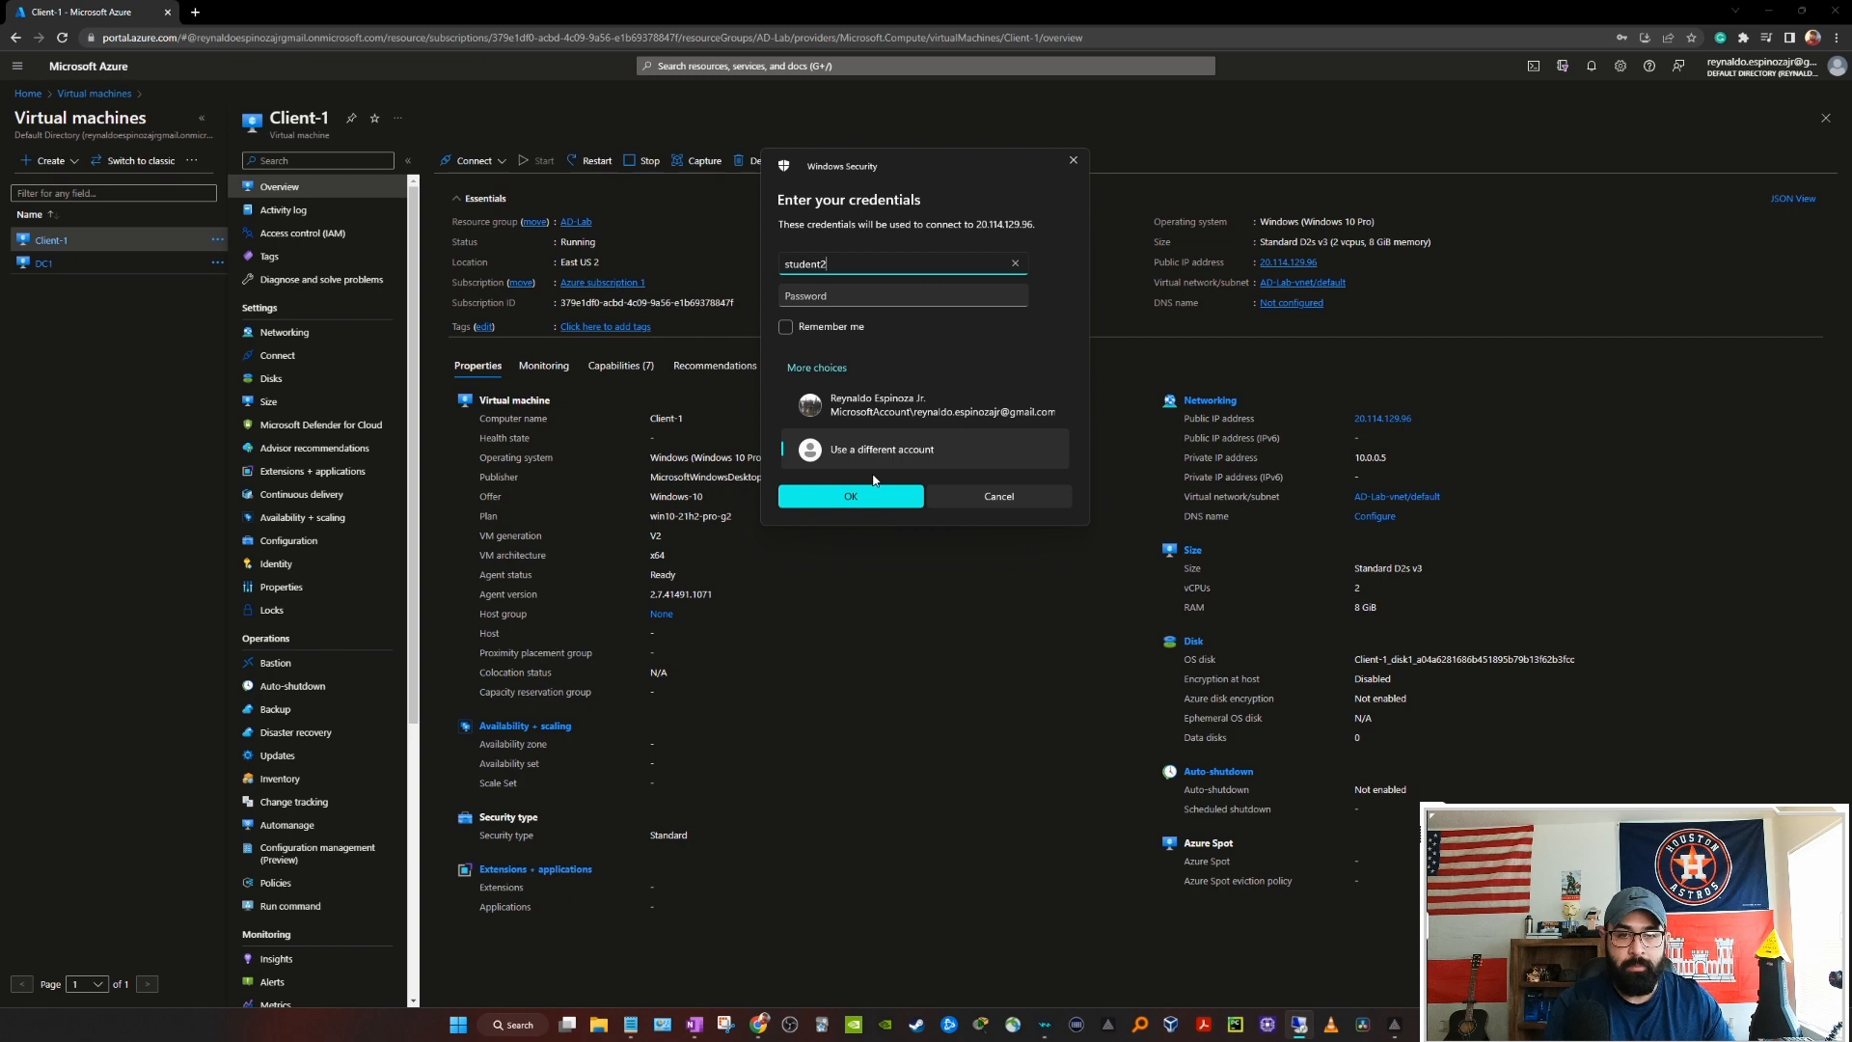
key("Tab")
type("•")
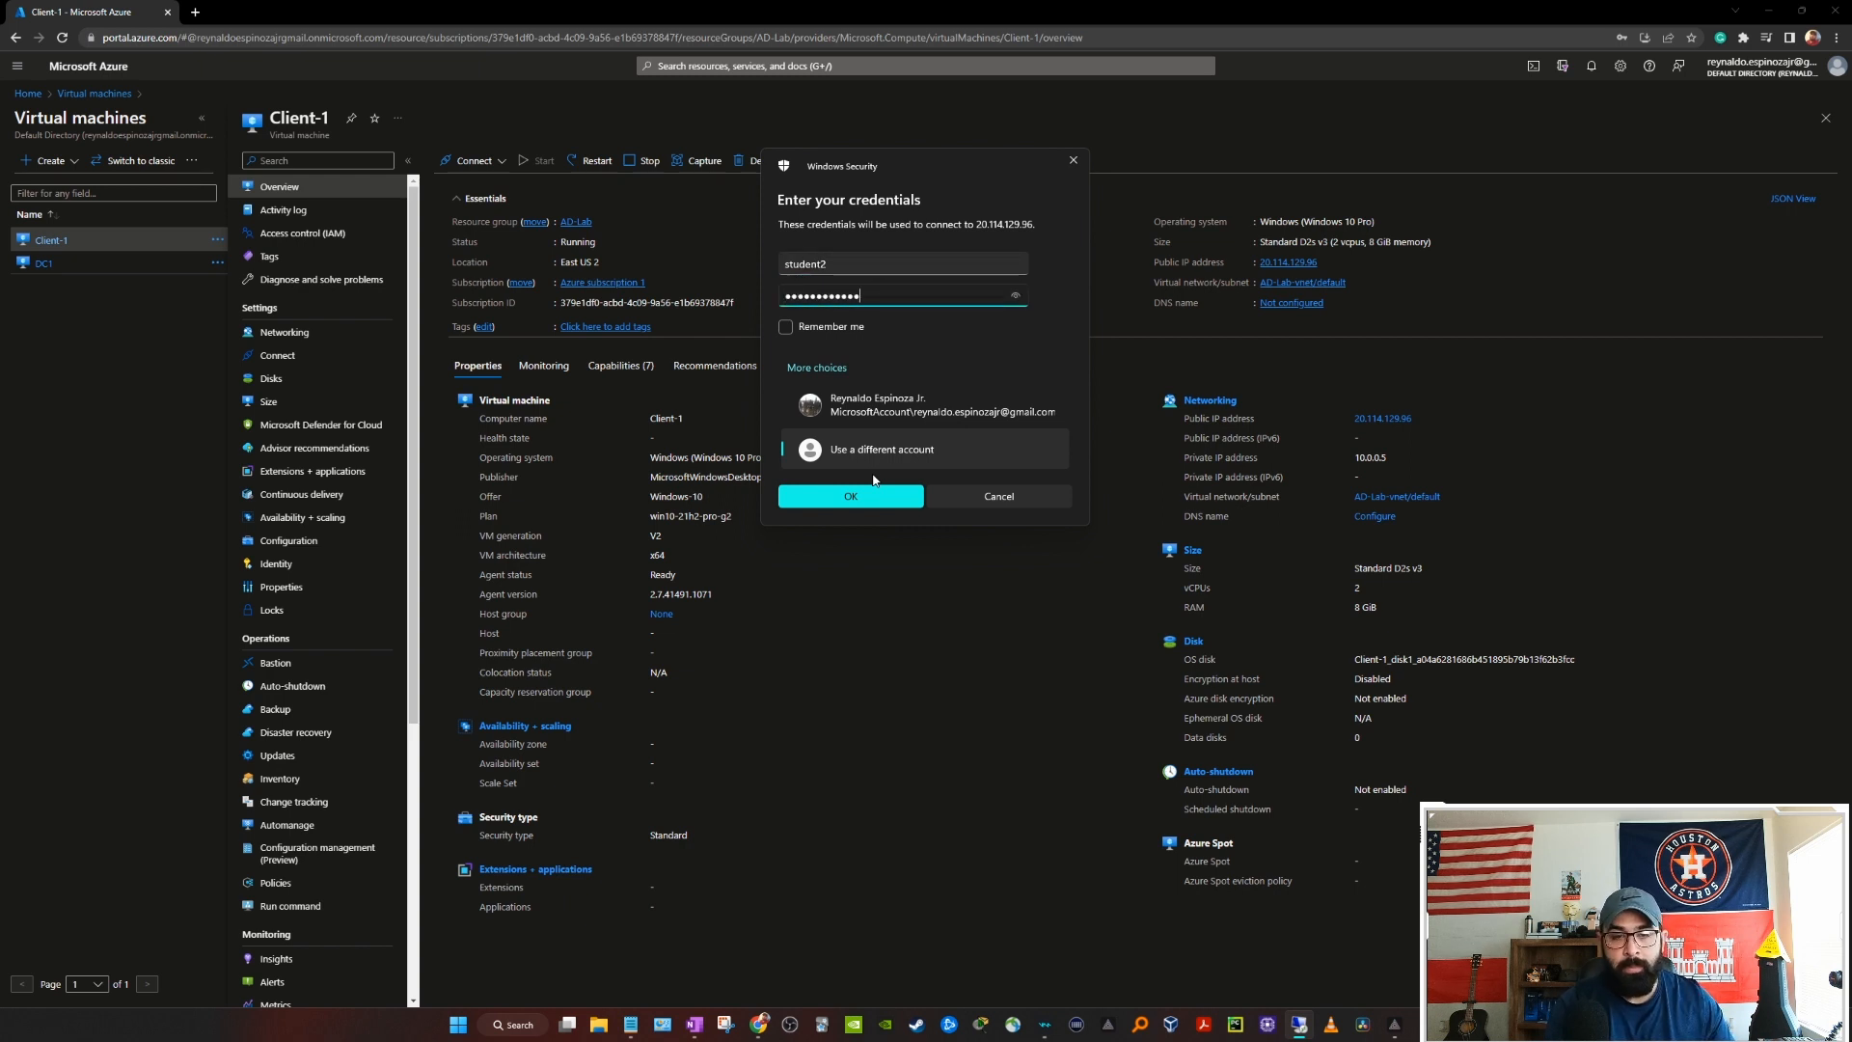
key("Return")
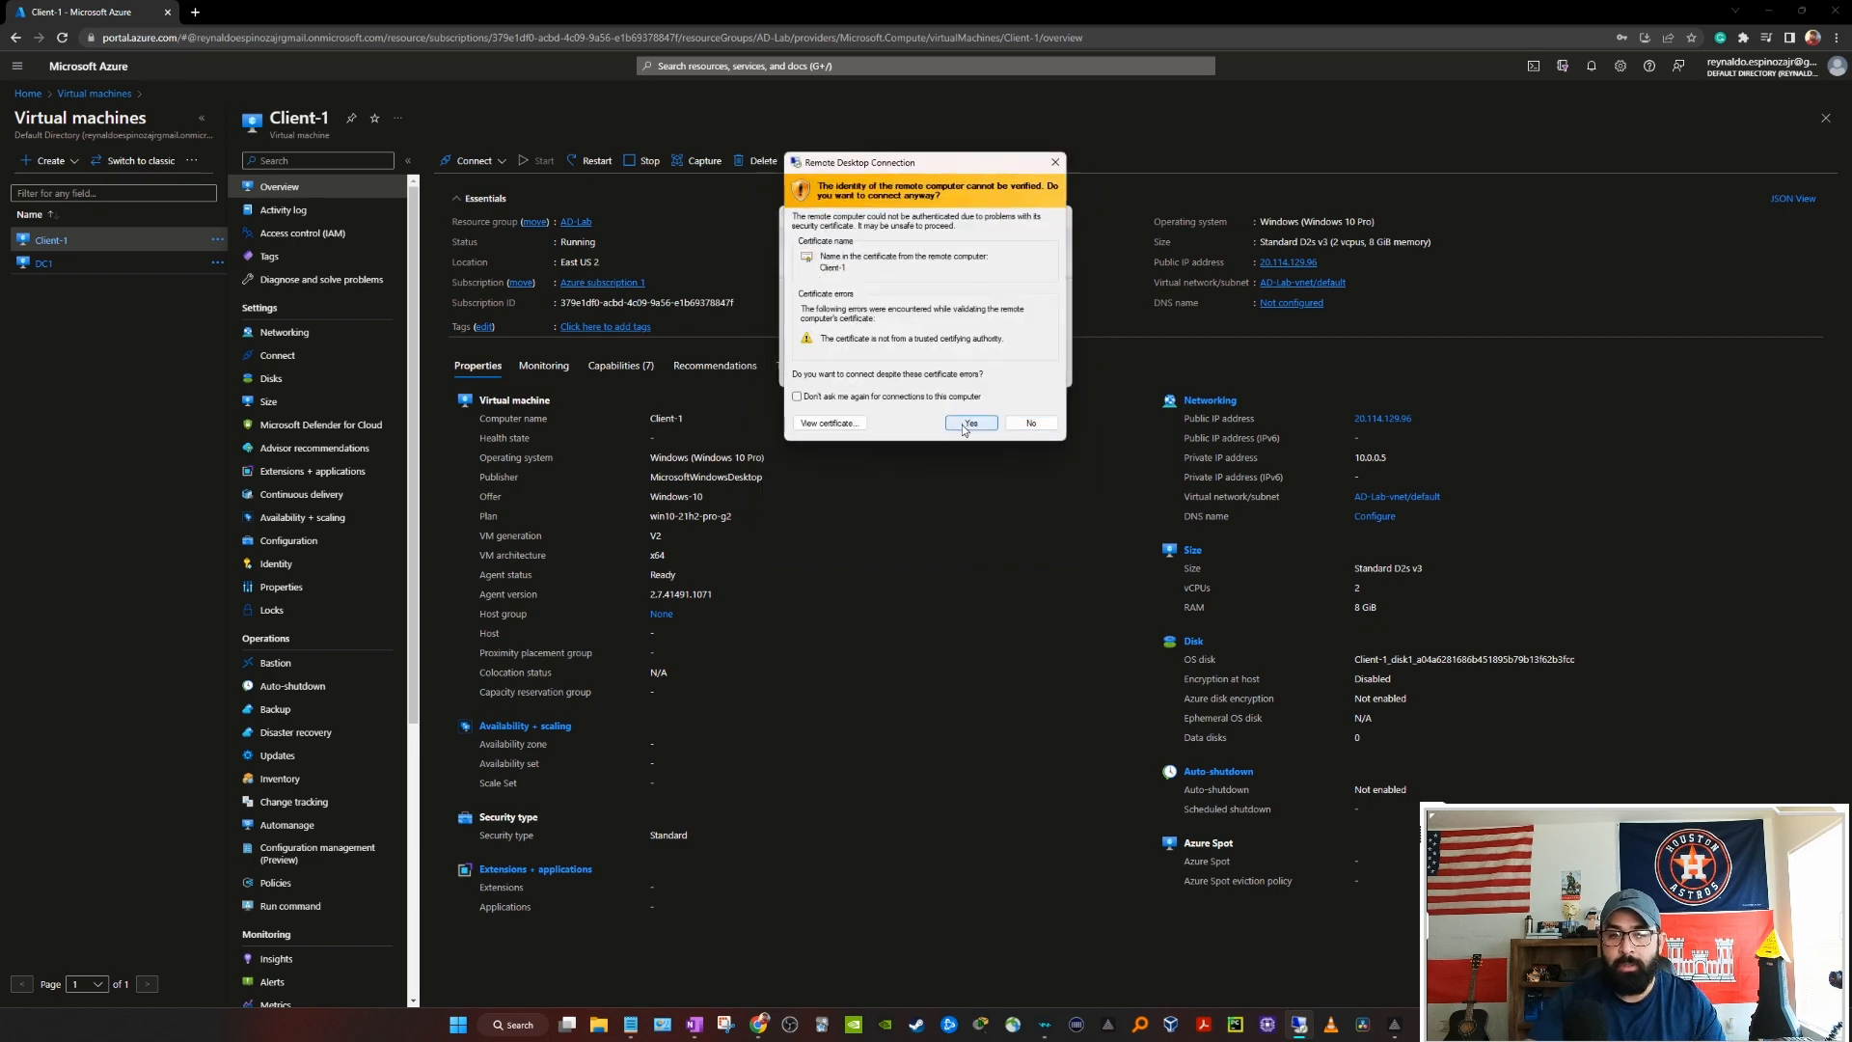
left_click(966, 424)
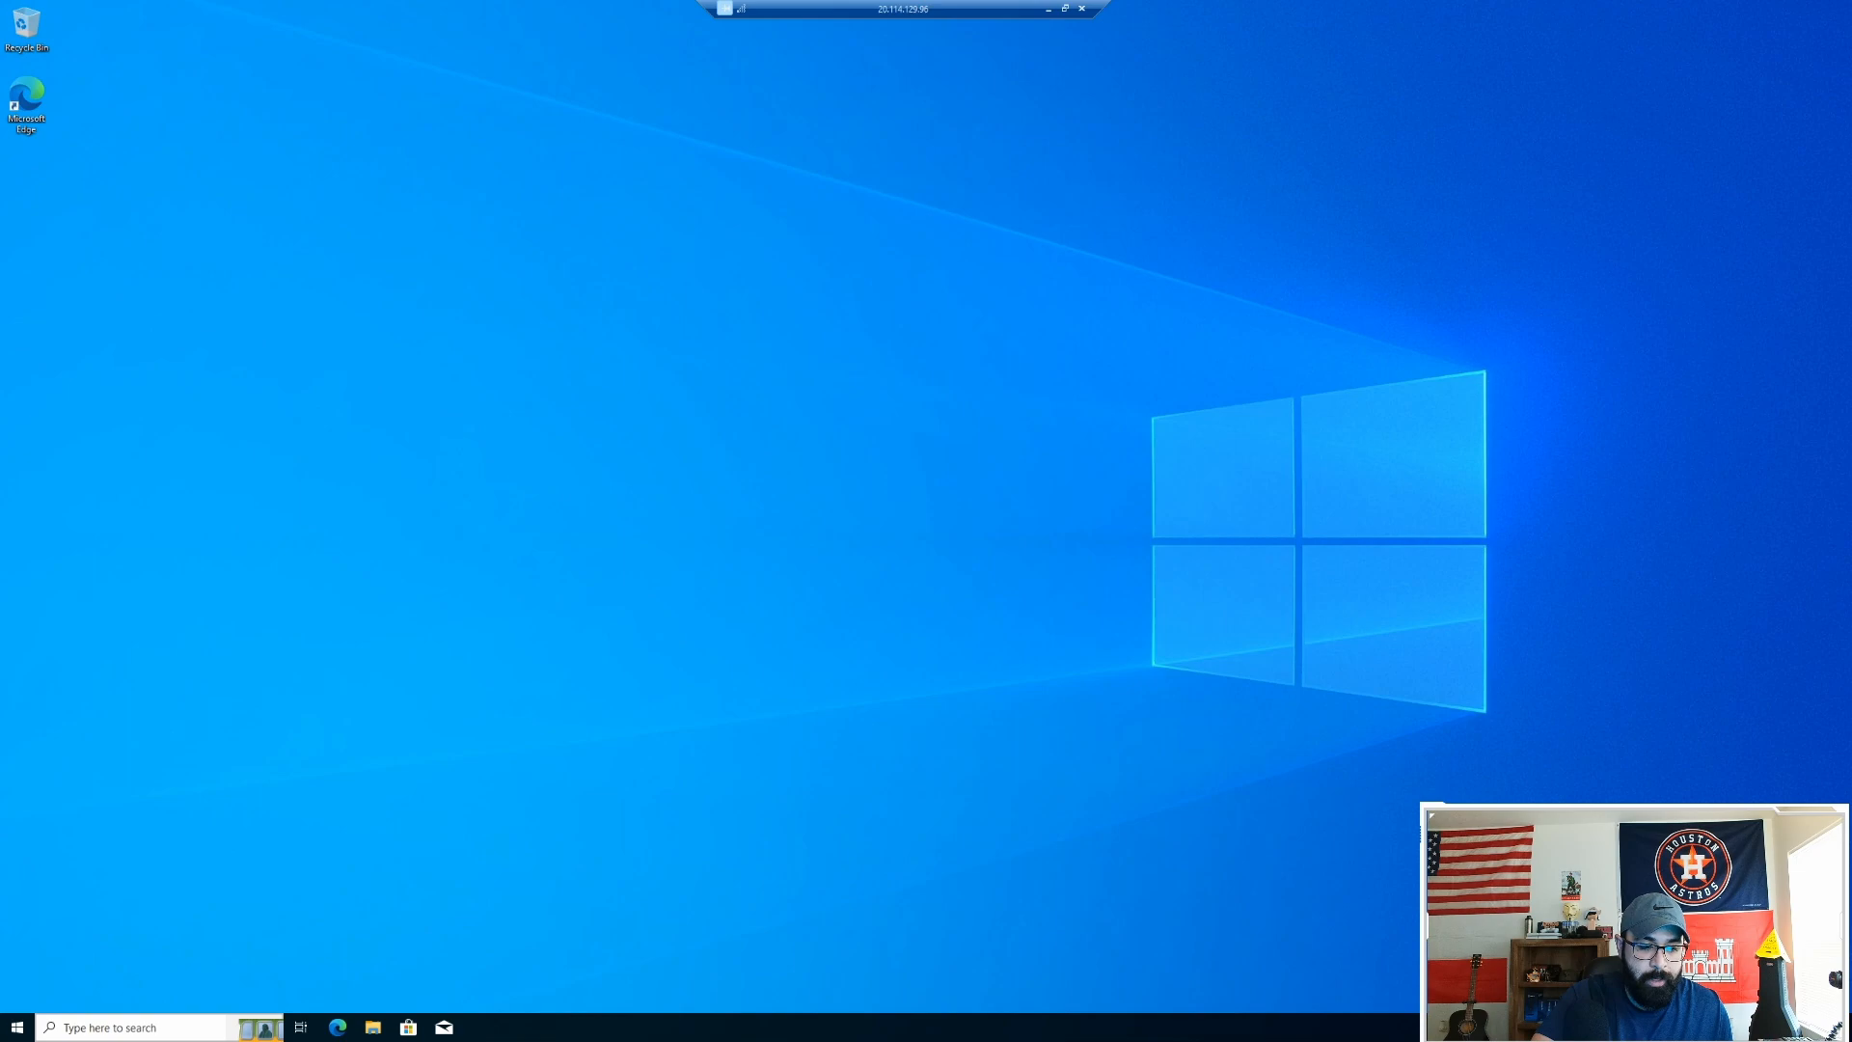
right_click(17, 1027)
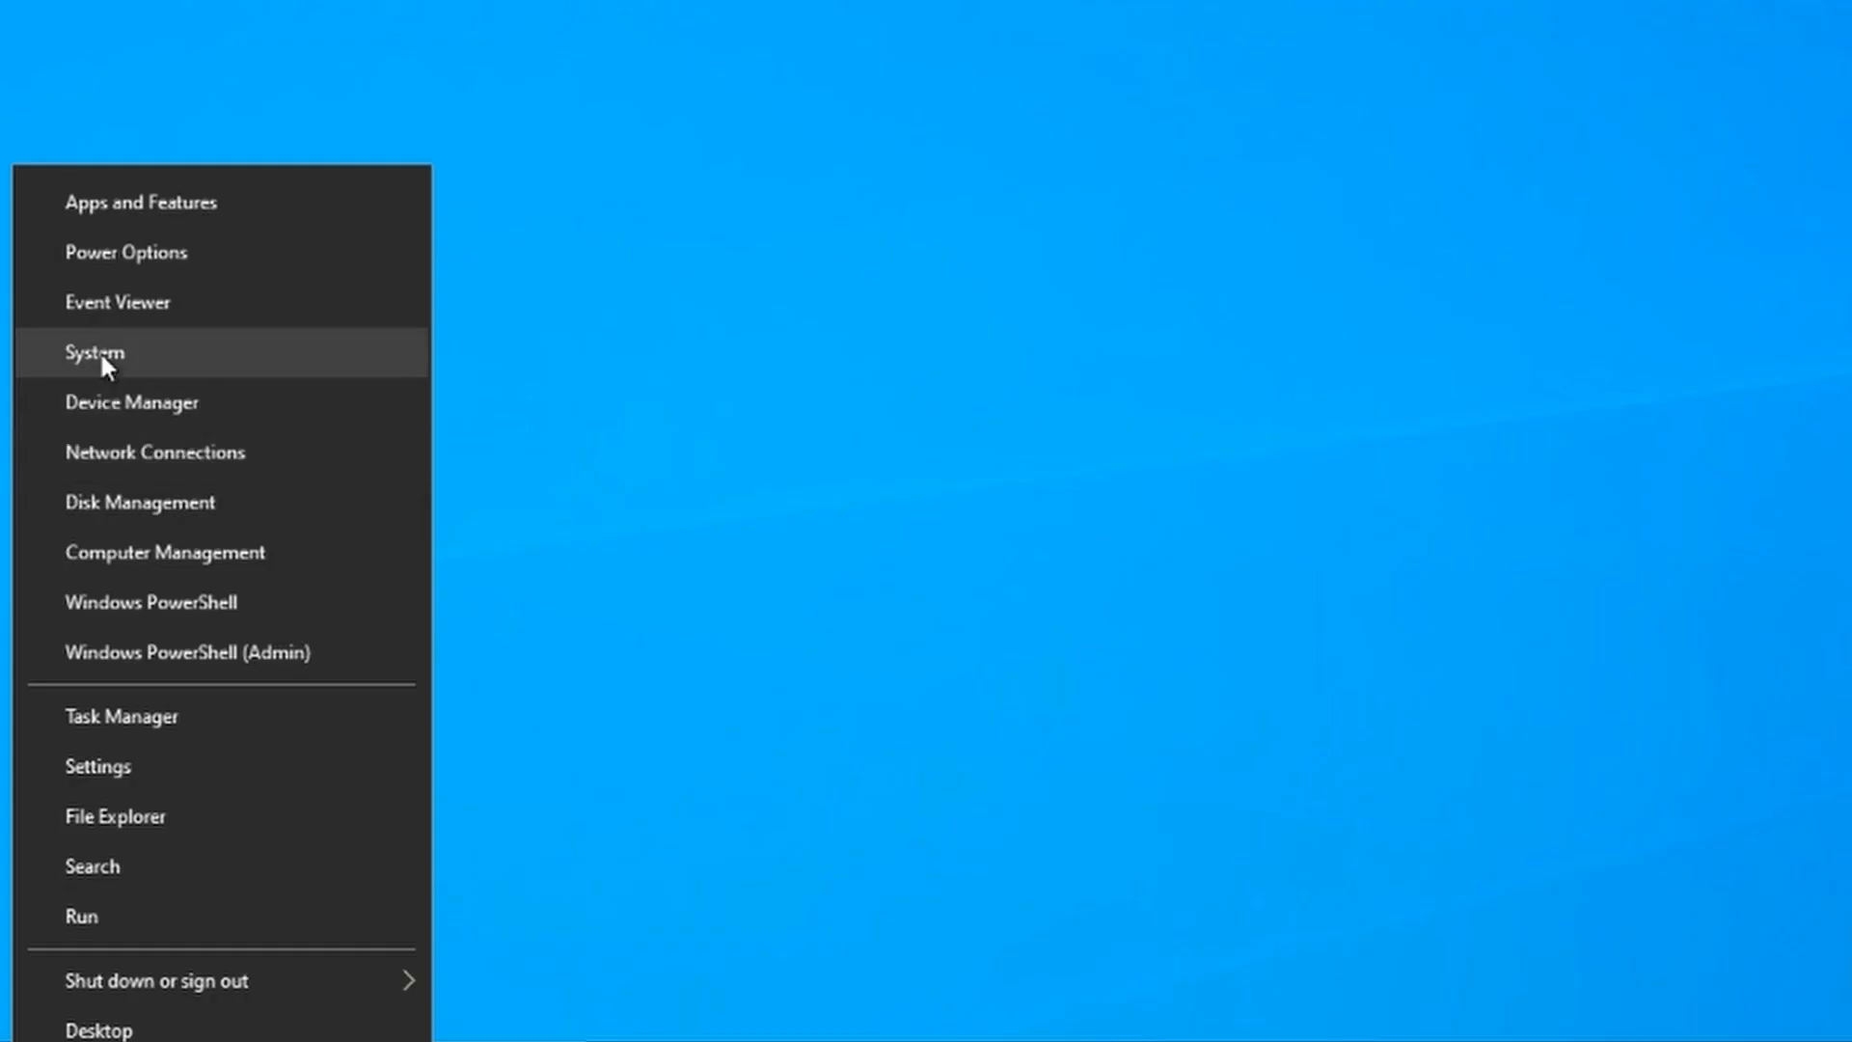
left_click(59, 695)
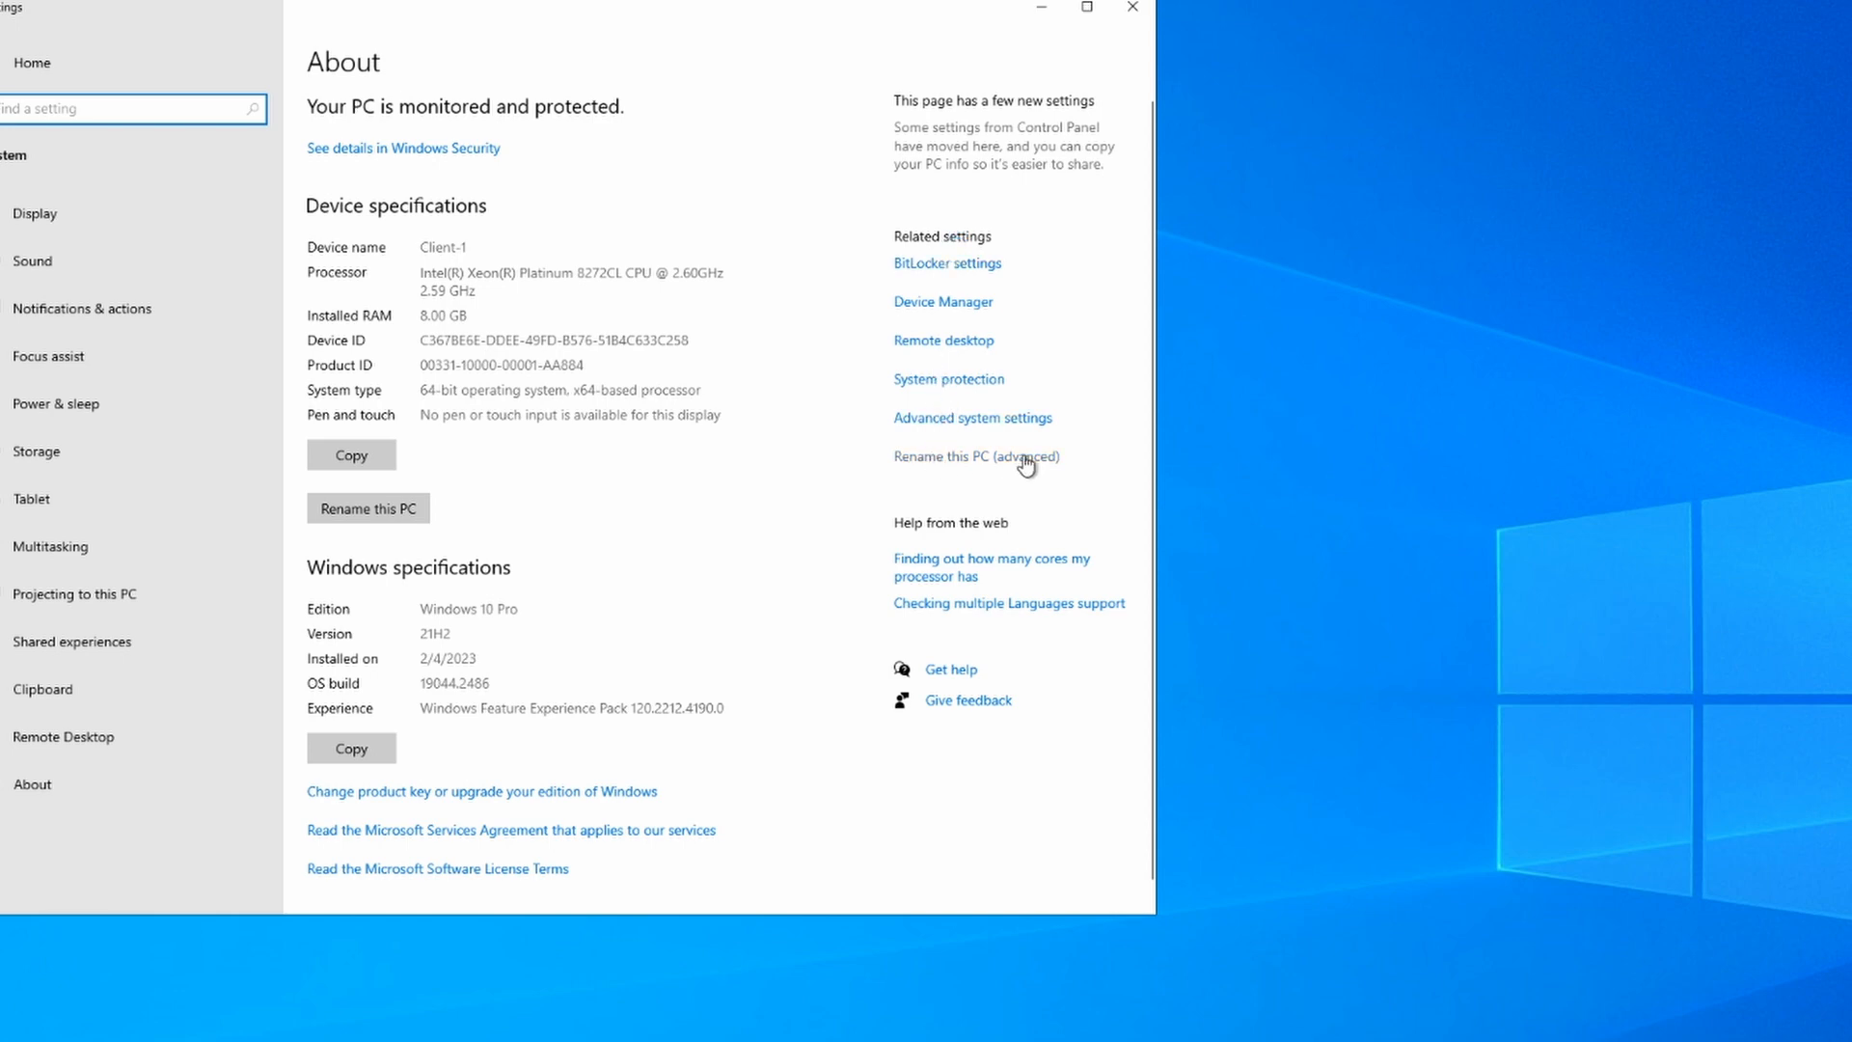
Step: Open Client-1's advanced rename settings and its Computer Name/Domain Changes dialog
left_click(966, 467)
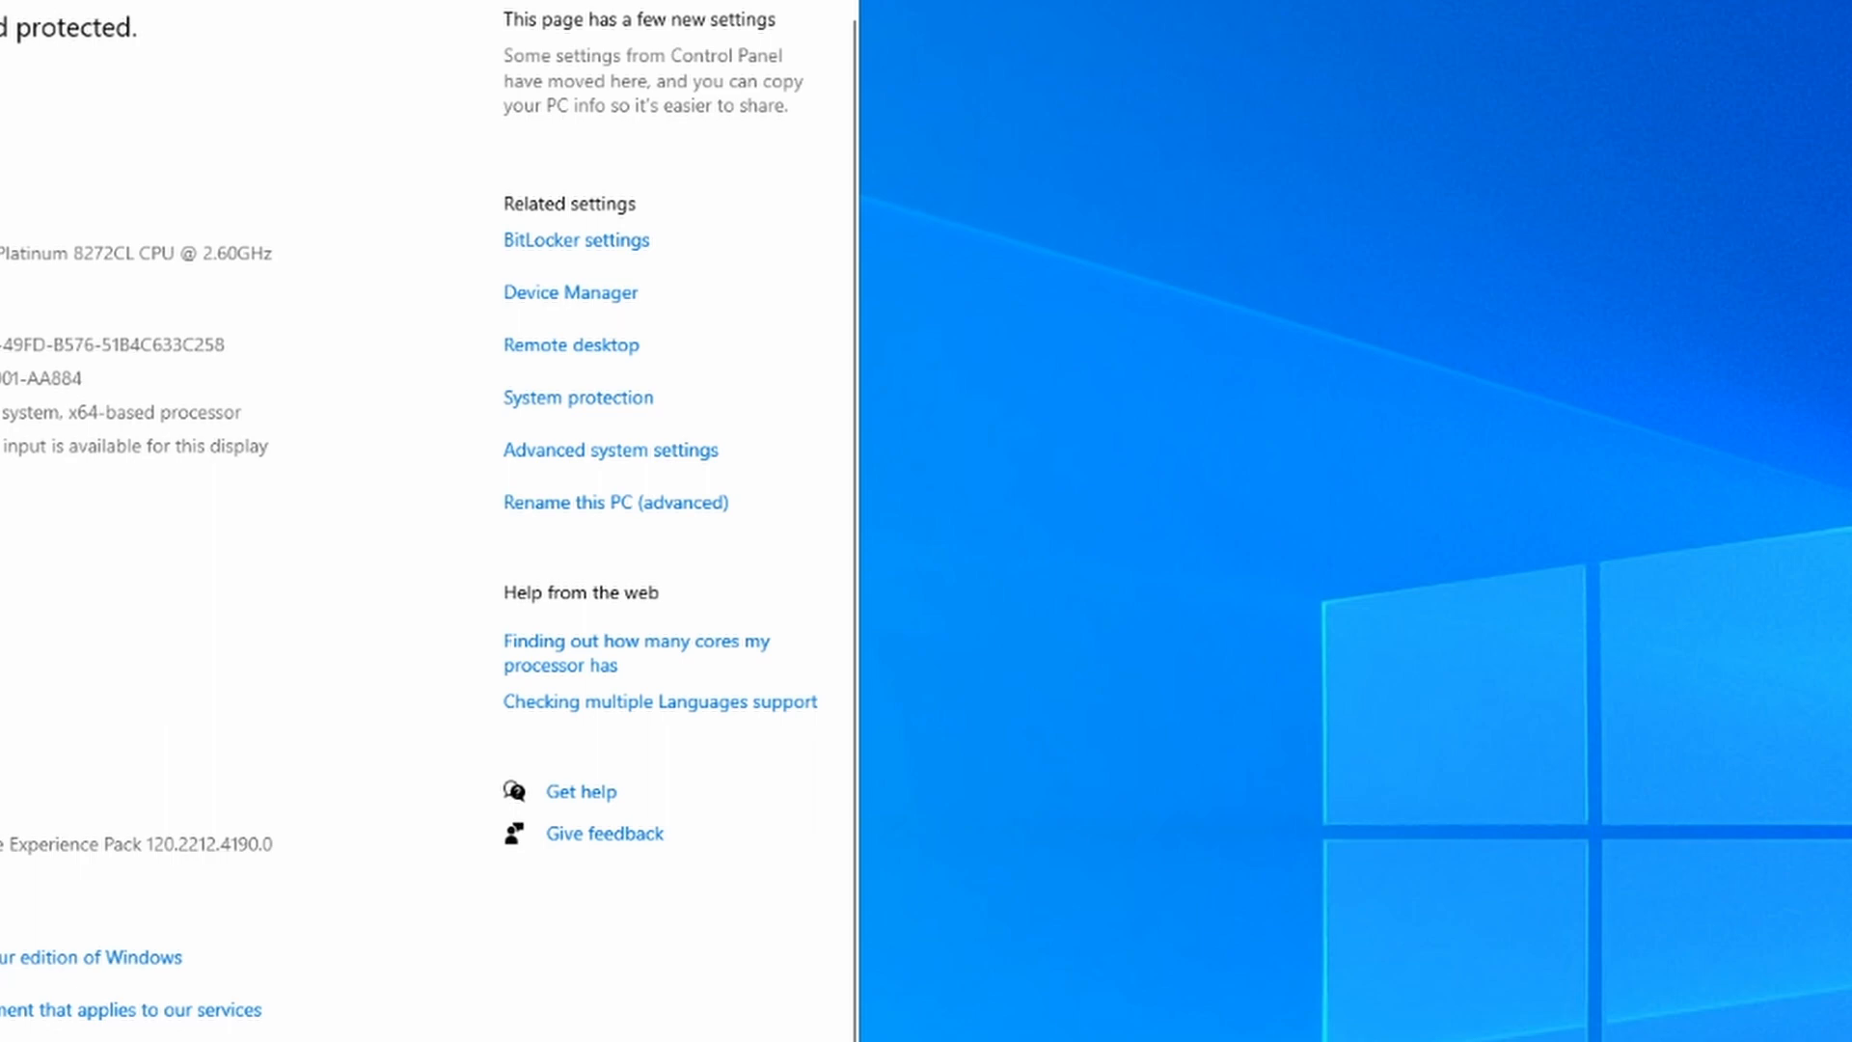
left_click_drag(2, 20, 1111, 93)
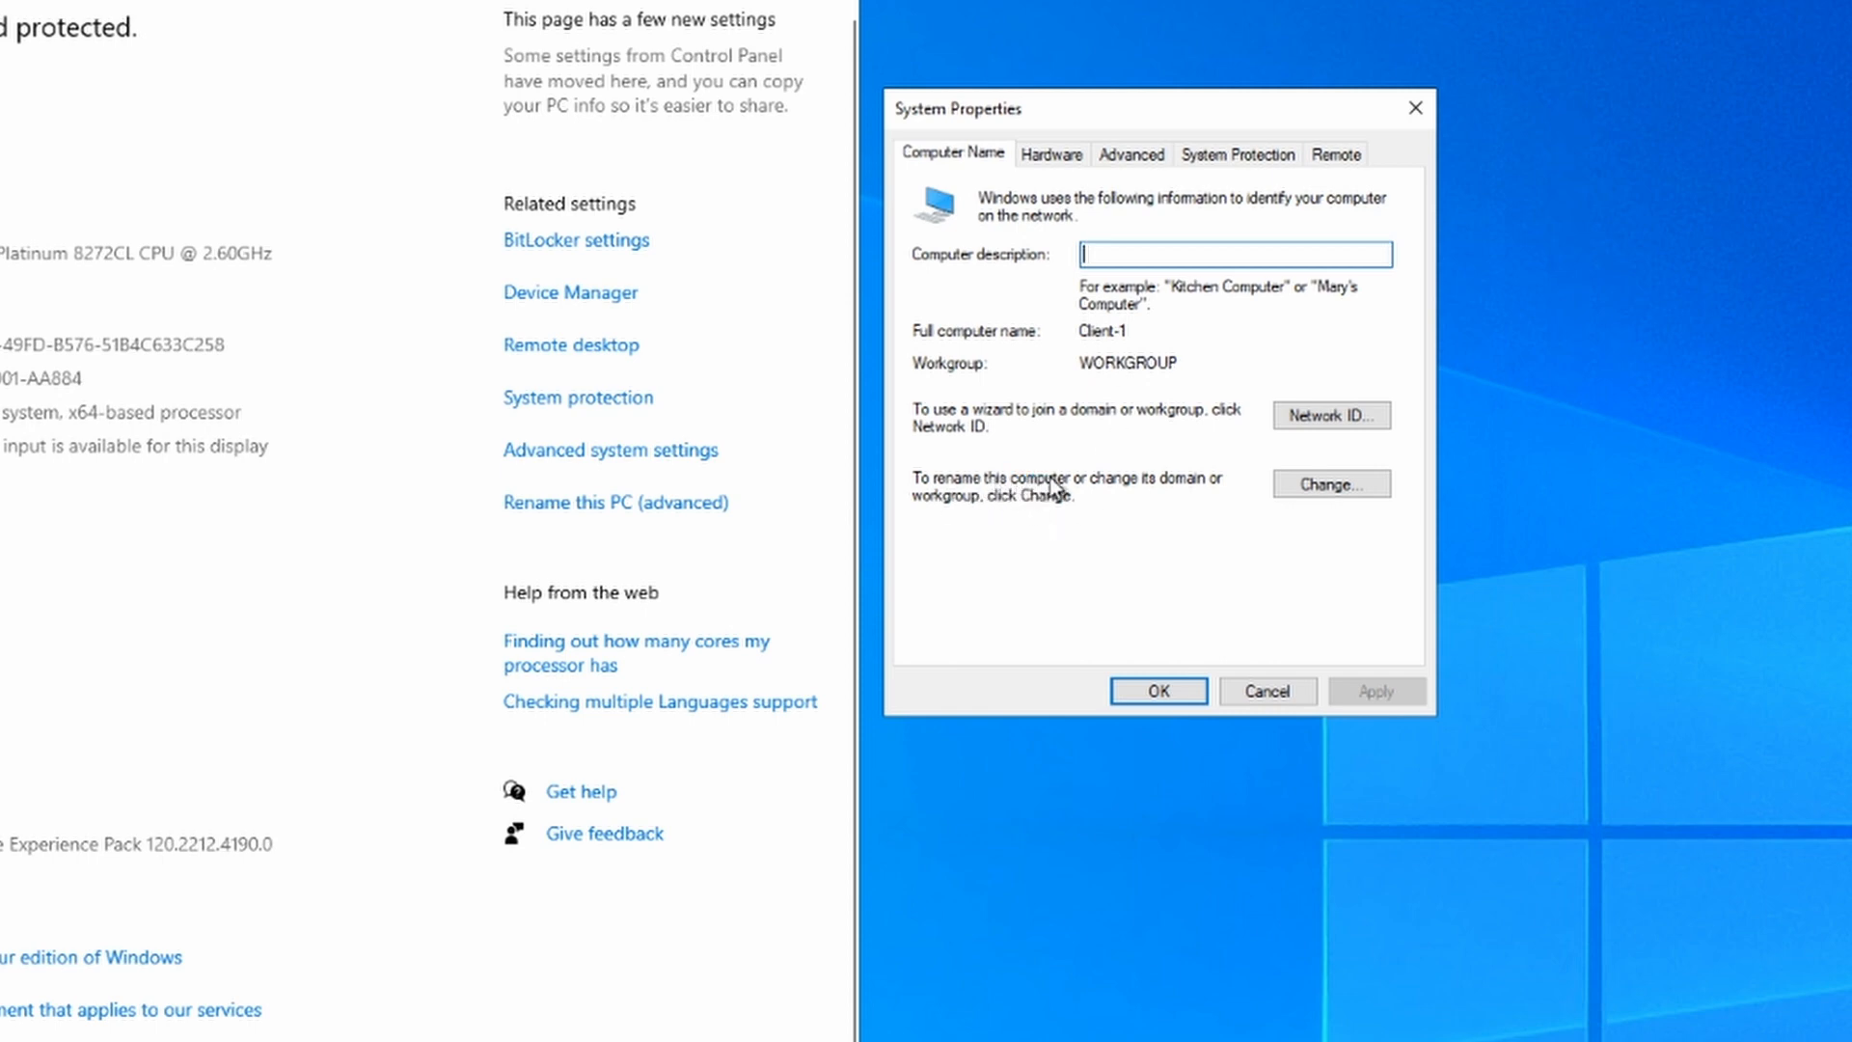
left_click(1332, 487)
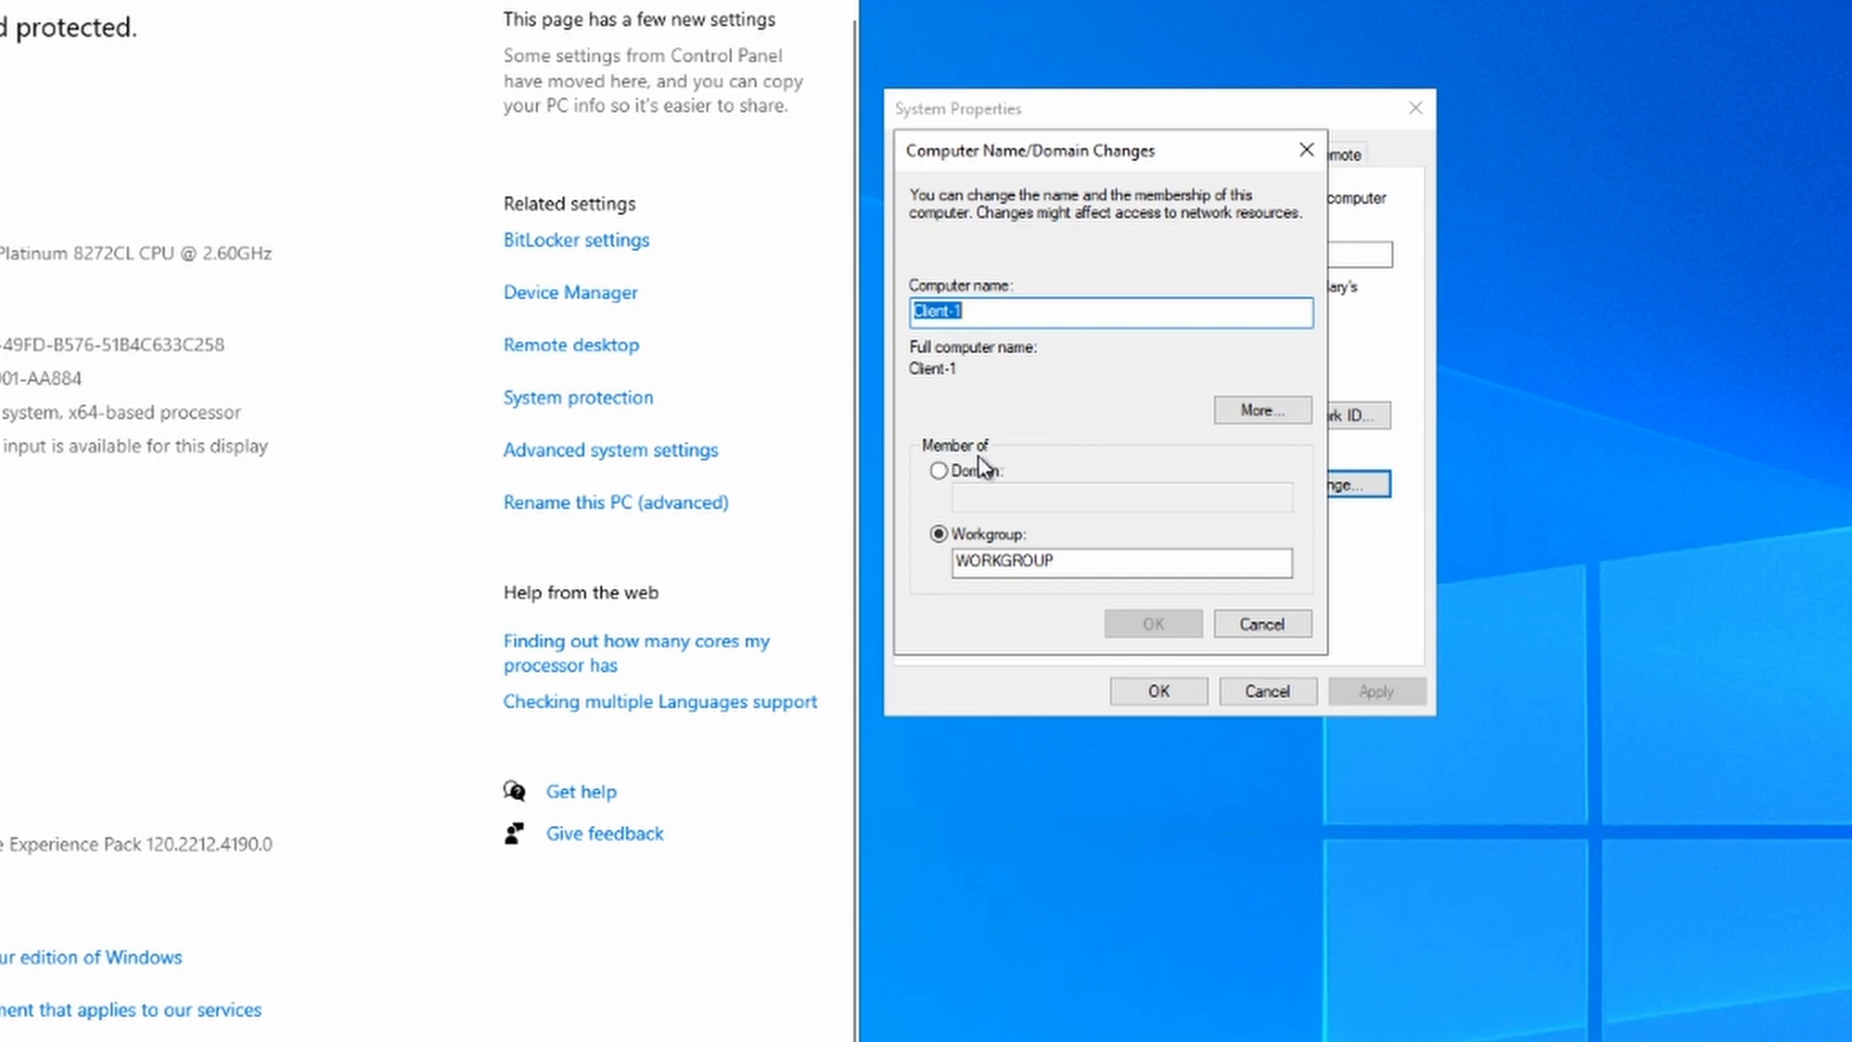
Step: Switch Client-1's membership from WORKGROUP to the domain mydomain.com
left_click(941, 473)
left_click(955, 496)
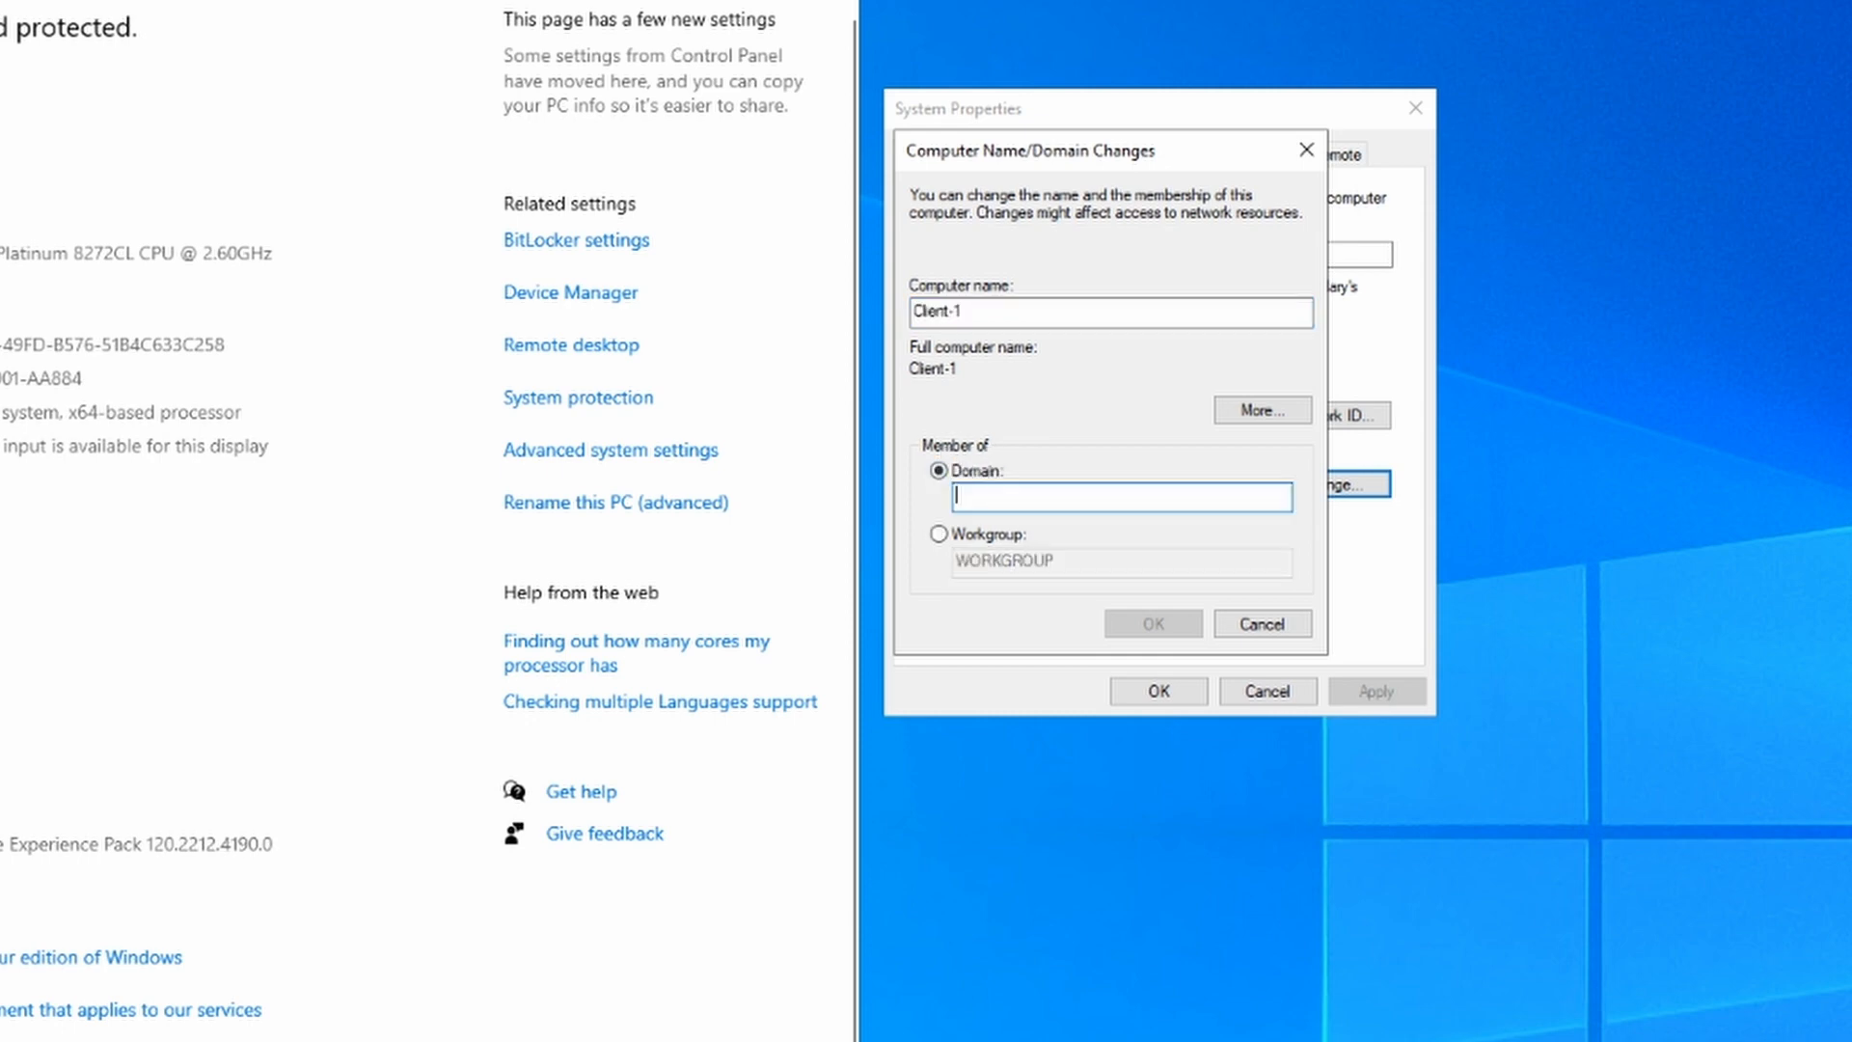
type("mydomain.com")
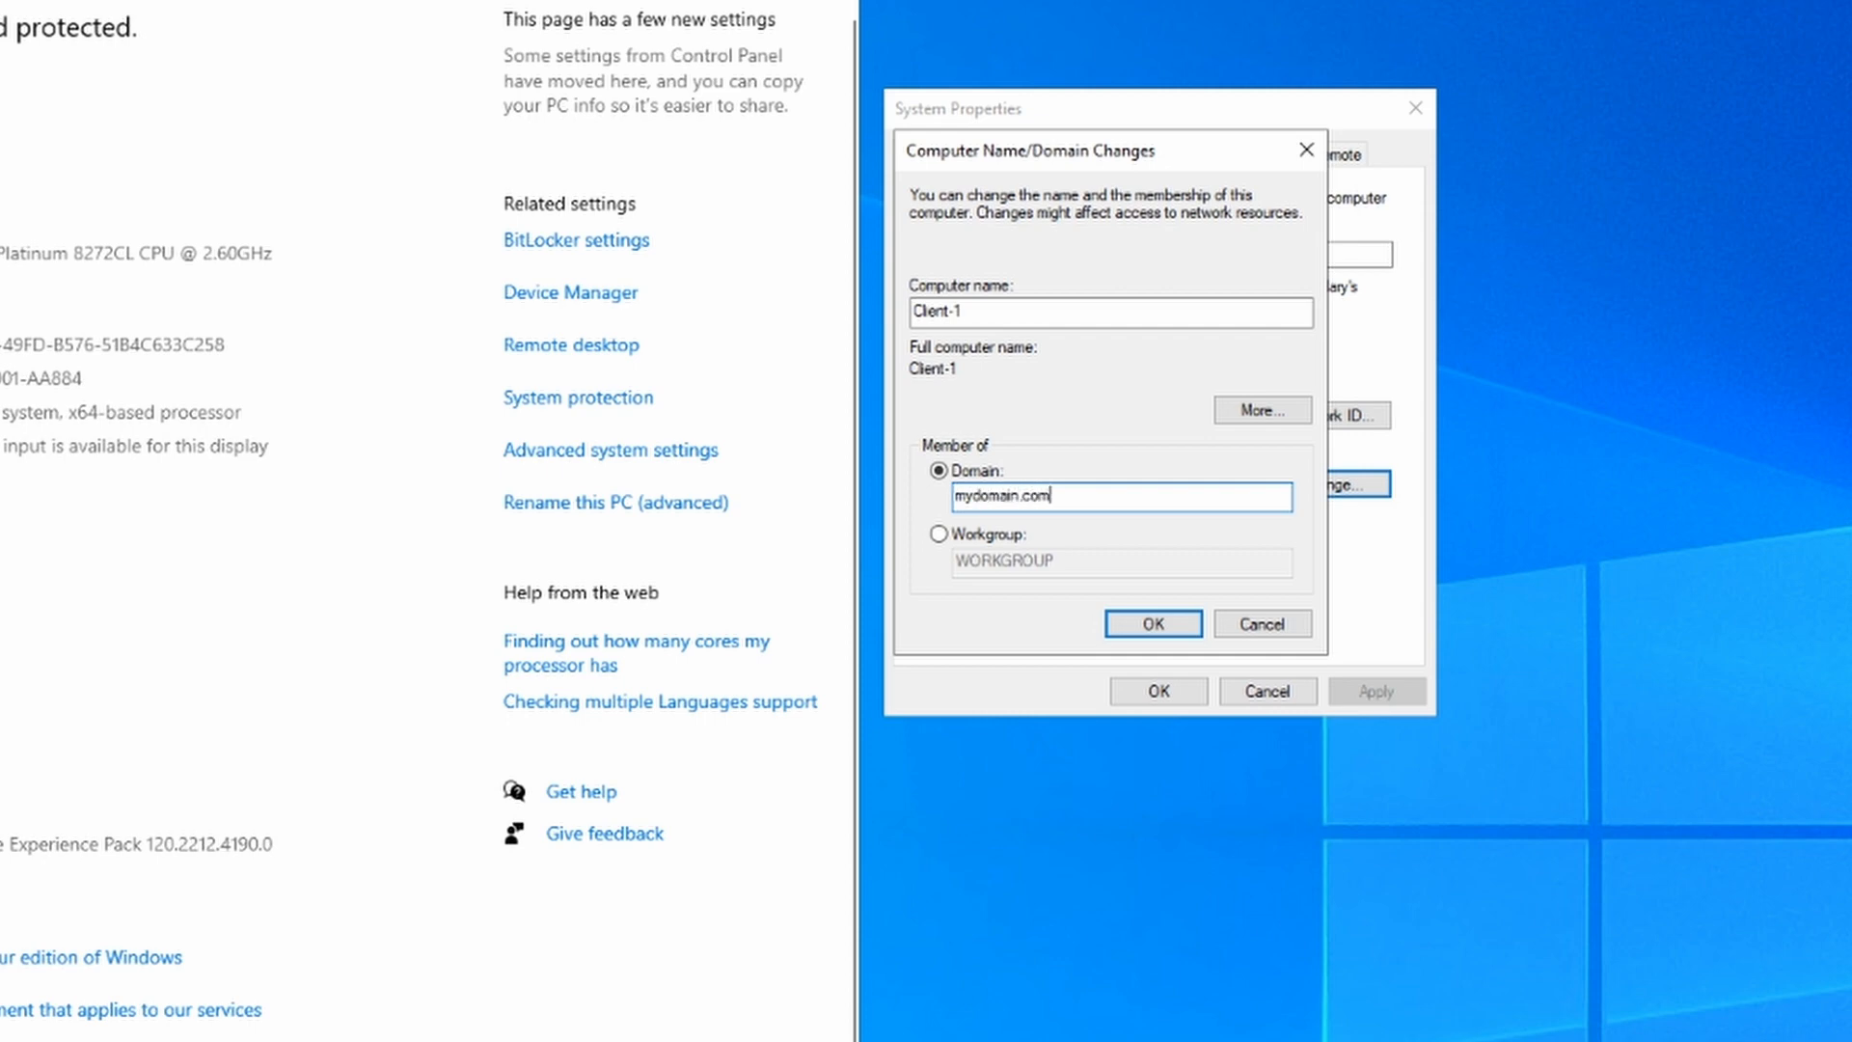
left_click(1175, 621)
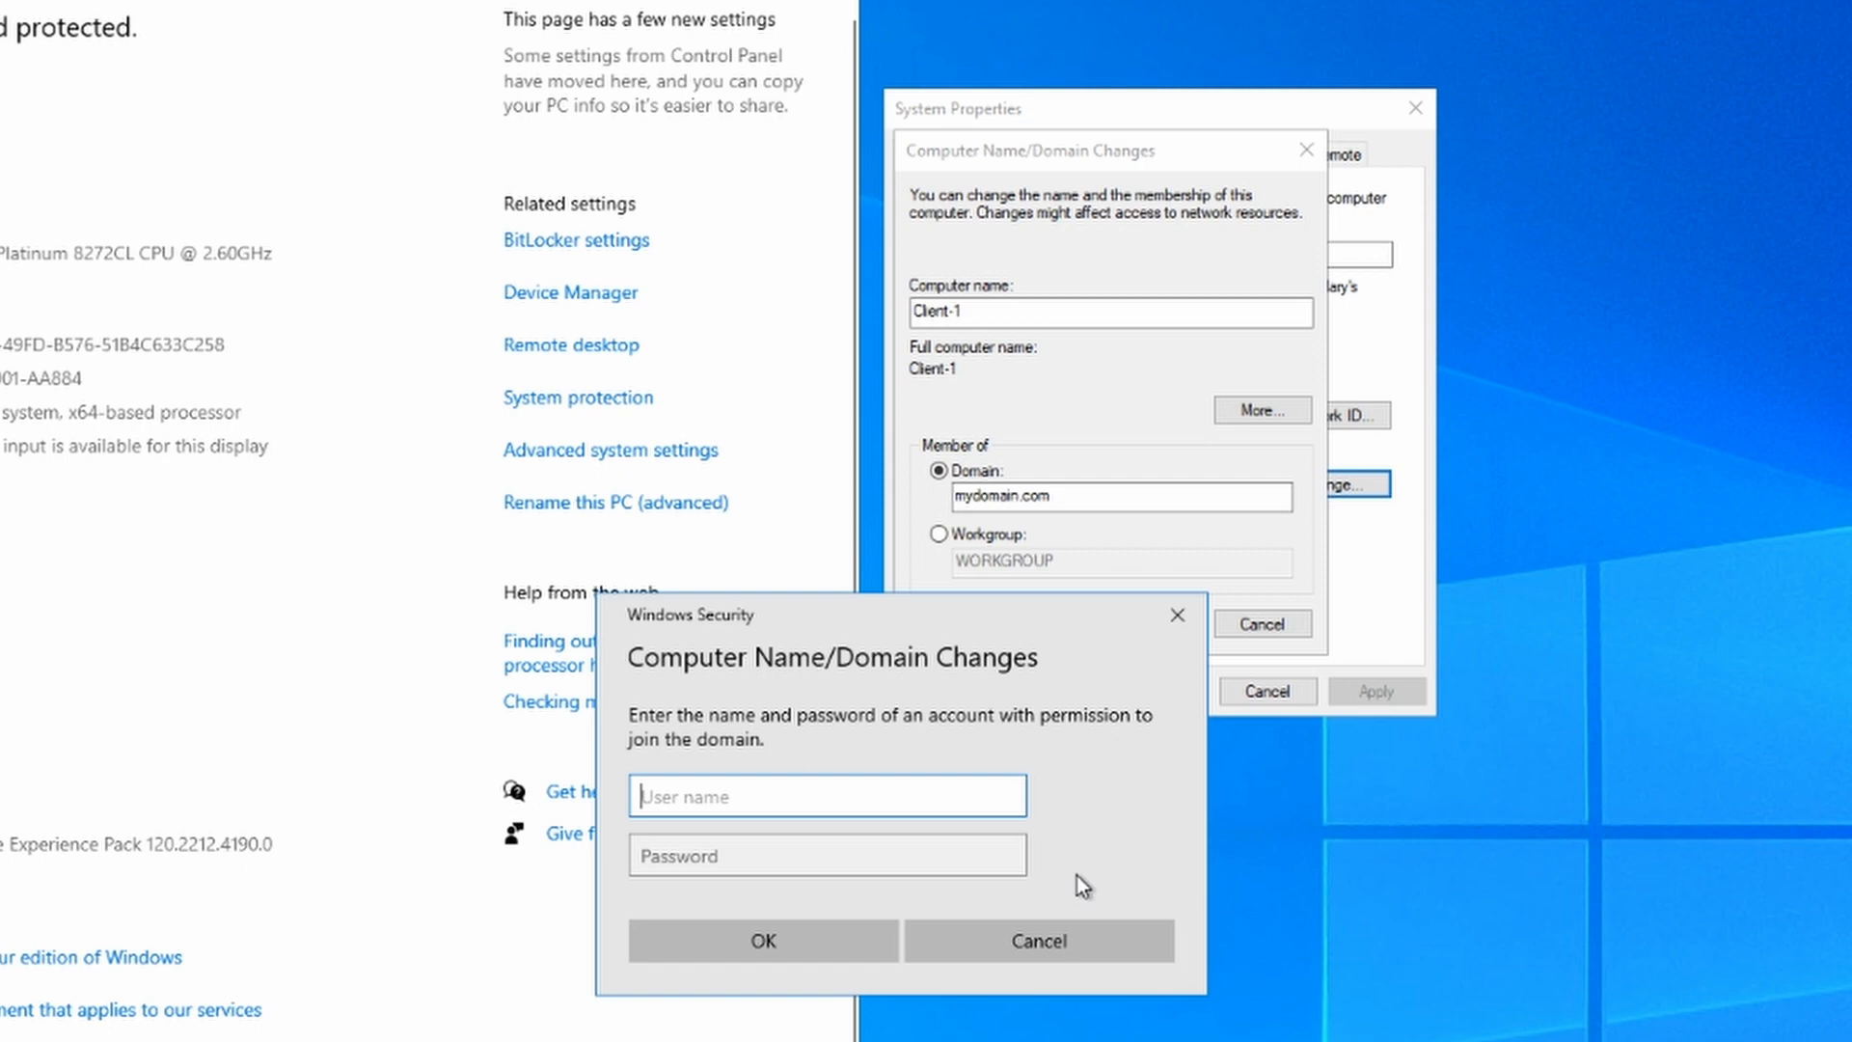
Step: Authenticate with the domain admin account and acknowledge the welcome and restart notices
type("jack-admin")
key("Tab")
type("********")
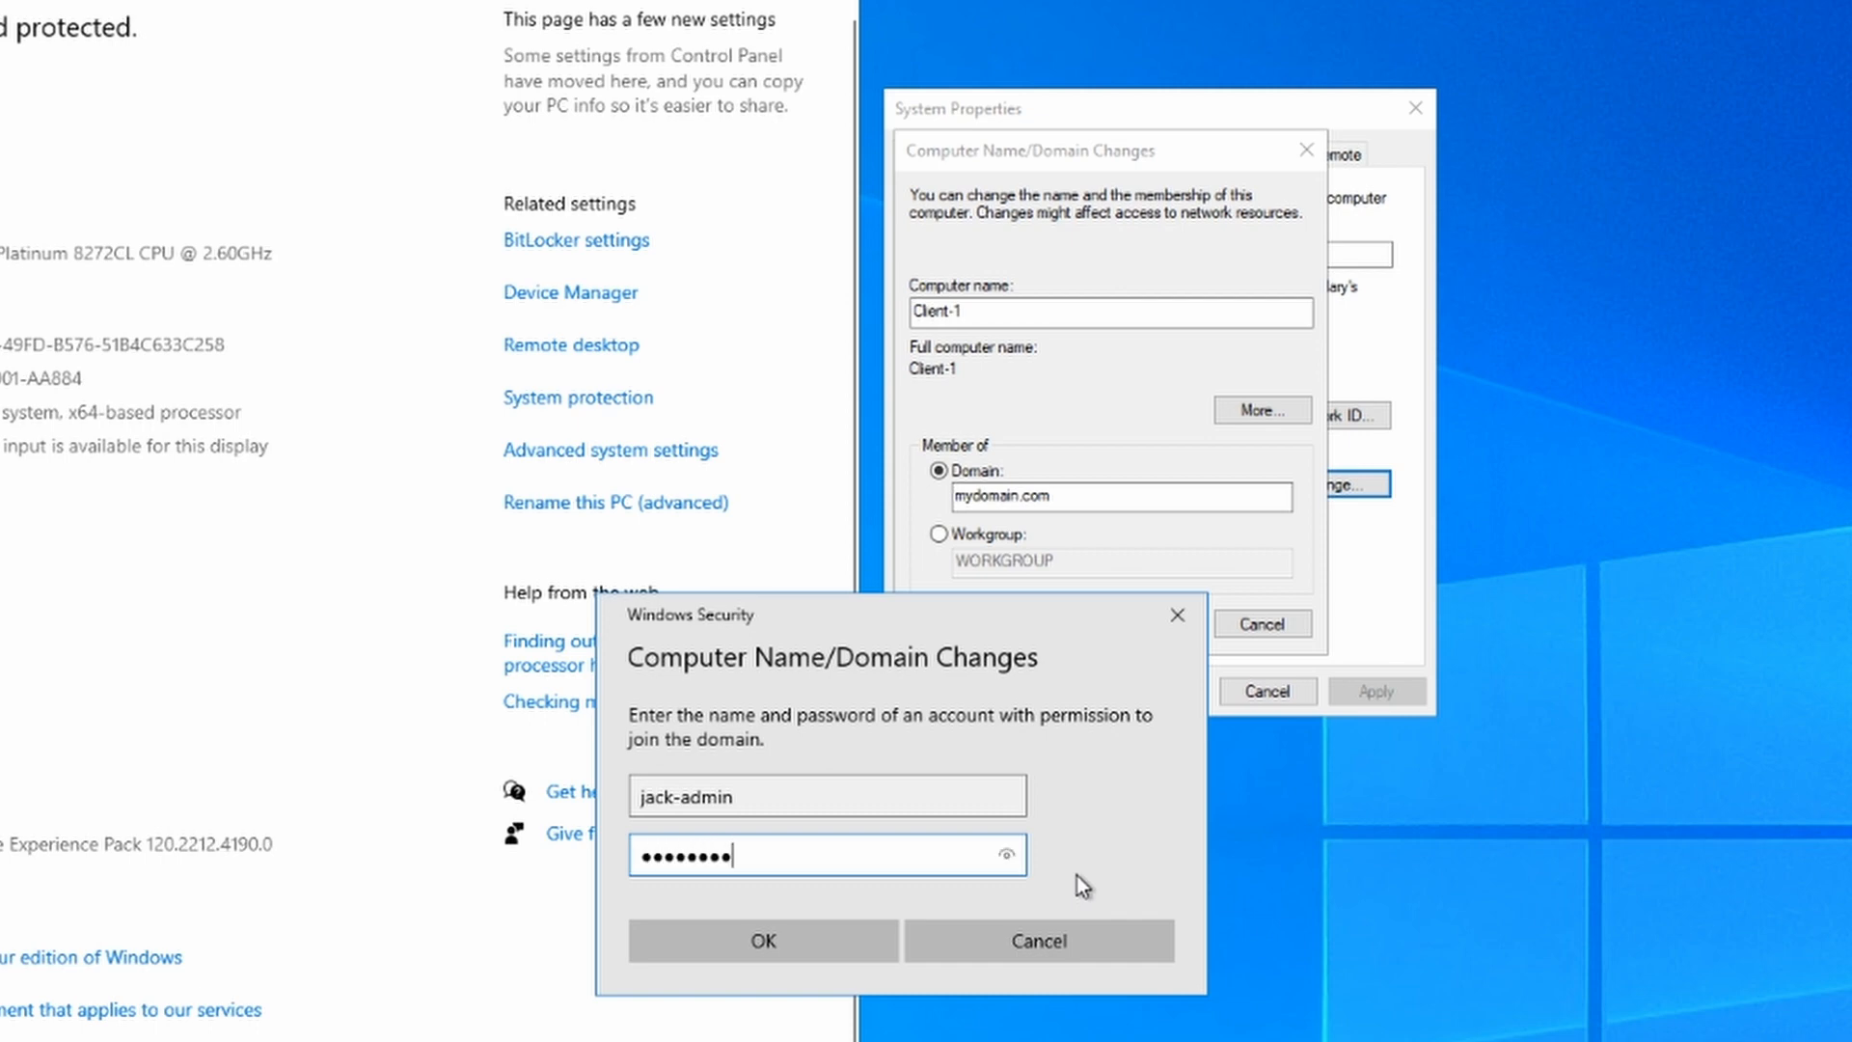
type("*")
left_click(835, 933)
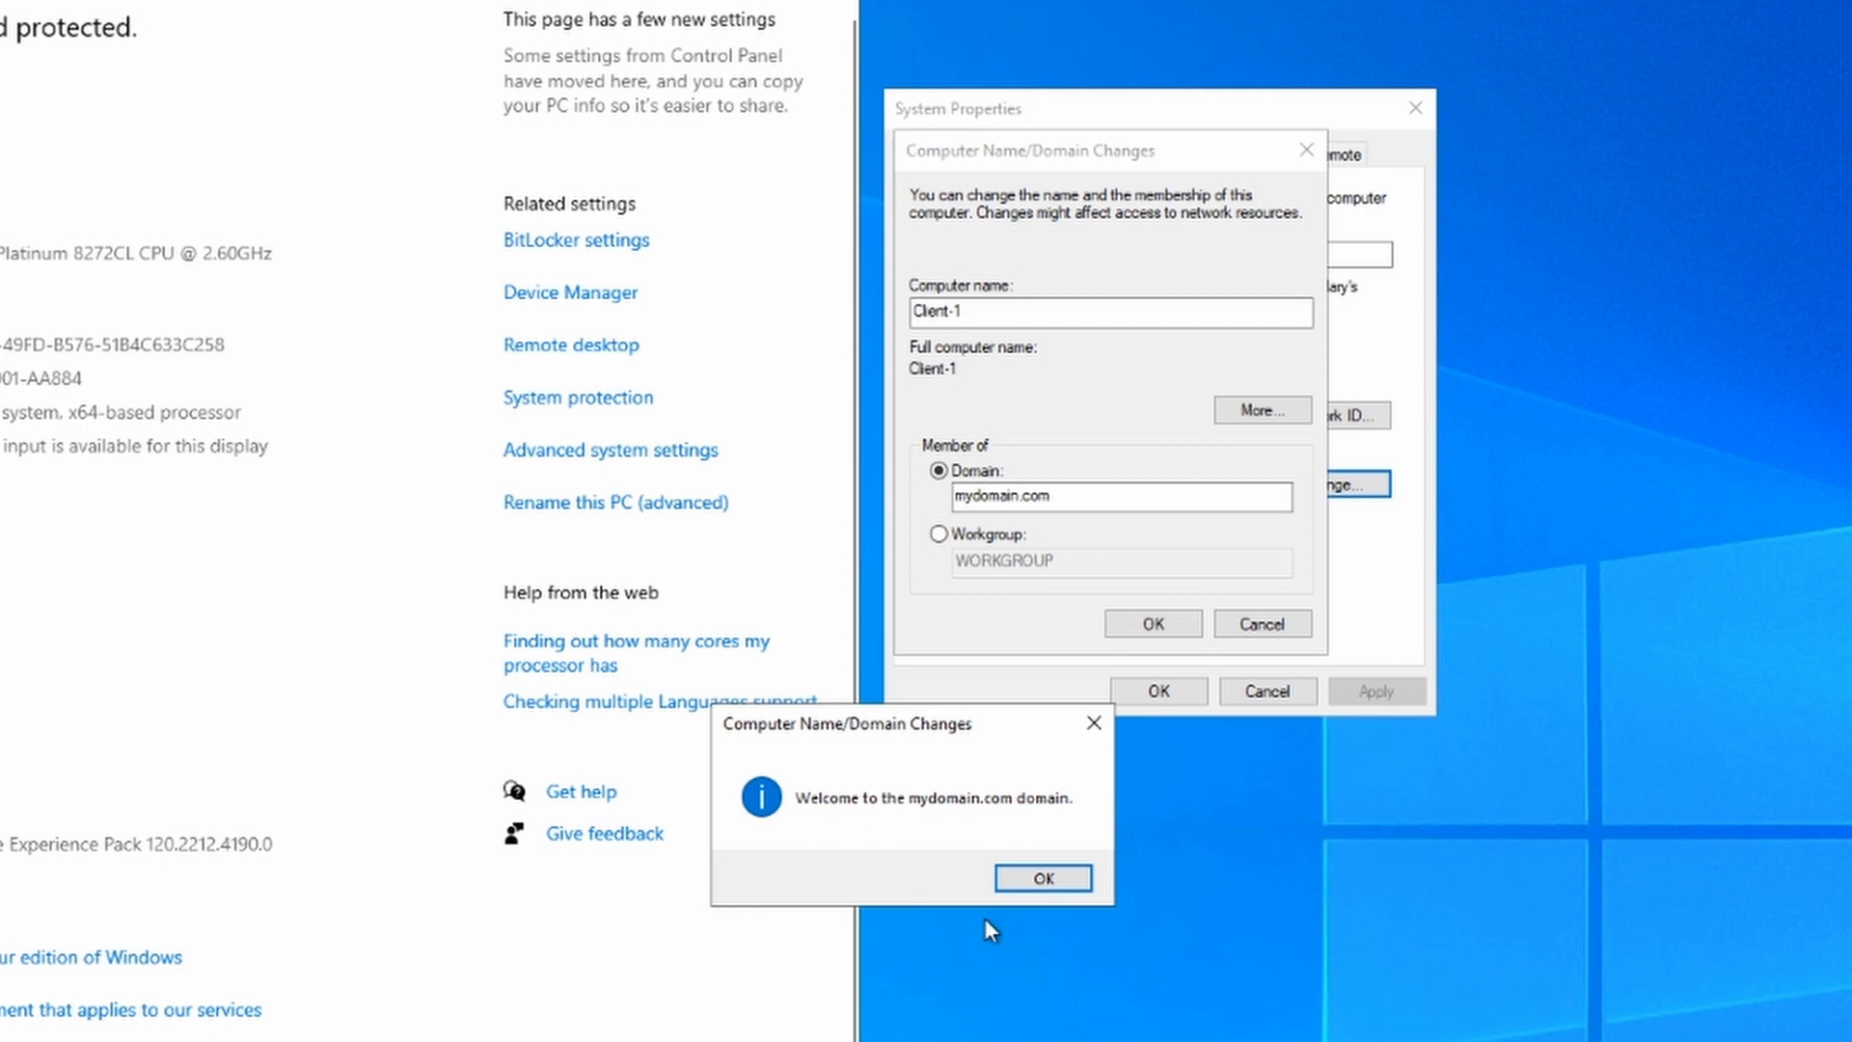
left_click(1023, 883)
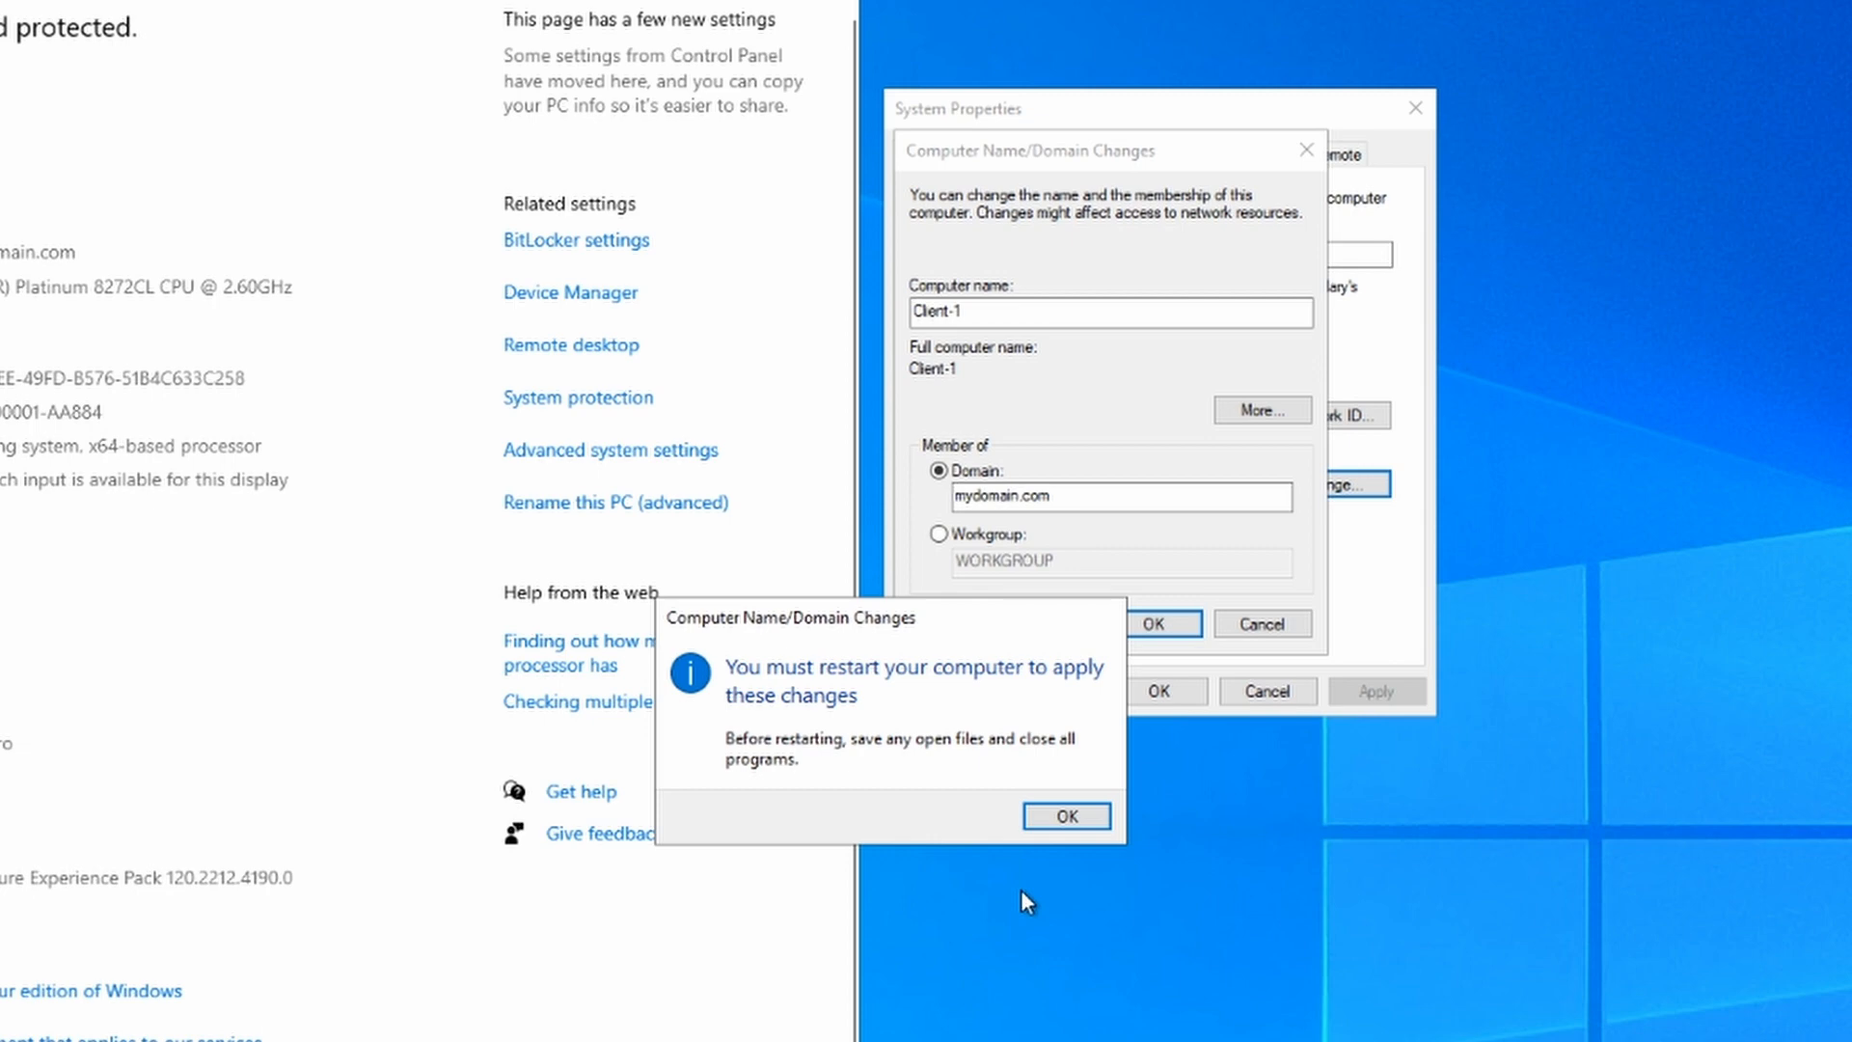
left_click(1086, 824)
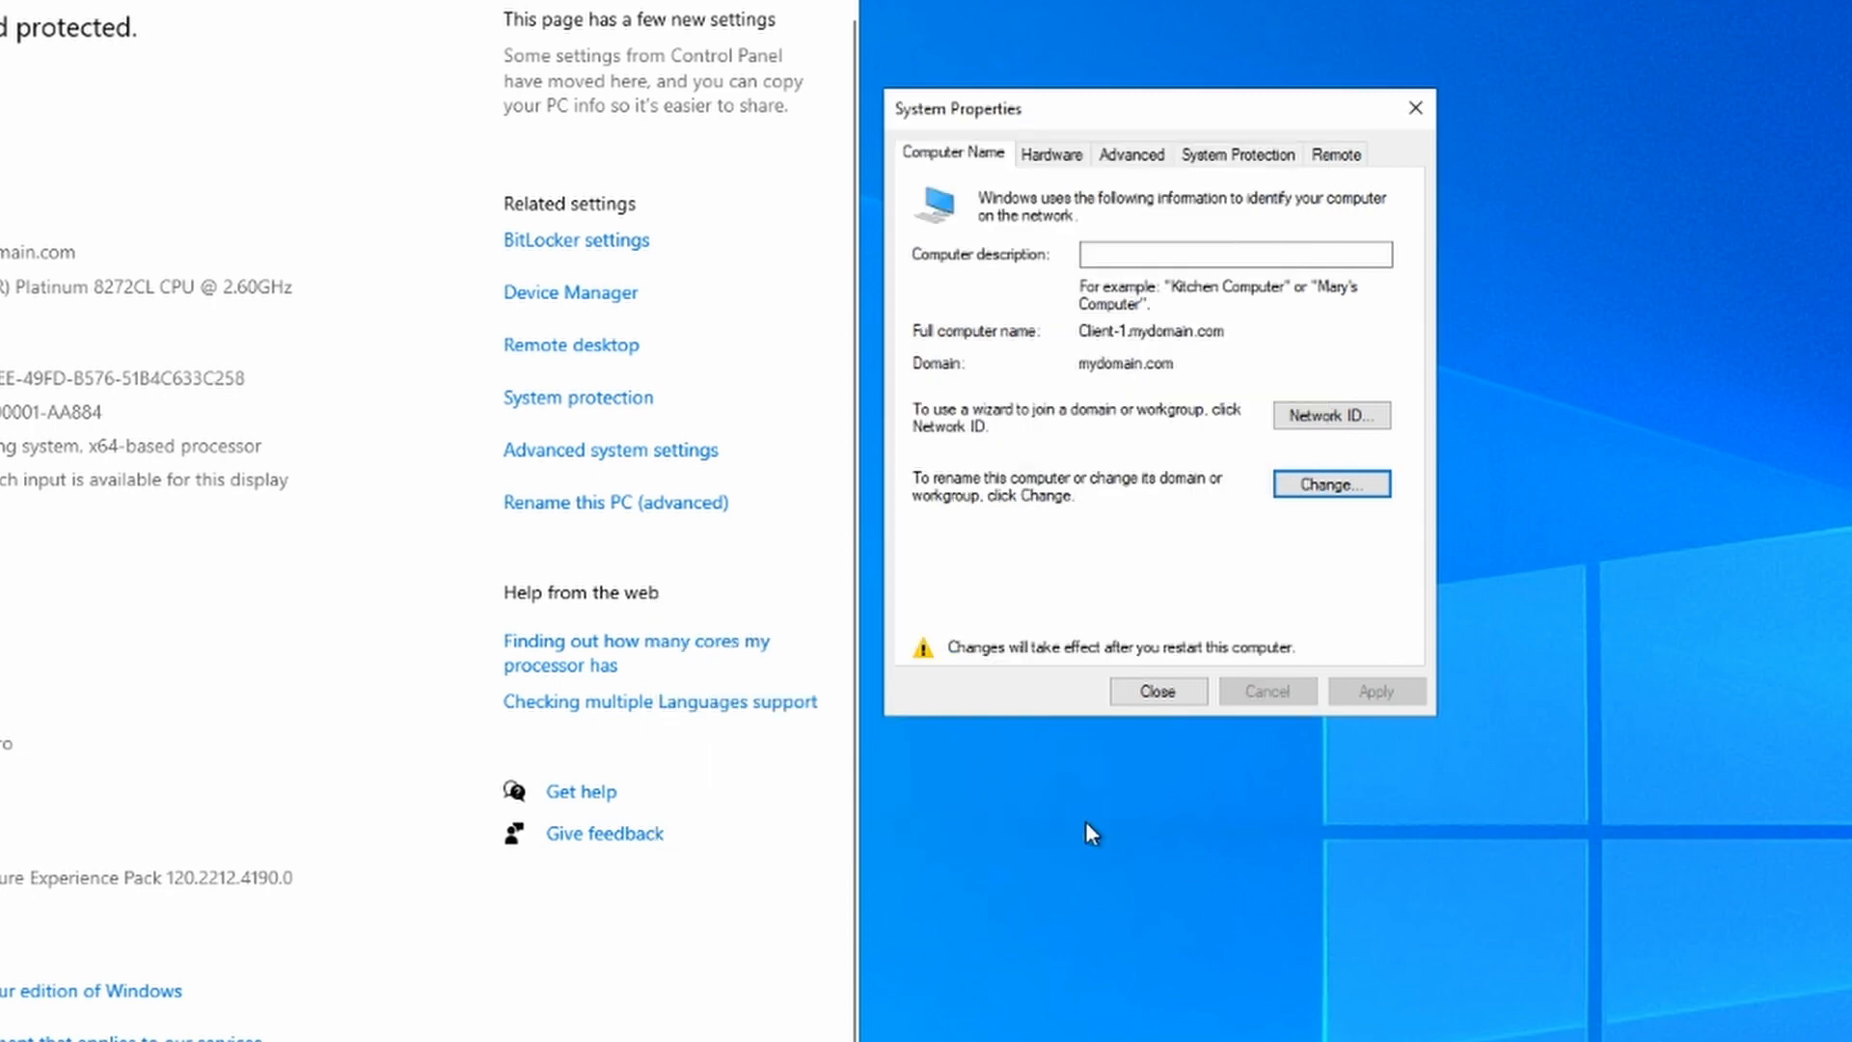
left_click(1174, 691)
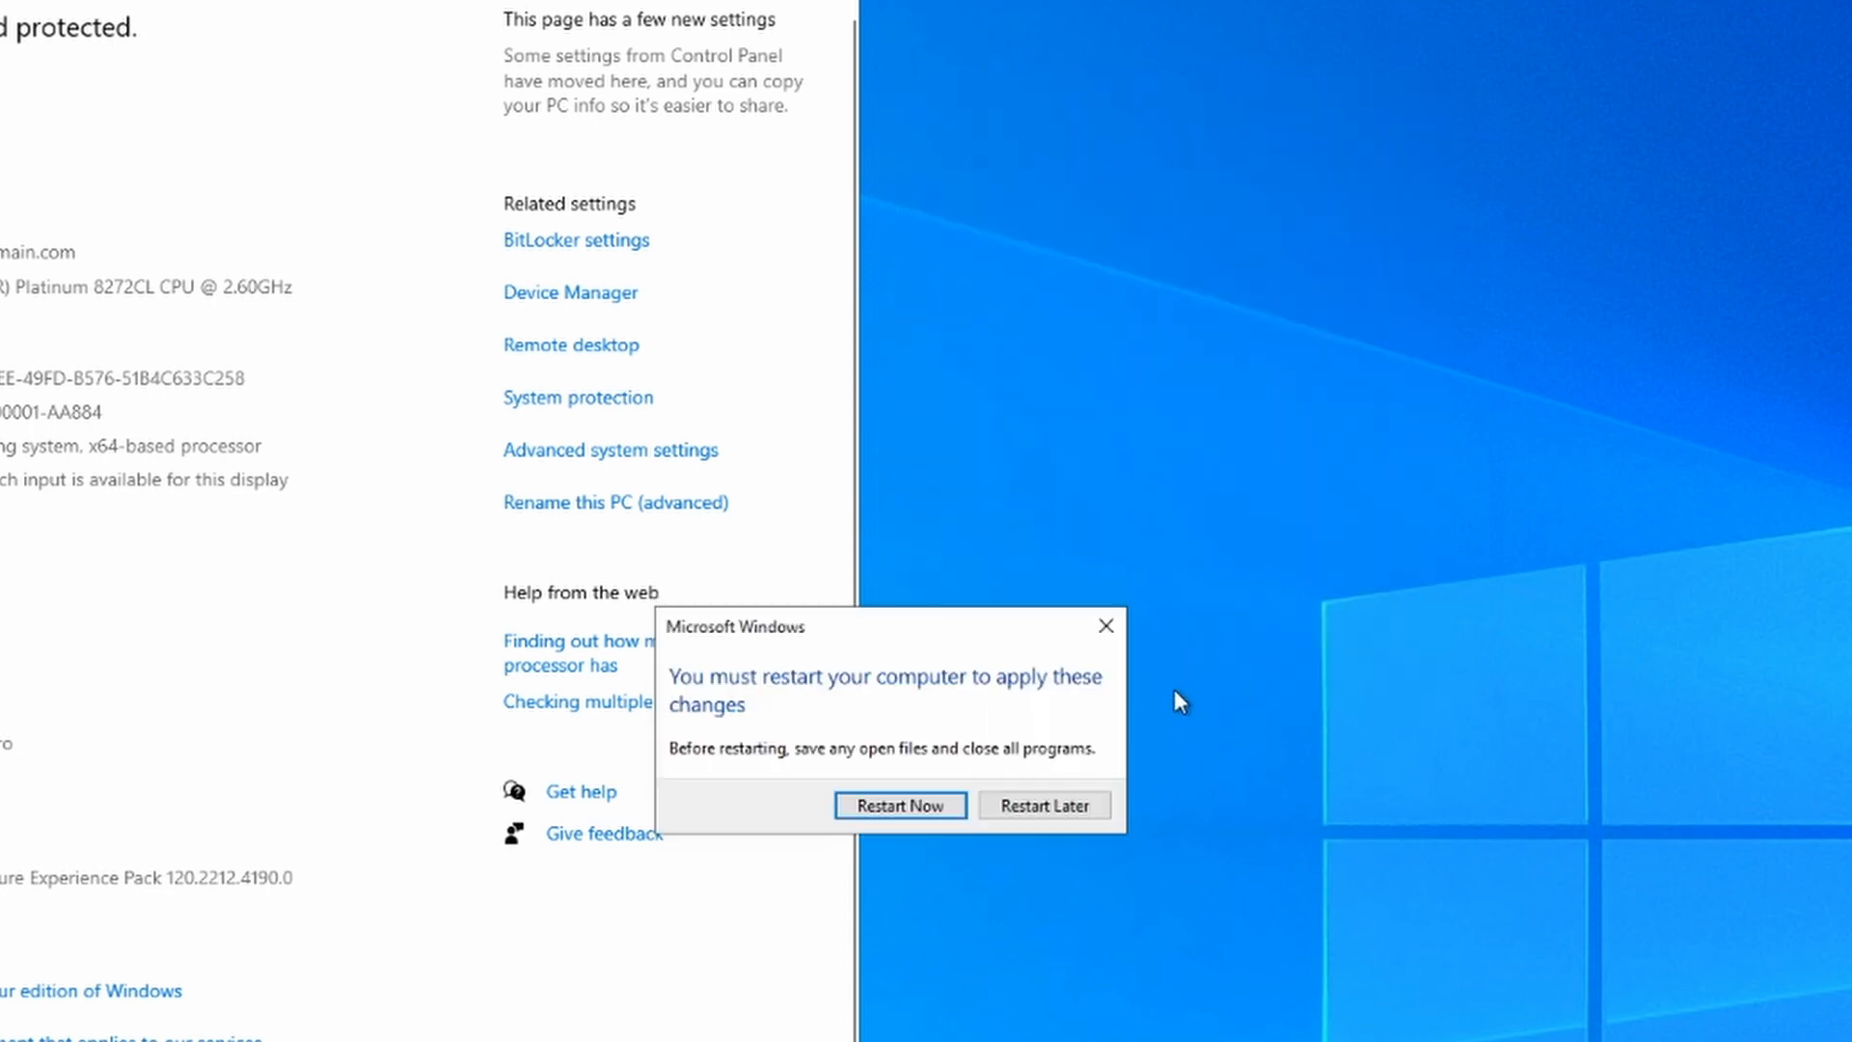
Step: Restart Client-1 now, then start a Remote Desktop connection to its copied public IP
left_click(910, 801)
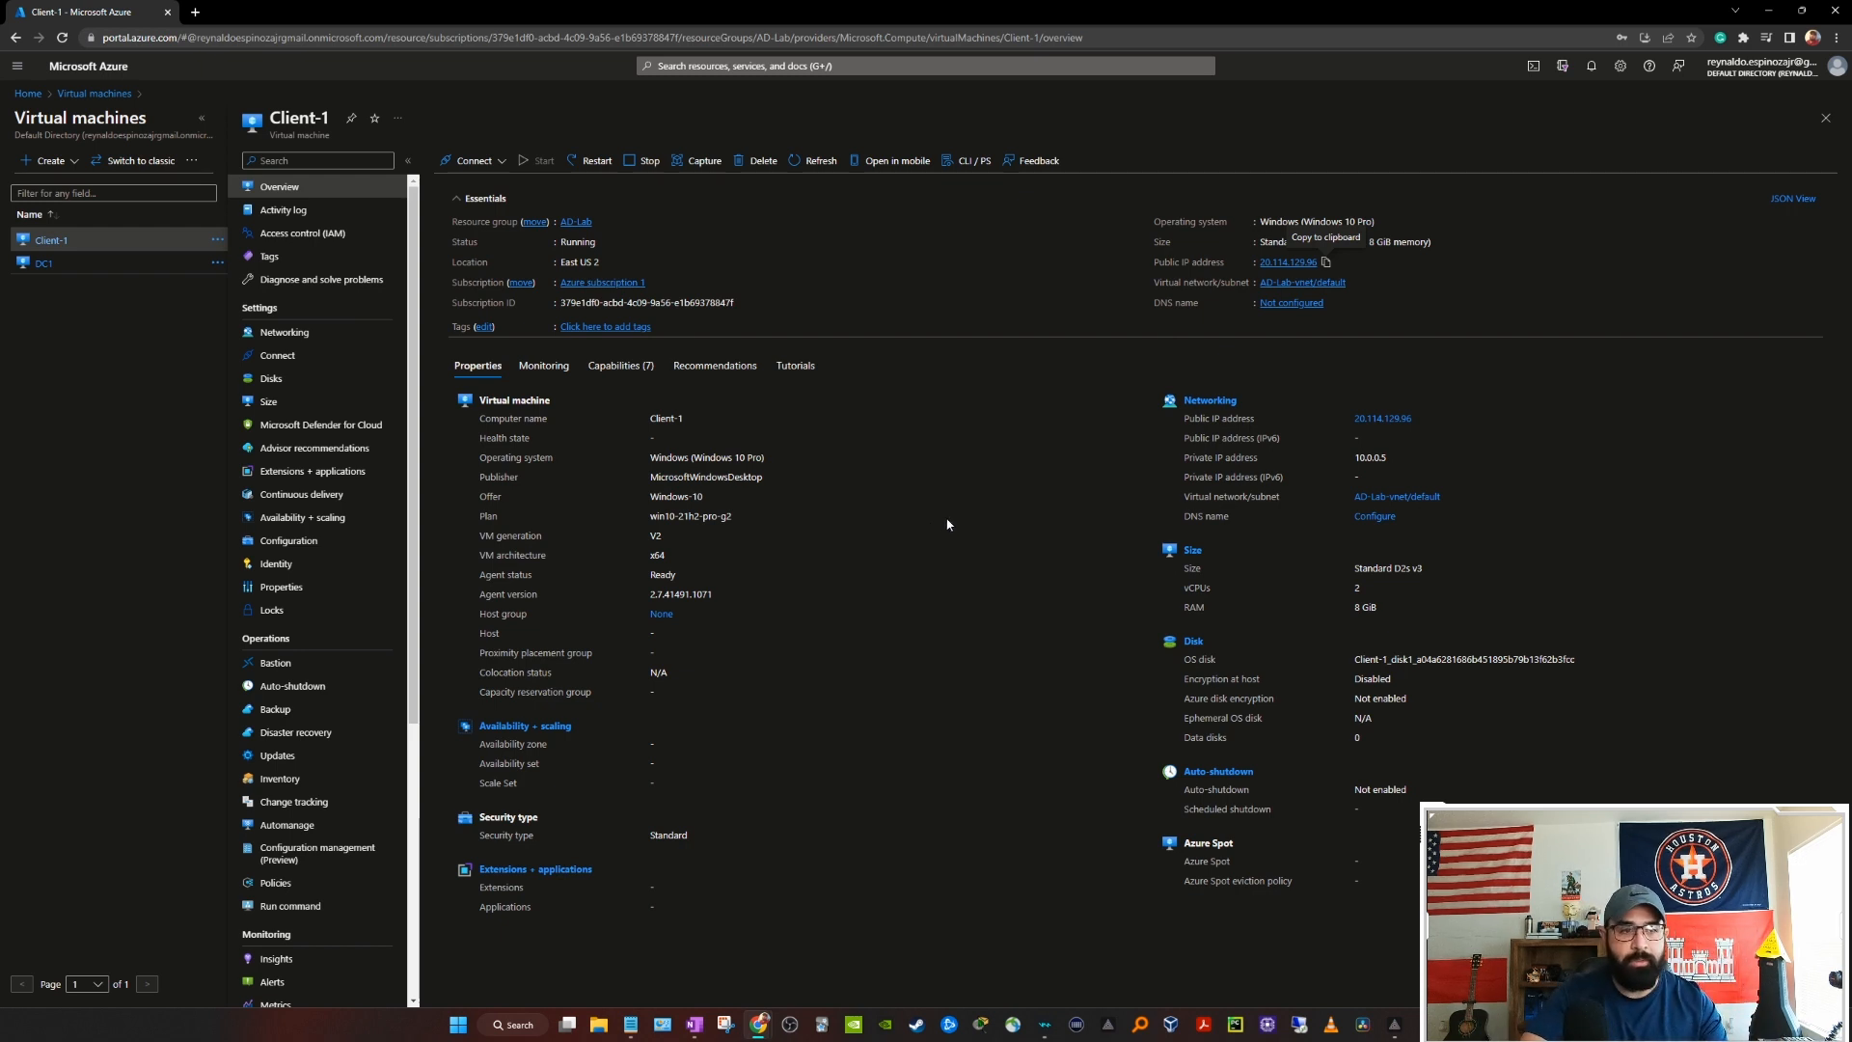
left_click(1325, 263)
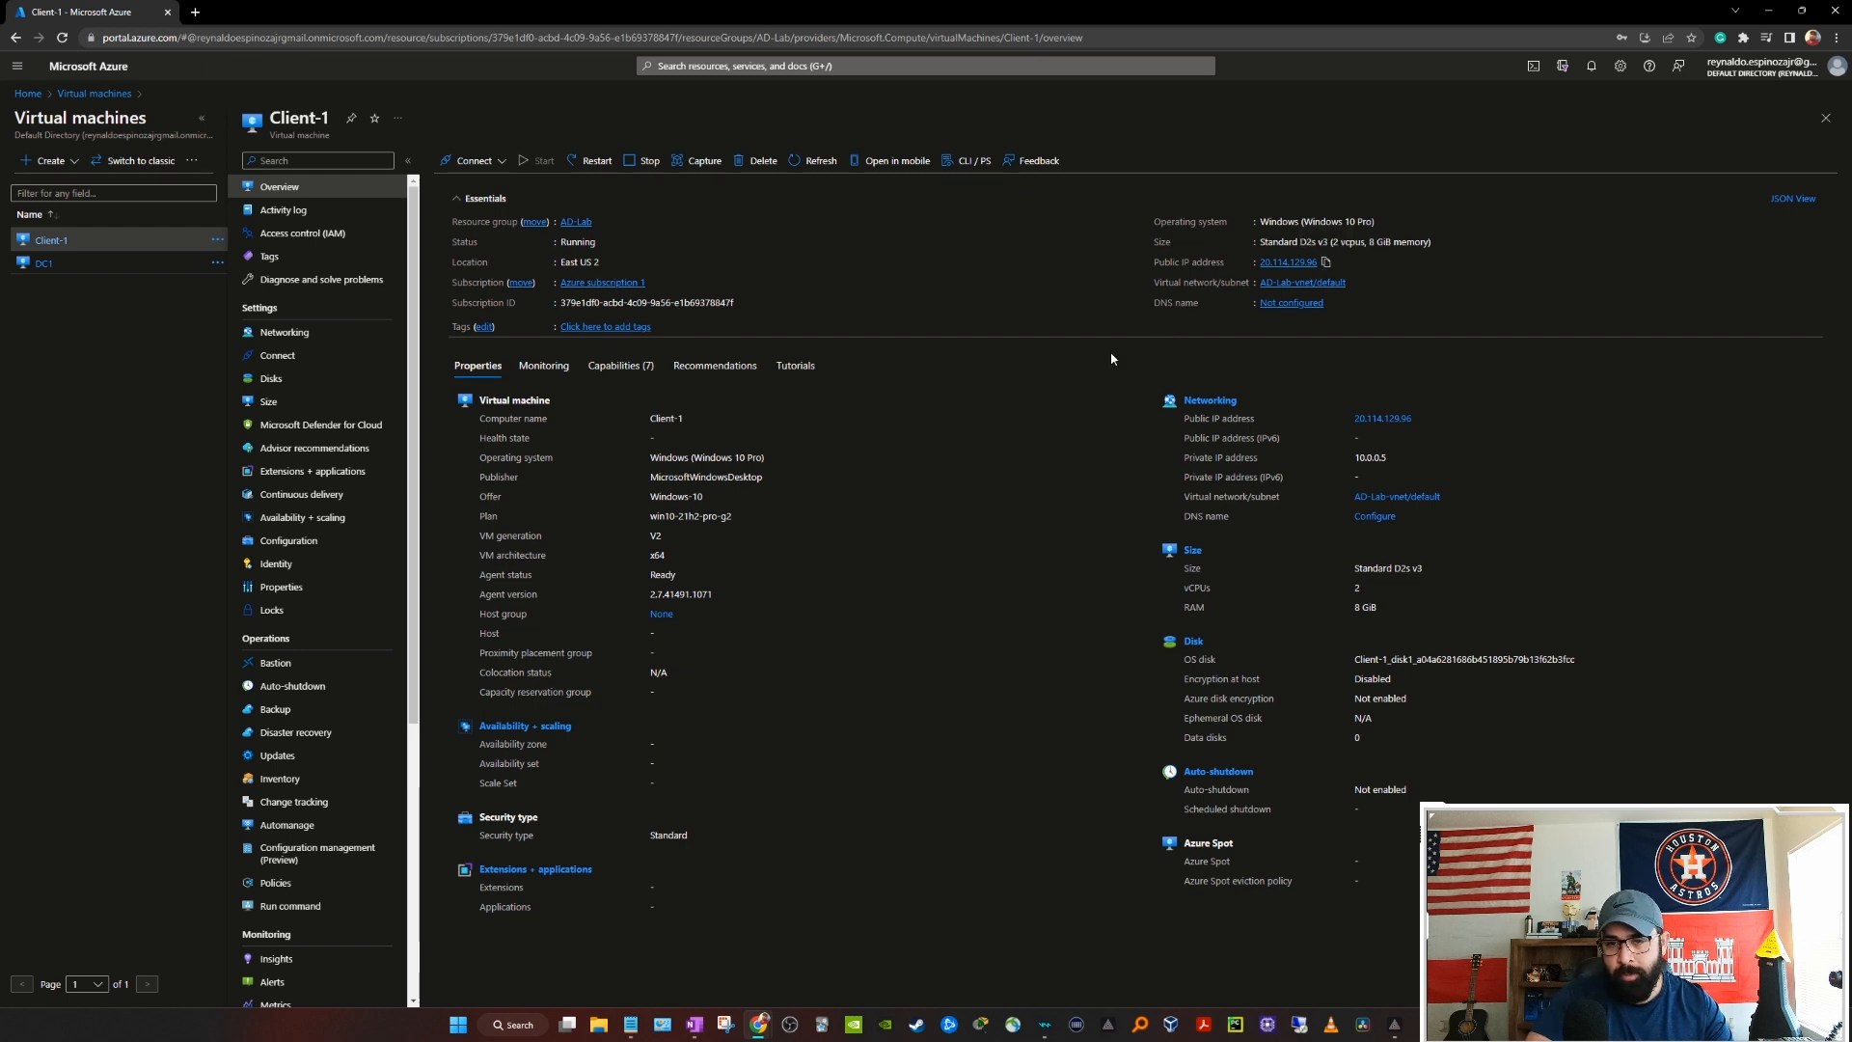
left_click(1299, 1025)
key("ctrl+v")
left_click(980, 373)
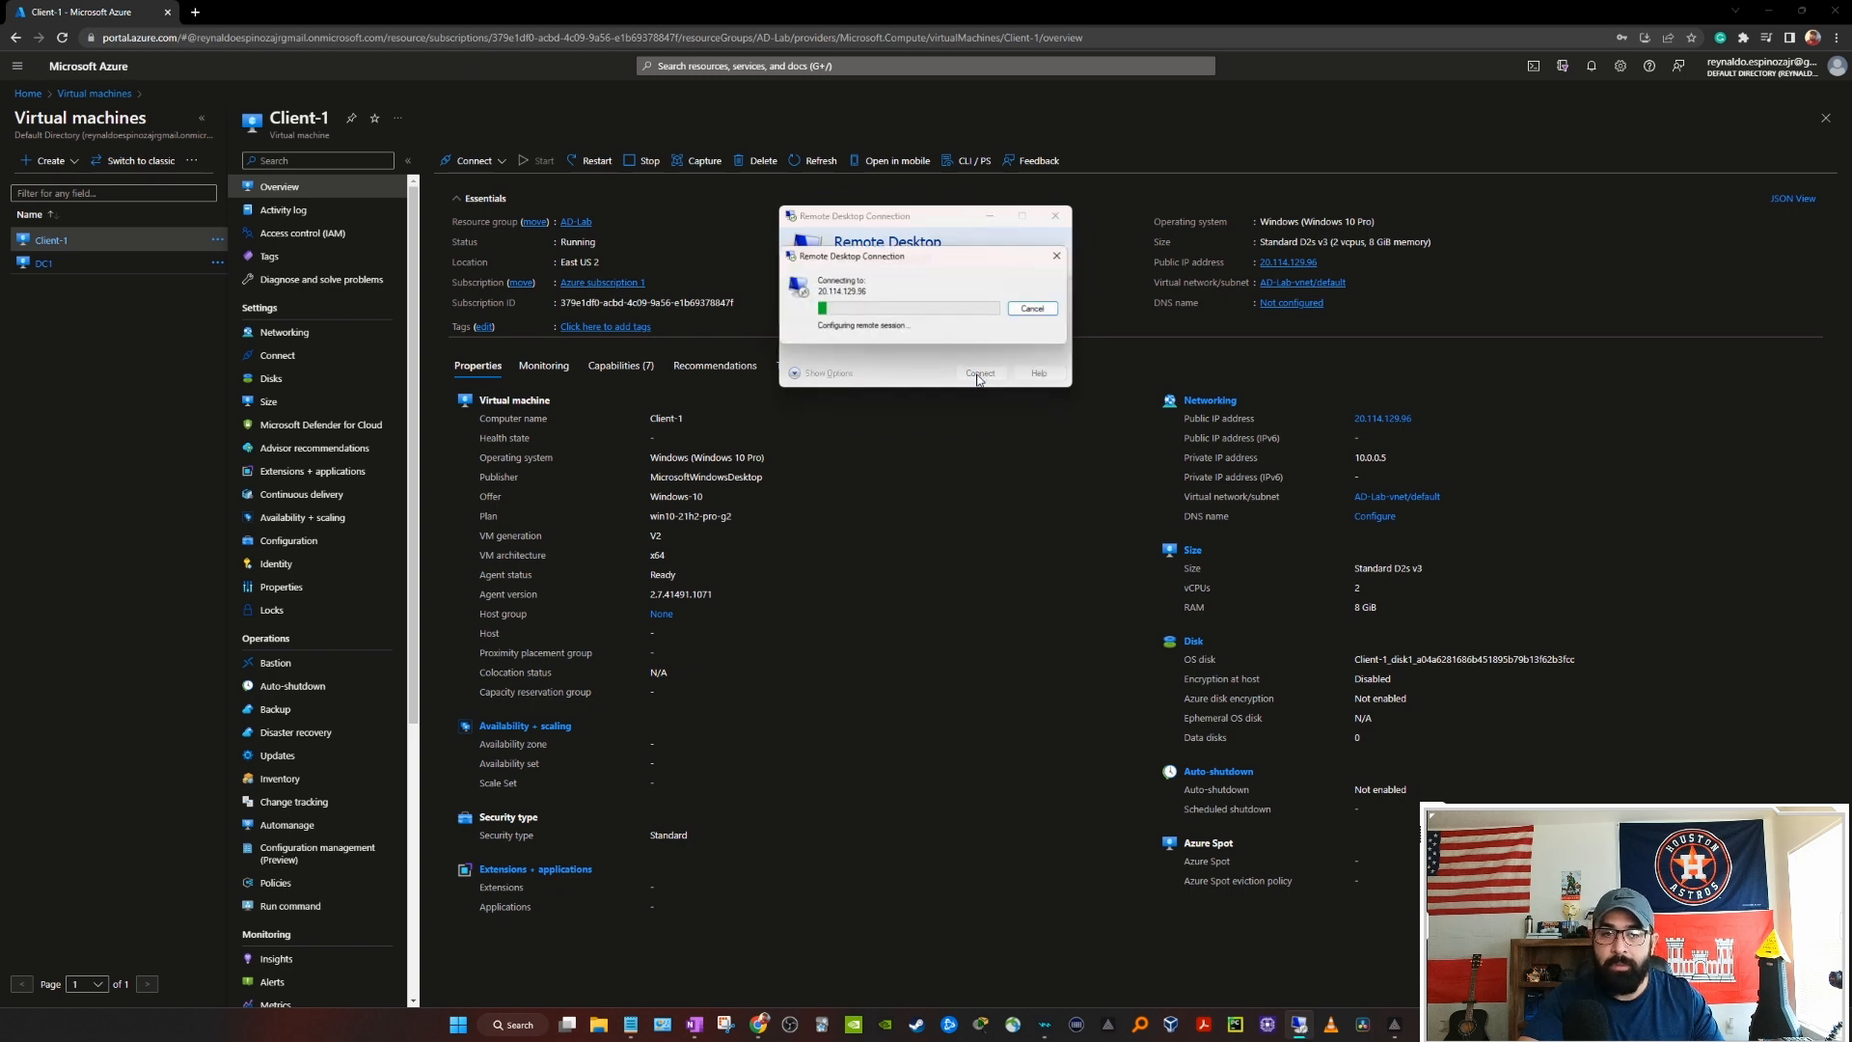
Step: Sign in as the mydomain.com domain admin and accept the Client-1.mydomain.com certificate
left_click(824, 381)
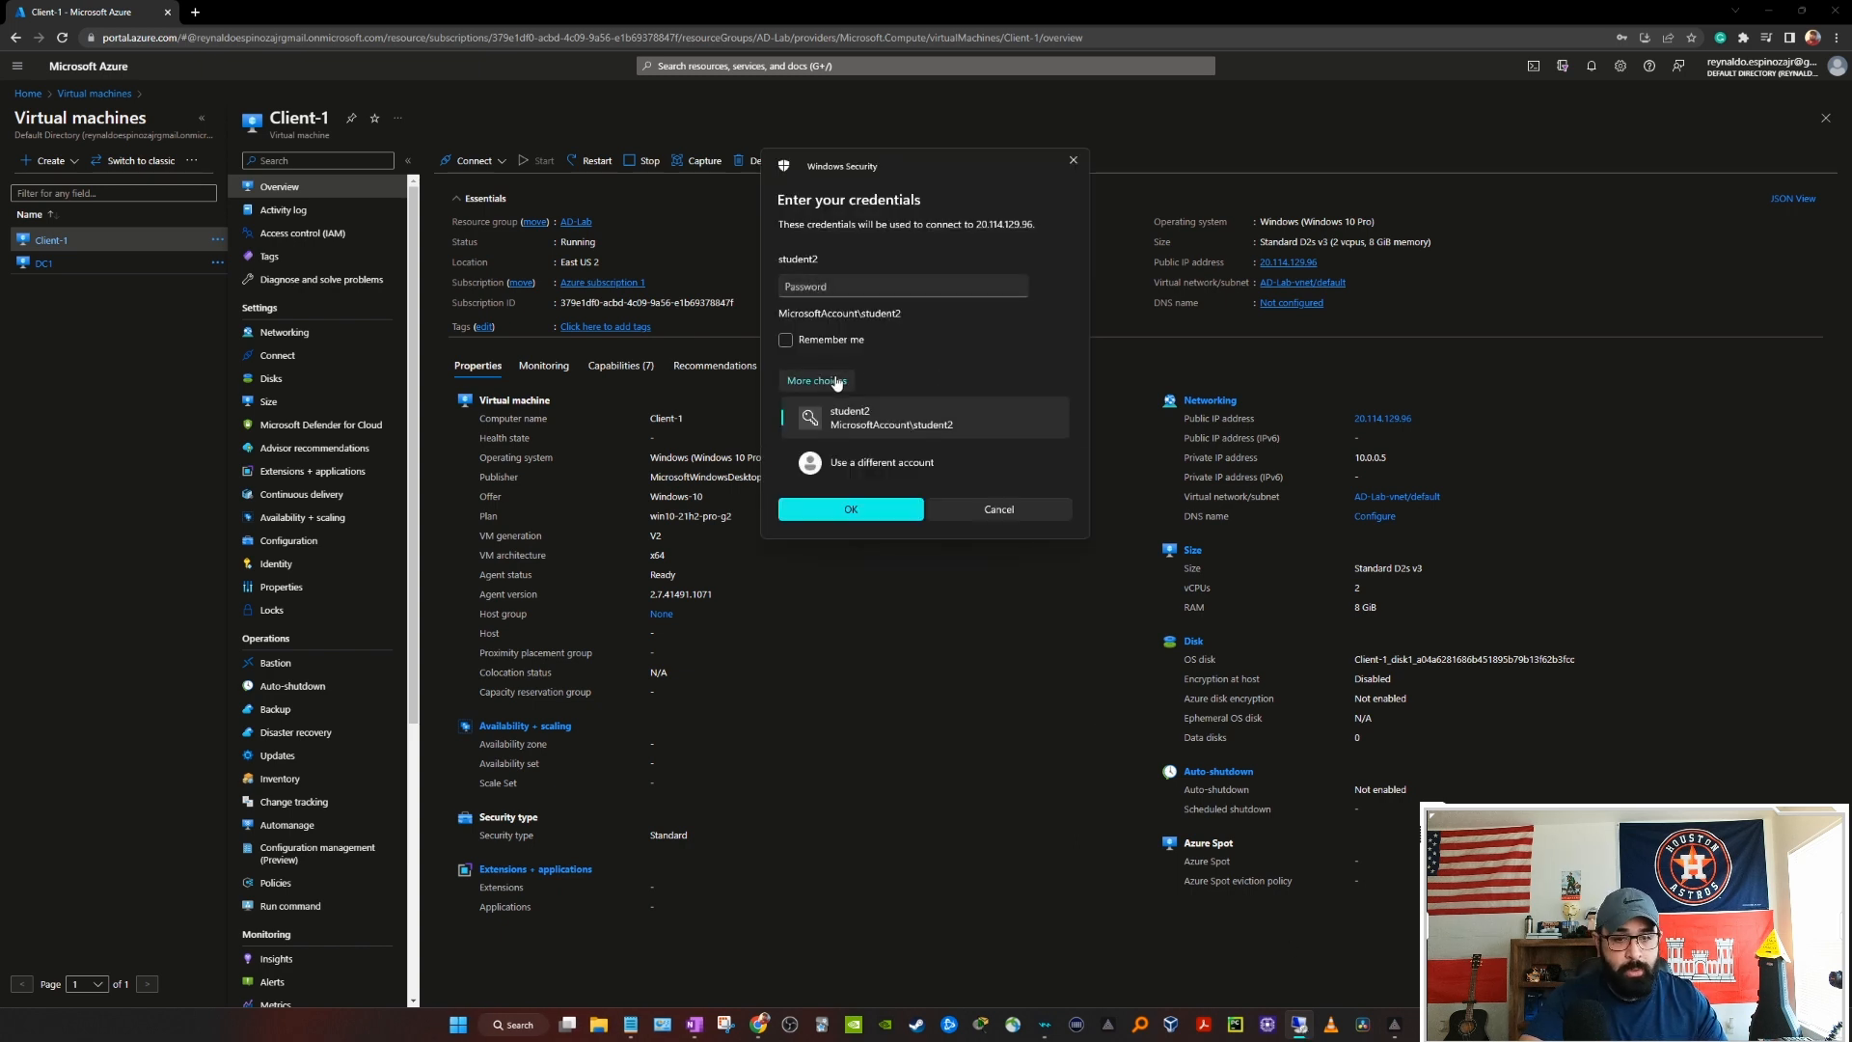
left_click(873, 462)
type("mydomain")
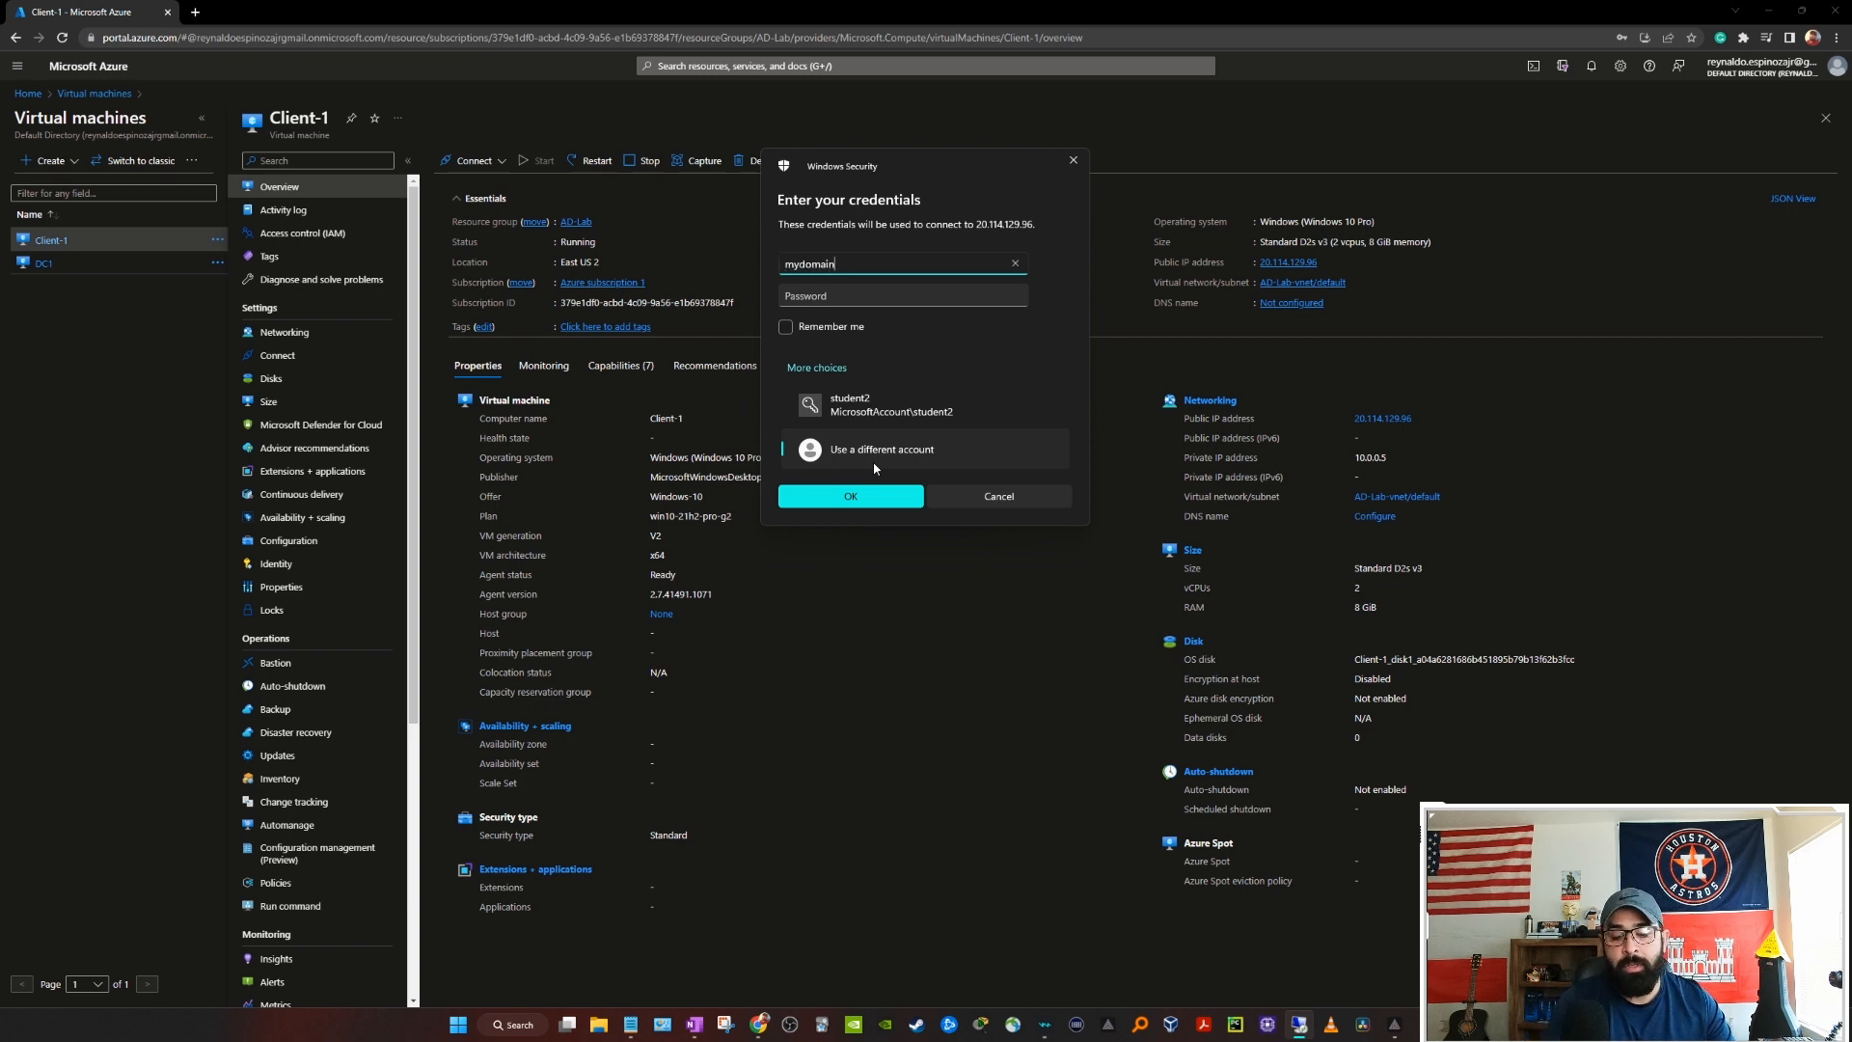
type(".com\\")
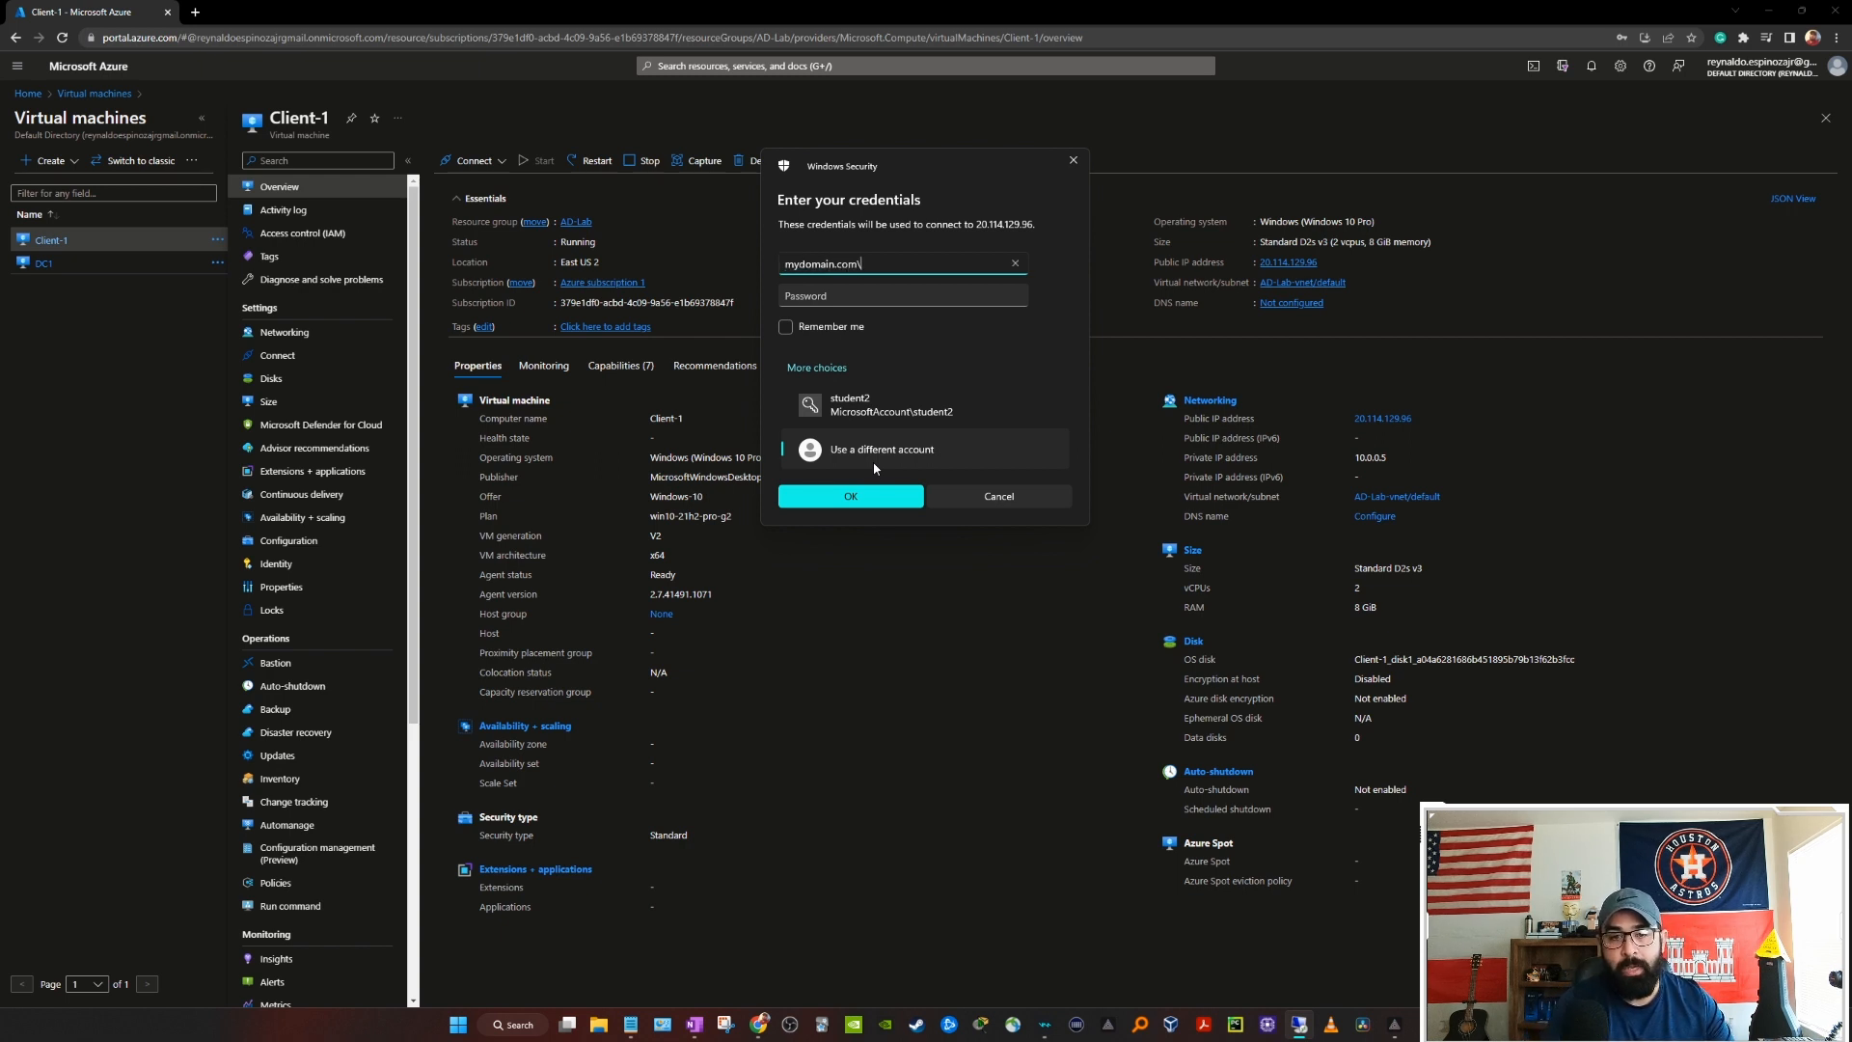
type("jack-admin")
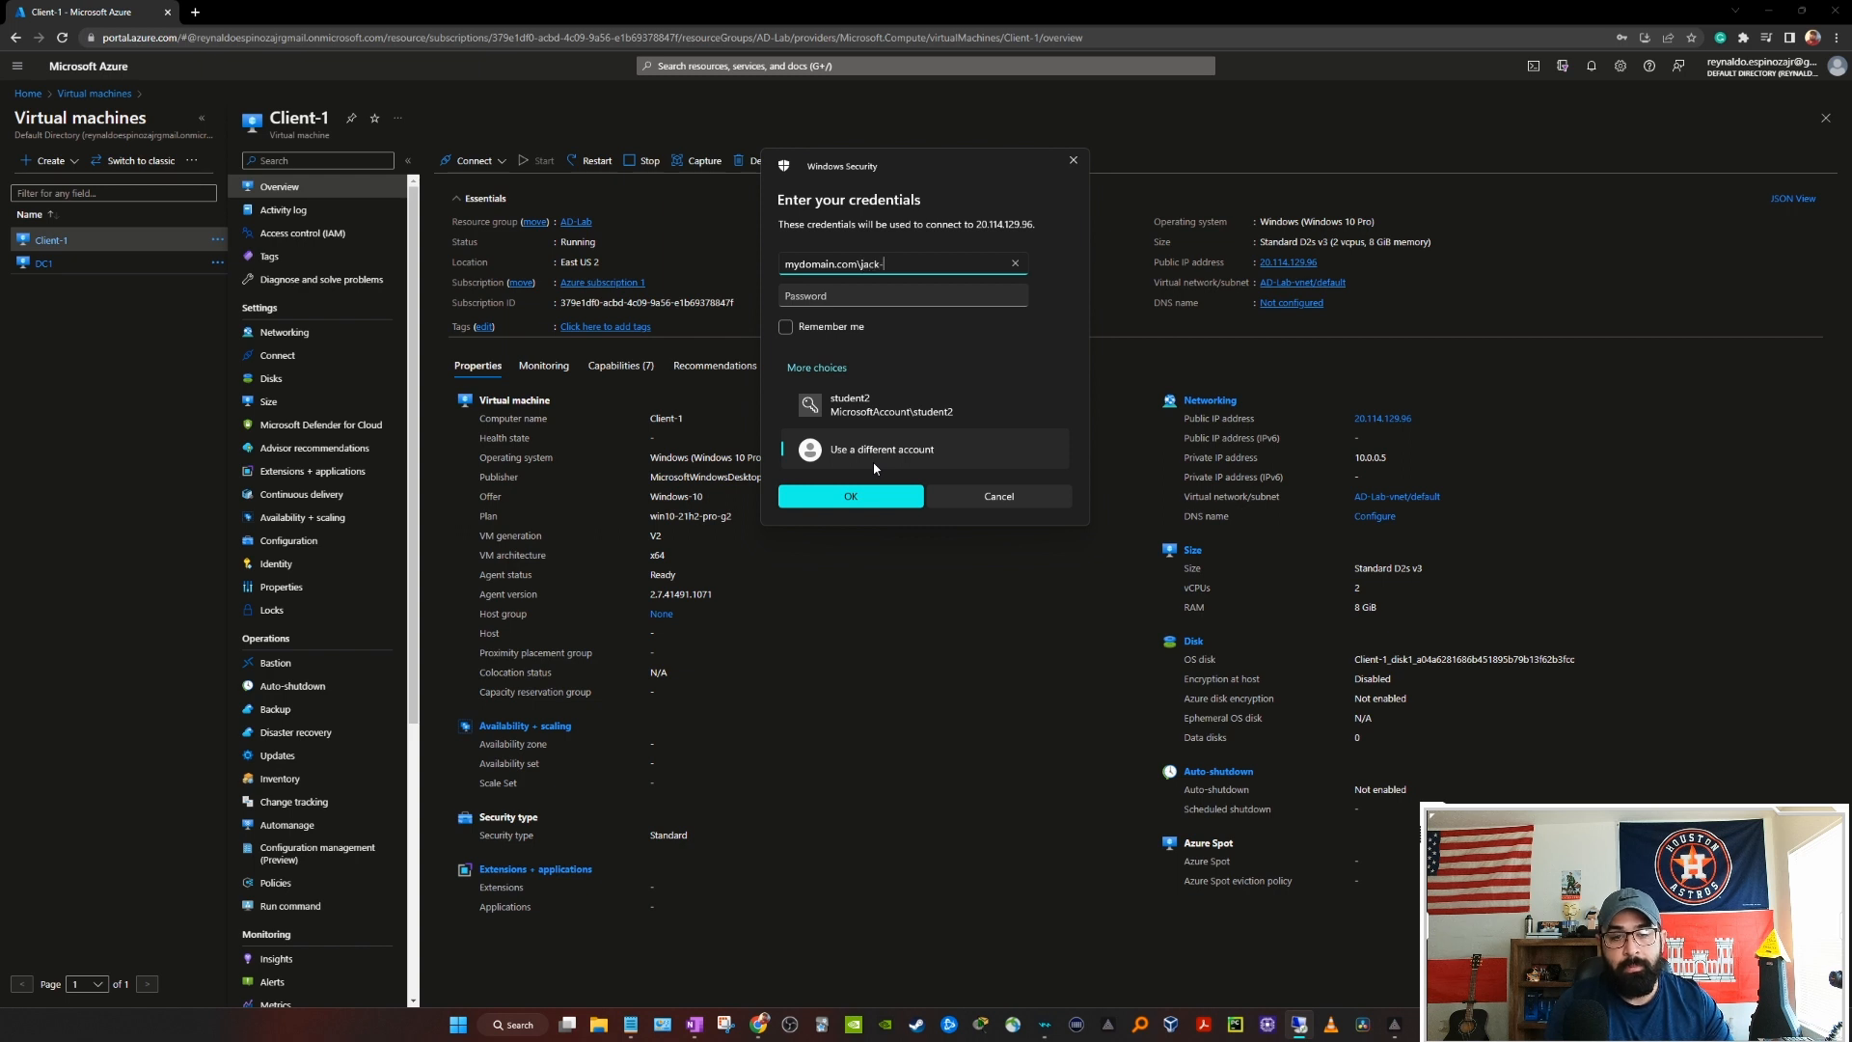
key("Tab")
type("*********")
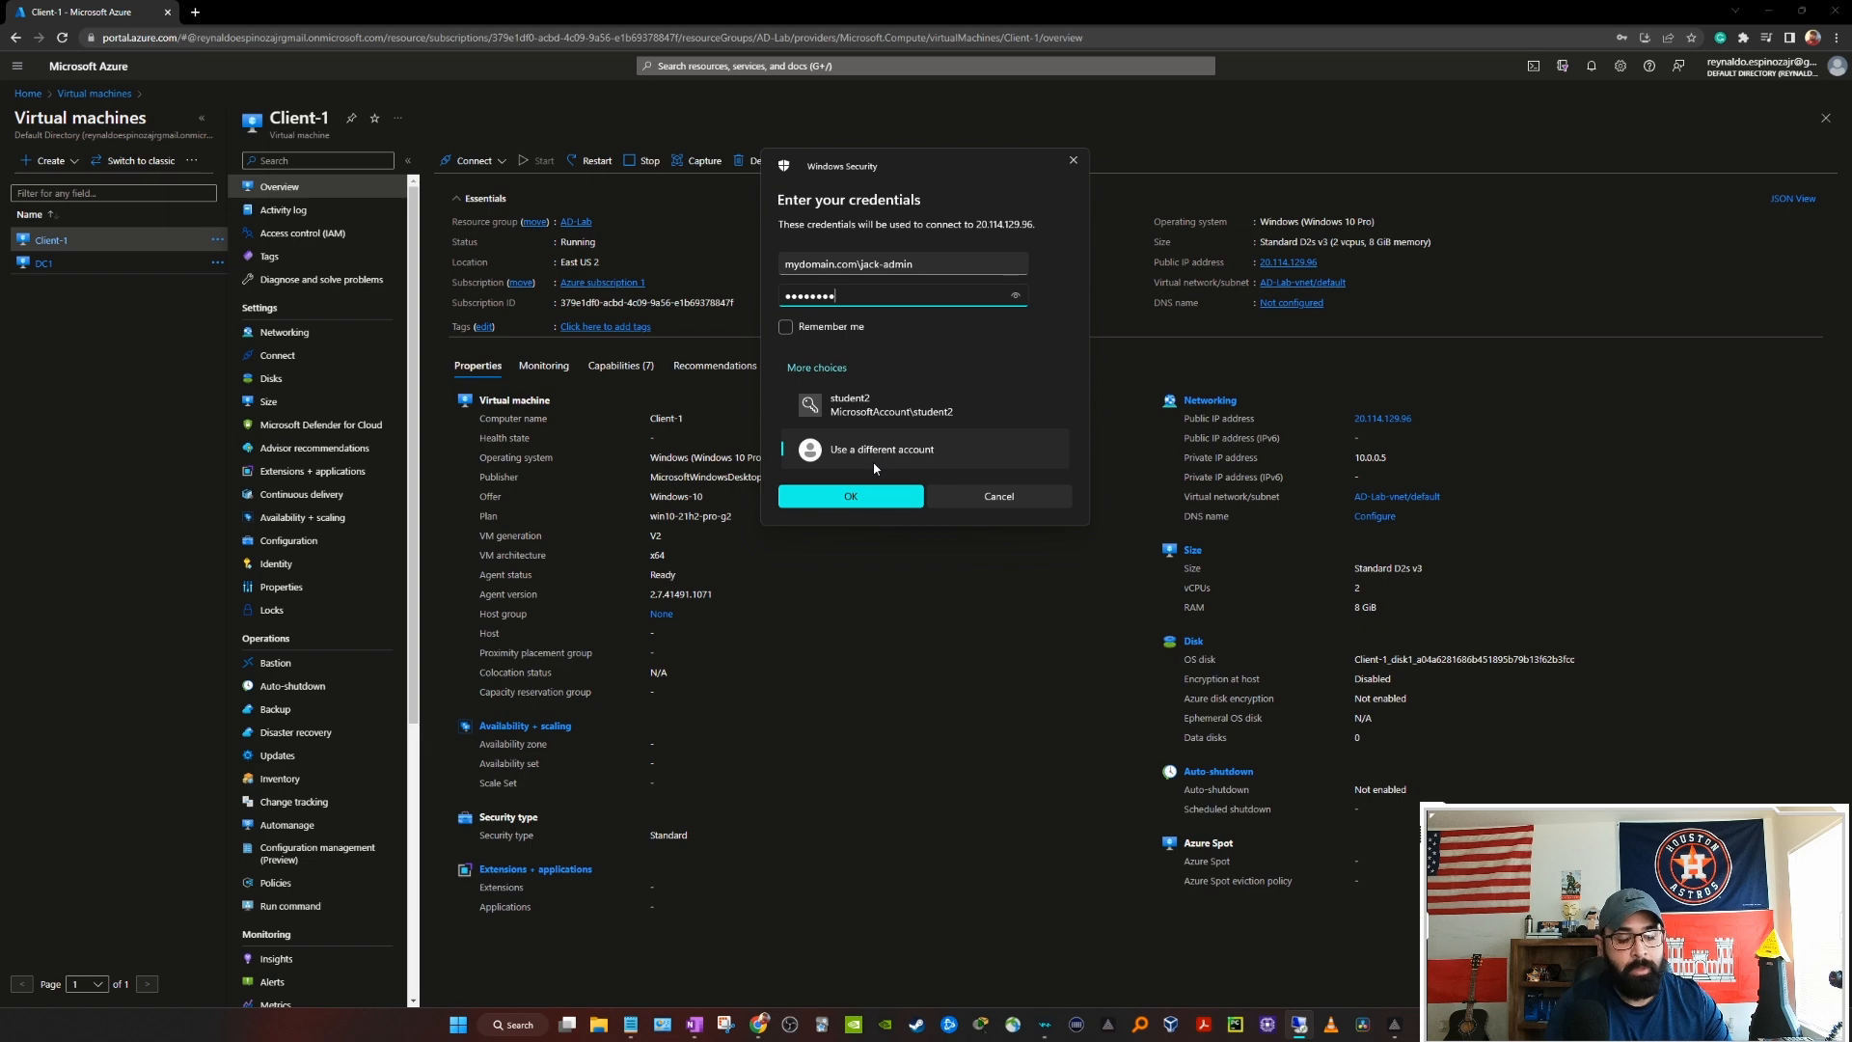
key("Return")
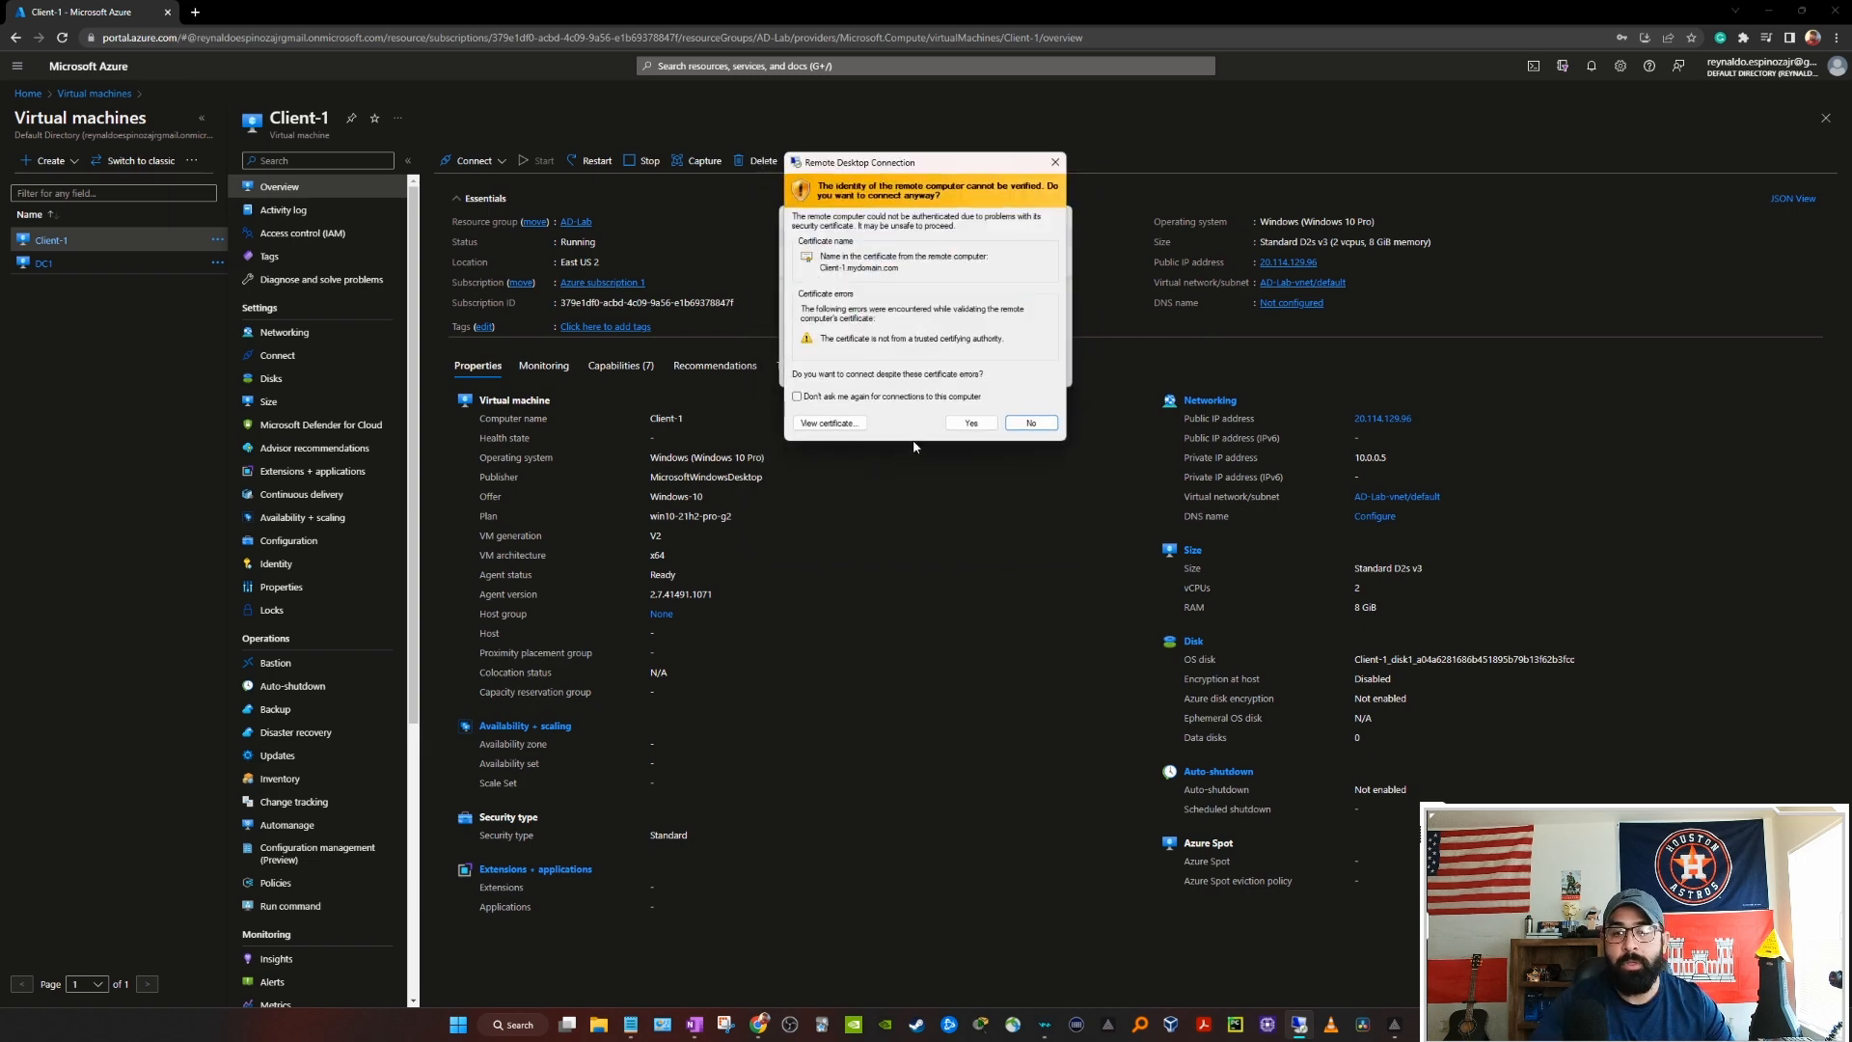
left_click(987, 426)
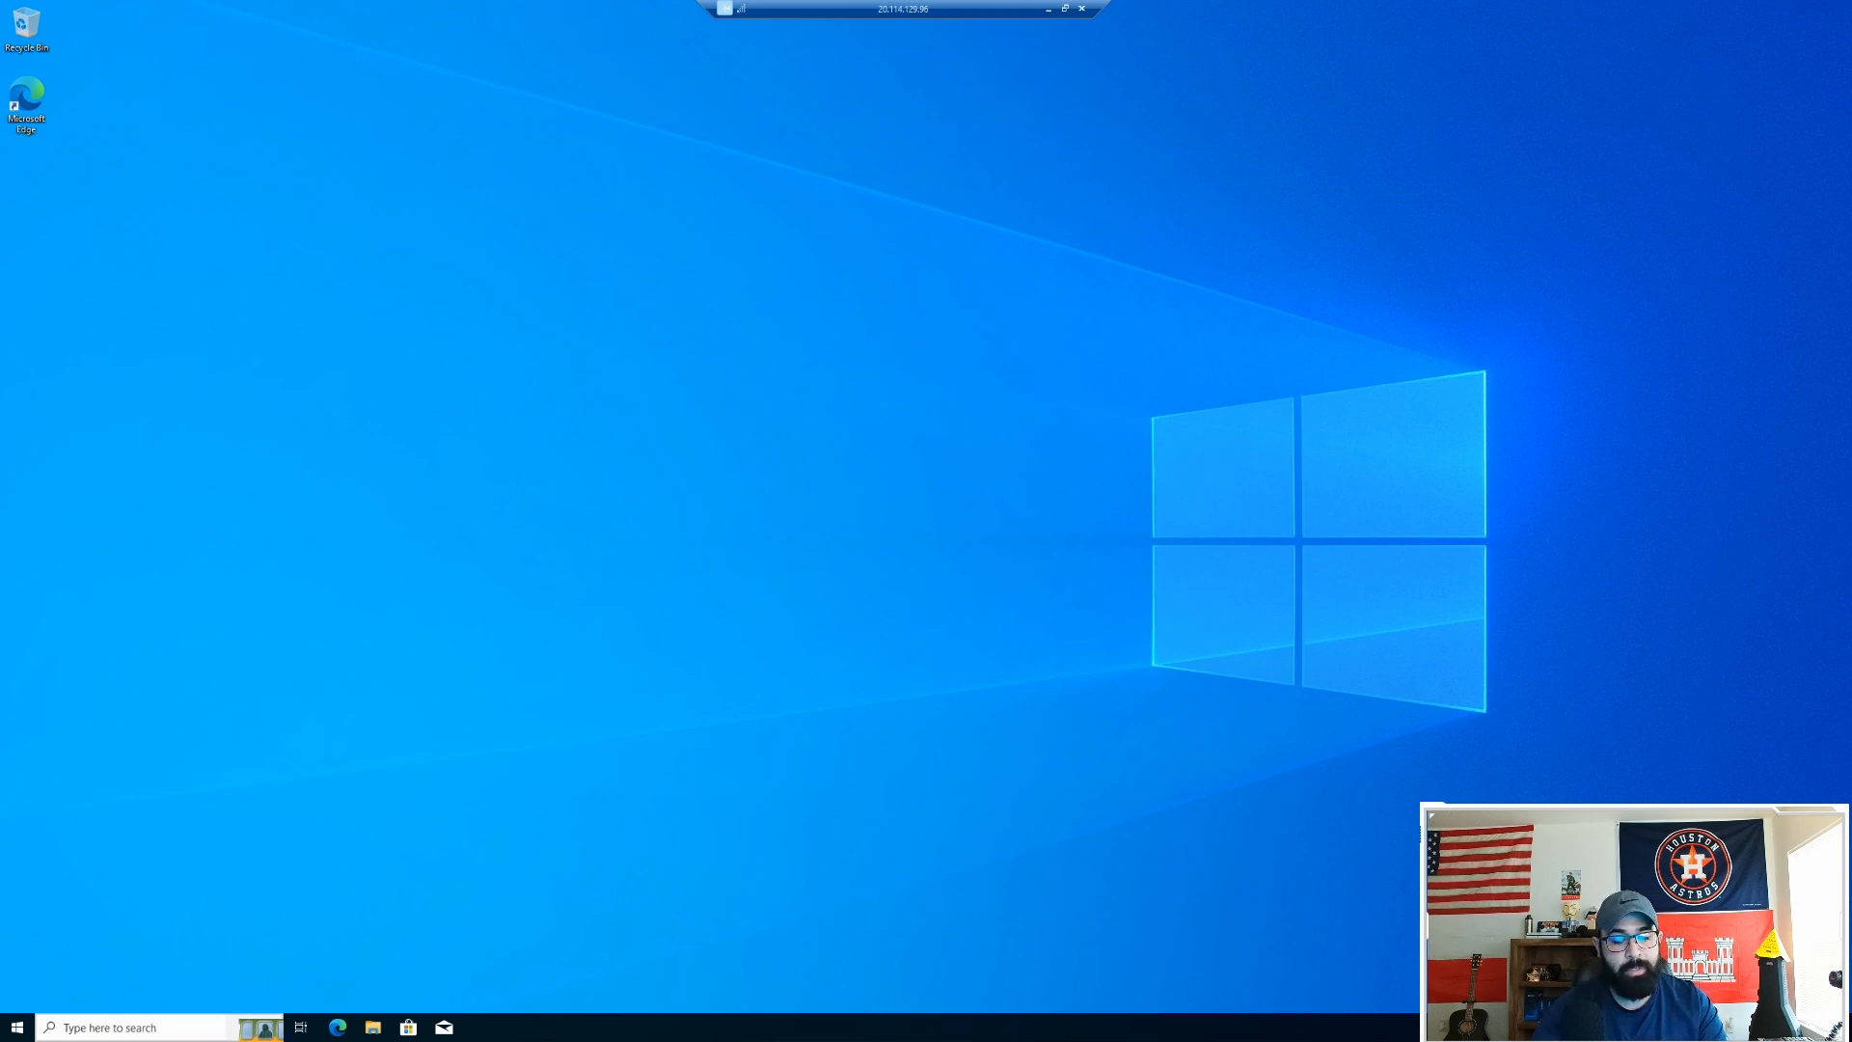
Step: Open Client-1's Remote Desktop settings page to confirm Remote Desktop is on
right_click(19, 1025)
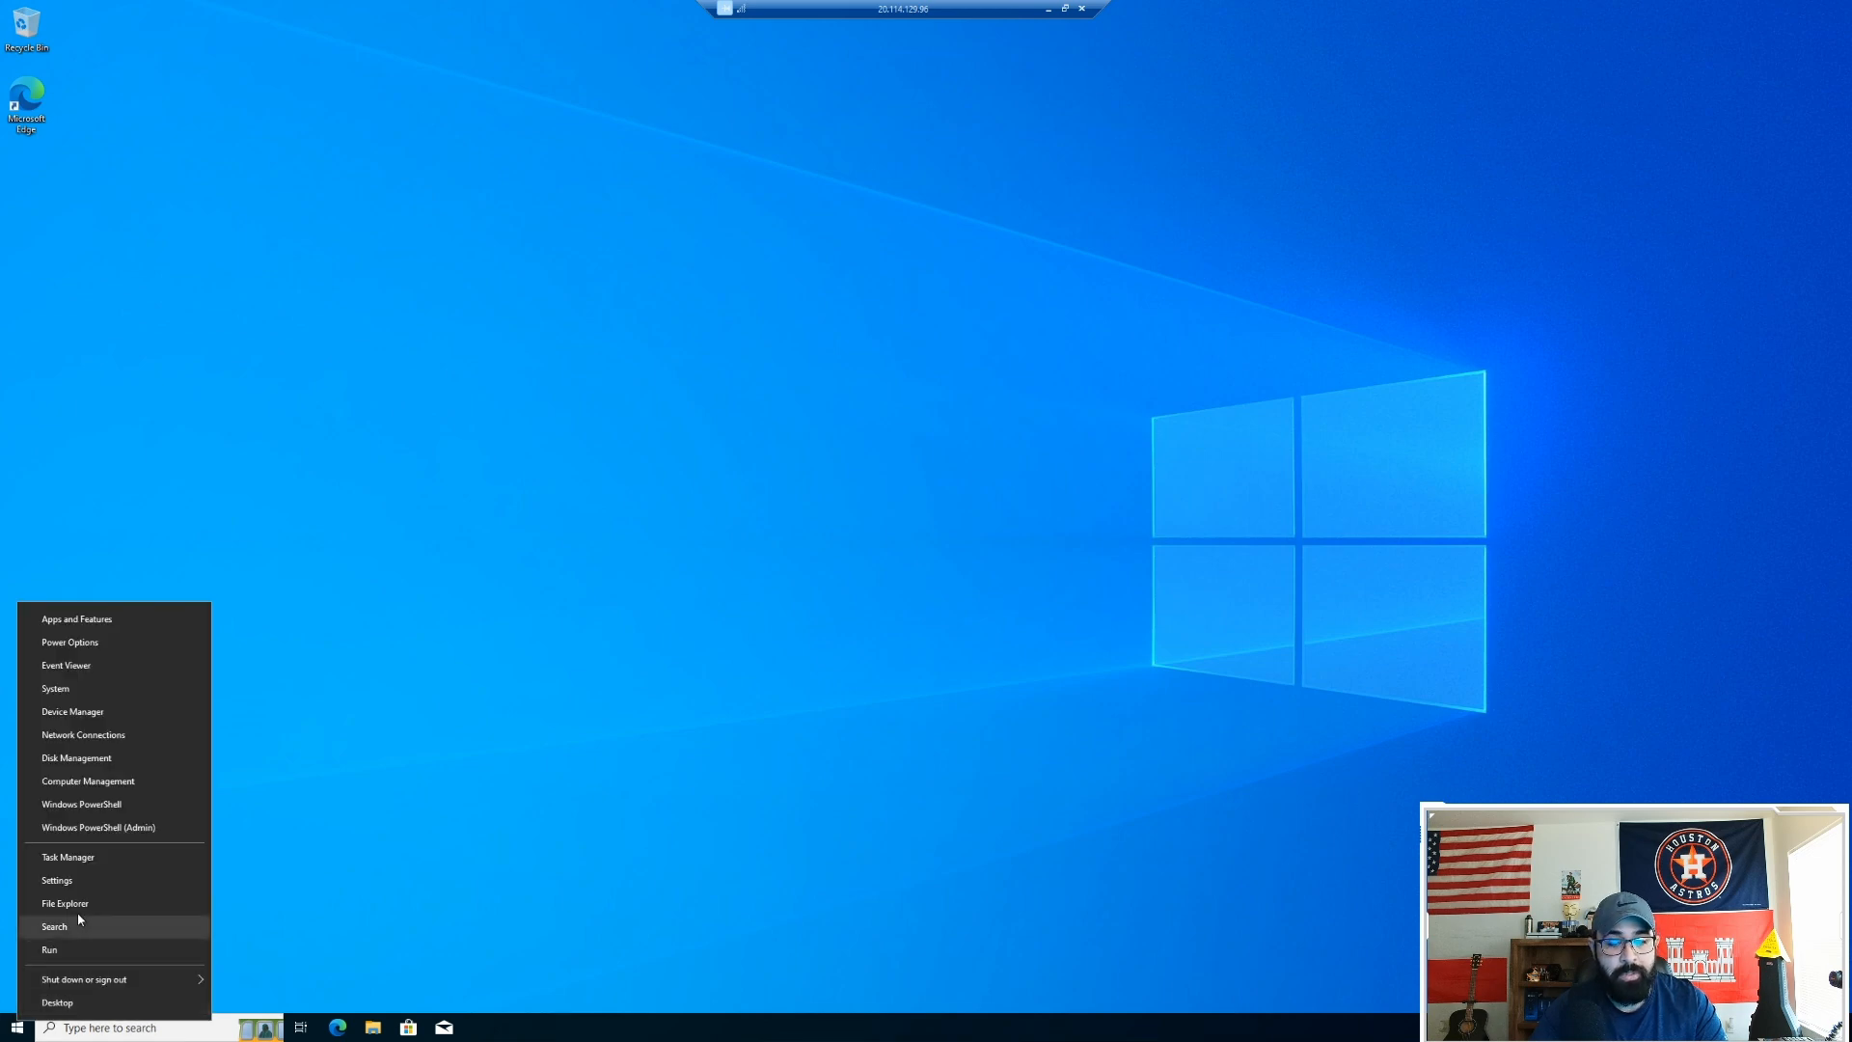
left_click(61, 689)
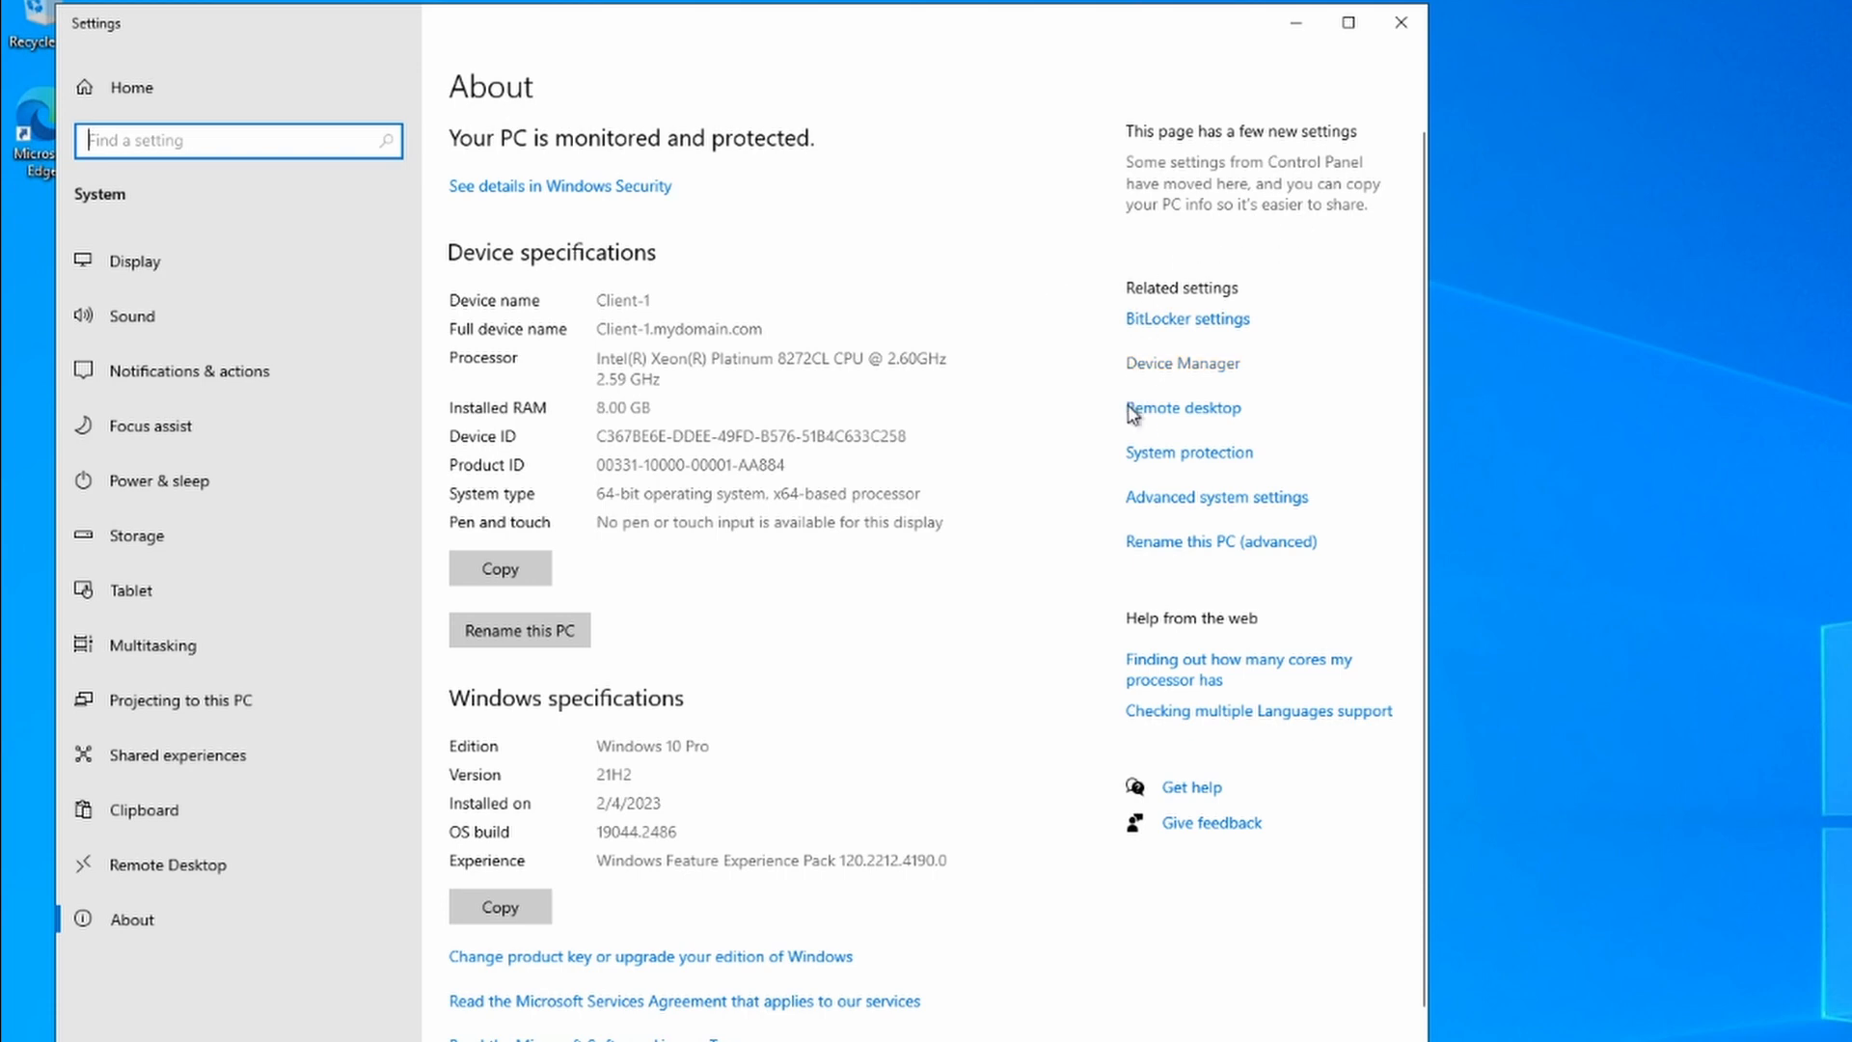
left_click(1199, 416)
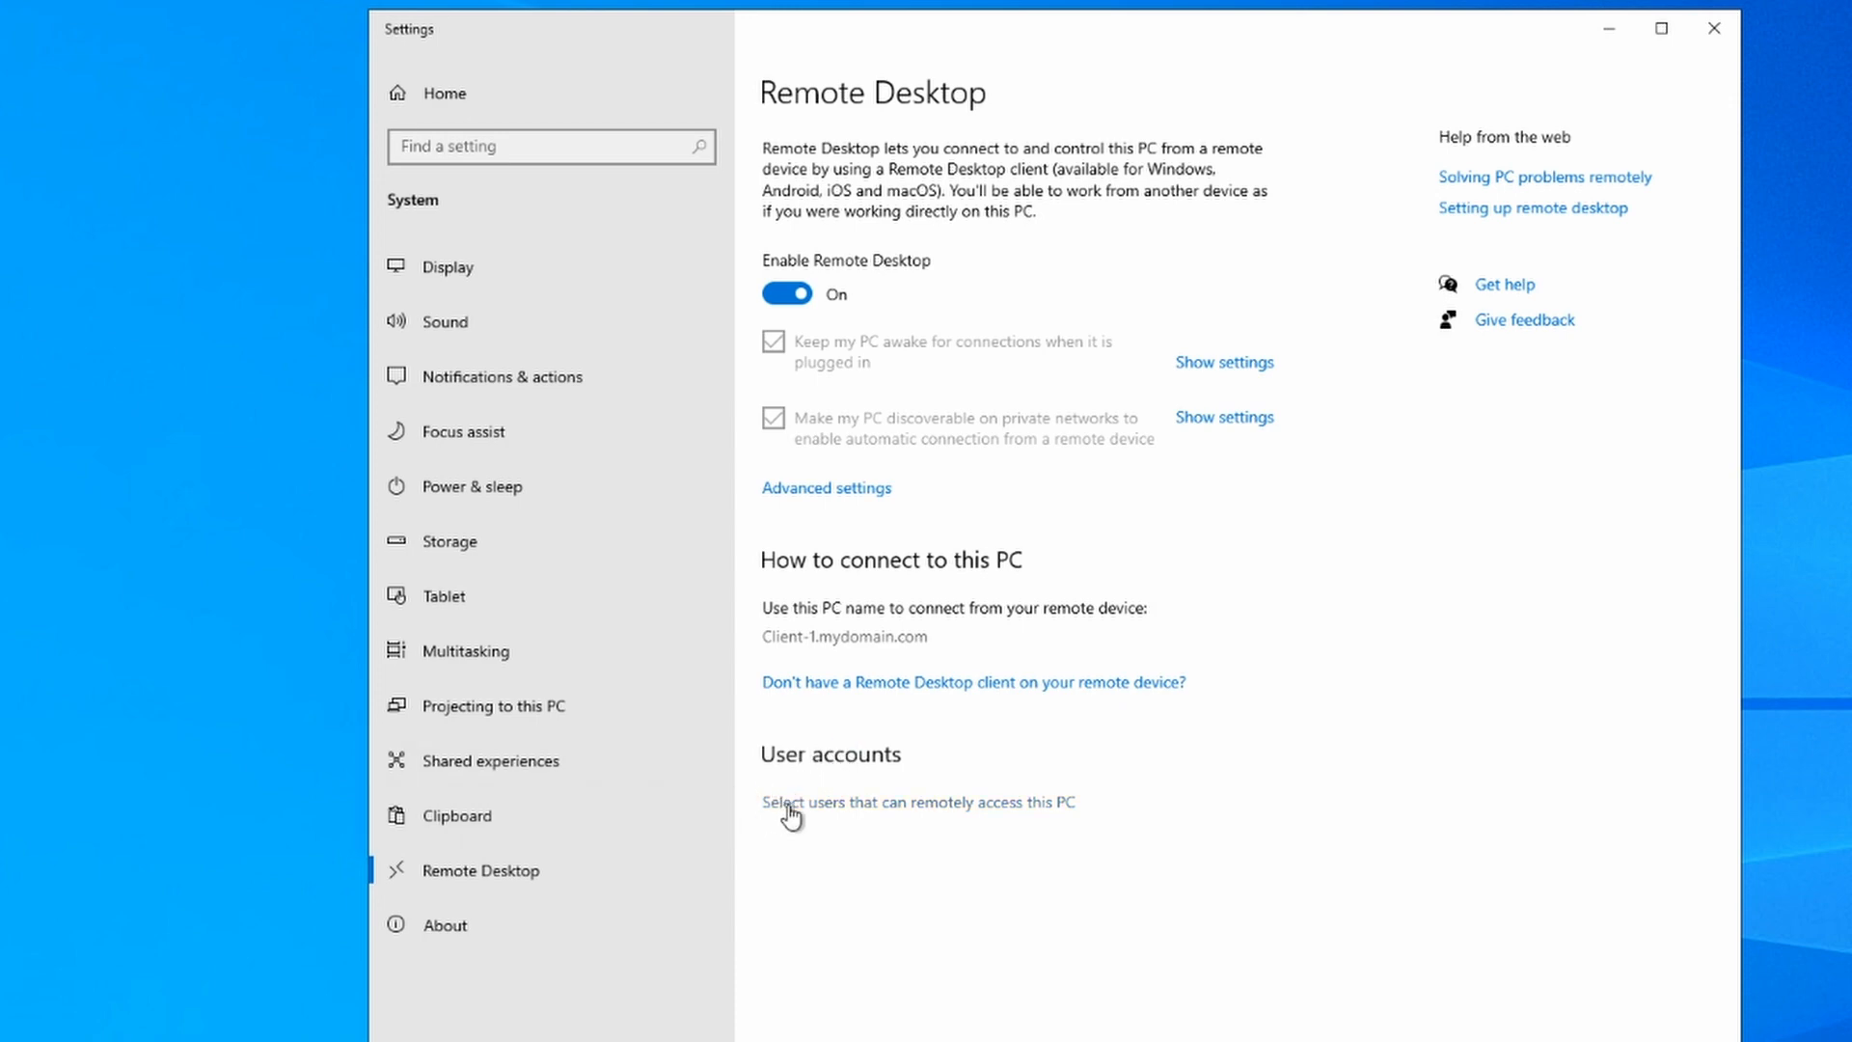
Step: Add the mydomain.com Domain Users group to Client-1's remote desktop users
left_click(934, 803)
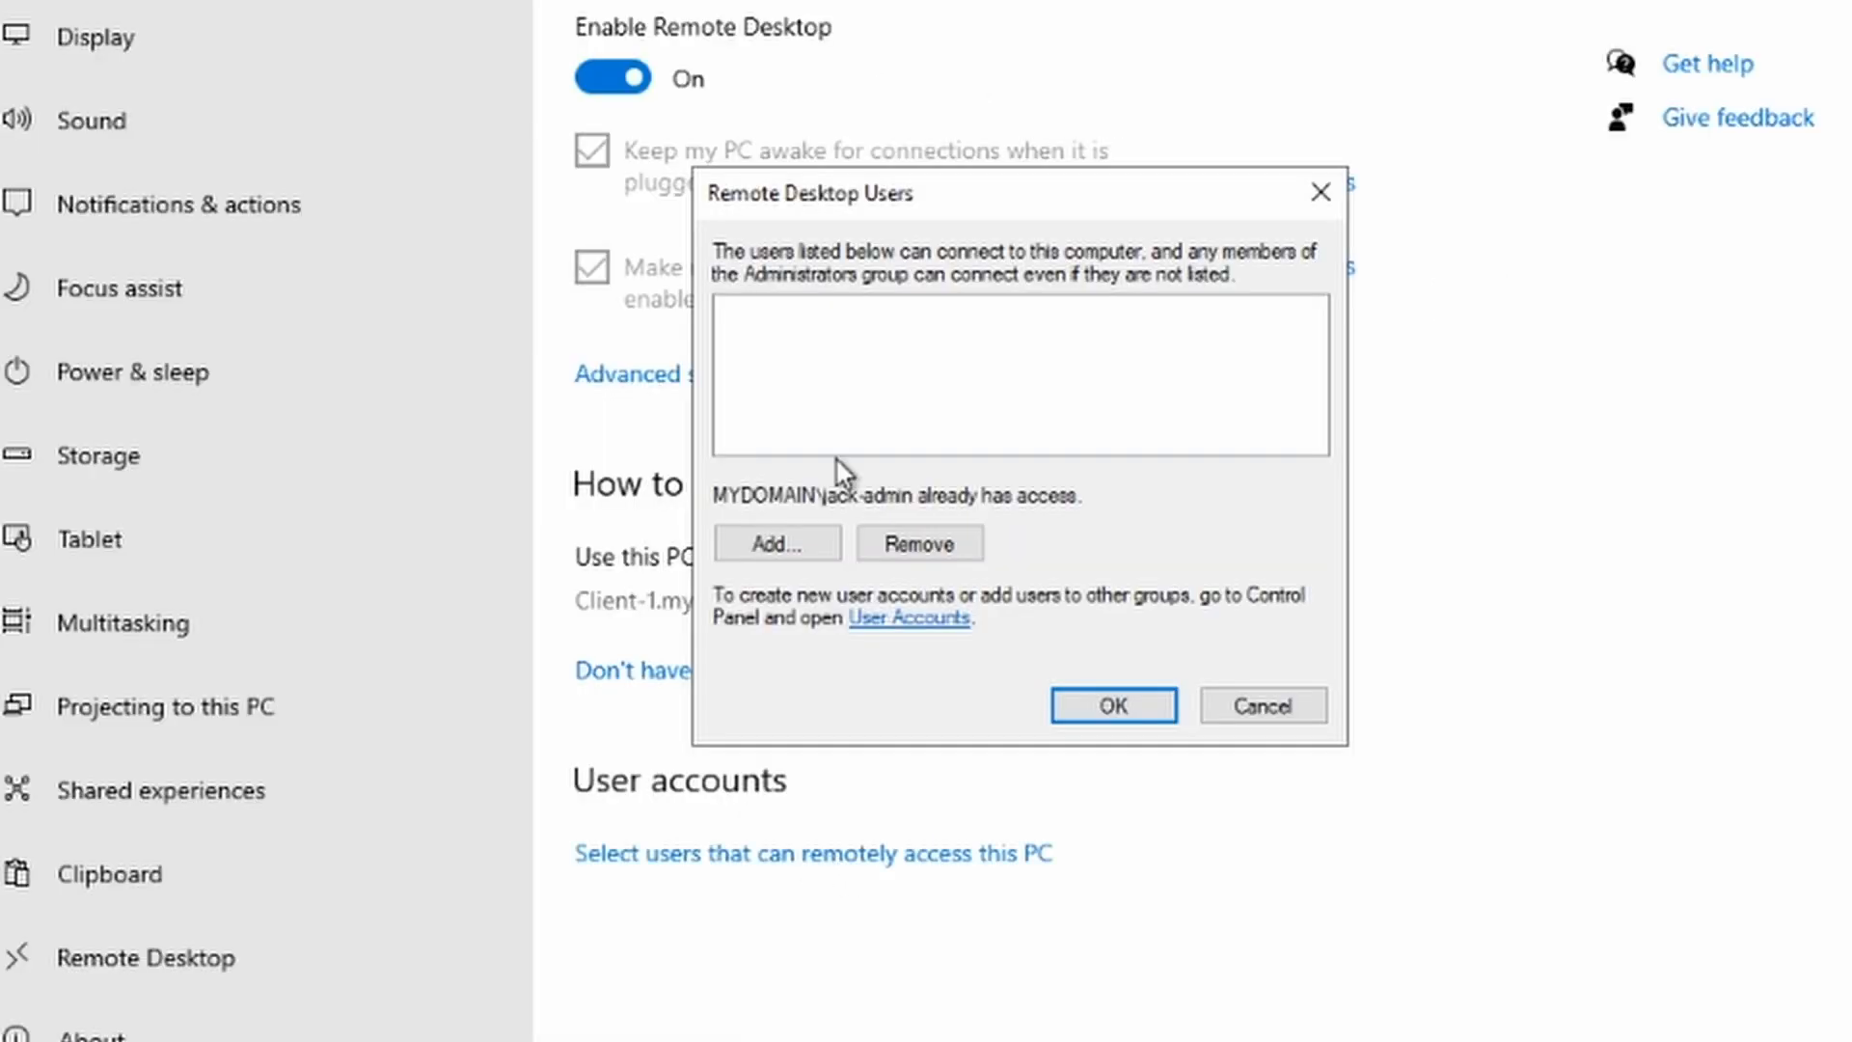
left_click(773, 545)
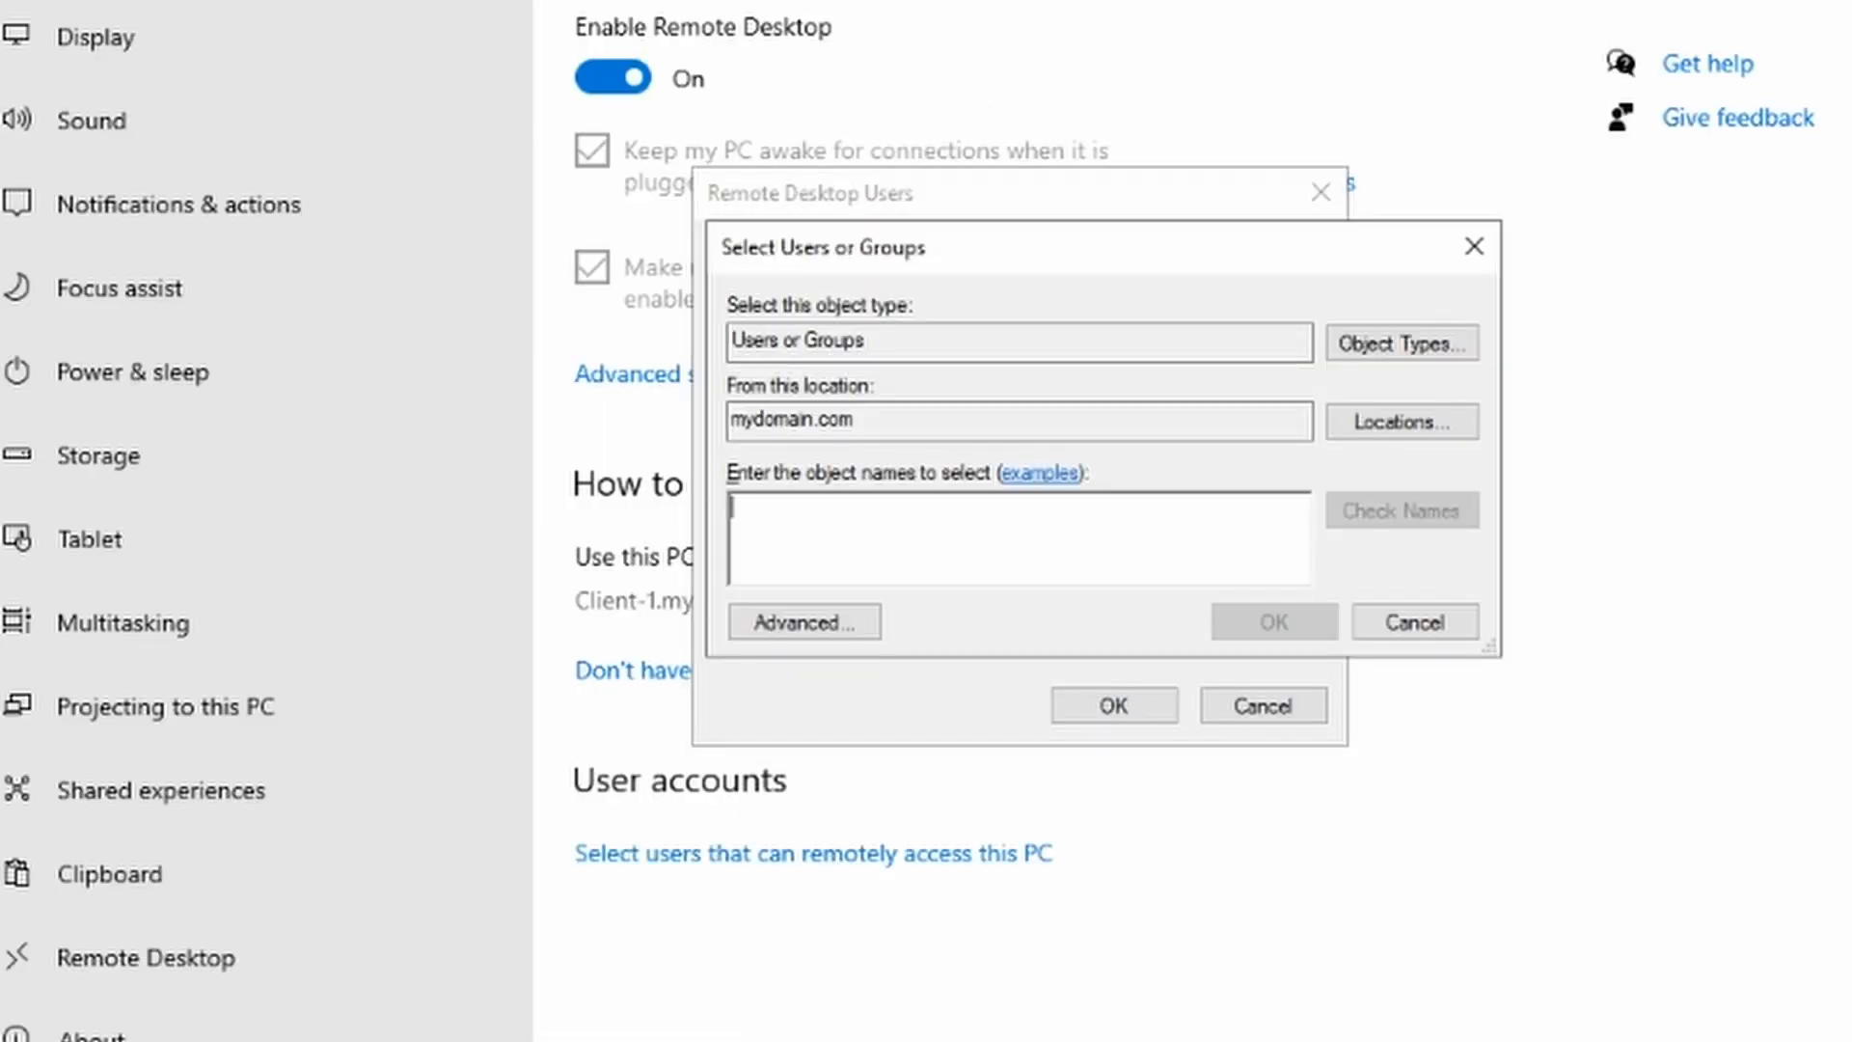
type("domain")
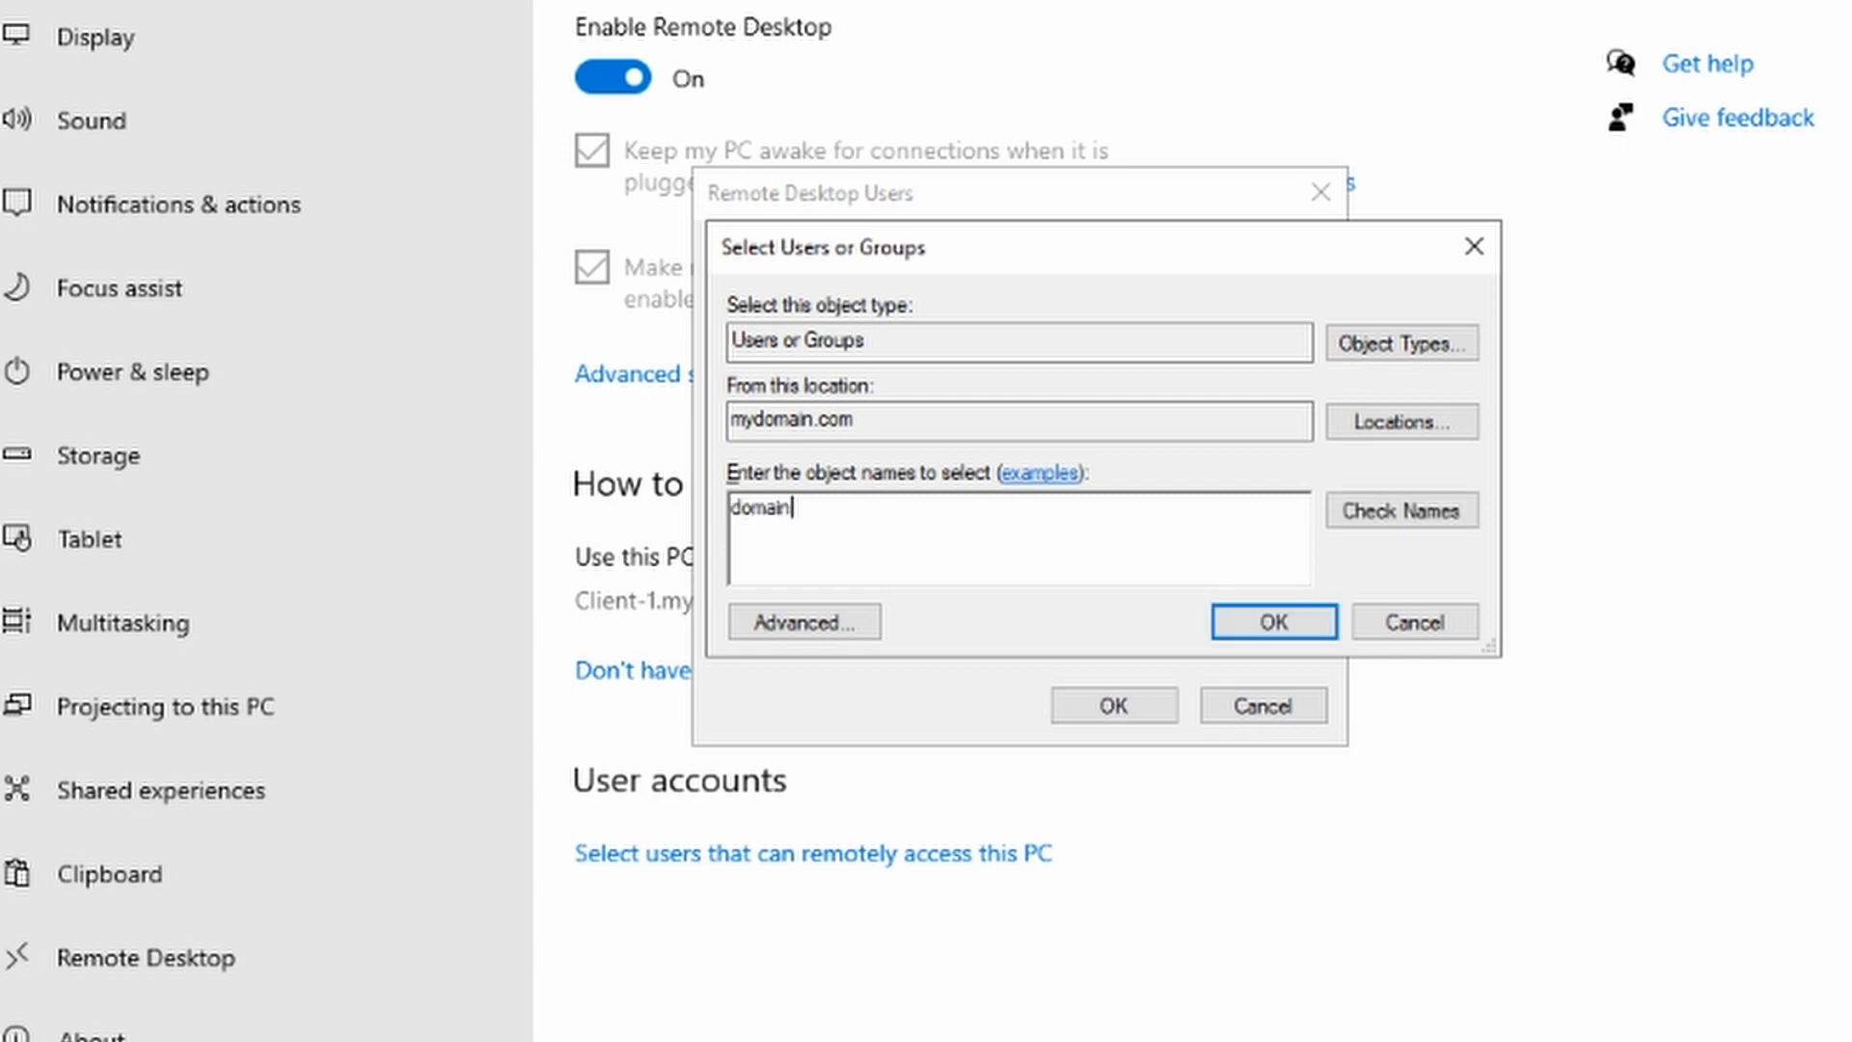
left_click(1445, 512)
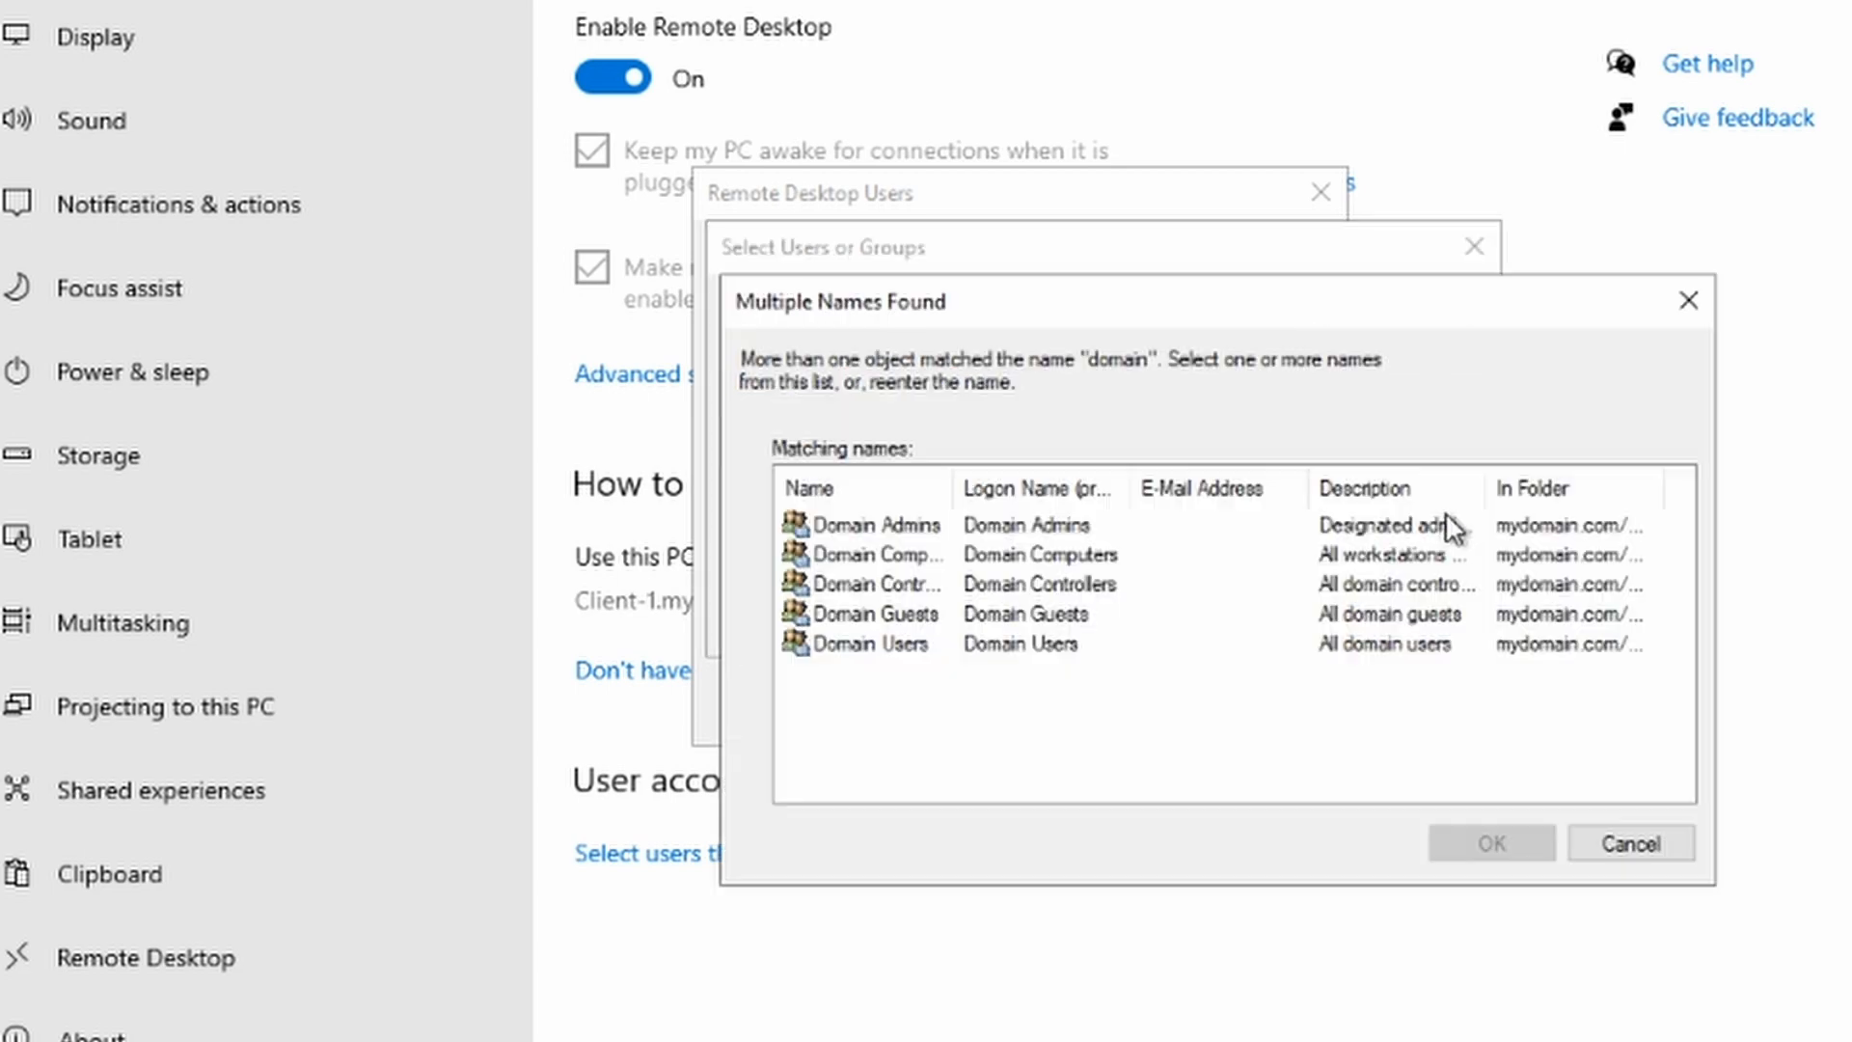
double_click(952, 488)
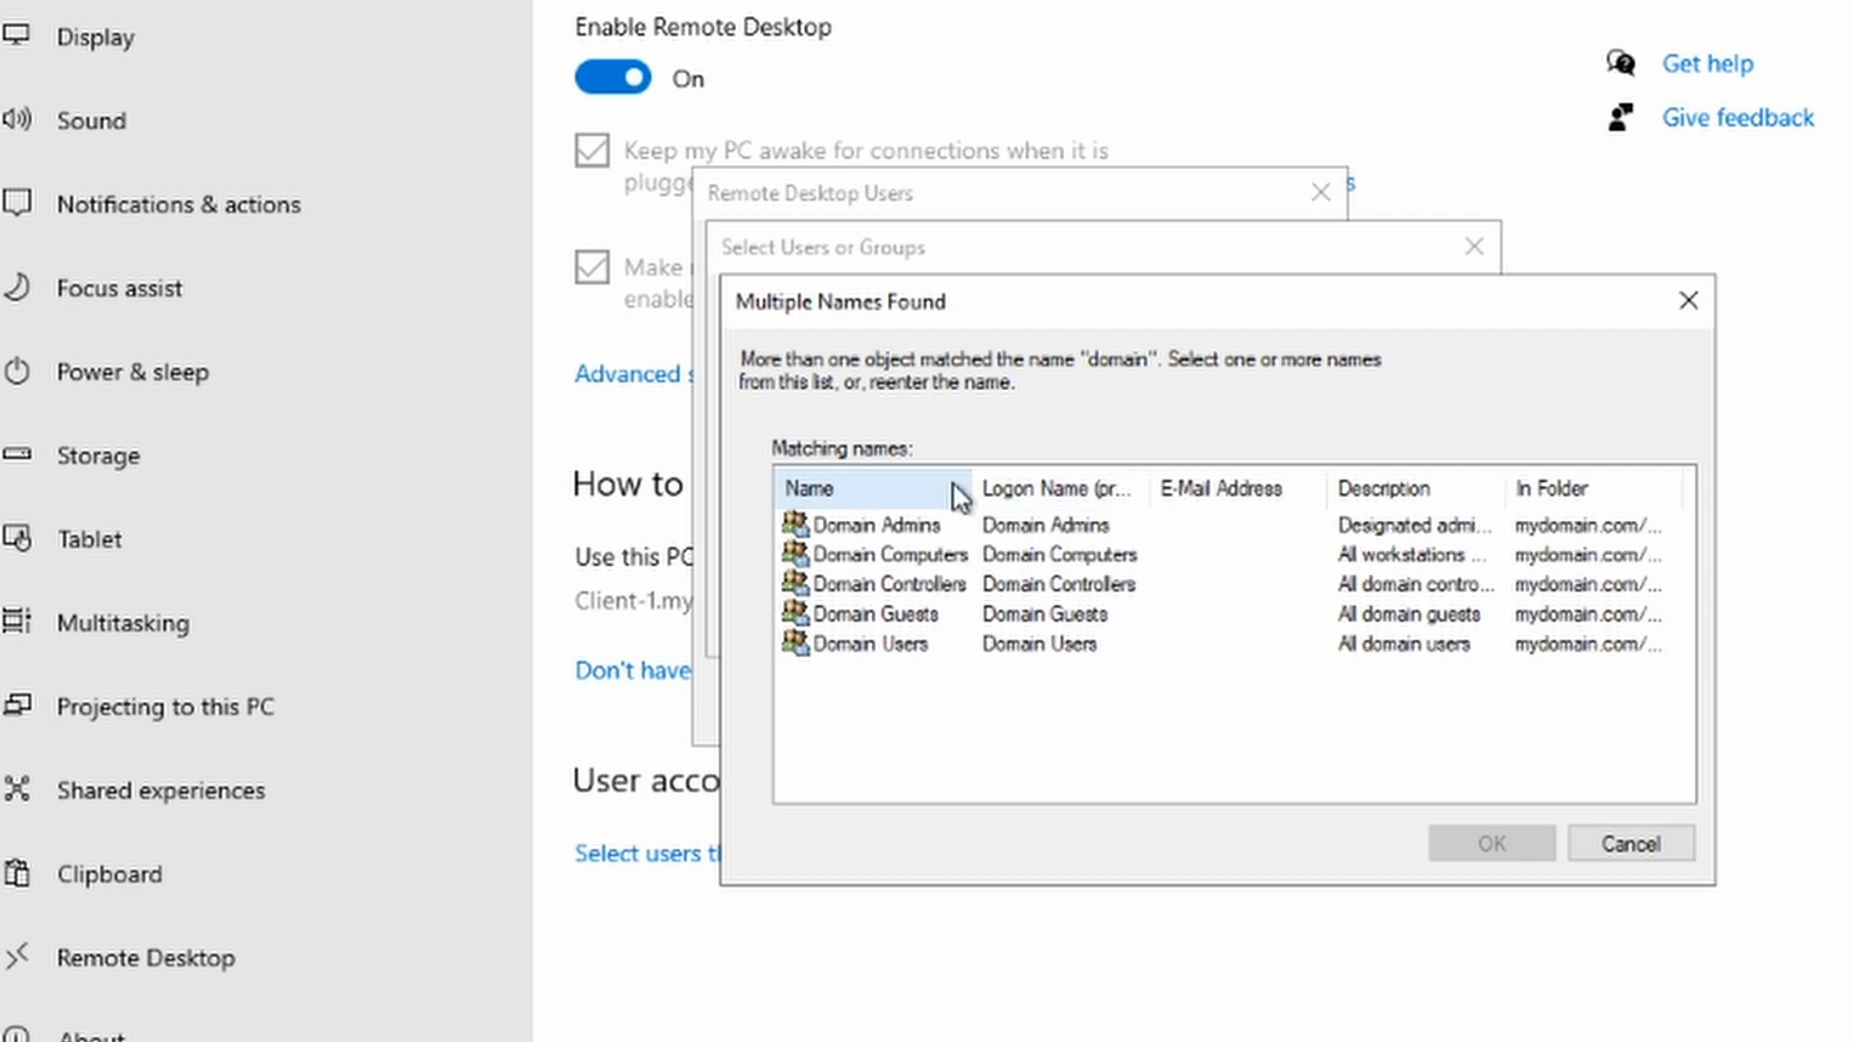
left_click(851, 644)
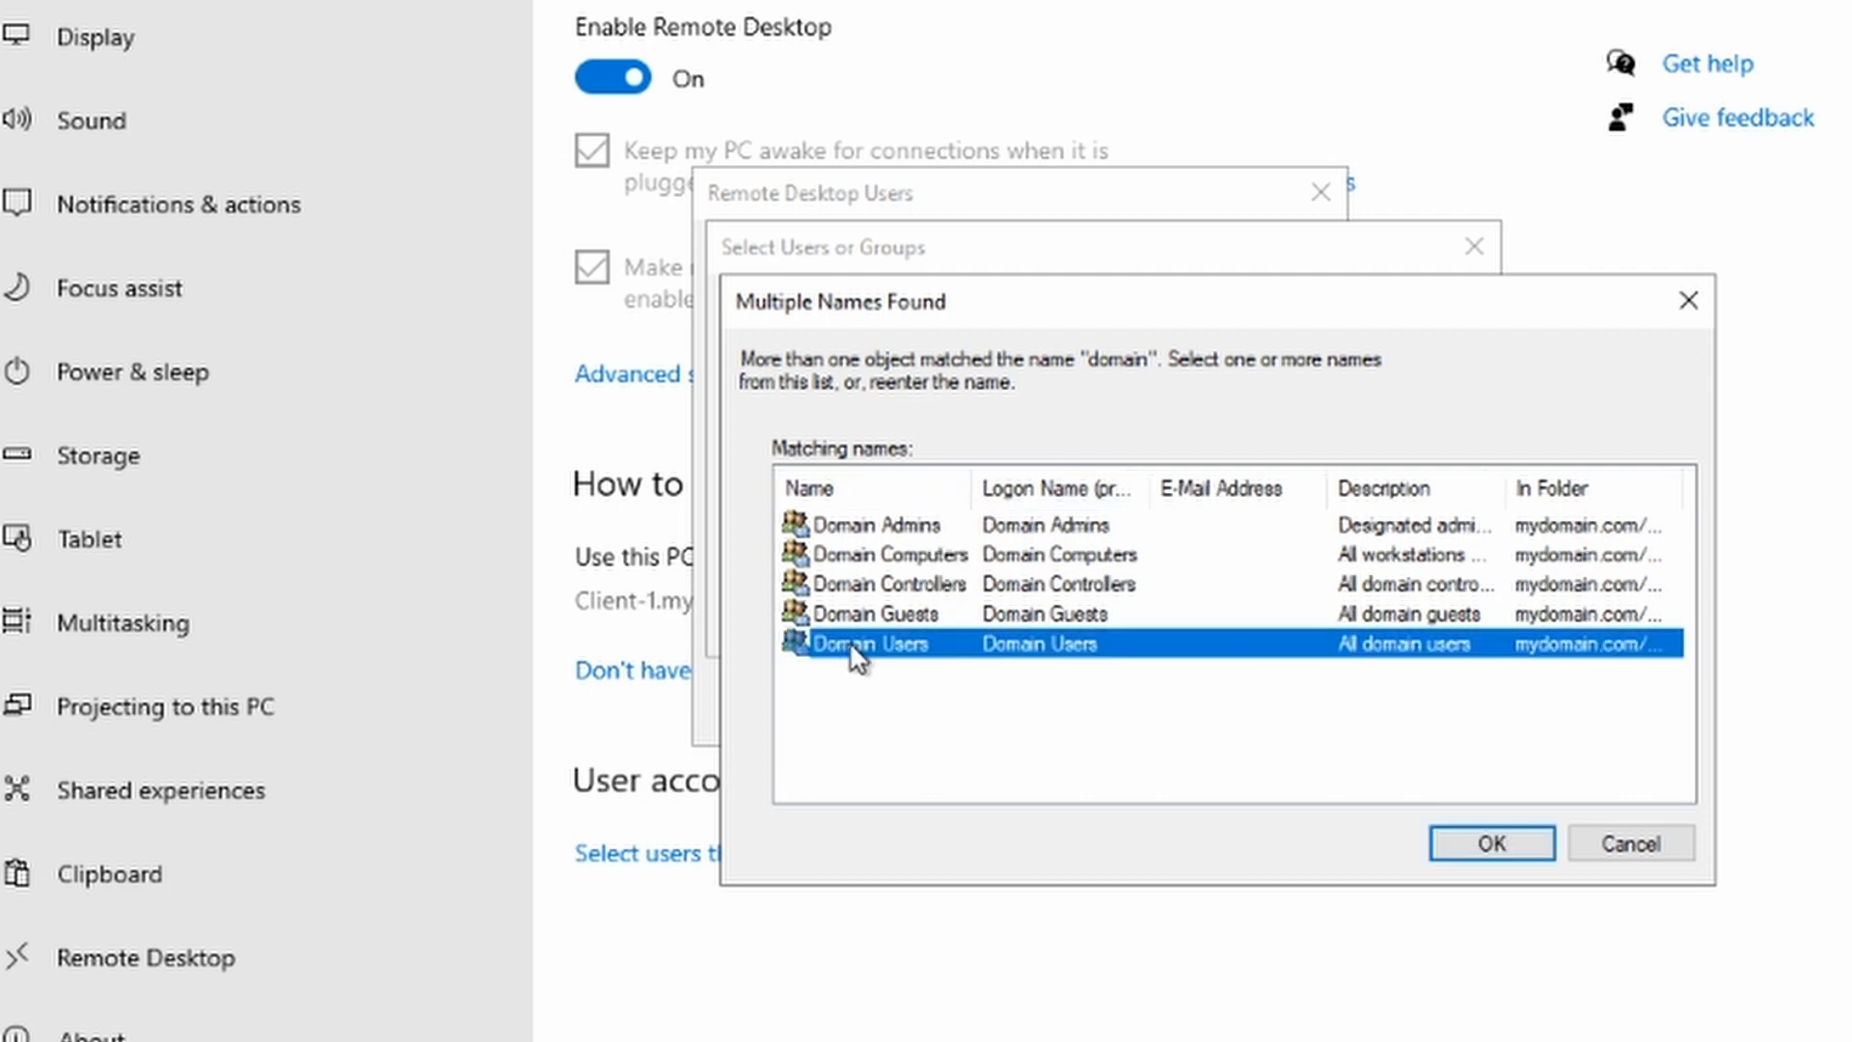
left_click(1456, 841)
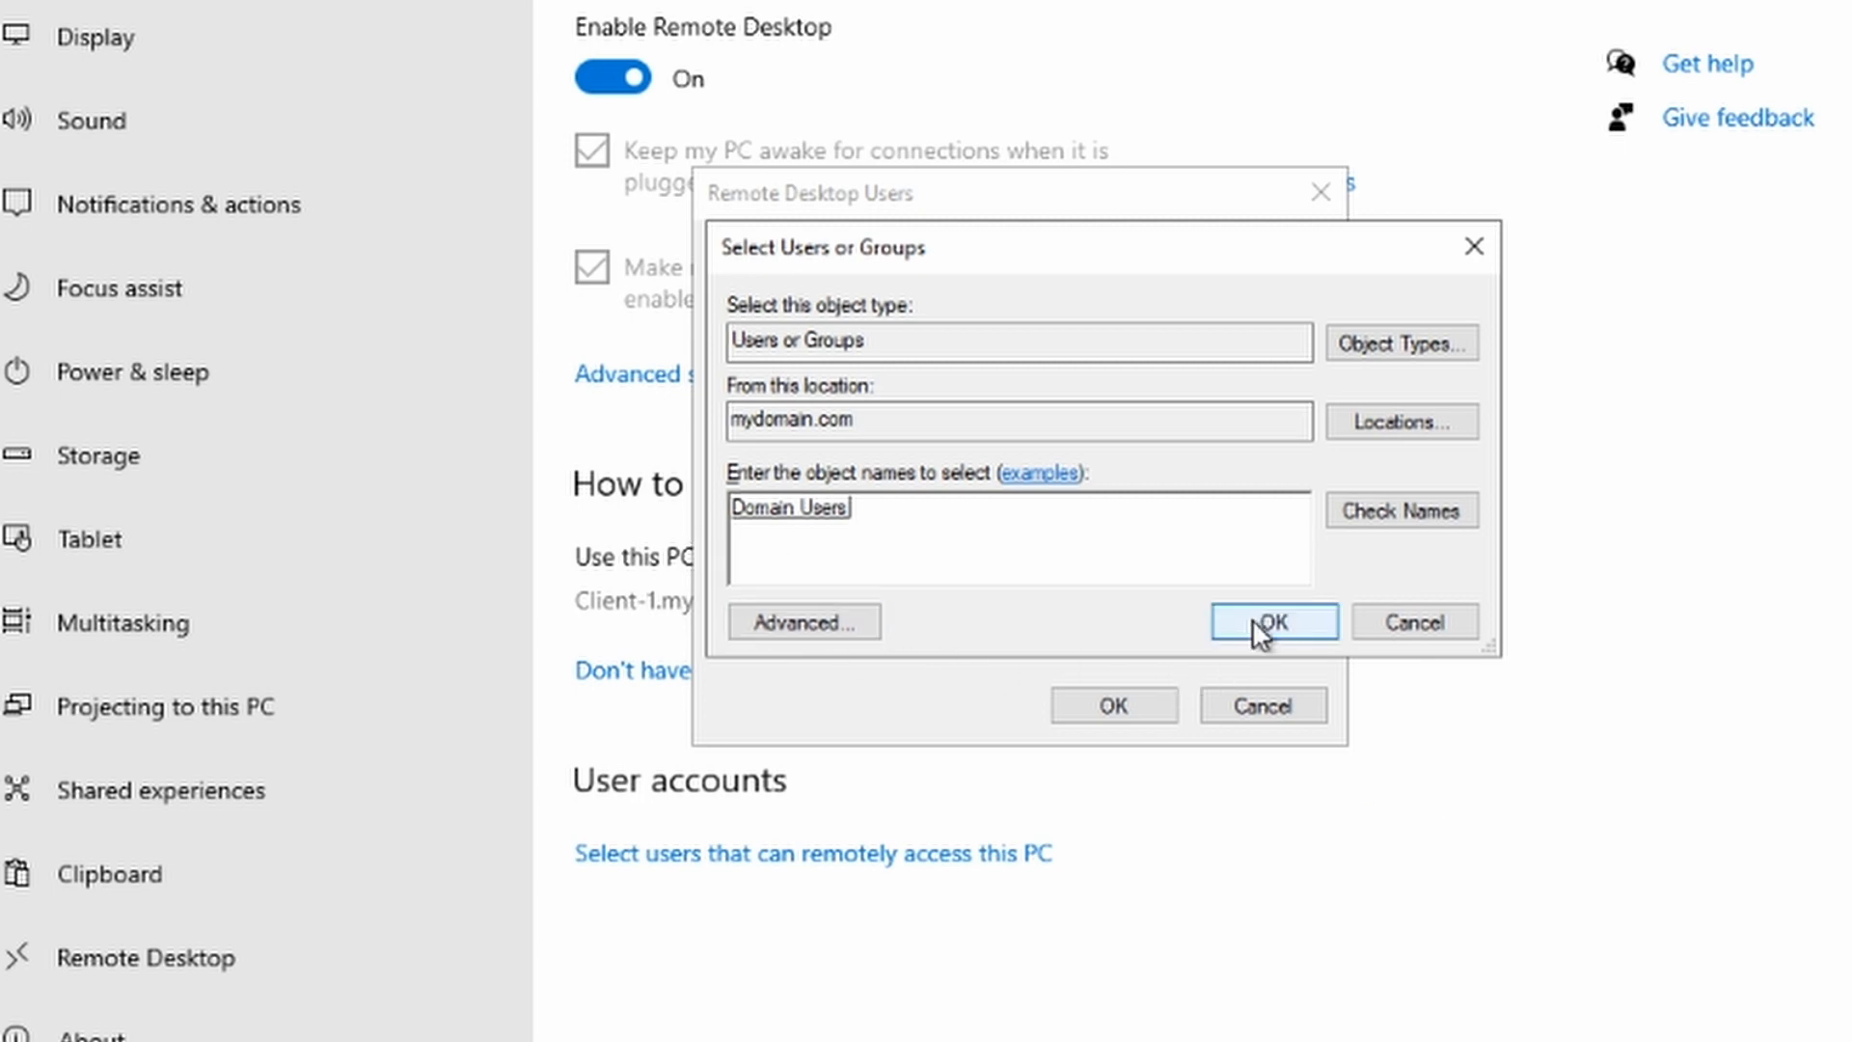
left_click(1254, 626)
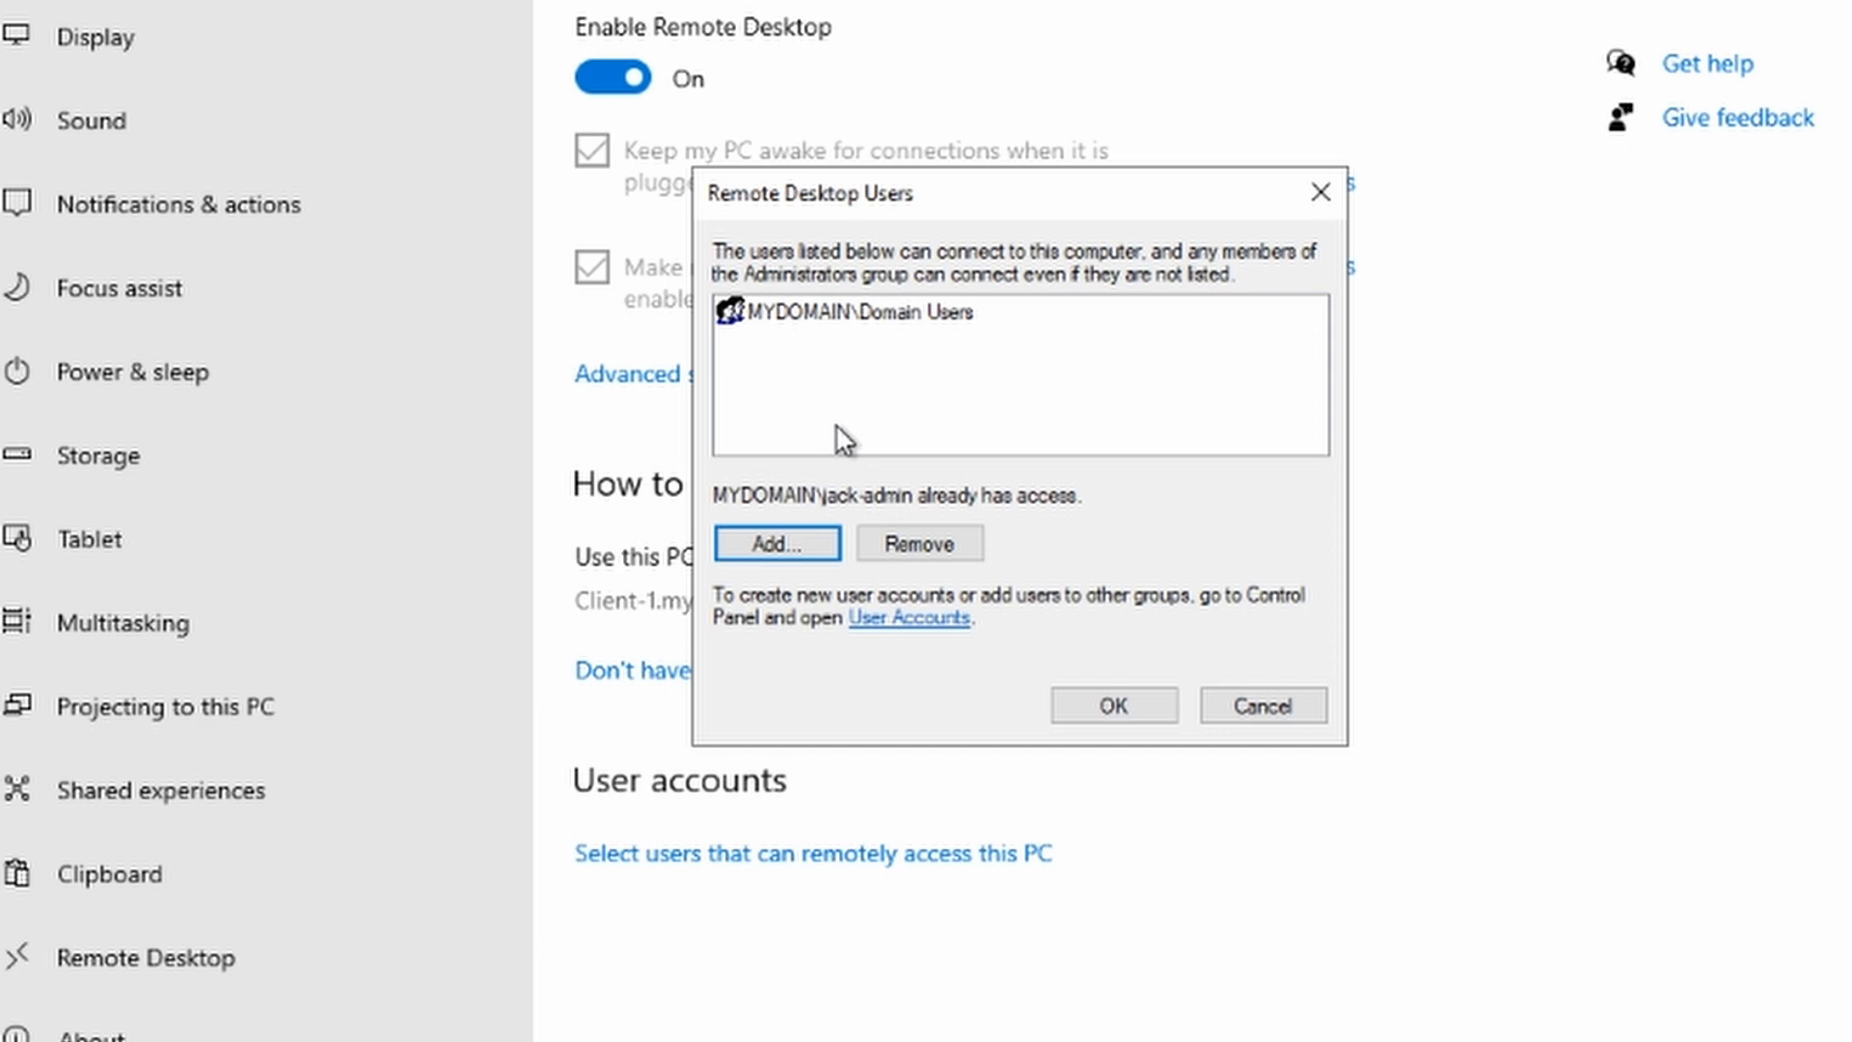
Step: Save the remote users list, close Settings, and disconnect from Client-1
left_click(1114, 706)
left_click(1302, 113)
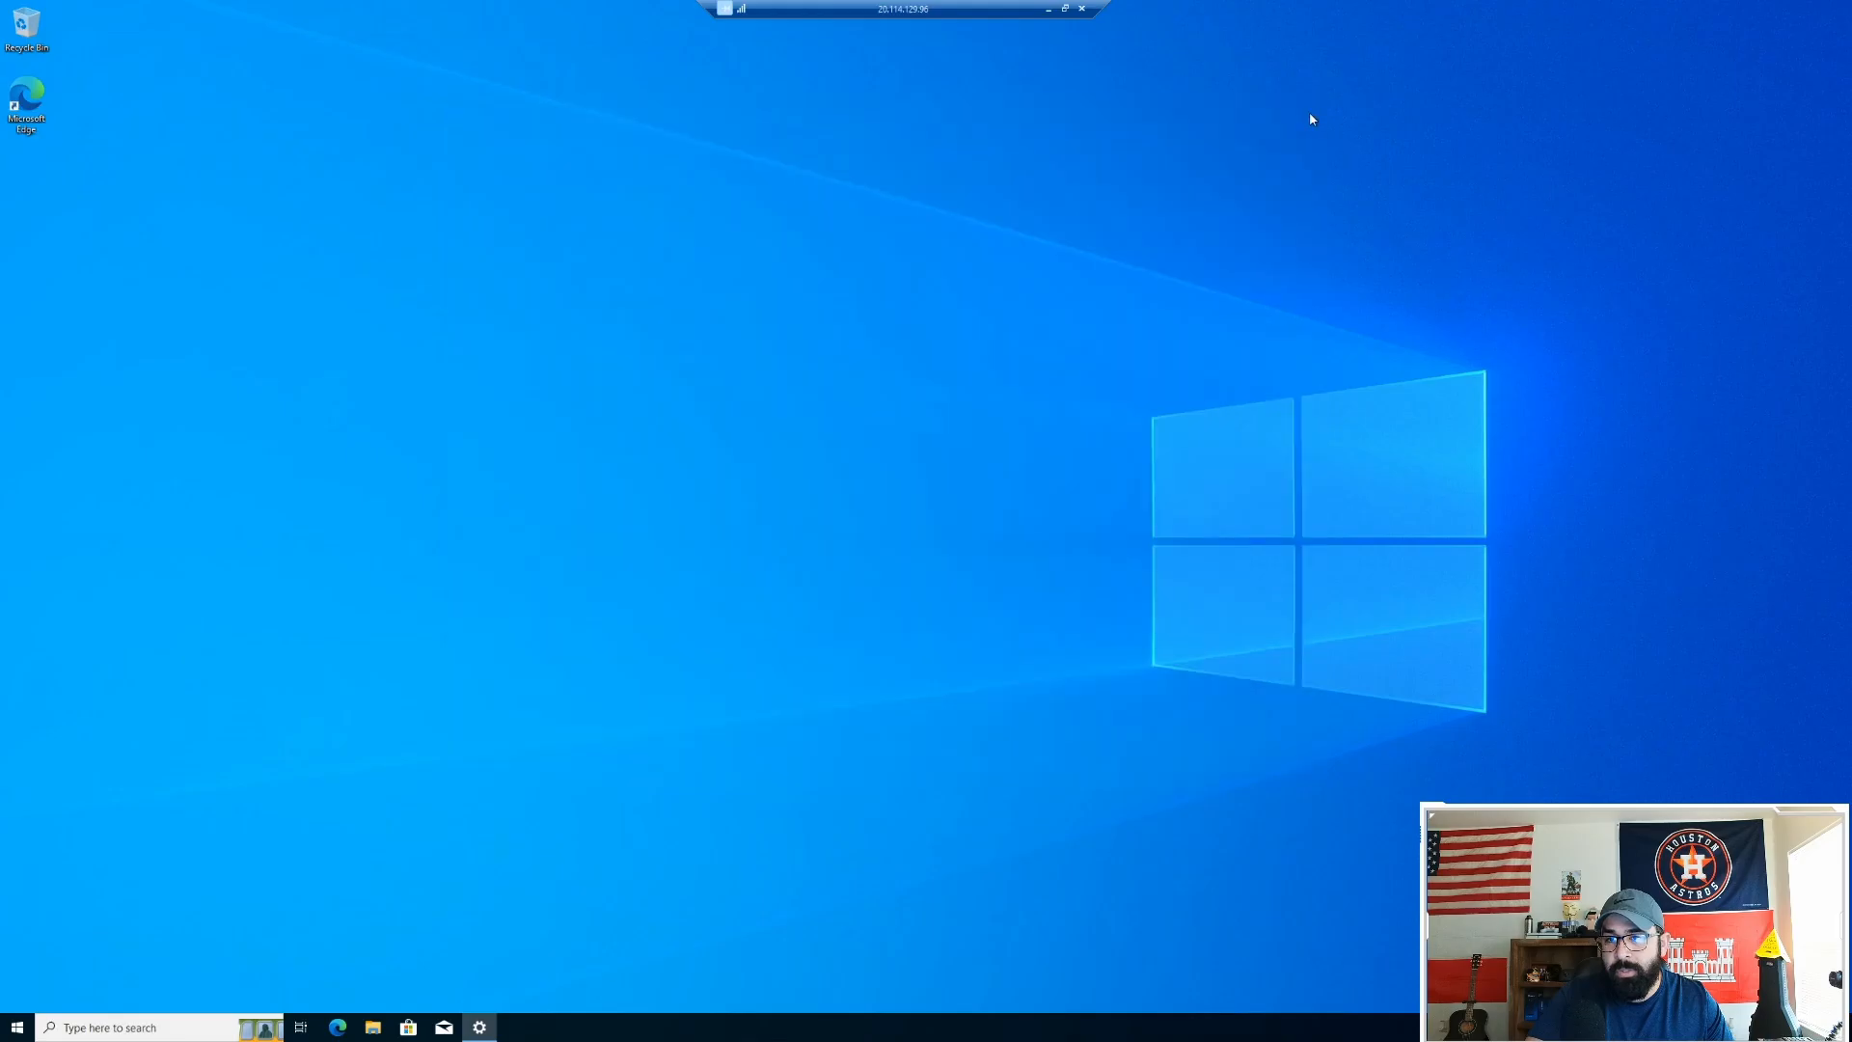
left_click(1081, 9)
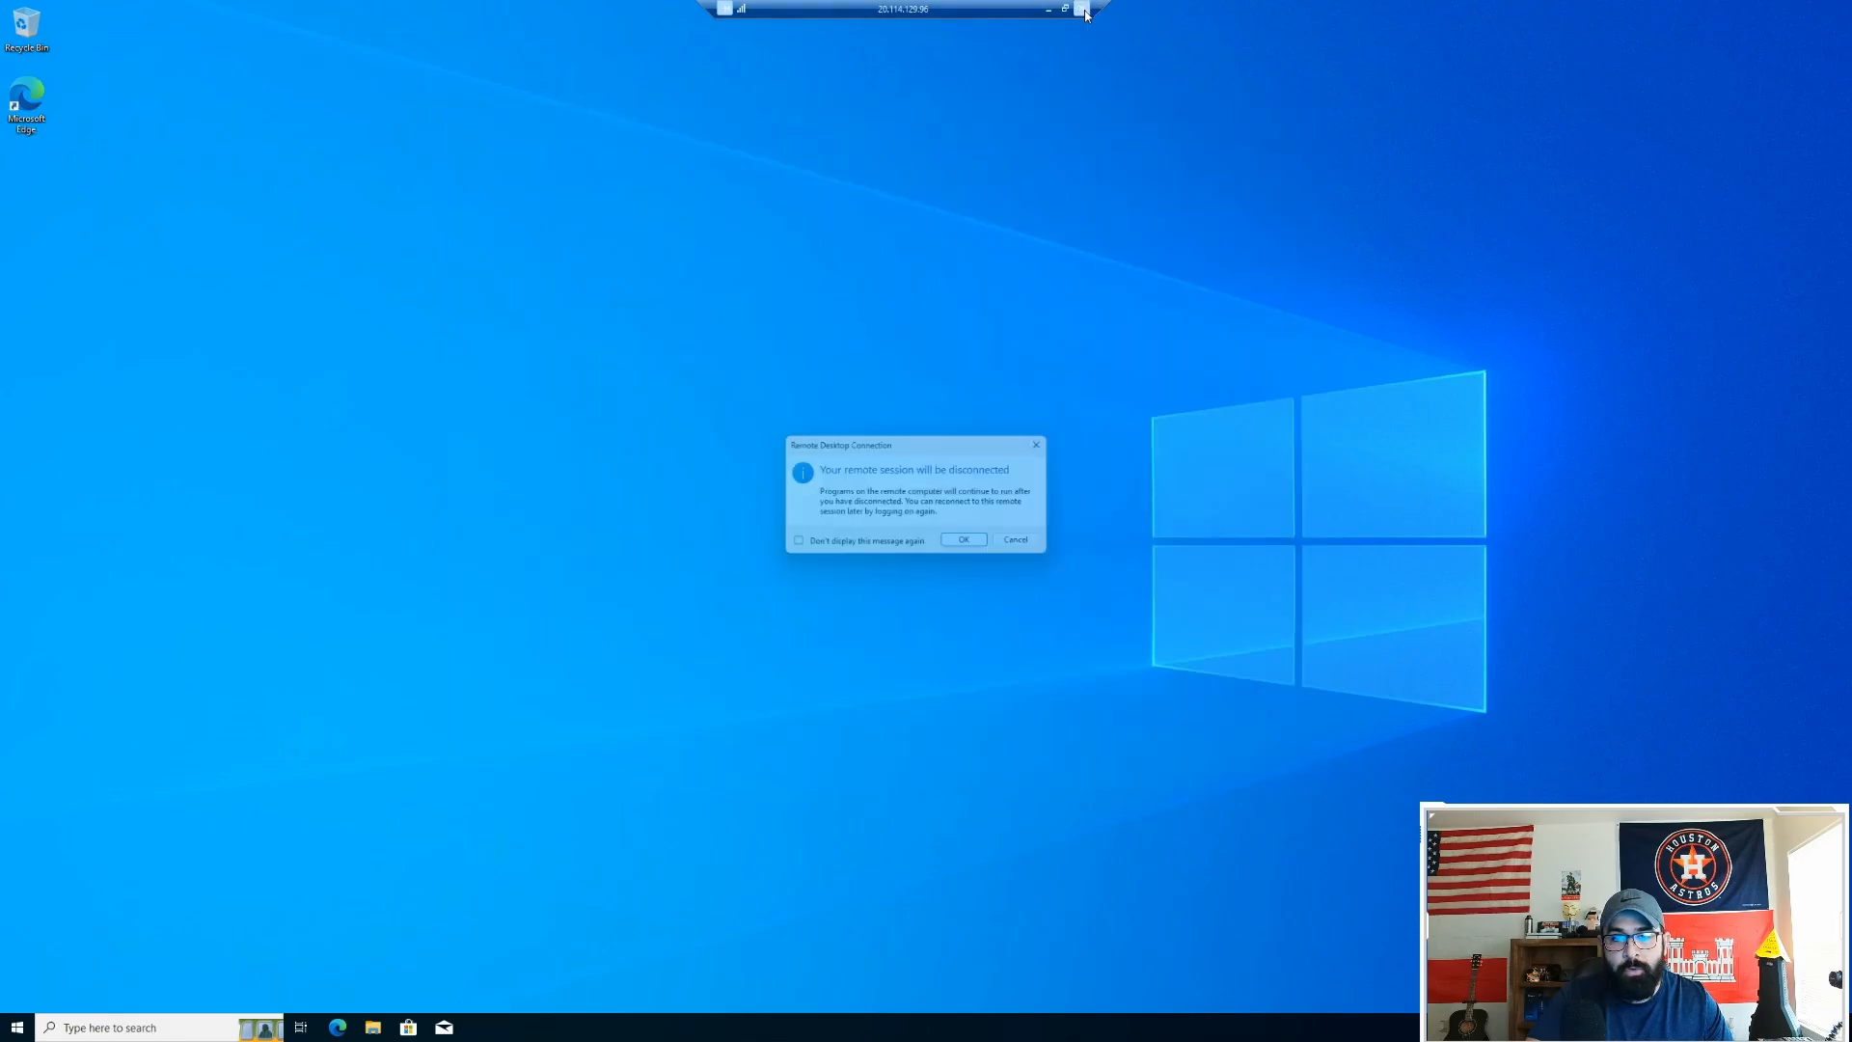
left_click(973, 546)
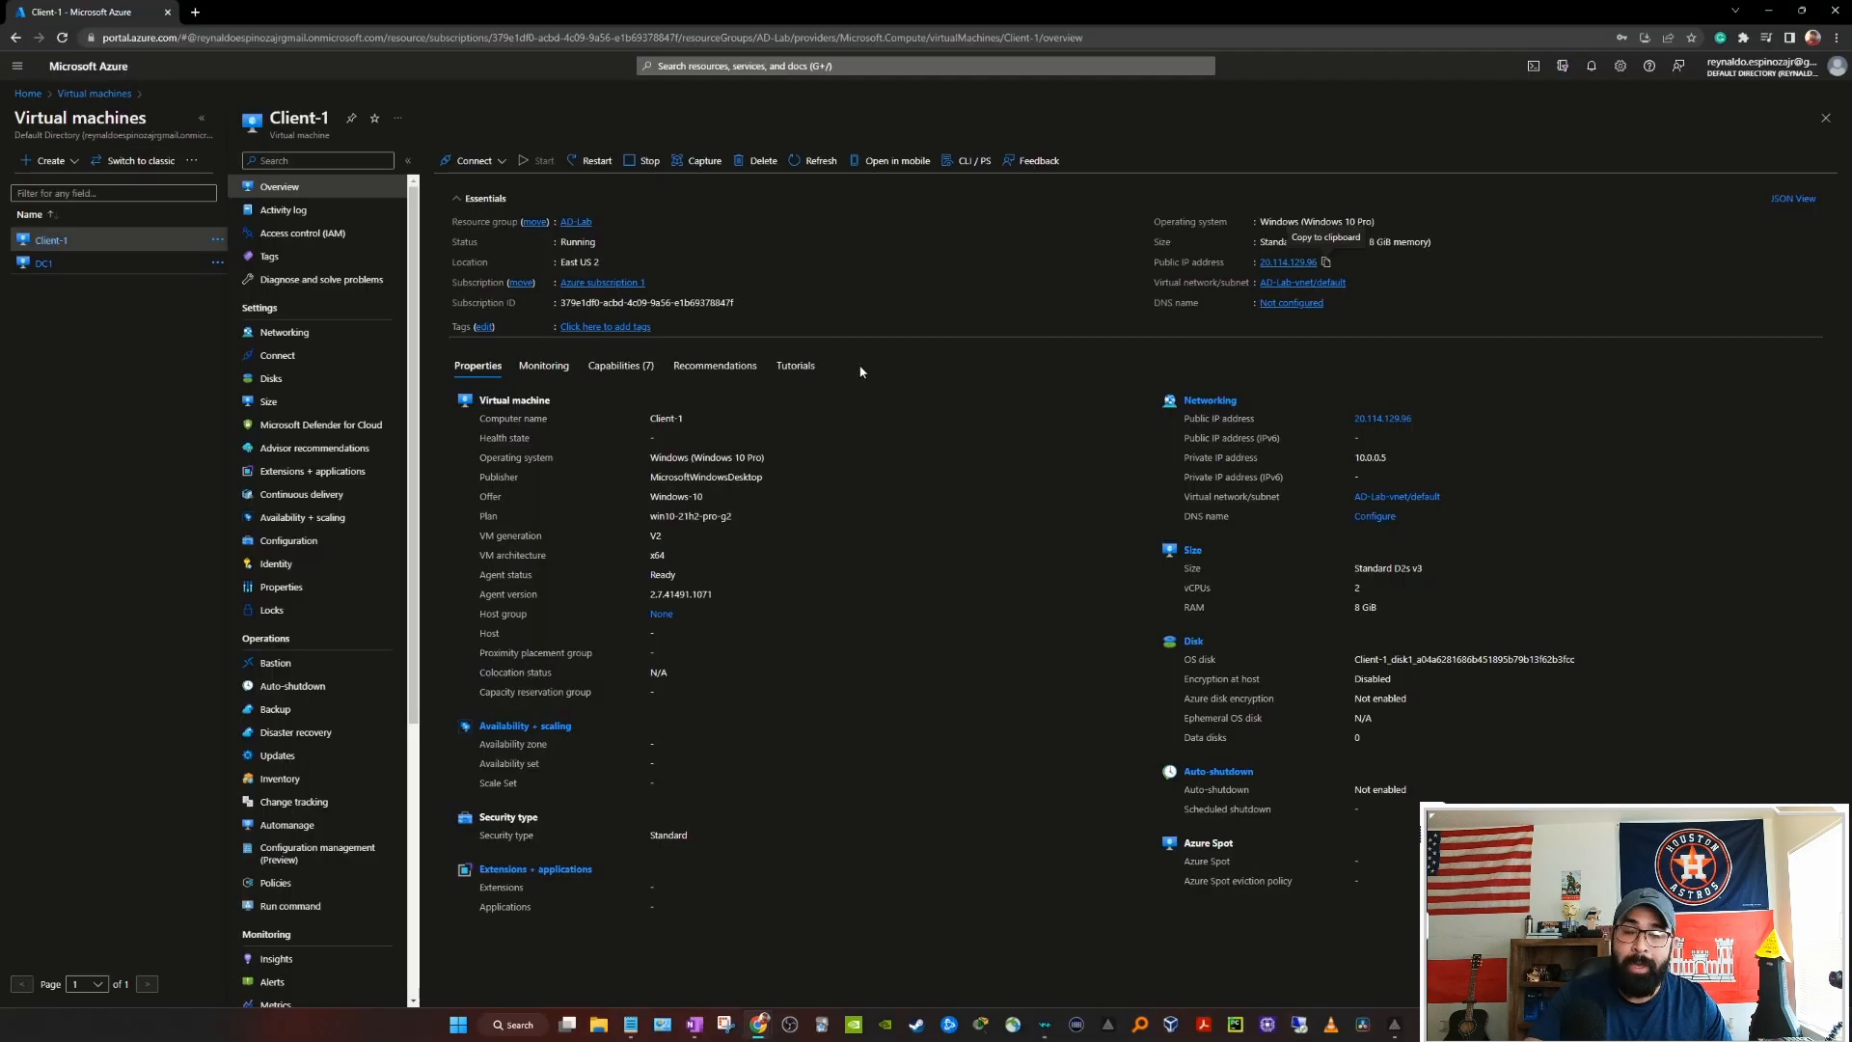
Step: Remote into DC1 at its copied public IP as the admin, accepting the certificate
left_click(45, 267)
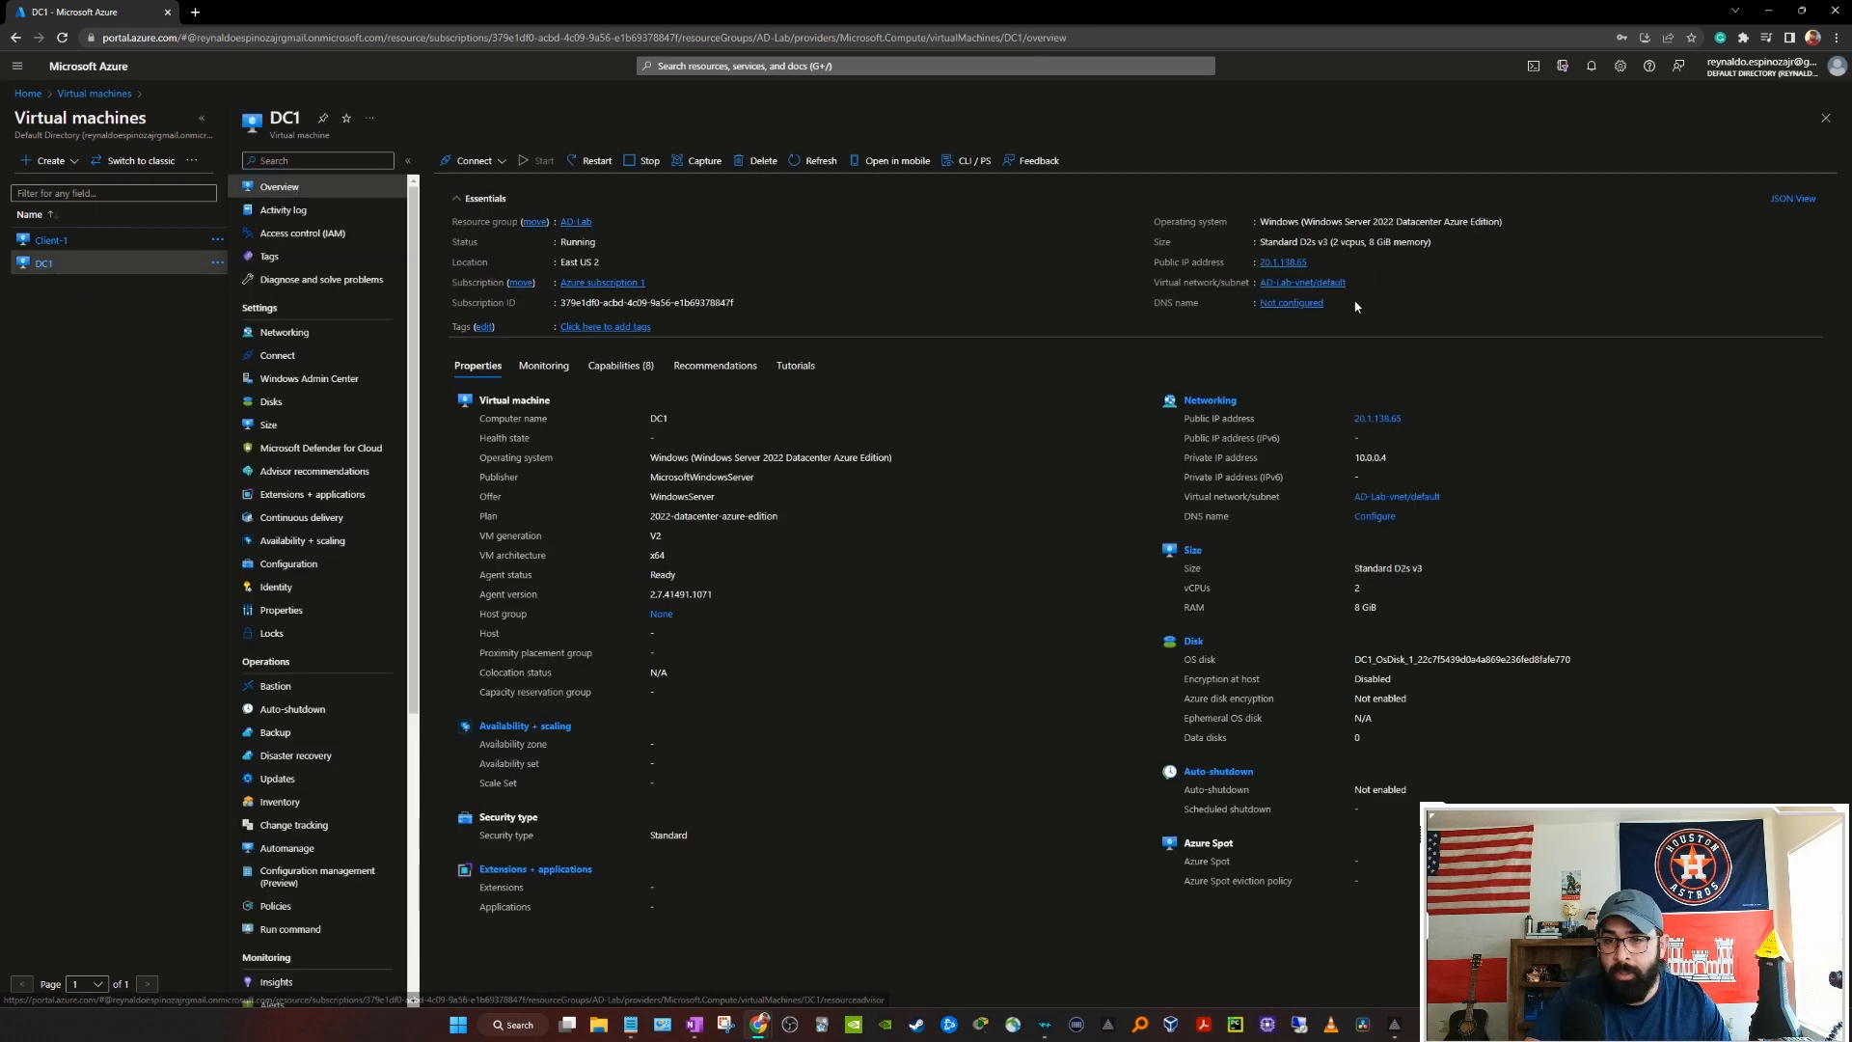
left_click(1315, 262)
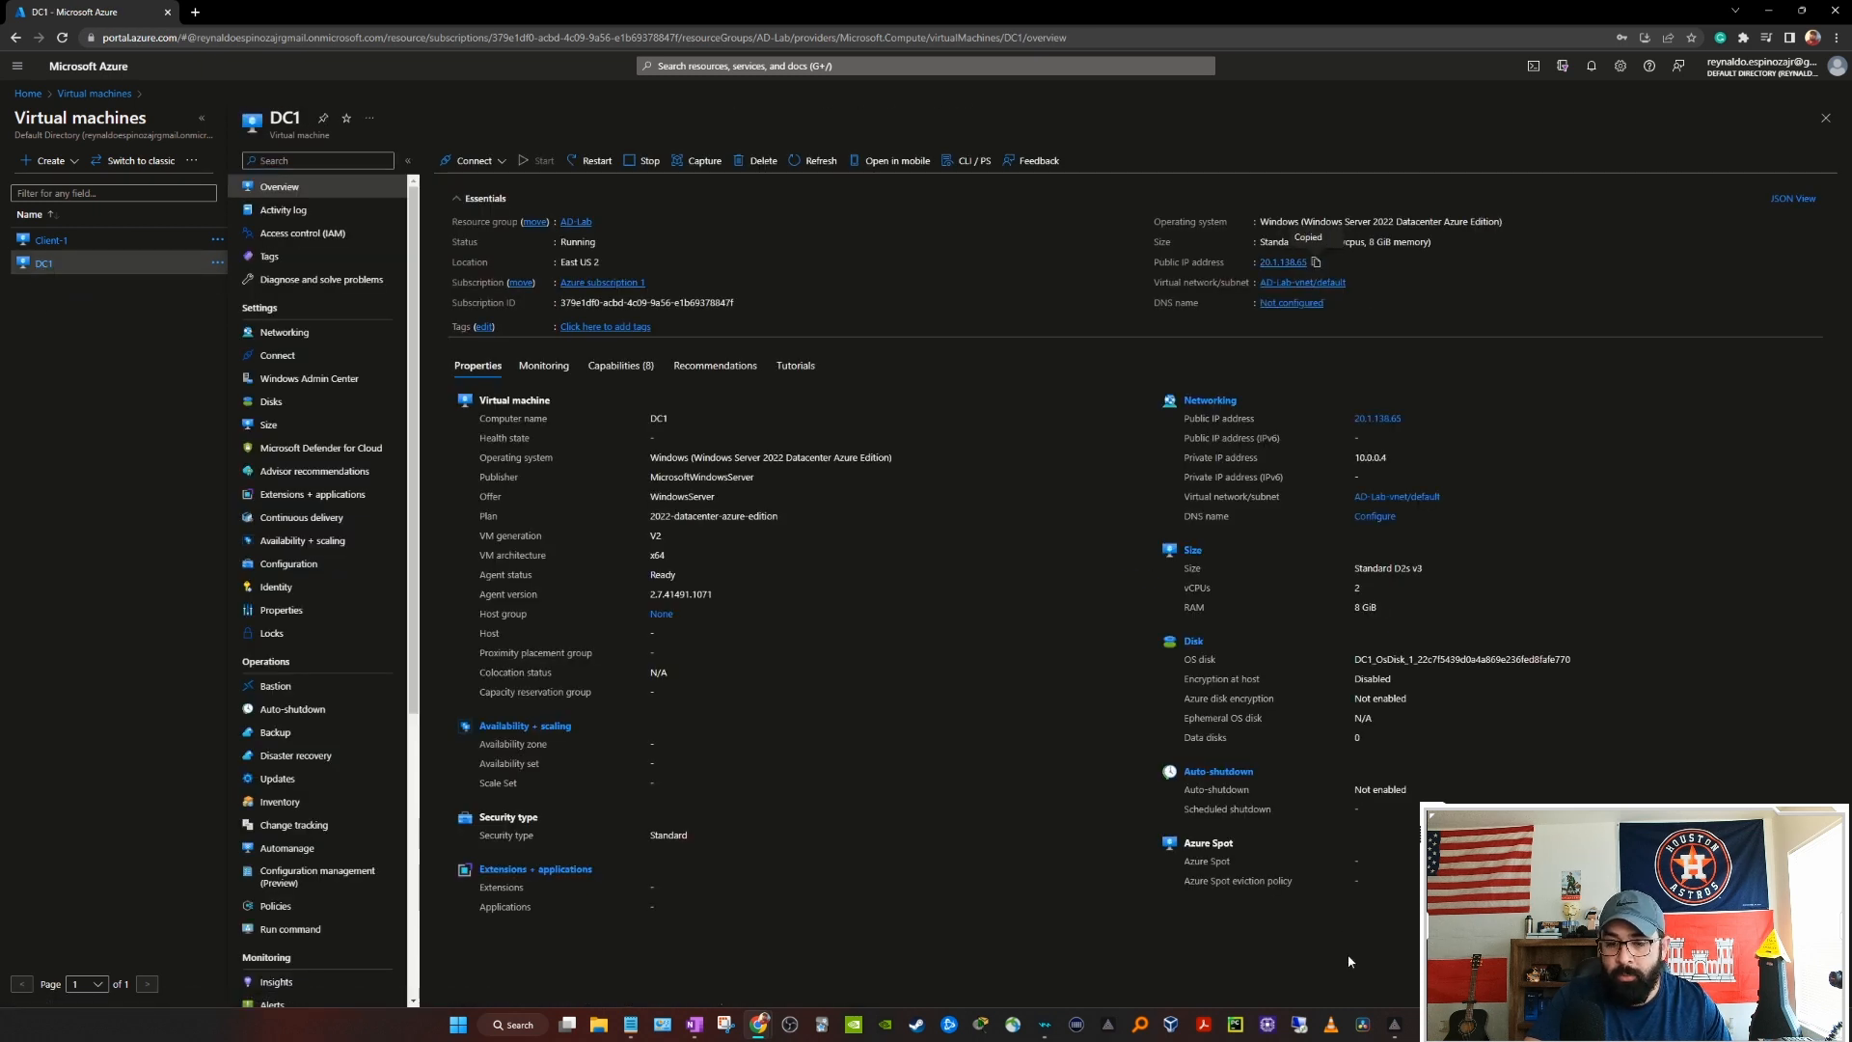
left_click(1302, 1024)
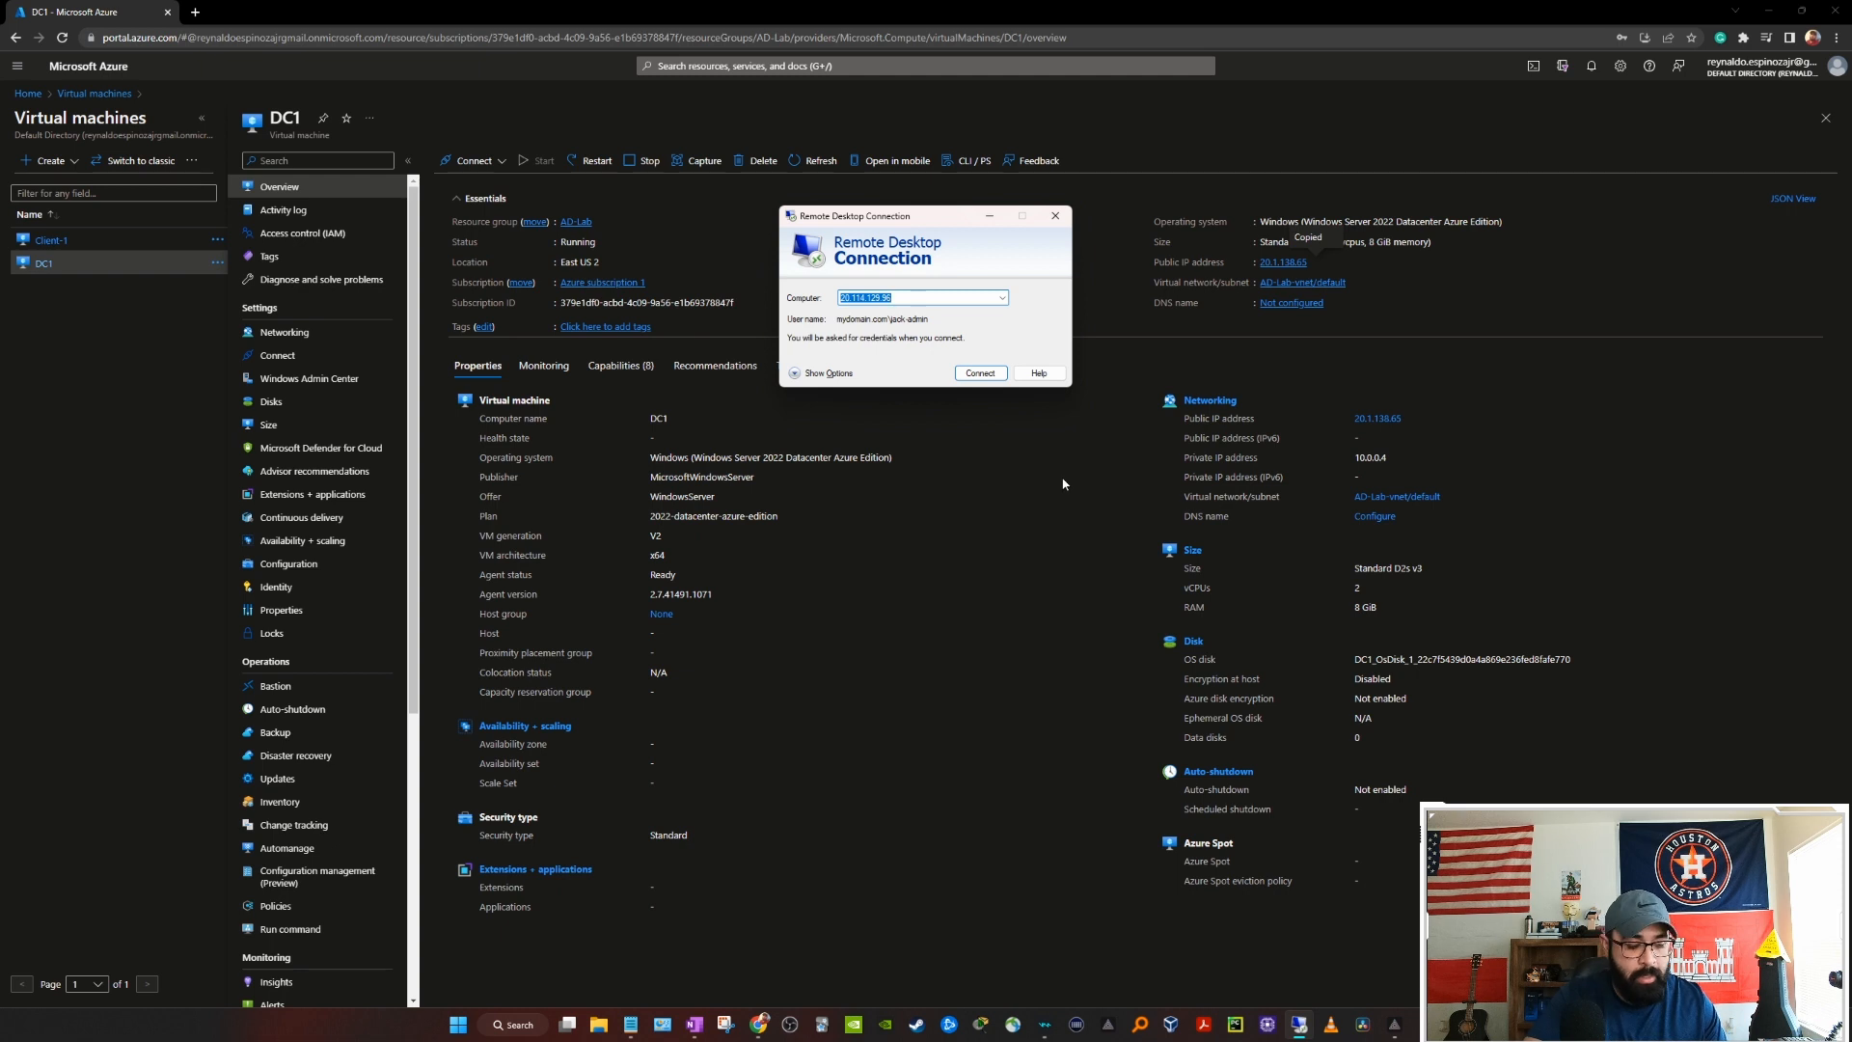
key("ctrl+v")
key("Return")
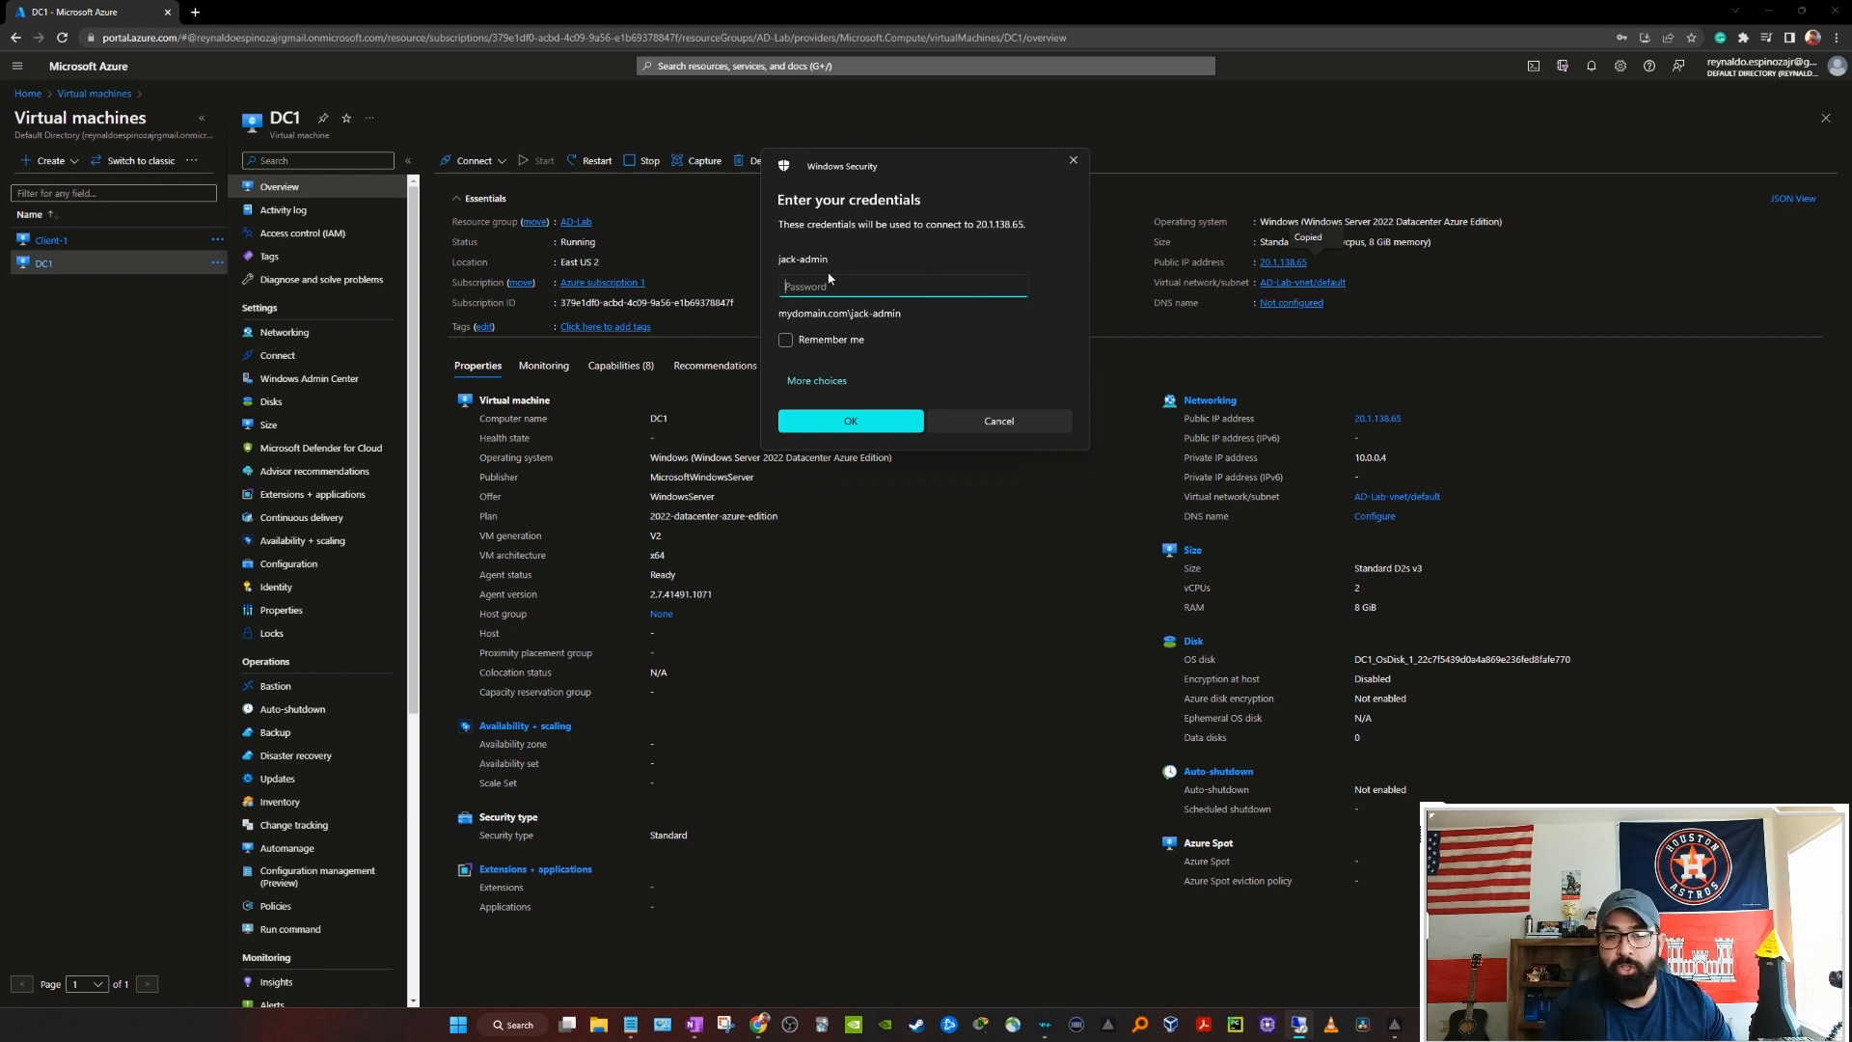
type("*******")
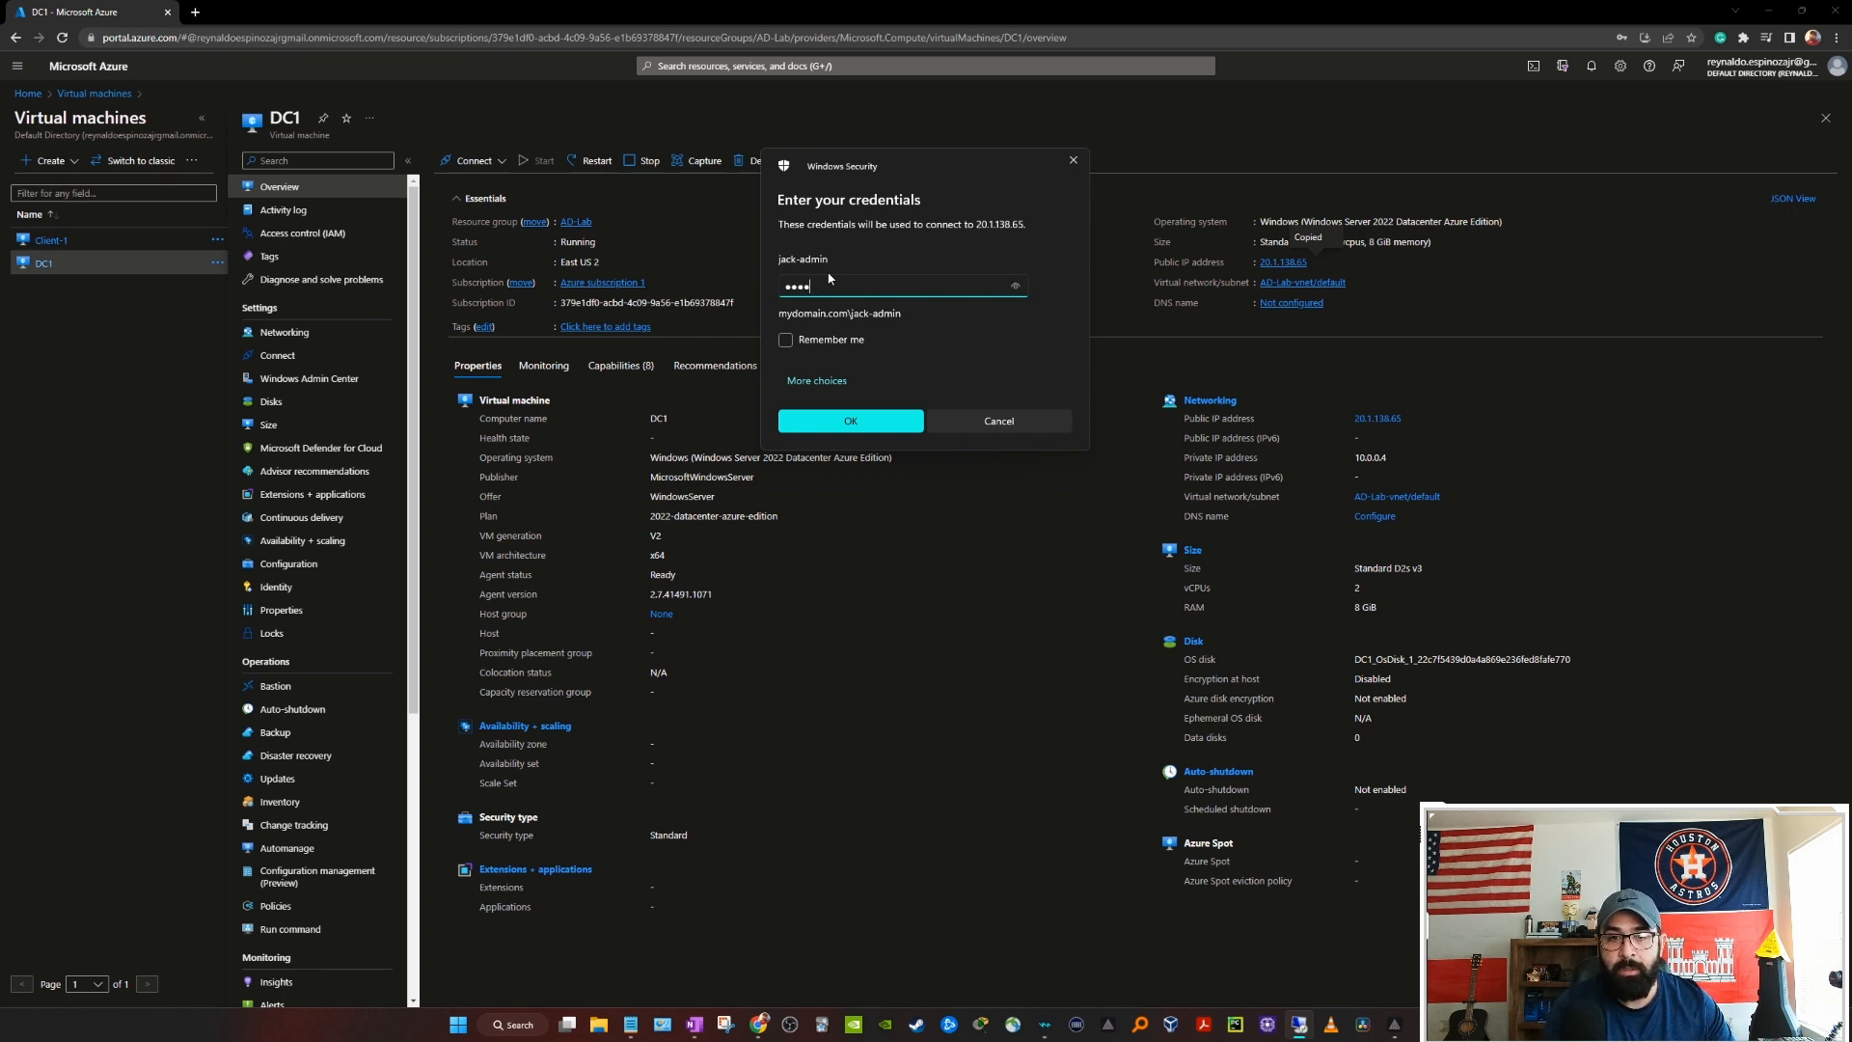
key("Return")
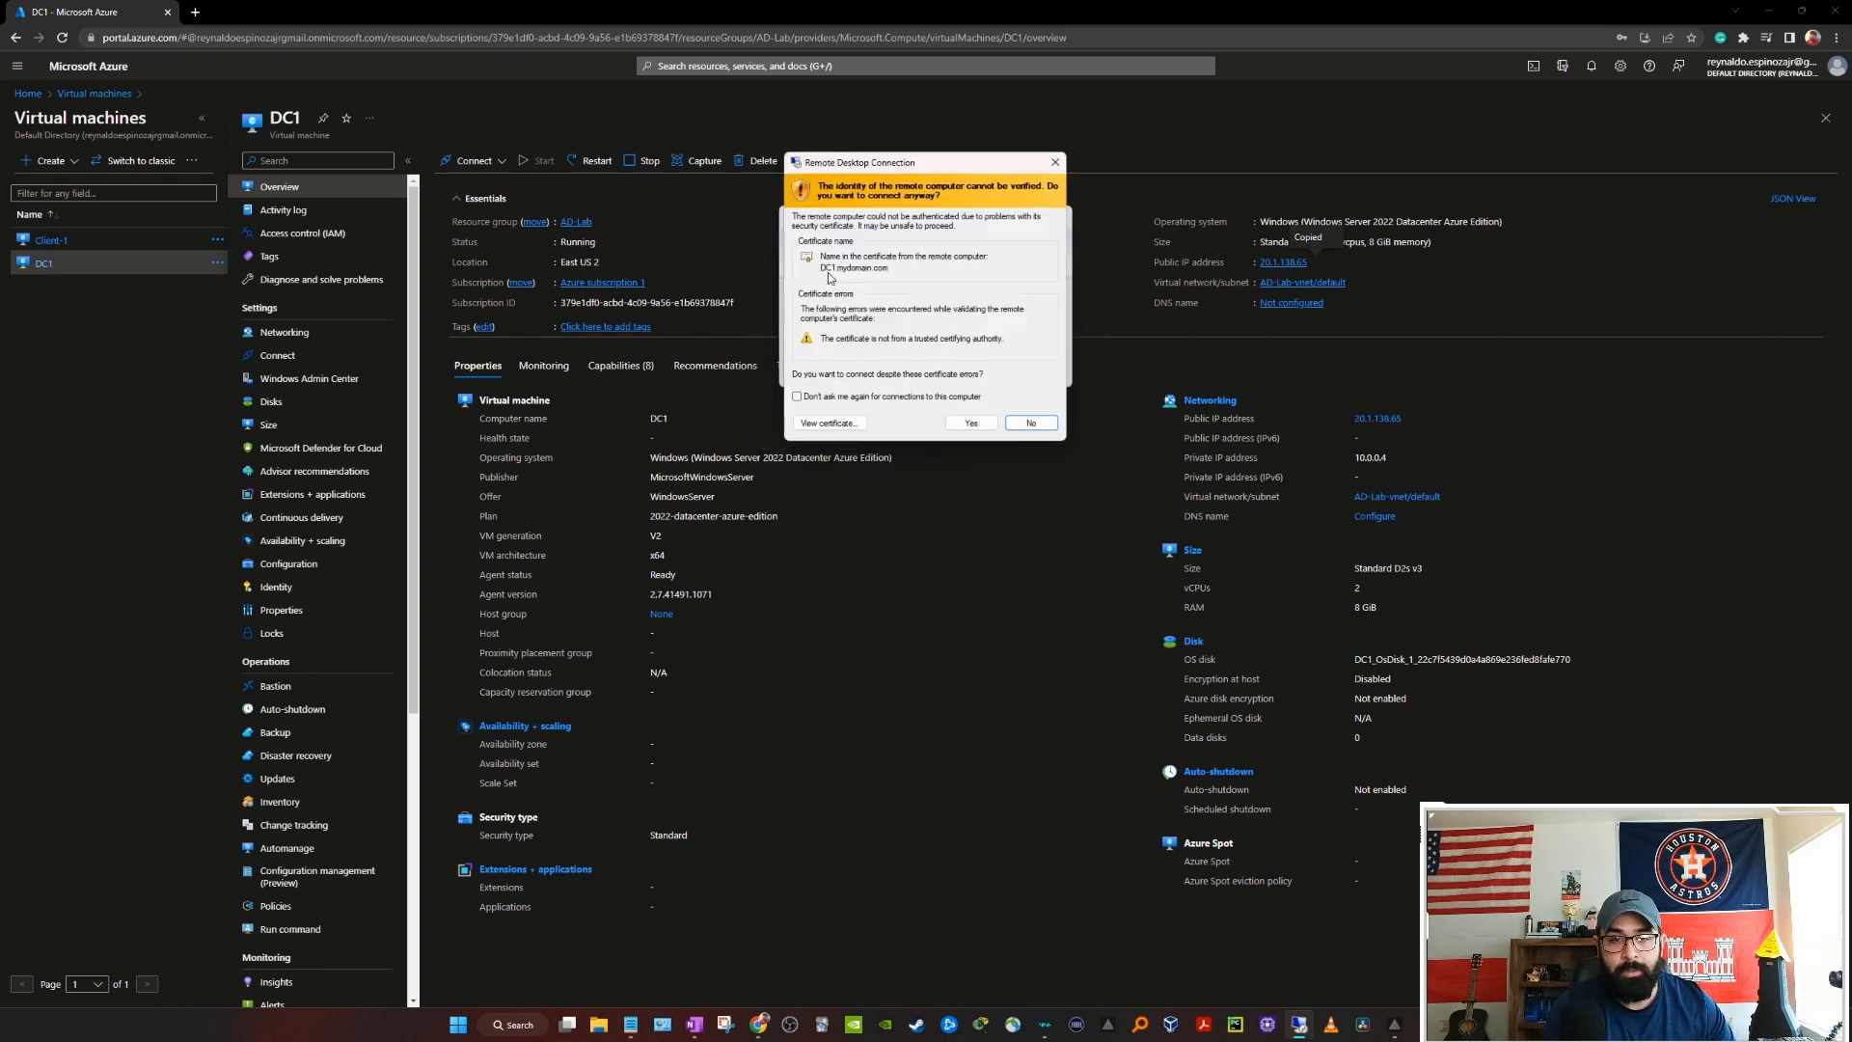
left_click(971, 423)
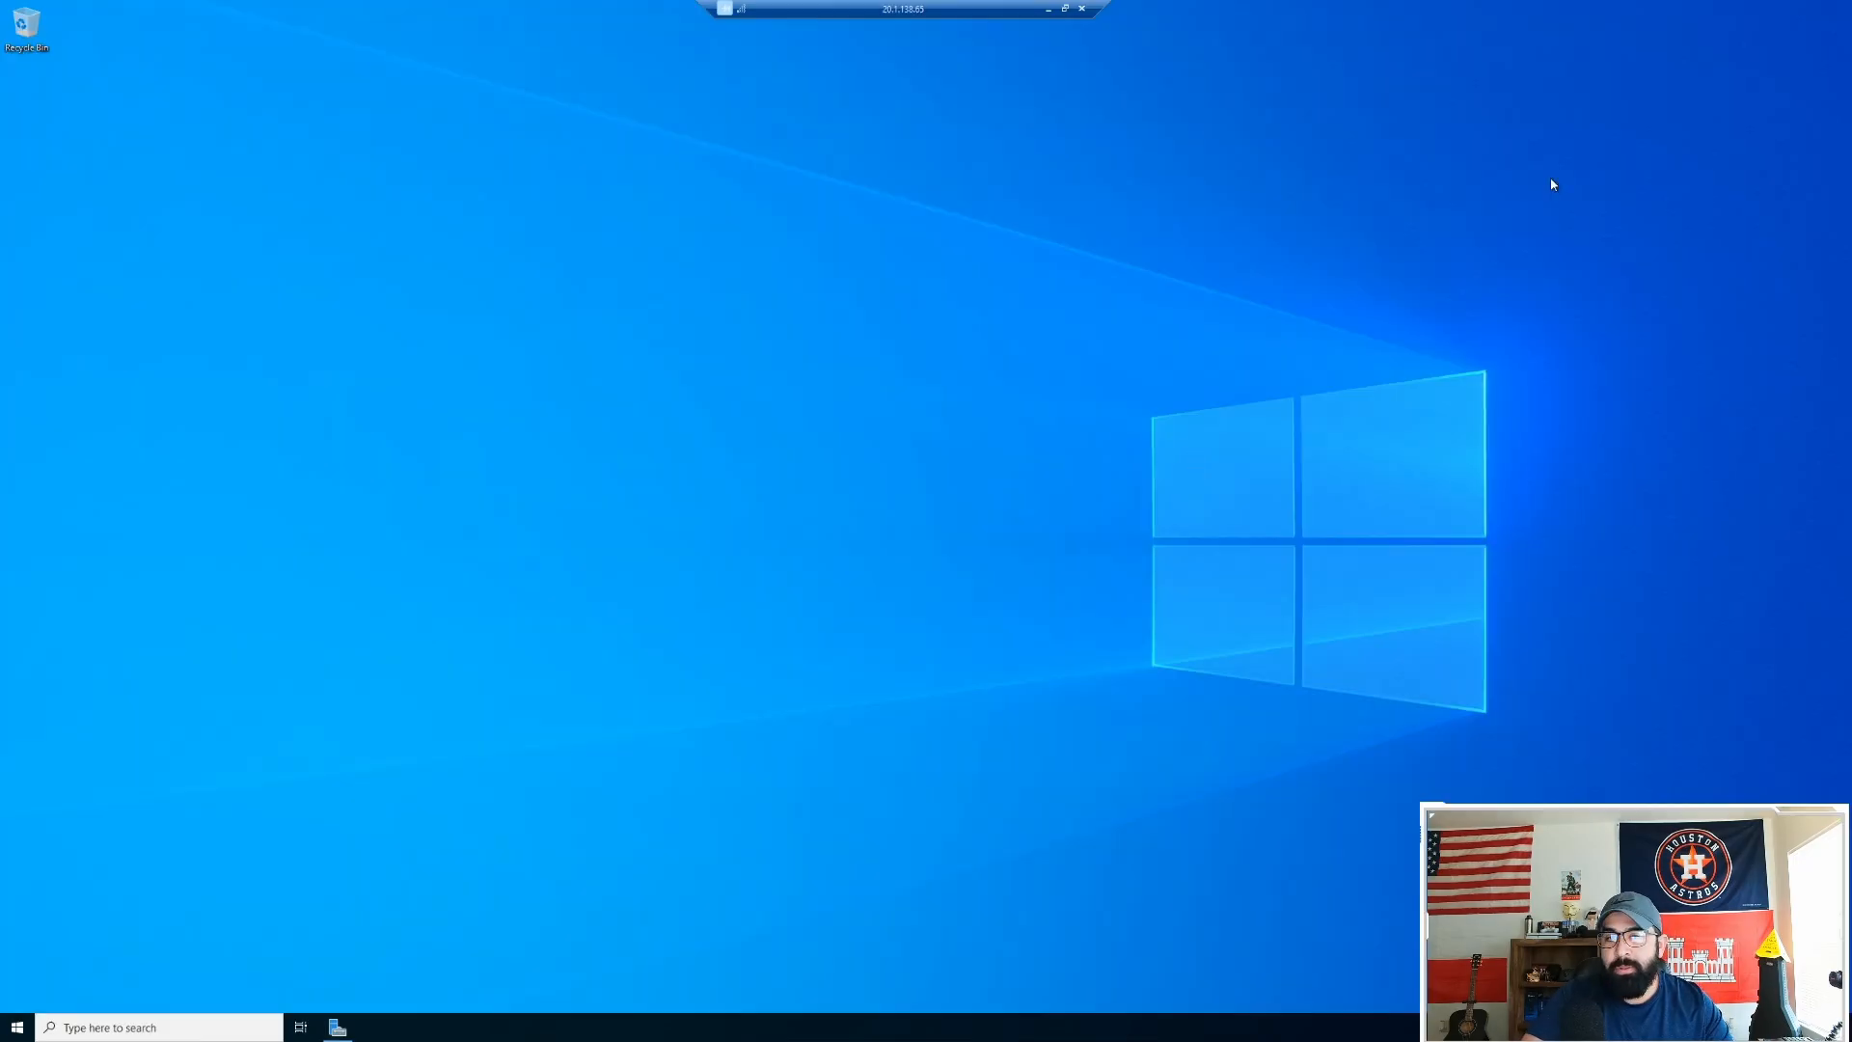
Step: Launch Active Directory Users and Computers from Server Manager's Tools menu
left_click(1768, 8)
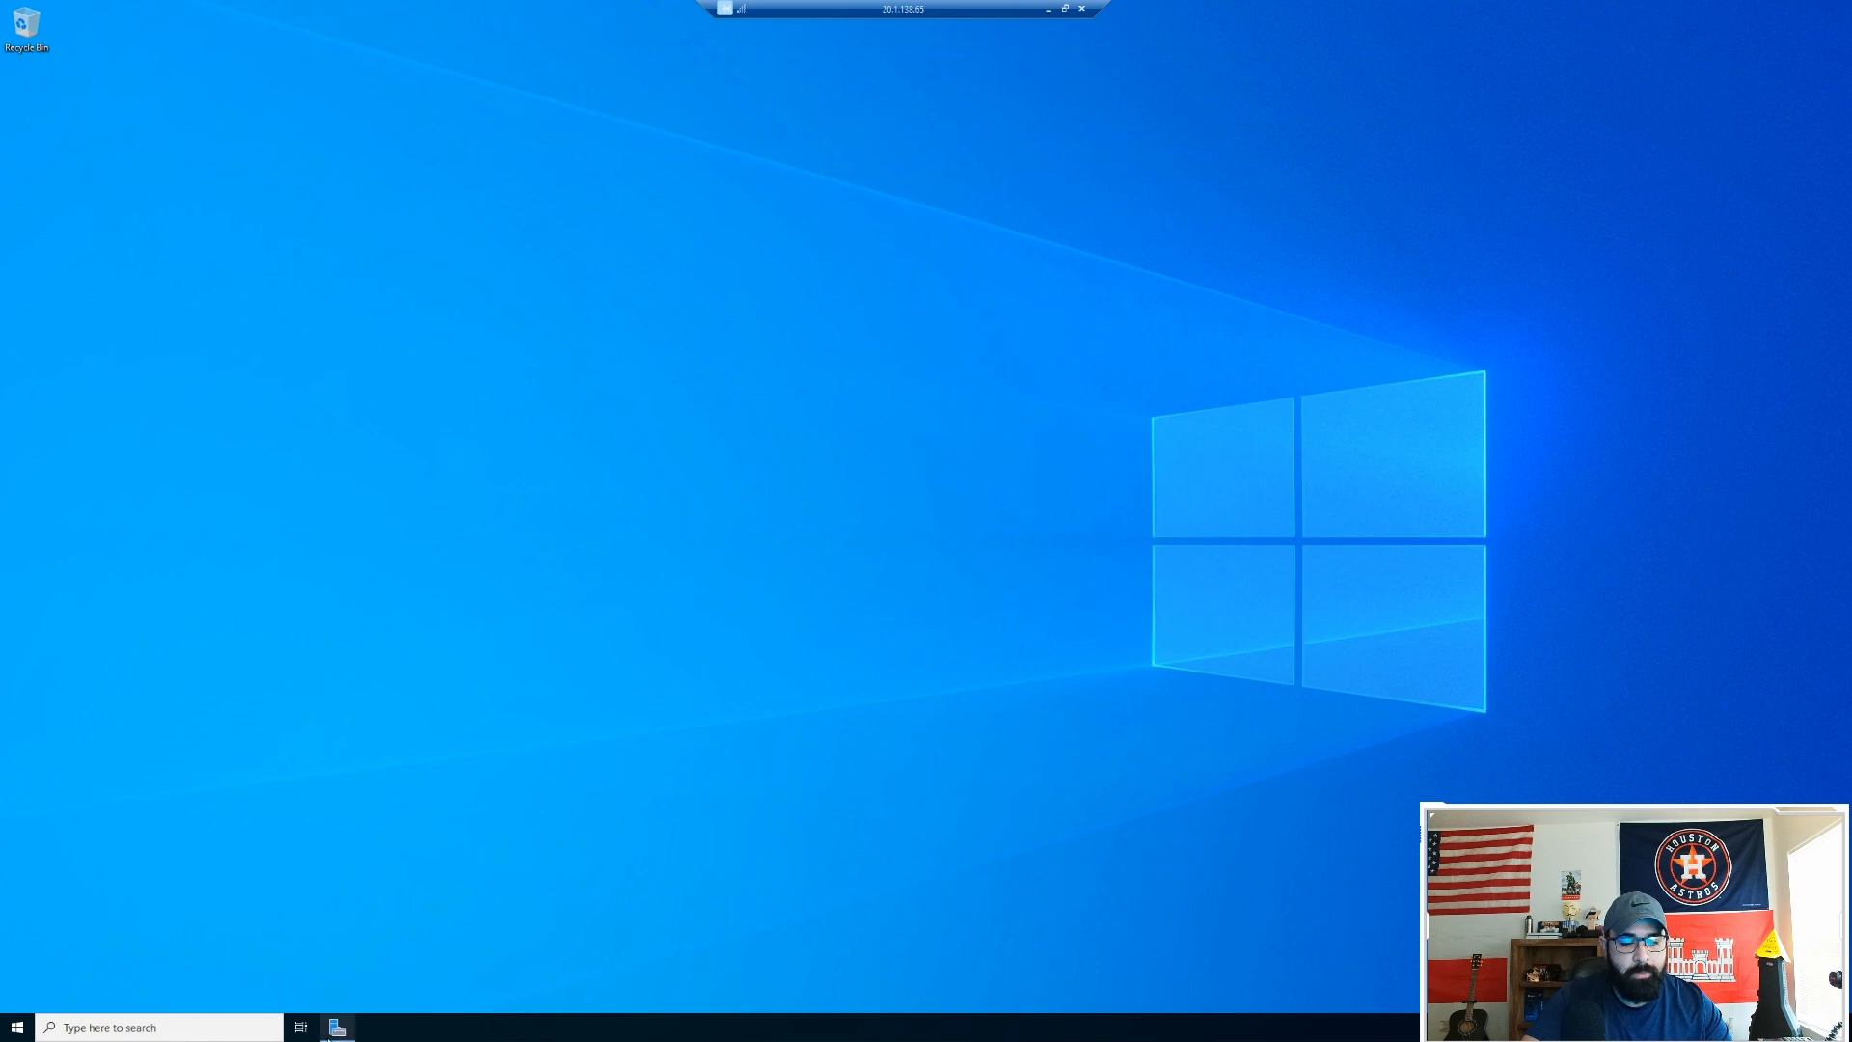
left_click(338, 1028)
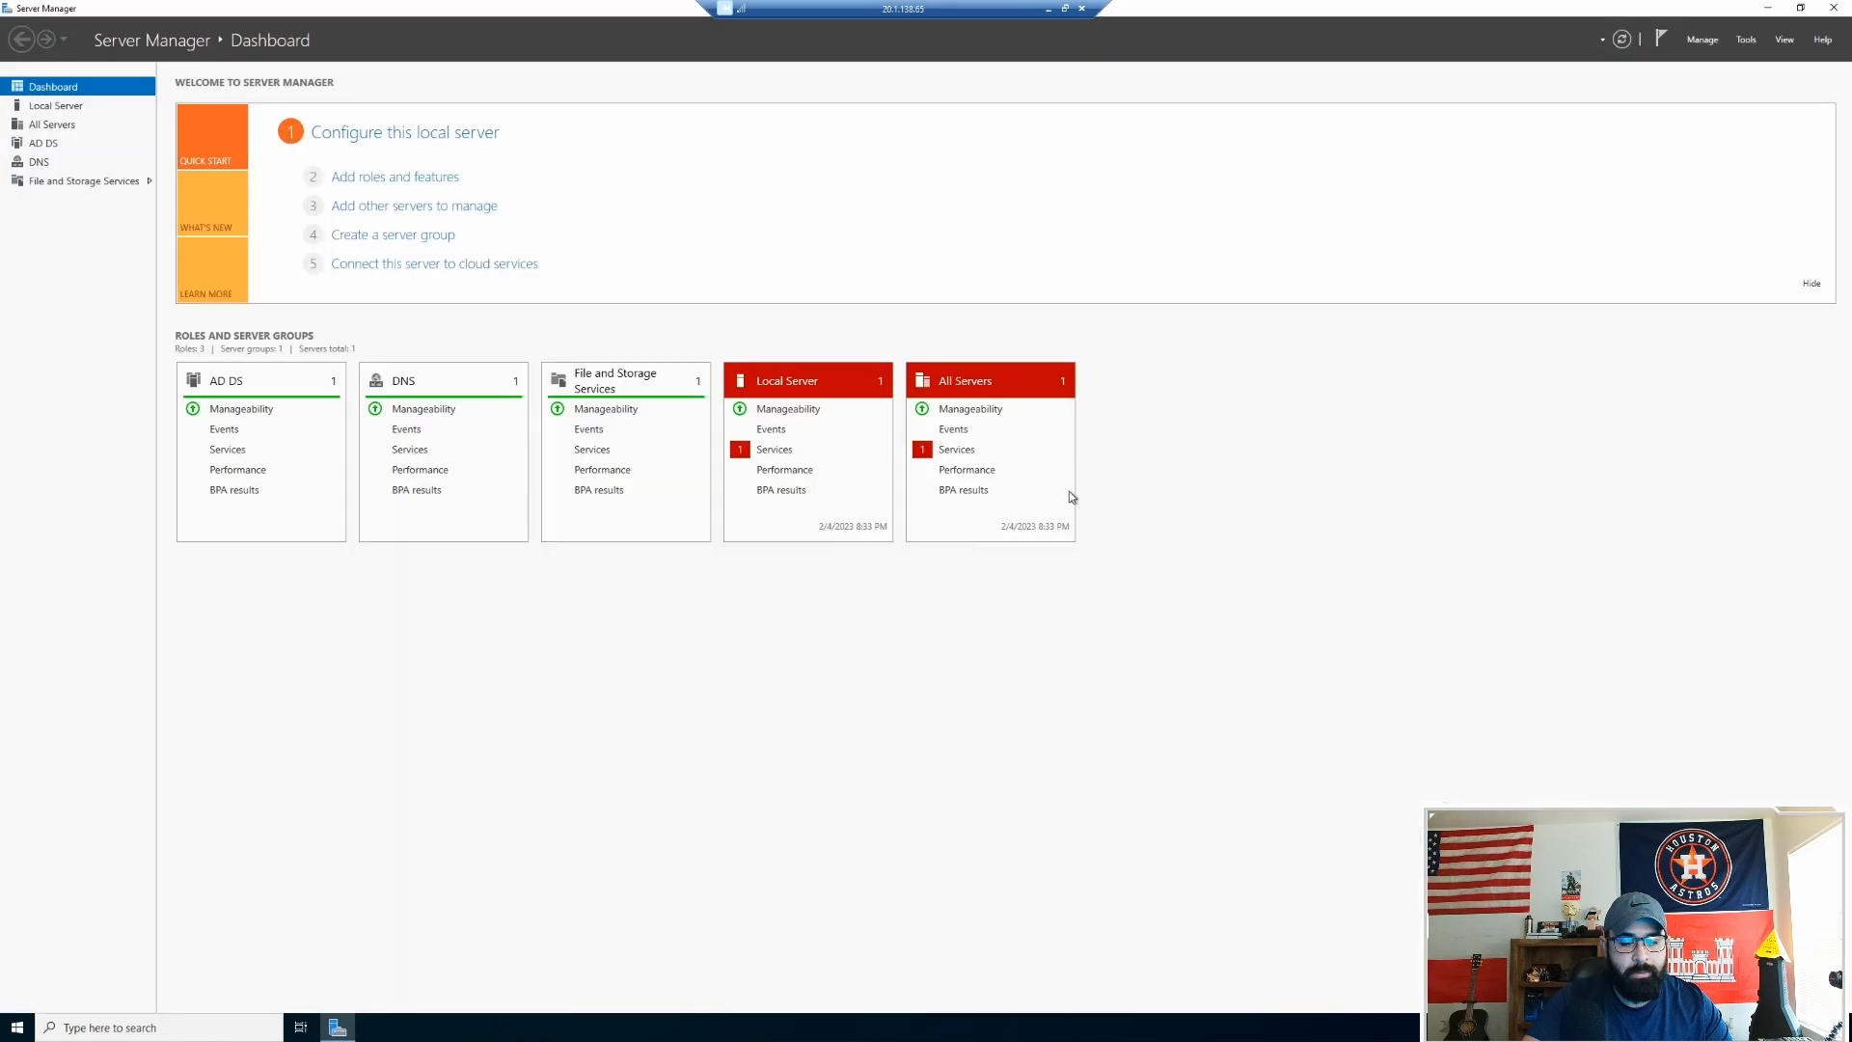
left_click(1744, 44)
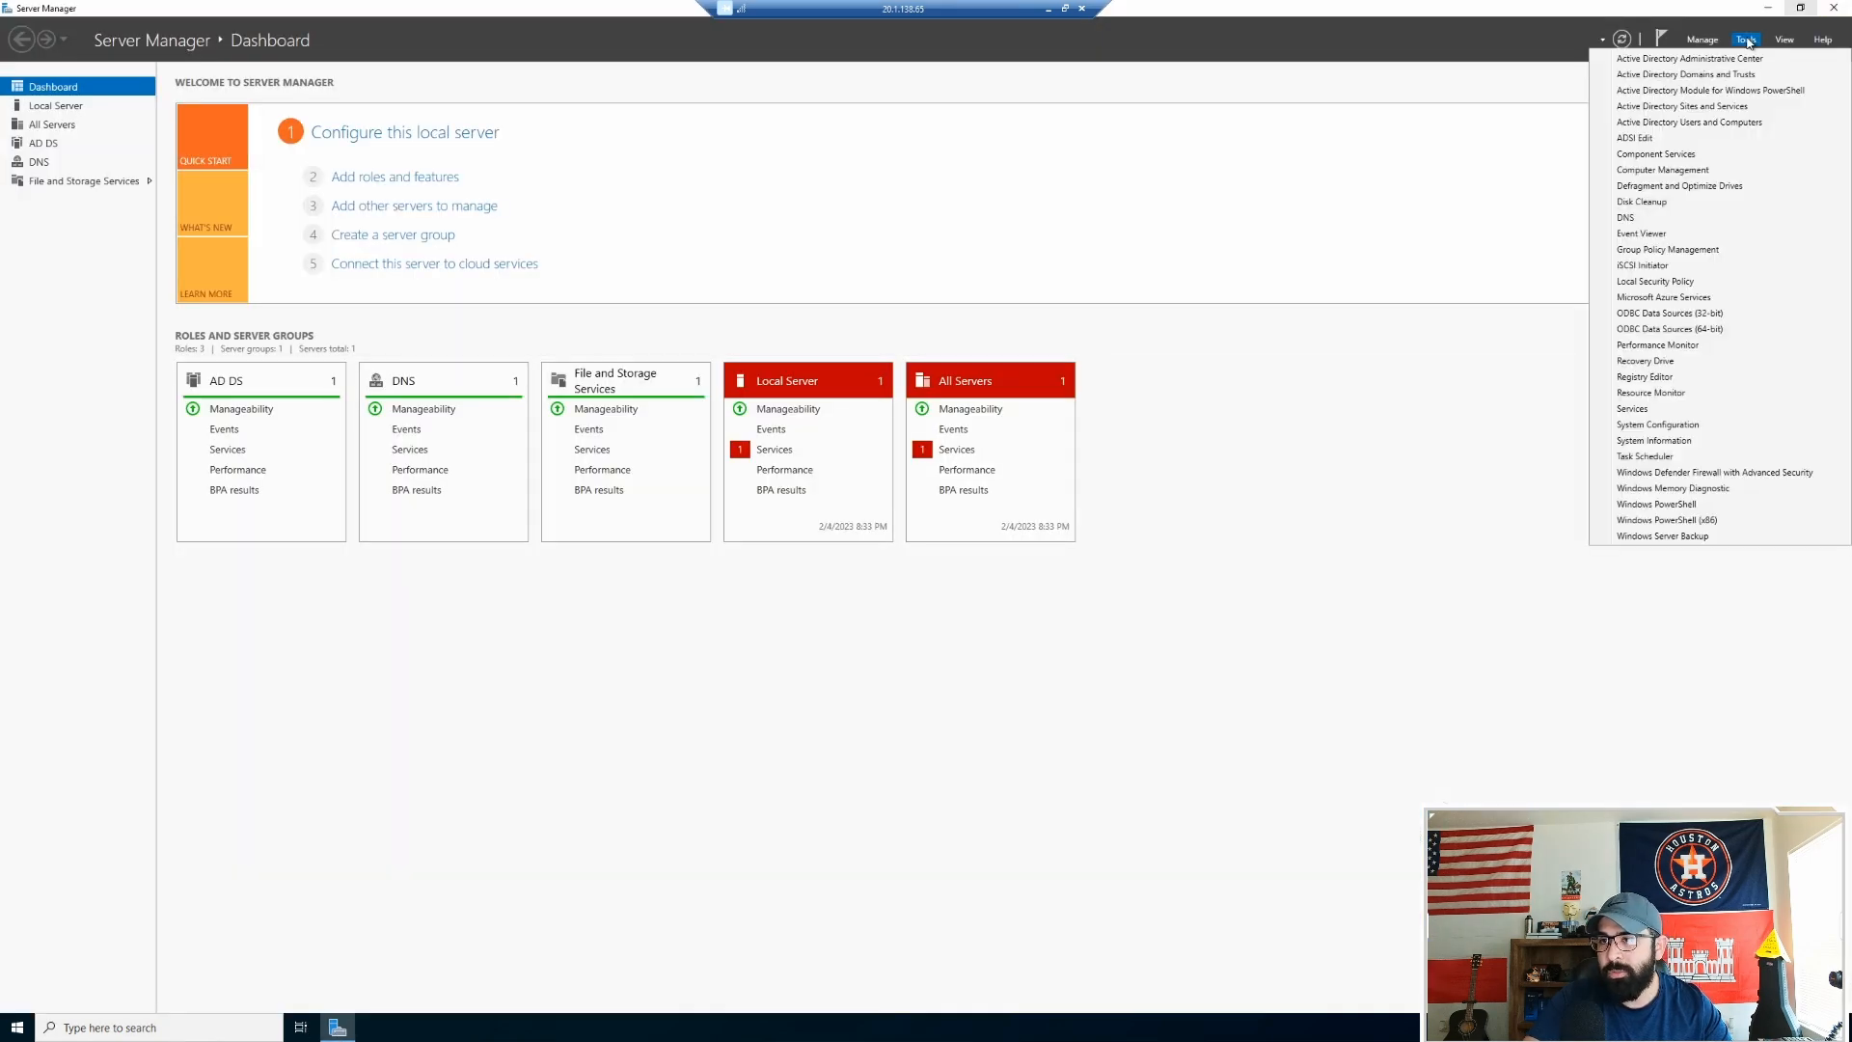
left_click(1708, 123)
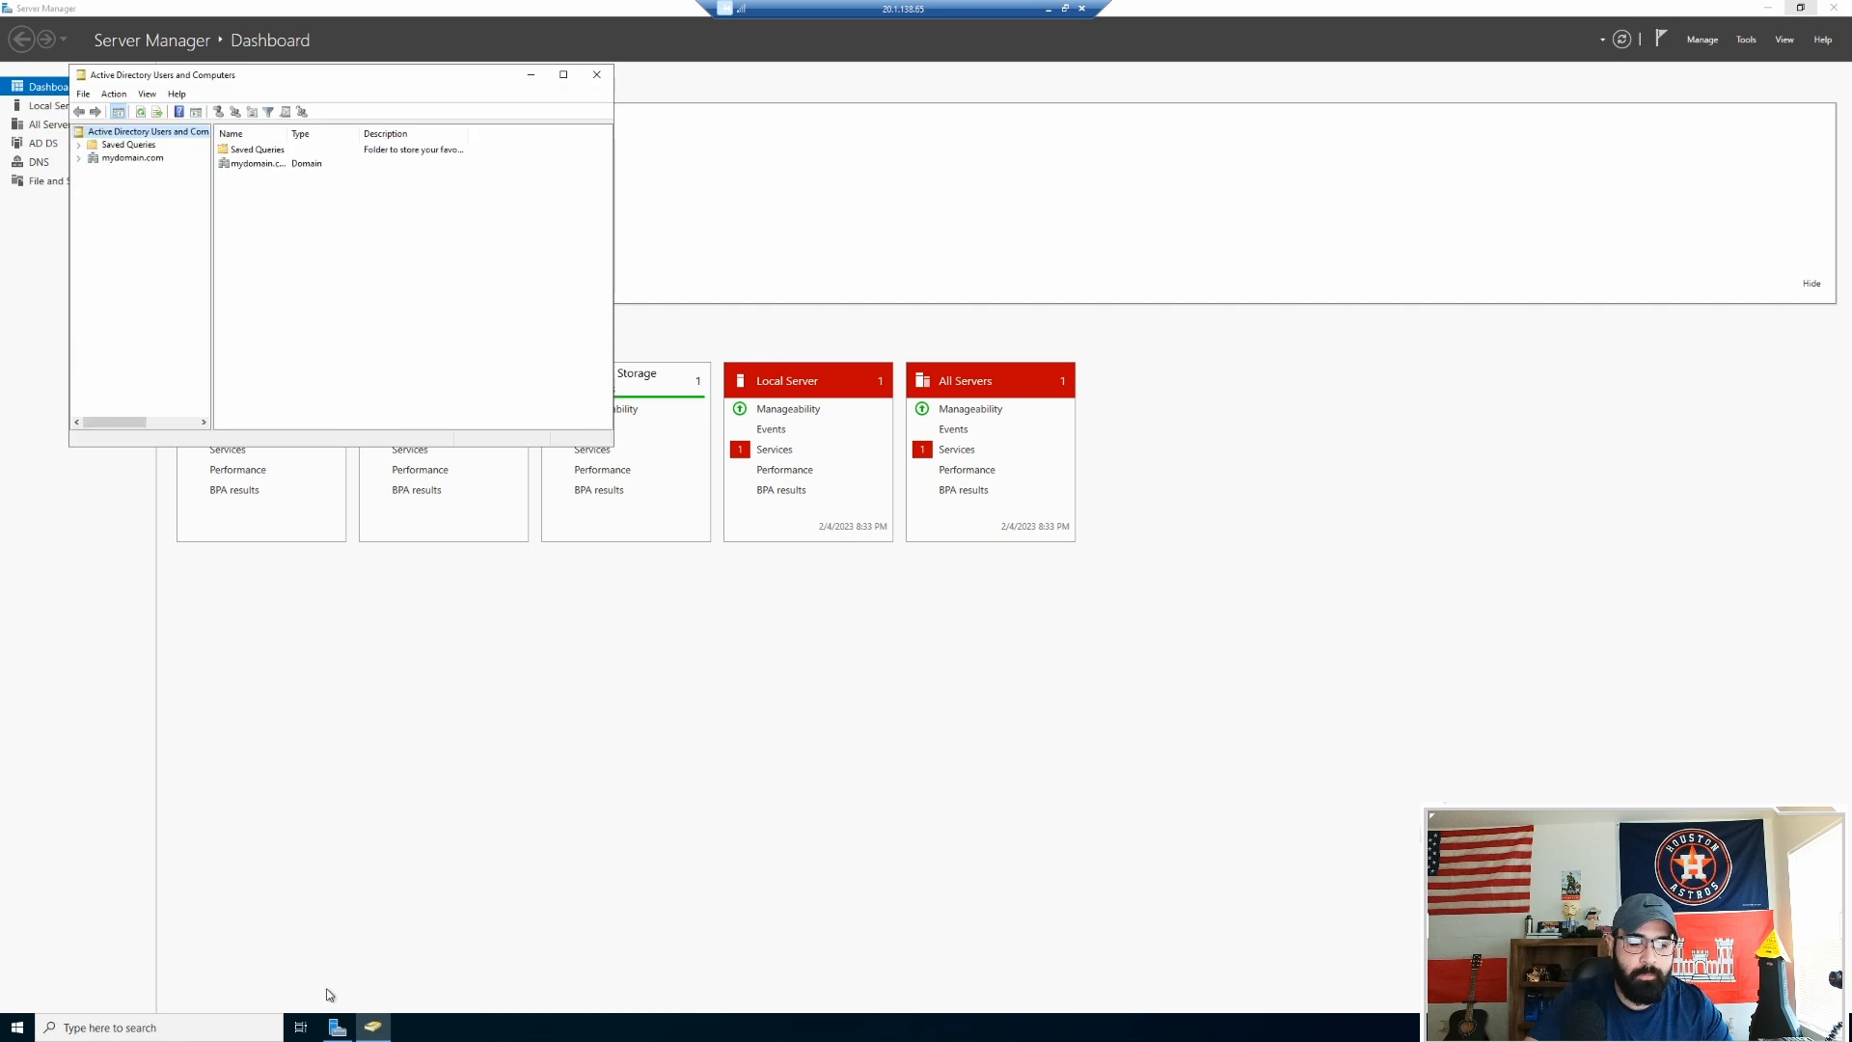
Step: Pin Server Manager and Active Directory Users and Computers to the taskbar
right_click(335, 1030)
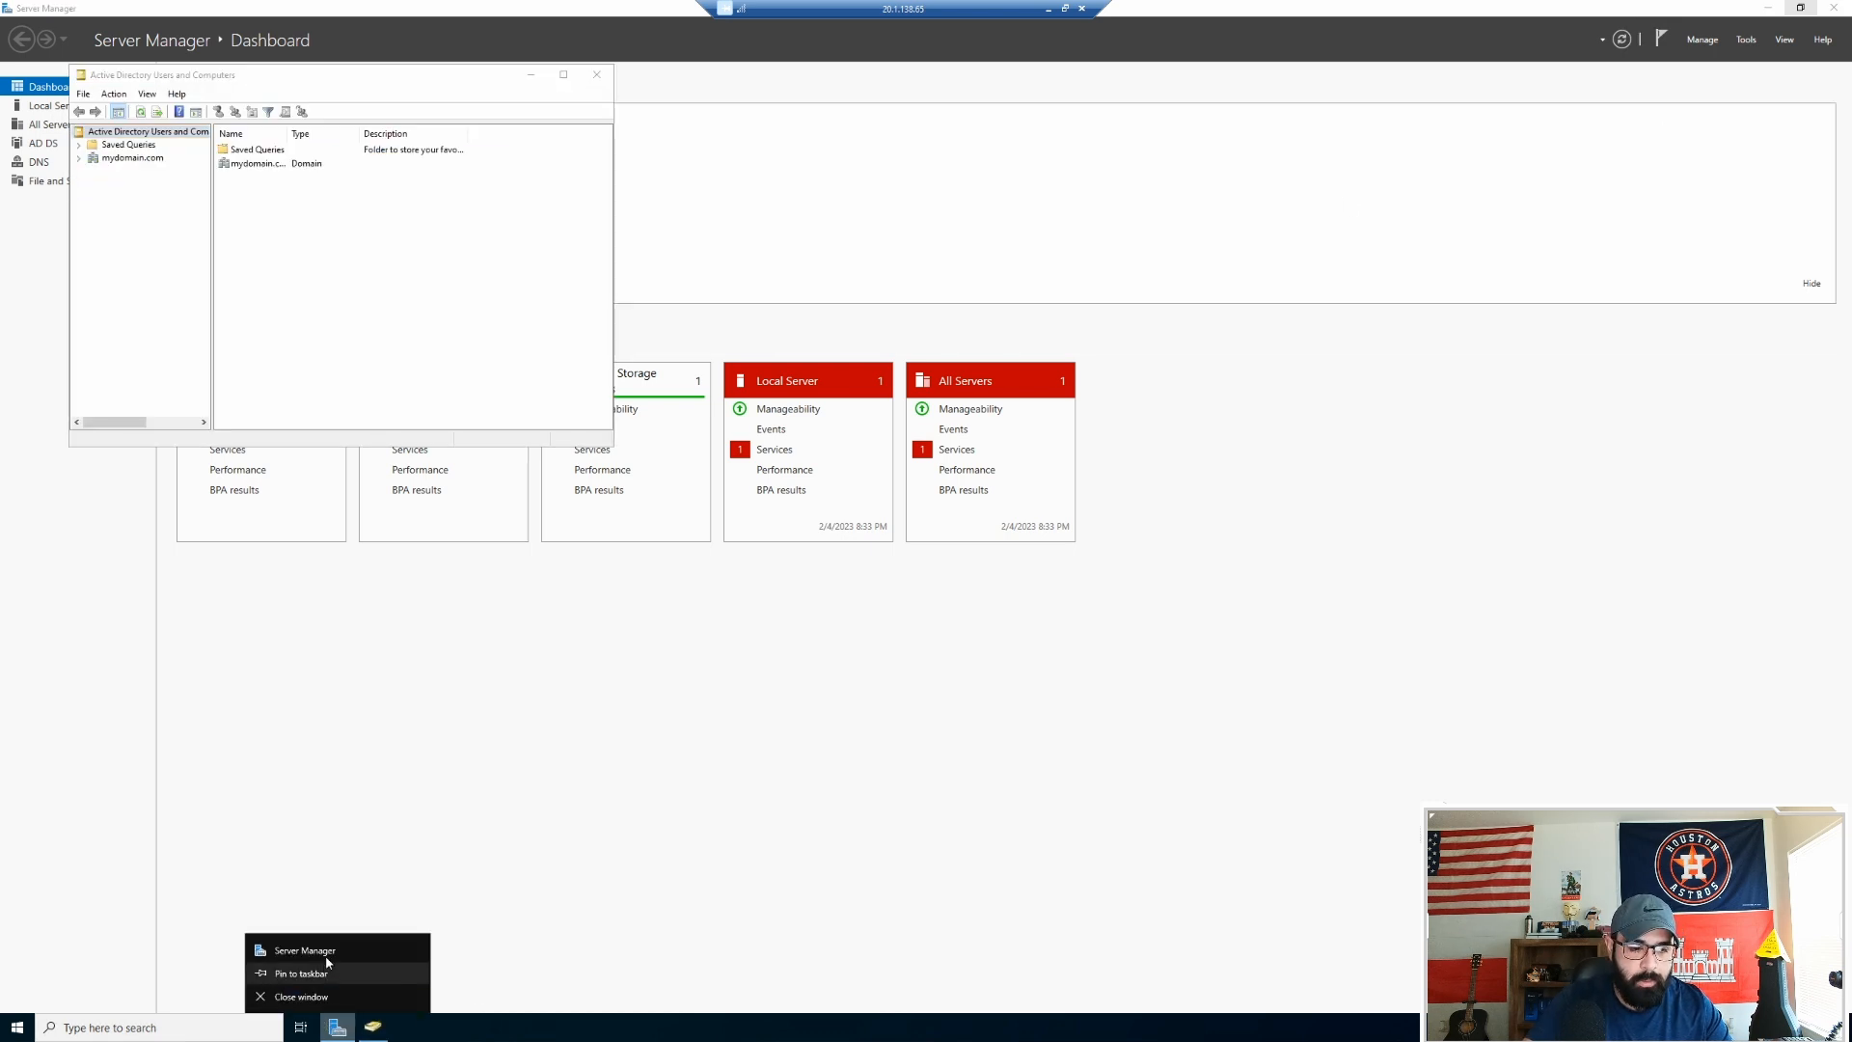
left_click(330, 973)
right_click(377, 1027)
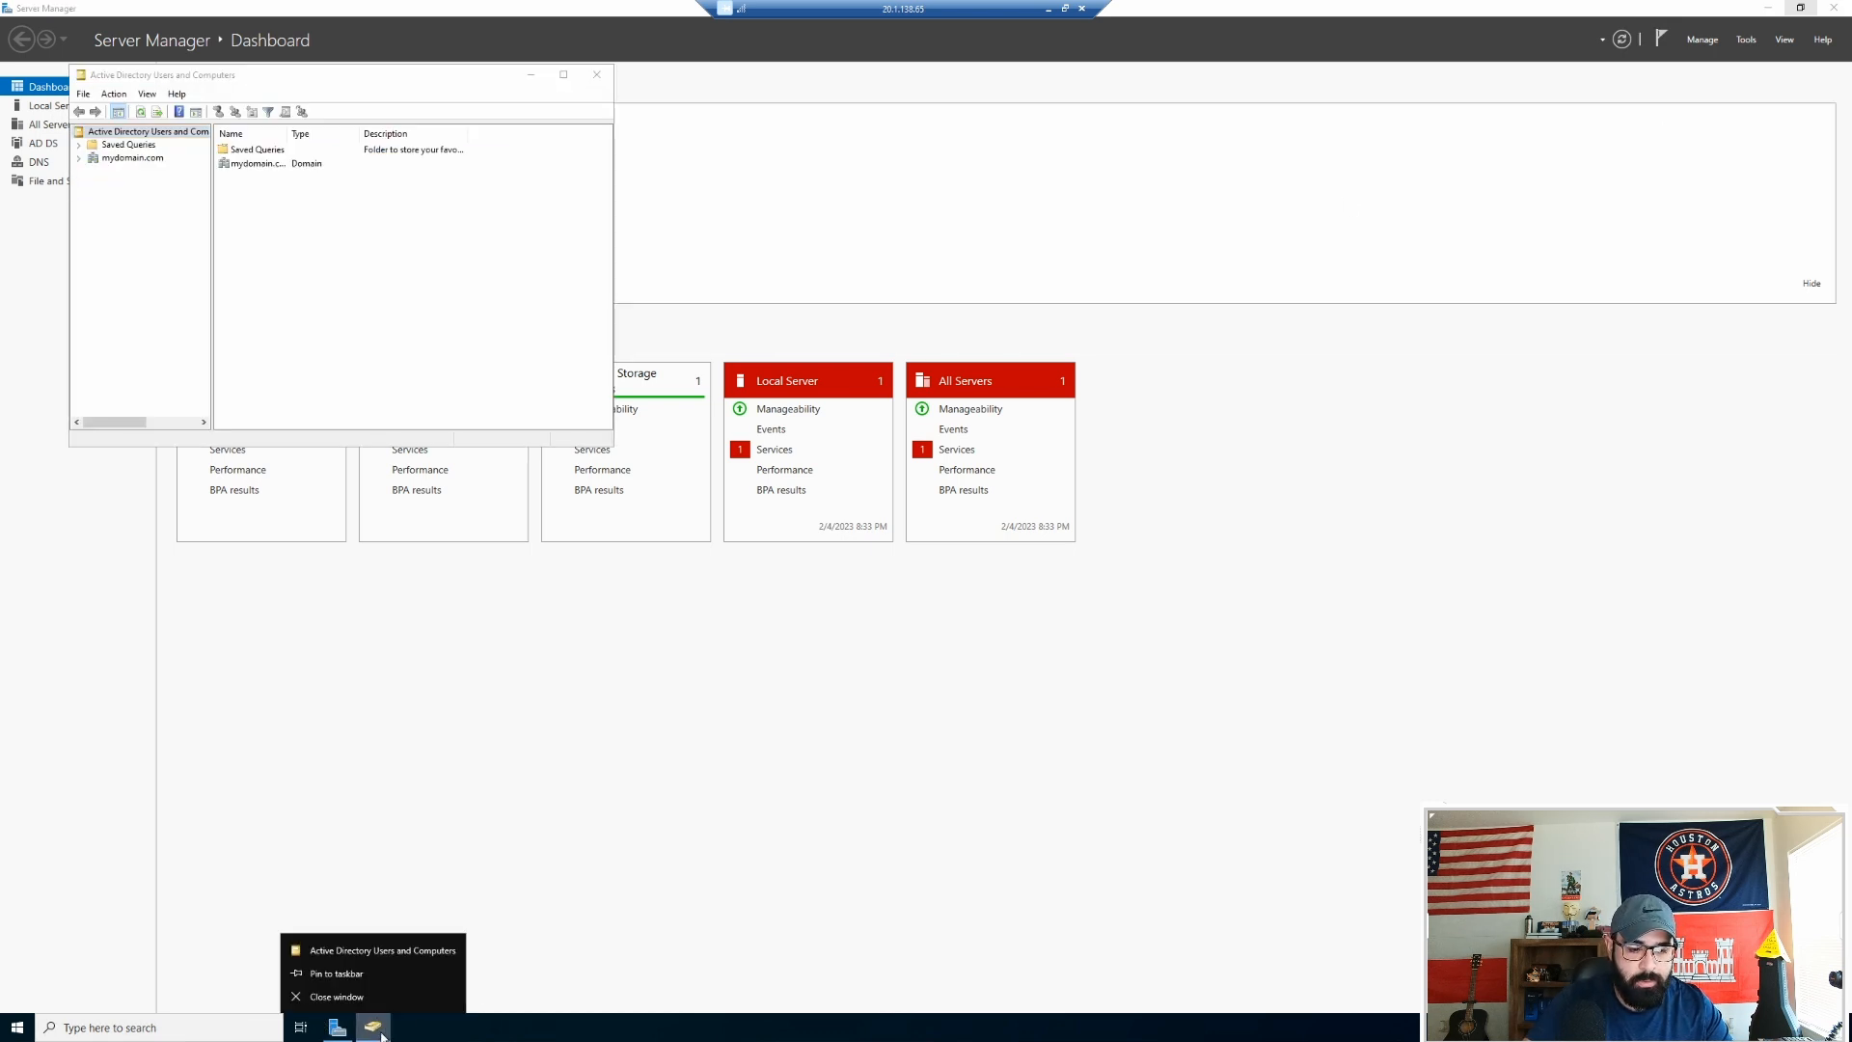
left_click(357, 978)
Step: Maximize Active Directory Users and Computers, expand mydomain.com, and show the Computers container listing Client-1
left_click(1769, 8)
left_click(561, 77)
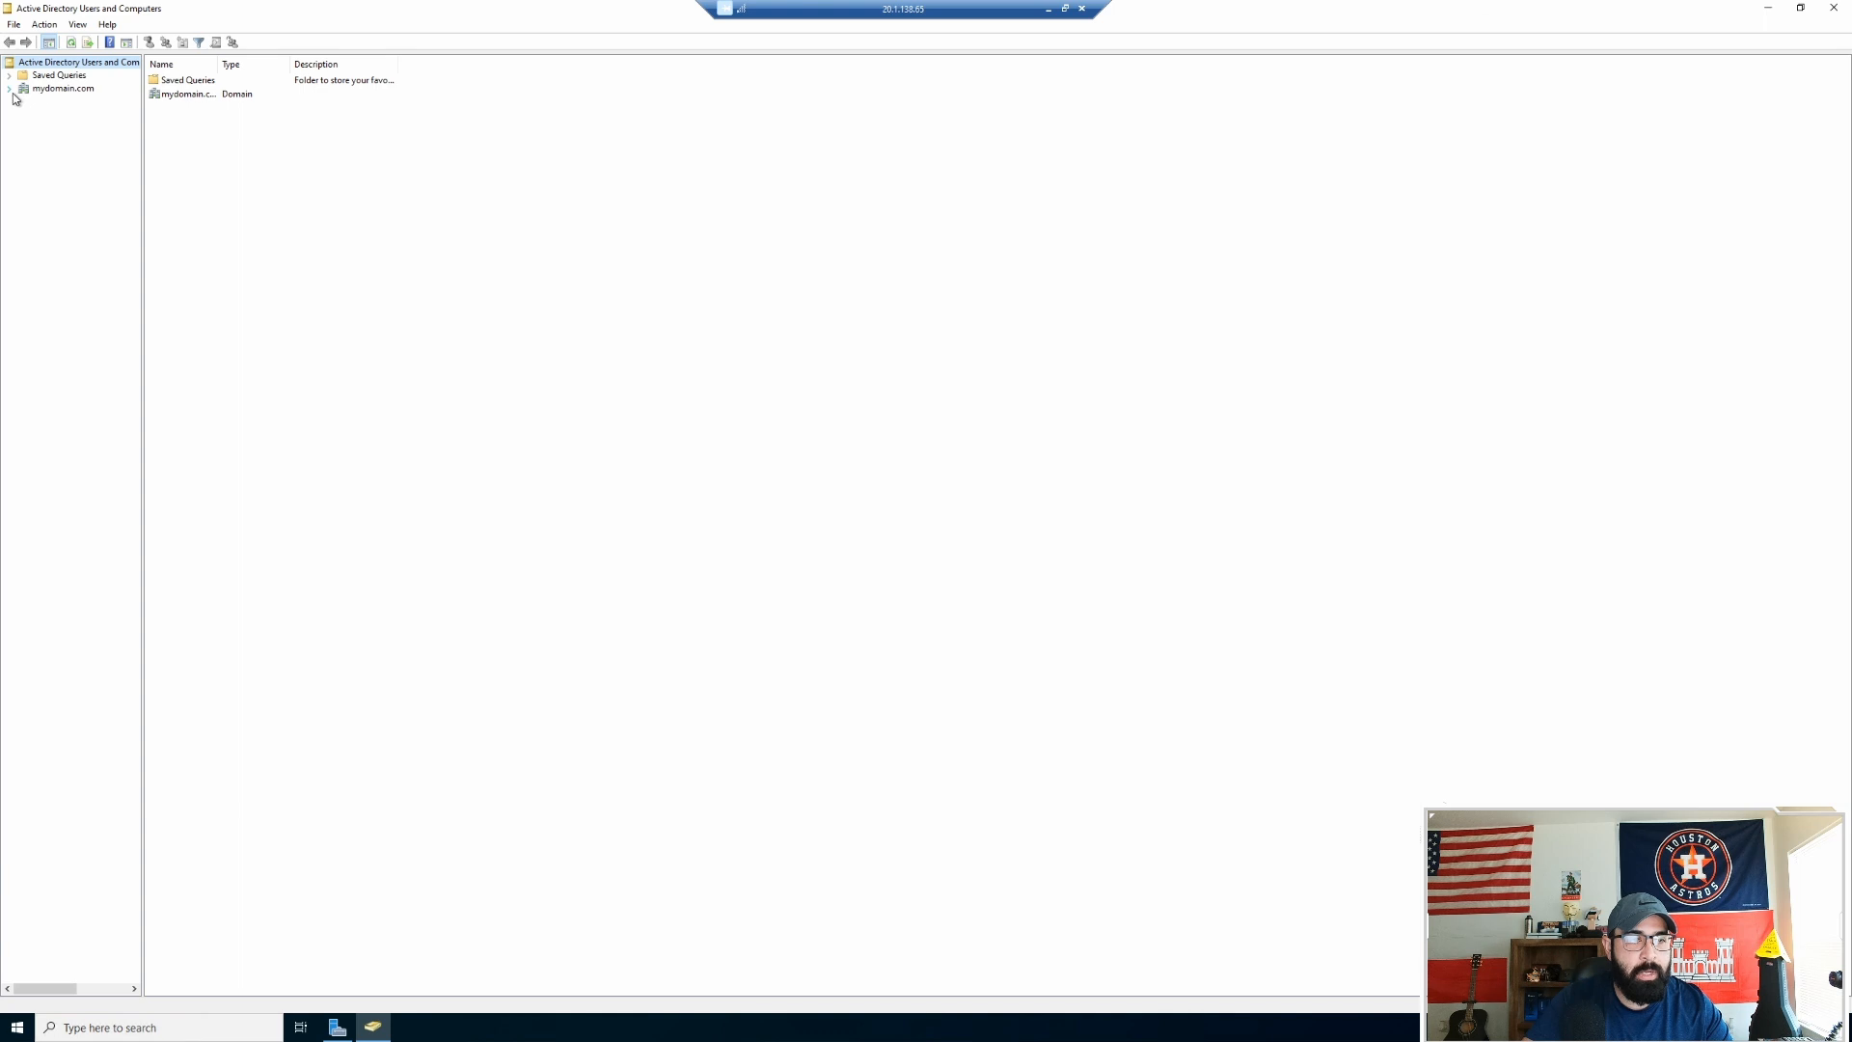
left_click(8, 90)
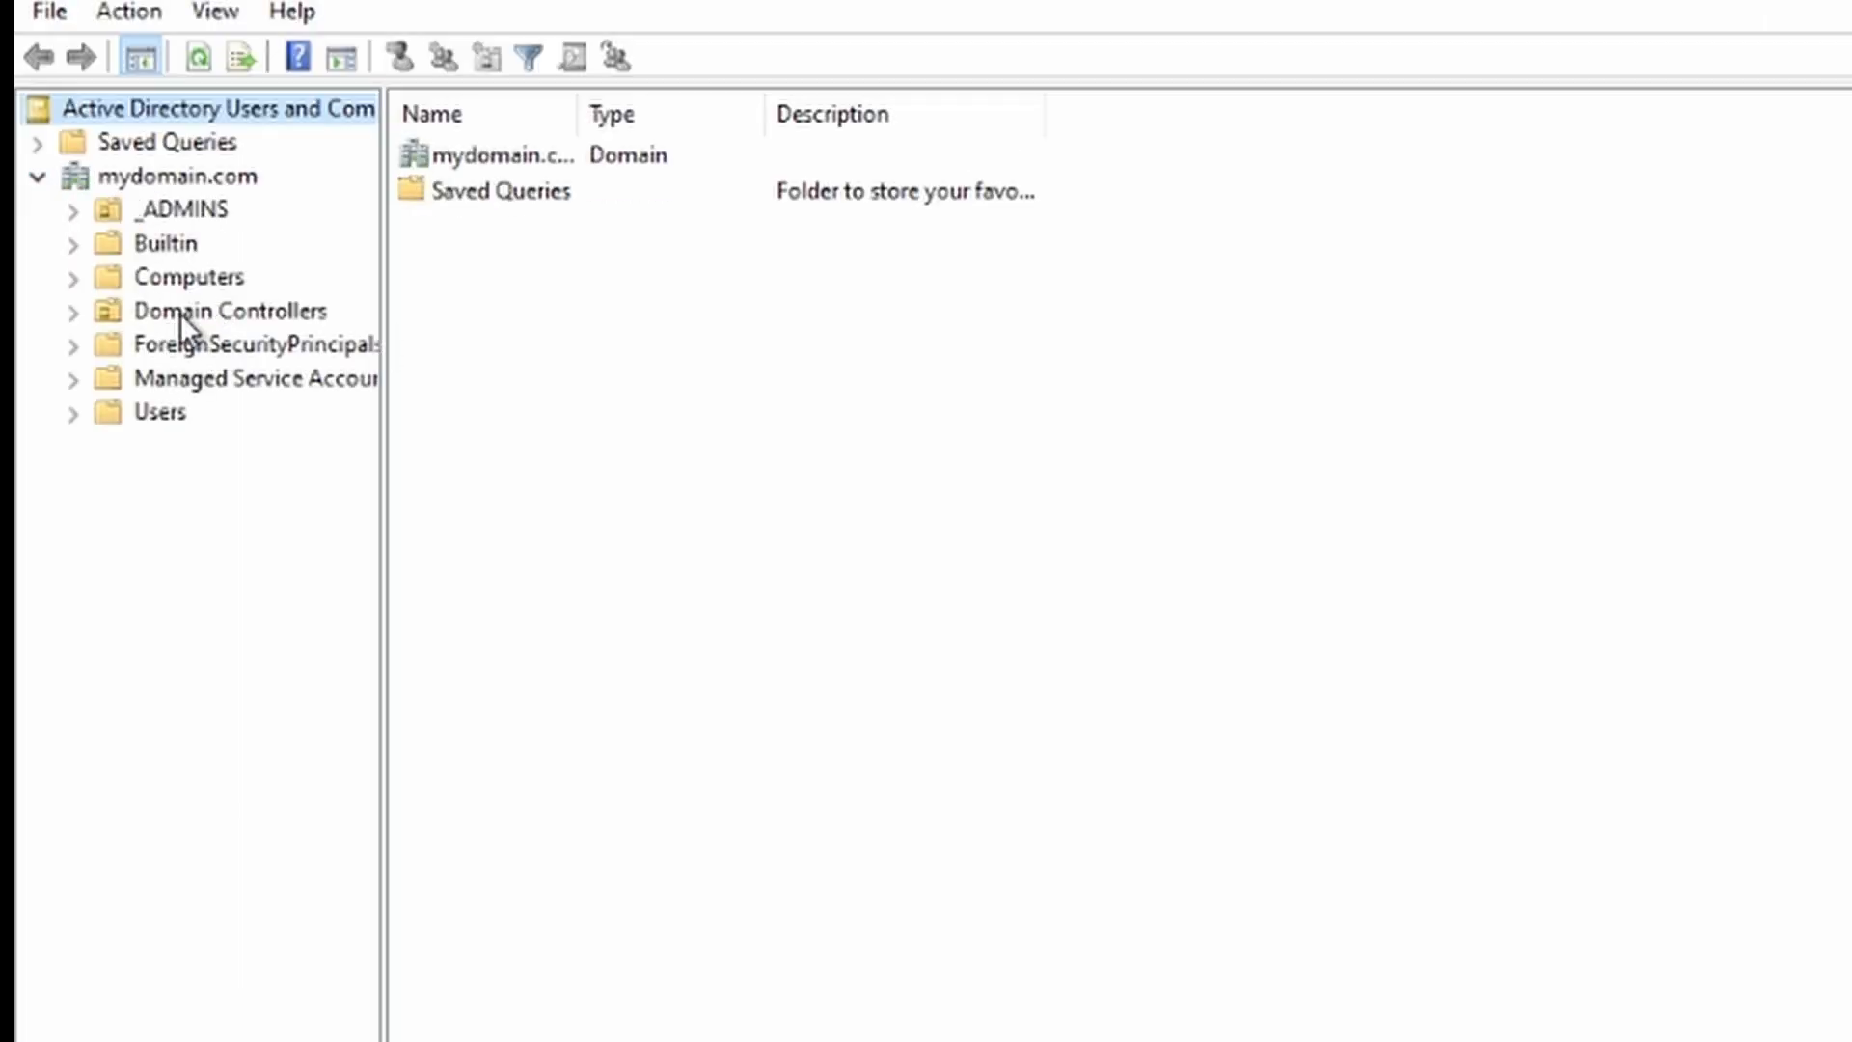
left_click_drag(383, 311, 617, 309)
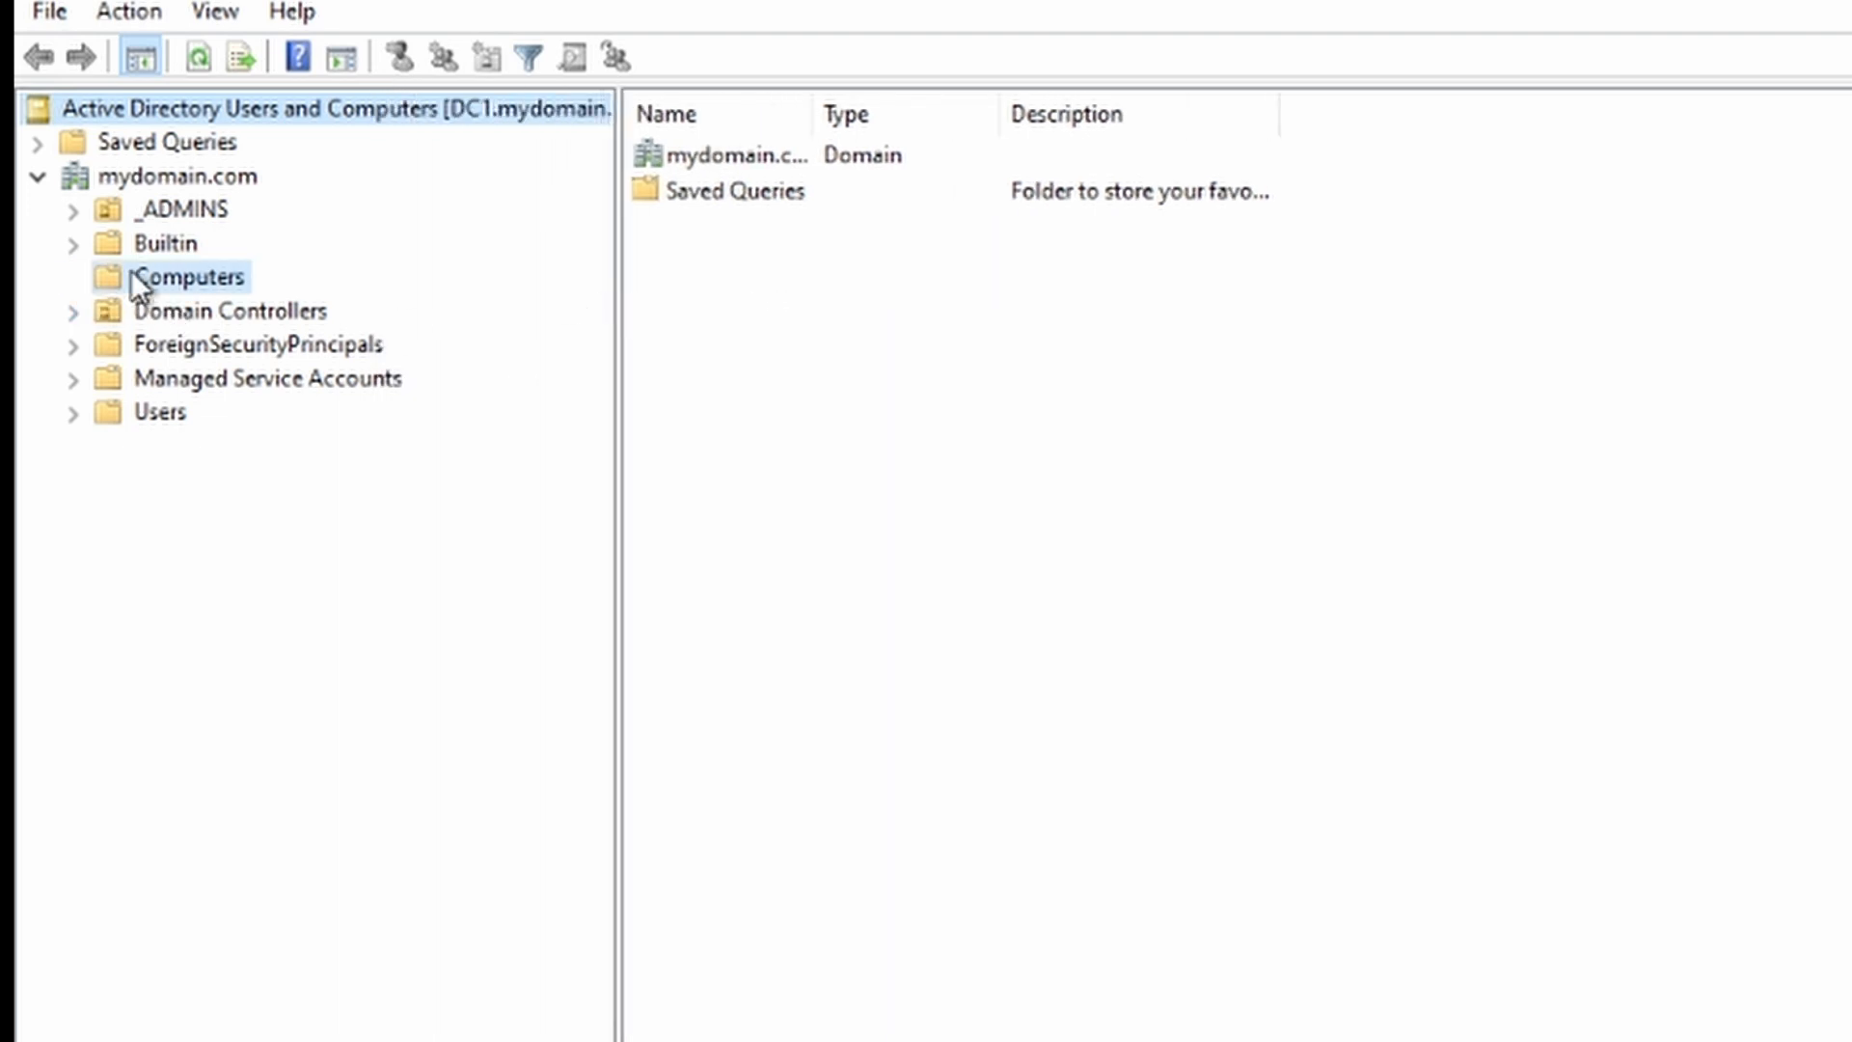
left_click(138, 275)
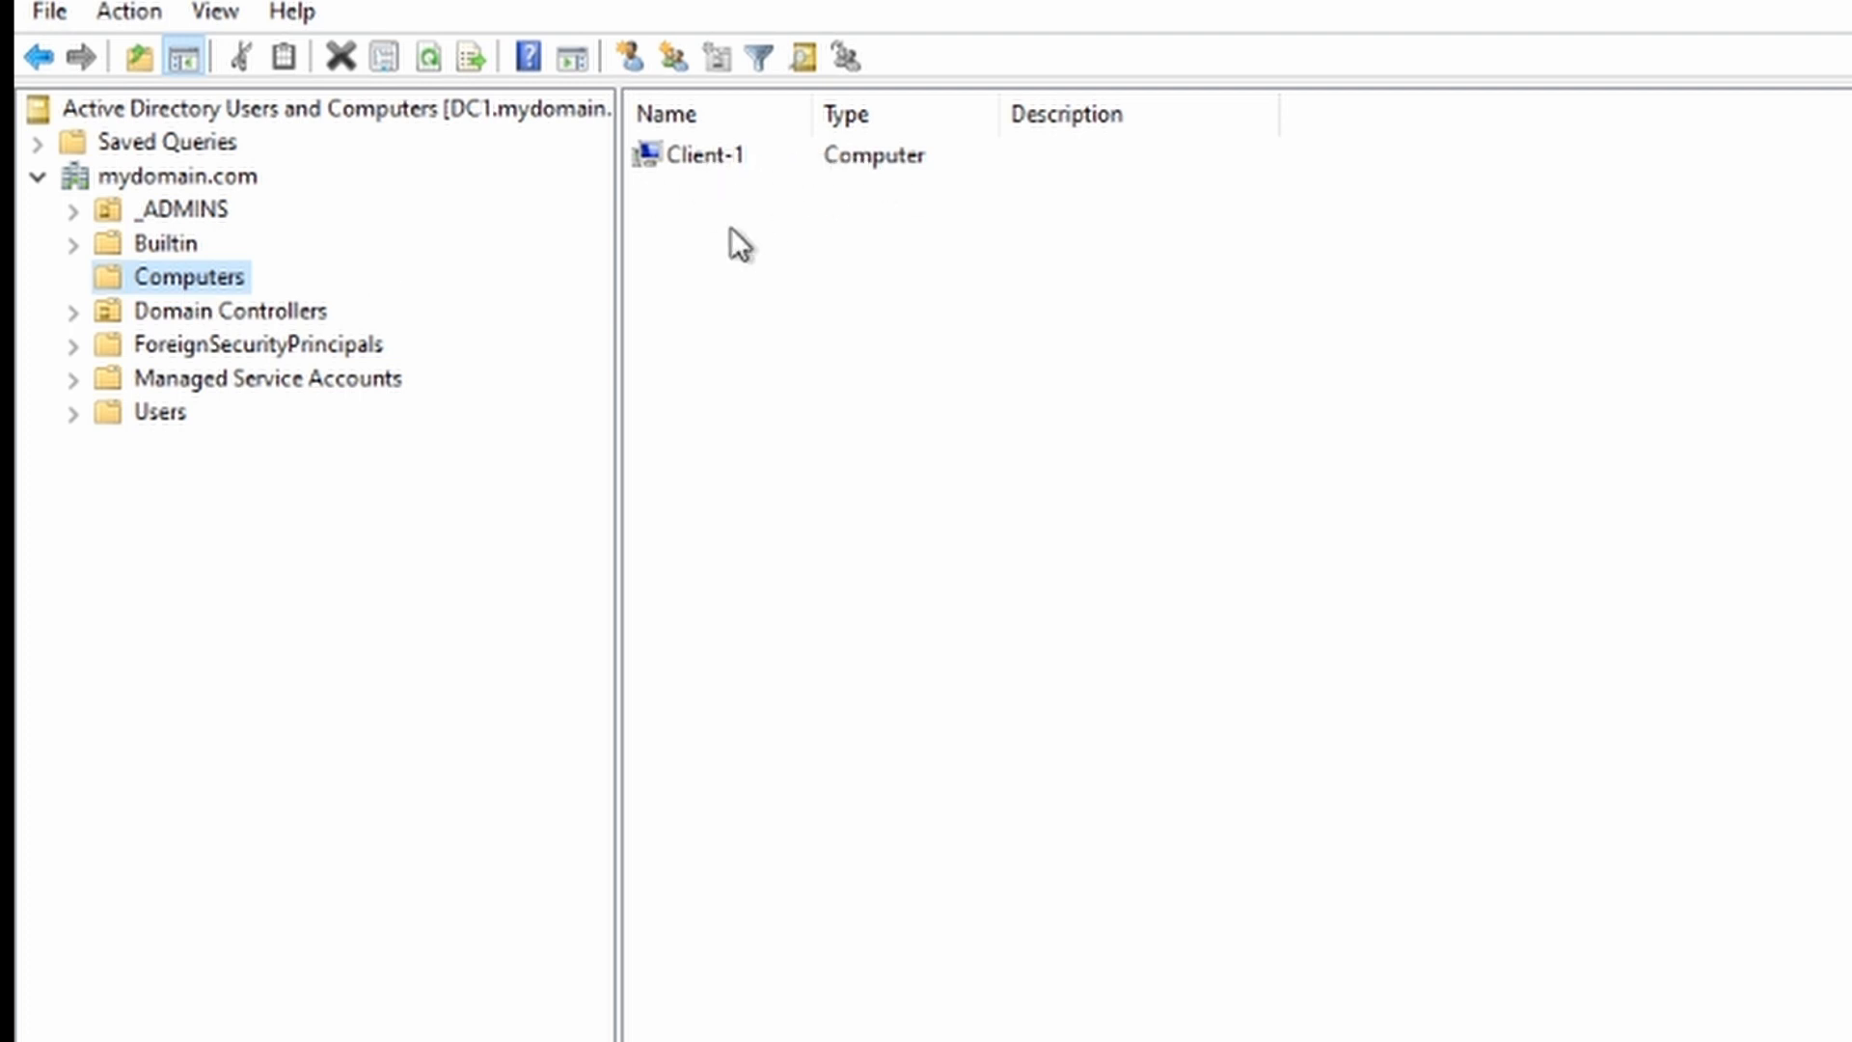
Step: Review Client-1's properties, checking its operating system and group membership, then close them
double_click(266, 81)
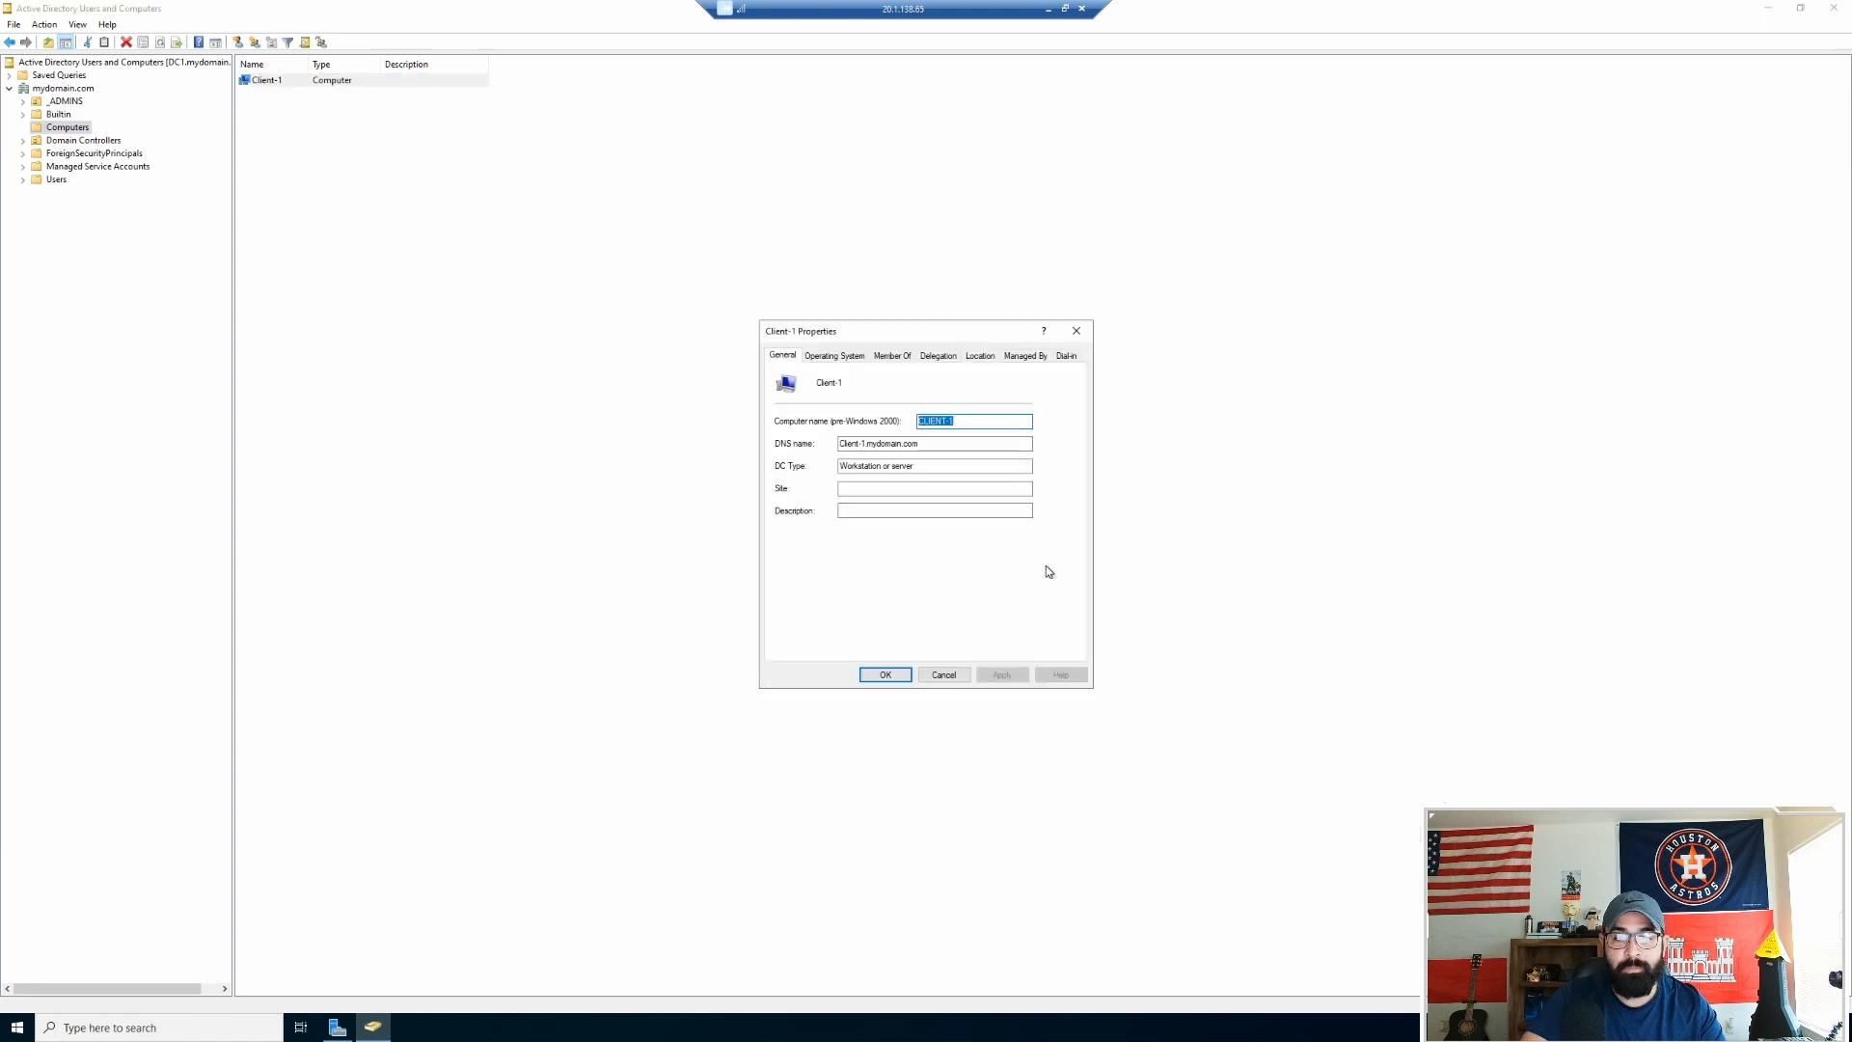
left_click(838, 356)
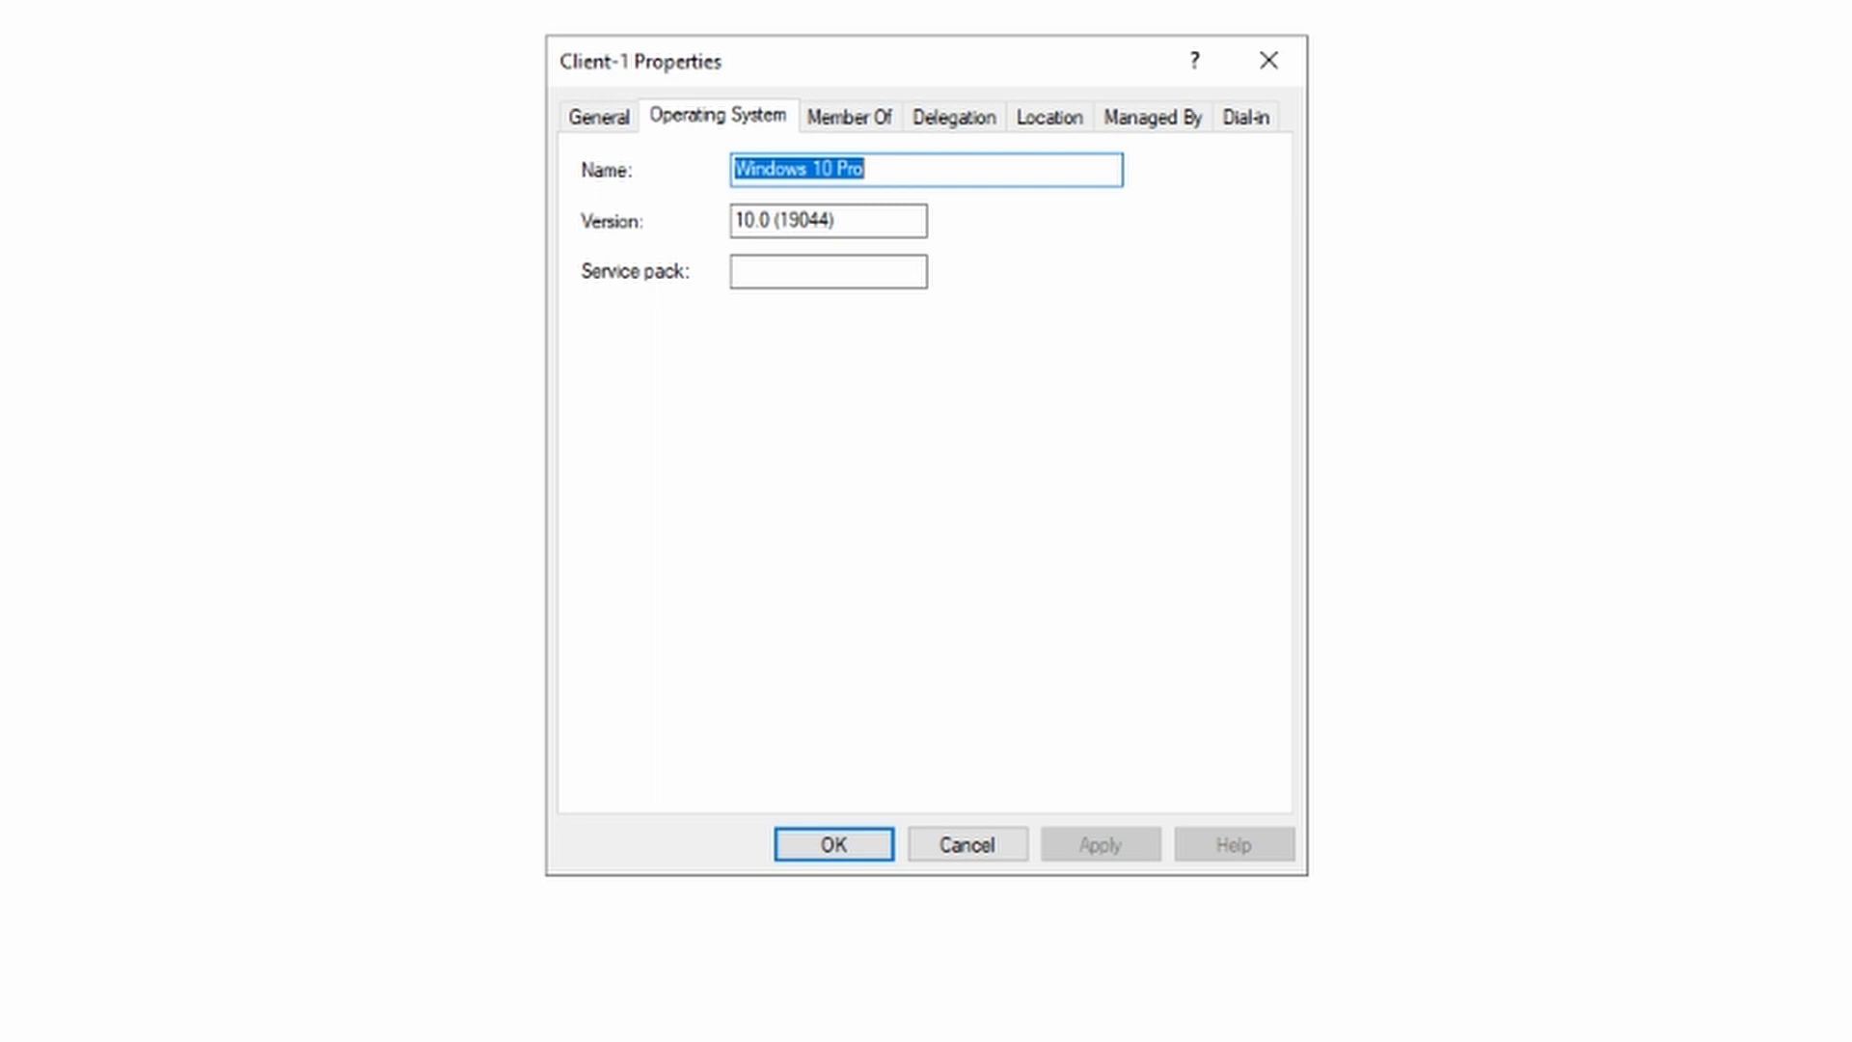
left_click(888, 119)
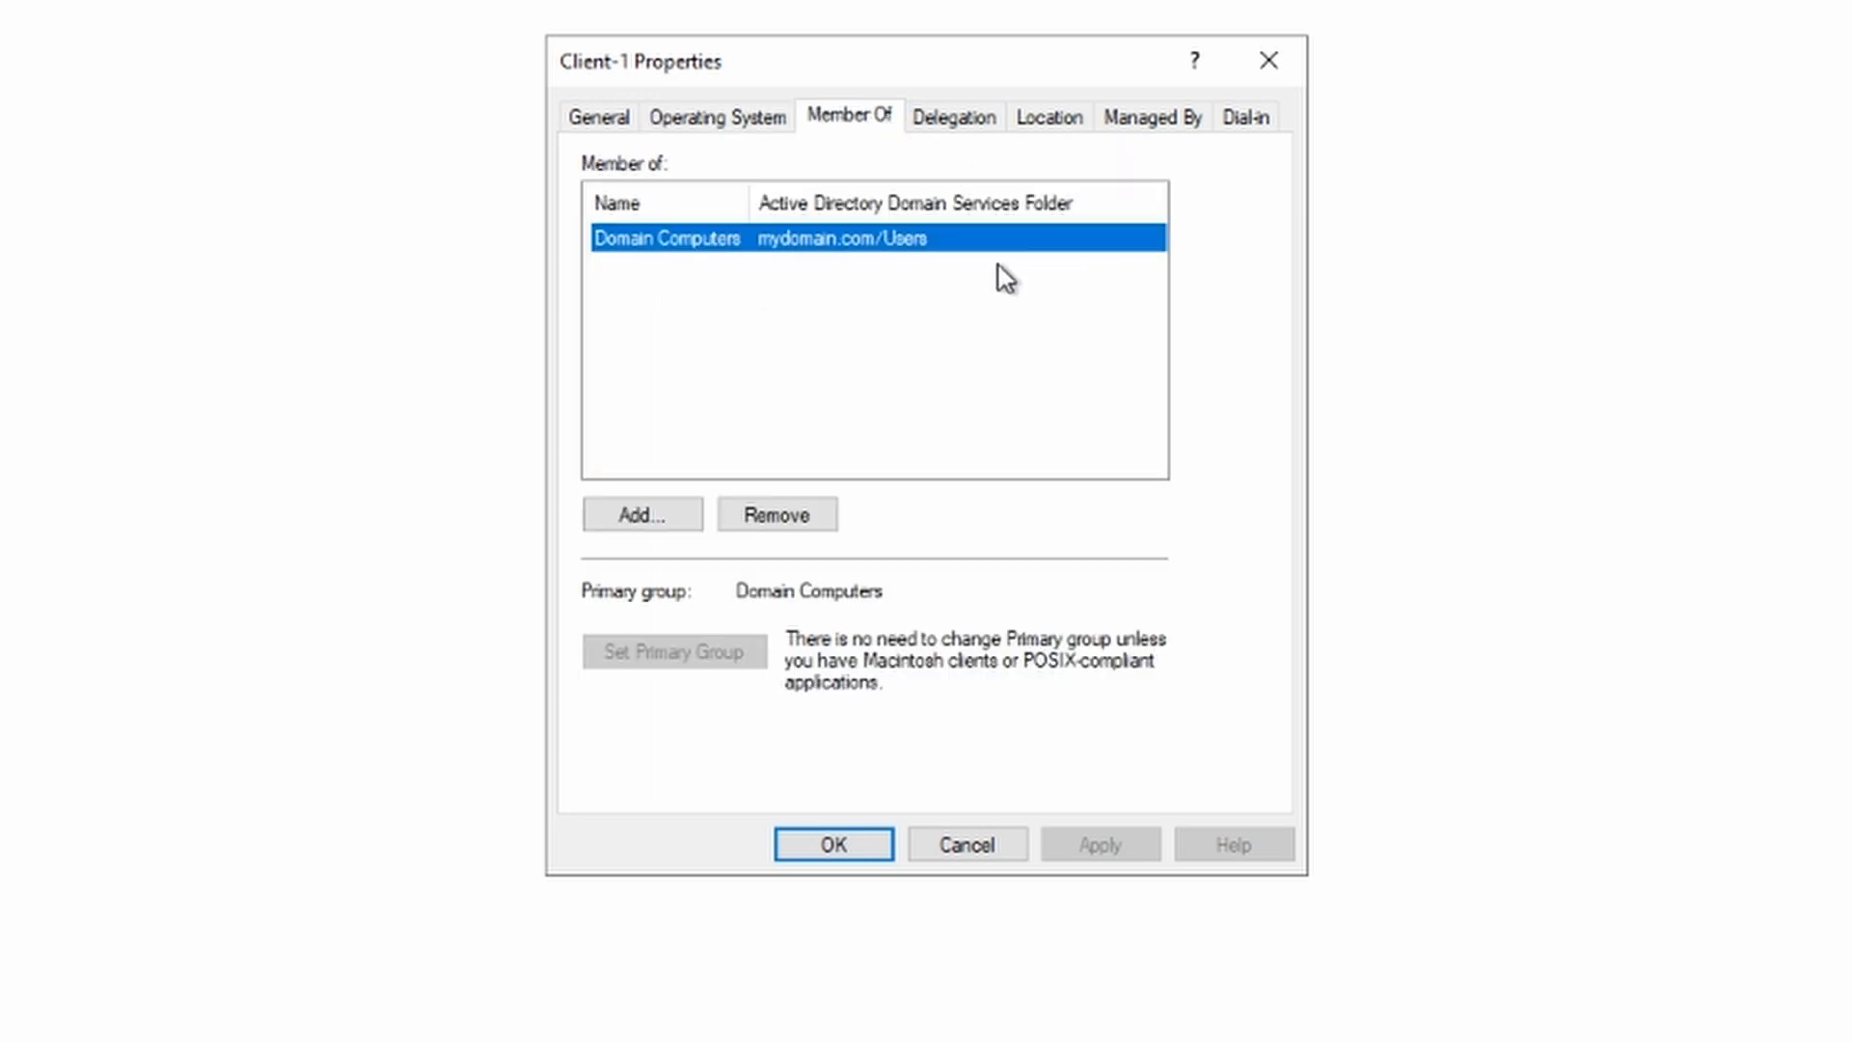
left_click(1266, 58)
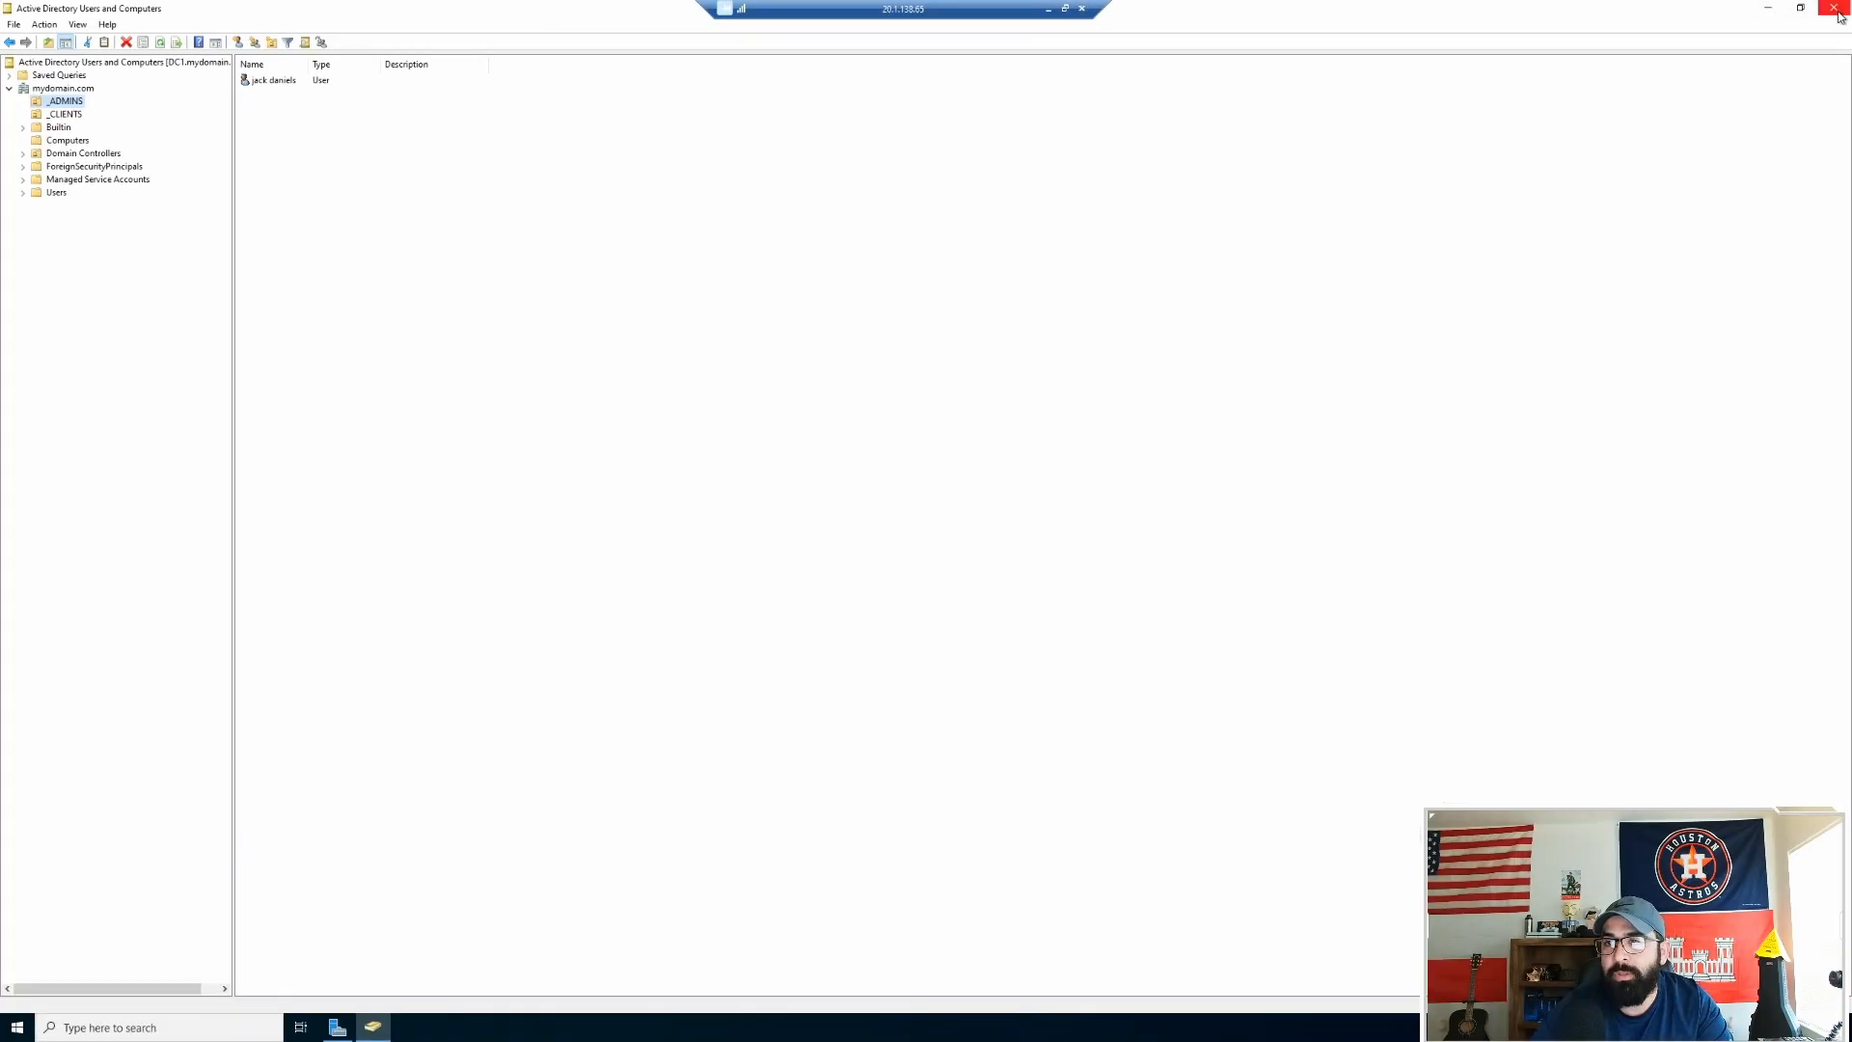
Step: Paste the AD_PS-master folder onto the desktop, place it below the Recycle Bin, and open it
left_click(1773, 13)
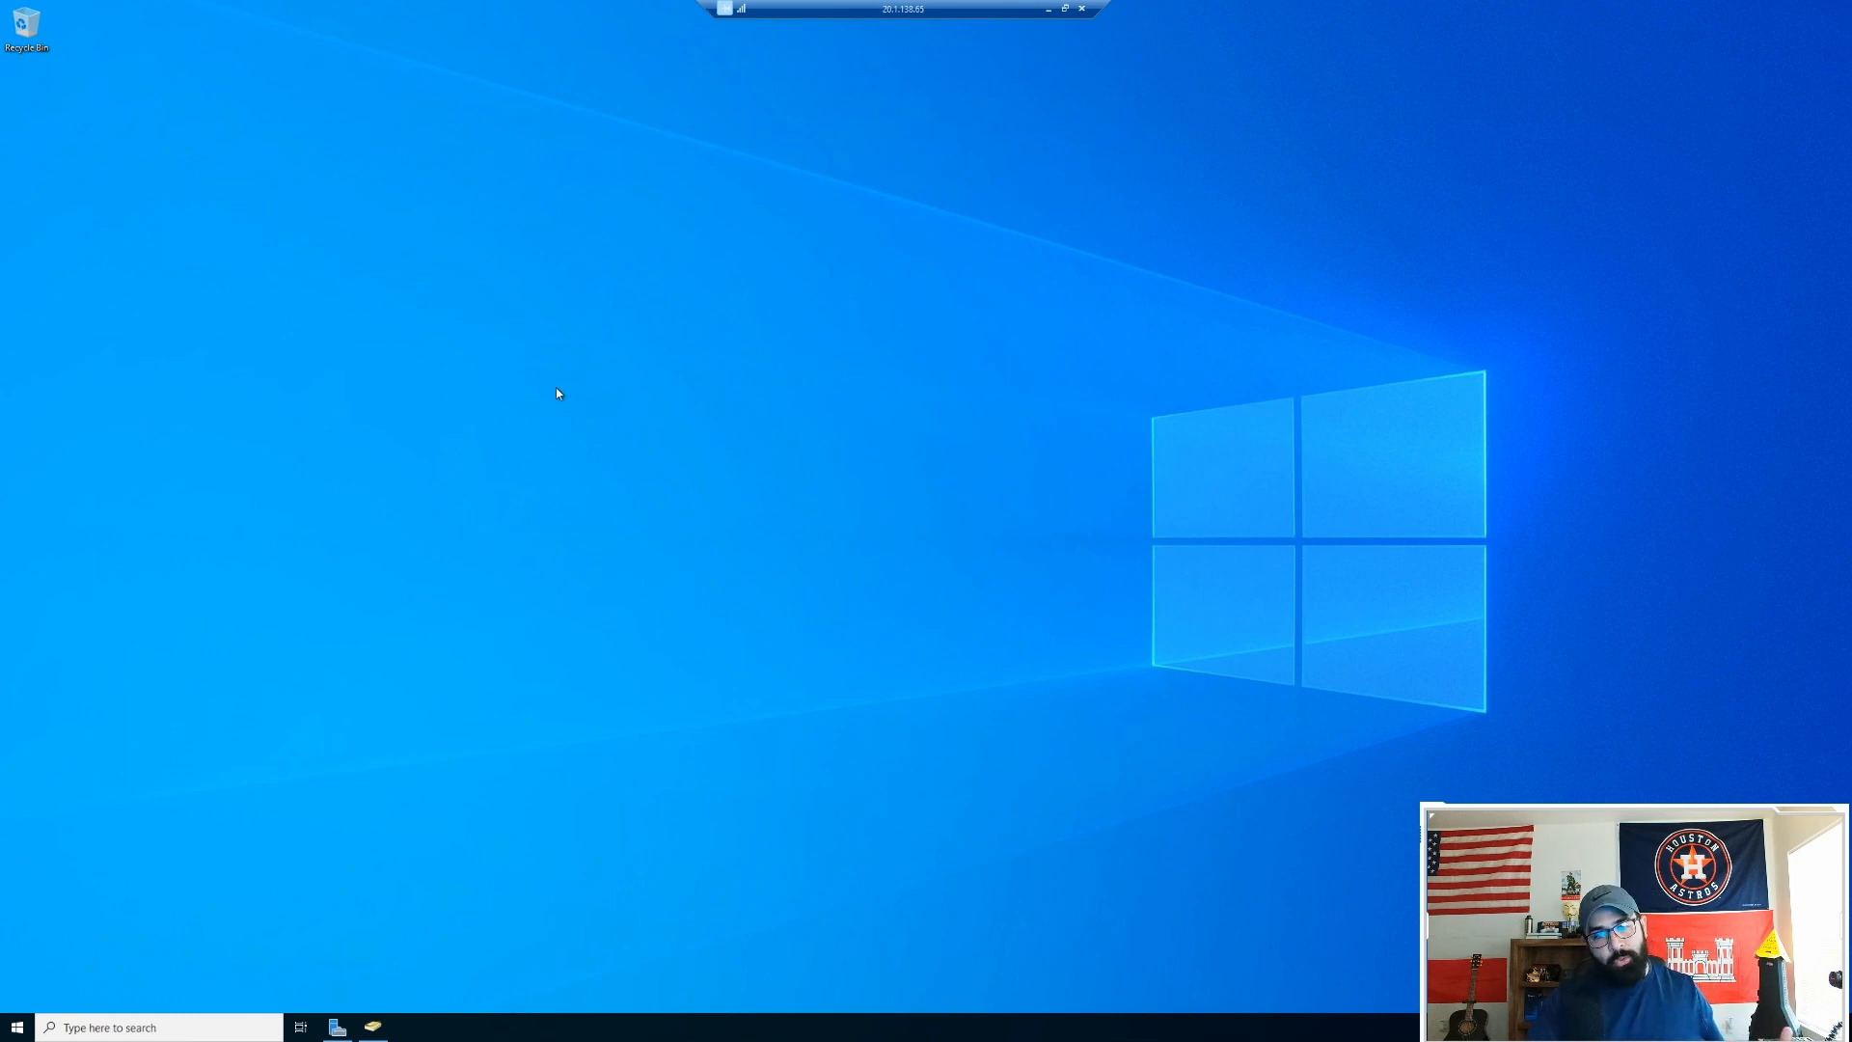
right_click(243, 195)
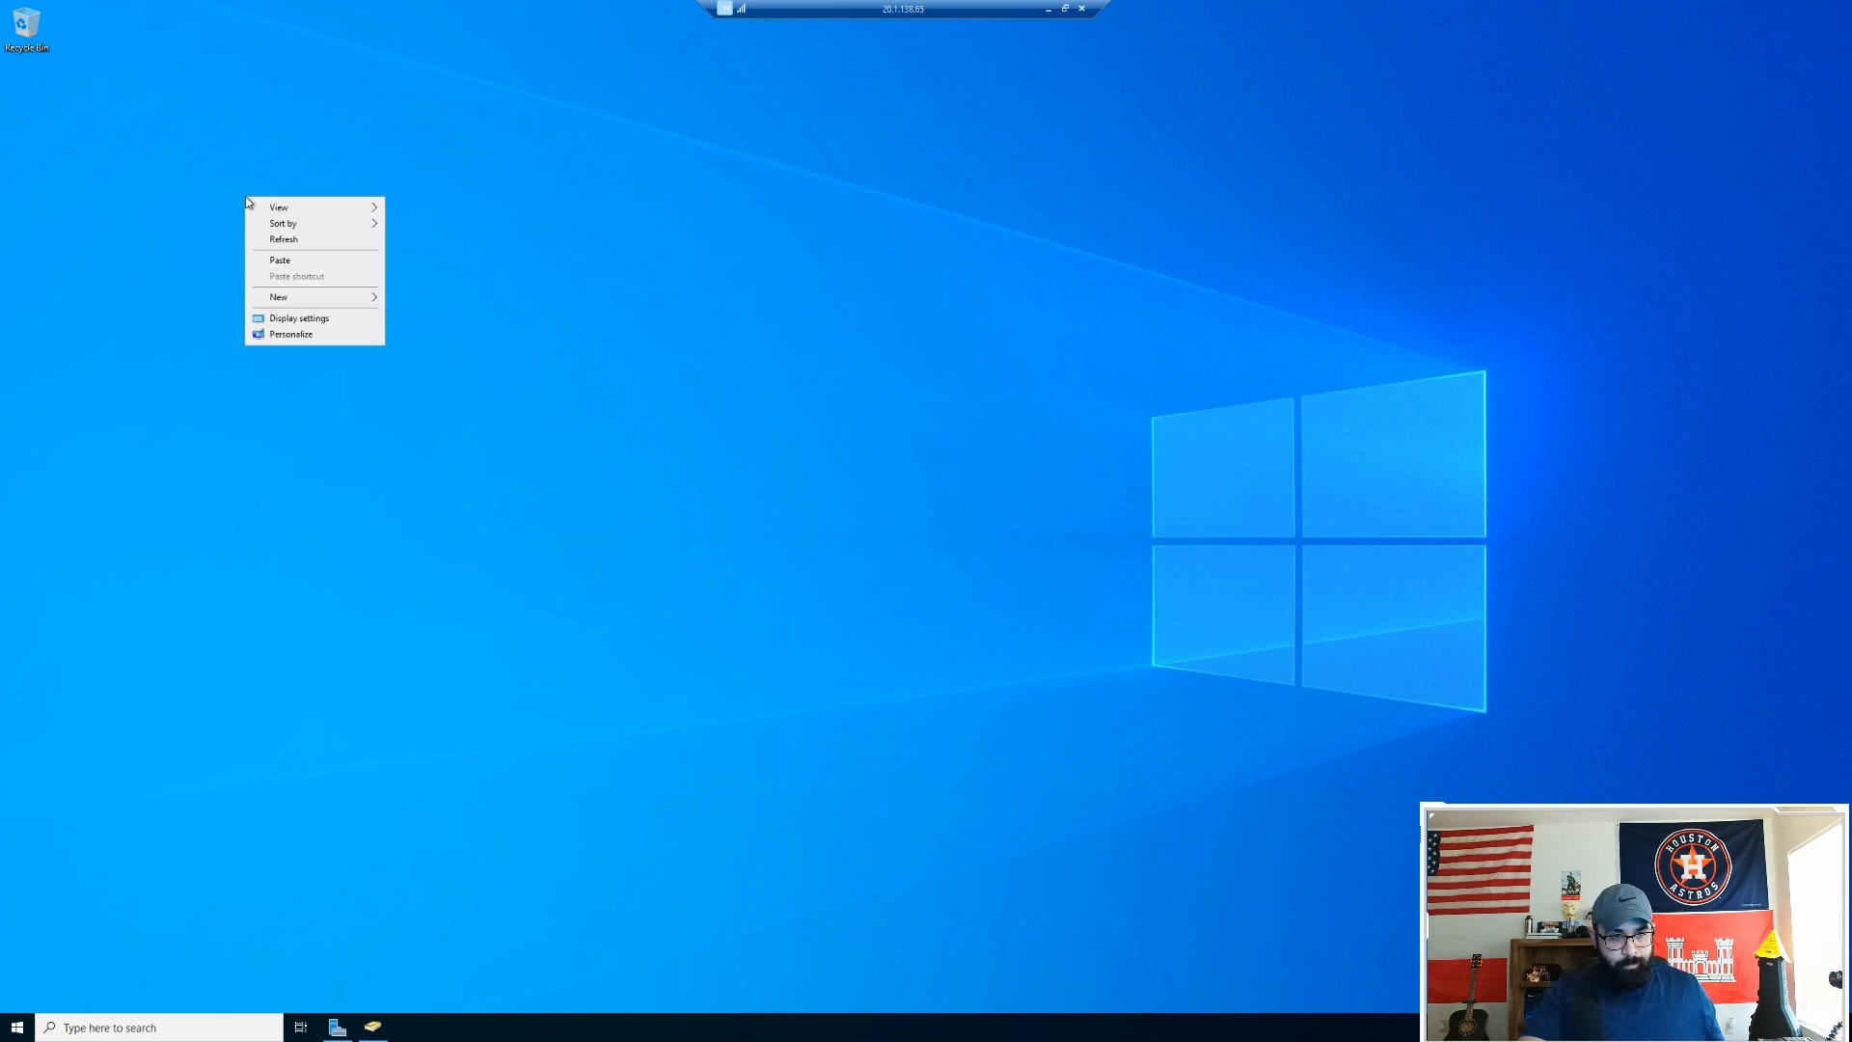
left_click(340, 258)
left_click_drag(243, 249, 33, 104)
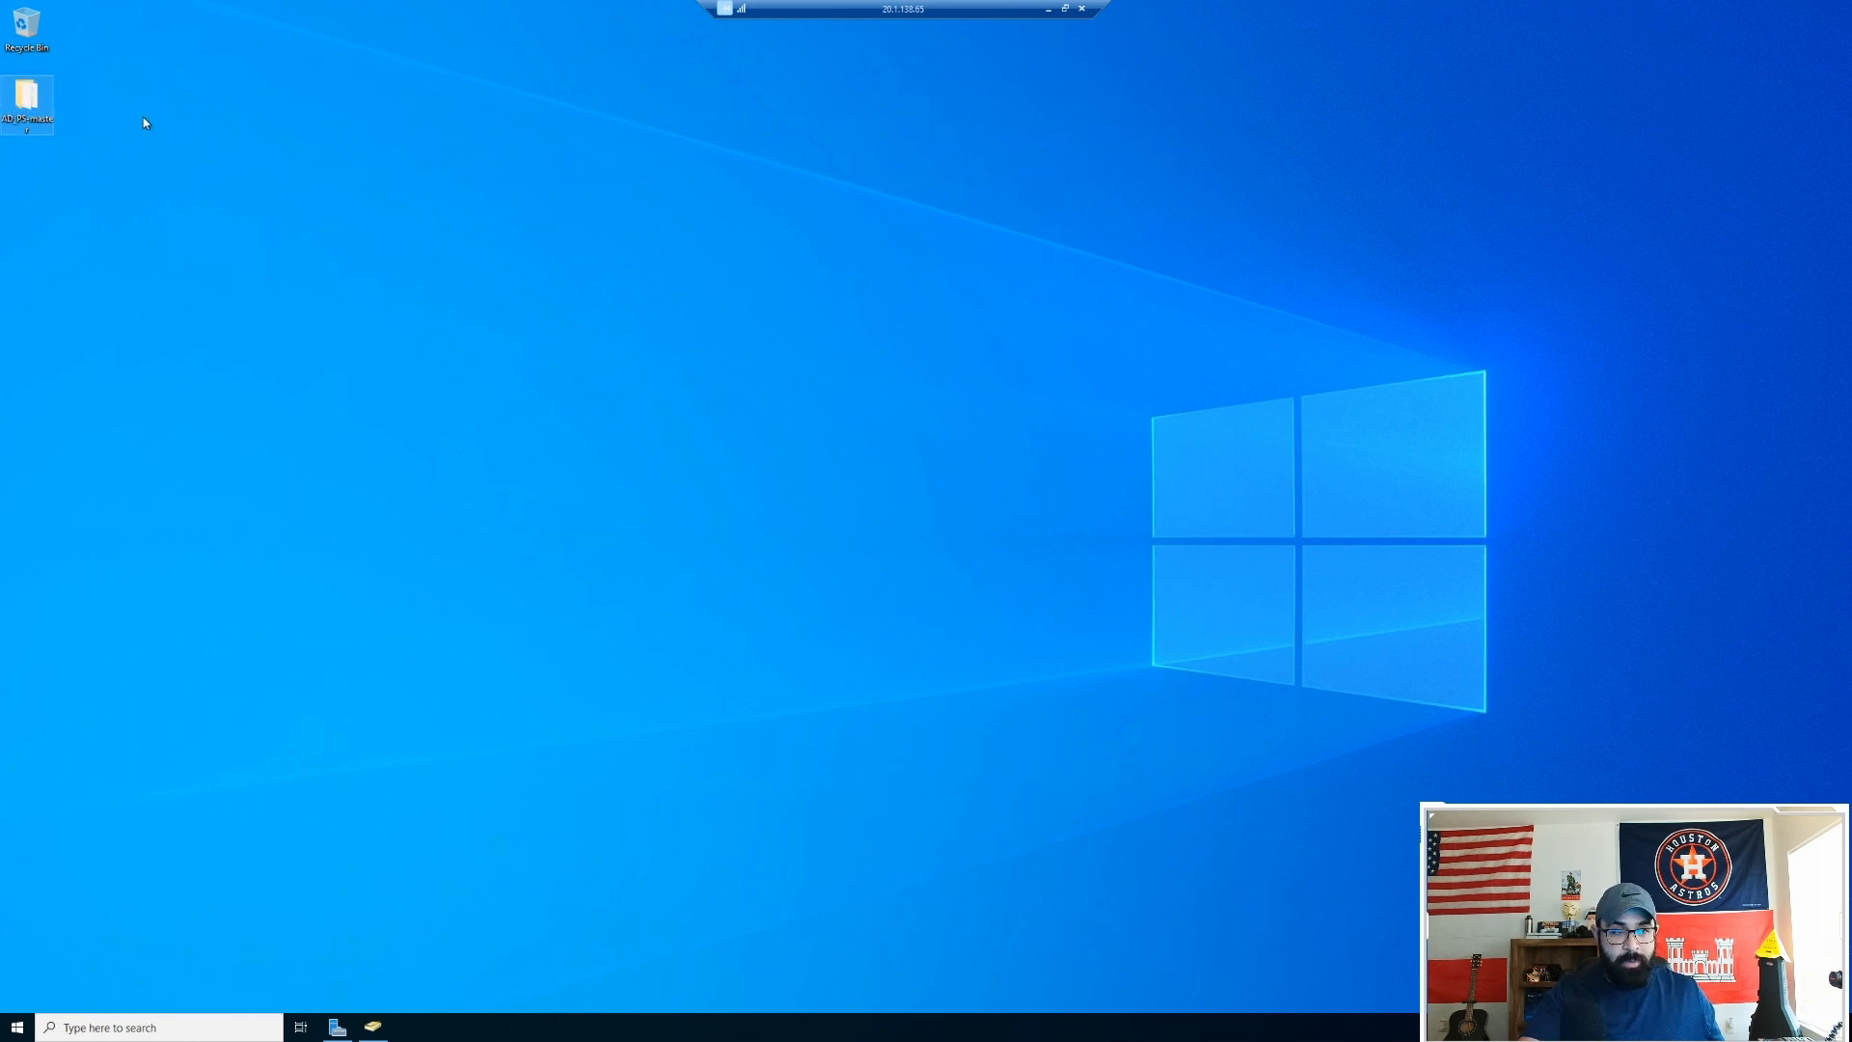
left_click(268, 108)
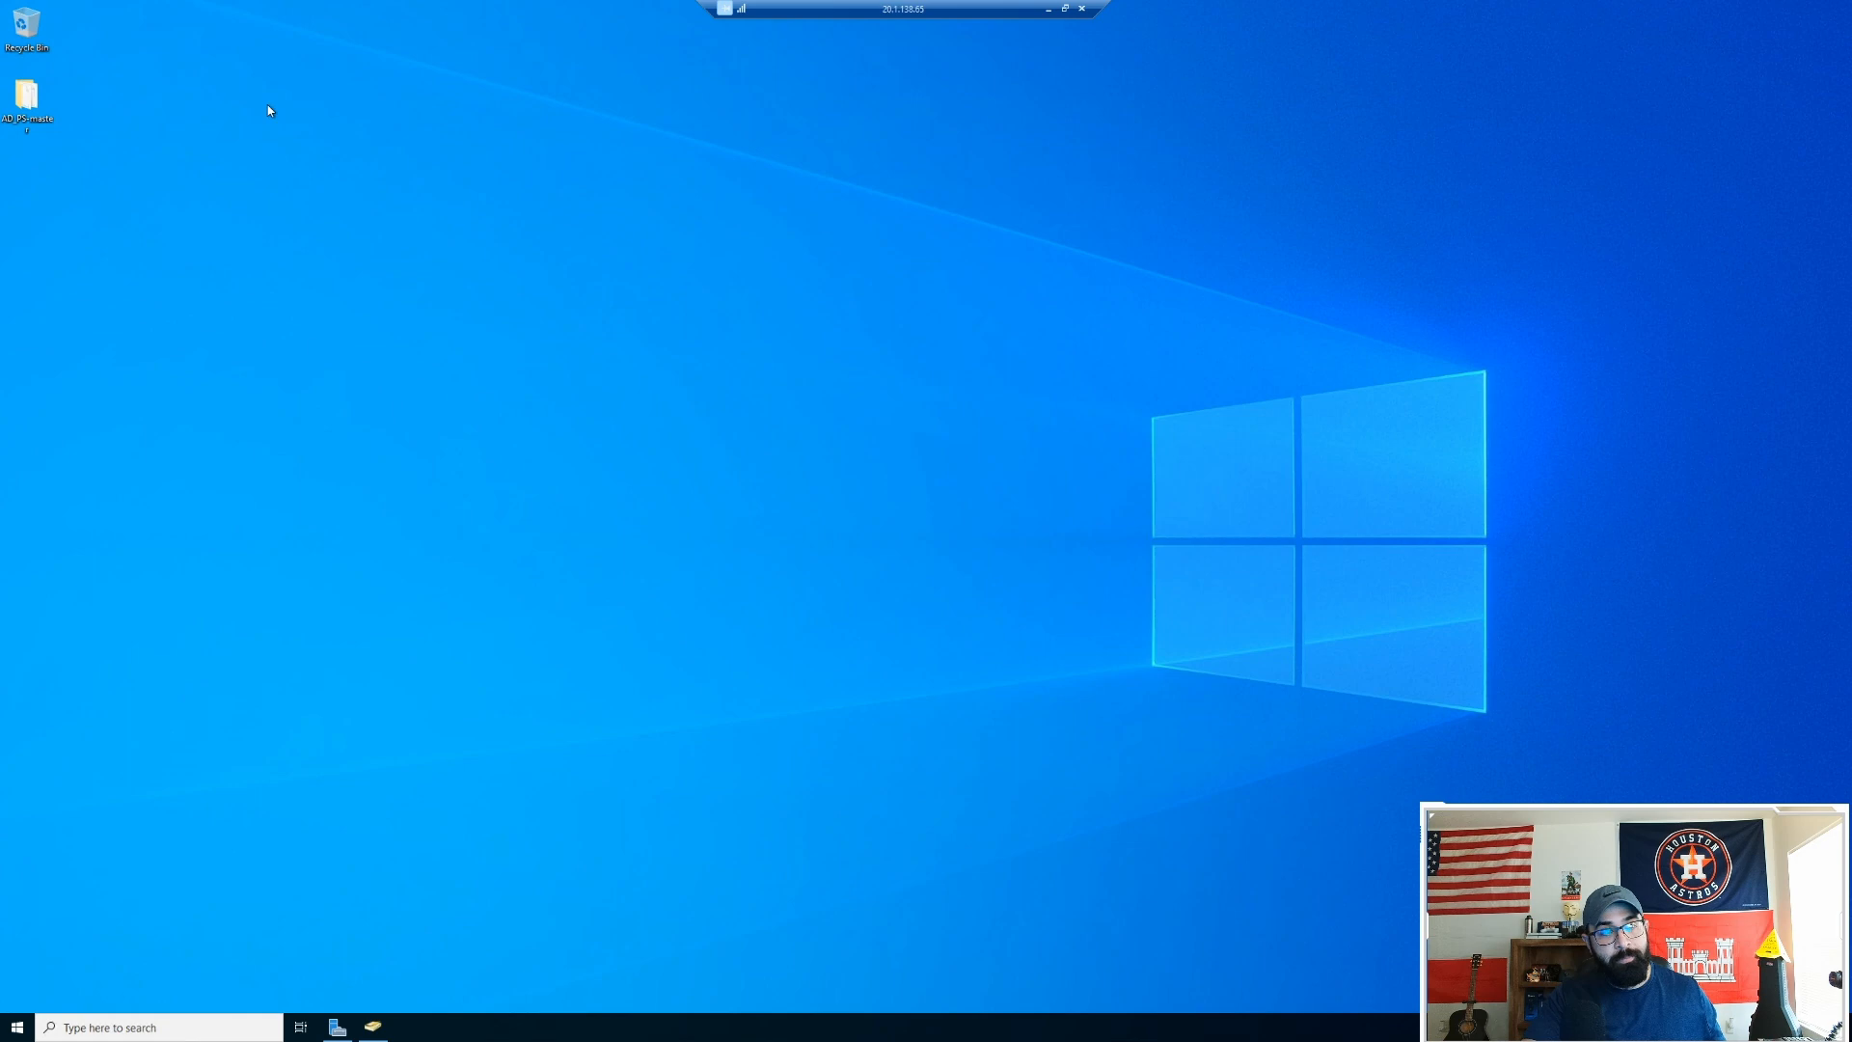
double_click(29, 100)
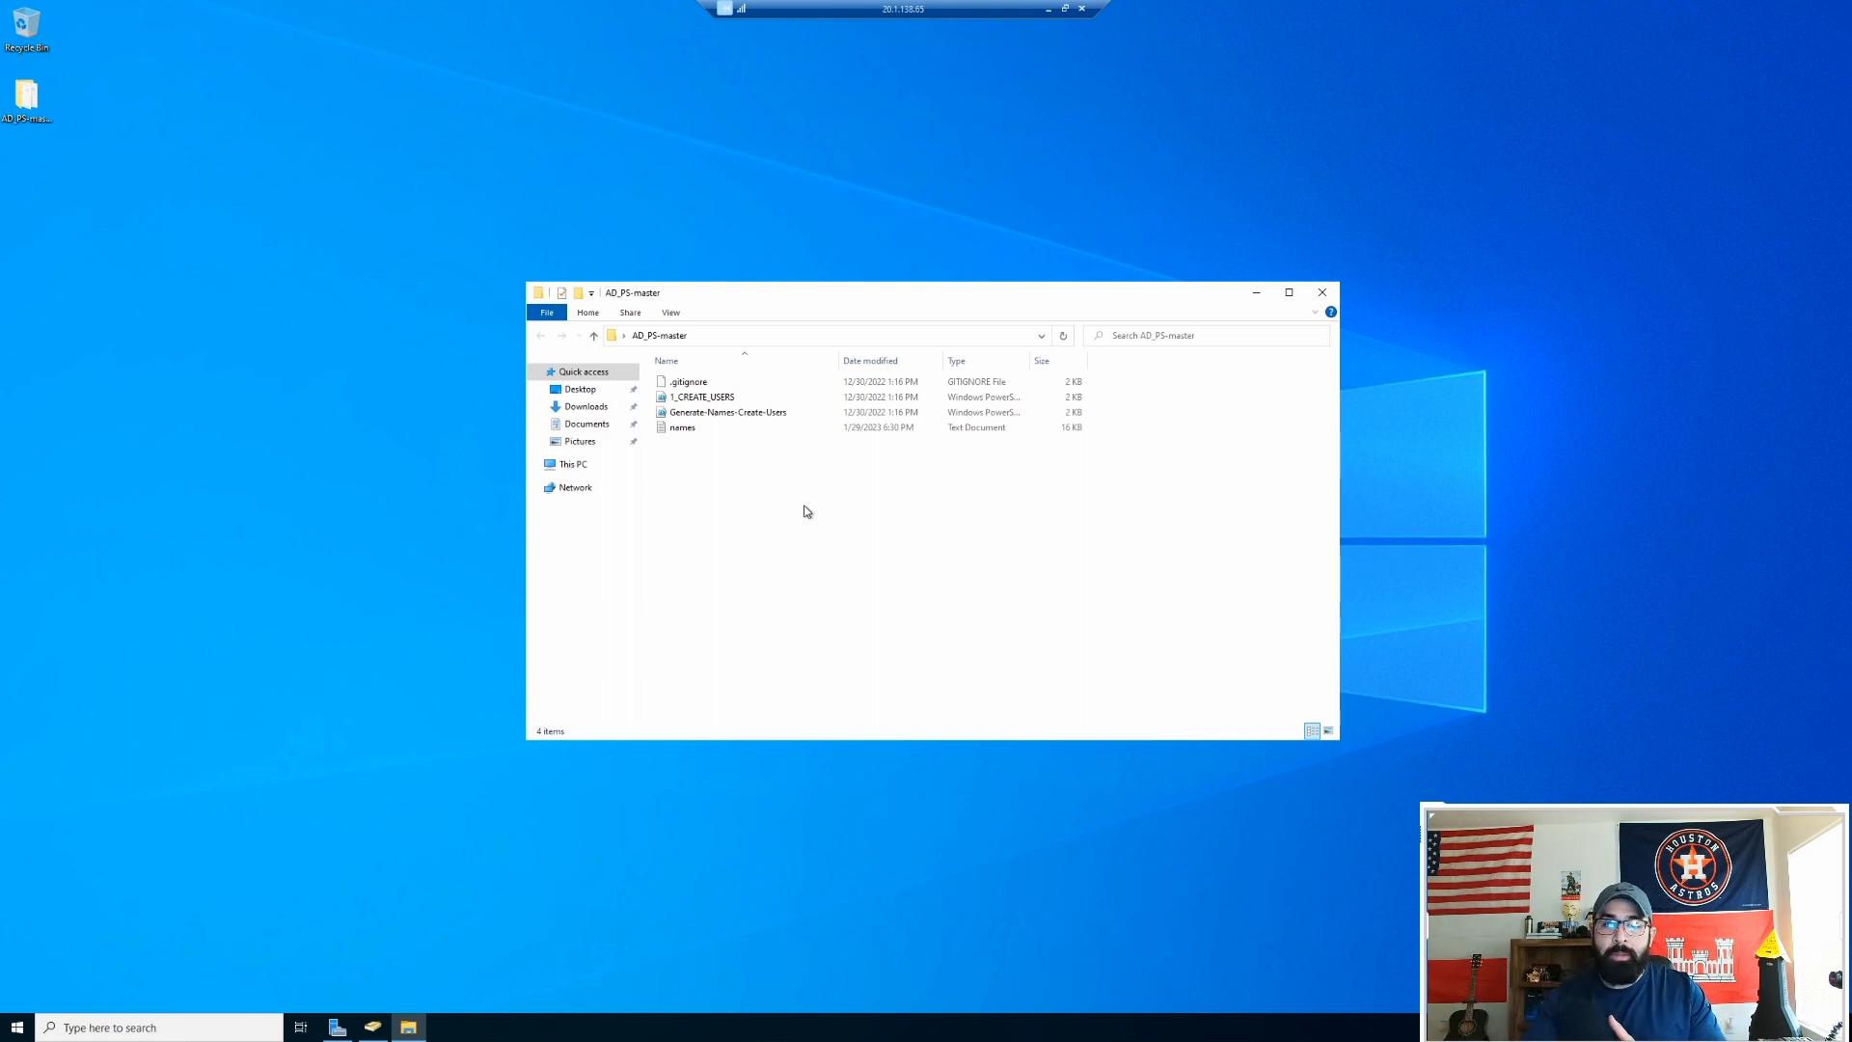
Step: Bring Active Directory Users and Computers forward, then minimize it again to view AD_PS-master
left_click(371, 1030)
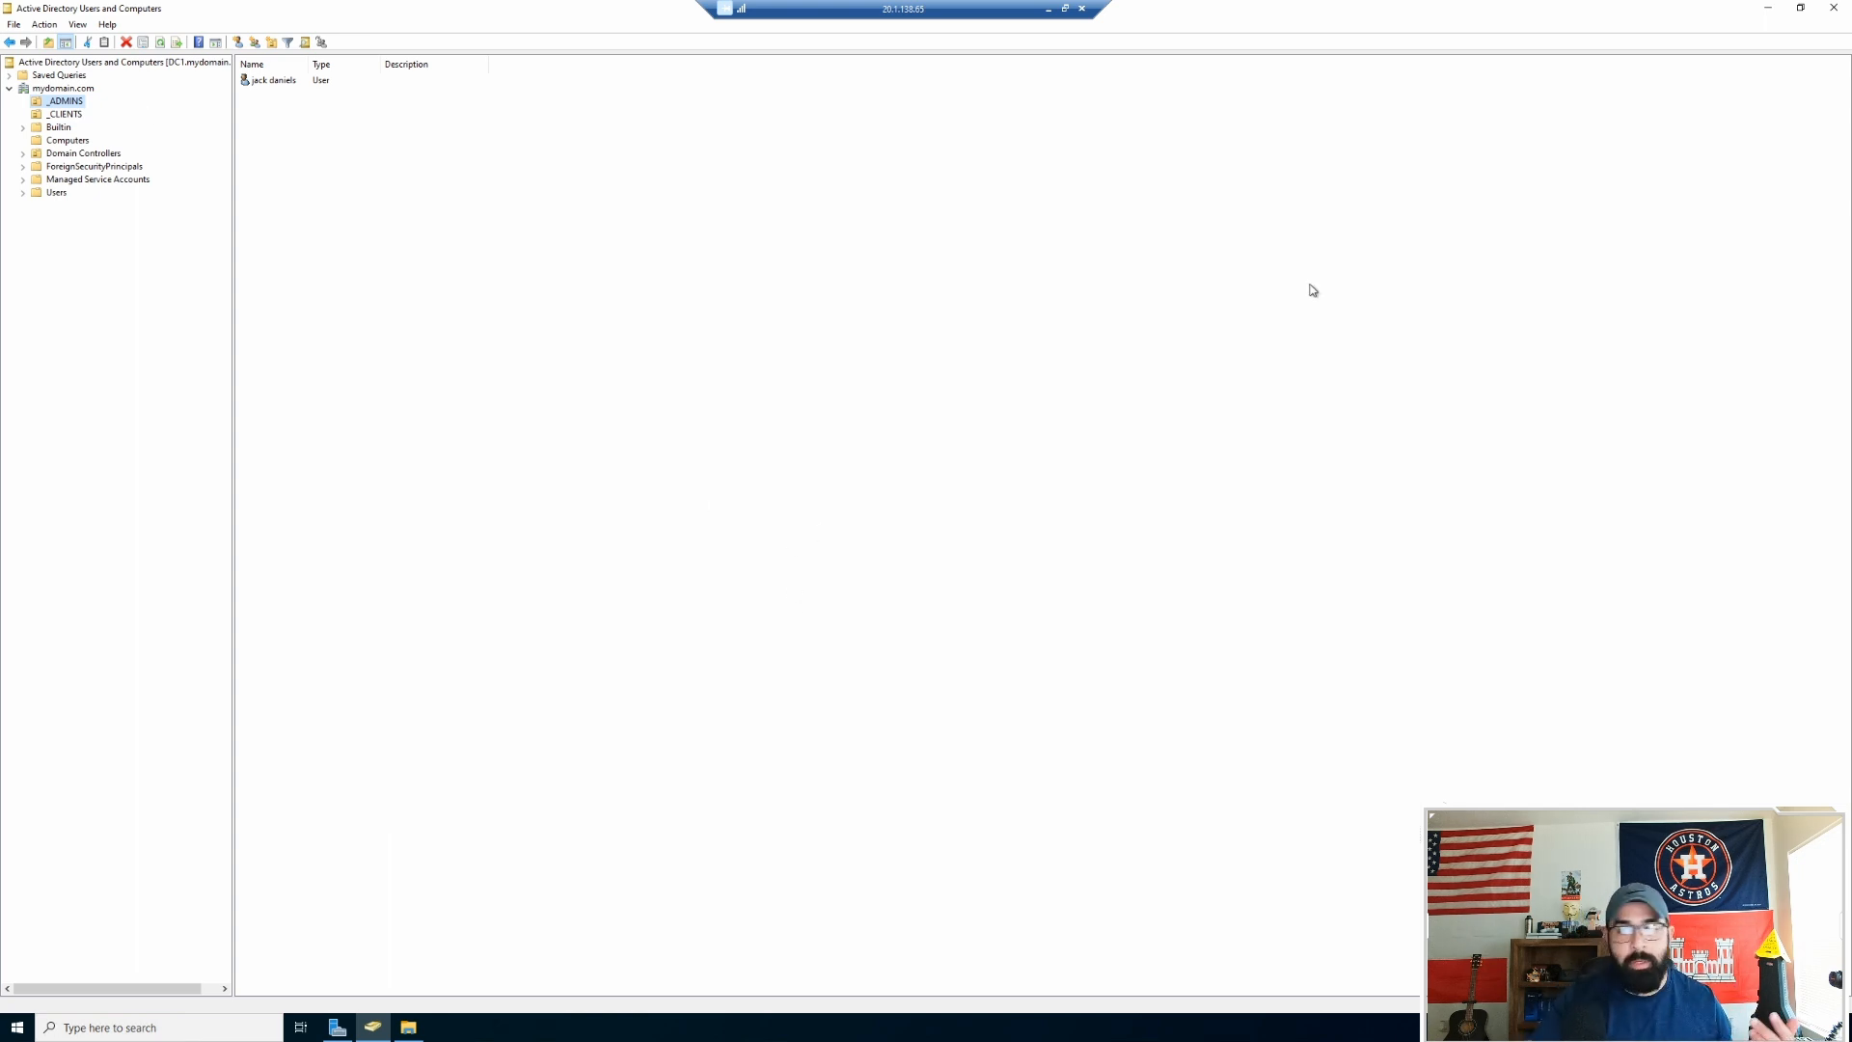
left_click(1779, 13)
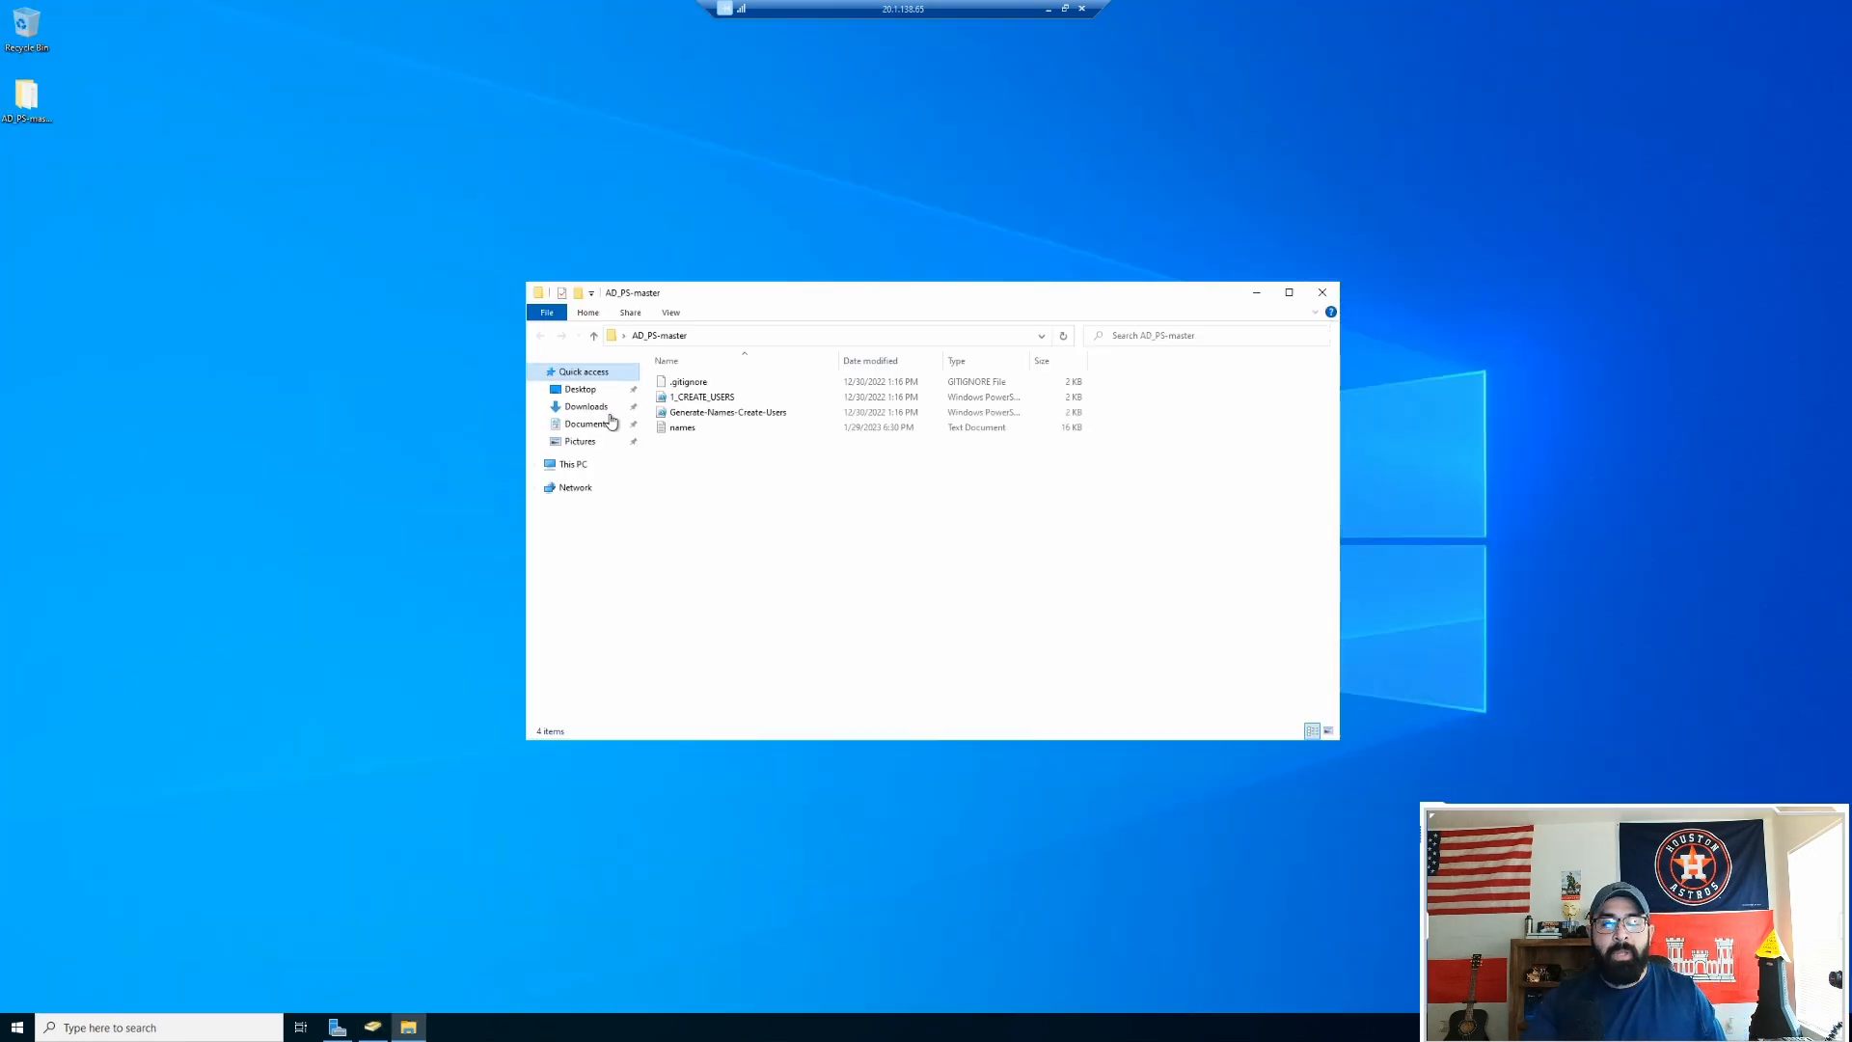
Step: Delete the first name from names.txt, save it, and close Notepad and the AD_PS-master window
double_click(715, 431)
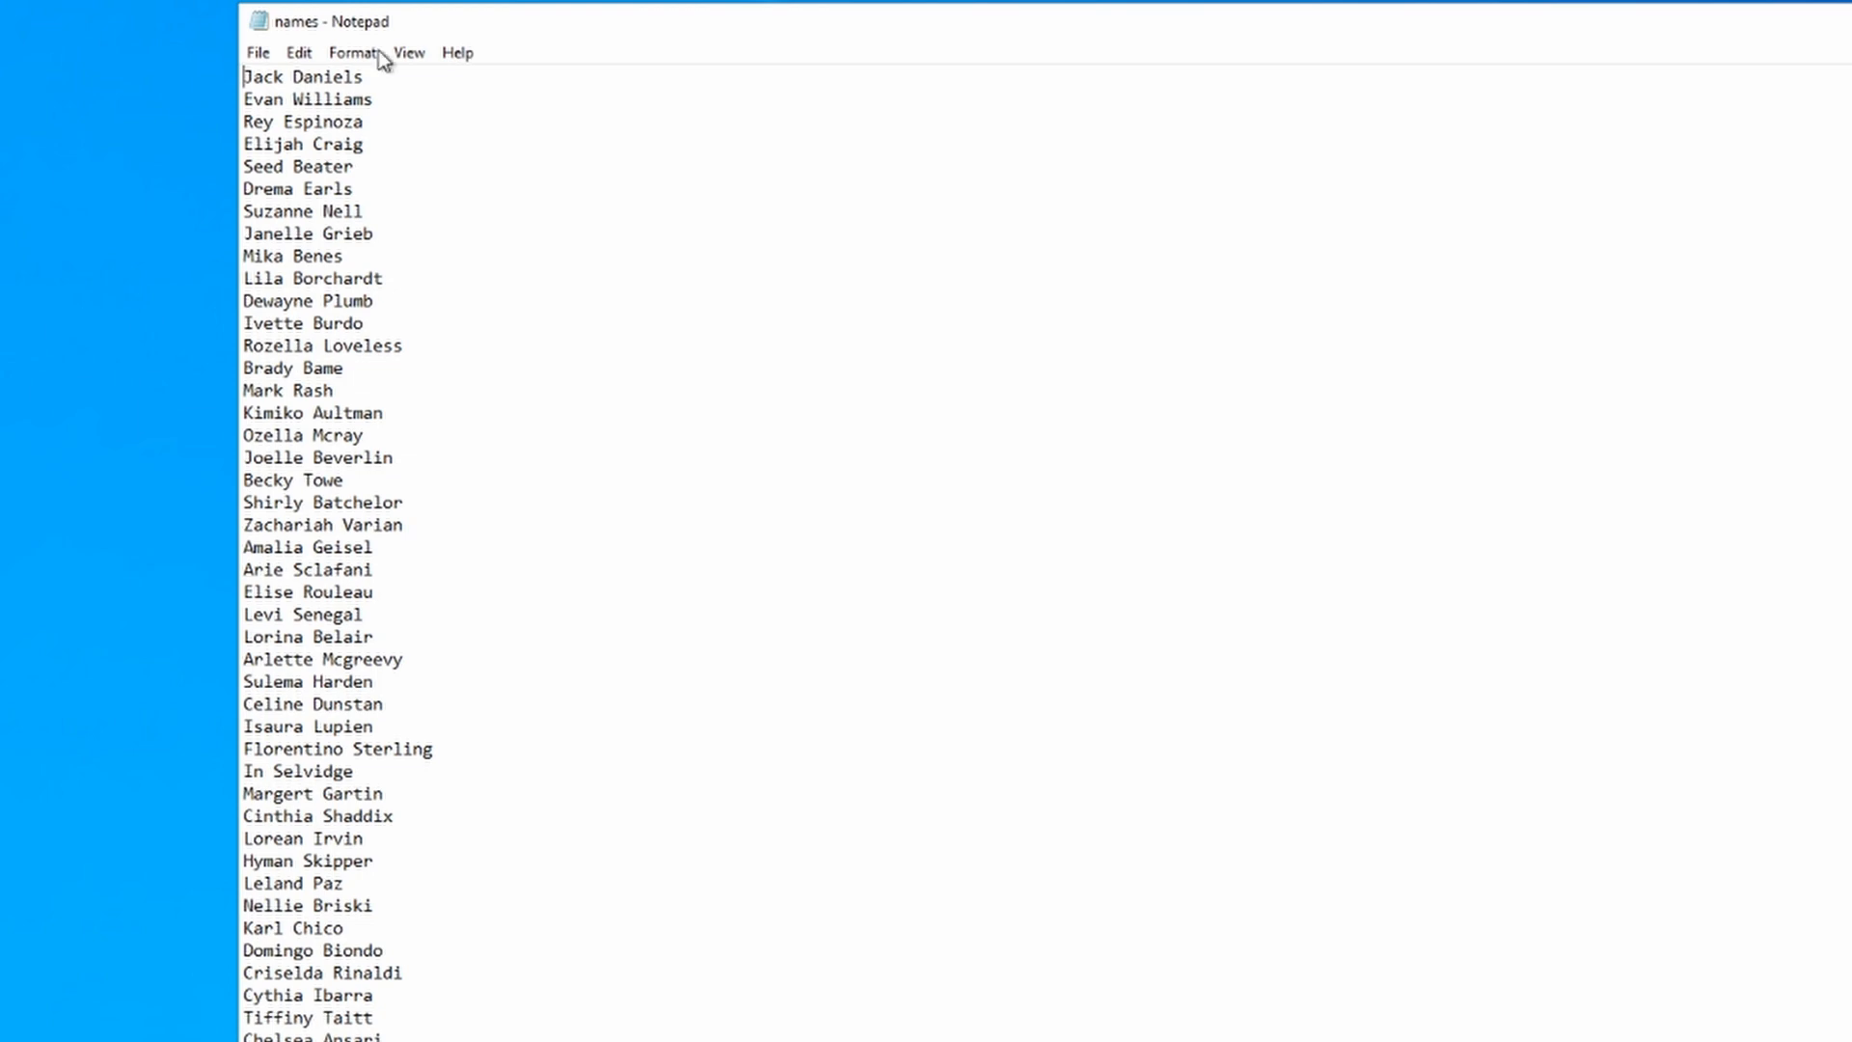
left_click(364, 76)
key("BackSpace")
key("BackSpace")
key("BackSpace")
key("BackSpace")
key("BackSpace")
key("BackSpace")
key("BackSpace")
key("BackSpace")
key("BackSpace")
key("BackSpace")
key("BackSpace")
key("BackSpace")
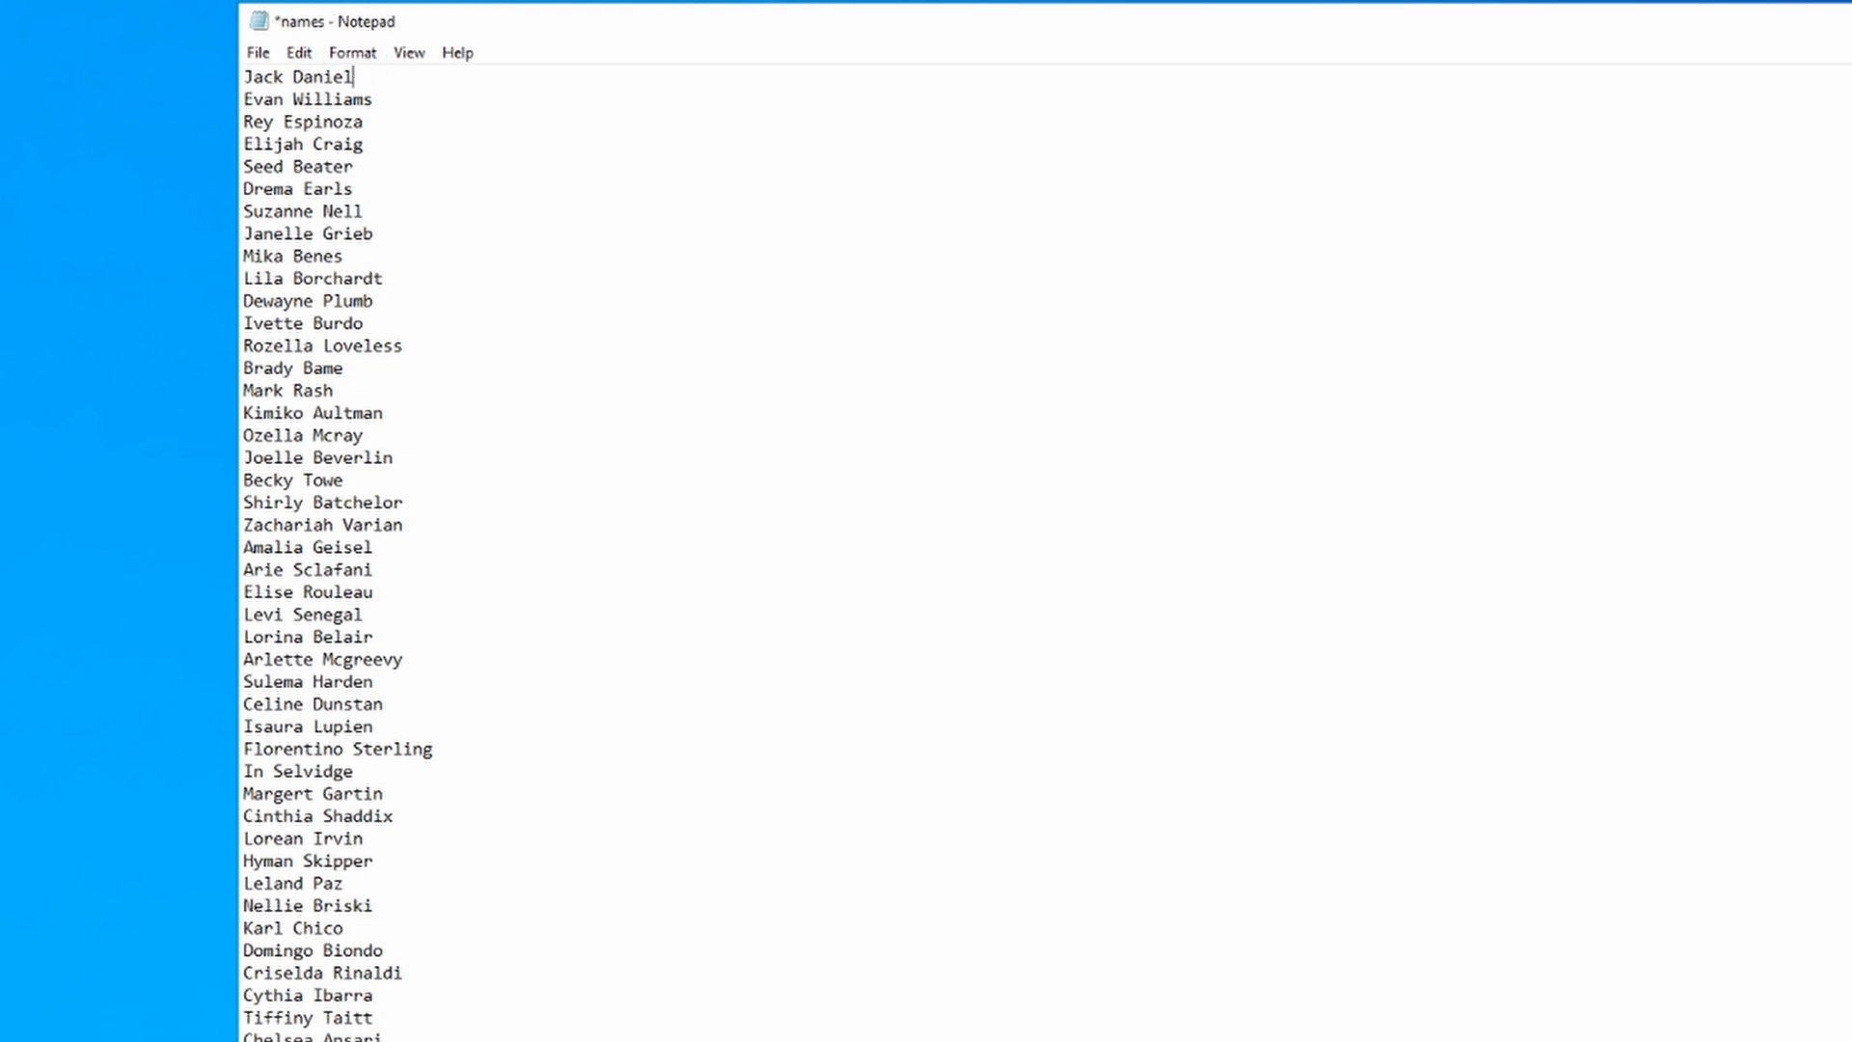
key("Delete")
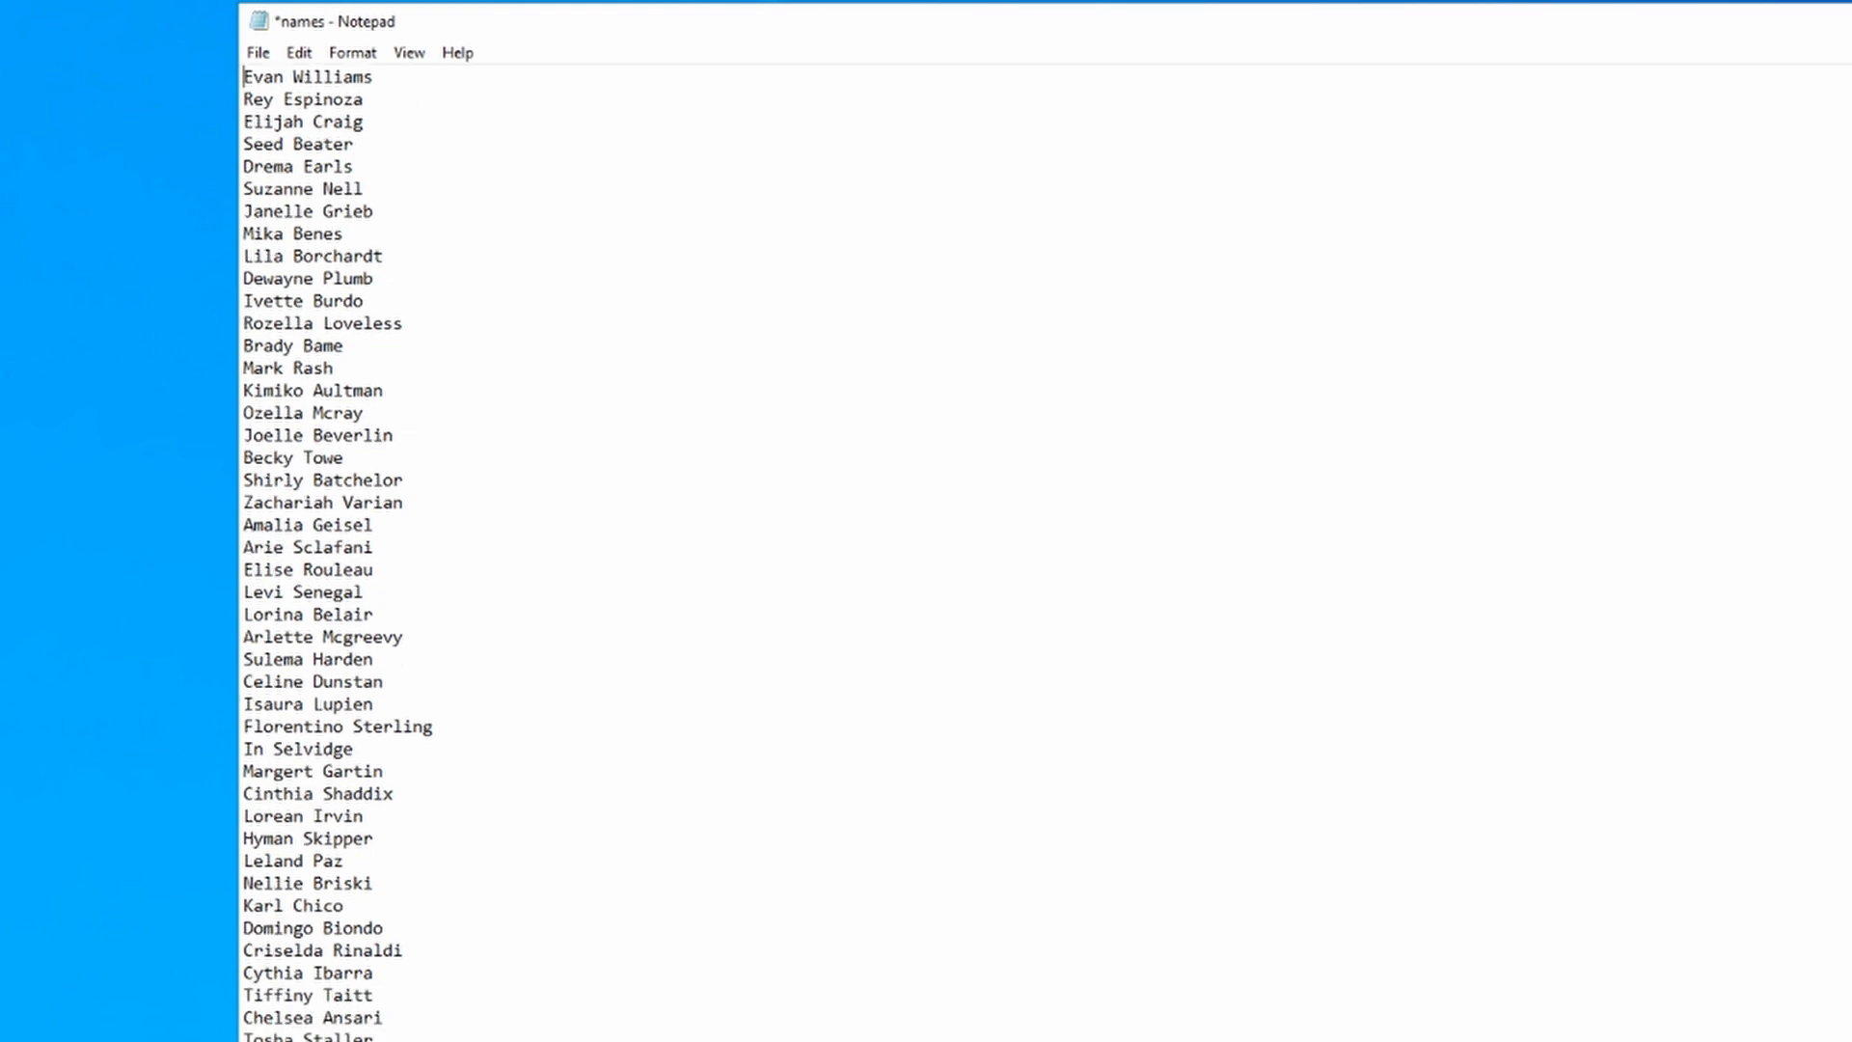
scroll(1045, 552, "down", 11)
scroll(1044, 552, "down", 15)
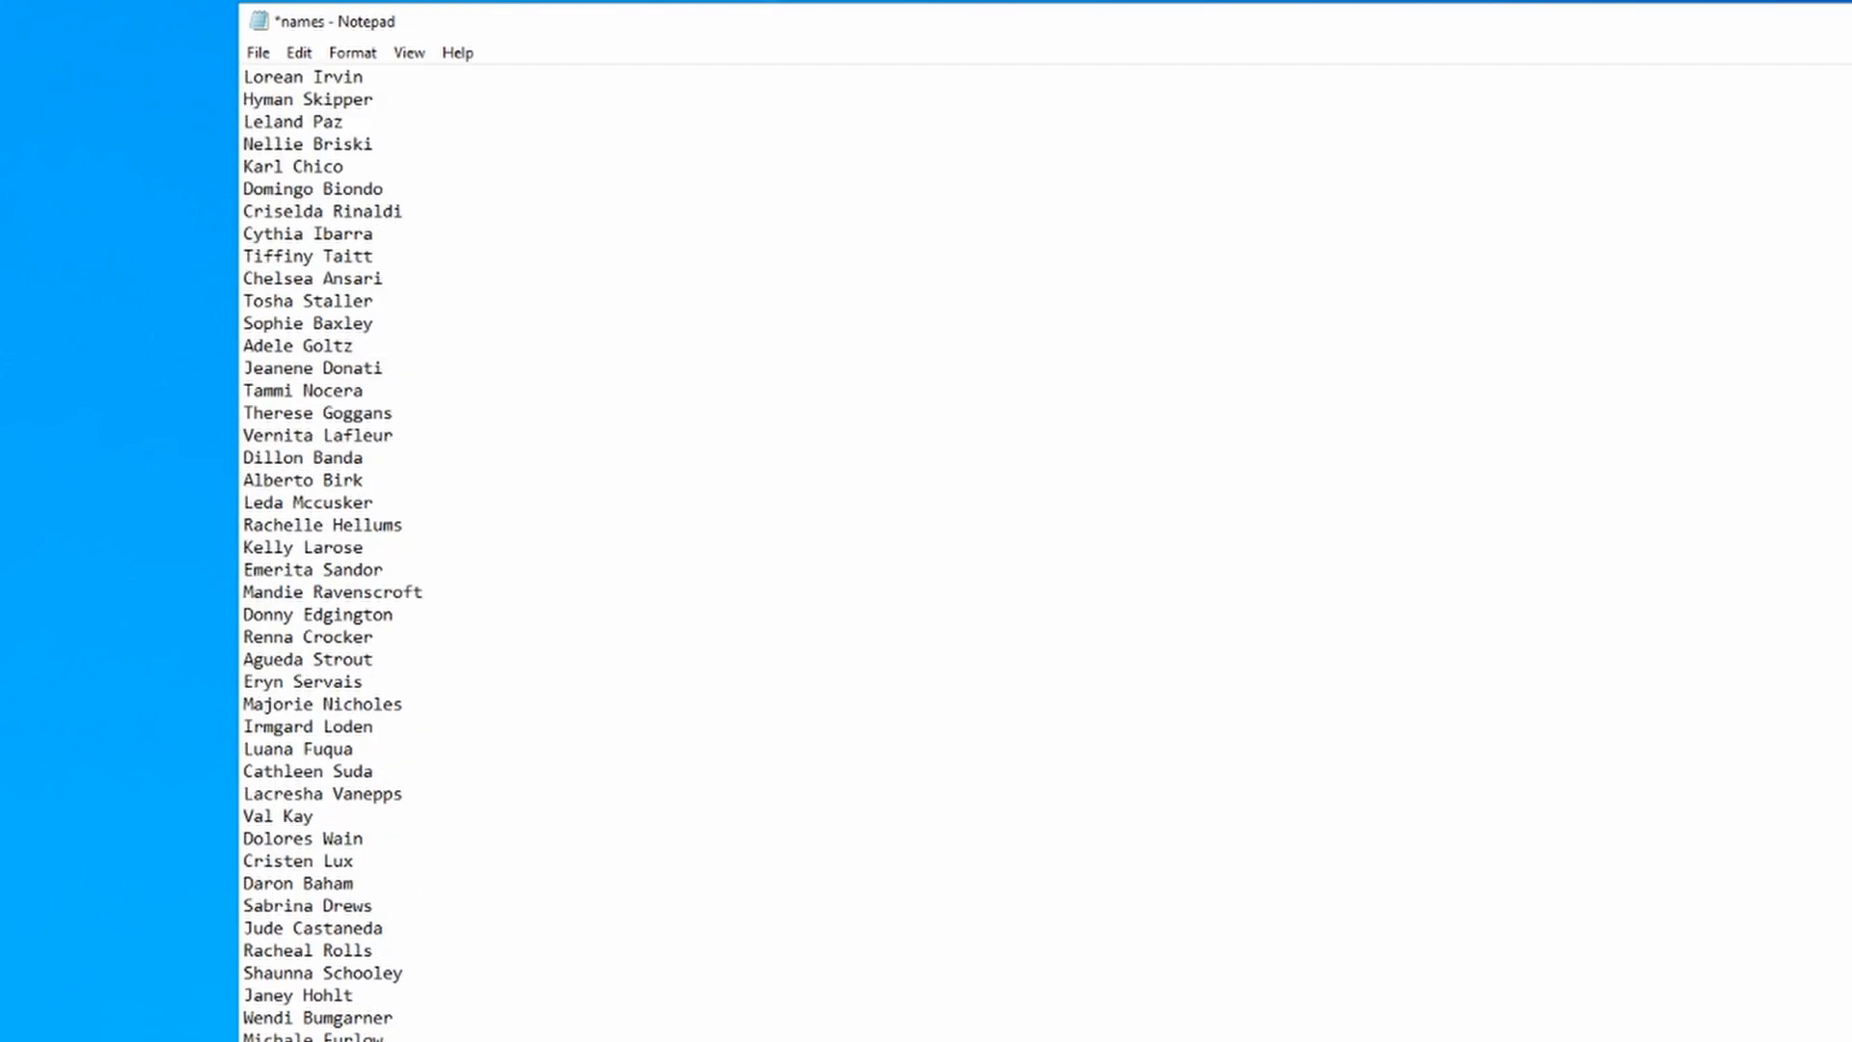
scroll(1045, 552, "down", 20)
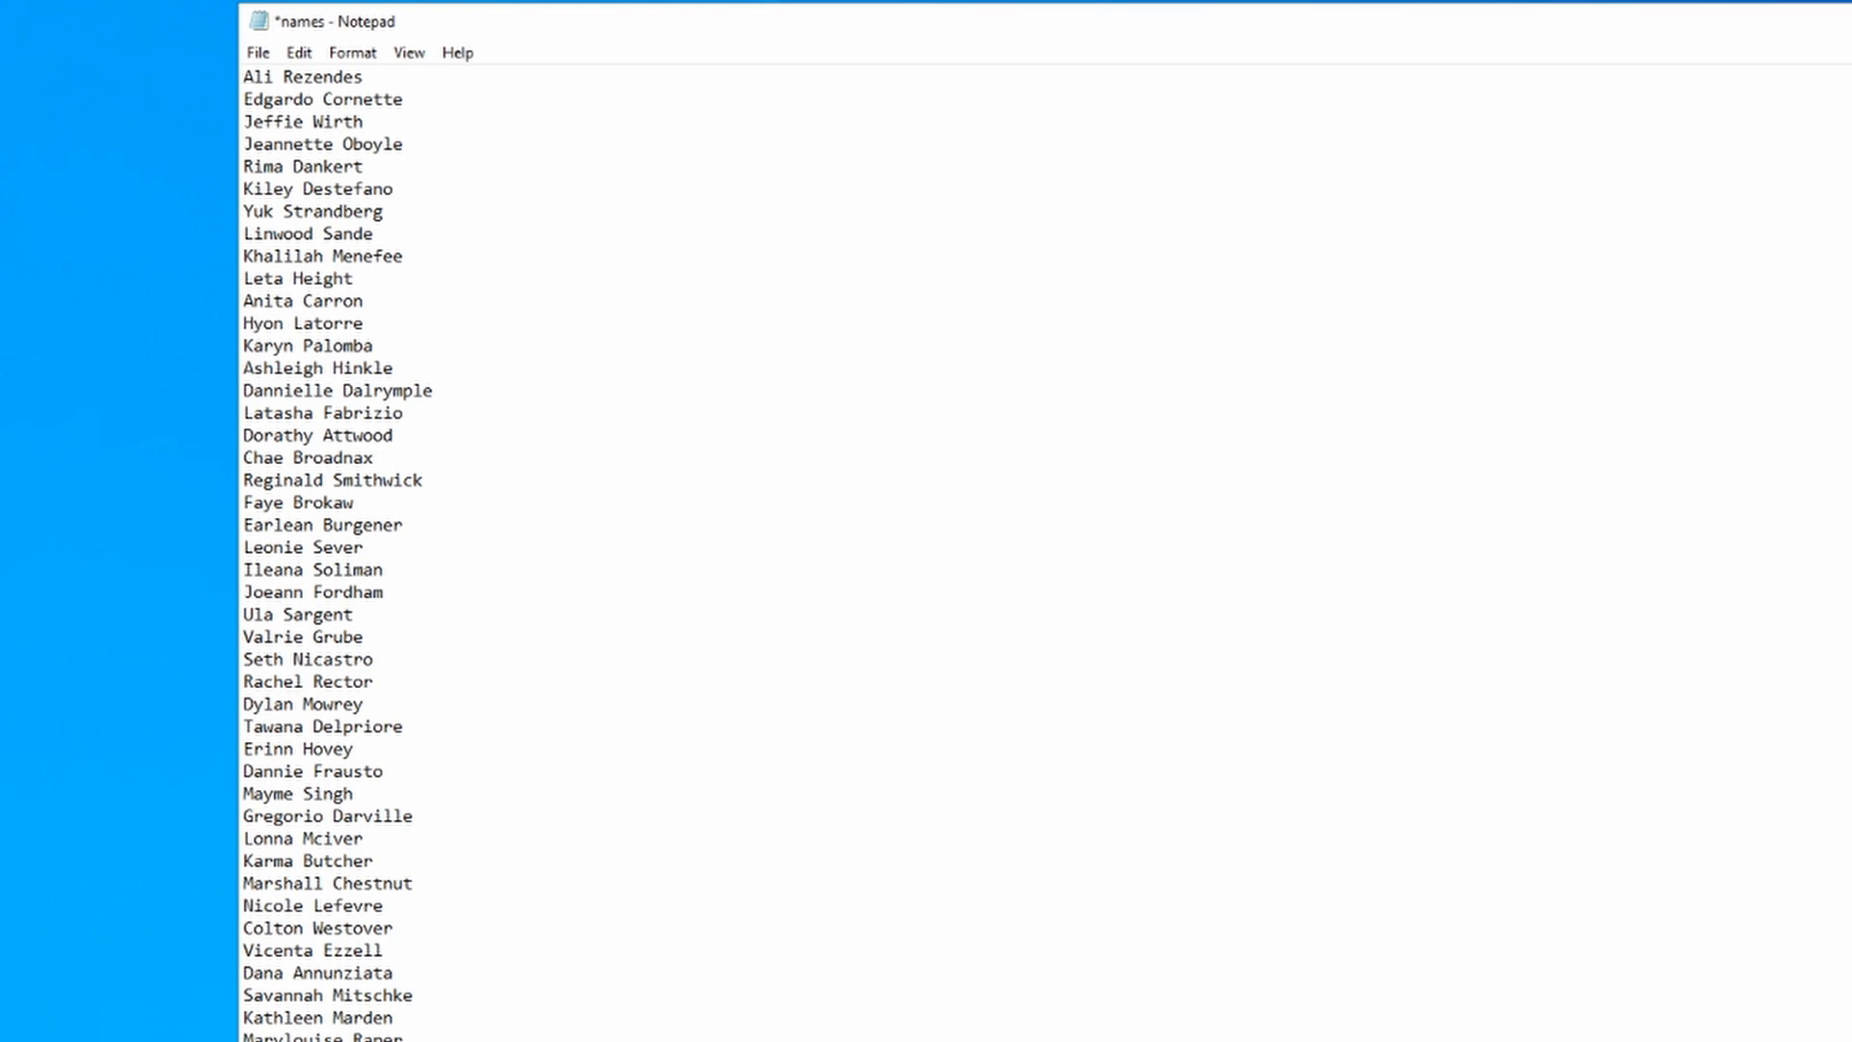
scroll(1044, 551, "up", 1)
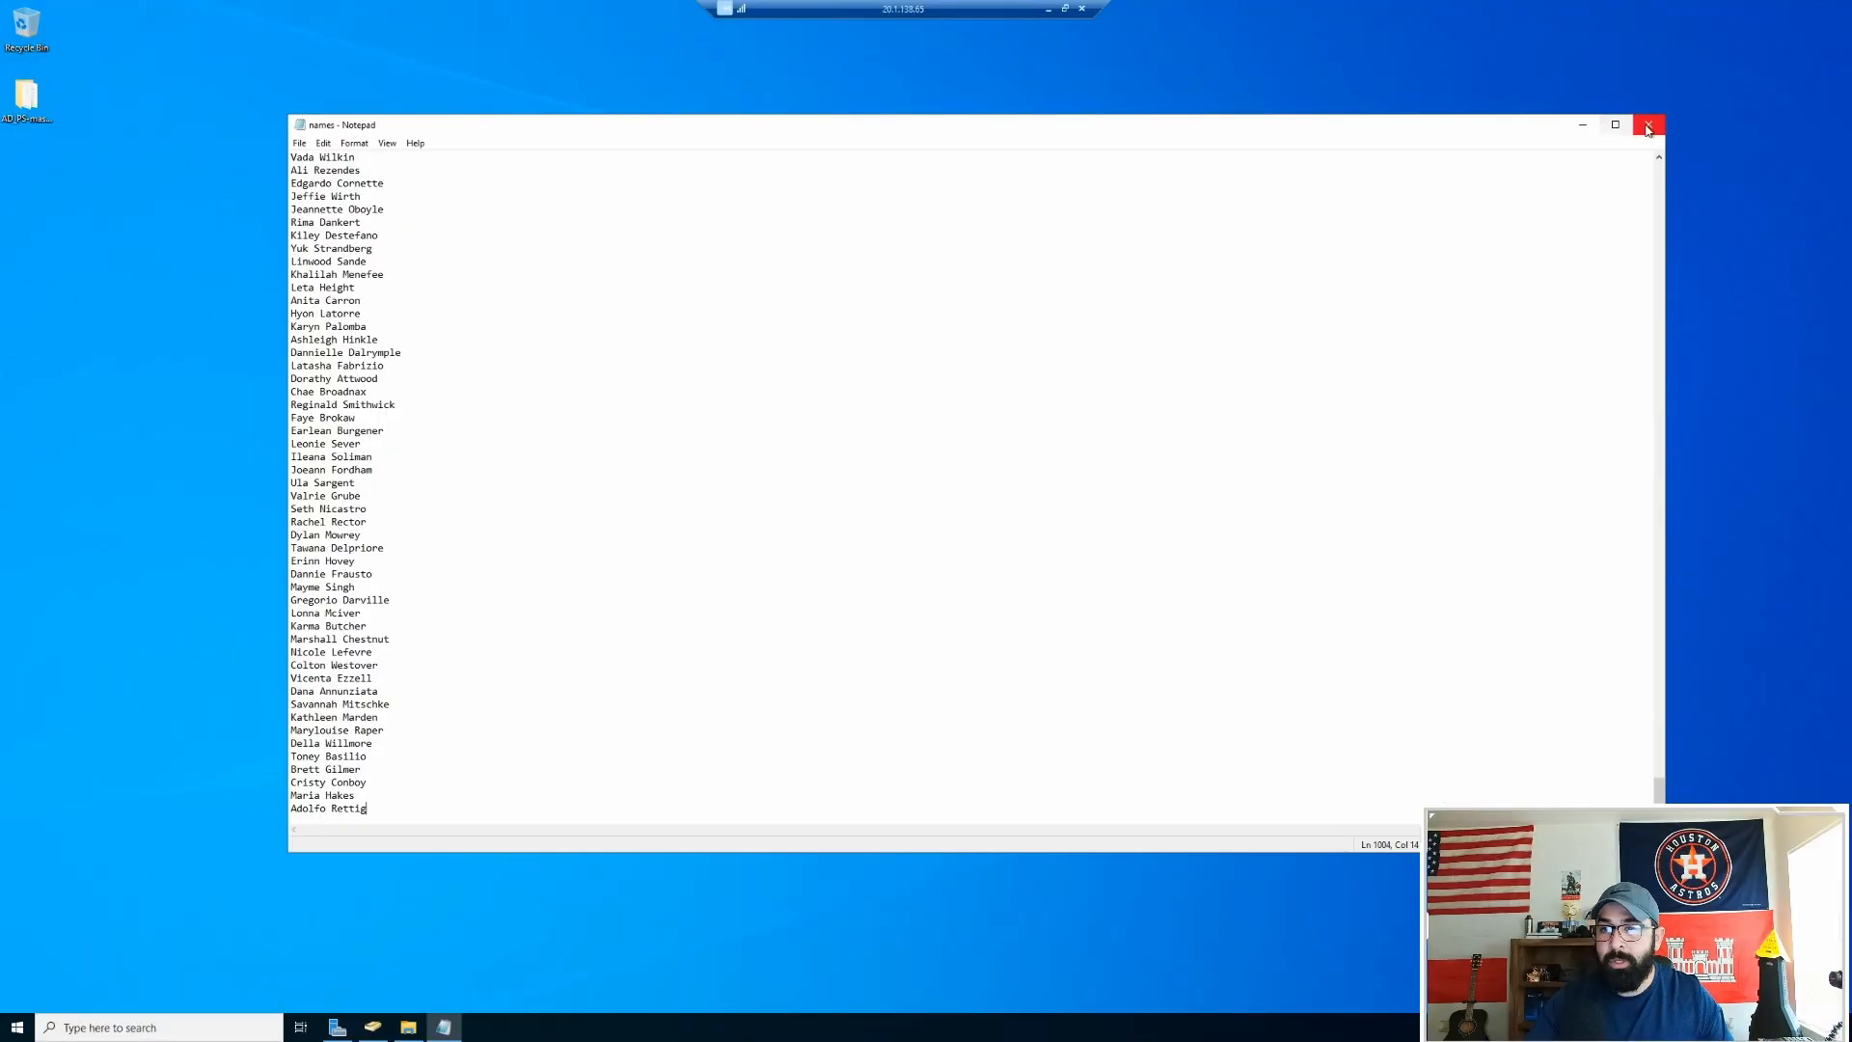
left_click(1640, 125)
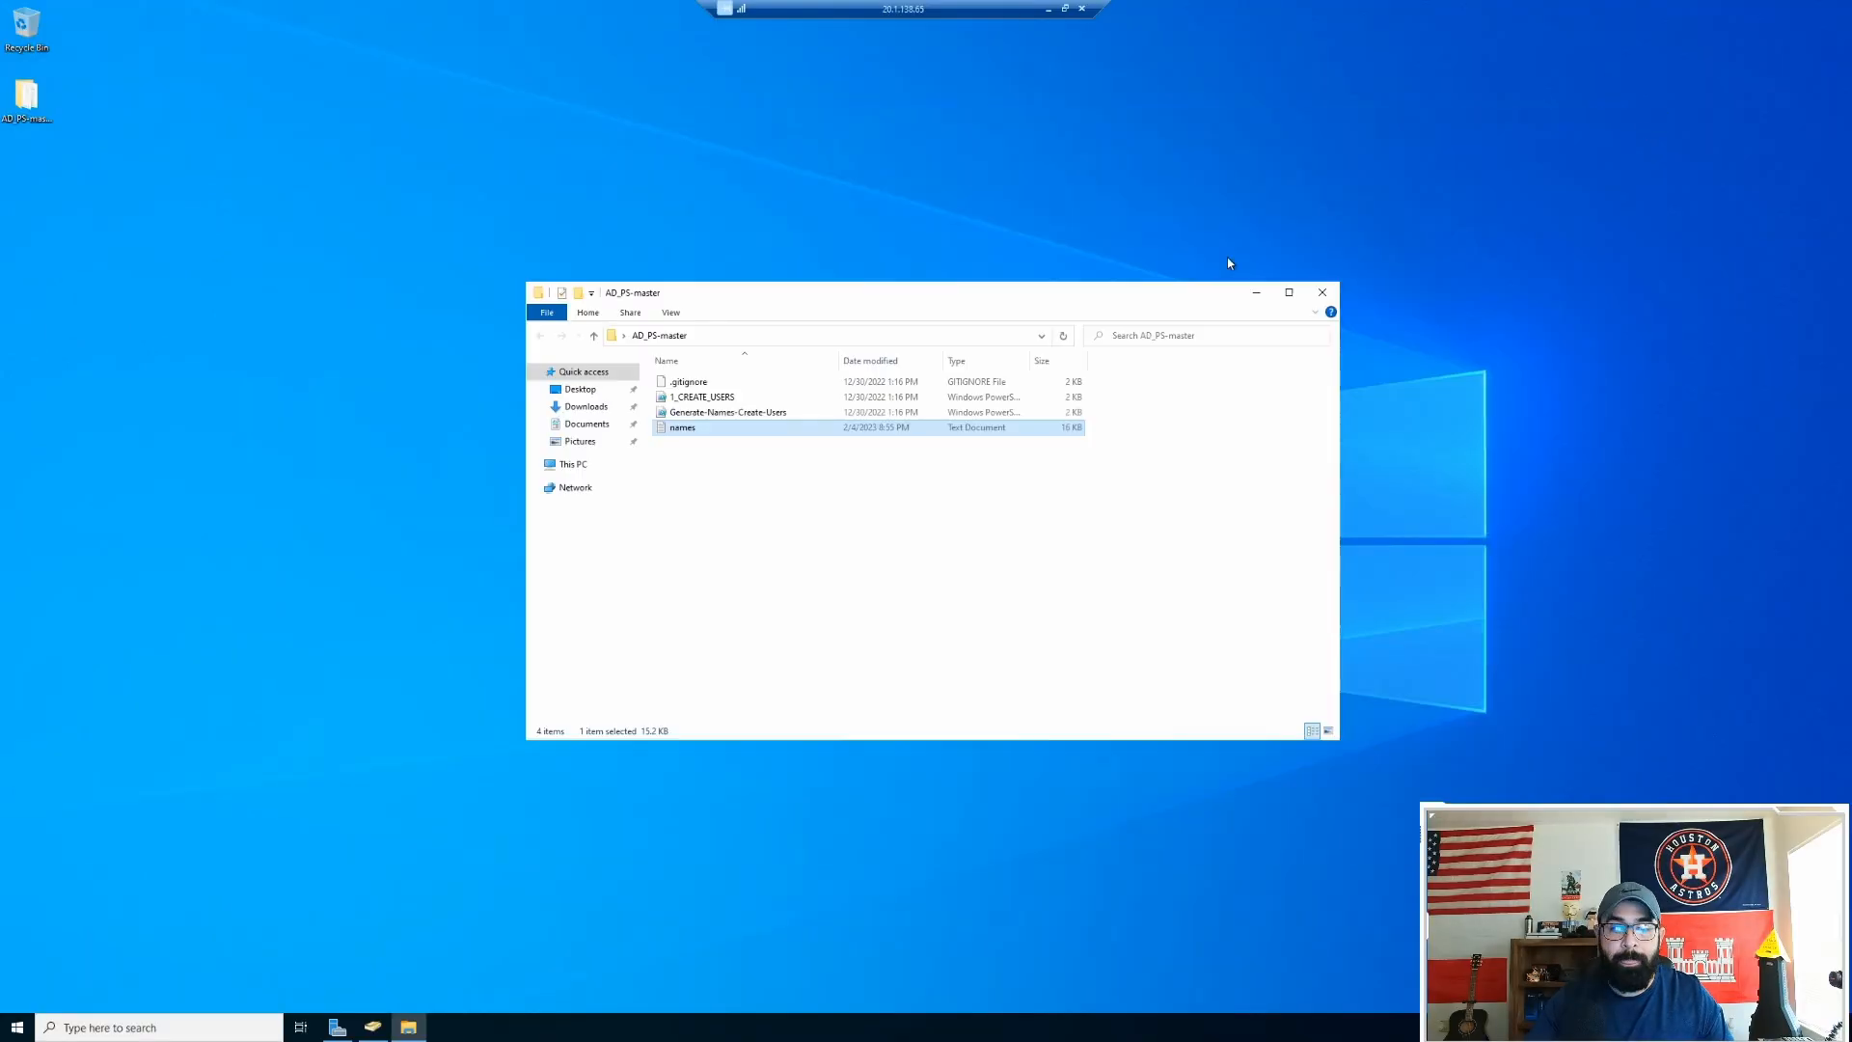
left_click(1322, 291)
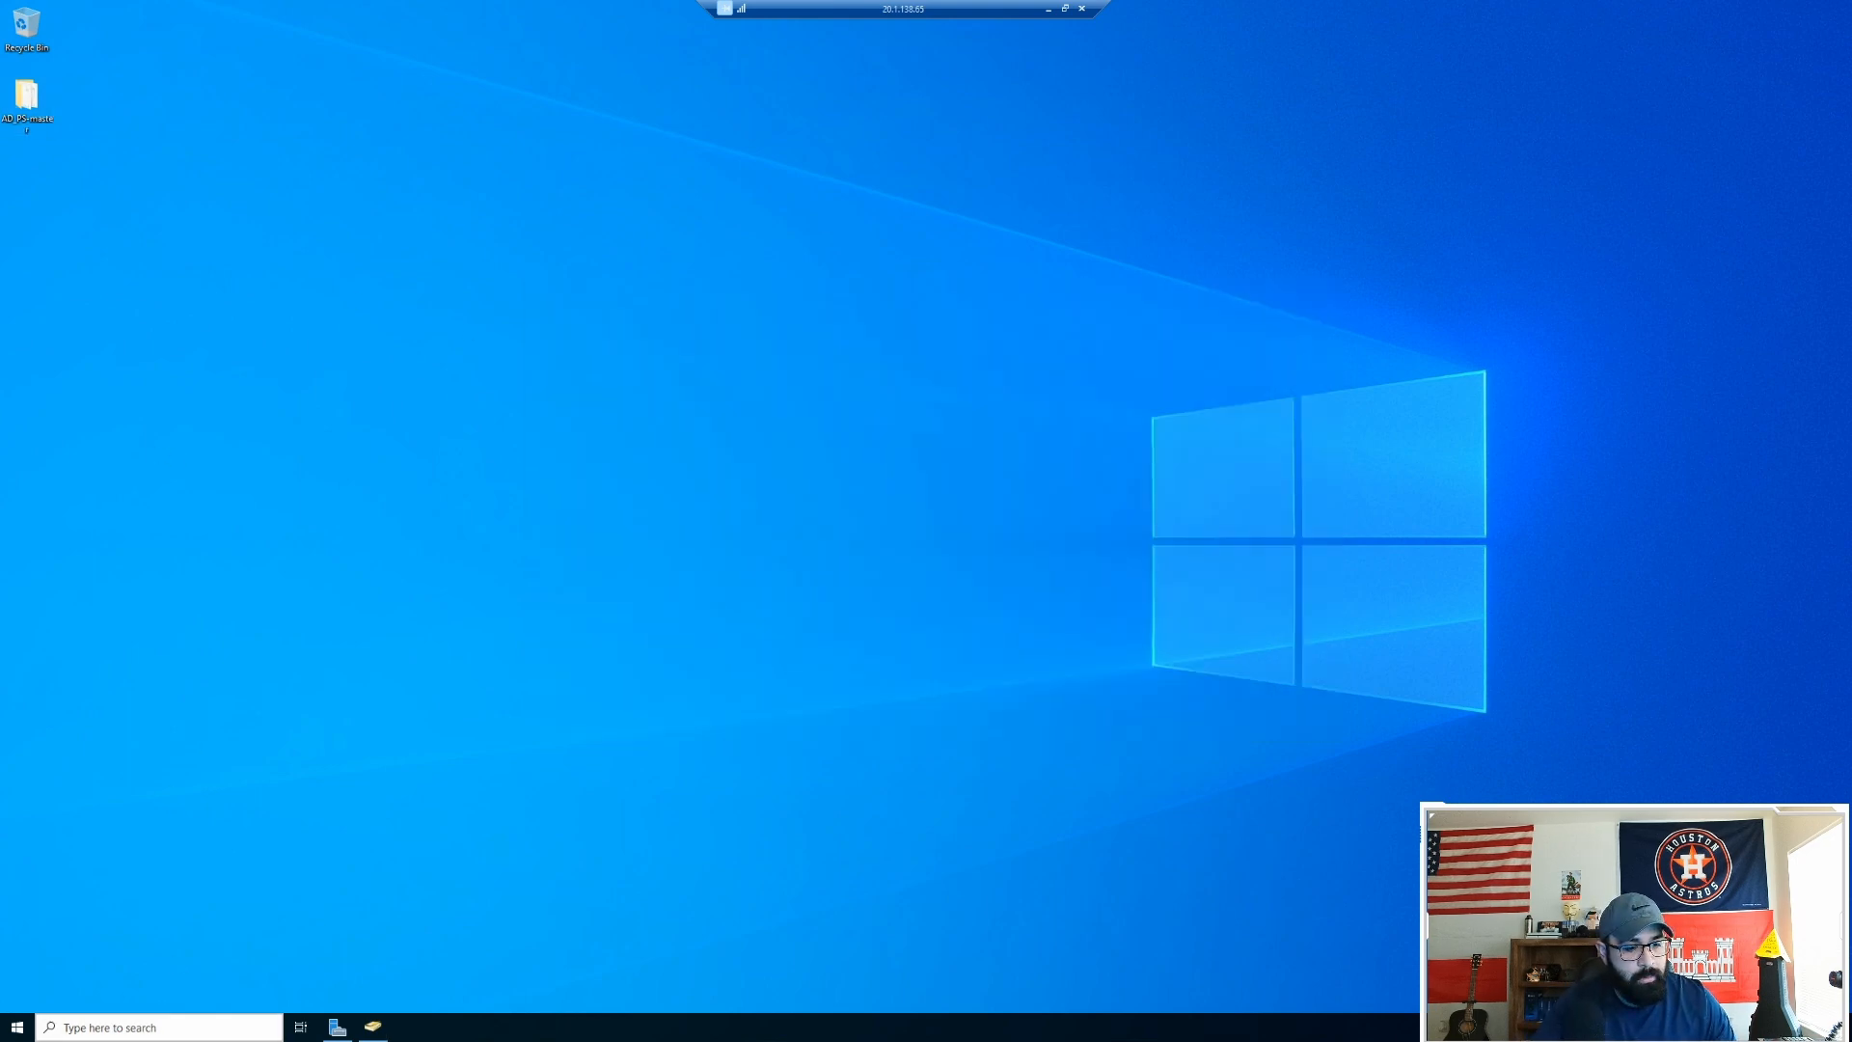
Step: Search 'power' and run Windows PowerShell ISE as administrator, approving the UAC prompt
left_click(221, 1035)
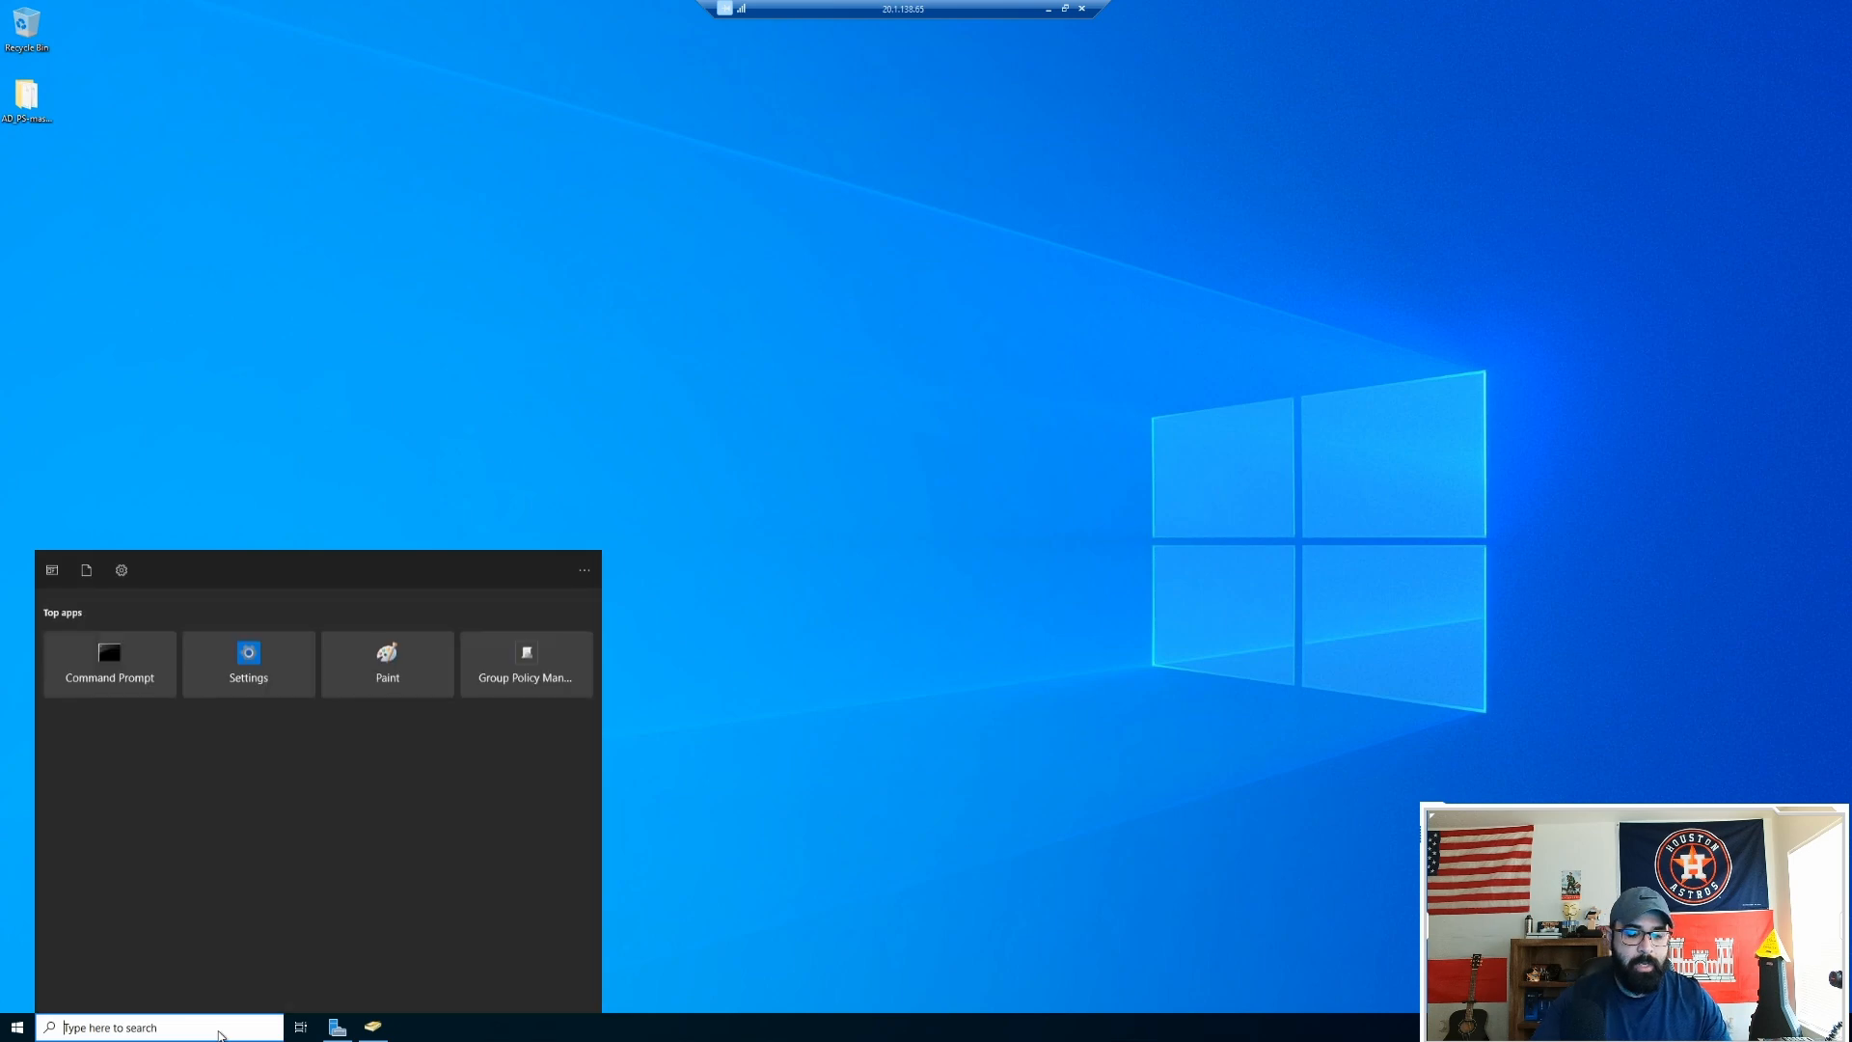
type("power")
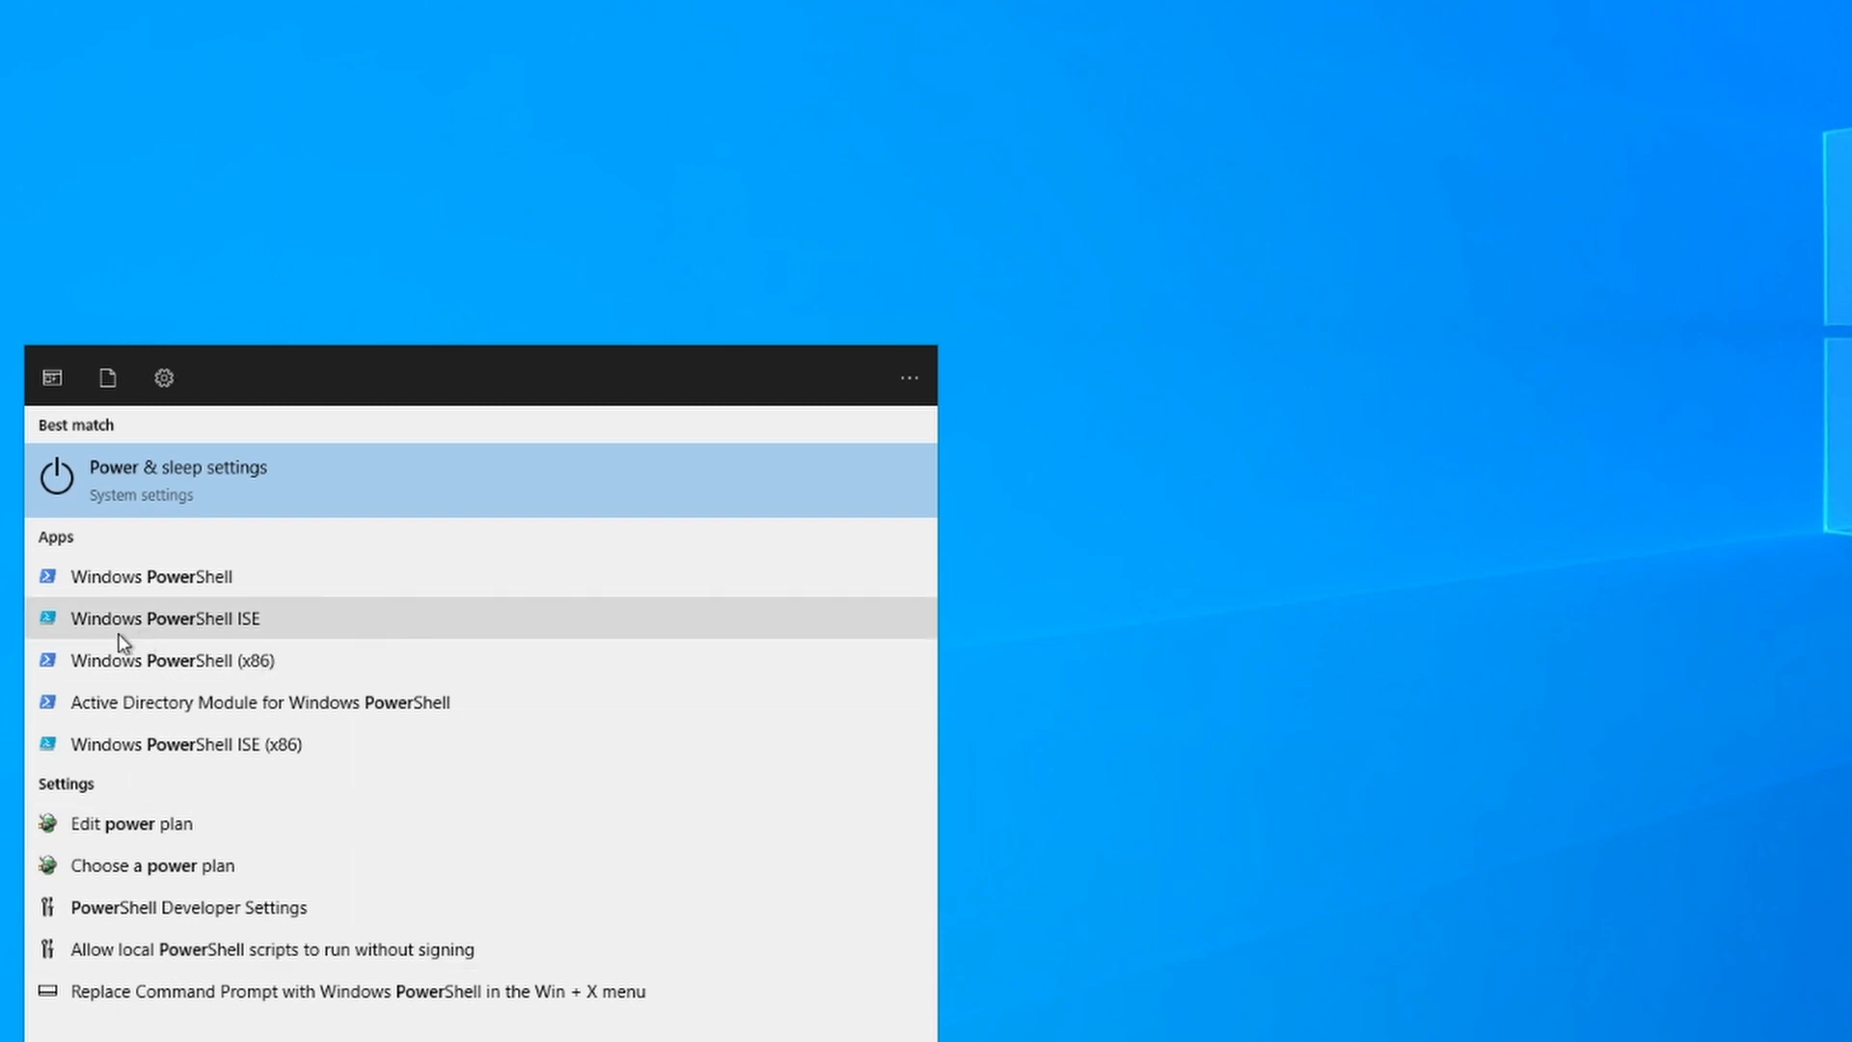
right_click(230, 626)
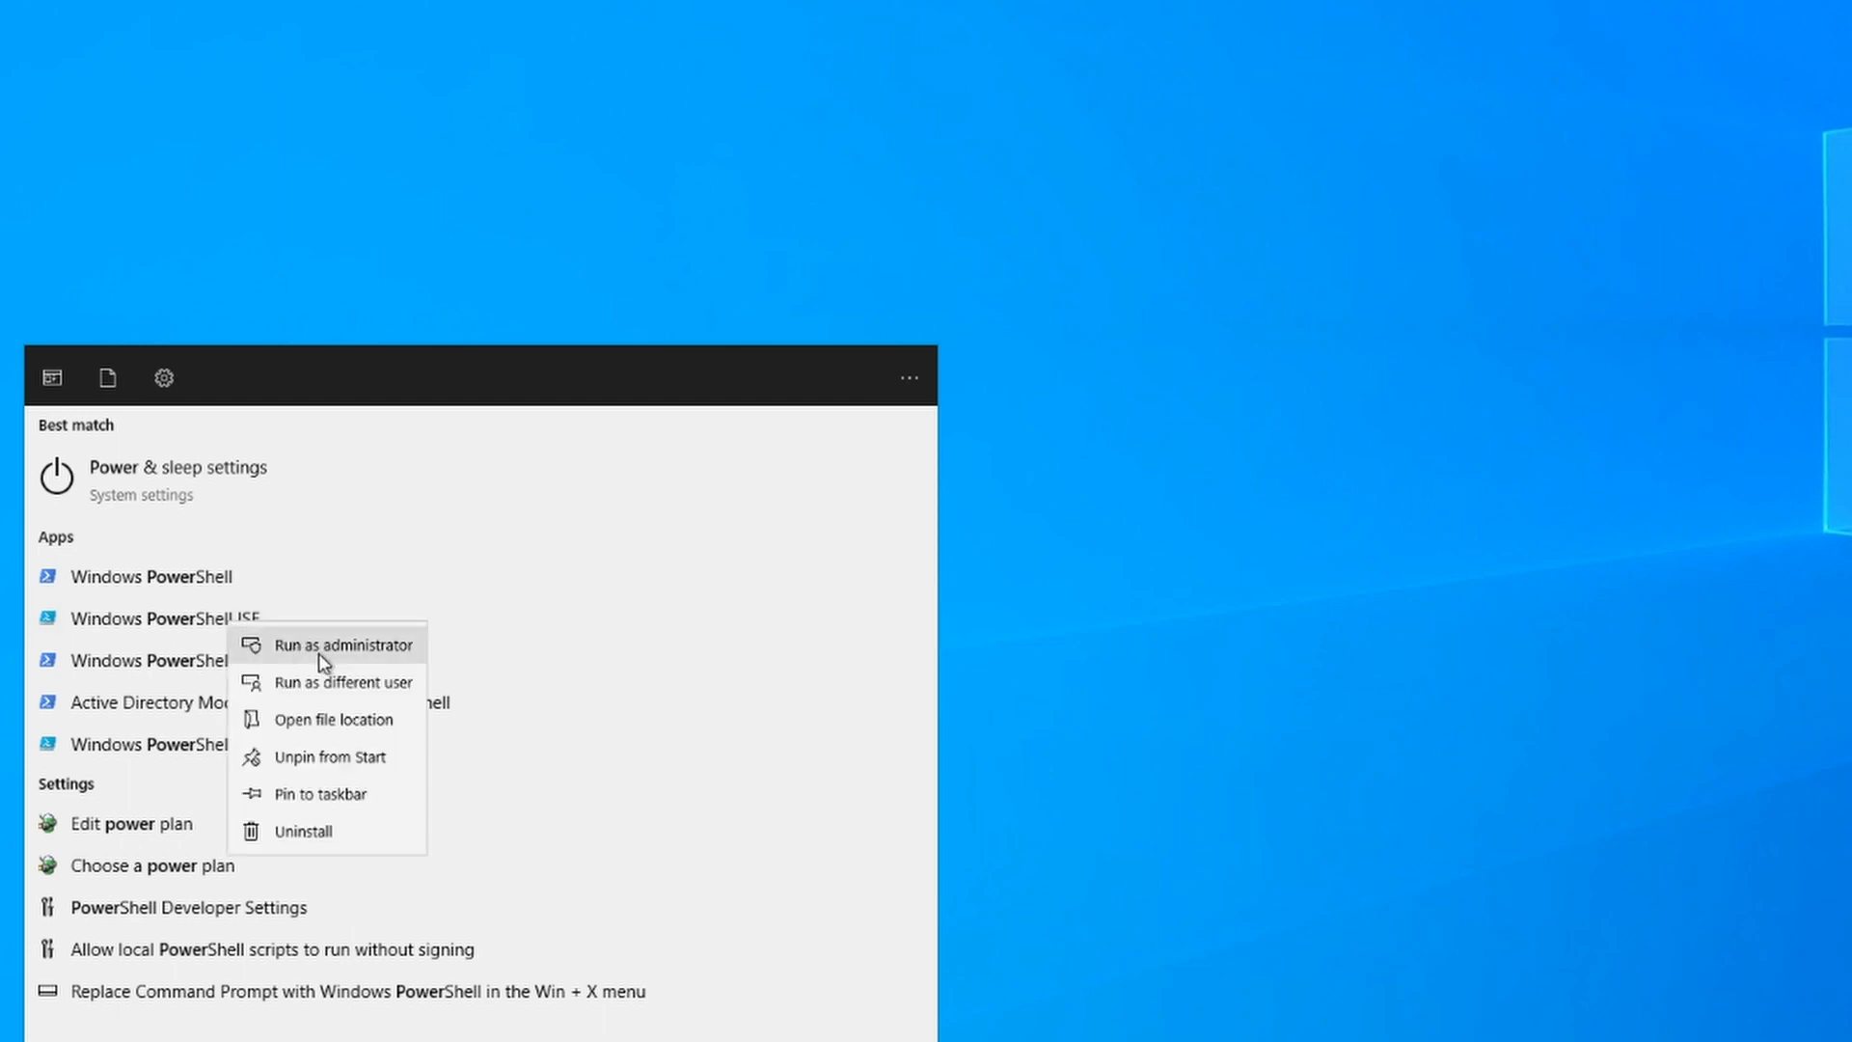
left_click(323, 657)
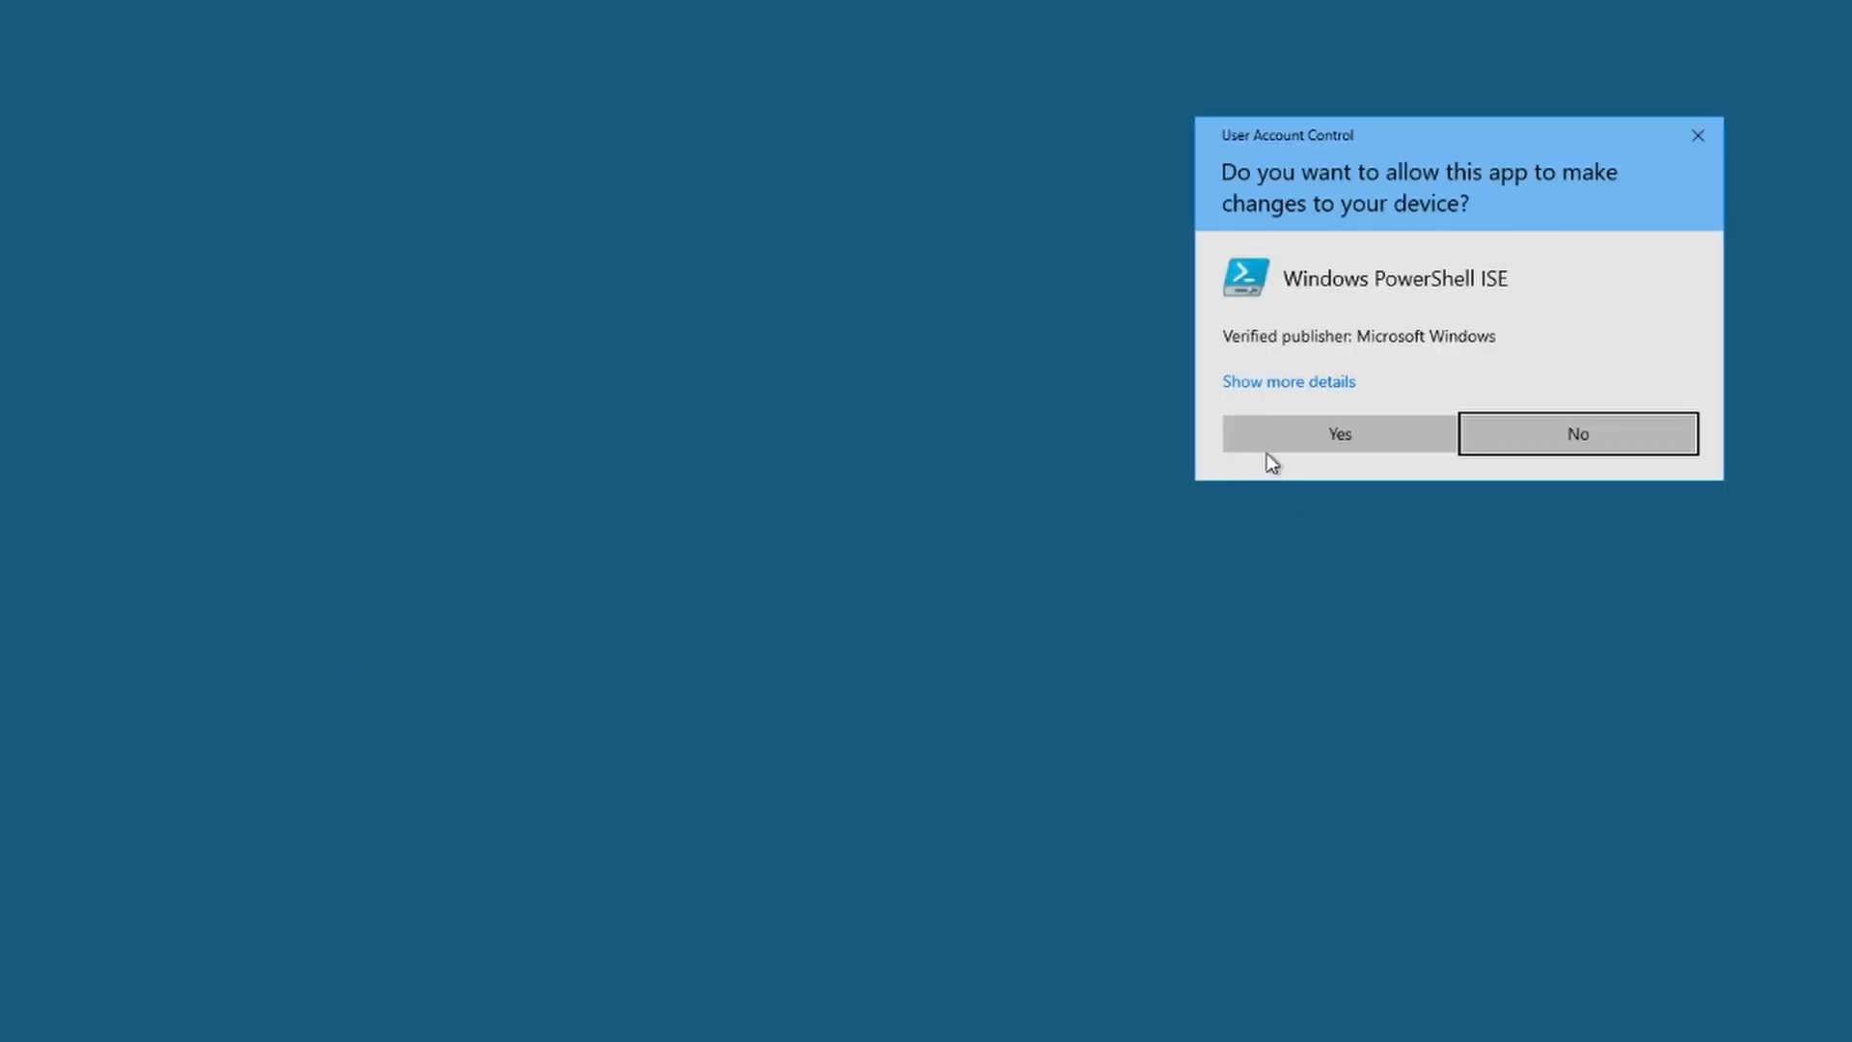
left_click(1328, 436)
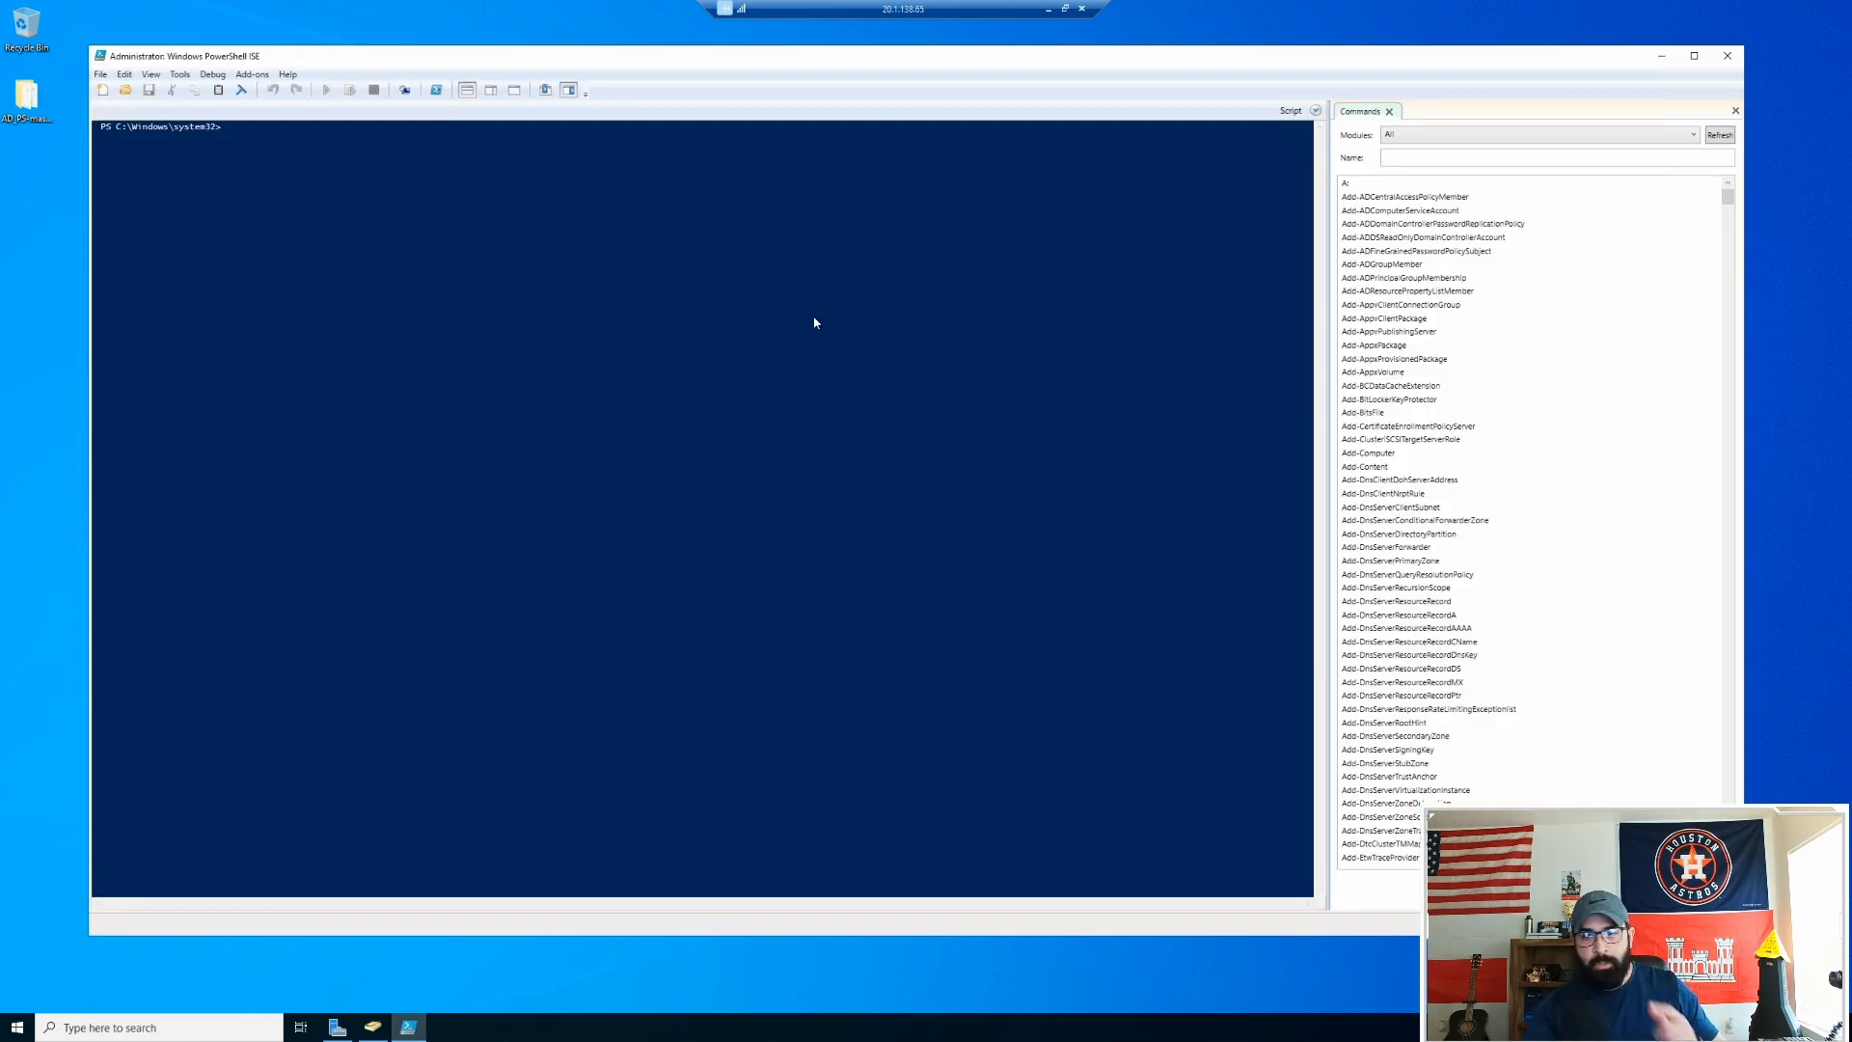
Step: Hide the Commands panel and open Desktop\AD_PS-master\1_CREATE_USERS.ps1 in the script pane
left_click(1736, 112)
left_click_drag(864, 63, 836, 72)
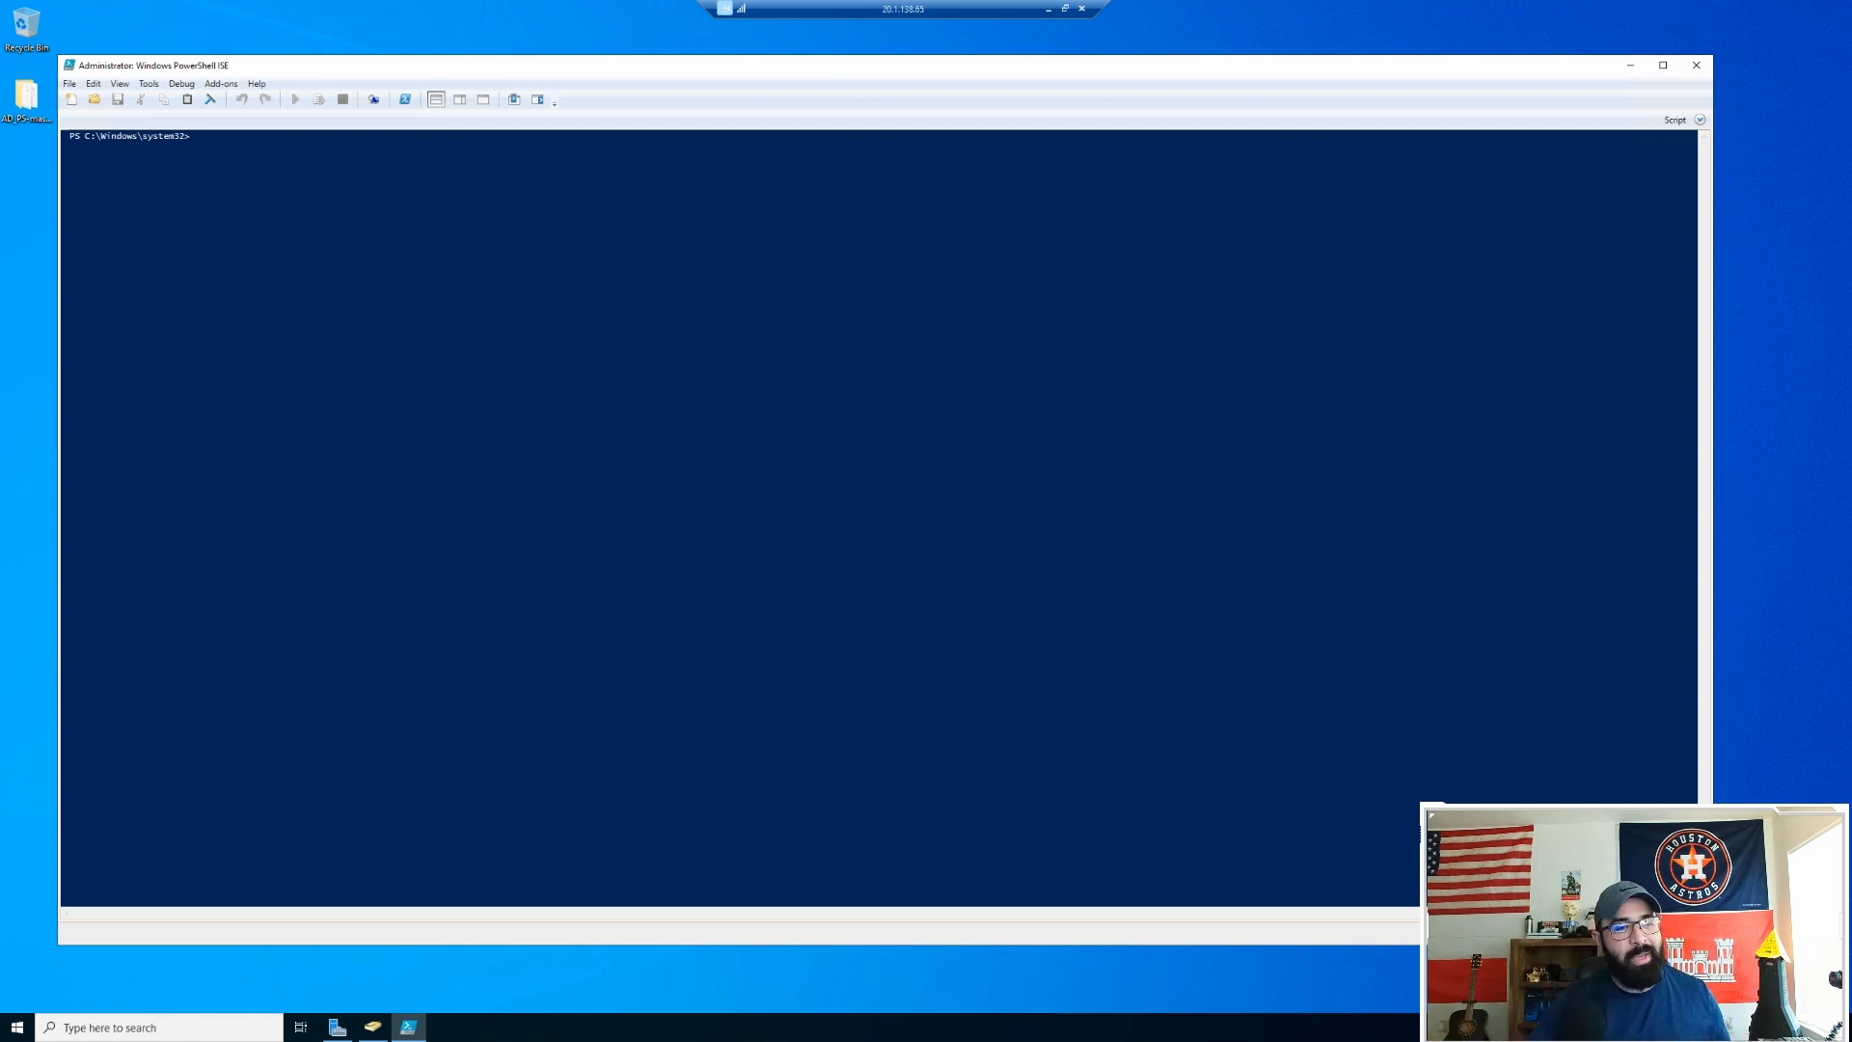
left_click(101, 99)
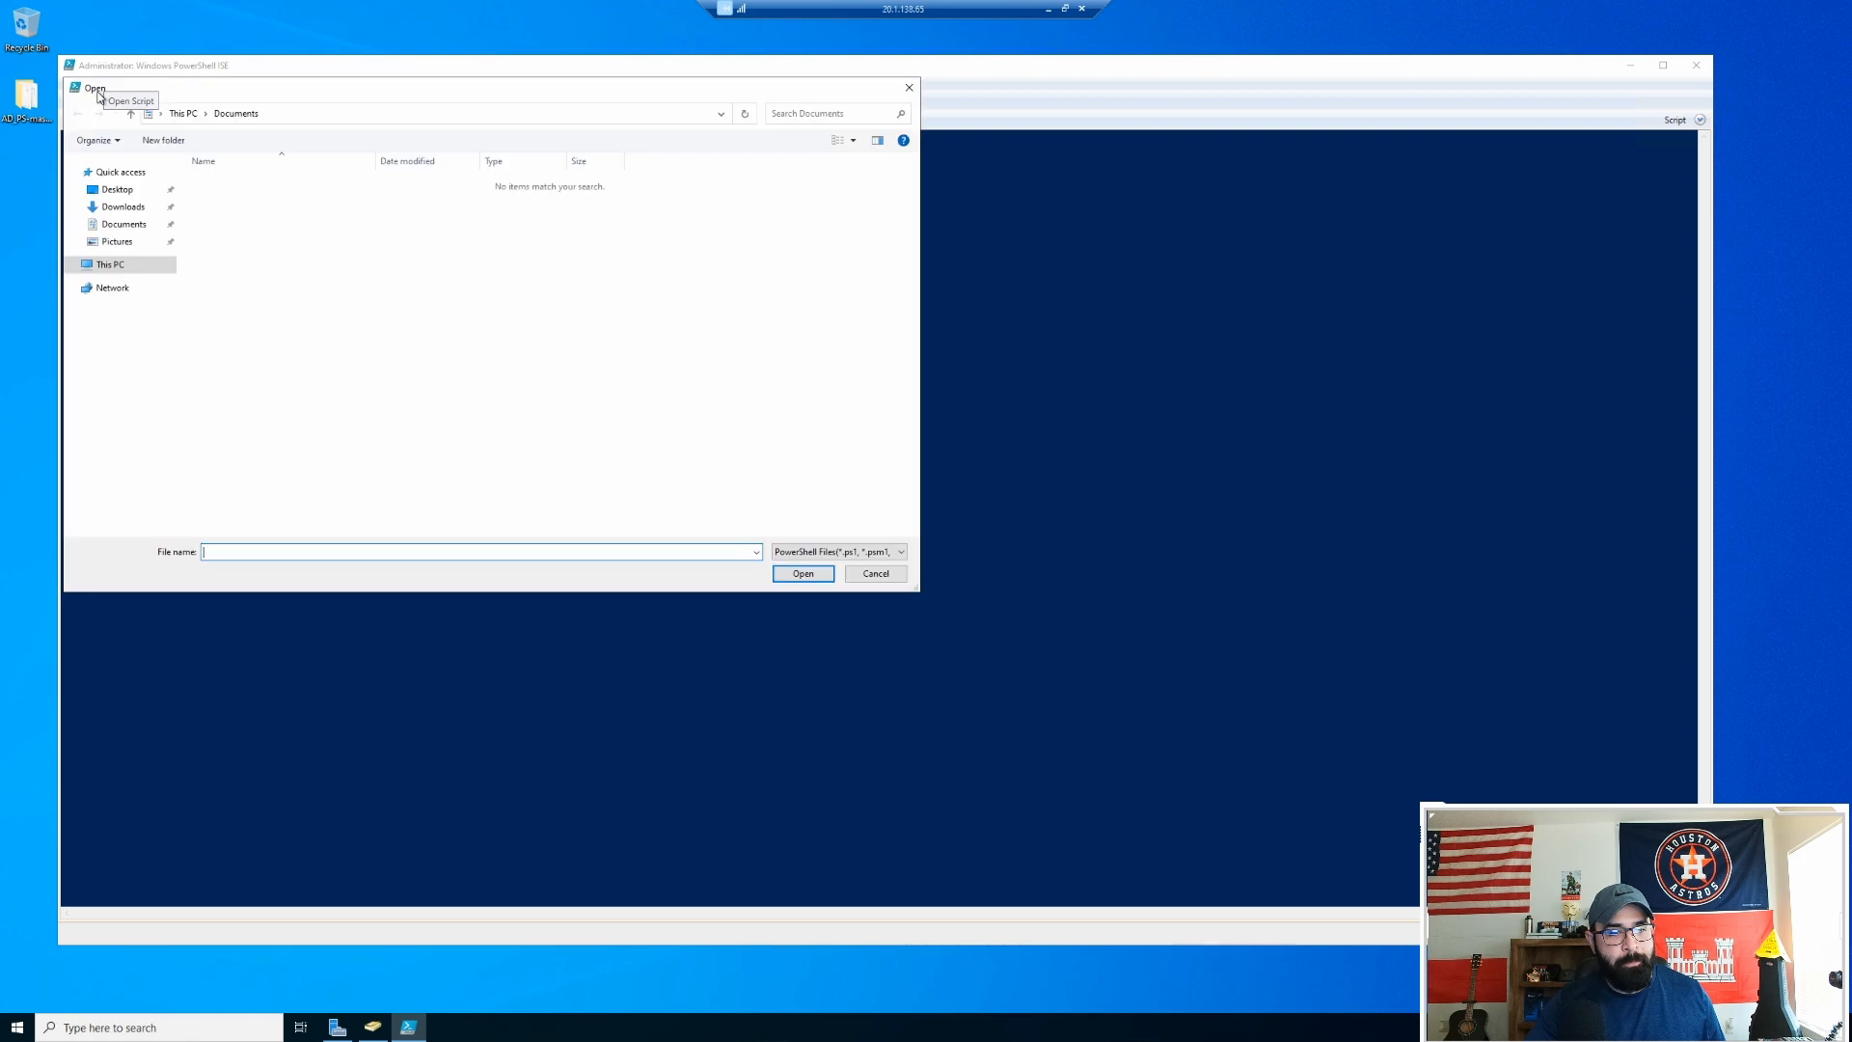
left_click(129, 193)
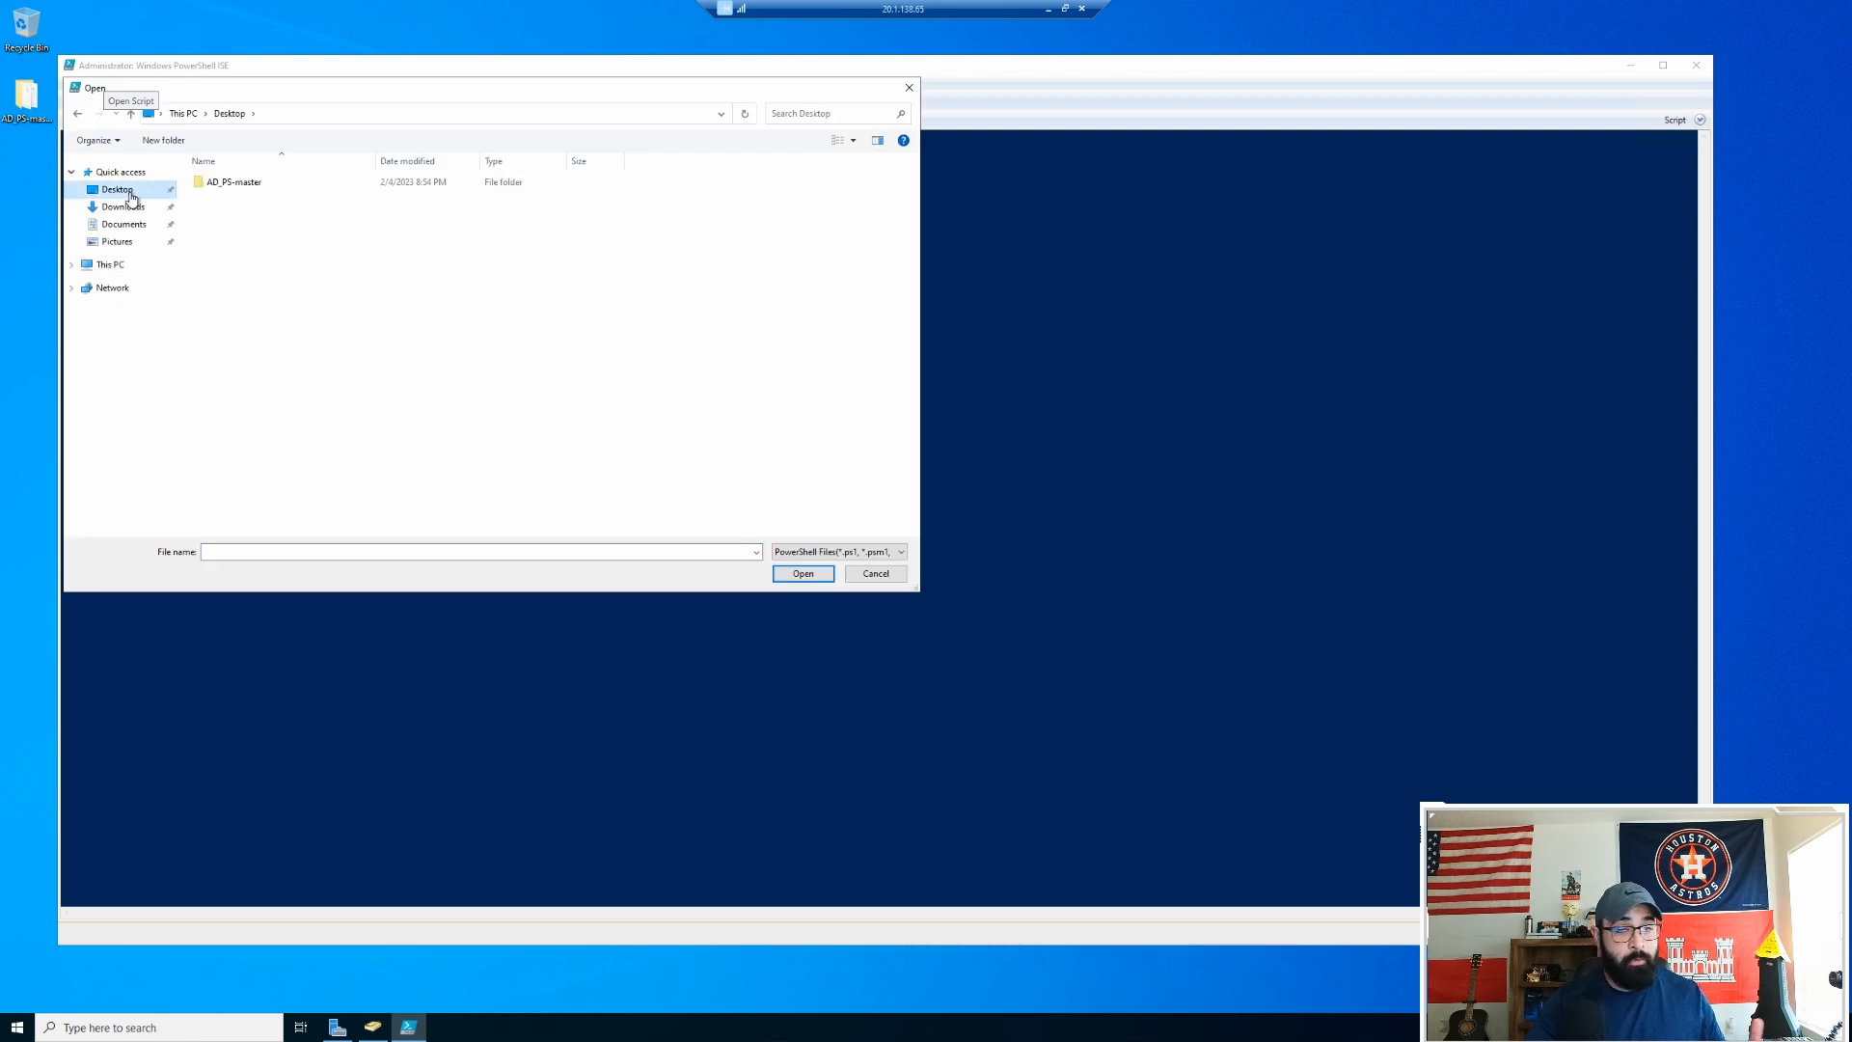
double_click(252, 187)
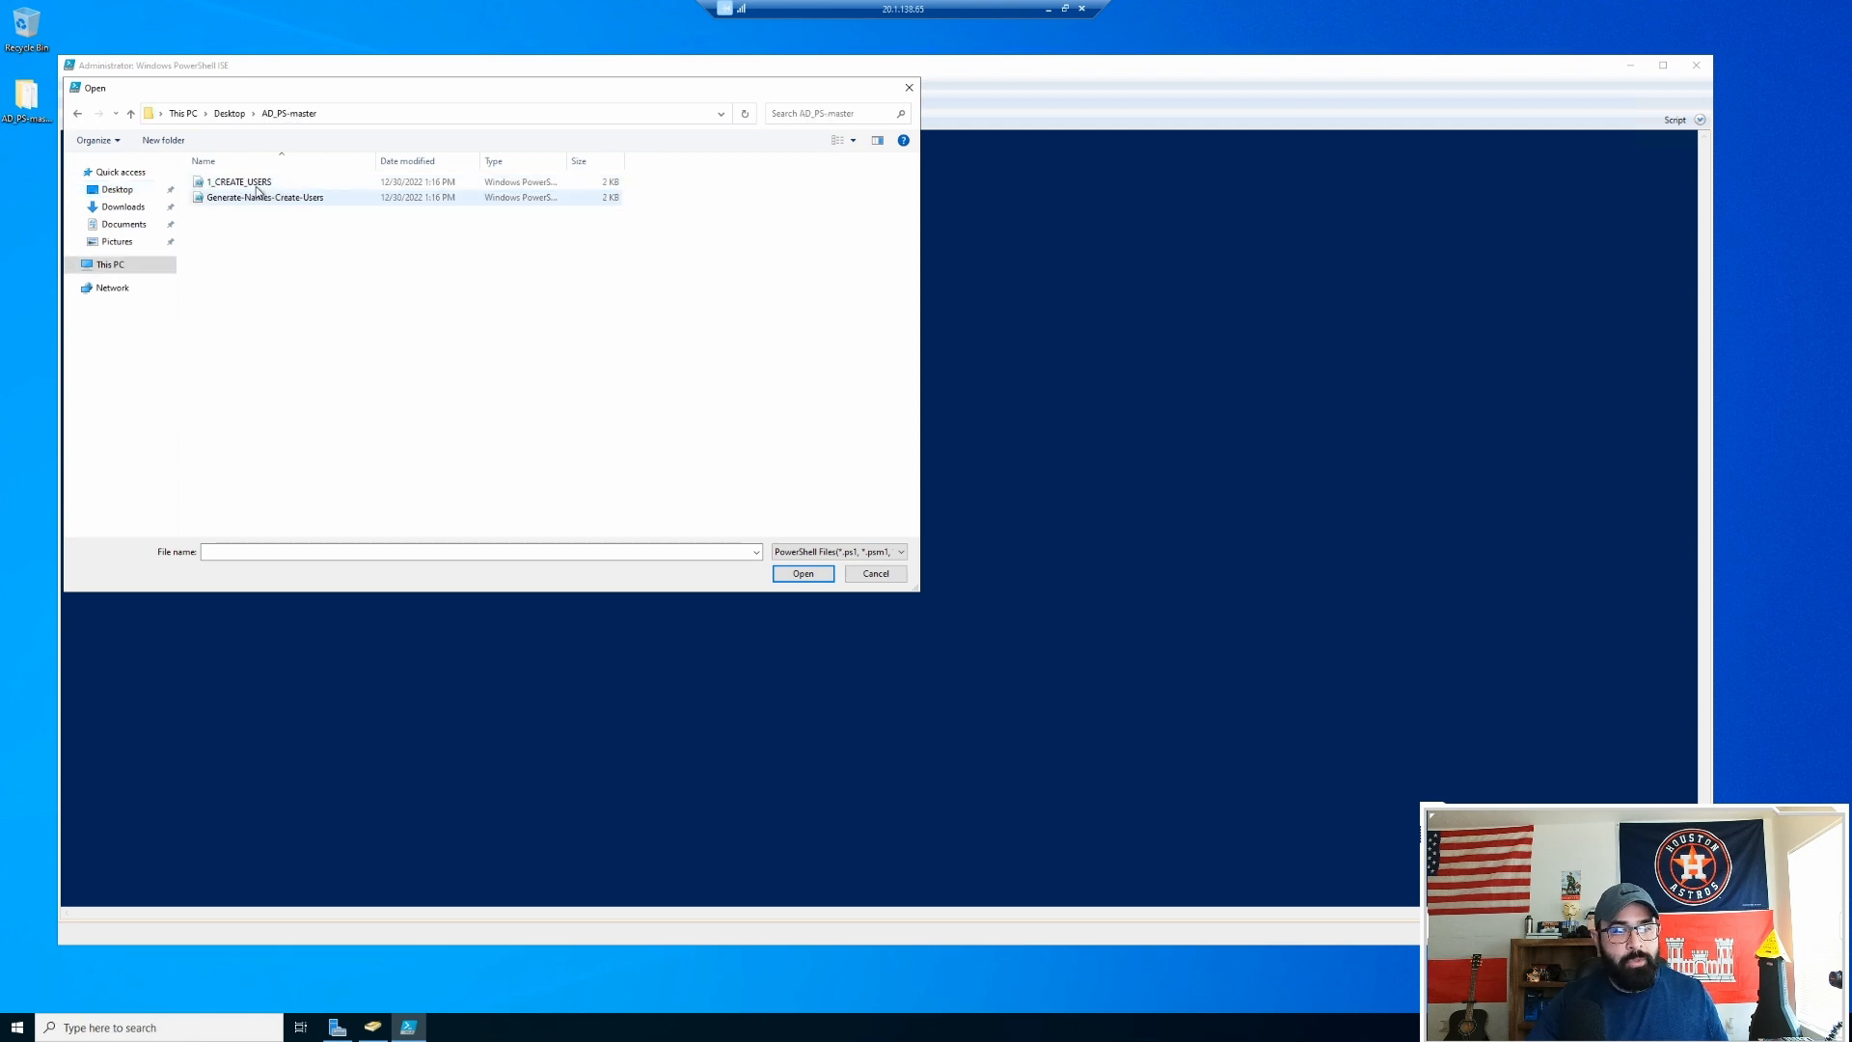
double_click(241, 183)
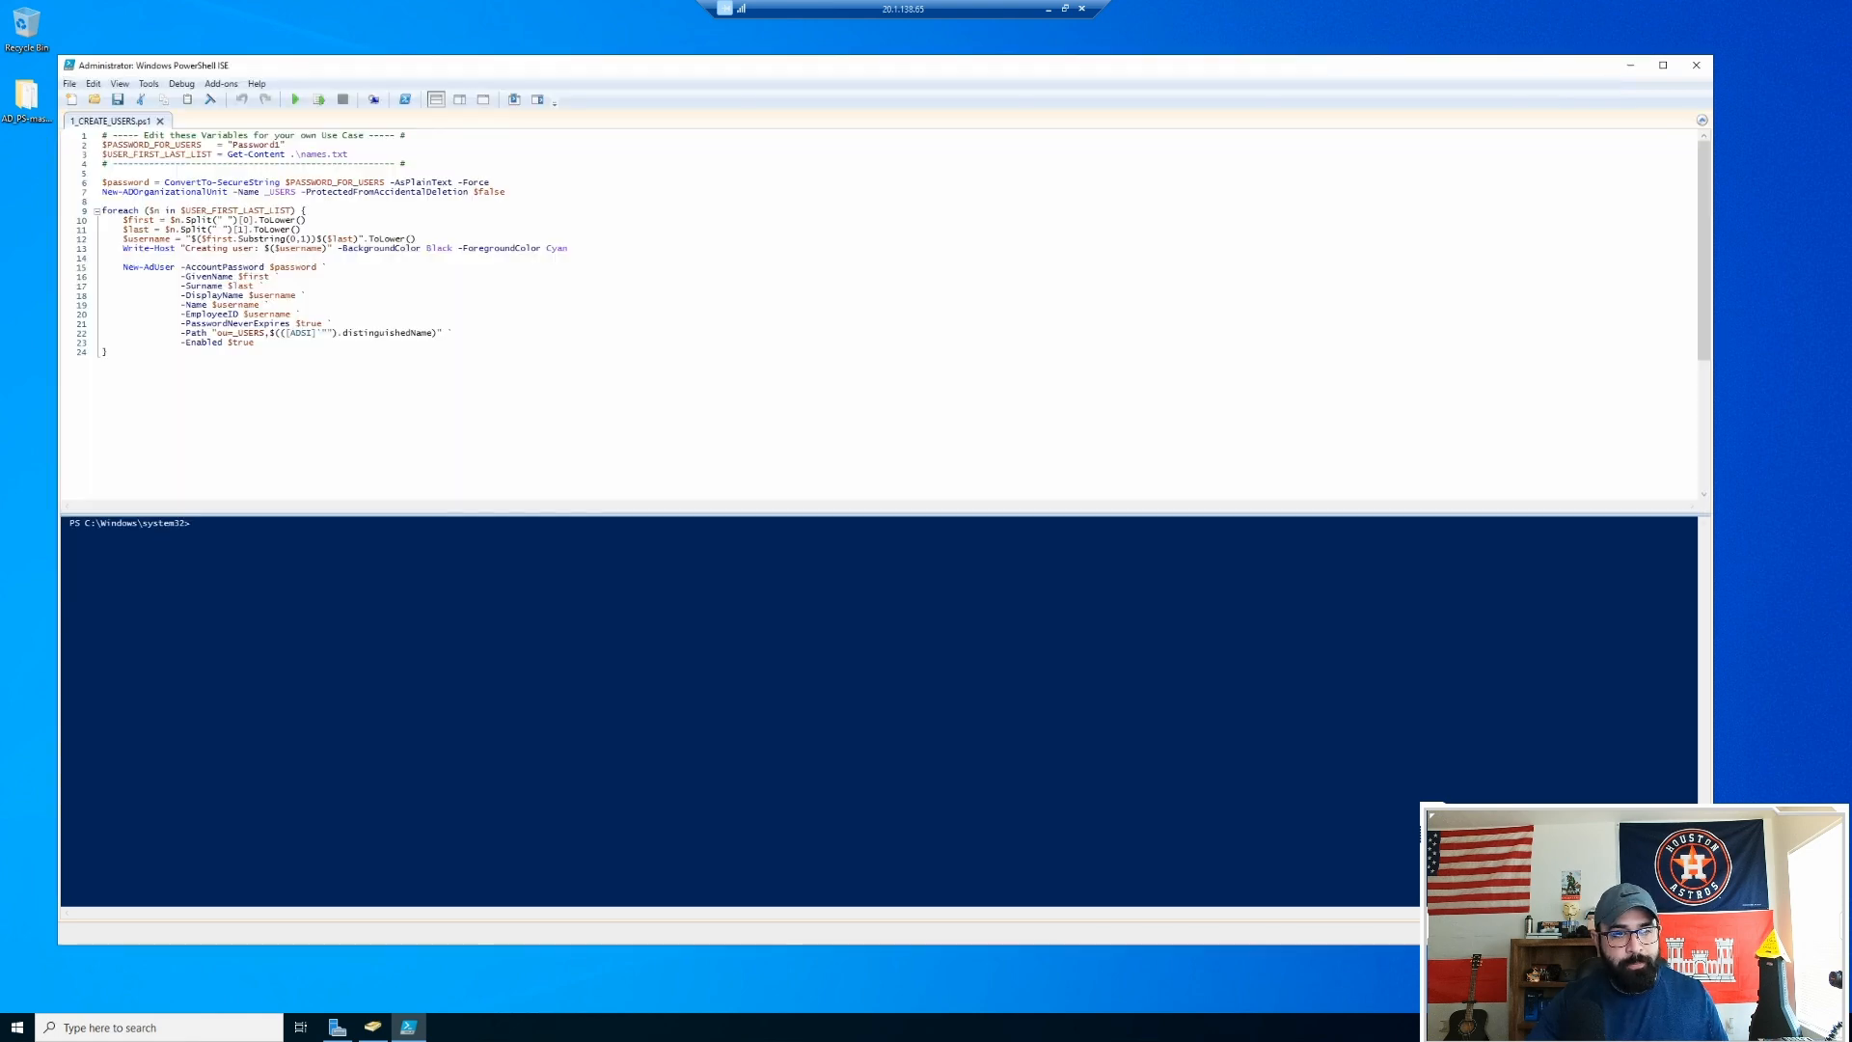
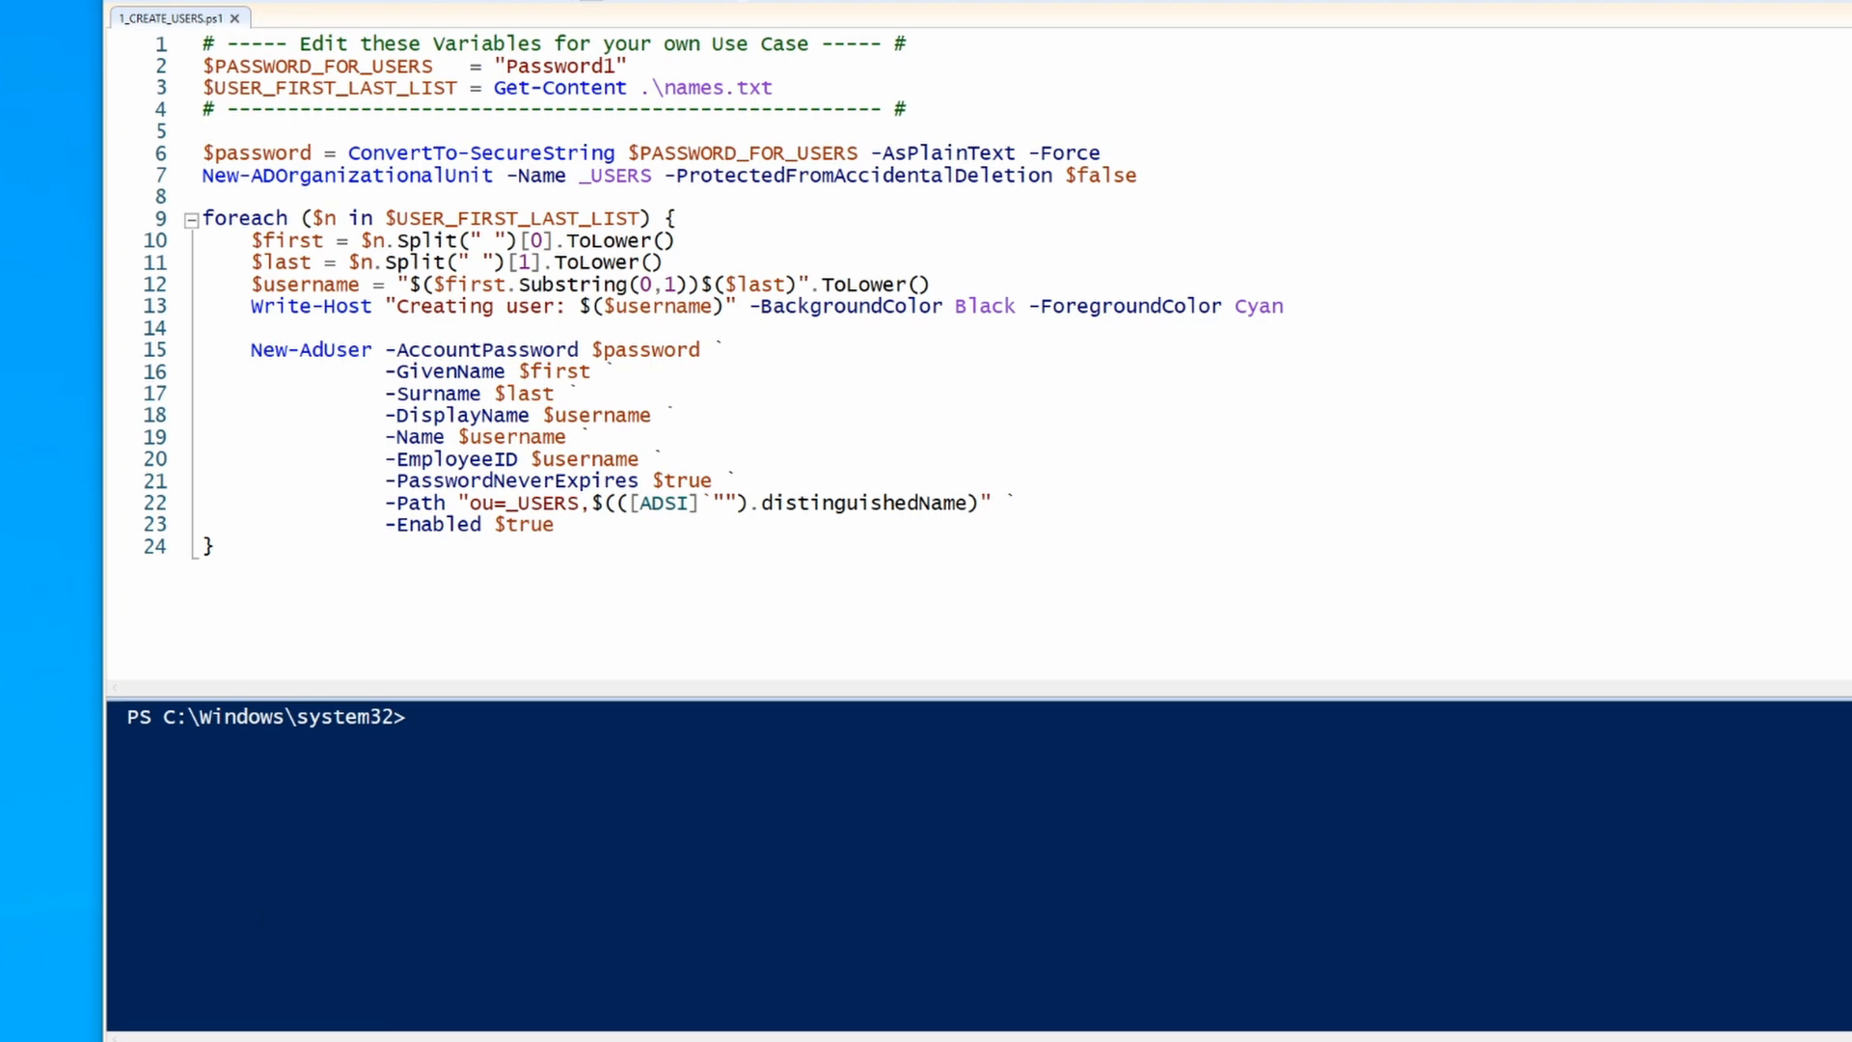
Step: Review names.txt from the AD_PS-master folder, then close it and the folder window
key("alt+Tab")
left_click(1085, 251)
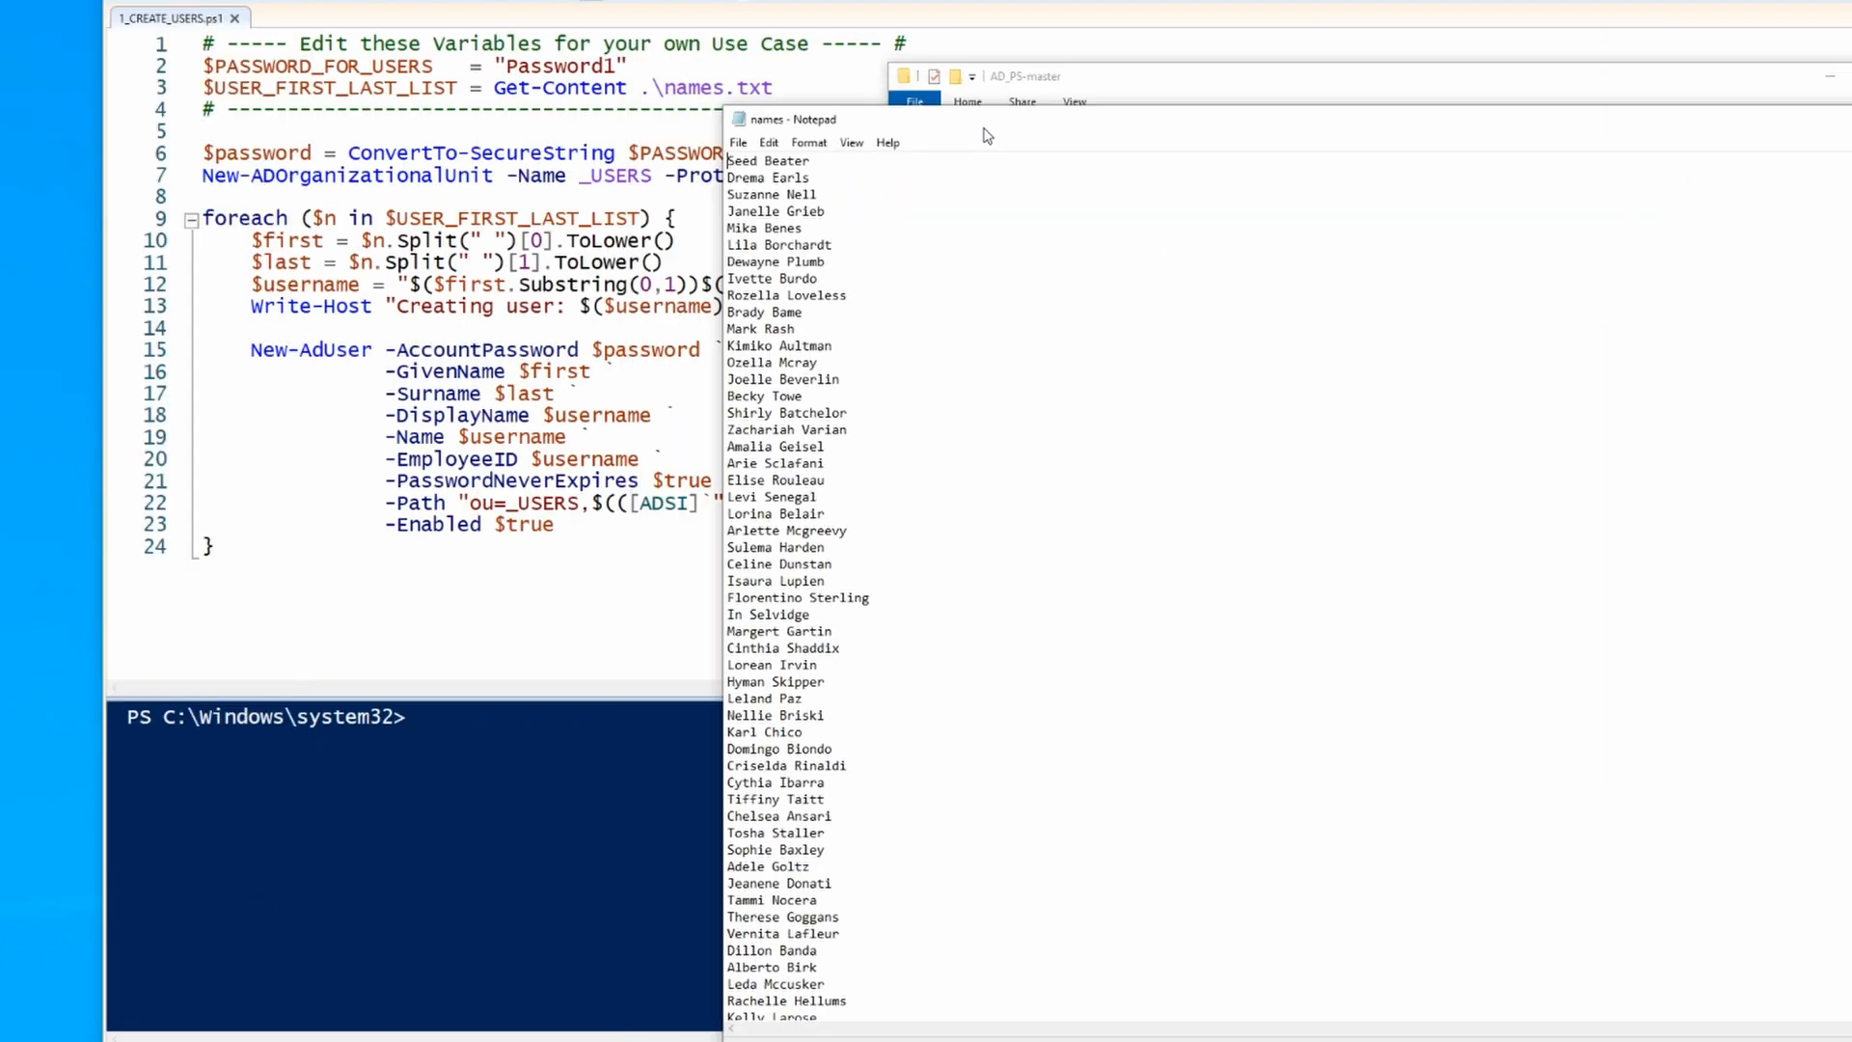
scroll(968, 391, "up", 6)
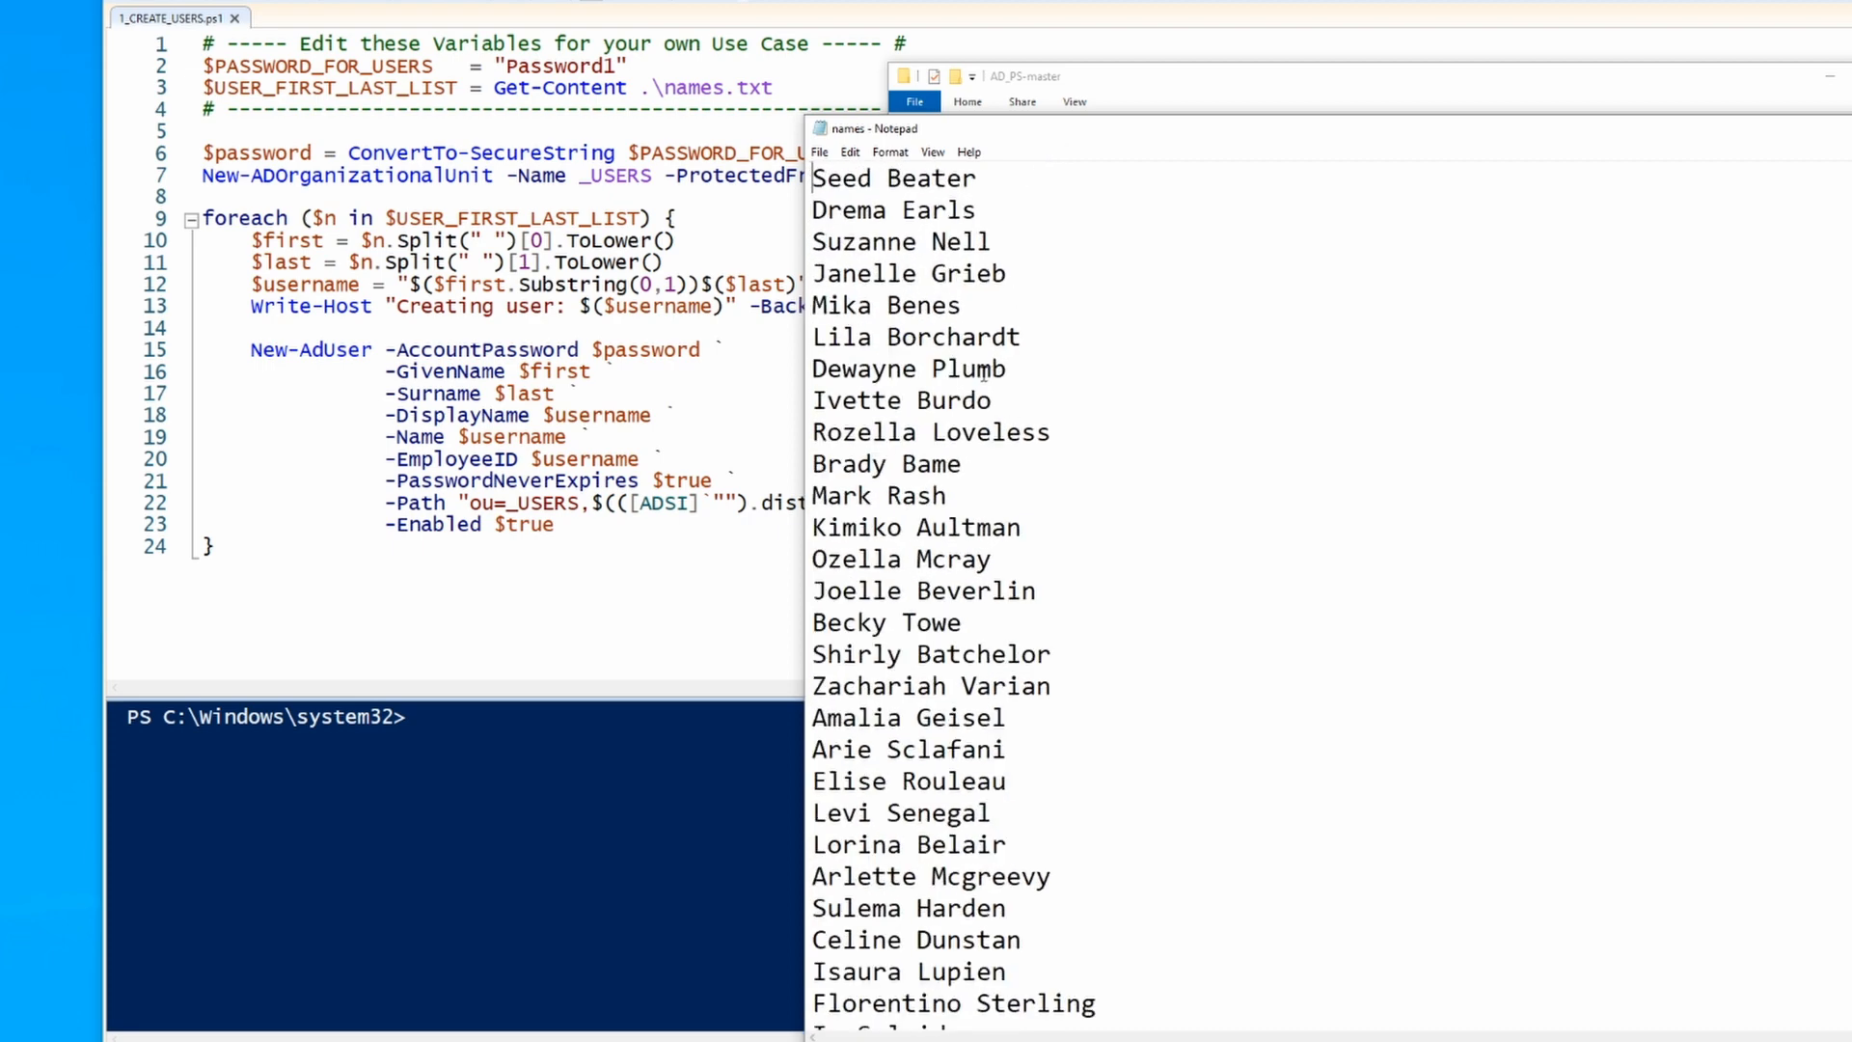
scroll(949, 502, "down", 3)
scroll(959, 529, "up", 3)
left_click_drag(1104, 134, 682, 69)
left_click_drag(1151, 74, 924, 27)
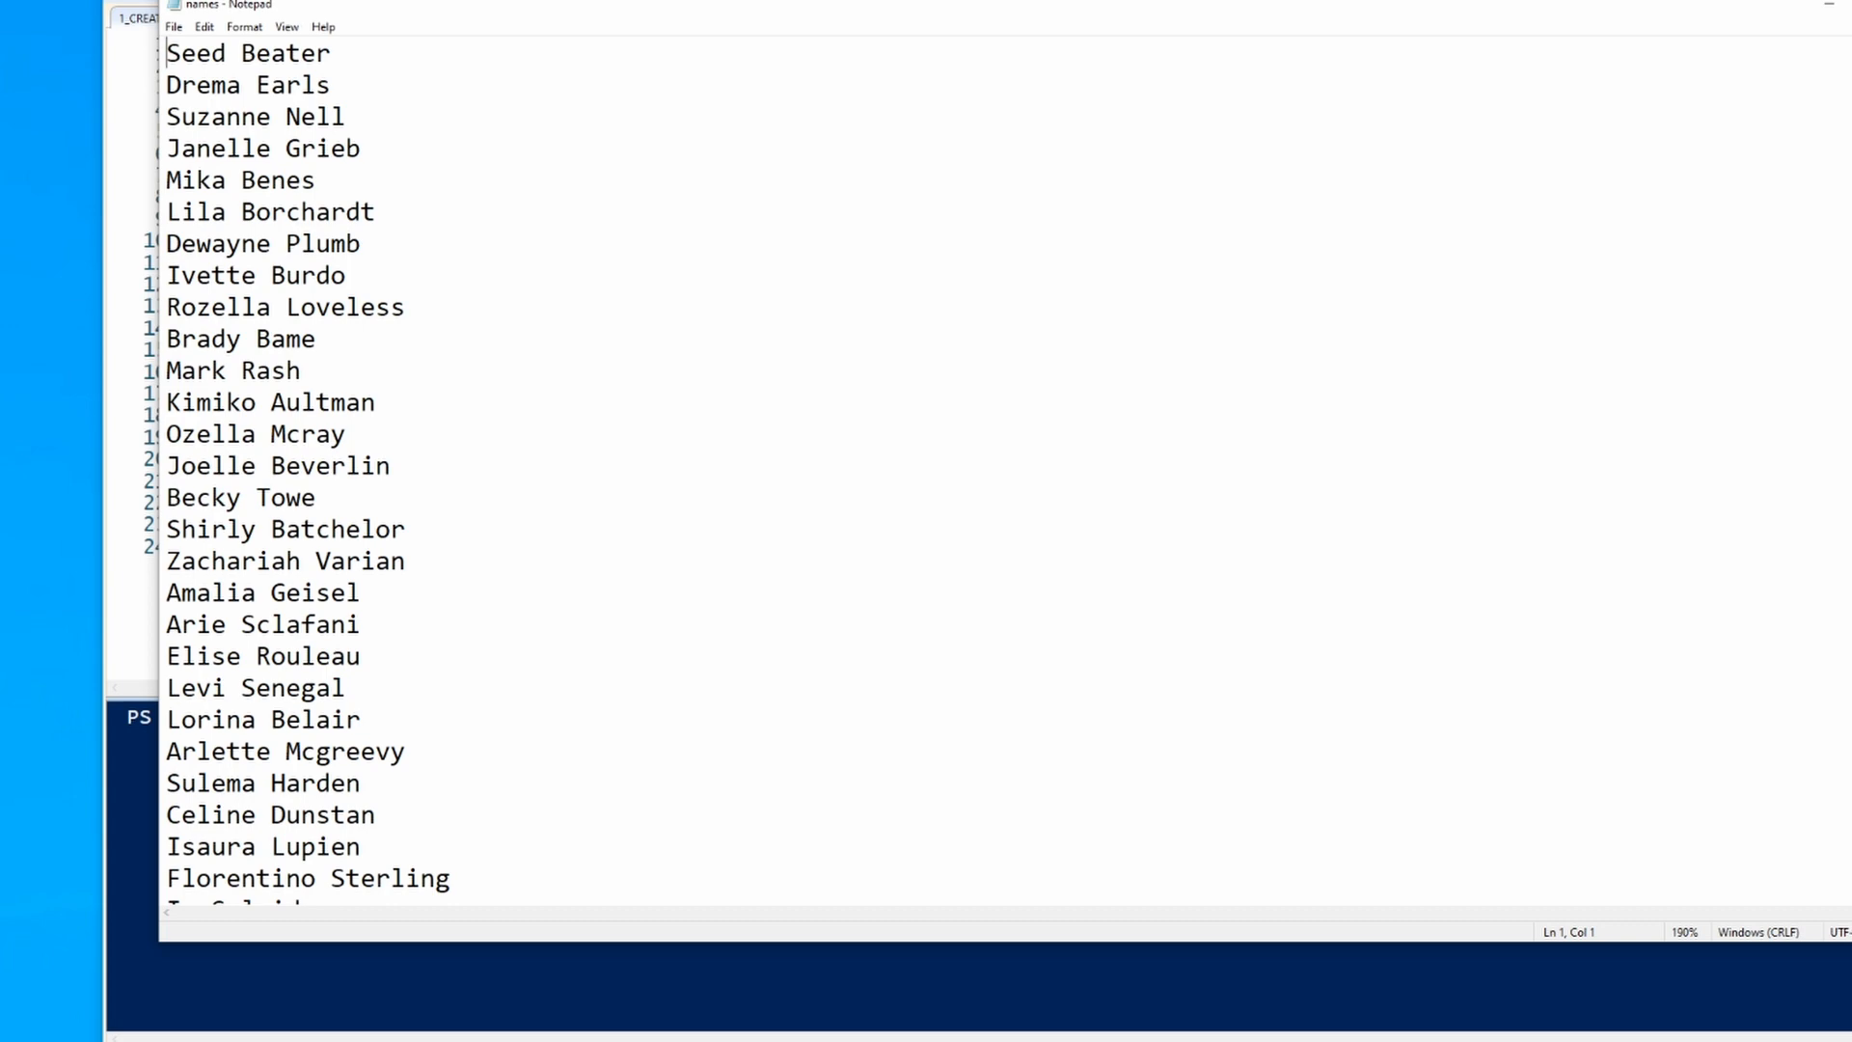
left_click(1829, 5)
left_click(1847, 69)
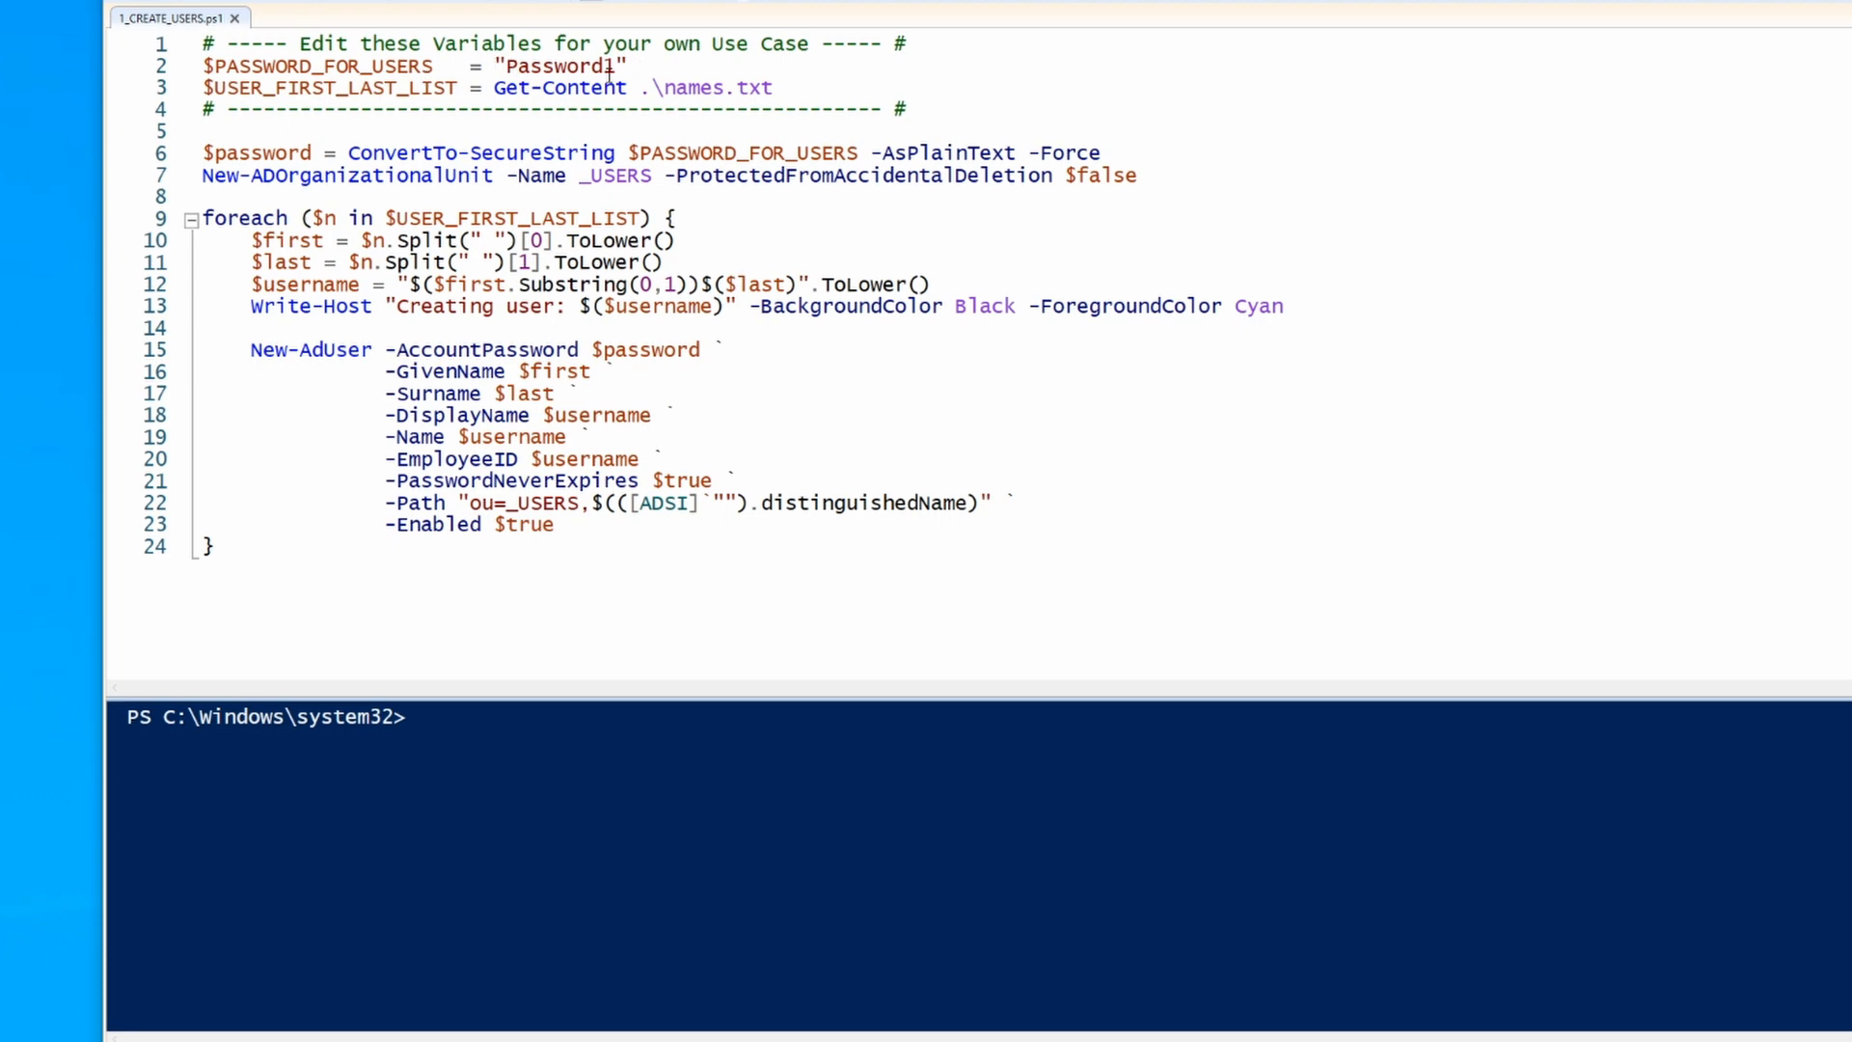
Step: Inspect the default password on line 2 and the _USERS OU name on line 7
left_click_drag(507, 65, 607, 66)
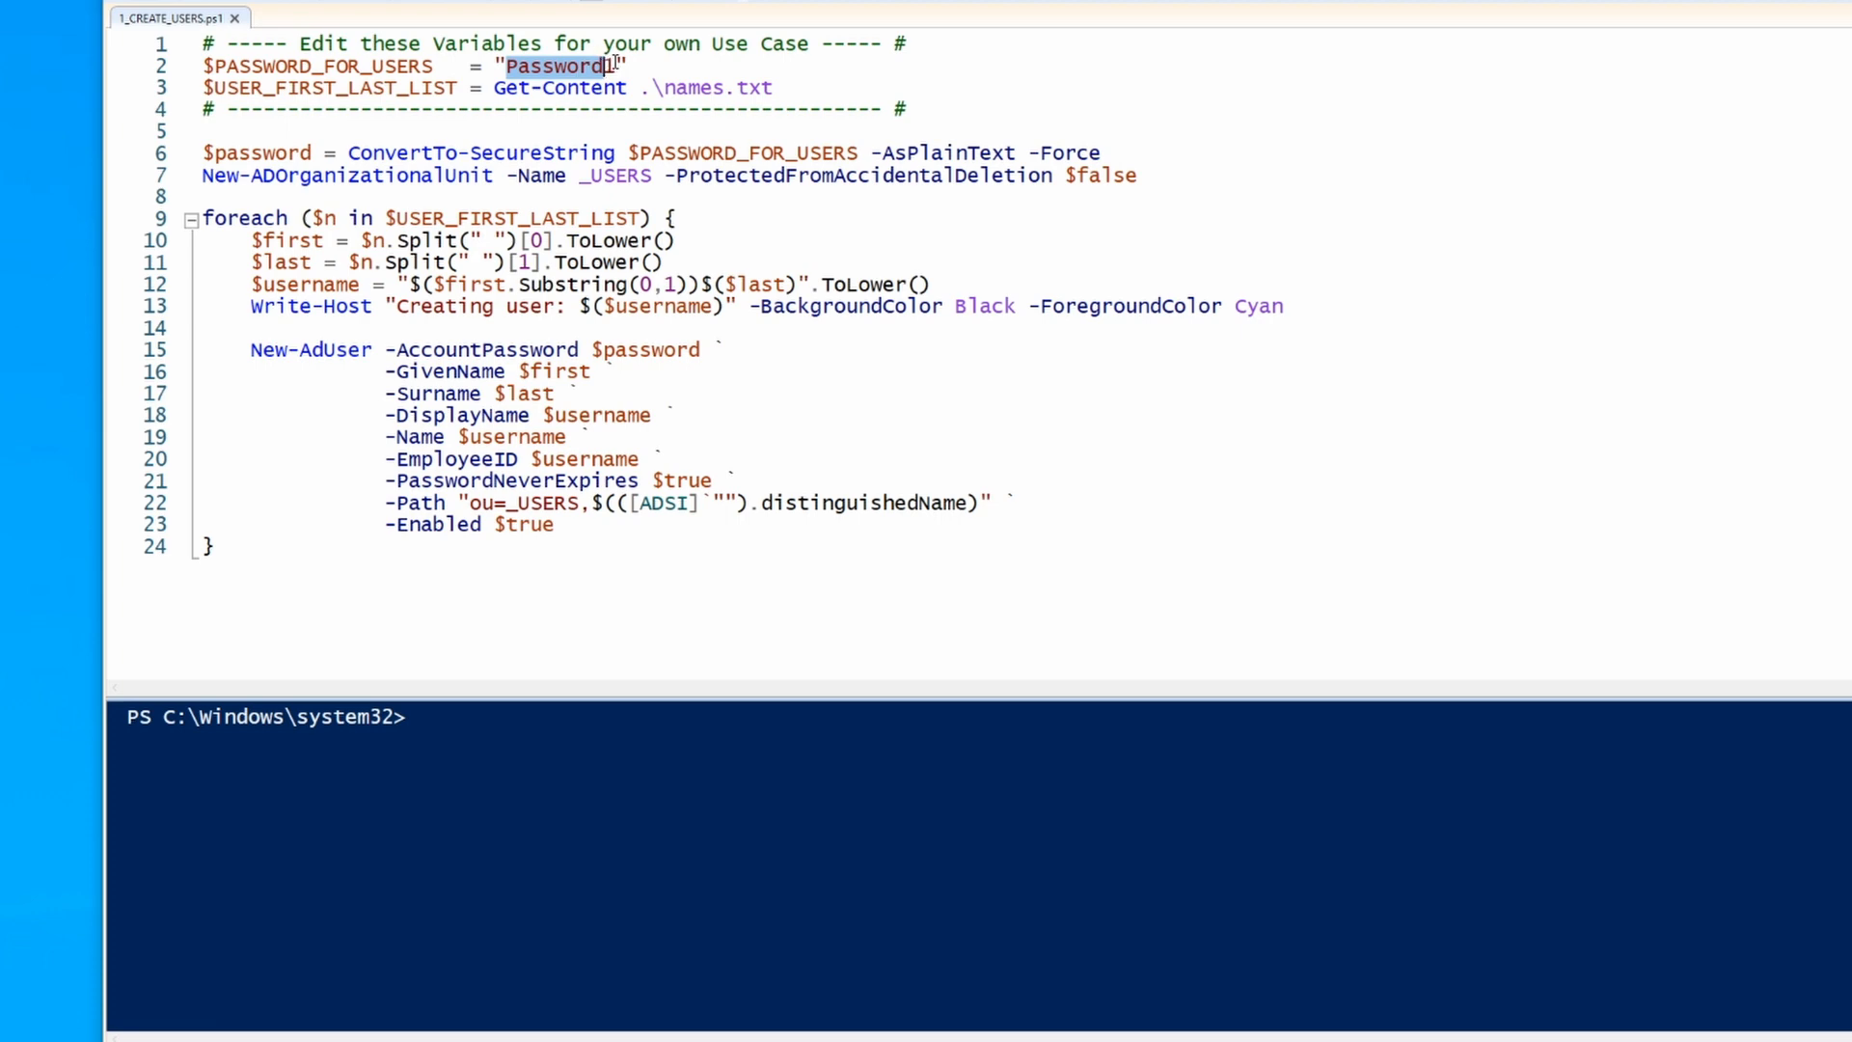
left_click(614, 64)
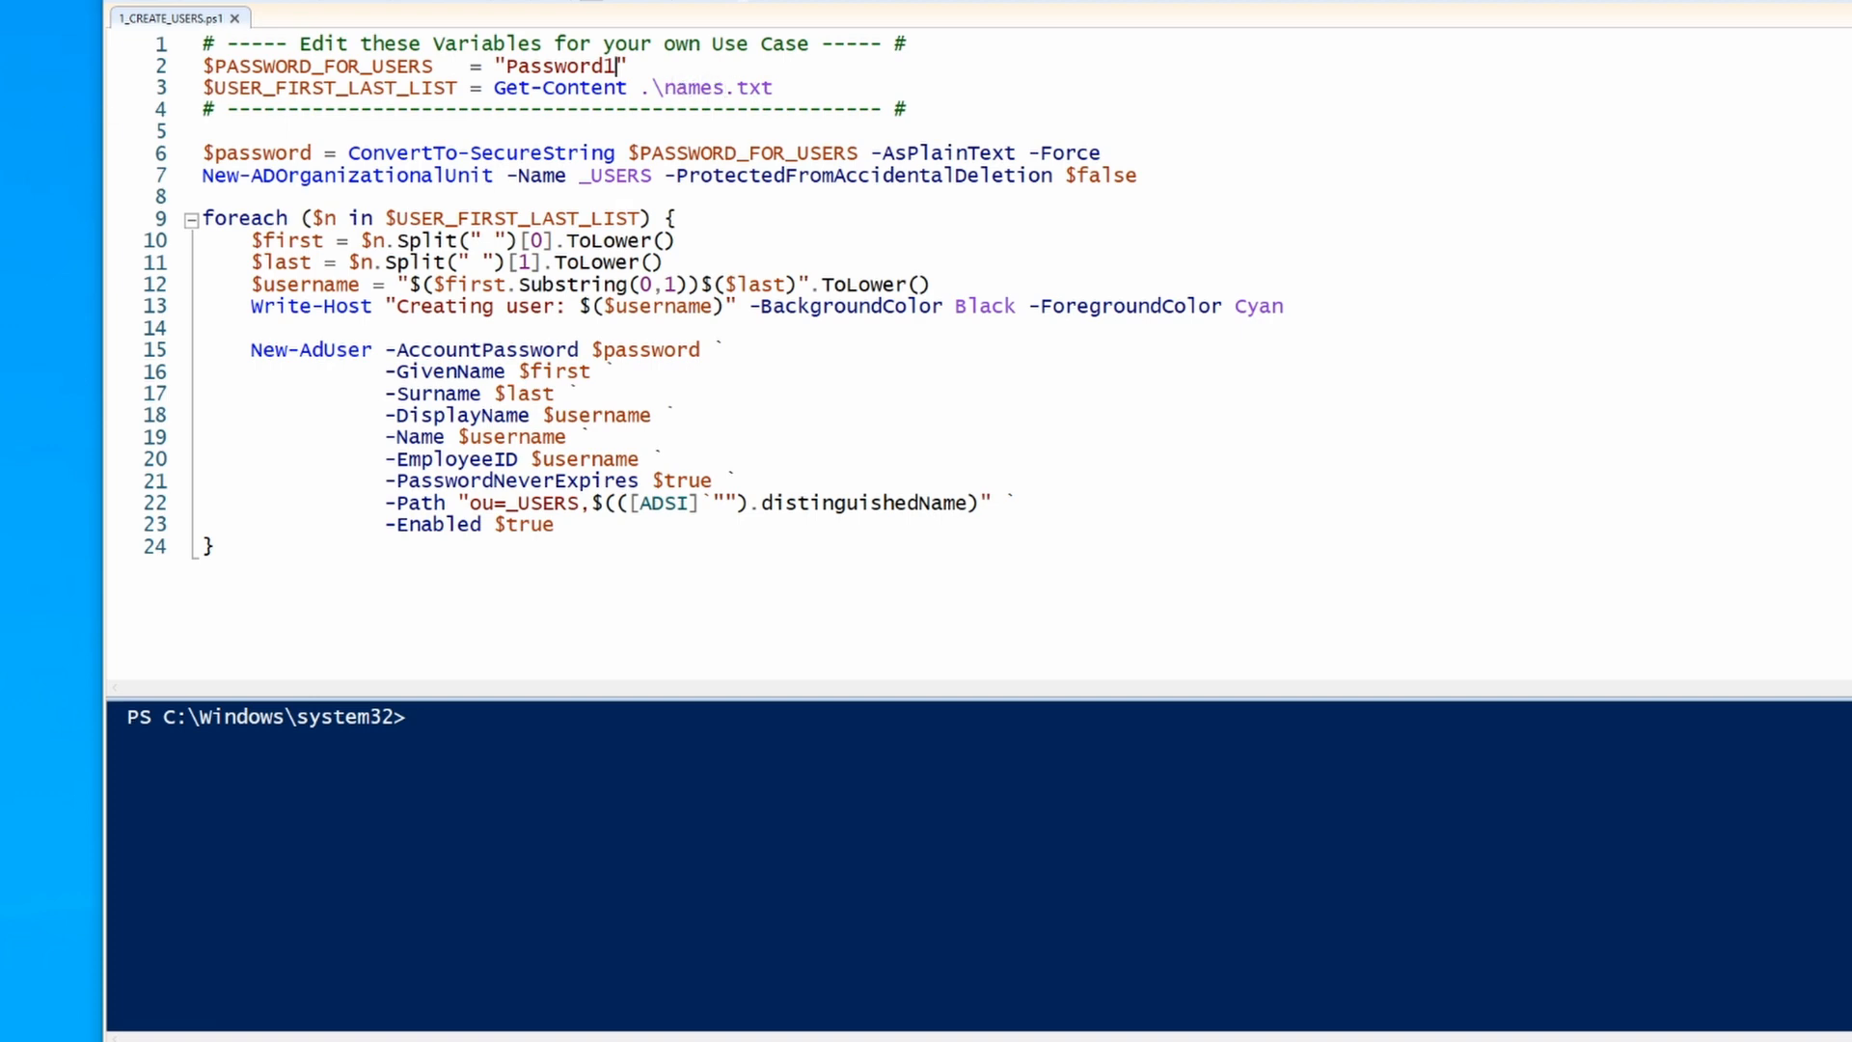
key("alt+Tab")
key("alt+Tab")
left_click_drag(652, 176, 592, 175)
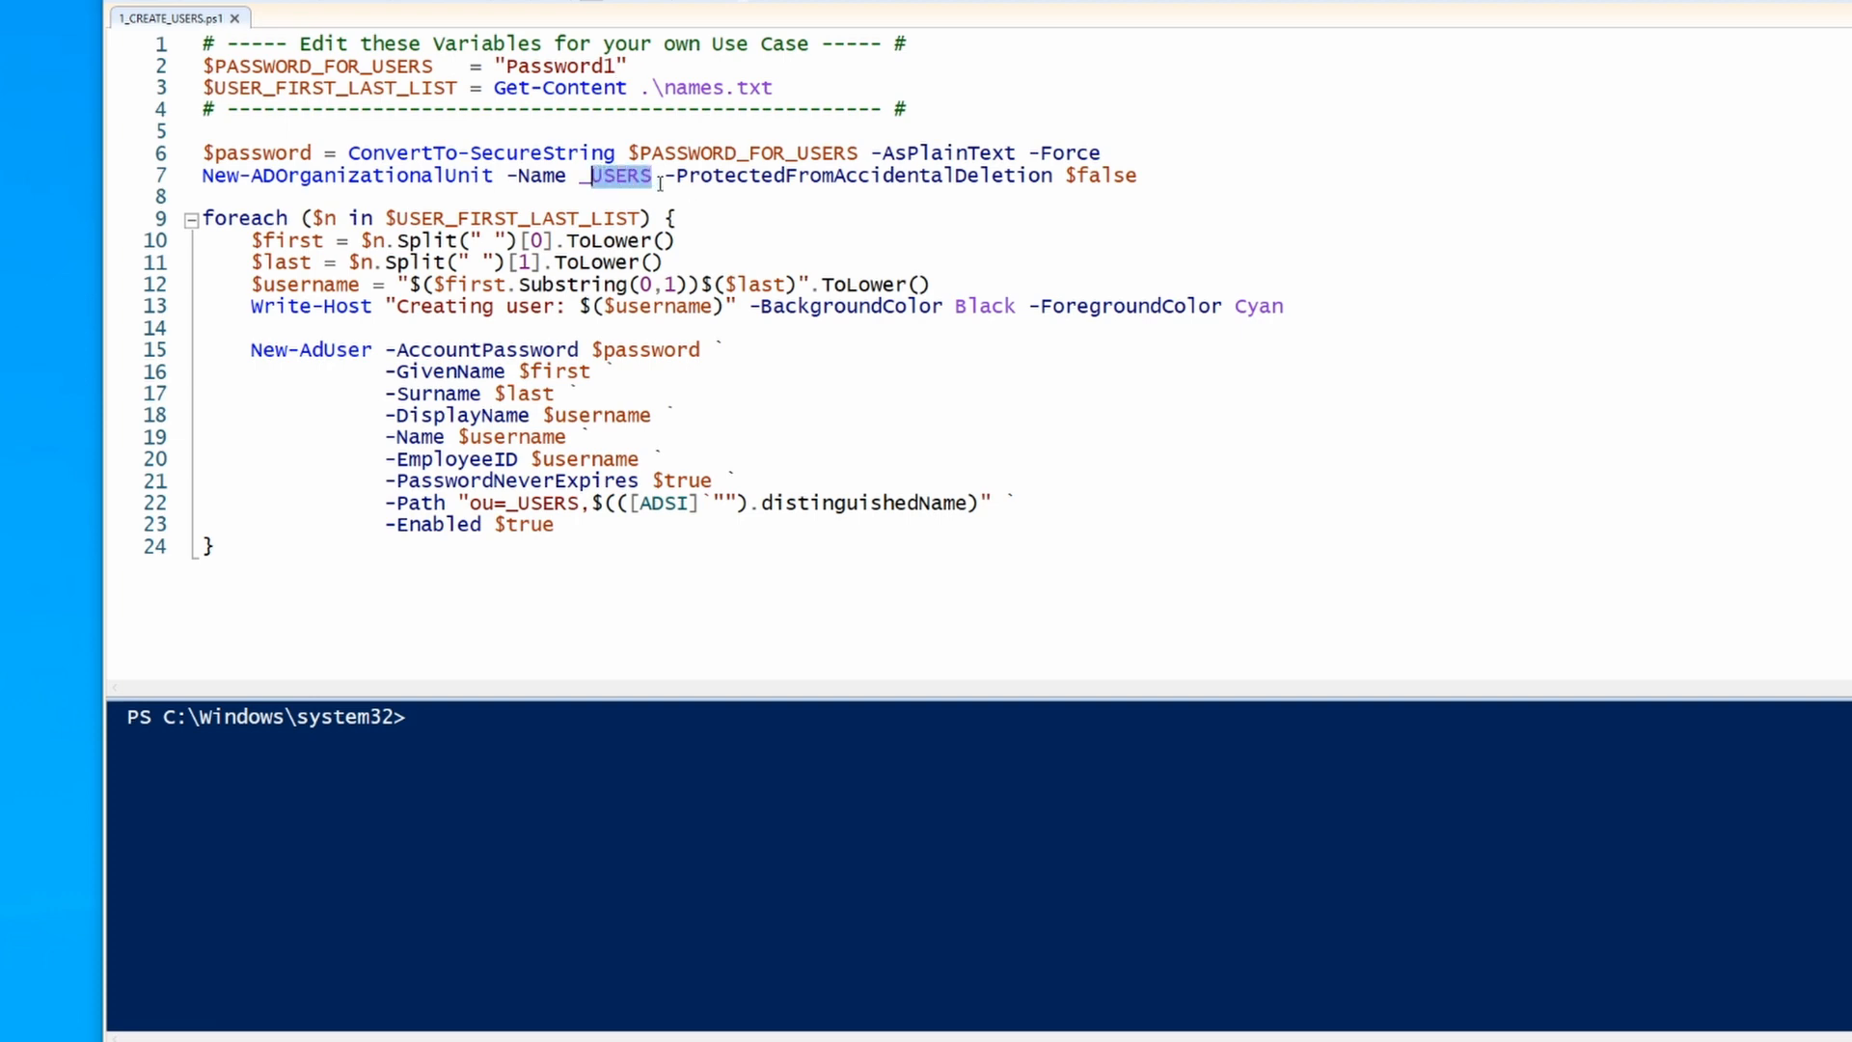
left_click(603, 176)
Step: Cut the OU creation command from line 7 and clear the rest of that line
left_click_drag(579, 178, 652, 179)
left_click_drag(508, 503, 579, 503)
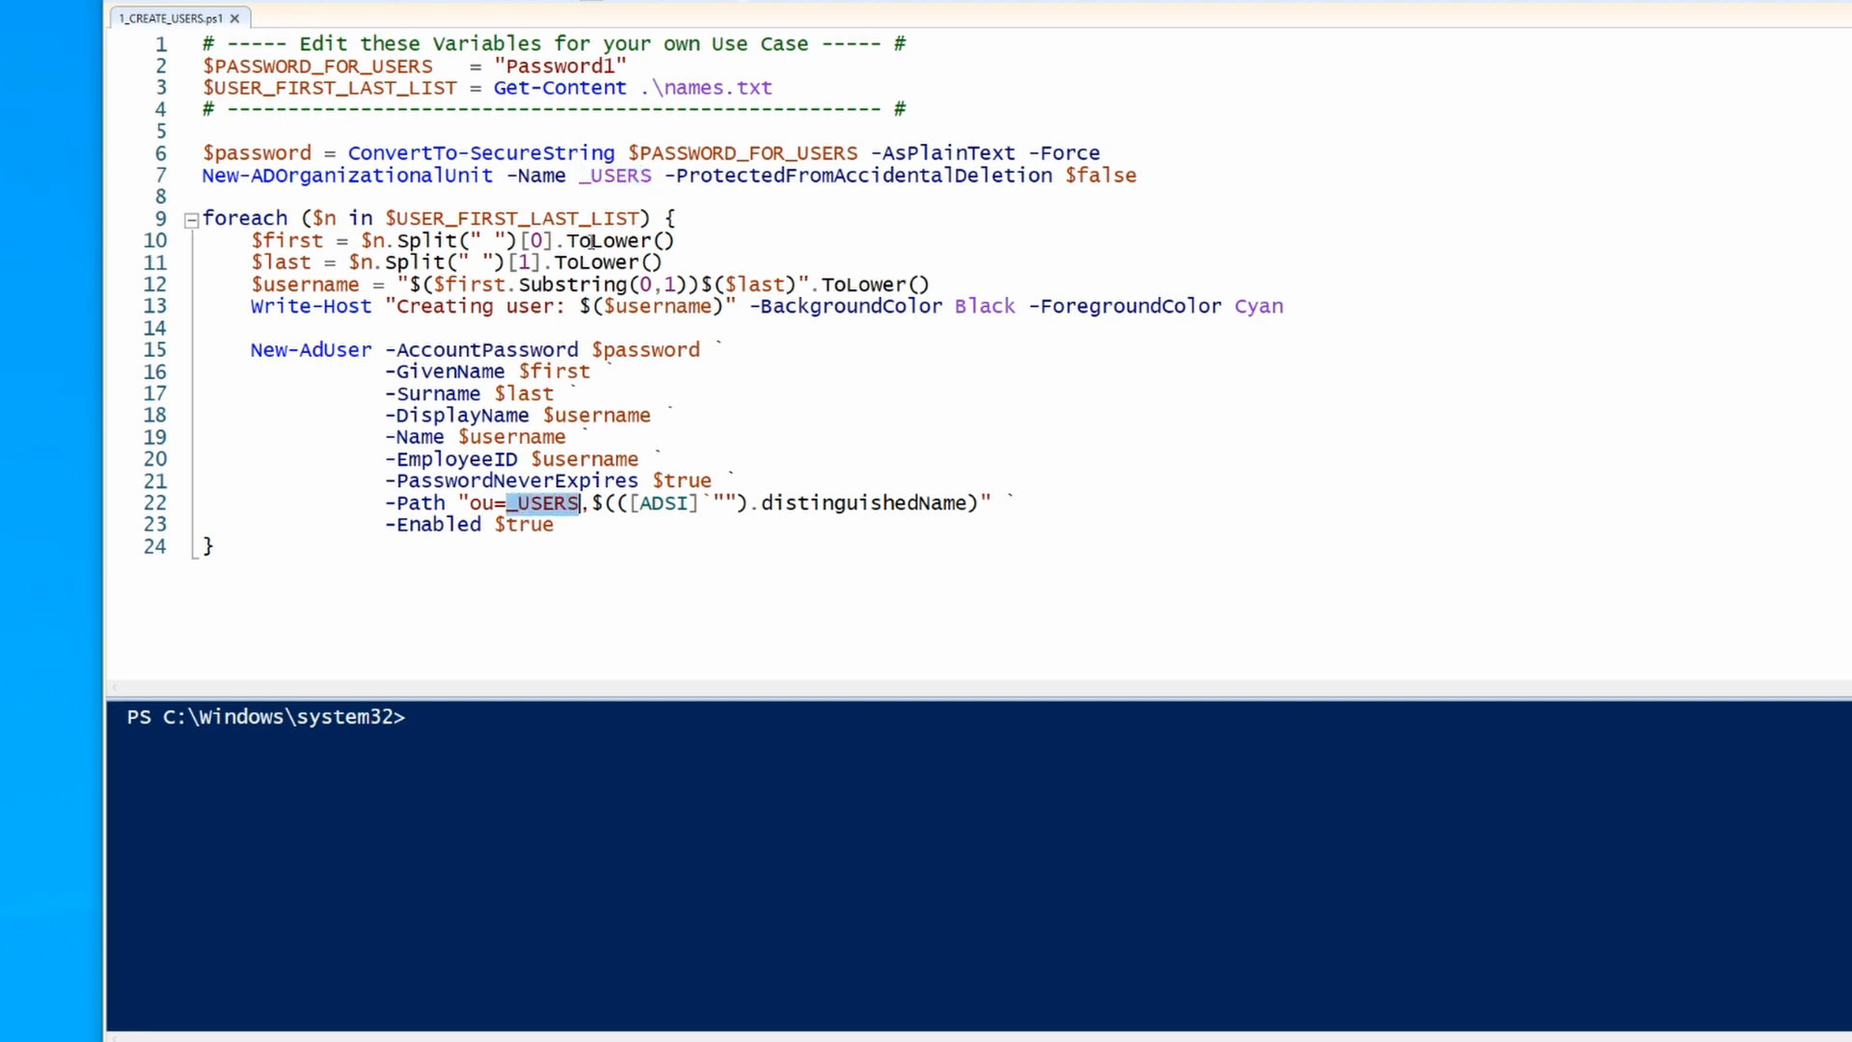
left_click_drag(202, 177, 666, 184)
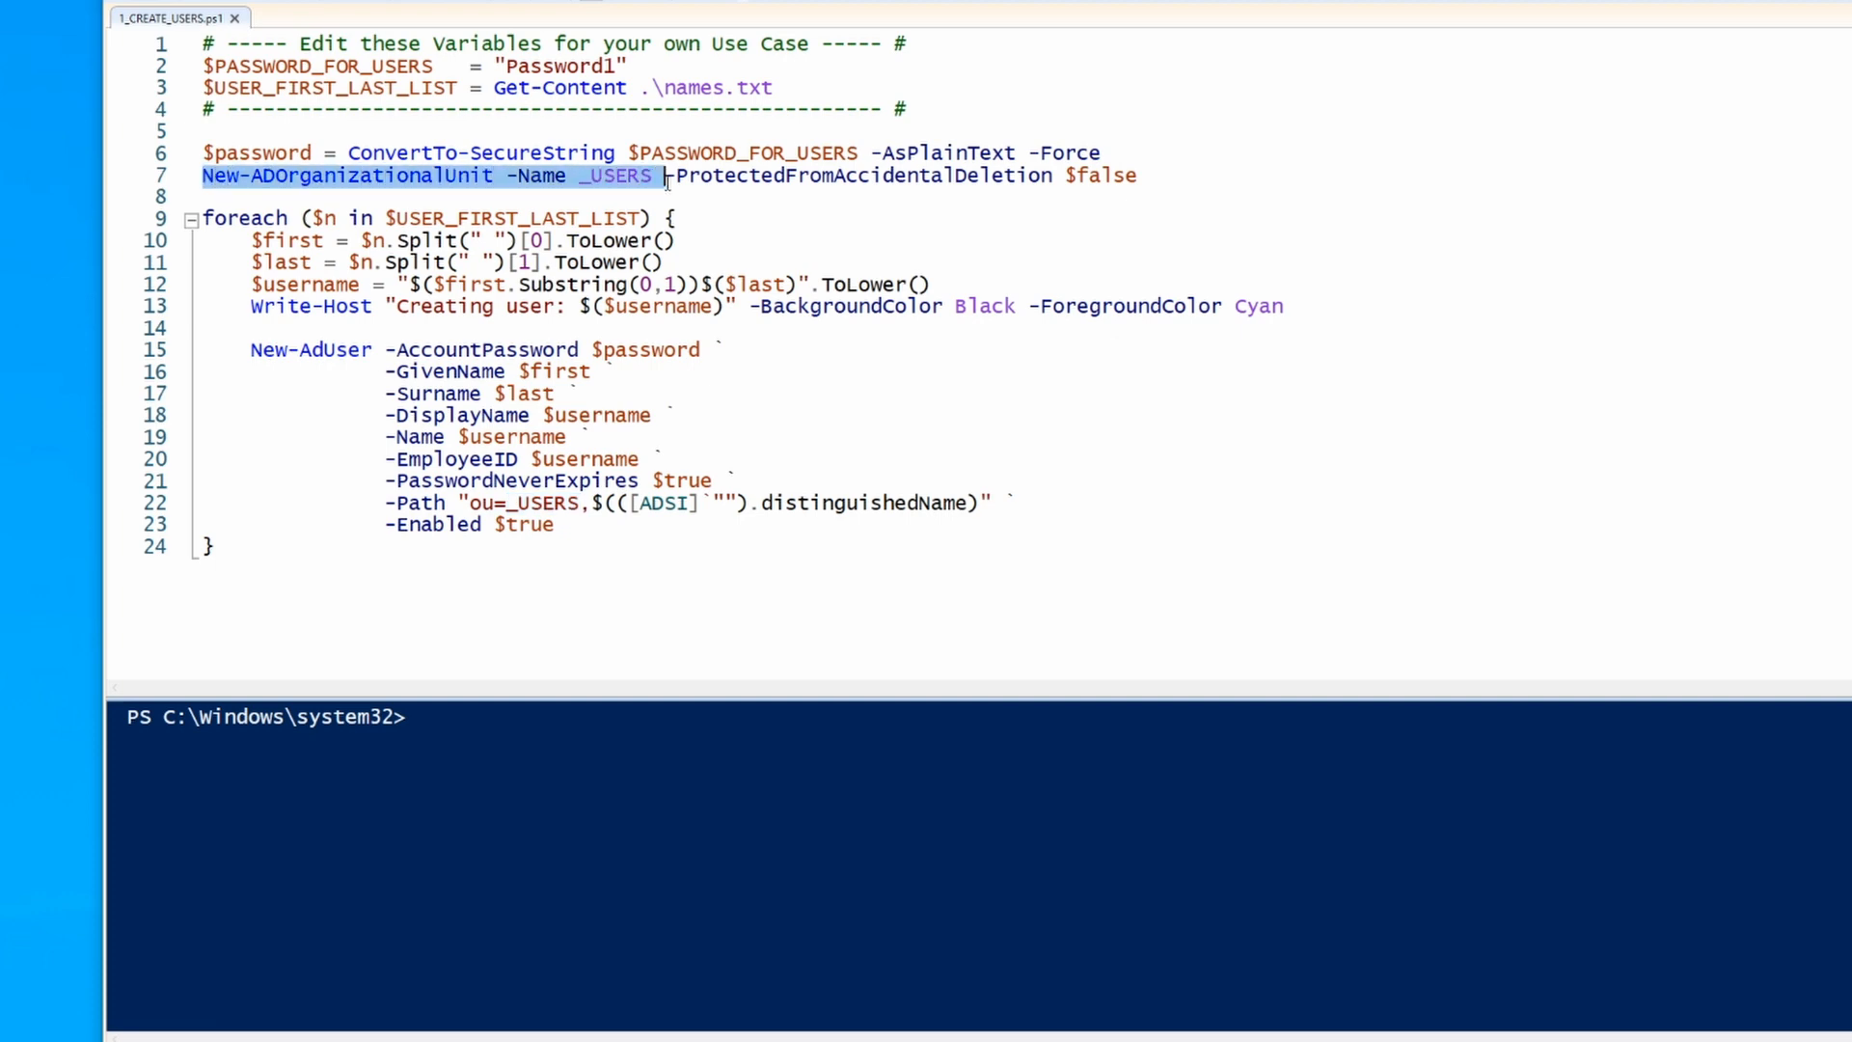
key("ctrl+x")
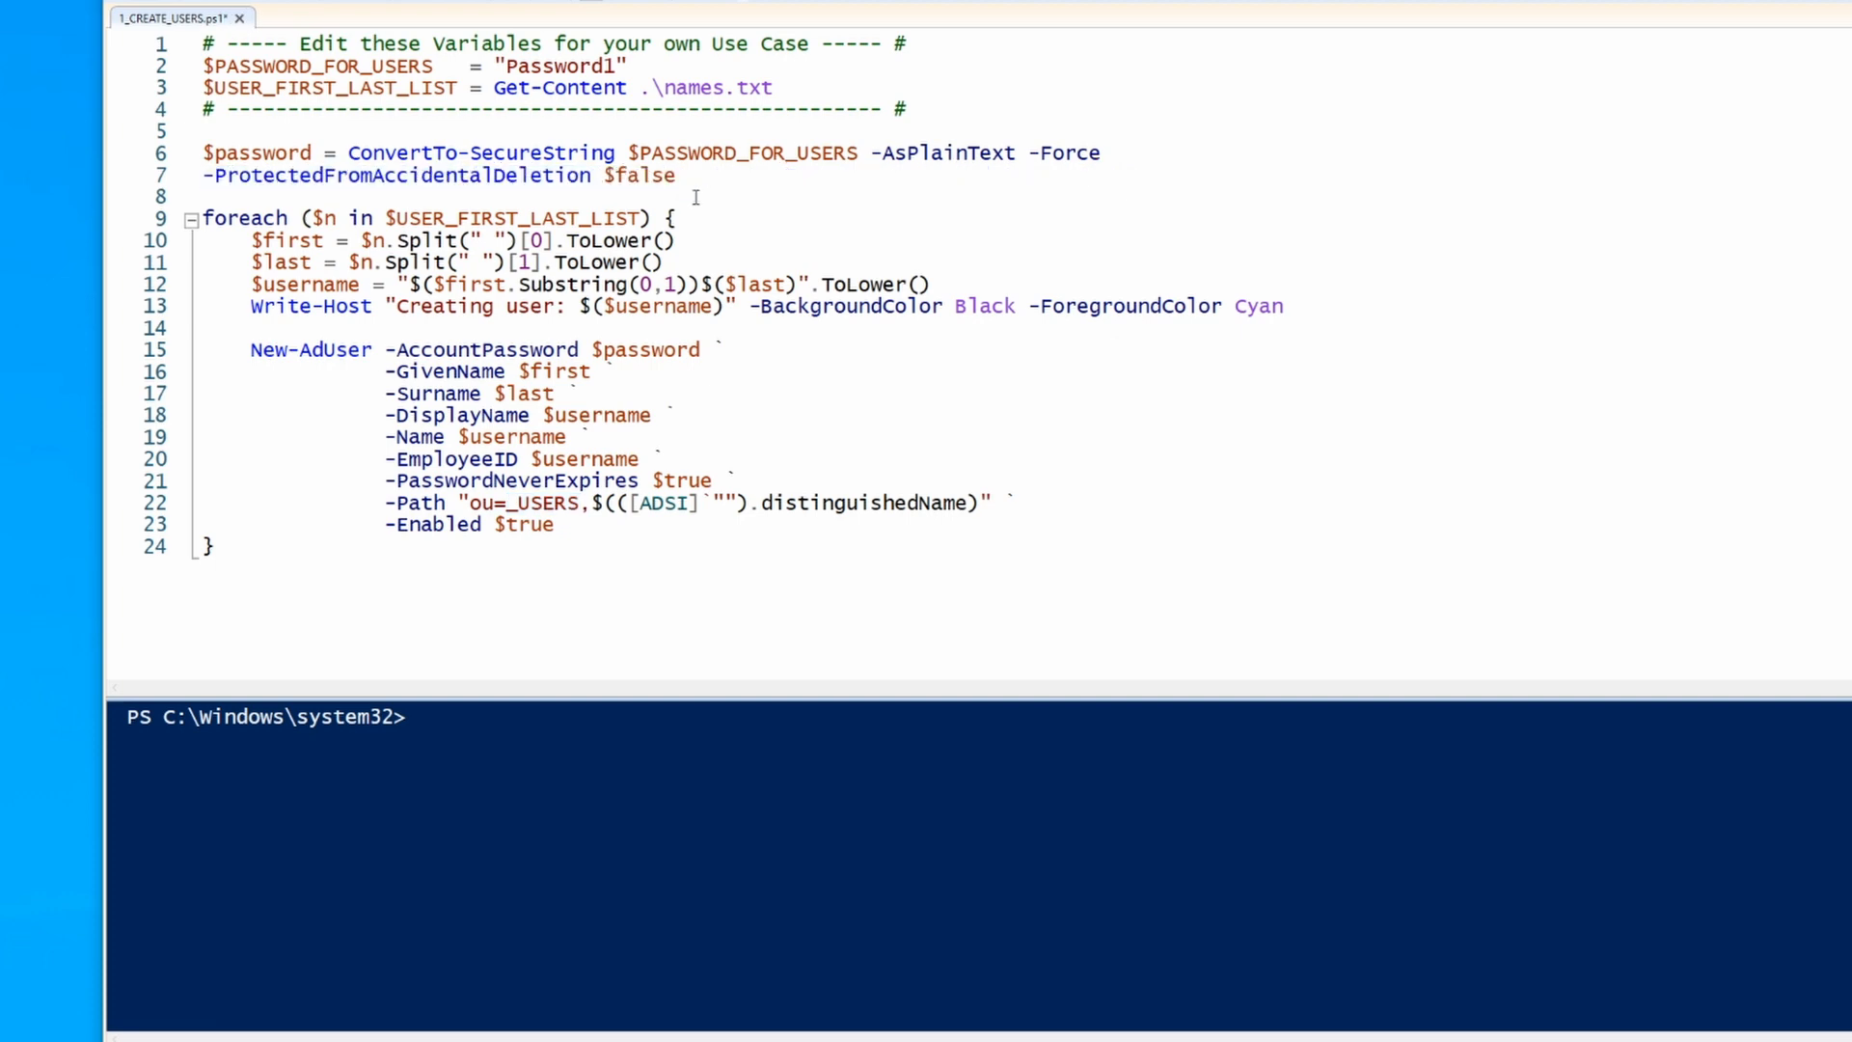
left_click_drag(676, 176, 207, 181)
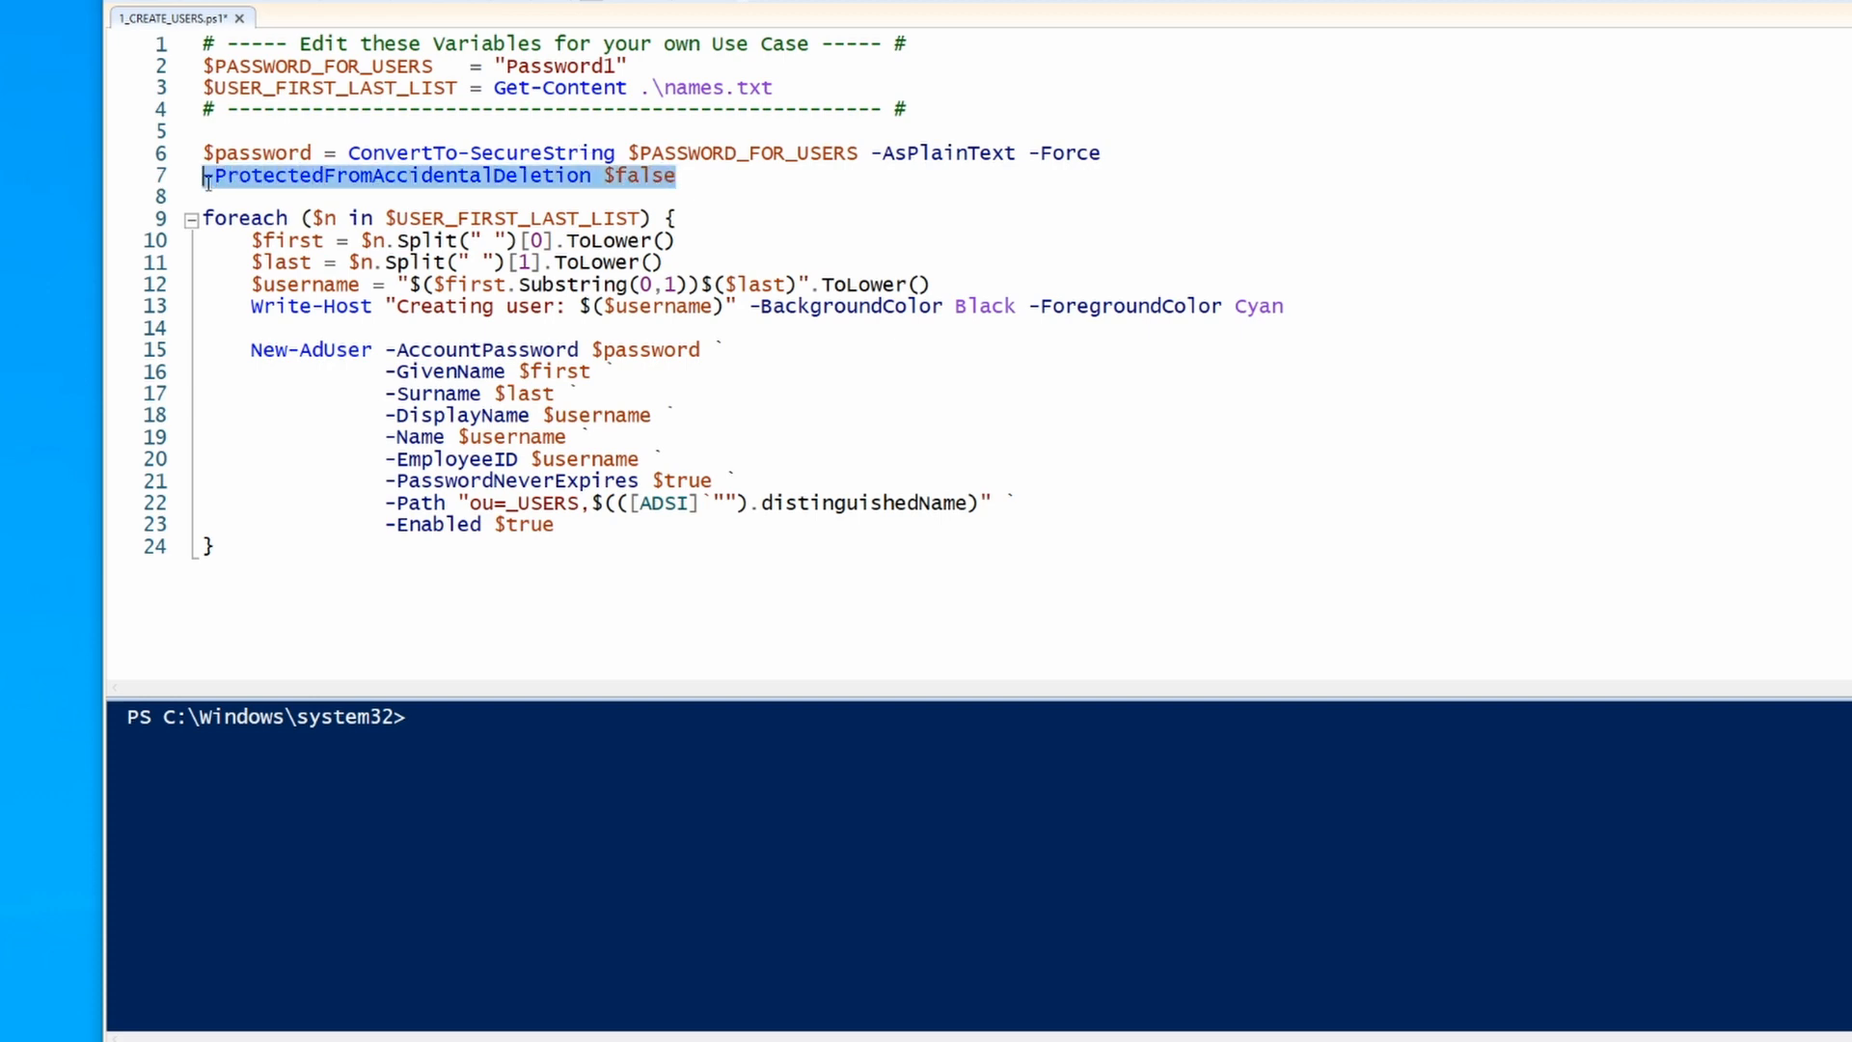
key("Delete")
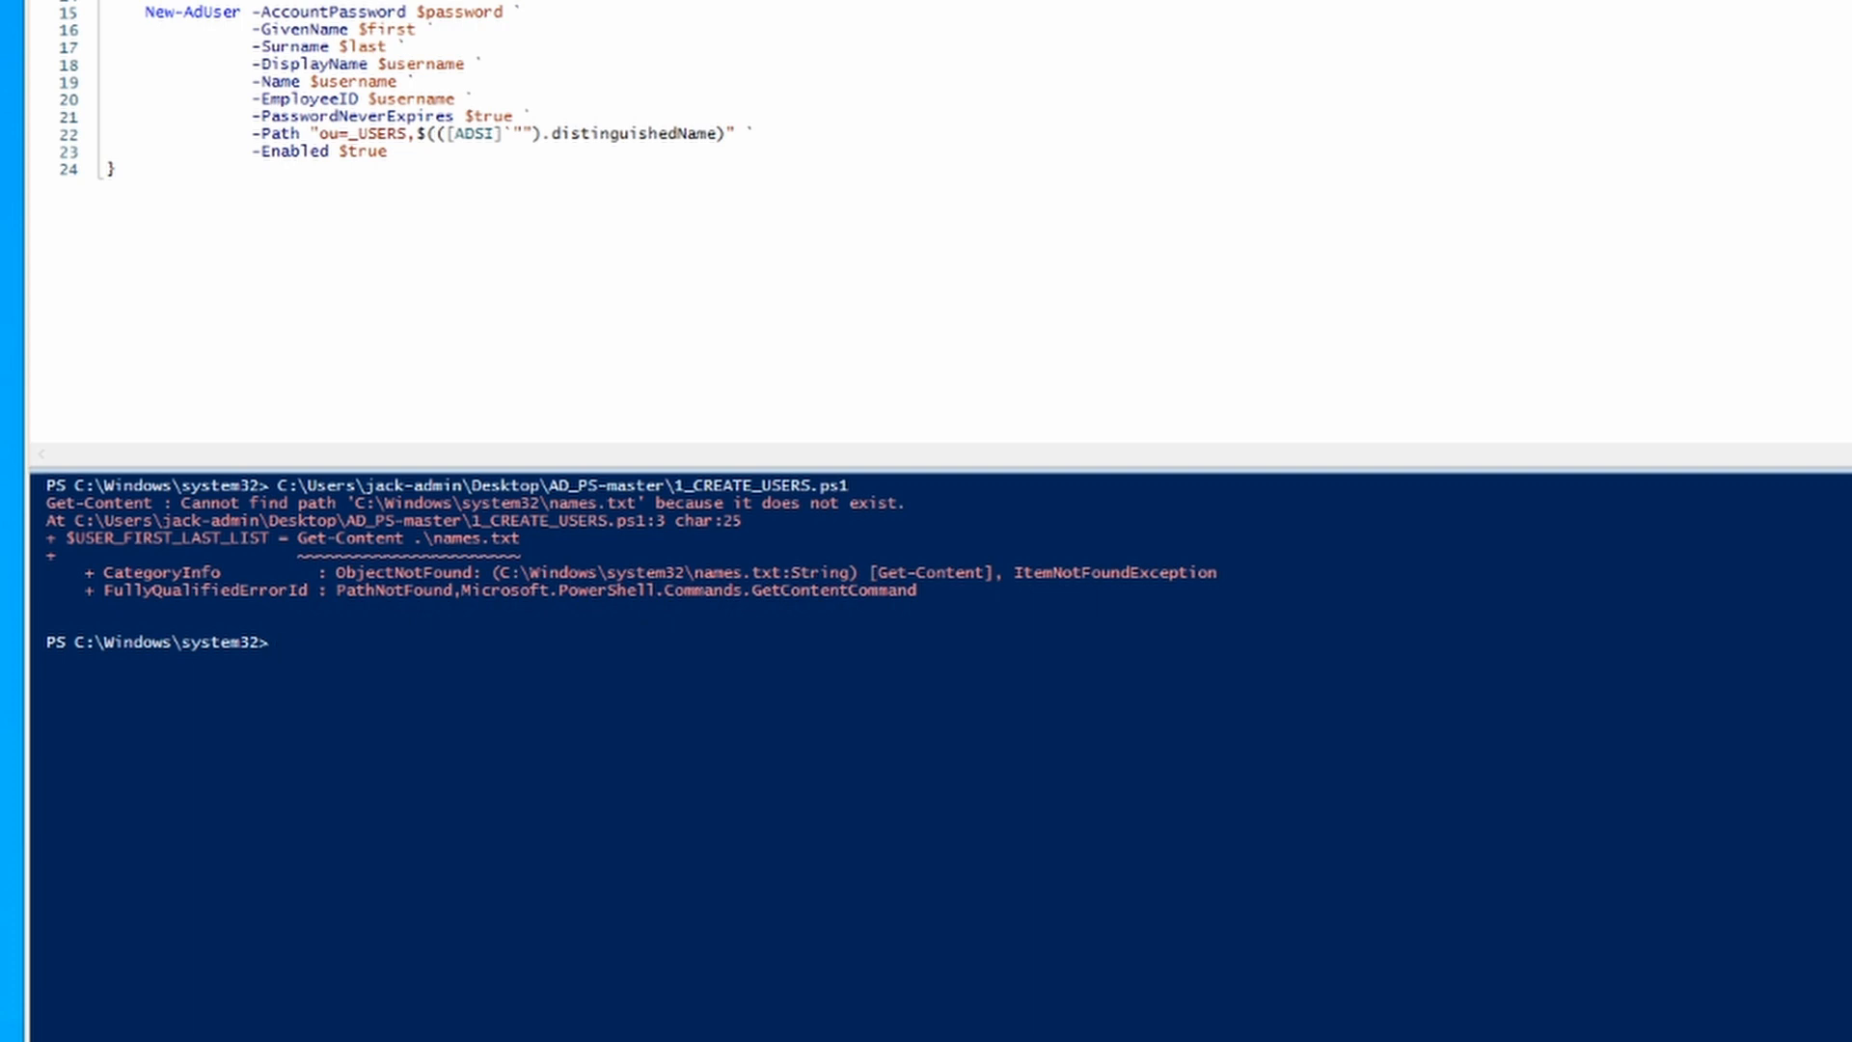
Step: Change the console directory to the user's Desktop\AD_PS-master folder and rerun the script with F5
type("CD")
key("BackSpace")
type("cd C:\\us")
key("Tab")
type("\\")
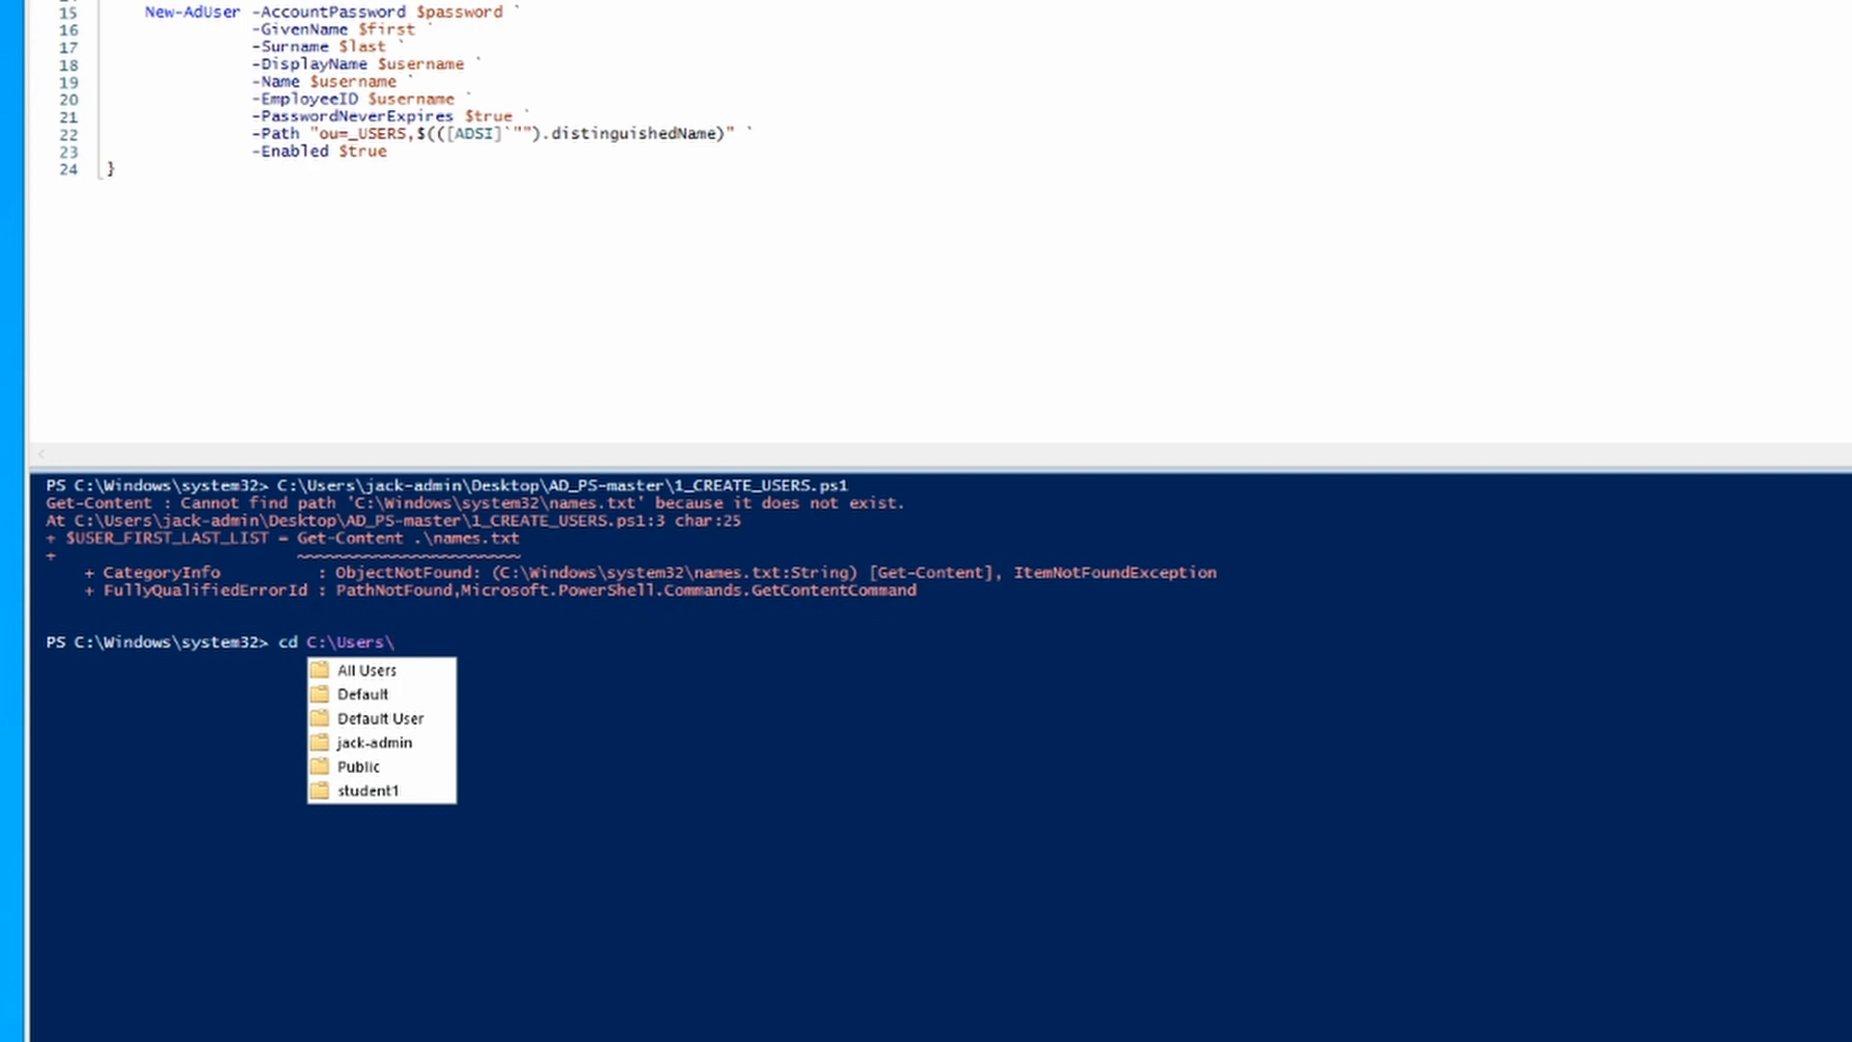
type("jac")
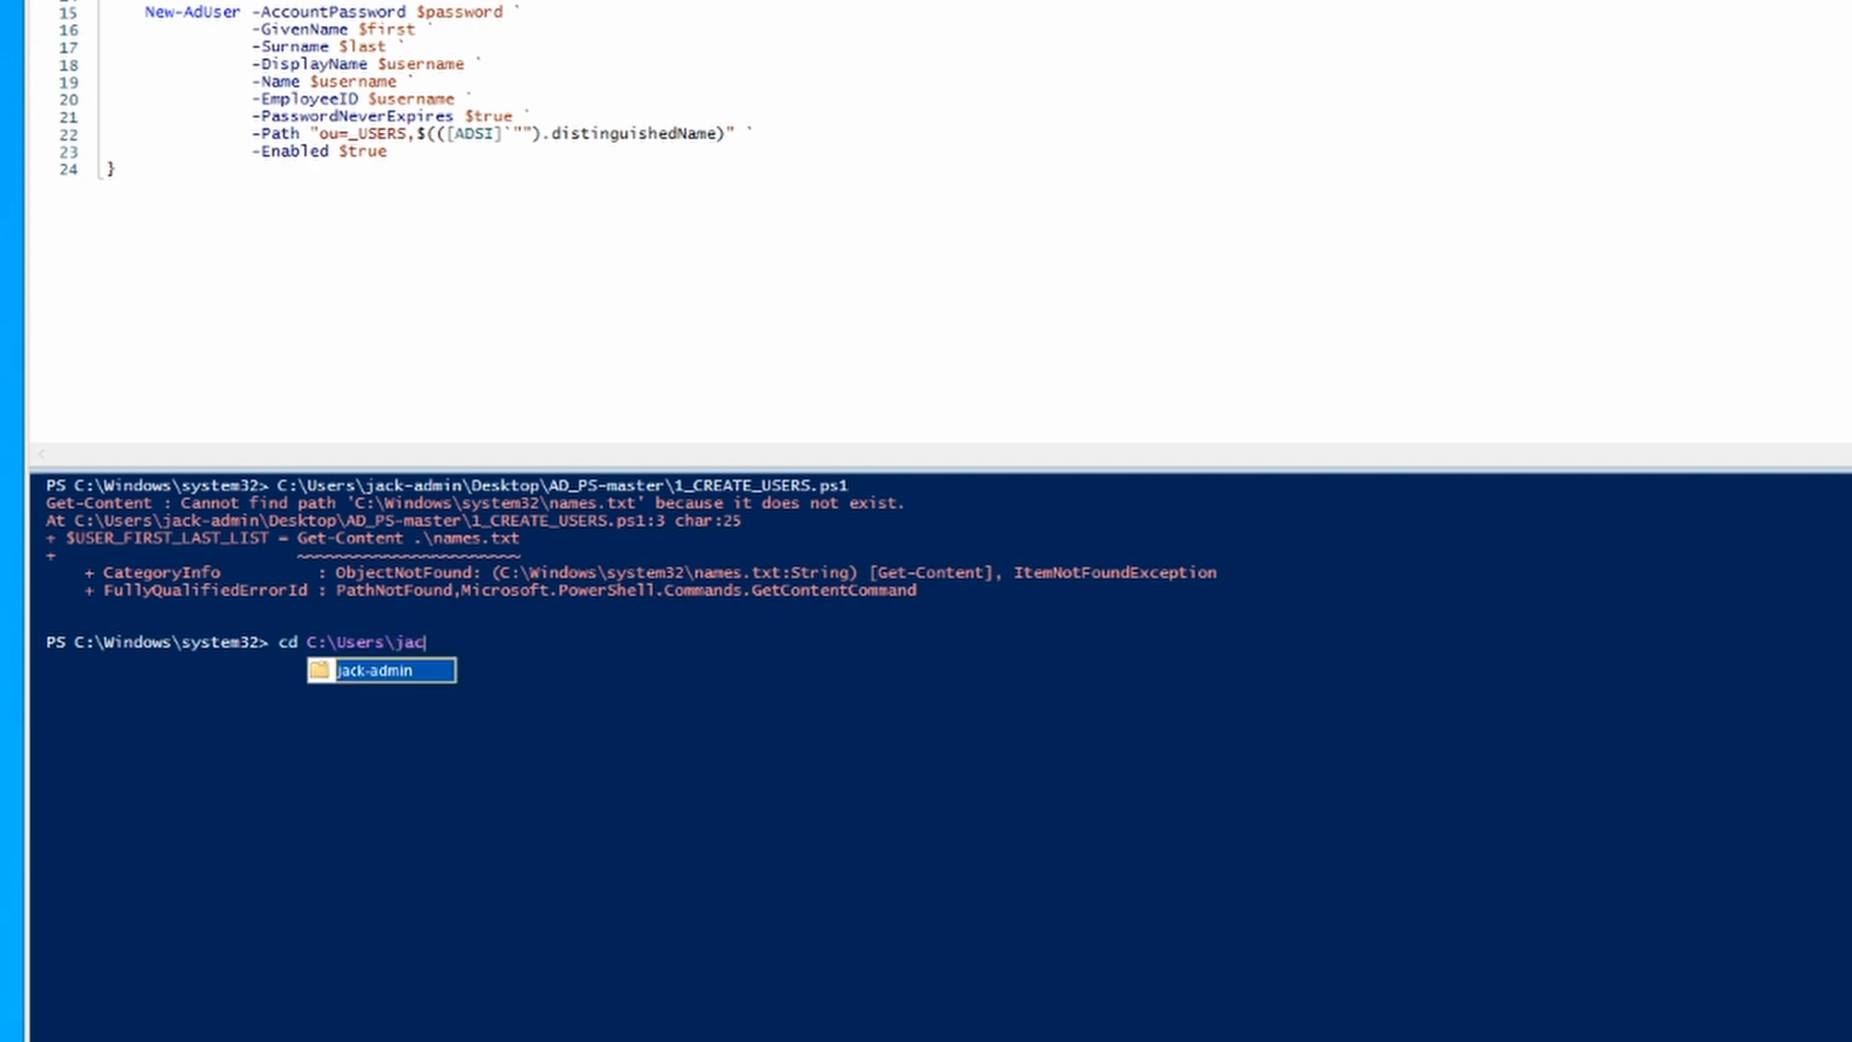
key("Tab")
type("\\")
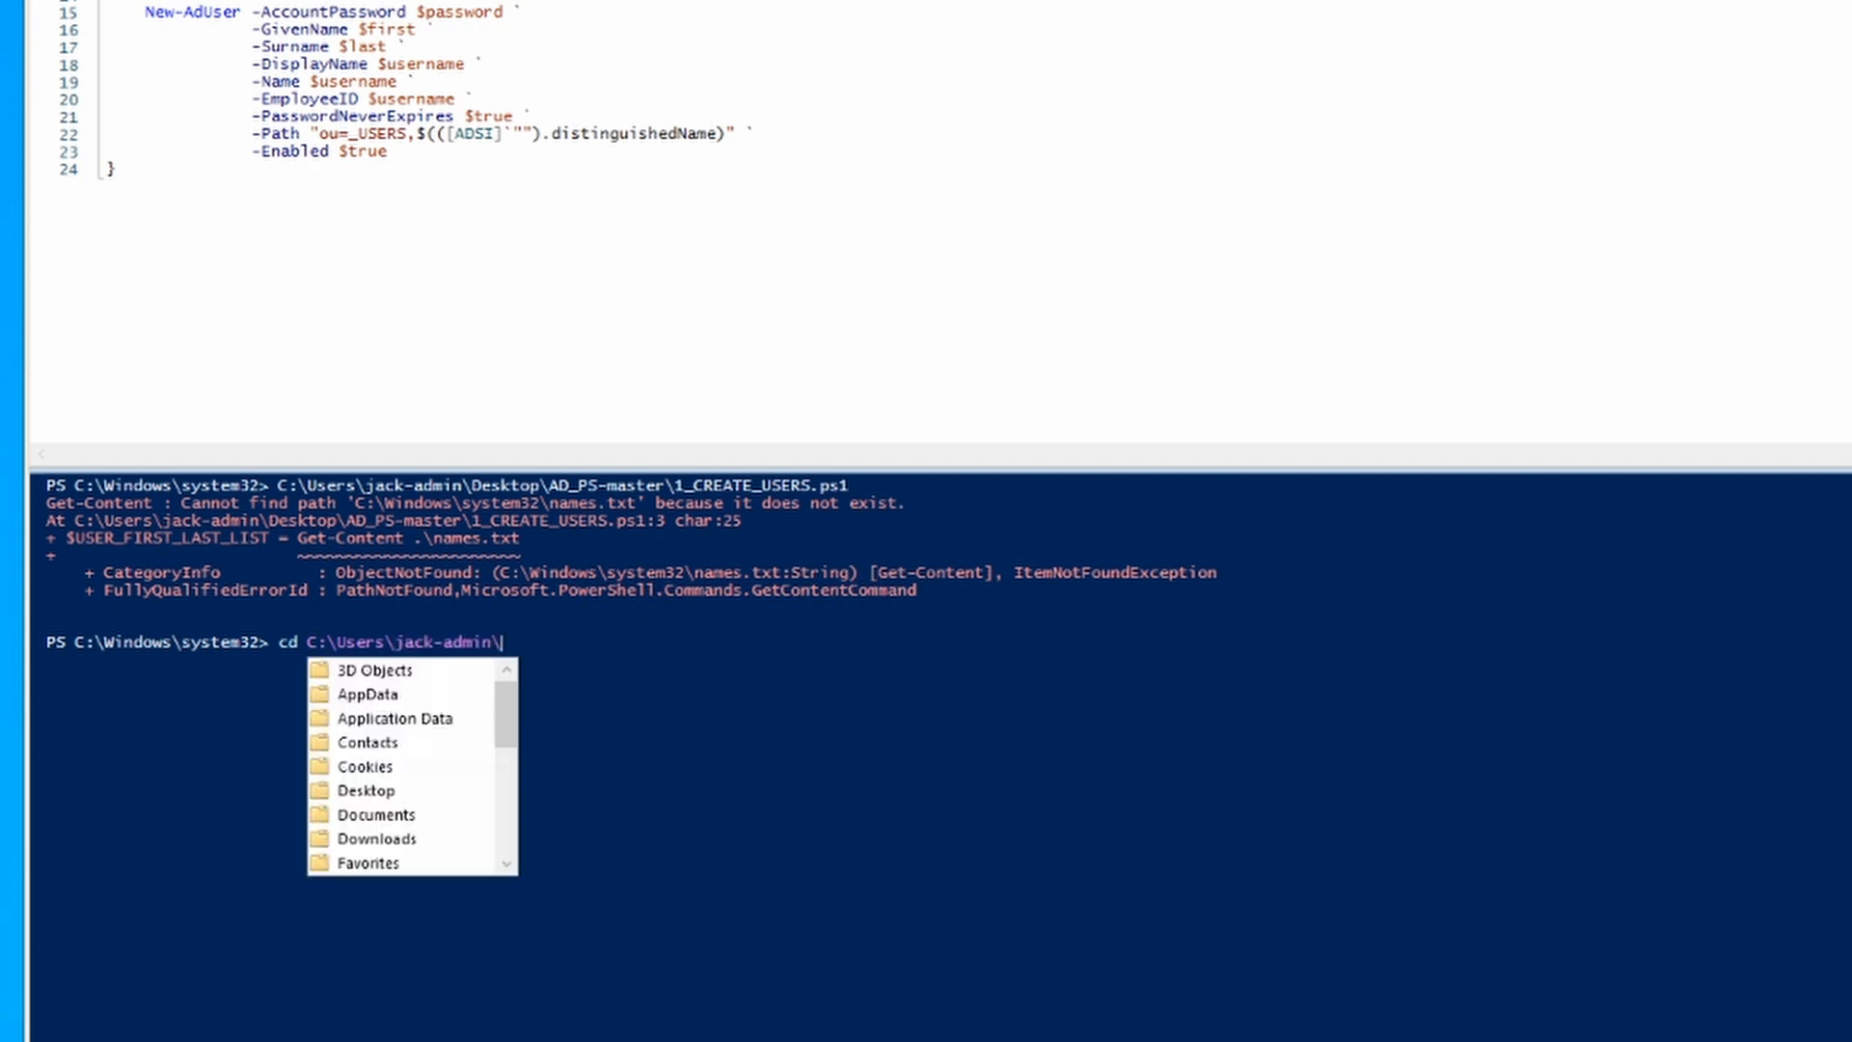
type("Des")
key("Tab")
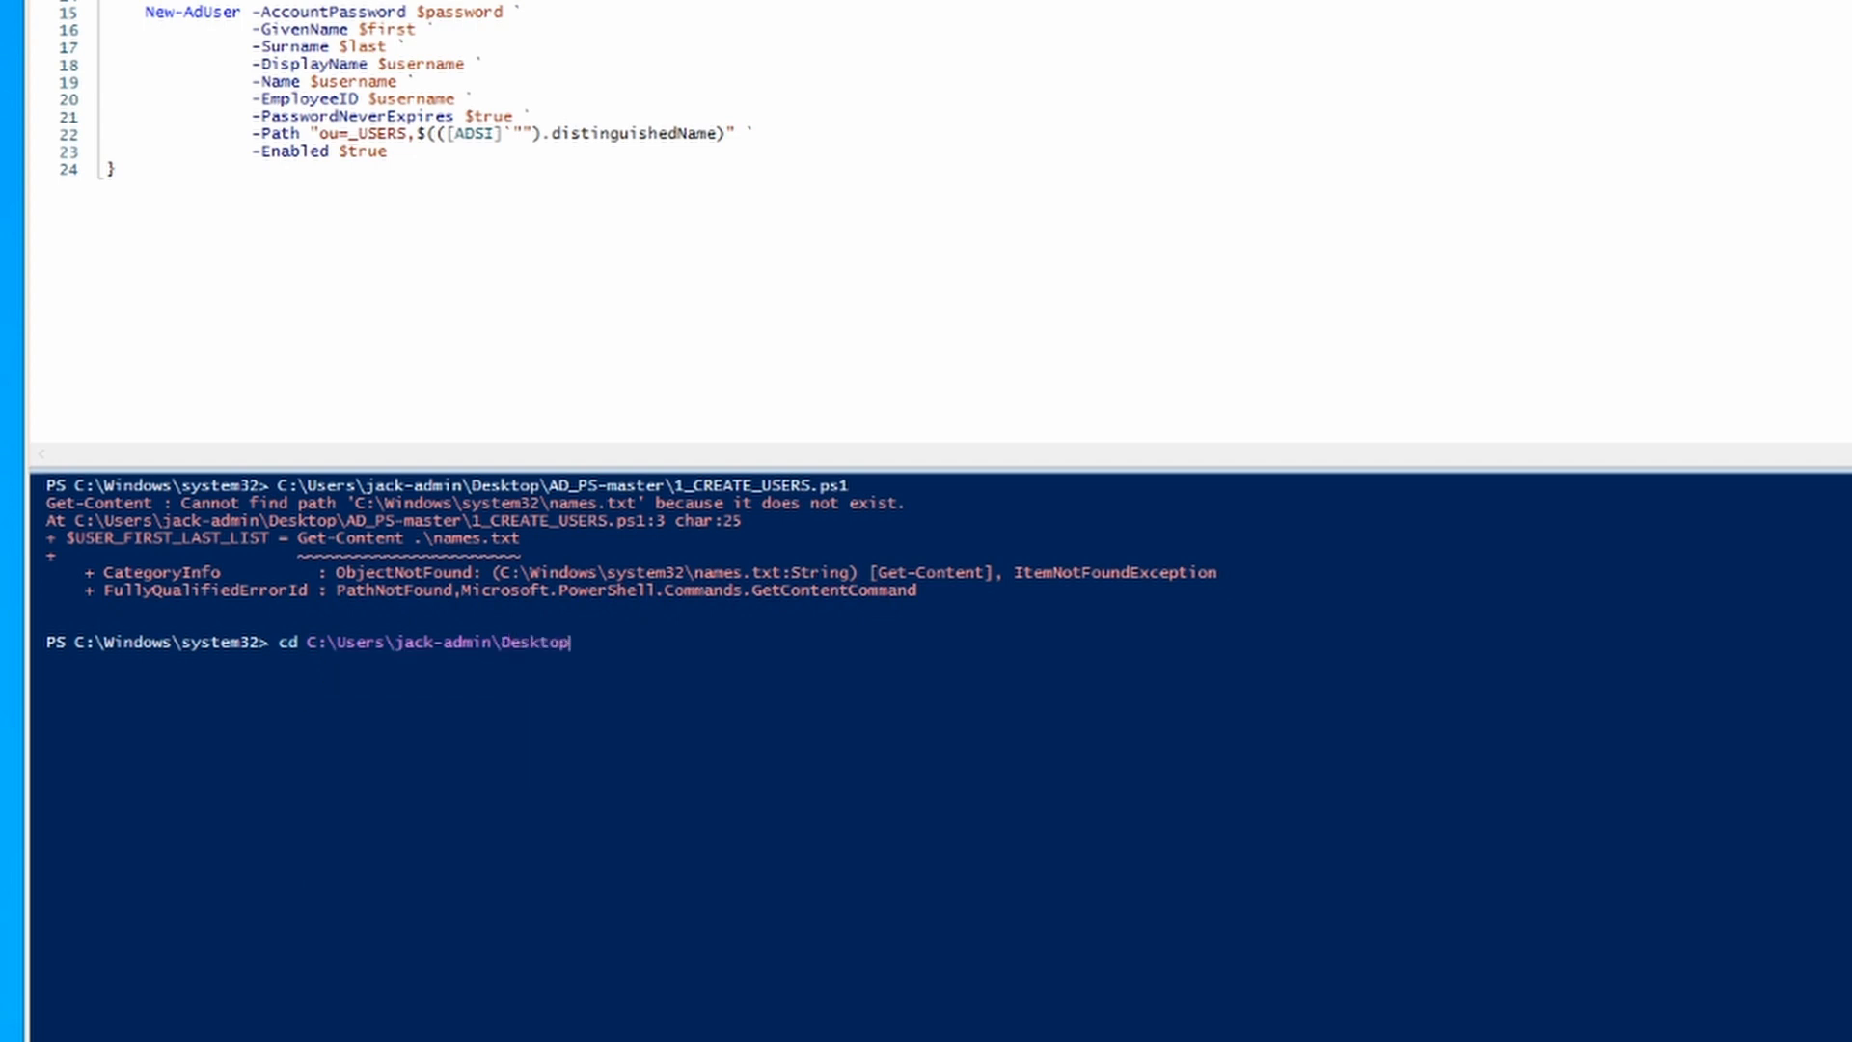
type("\\ad")
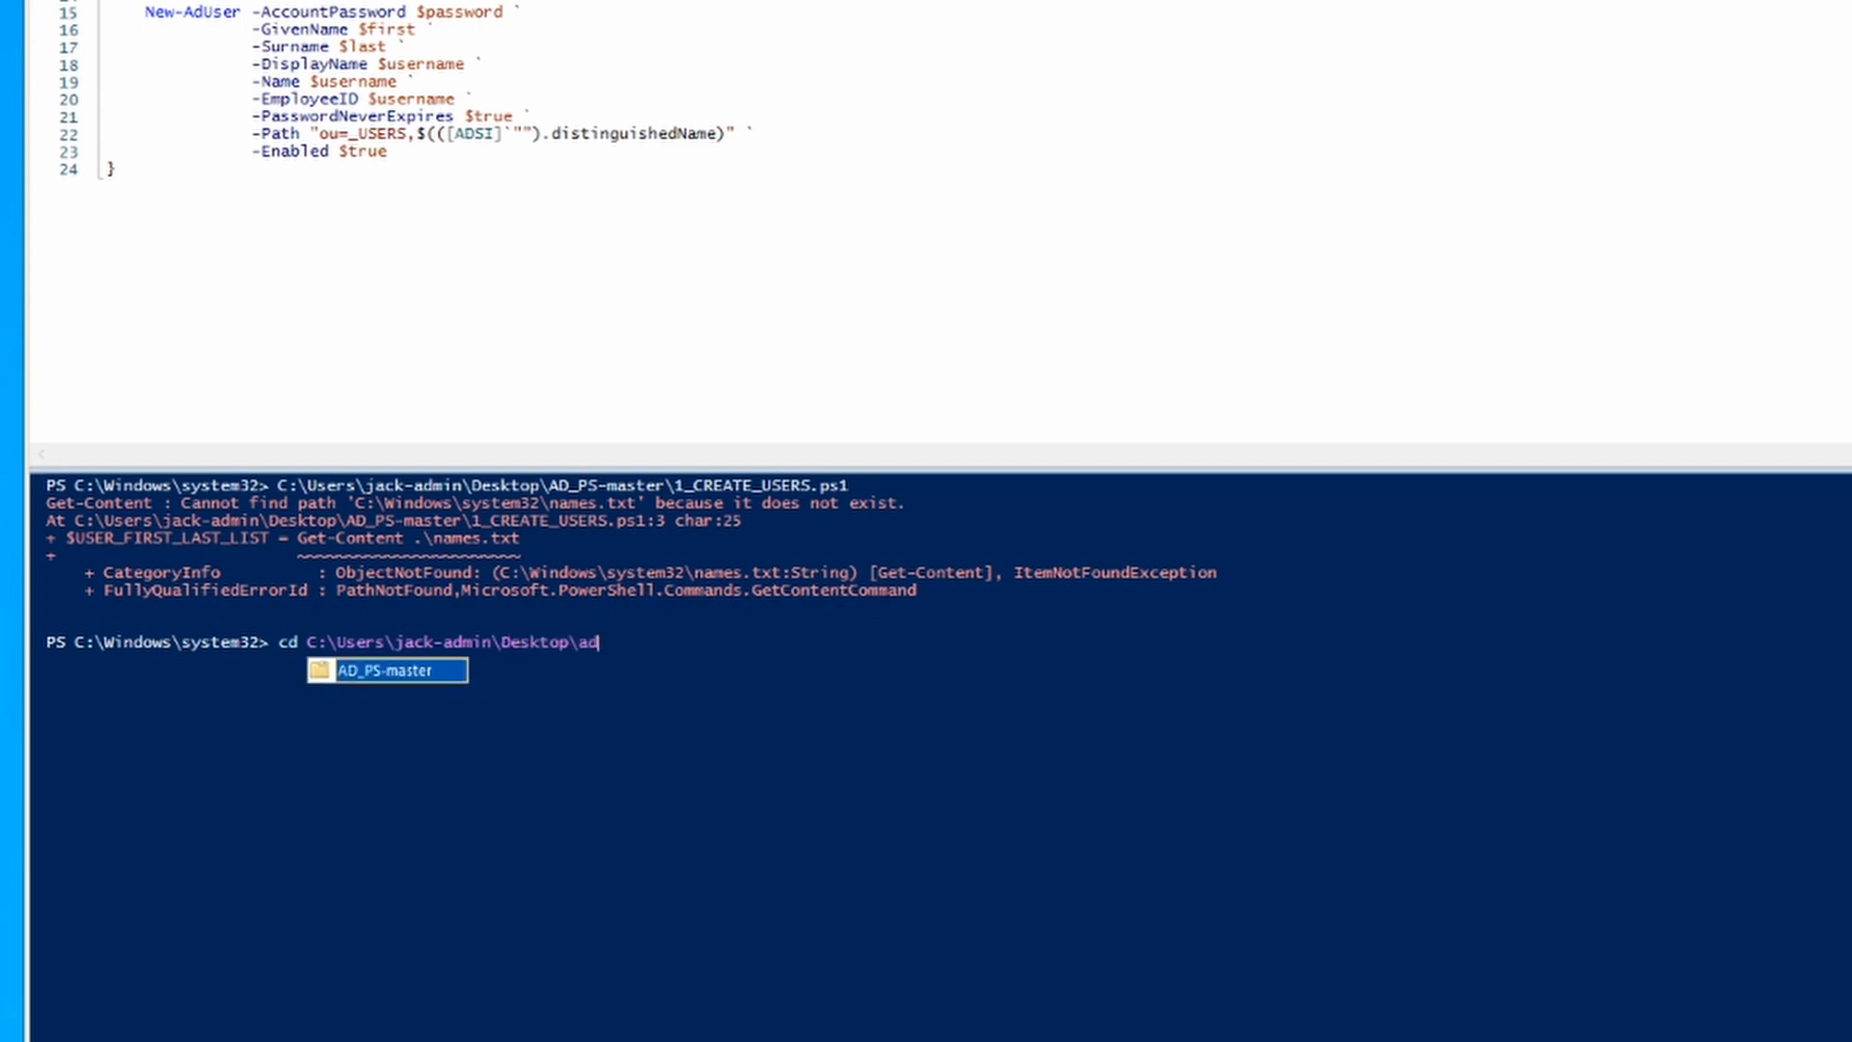
key("Tab")
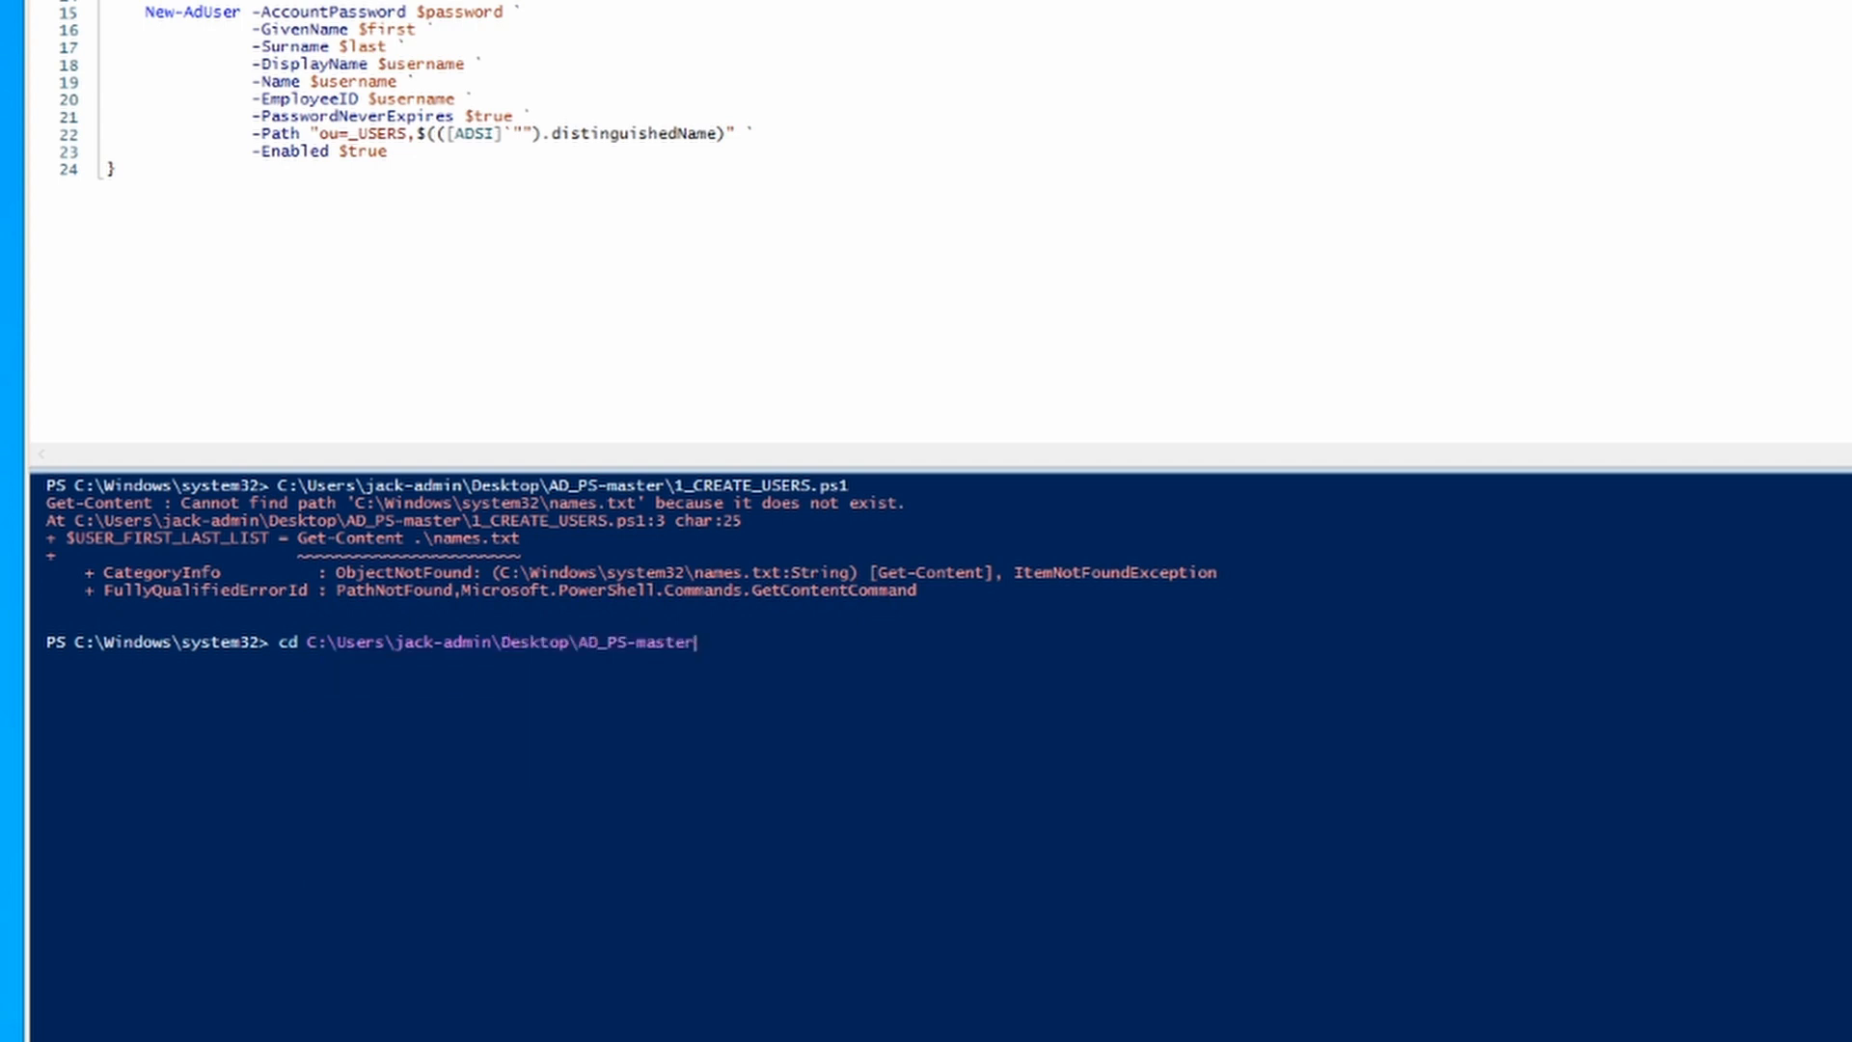
type("\\")
key("Return")
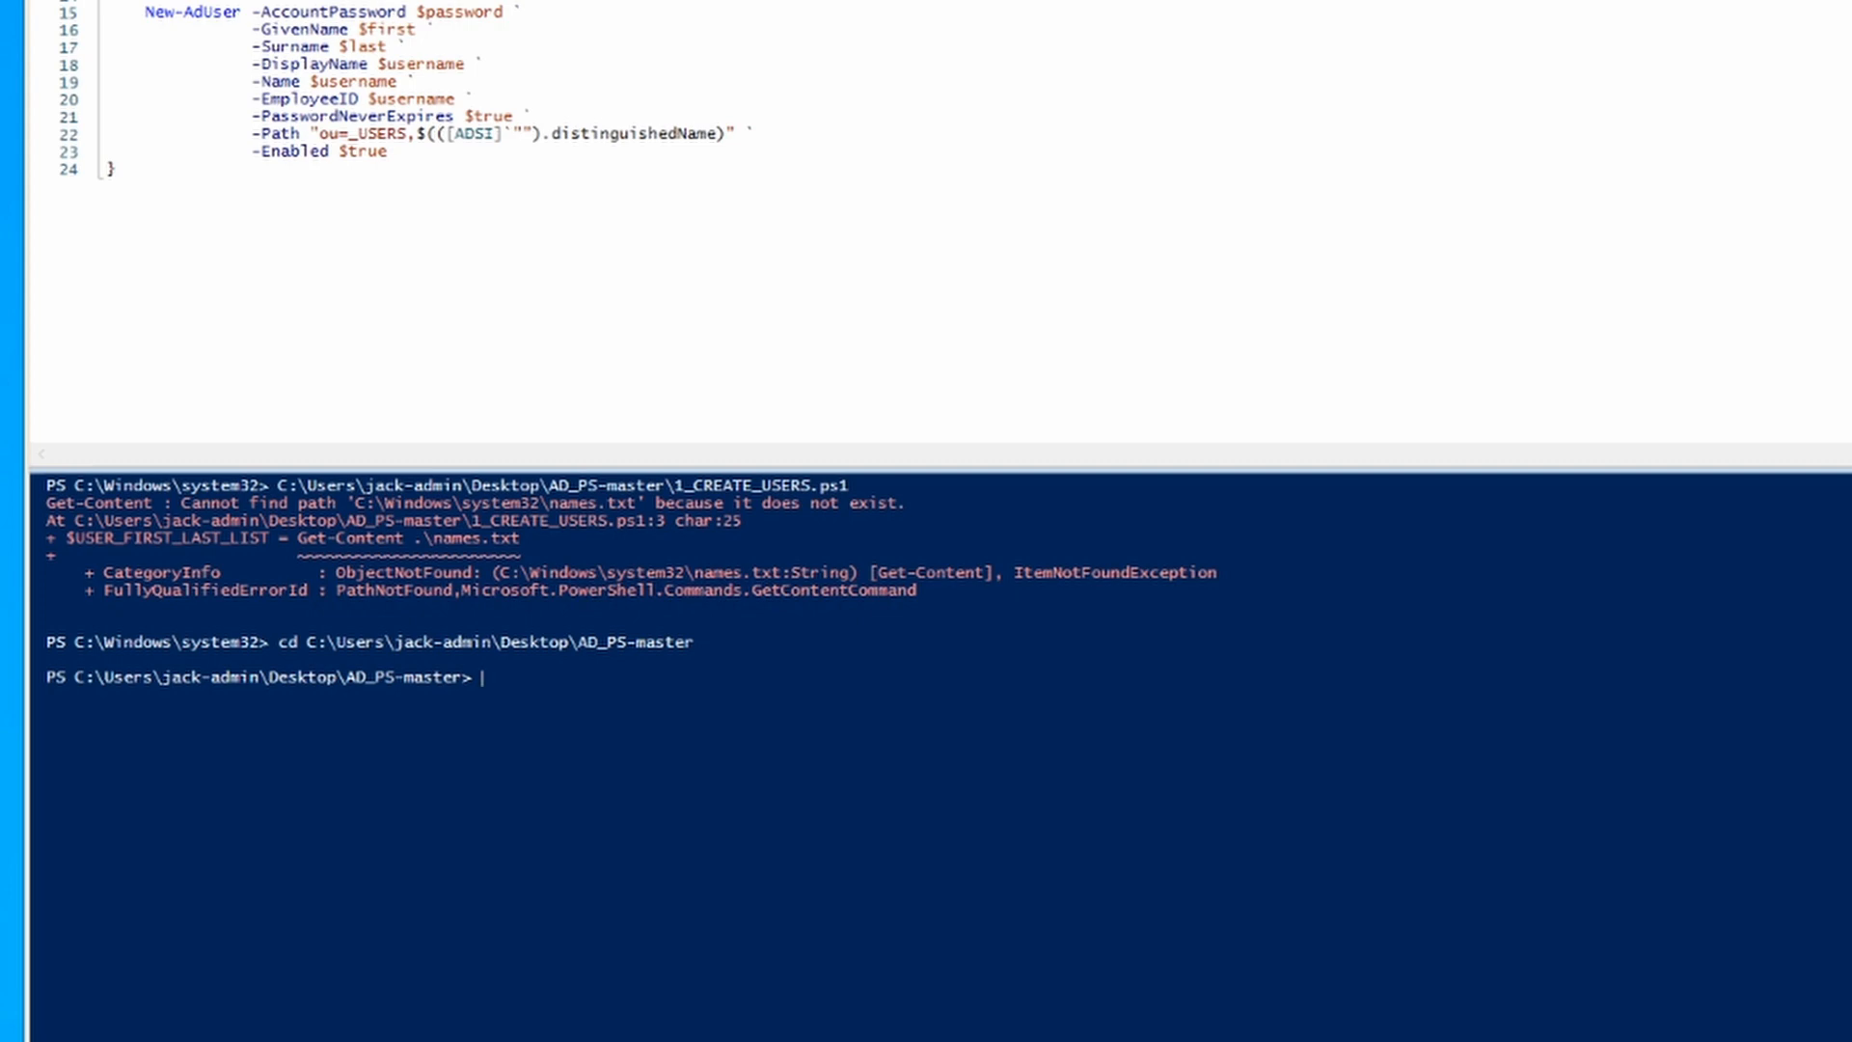
key("F5")
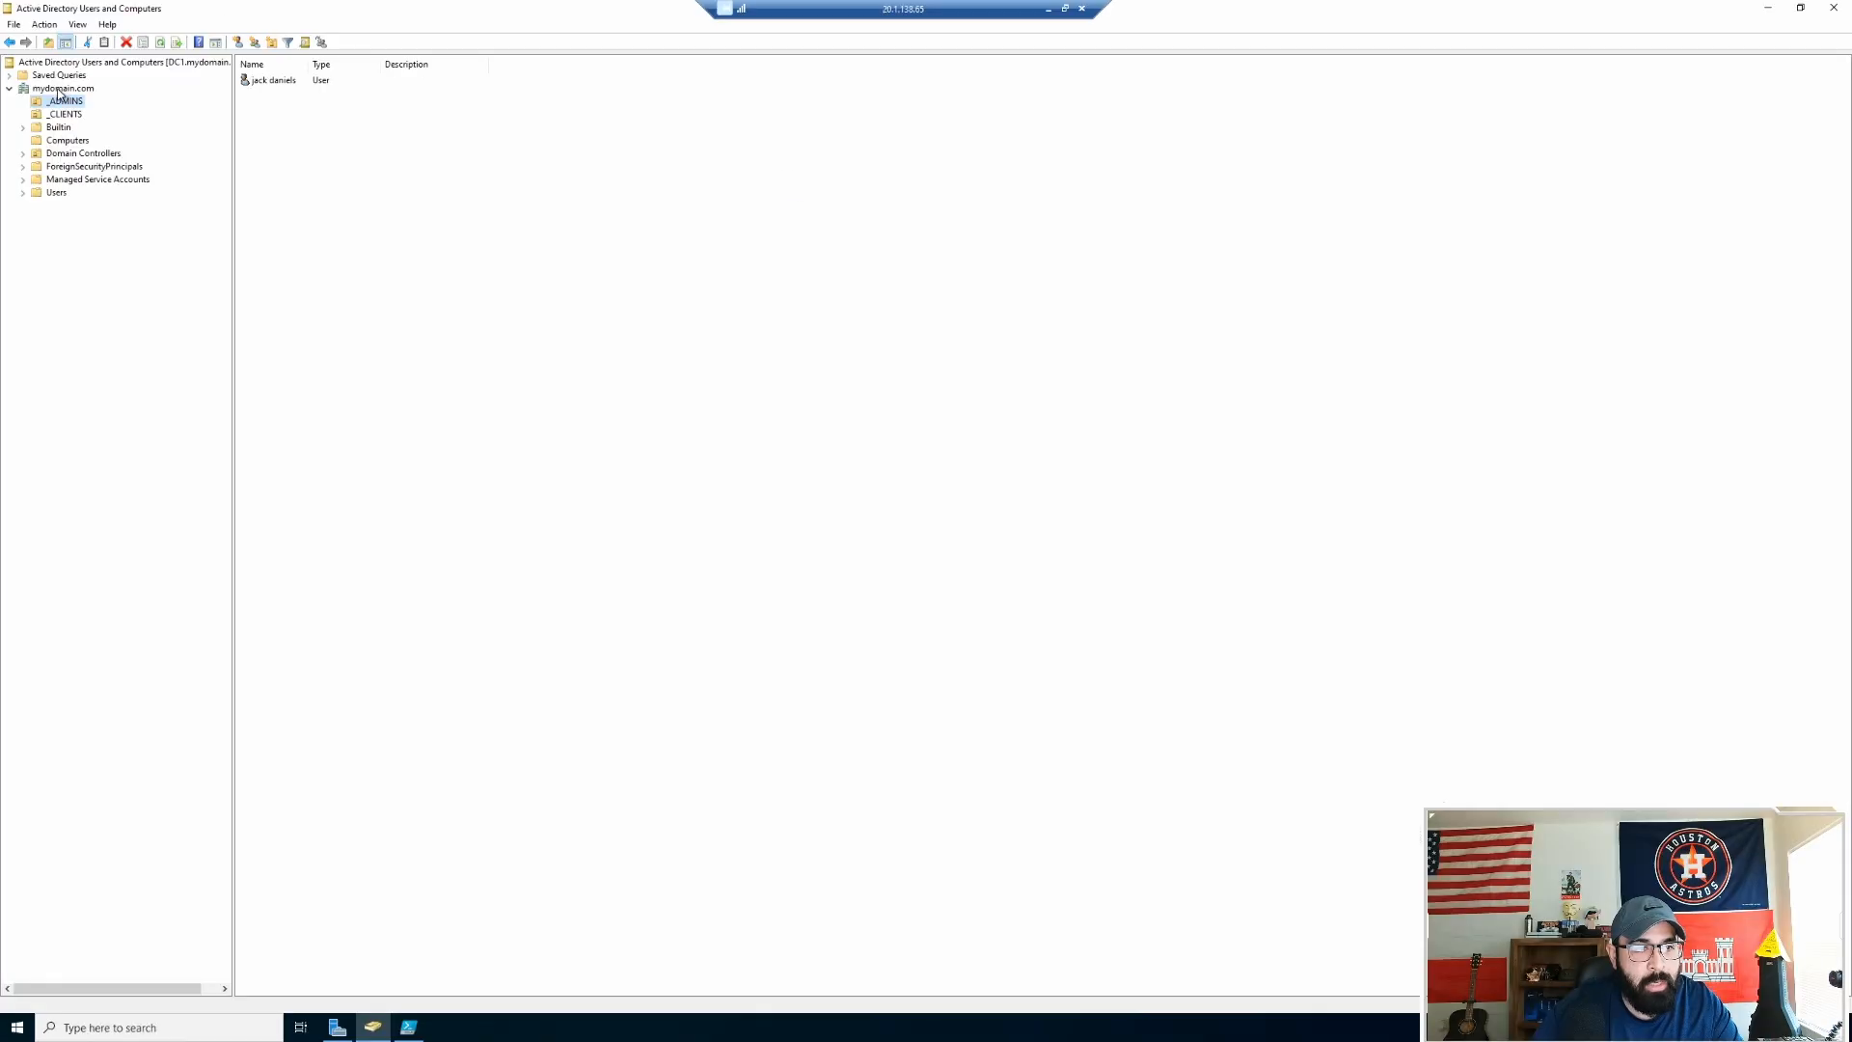
Step: Refresh mydomain.com and open the new, still empty _EMPLOYEES OU
right_click(60, 89)
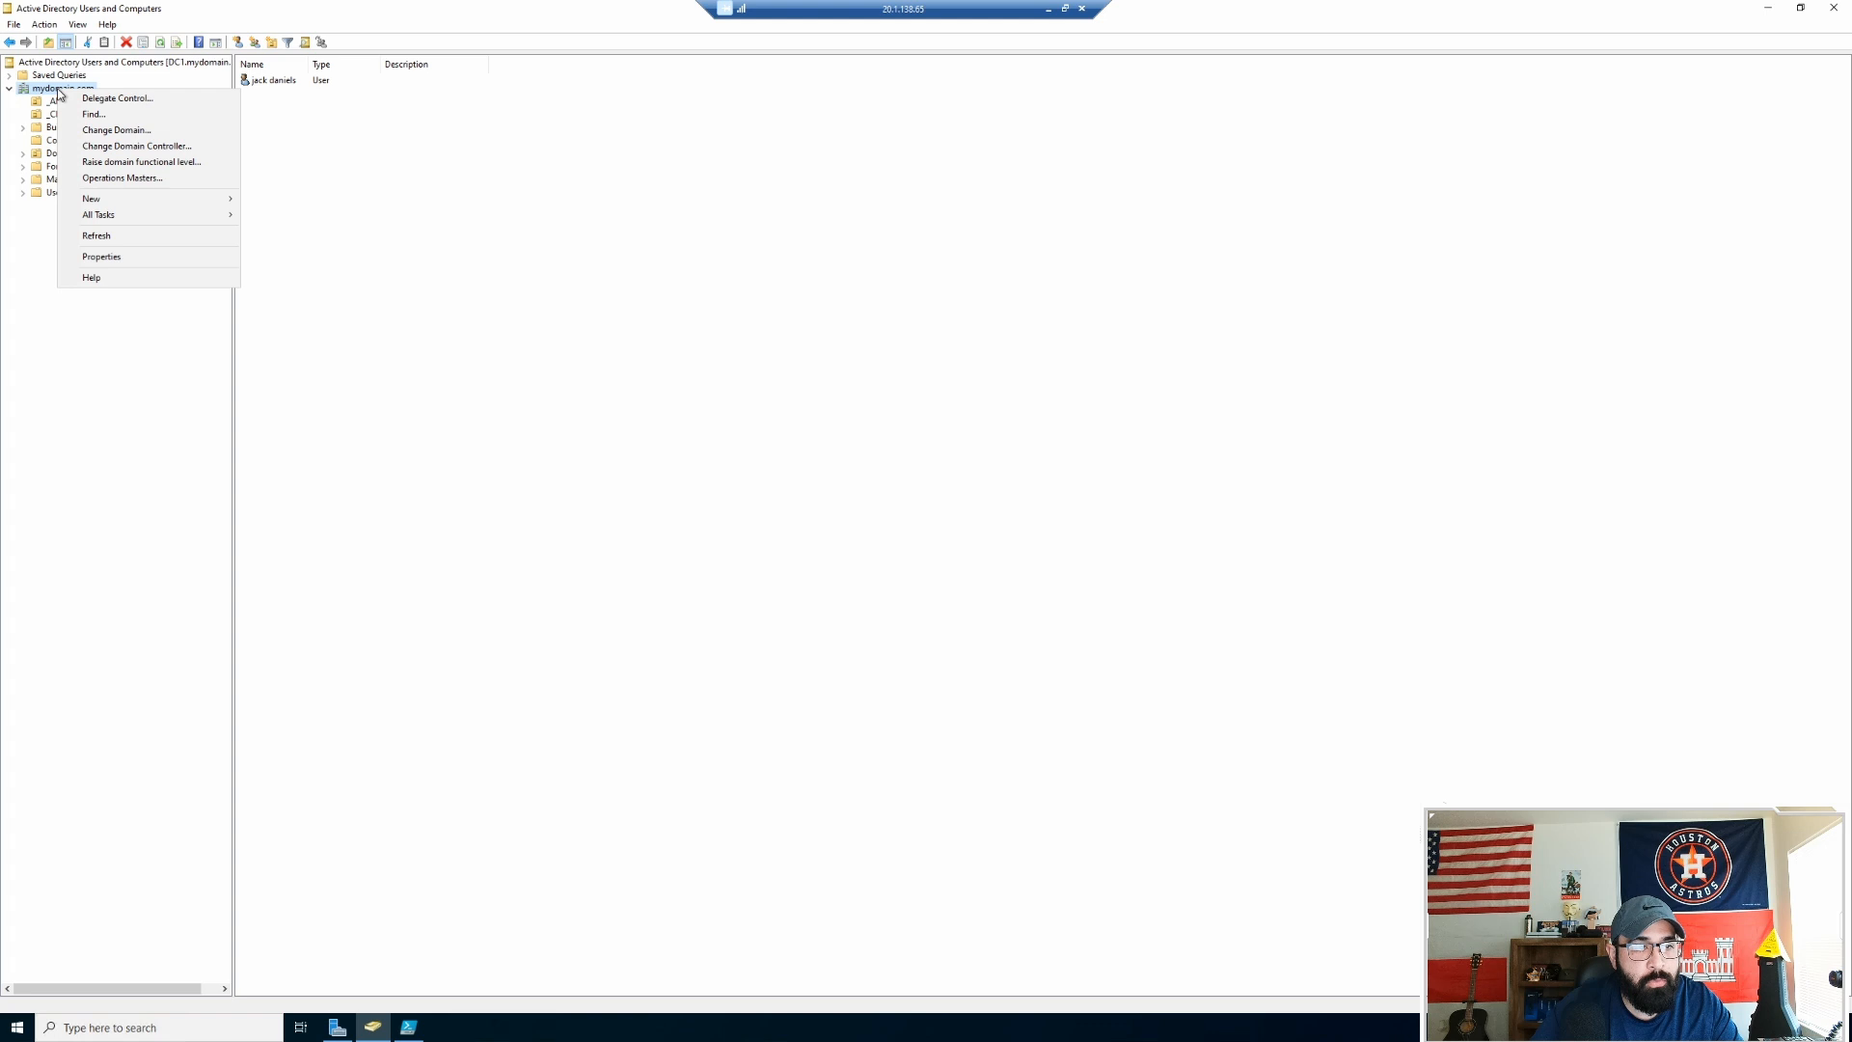
left_click(93, 236)
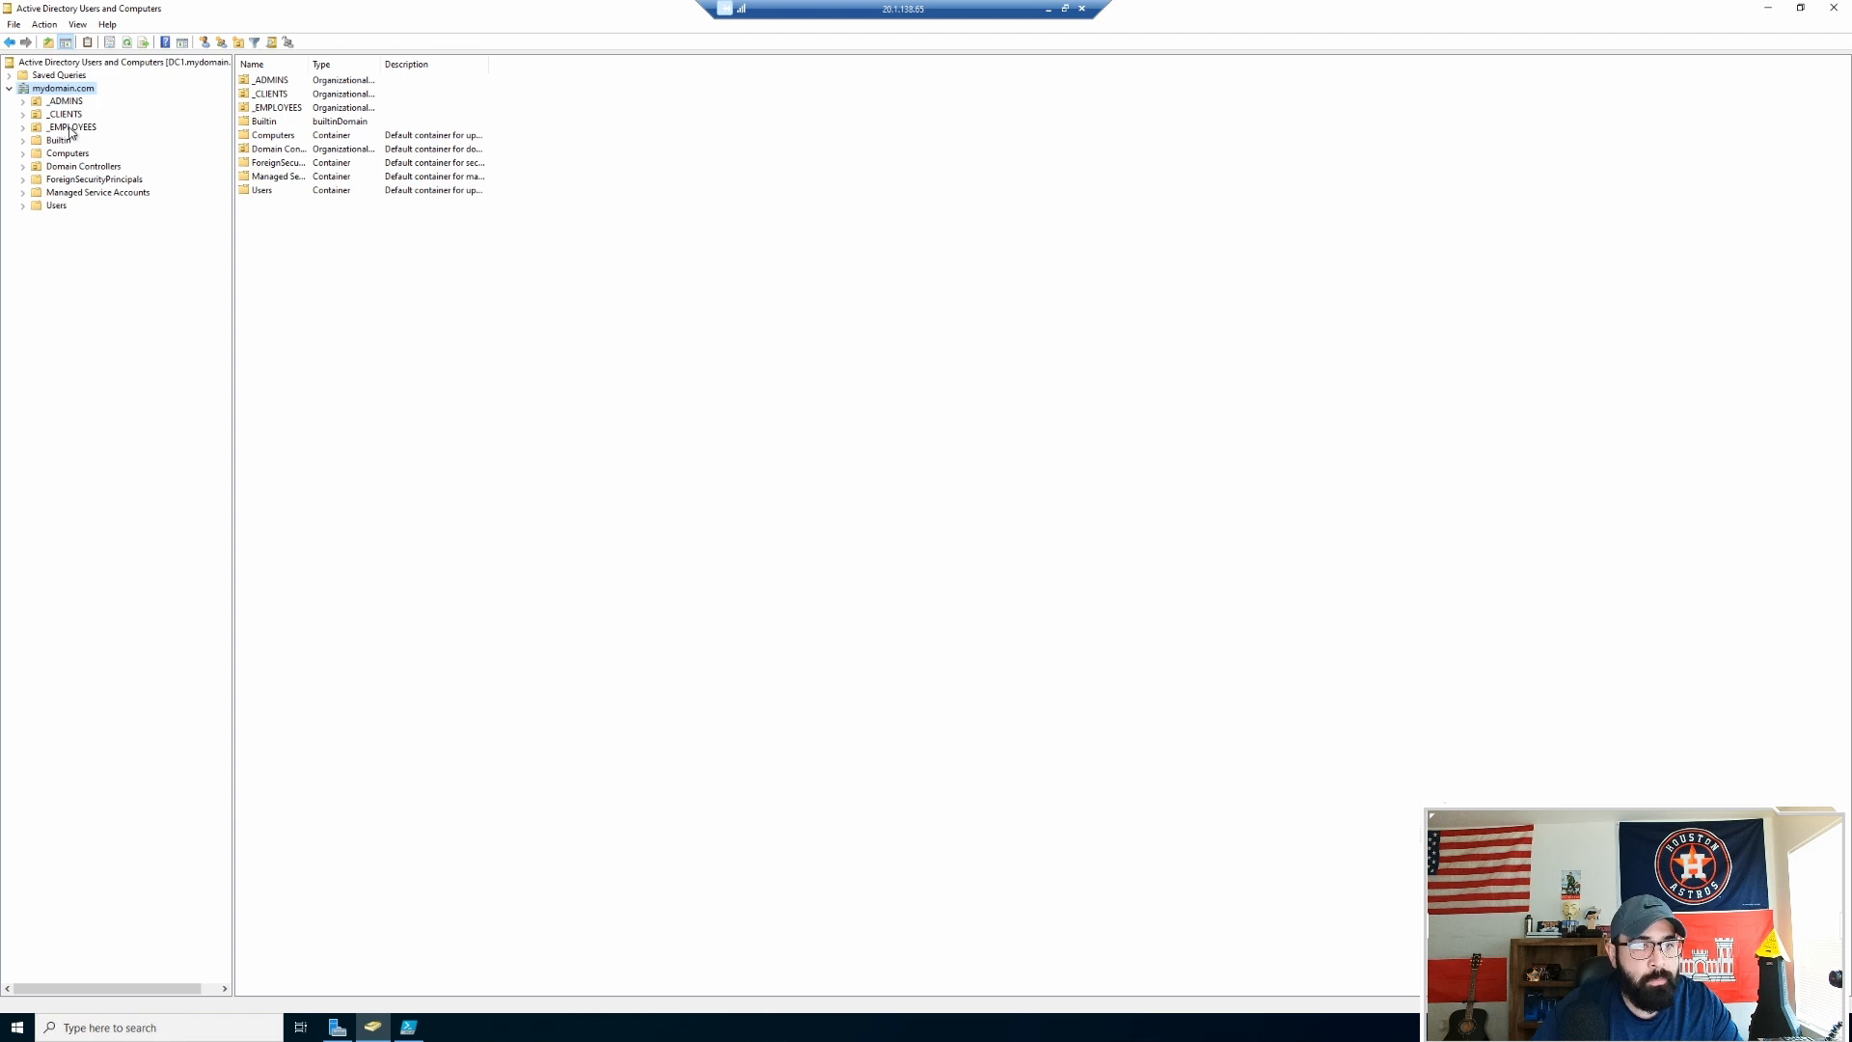
left_click(69, 129)
right_click(454, 167)
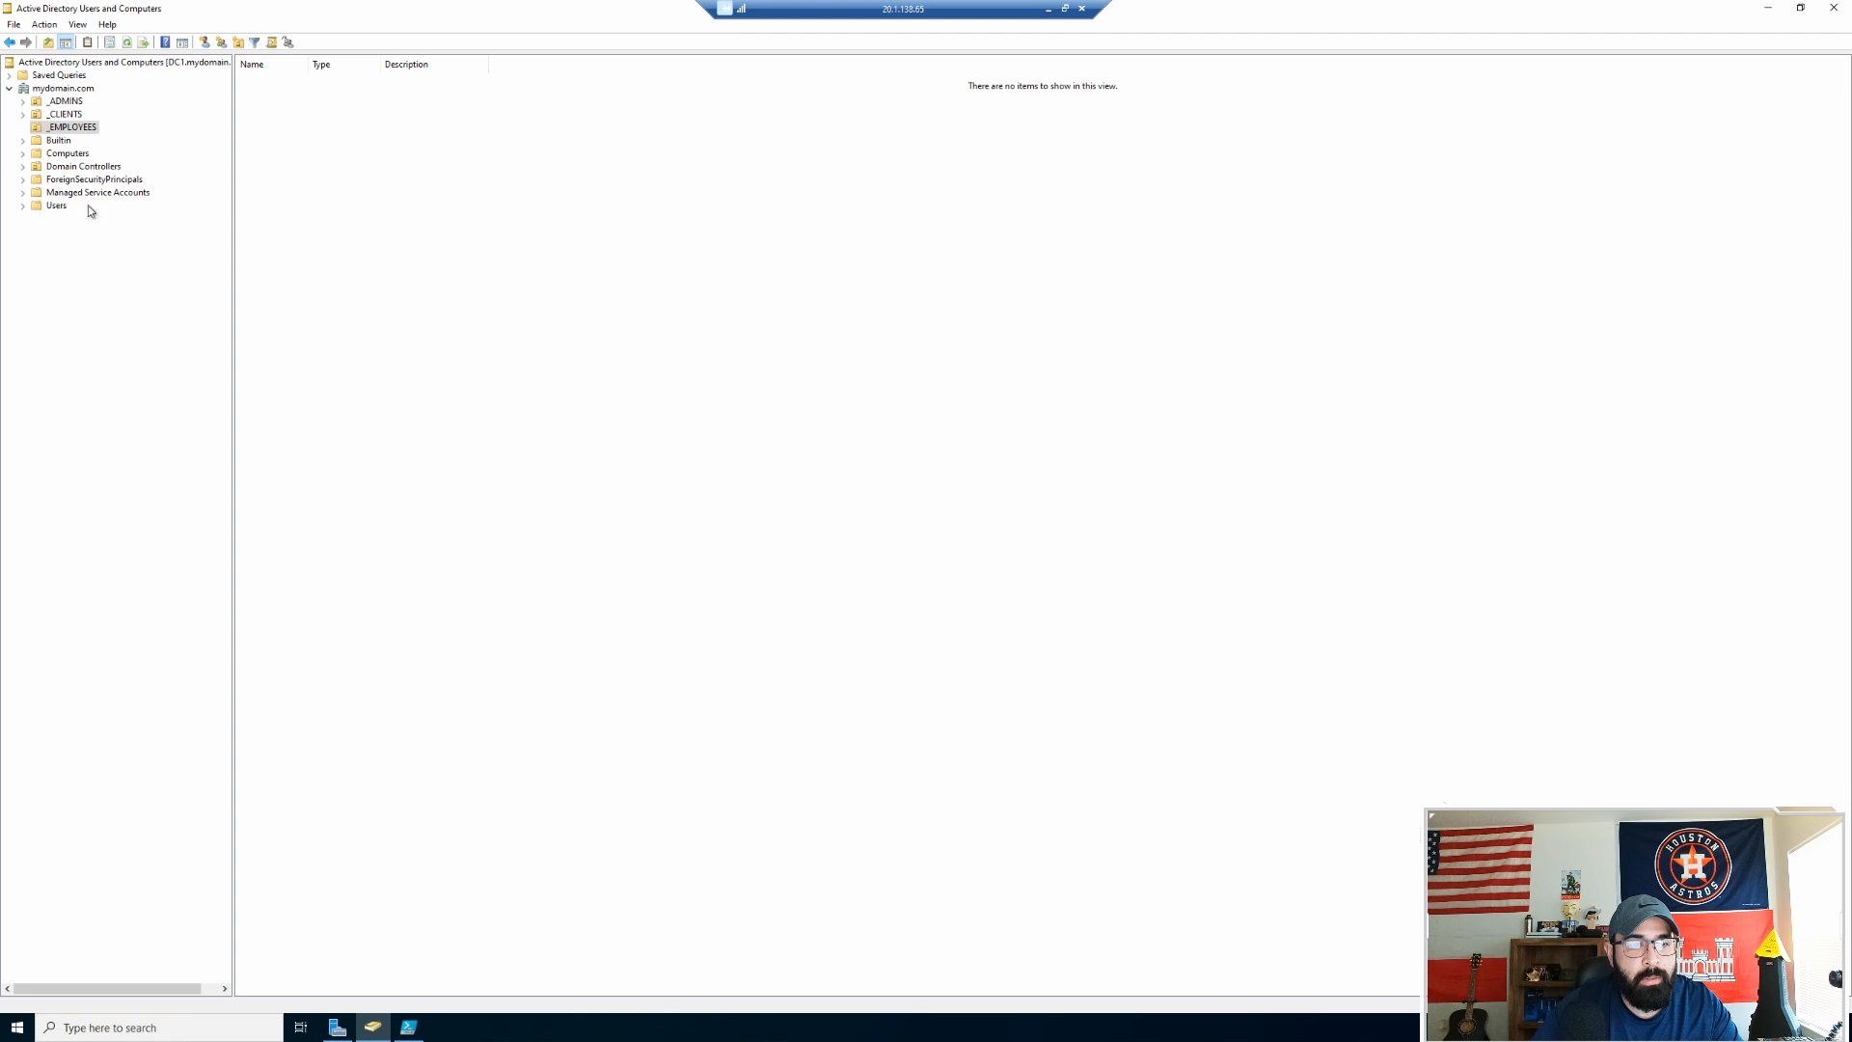
Step: Stop the running script and close the Generate-Names-Create-Users.ps1 and Untitled1.ps1 tabs
left_click(1047, 10)
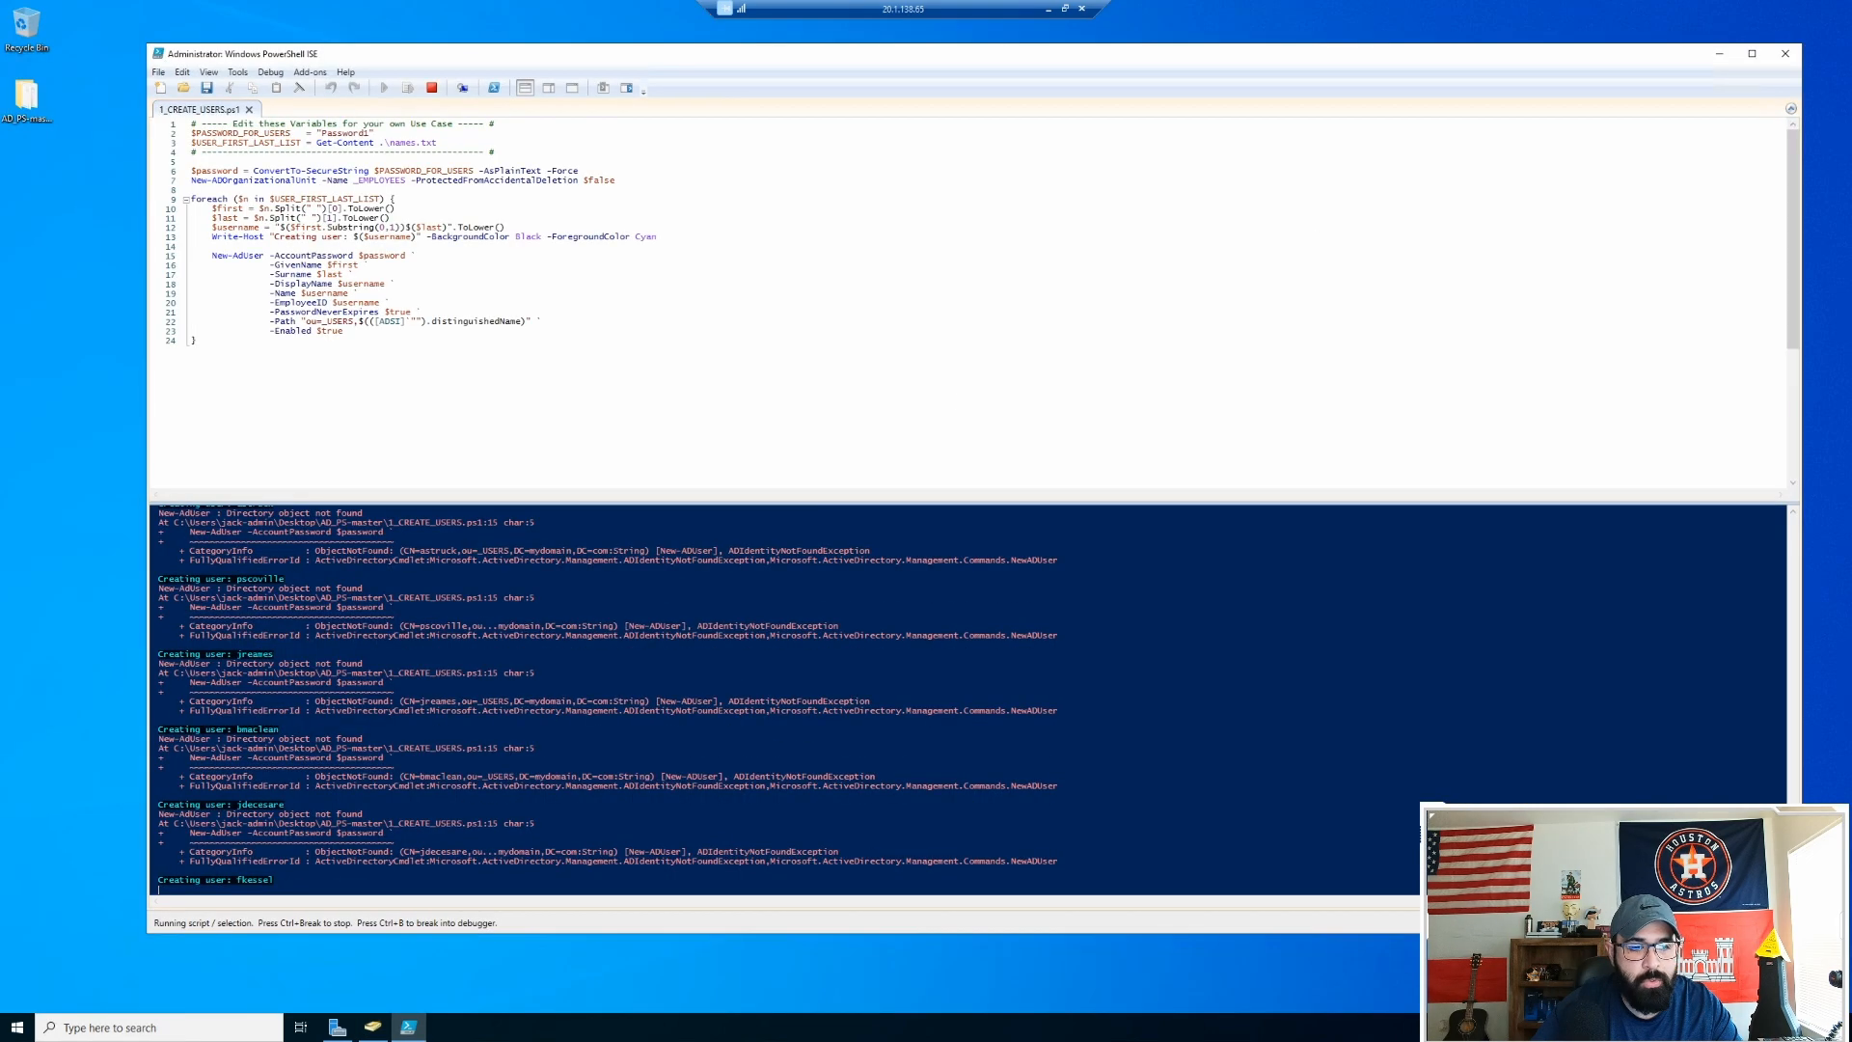
left_click(432, 88)
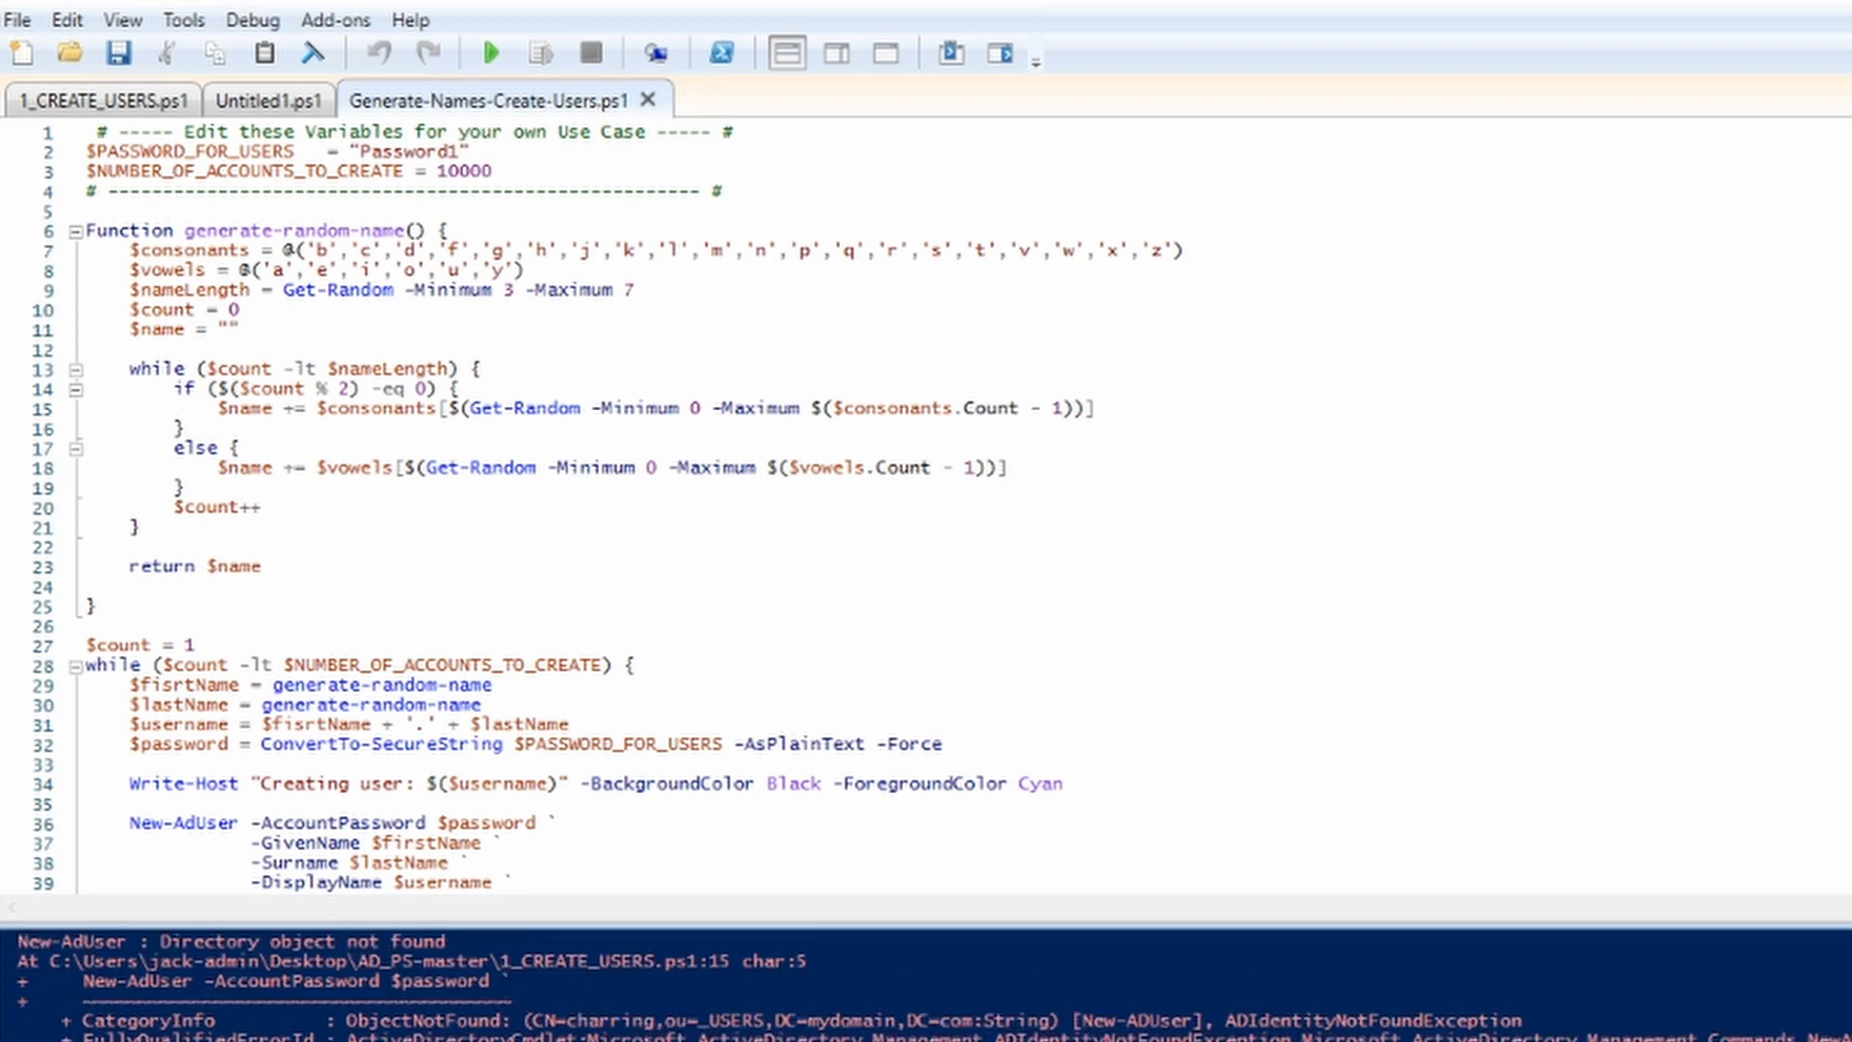
left_click(647, 101)
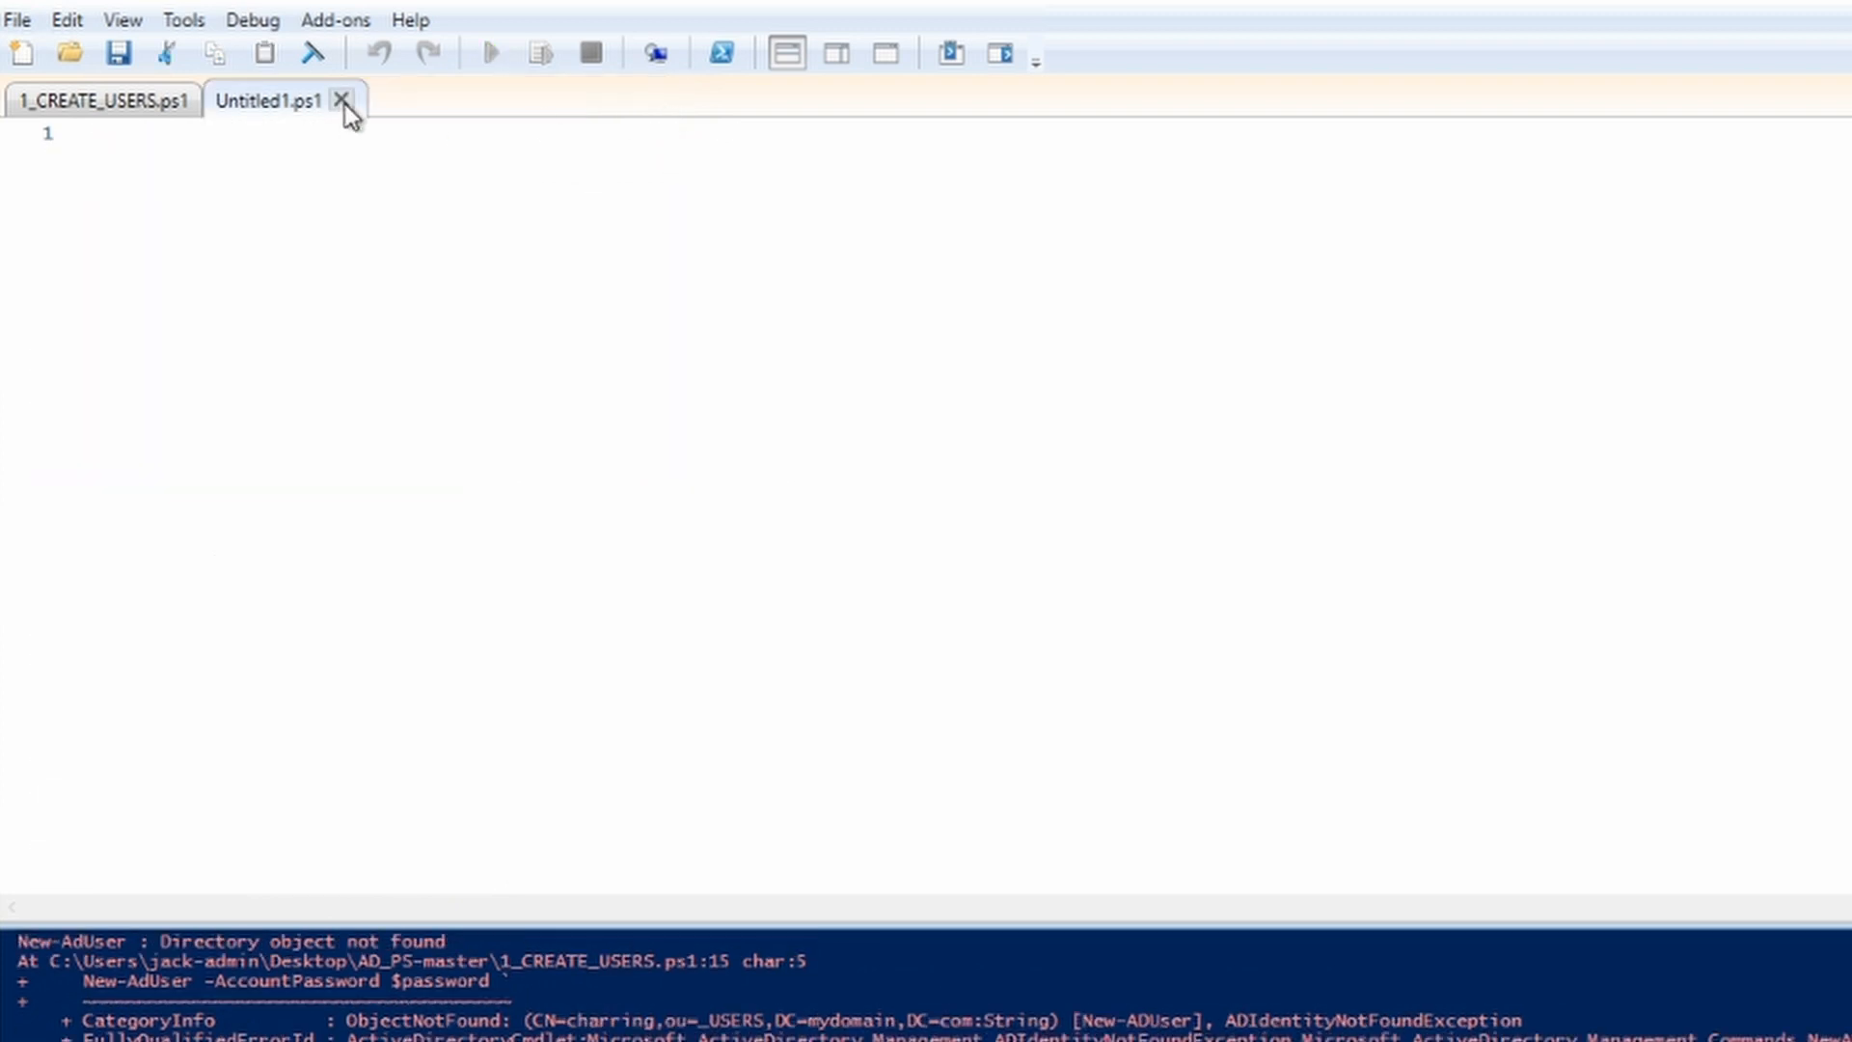
left_click(346, 103)
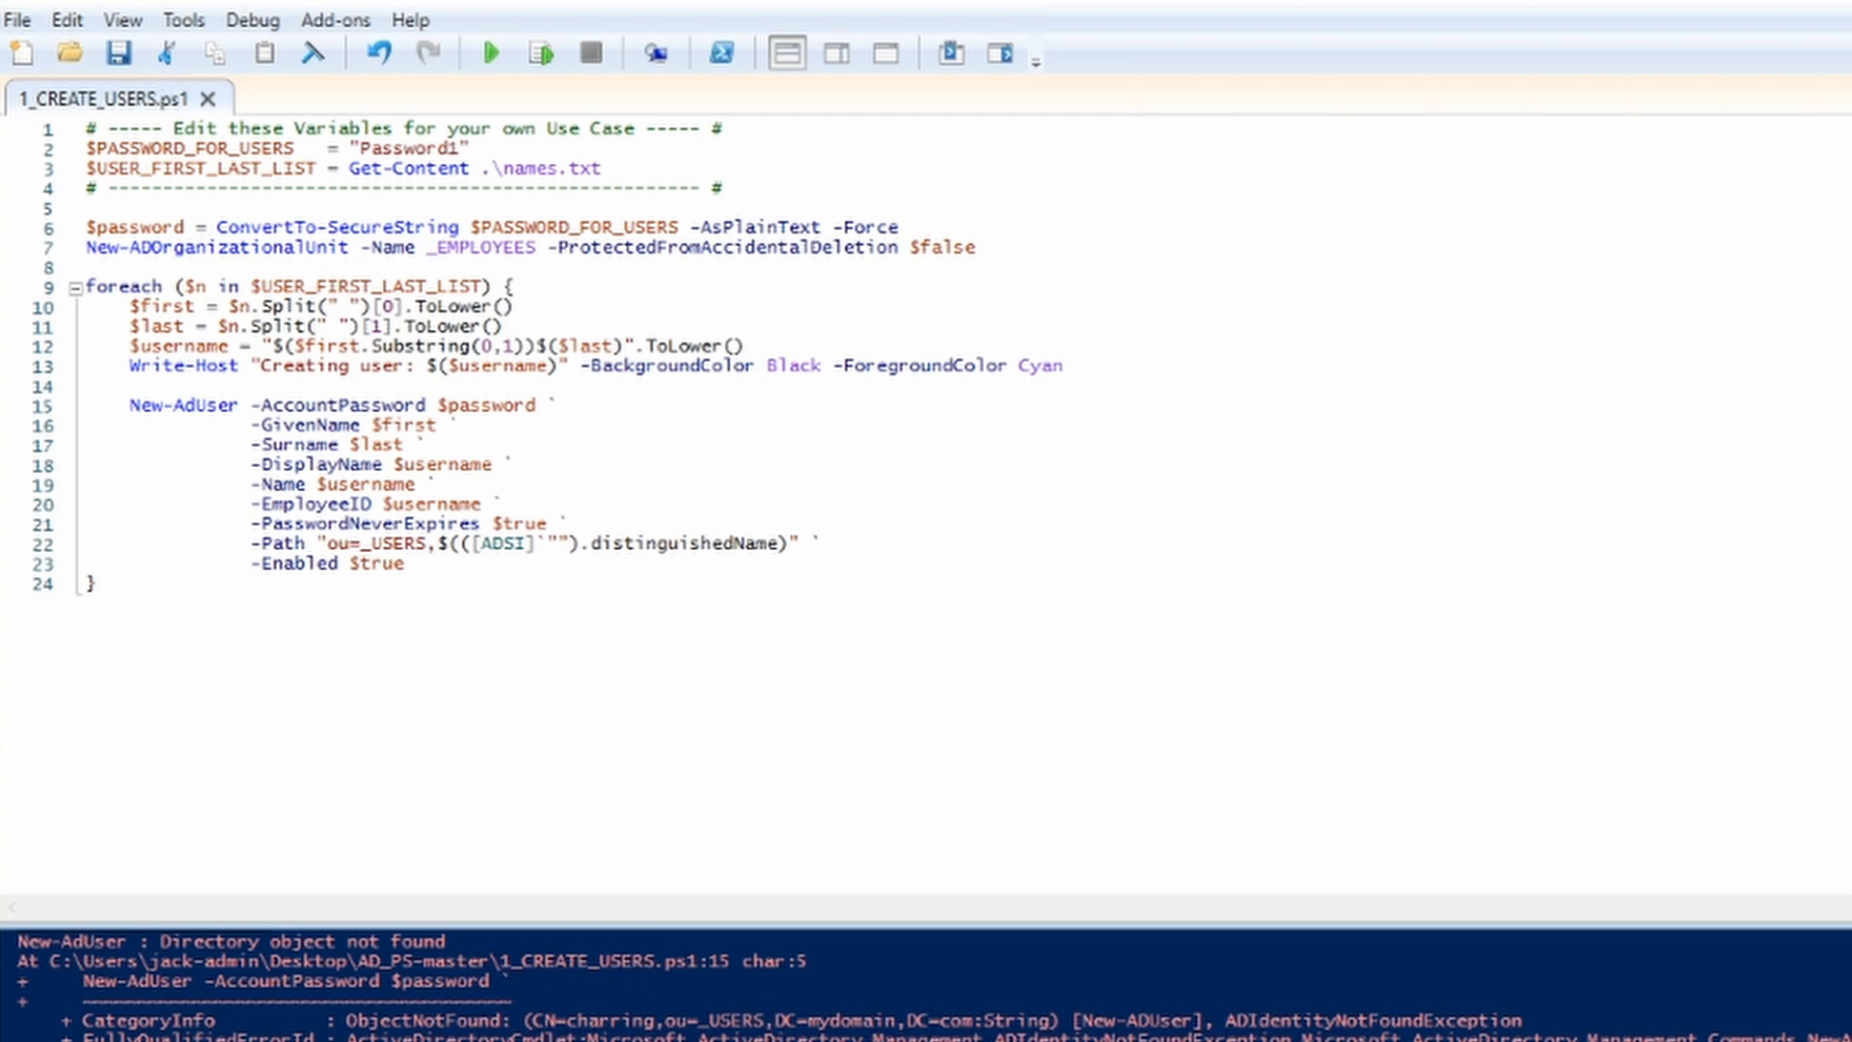
Step: Change the OU path on line 22 from _USERS to _EMPLOYEES and save
key("BackSpace")
key("BackSpace")
key("BackSpace")
key("BackSpace")
key("BackSpace")
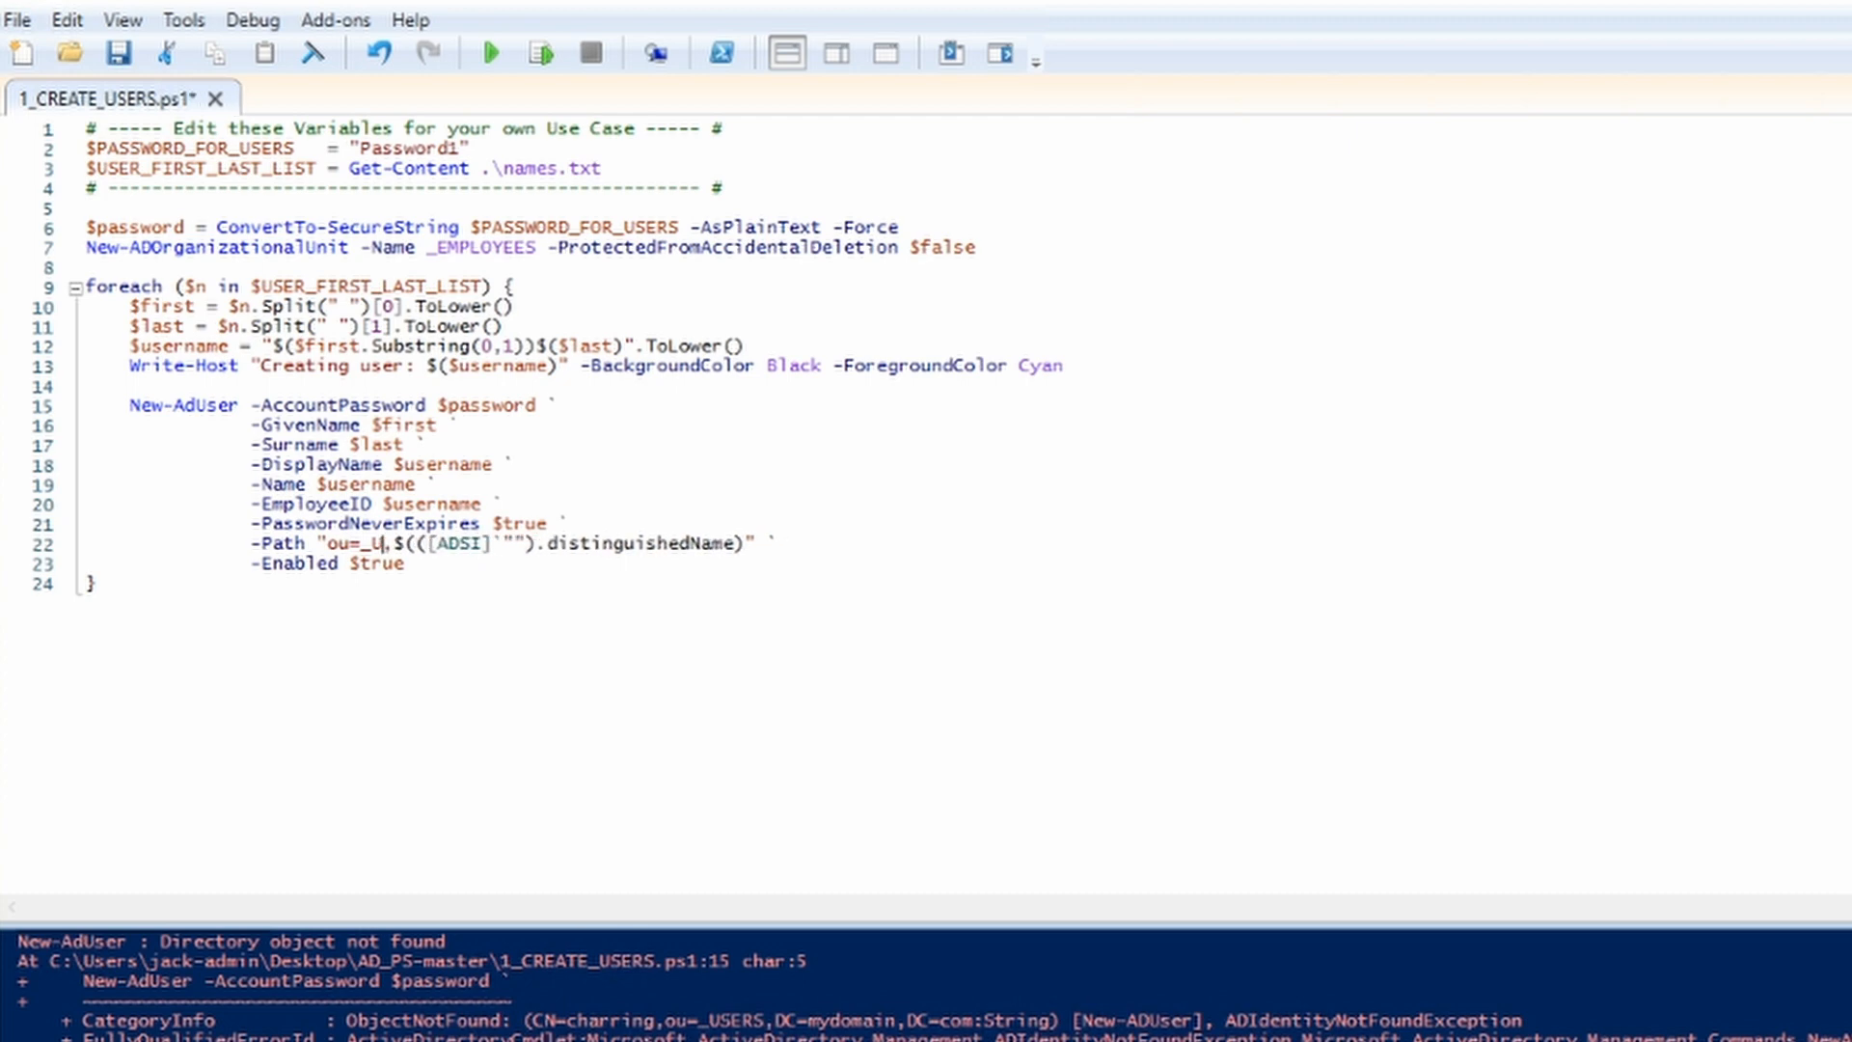
type("EMPLO")
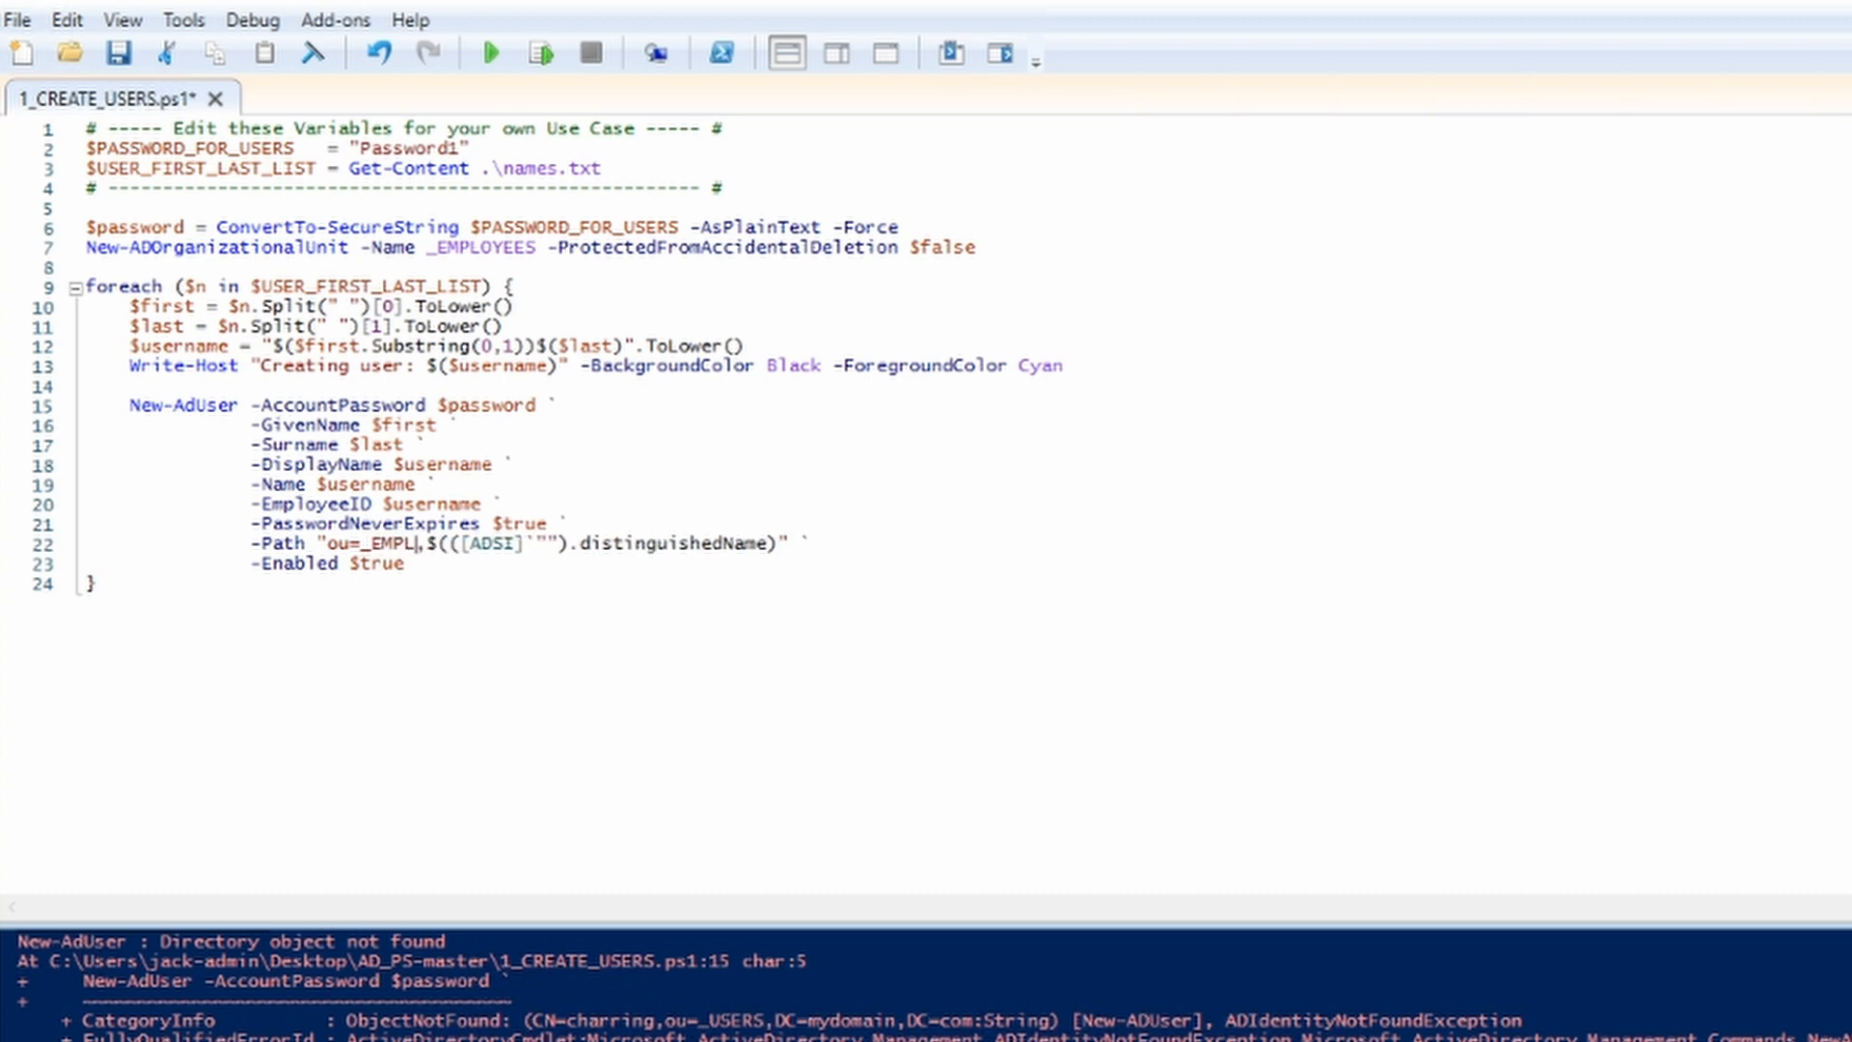
type("YEES")
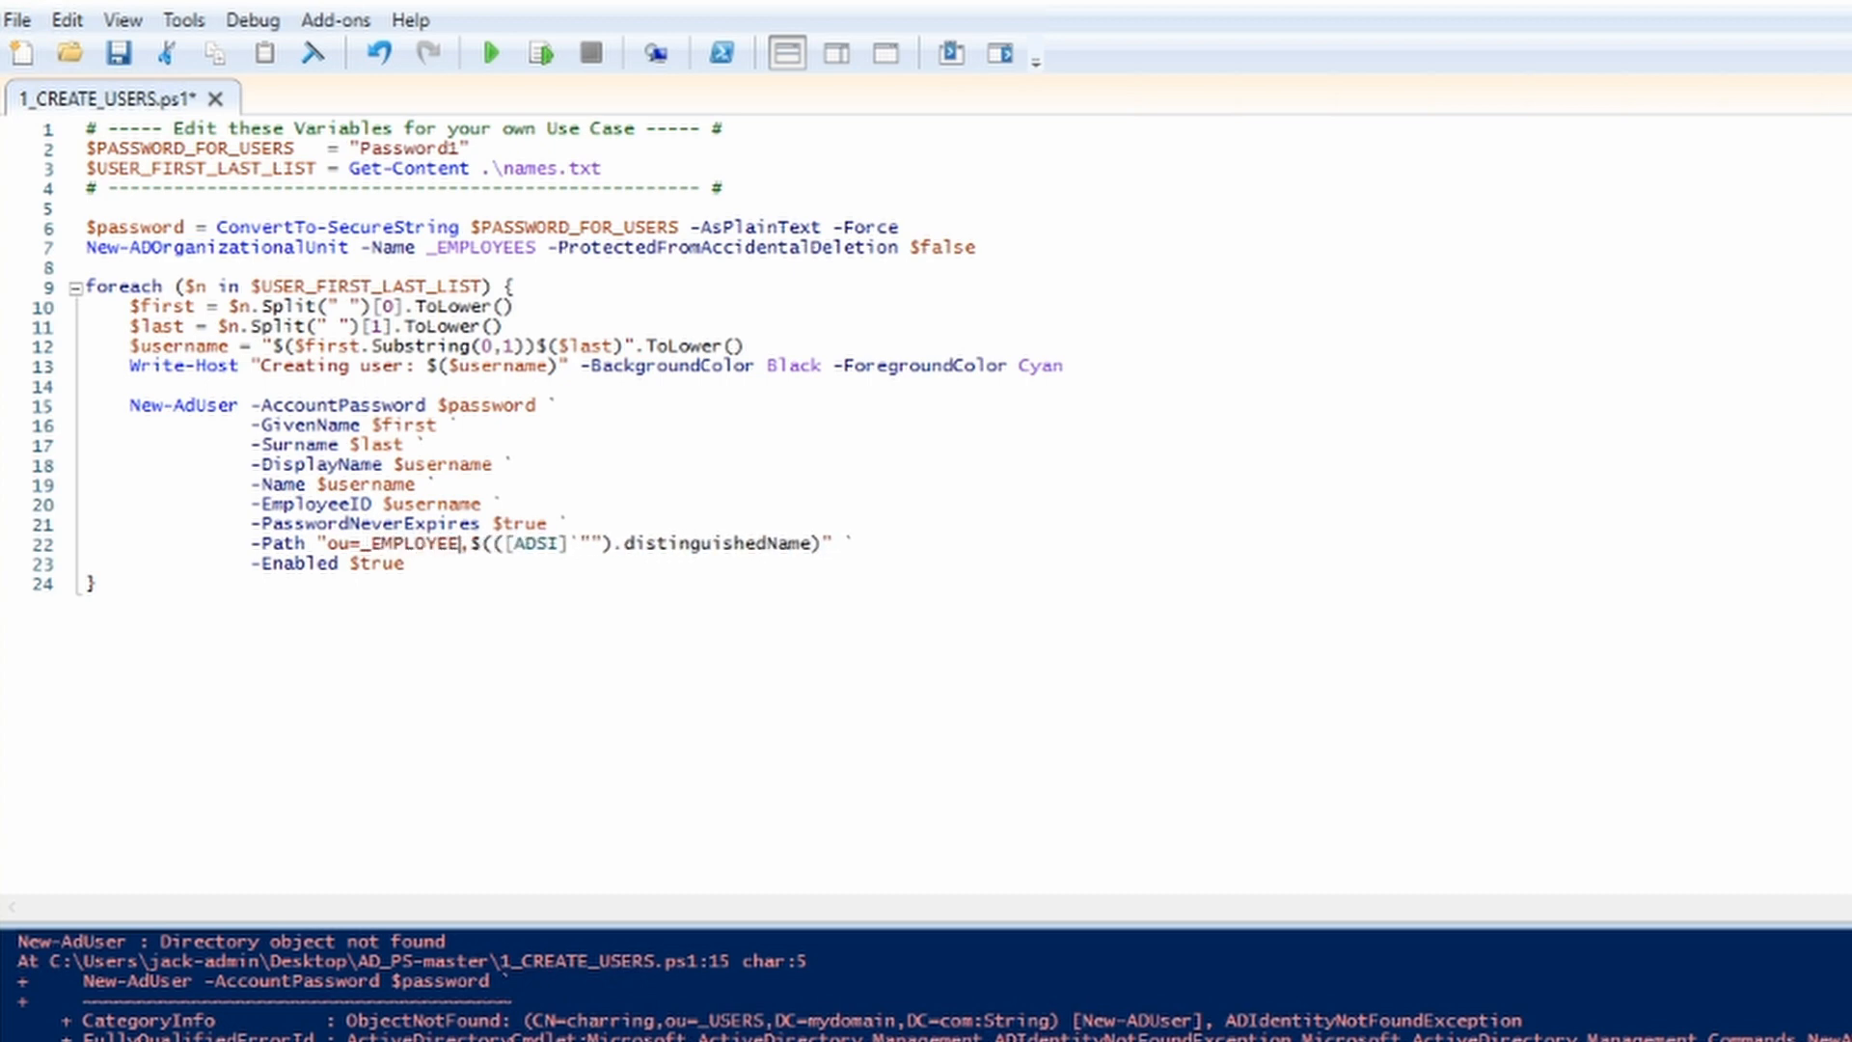
left_click(127, 64)
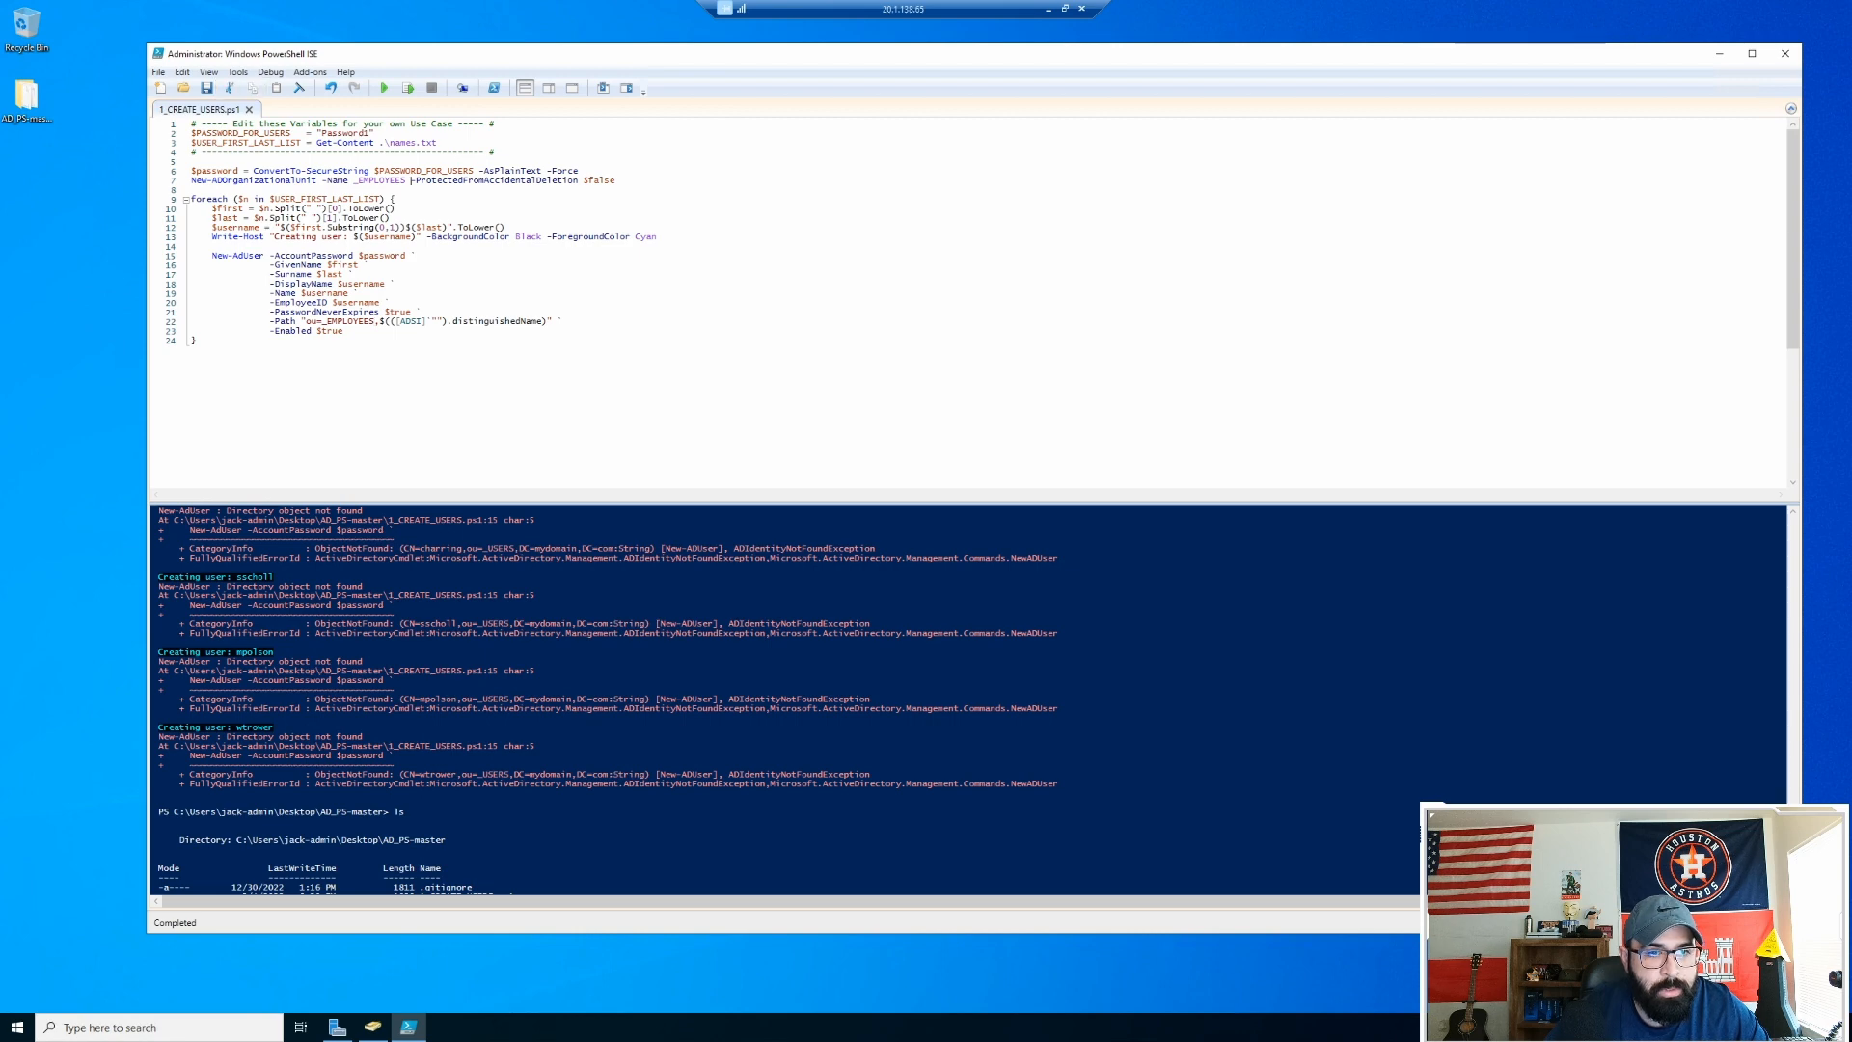
Step: Remove the OU creation command from line 7, save, and run the script
left_click(411, 181)
key("BackSpace")
key("BackSpace")
key("BackSpace")
key("BackSpace")
key("BackSpace")
key("BackSpace")
key("BackSpace")
key("BackSpace")
key("BackSpace")
key("BackSpace")
key("BackSpace")
key("BackSpace")
key("BackSpace")
key("BackSpace")
key("BackSpace")
key("BackSpace")
key("BackSpace")
key("BackSpace")
key("BackSpace")
key("BackSpace")
key("BackSpace")
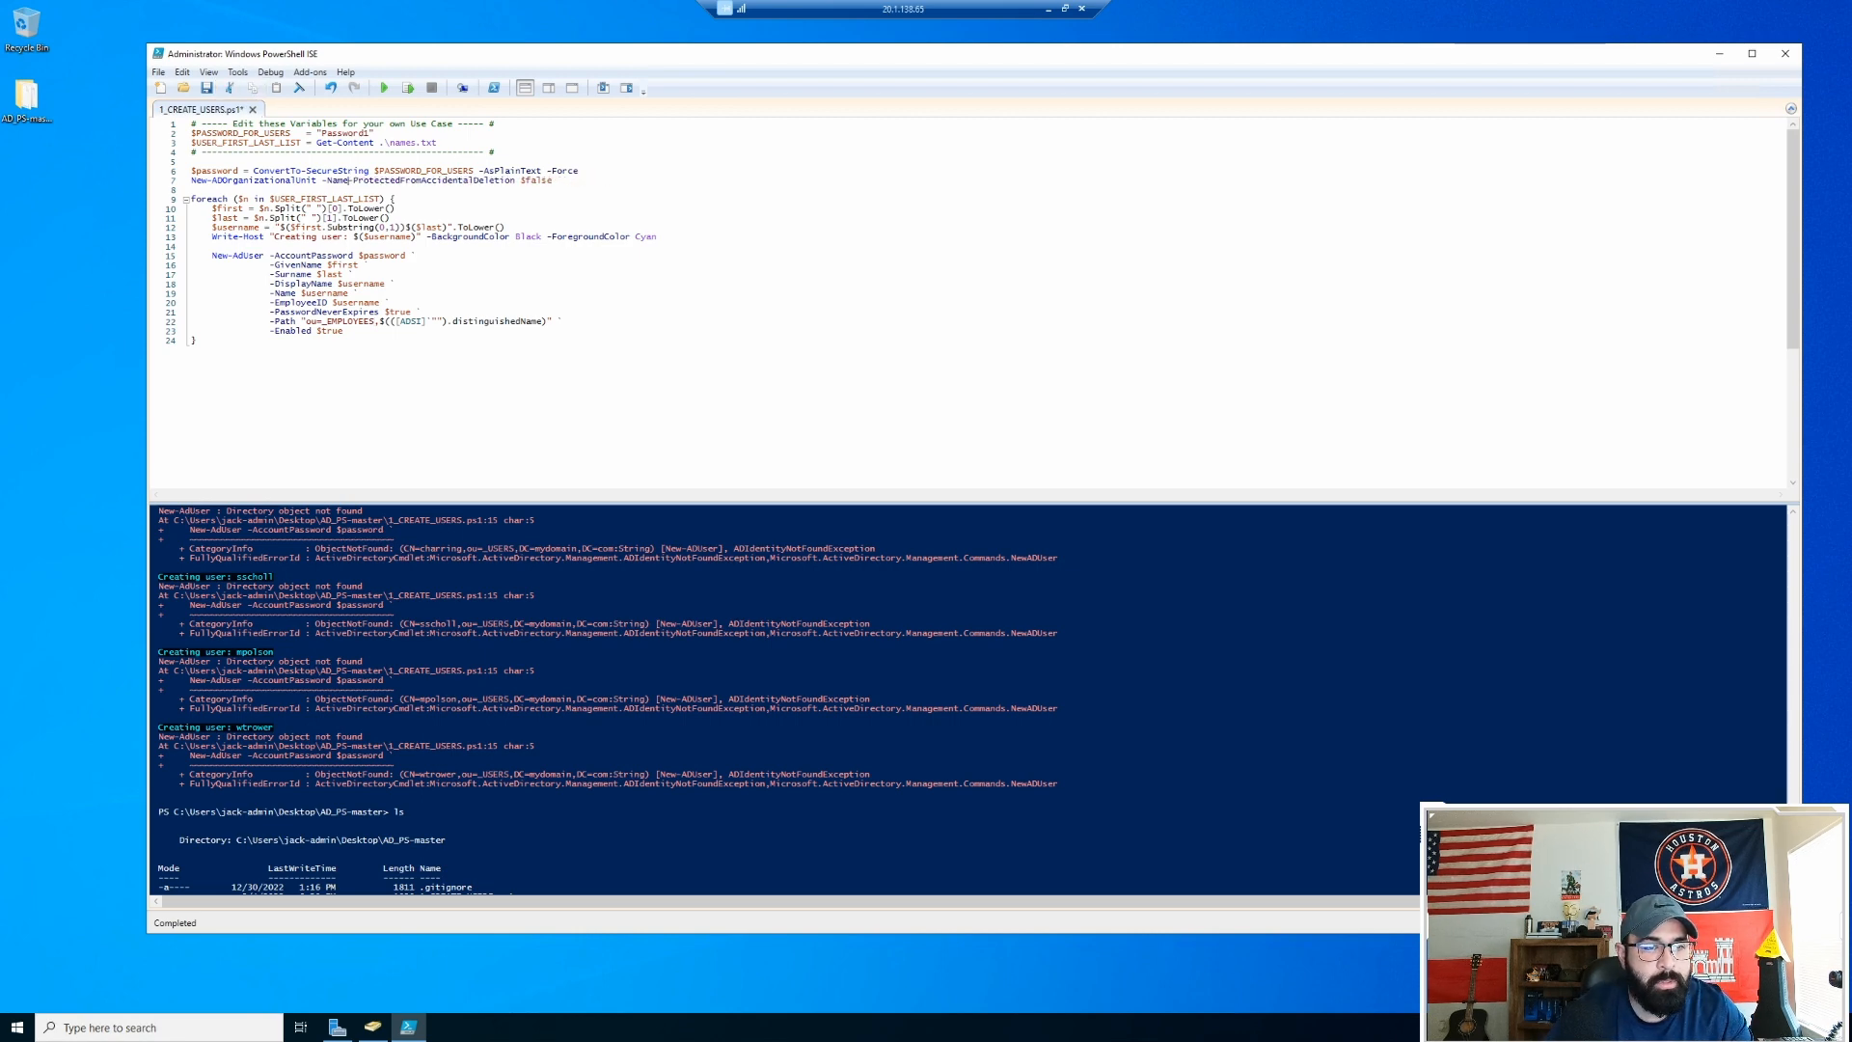
key("BackSpace")
key("BackSpace")
key("BackSpace")
key("BackSpace")
key("BackSpace")
key("BackSpace")
key("BackSpace")
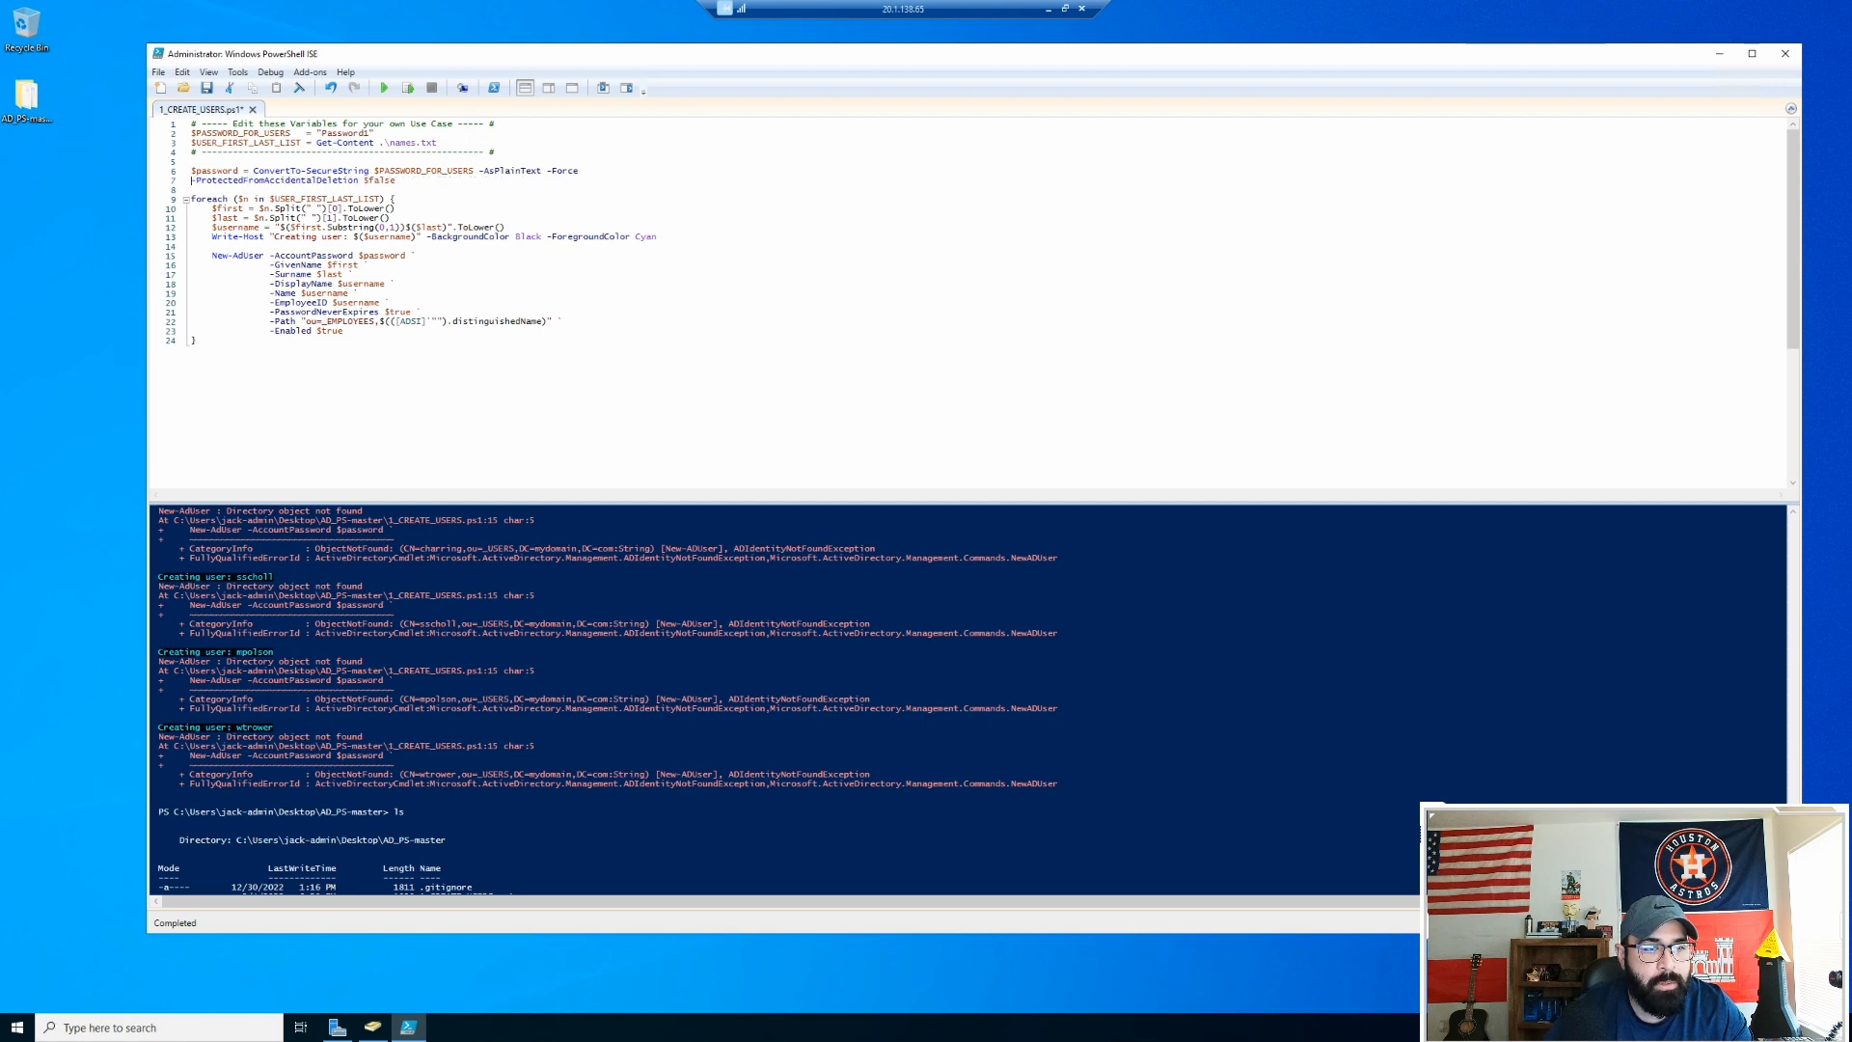
left_click(207, 88)
left_click(384, 89)
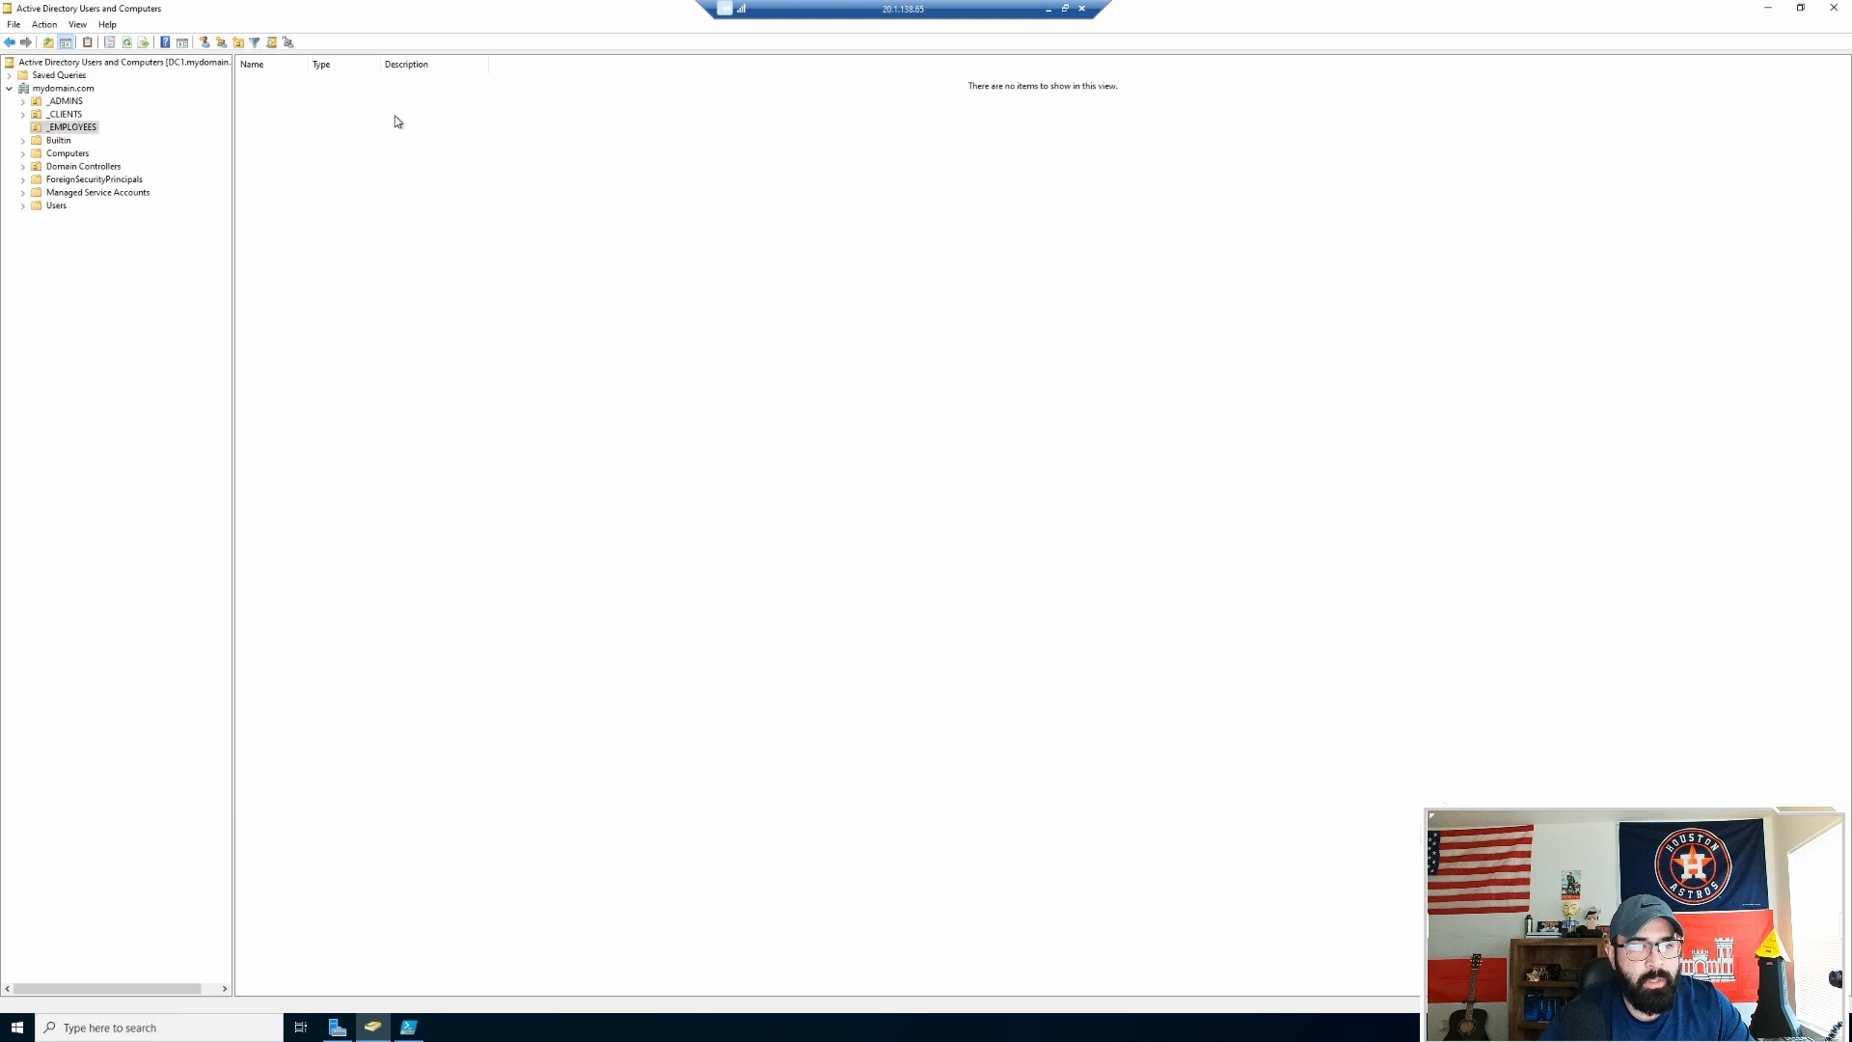
Step: Refresh _EMPLOYEES and check a created user's General and Member Of tabs
right_click(396, 121)
left_click(432, 214)
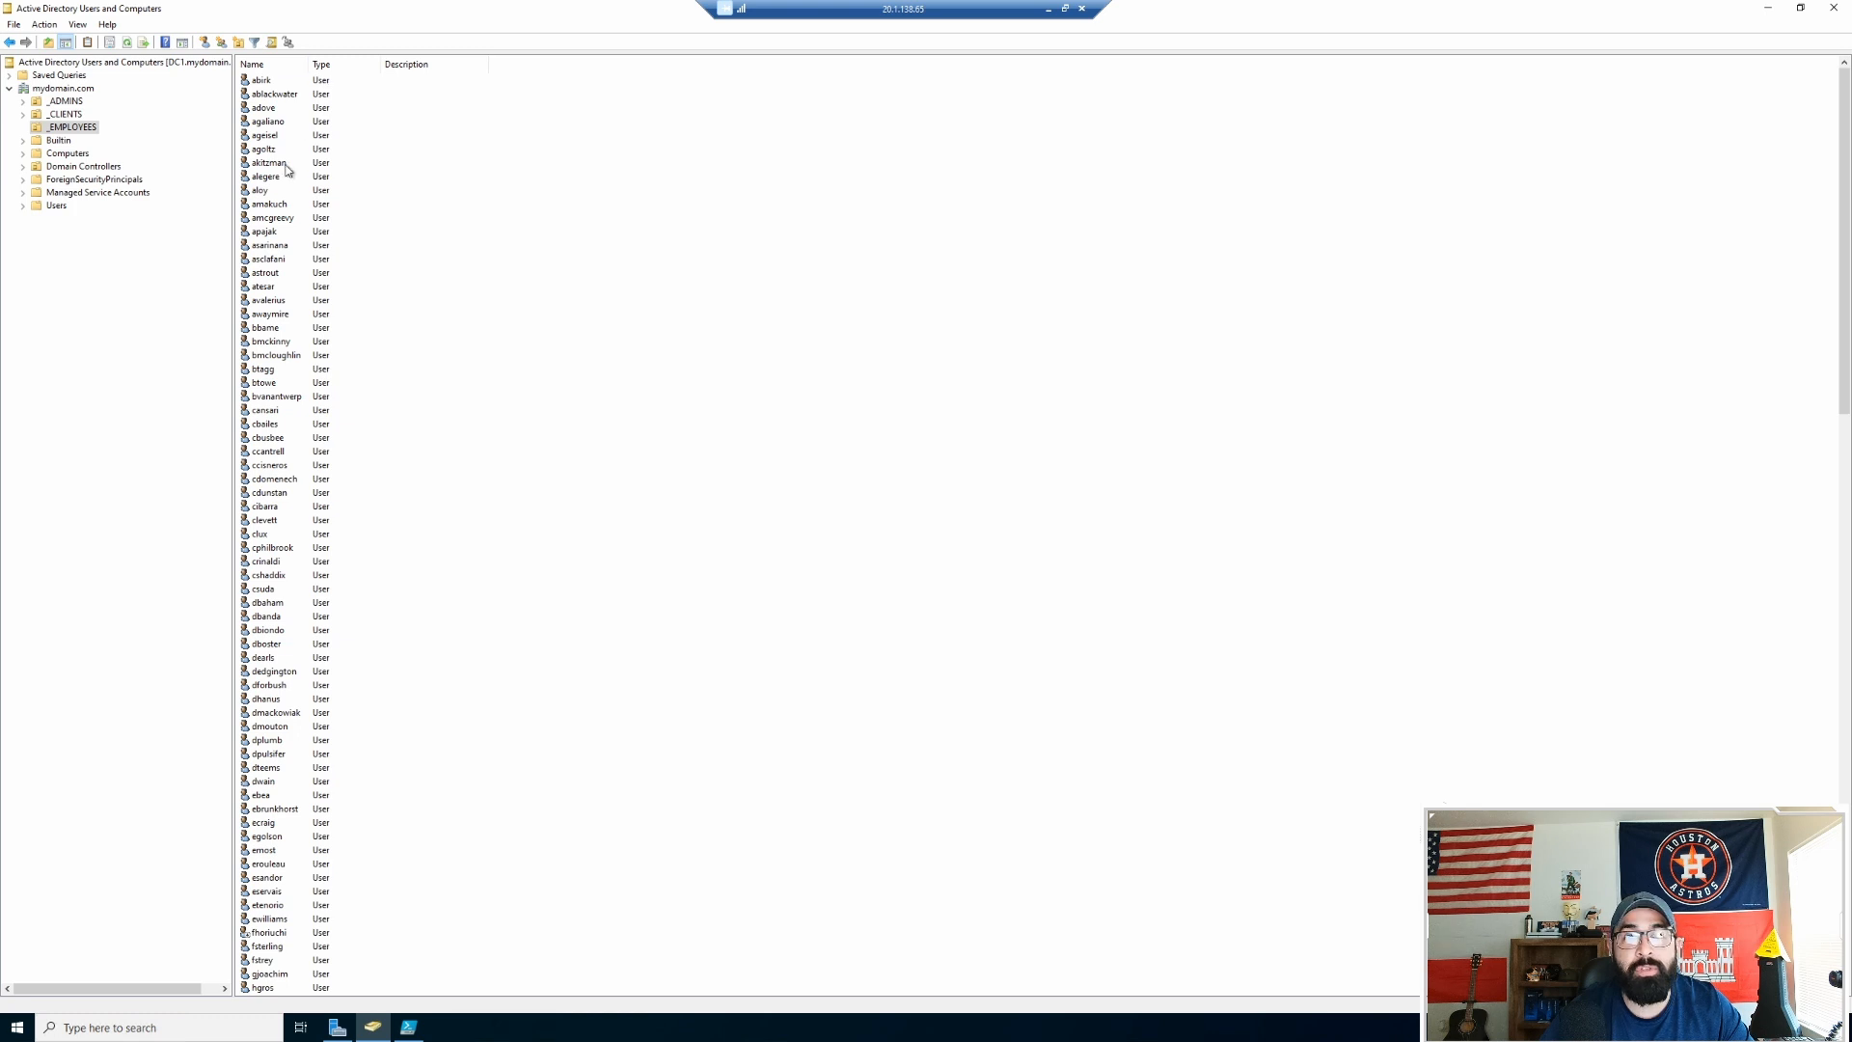
scroll(370, 464, "down", 14)
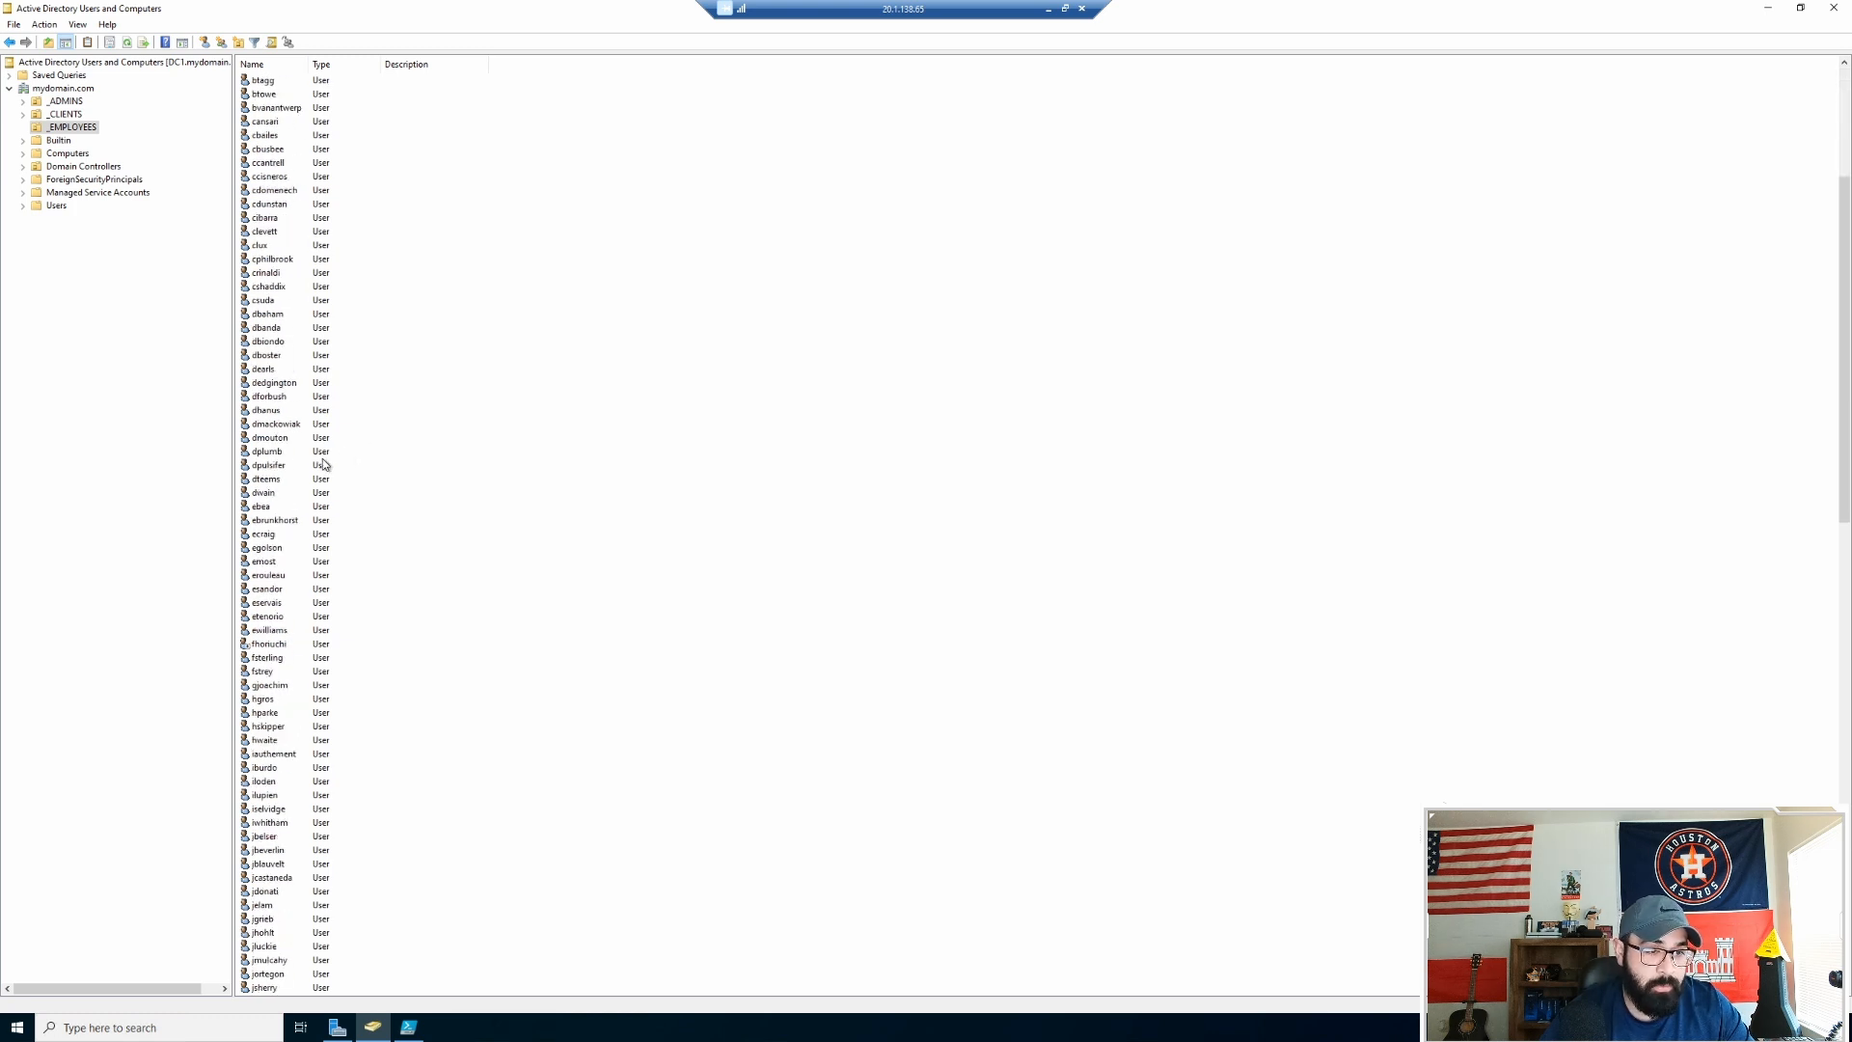
scroll(278, 453, "up", 14)
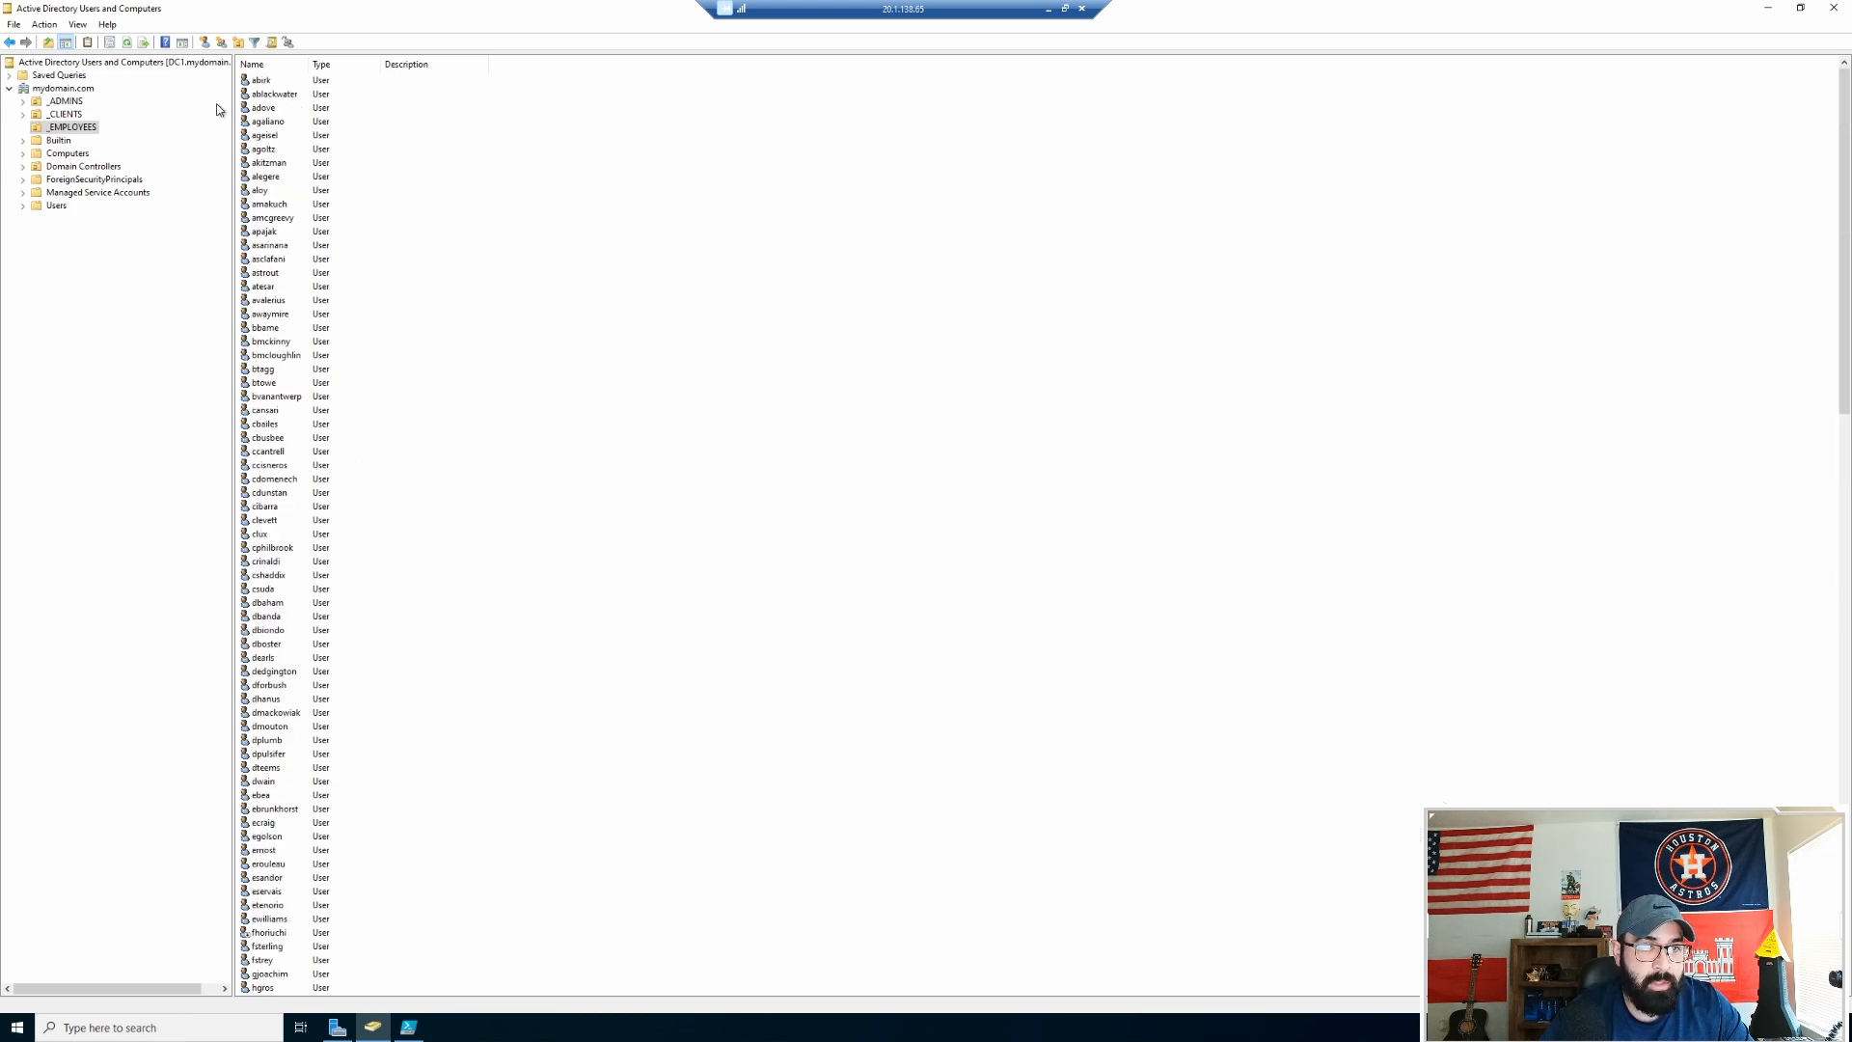
double_click(262, 81)
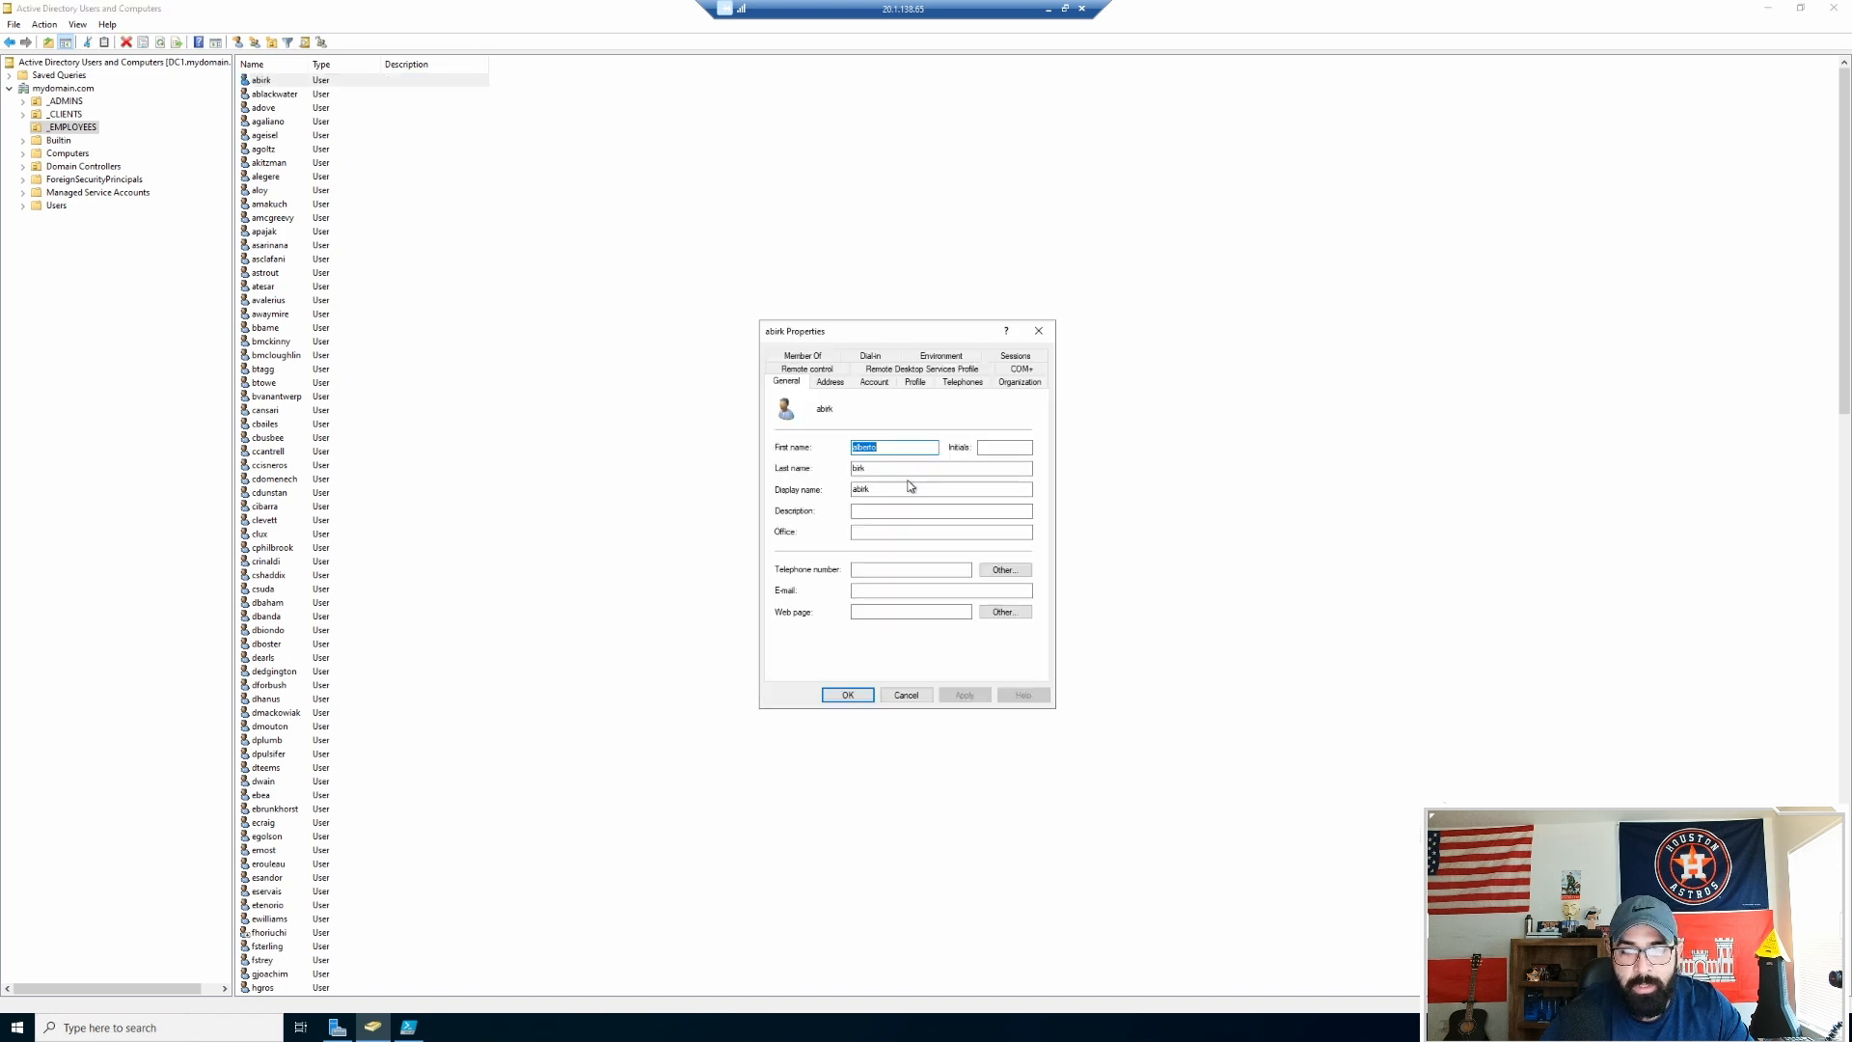
left_click(899, 447)
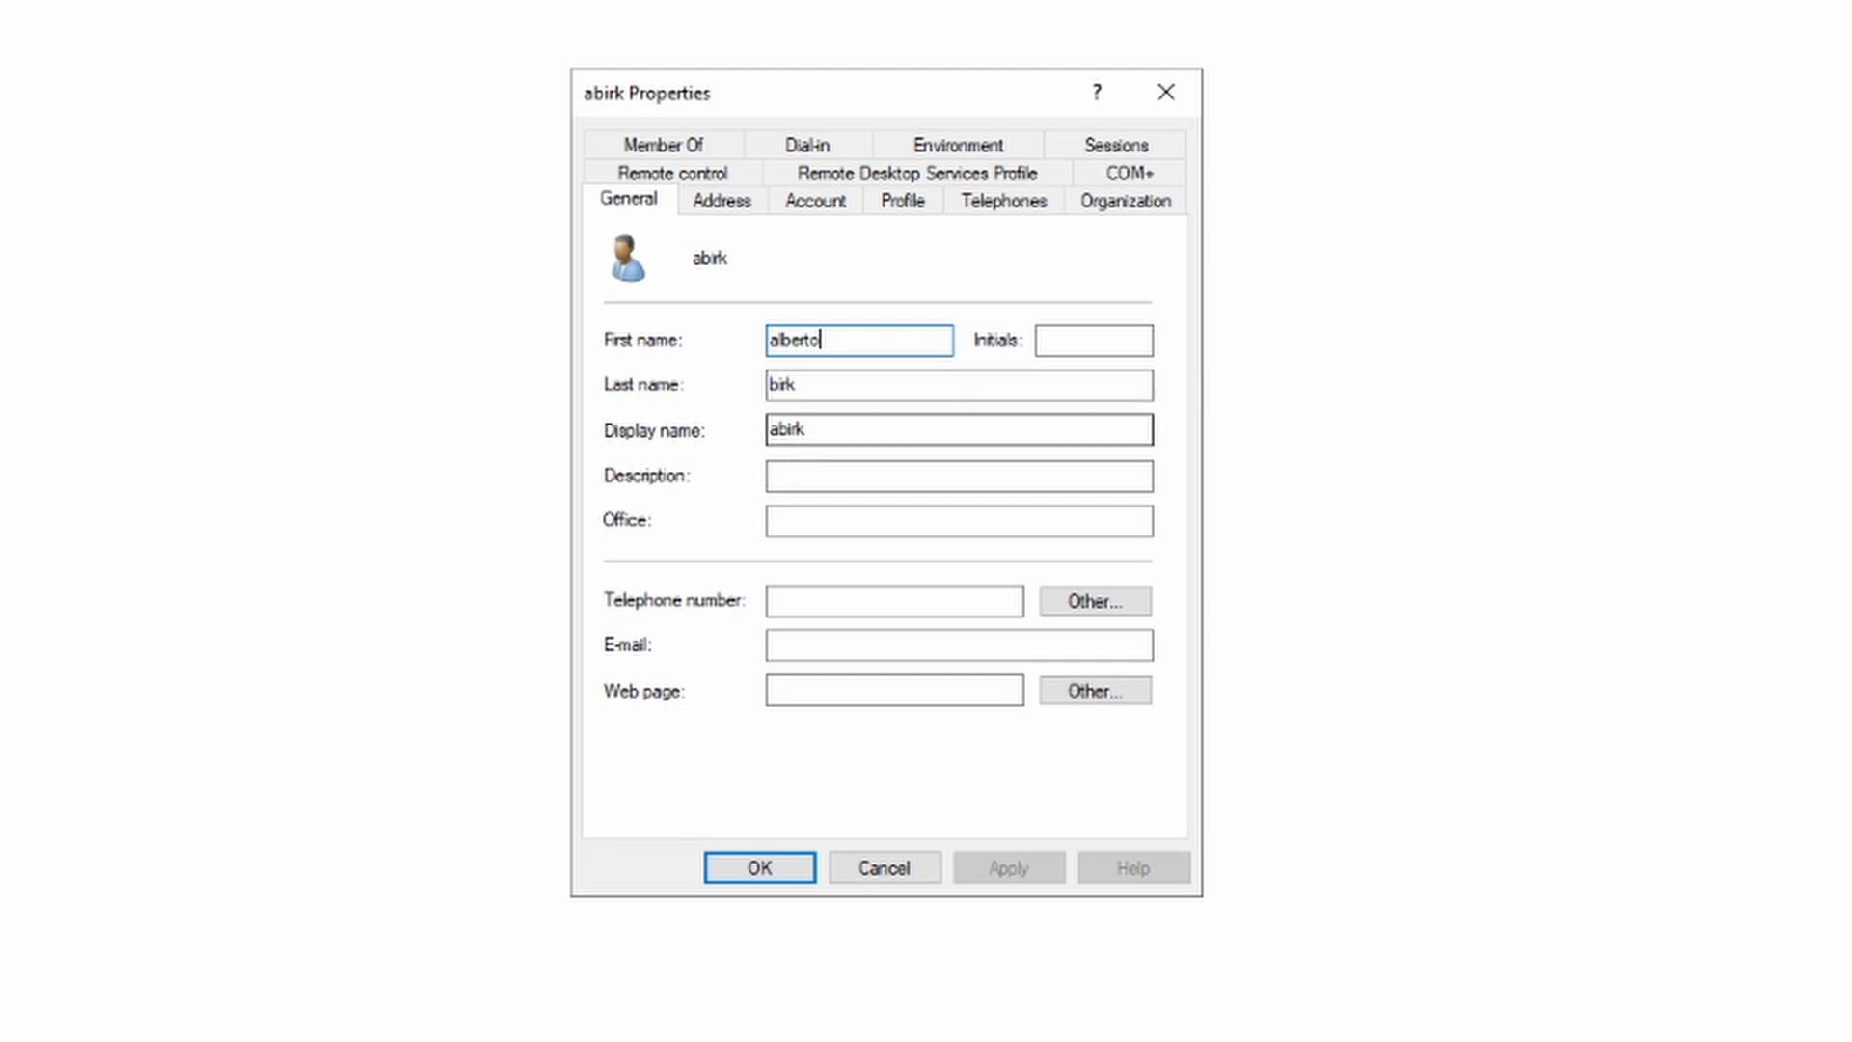
left_click(706, 150)
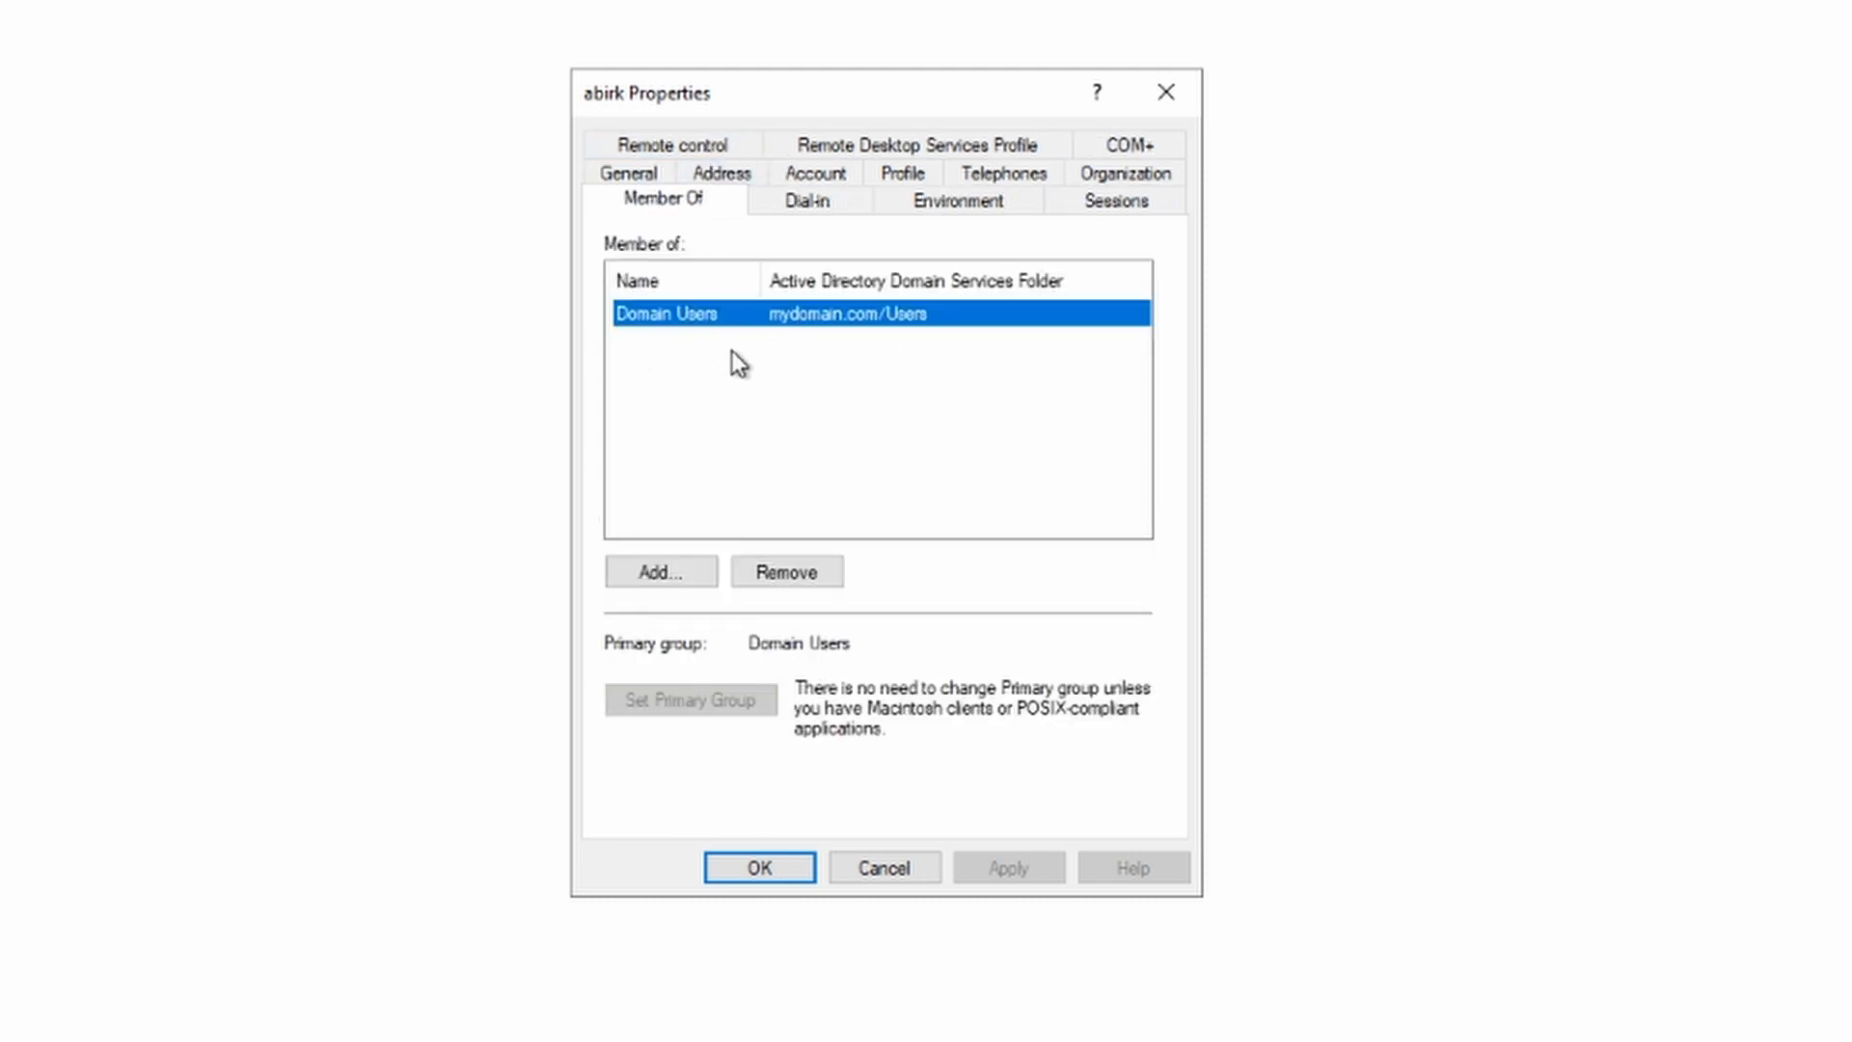
left_click(1168, 95)
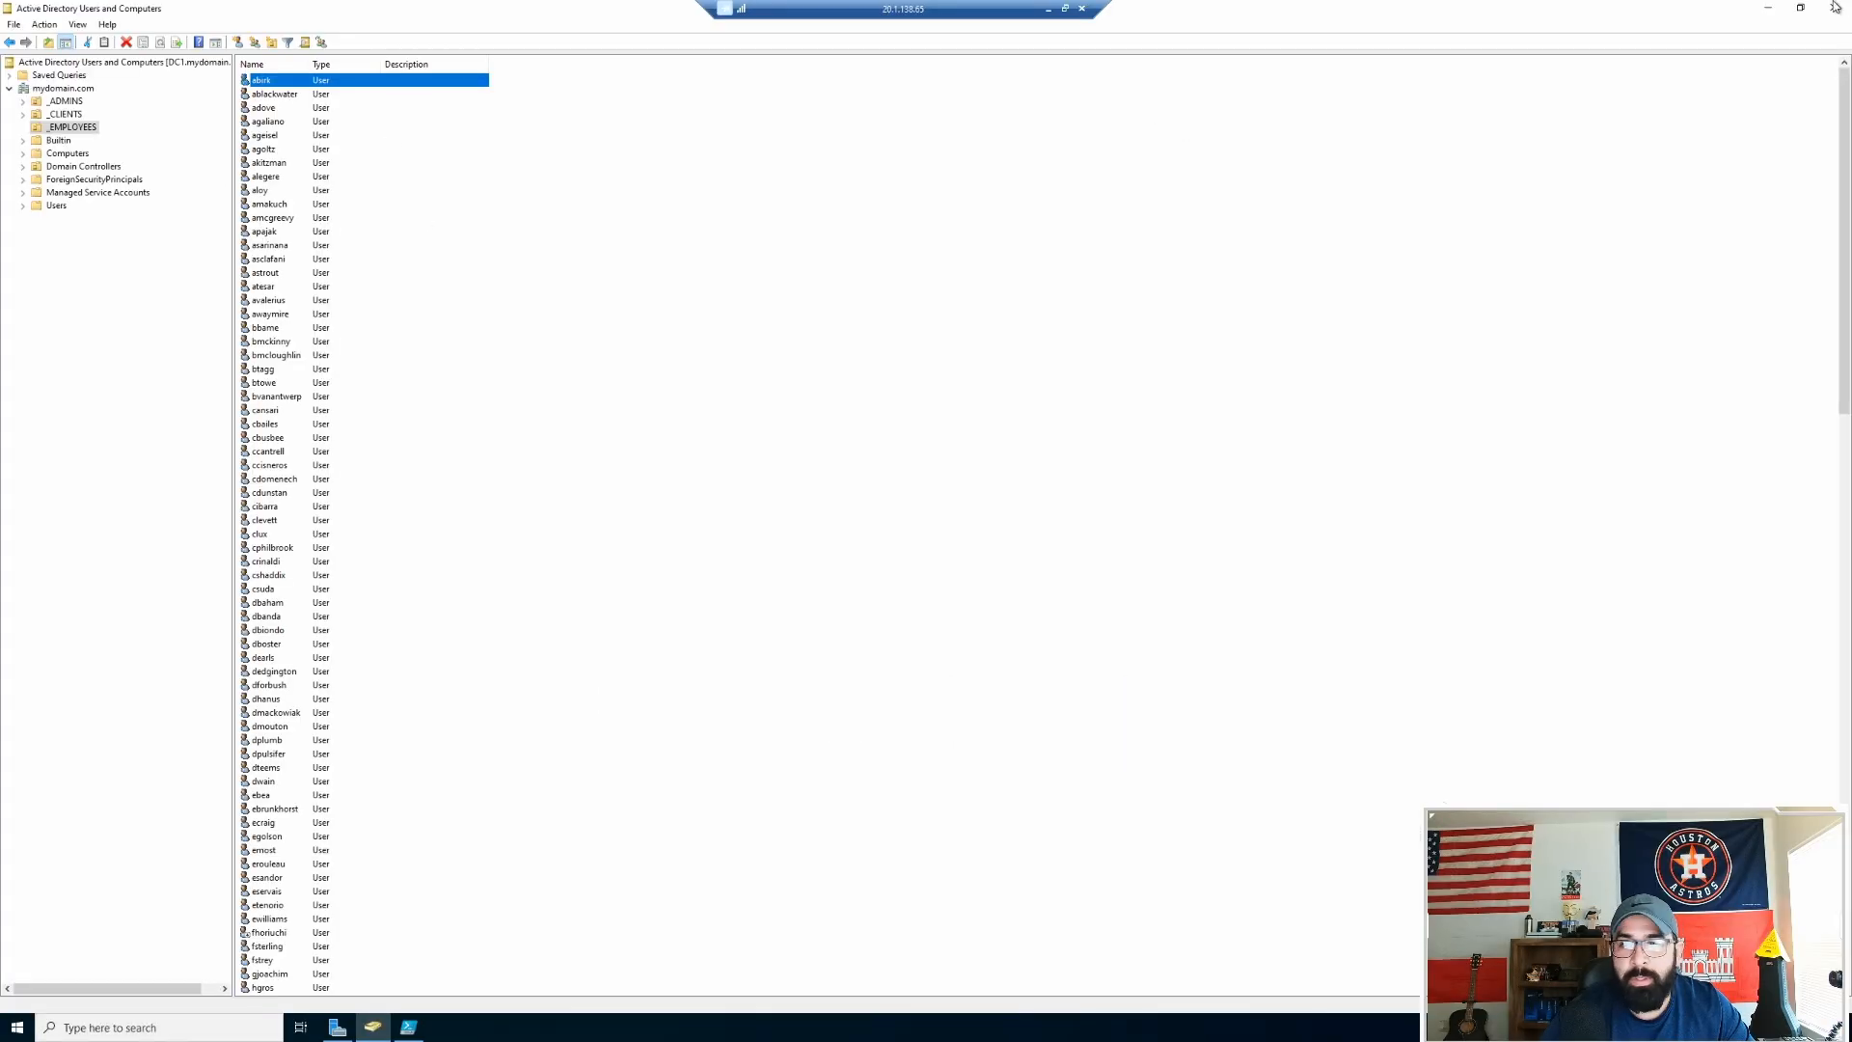
Step: Check the finished script in PowerShell ISE, then return to Active Directory Users and Computers
left_click(1768, 9)
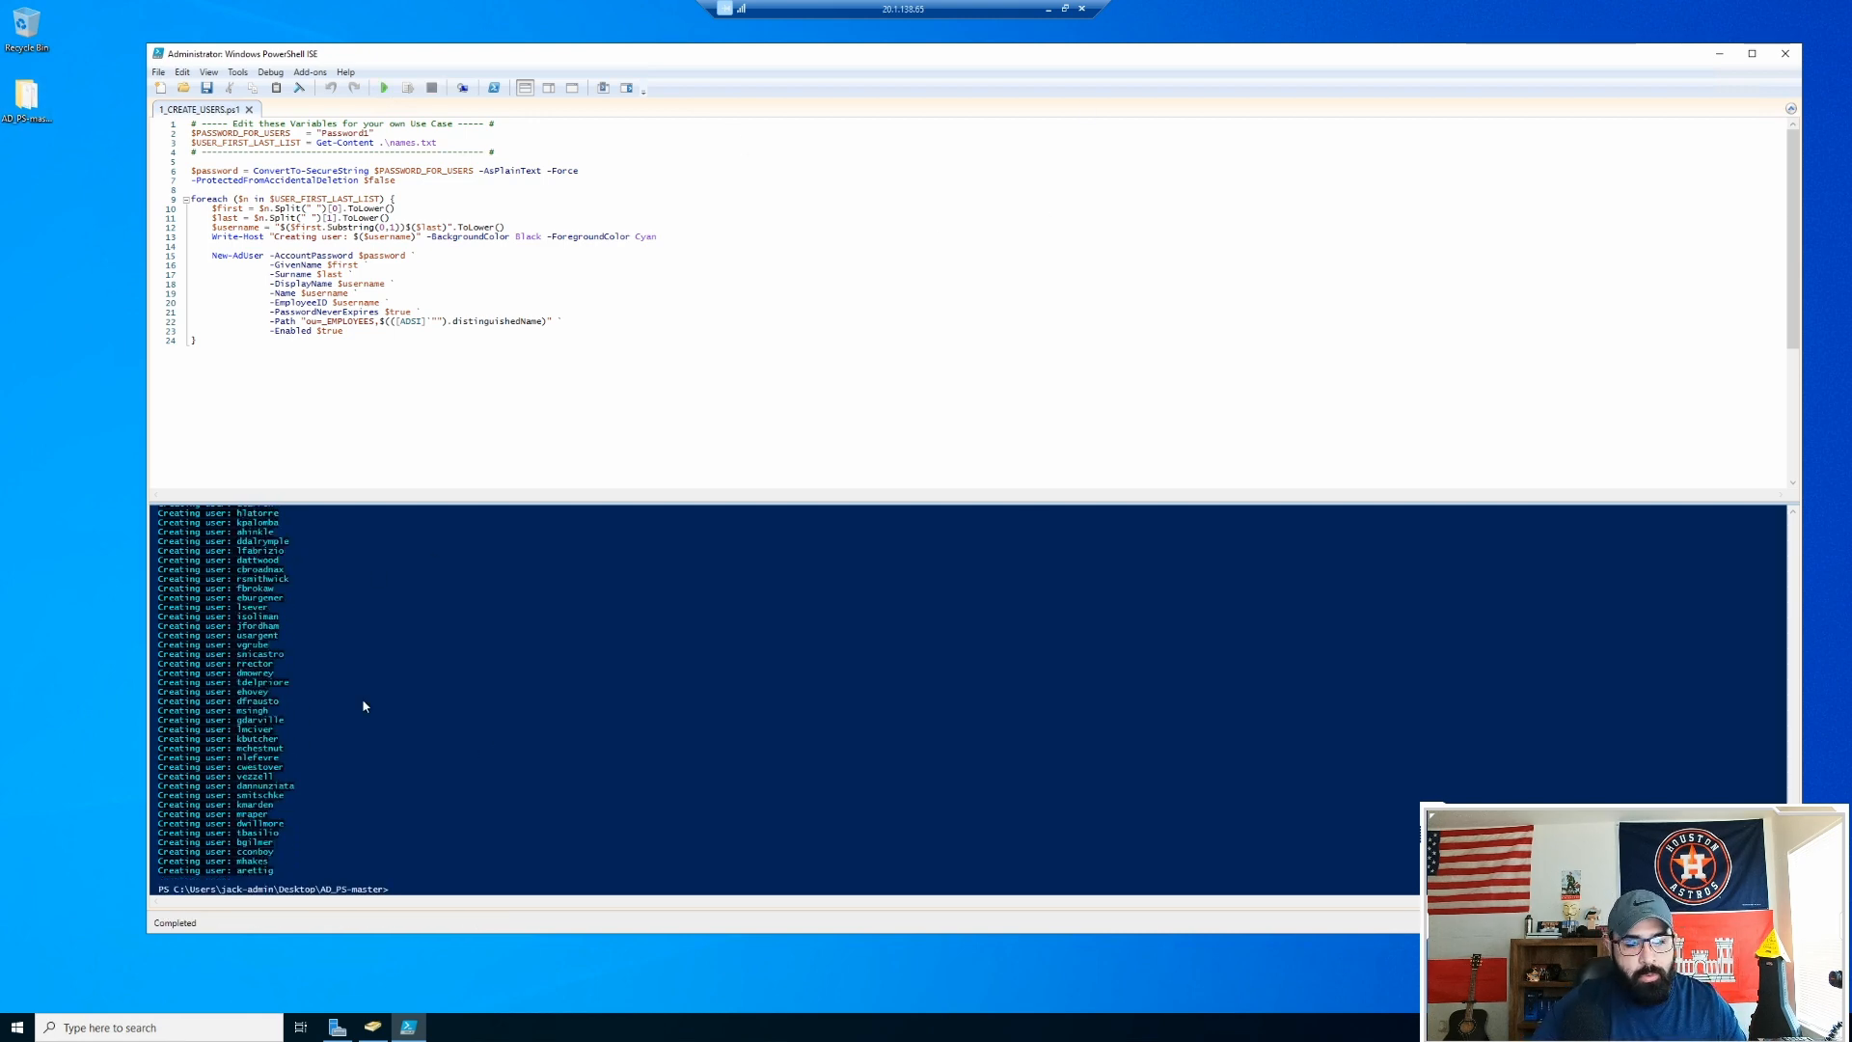
left_click(1719, 53)
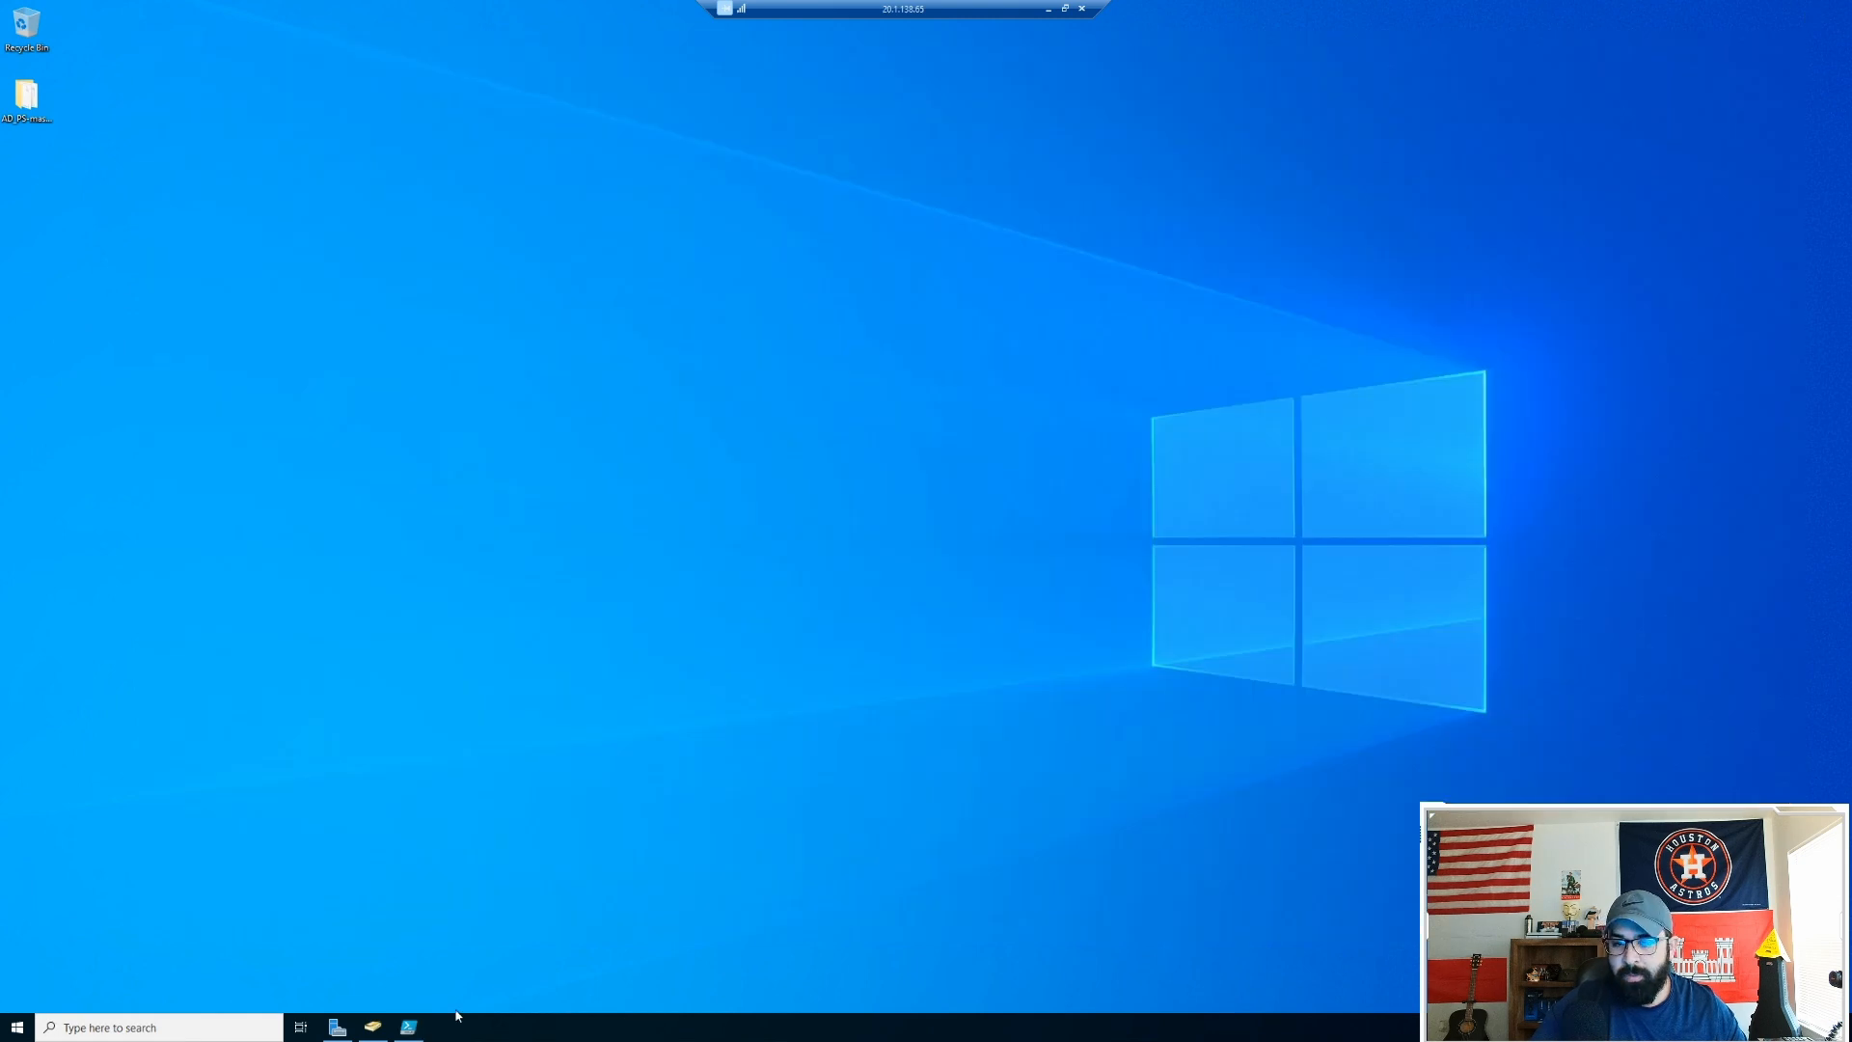
left_click(372, 1027)
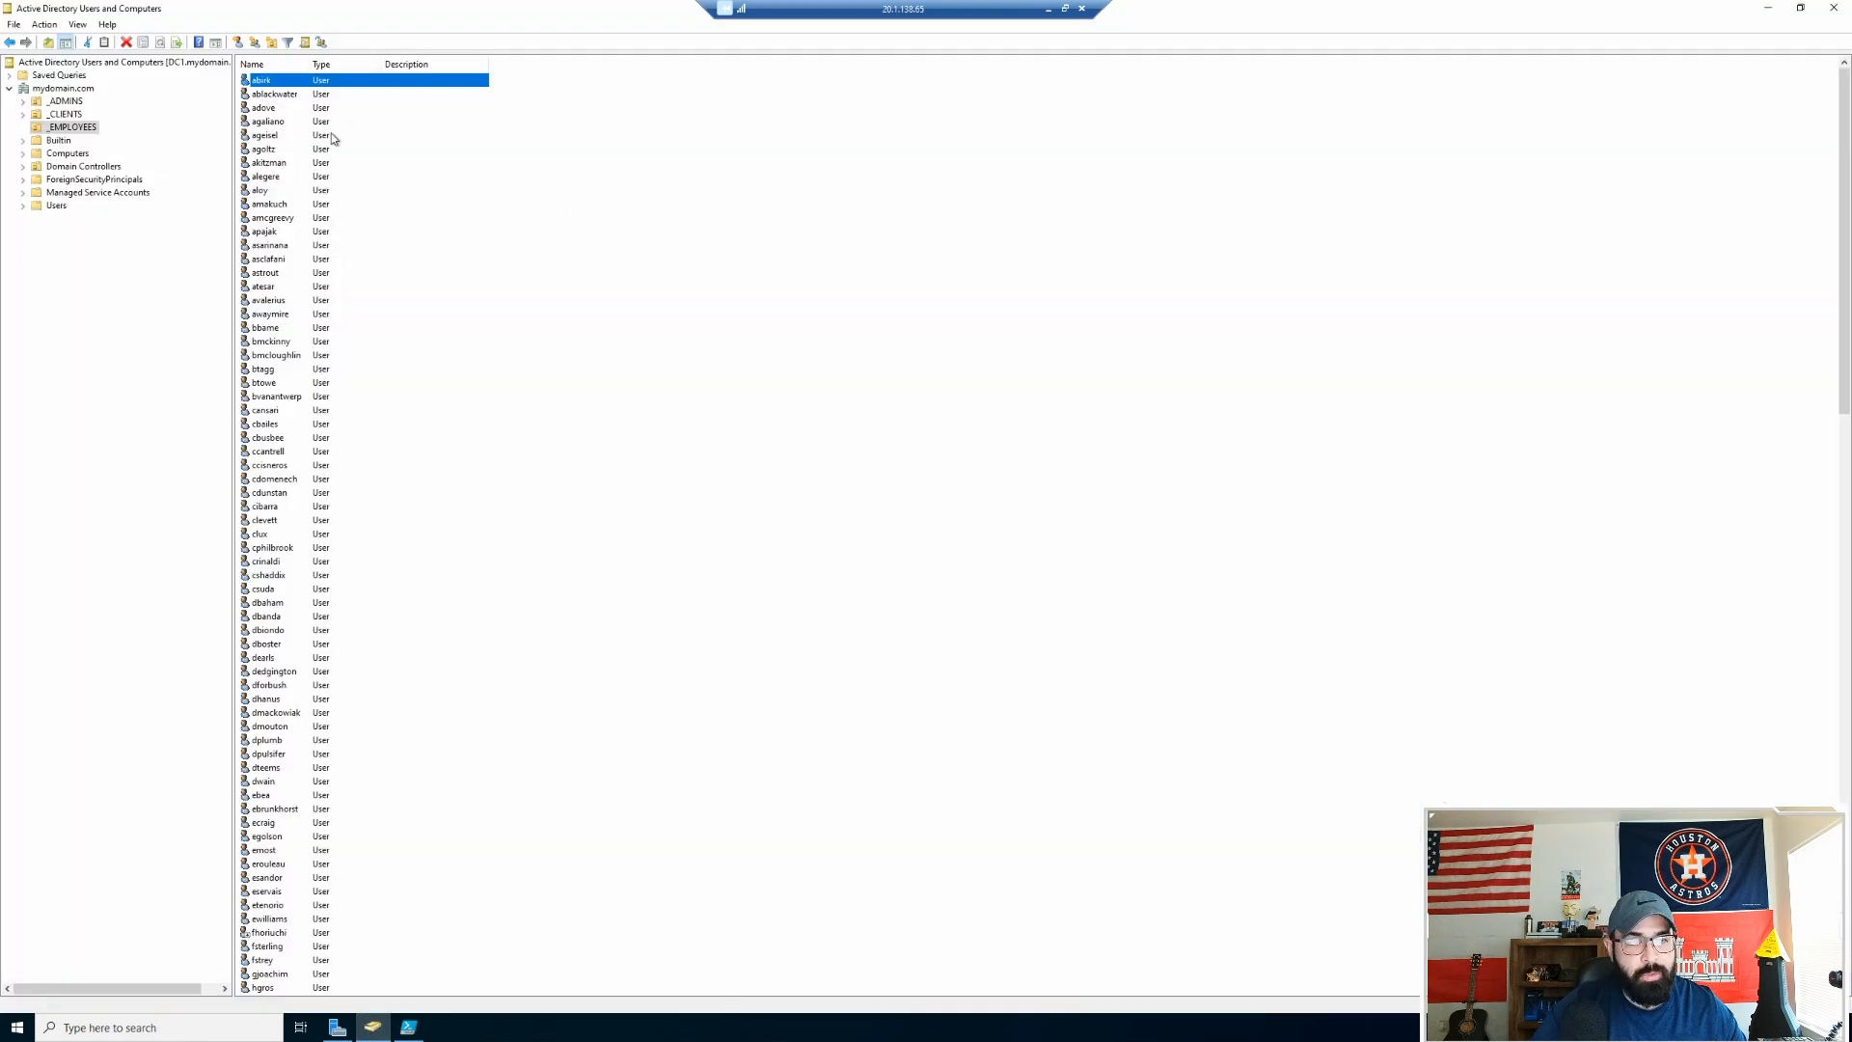
Step: Refresh _EMPLOYEES and open Find Users, Contacts, and Groups scoped to mydomain.com
right_click(76, 128)
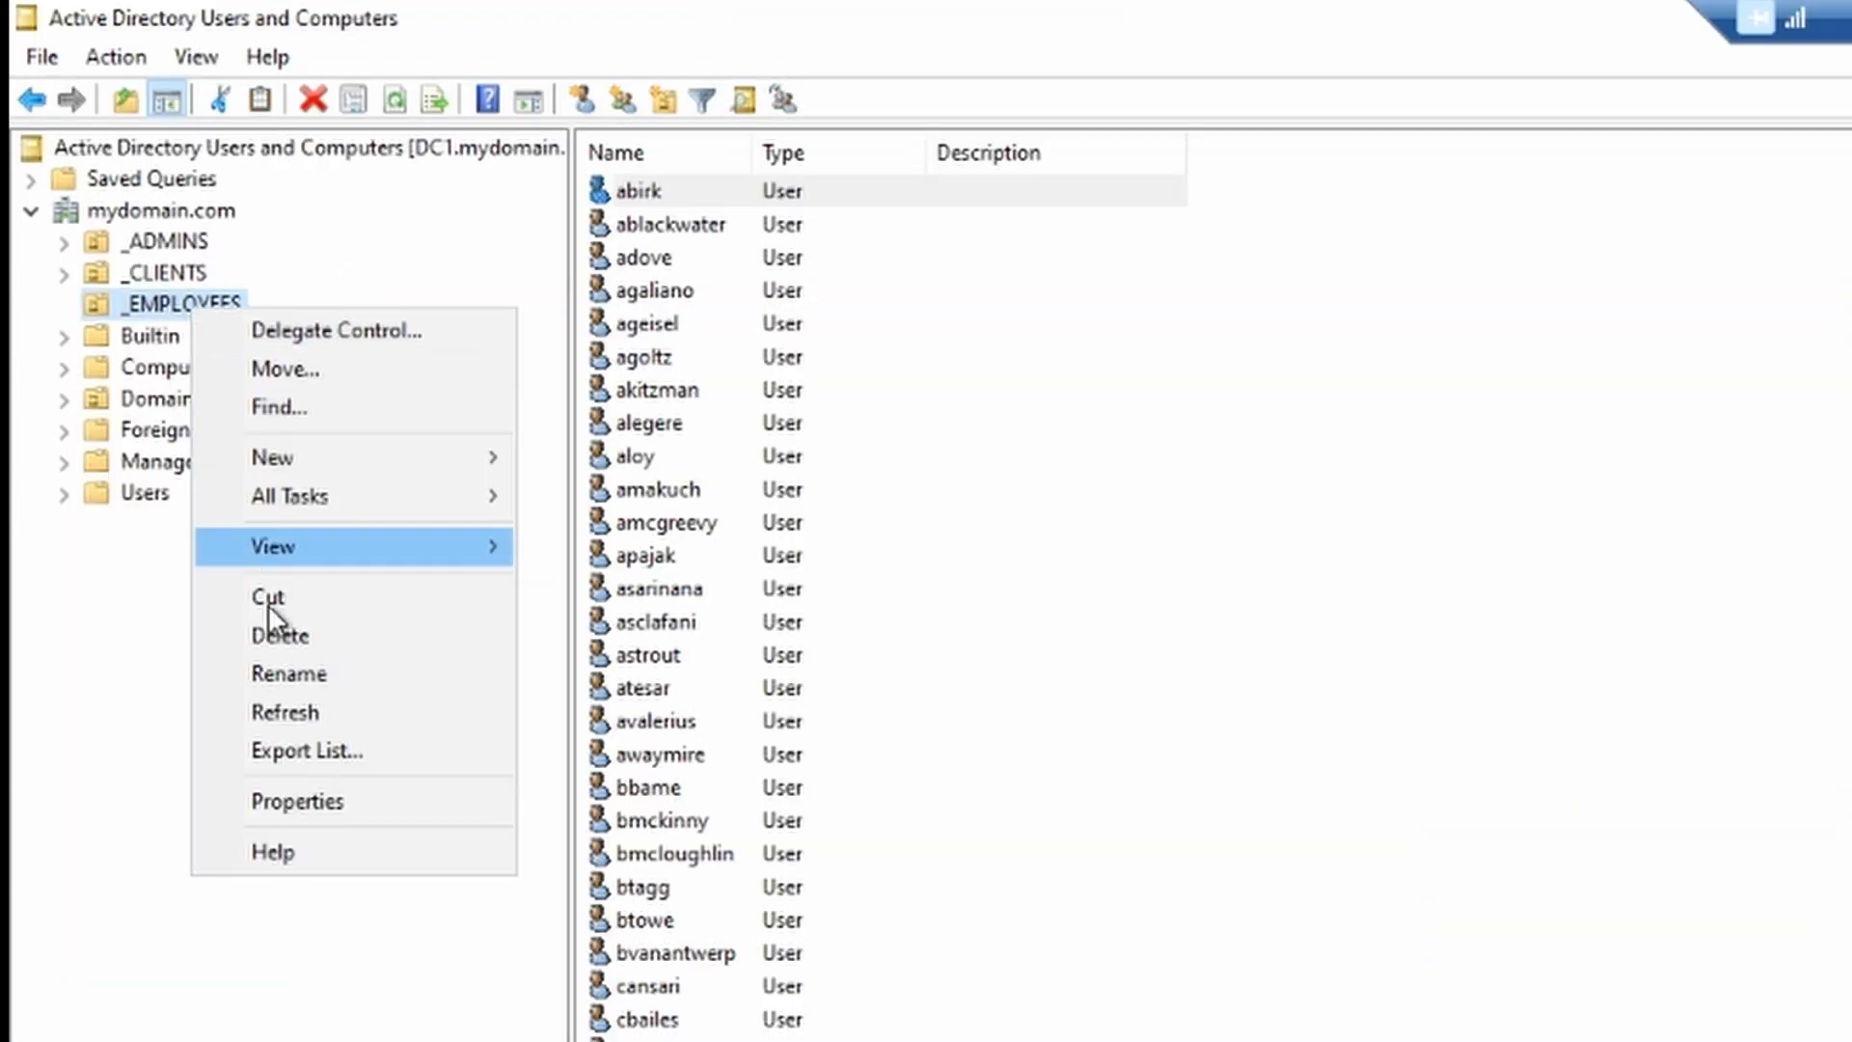
left_click(278, 712)
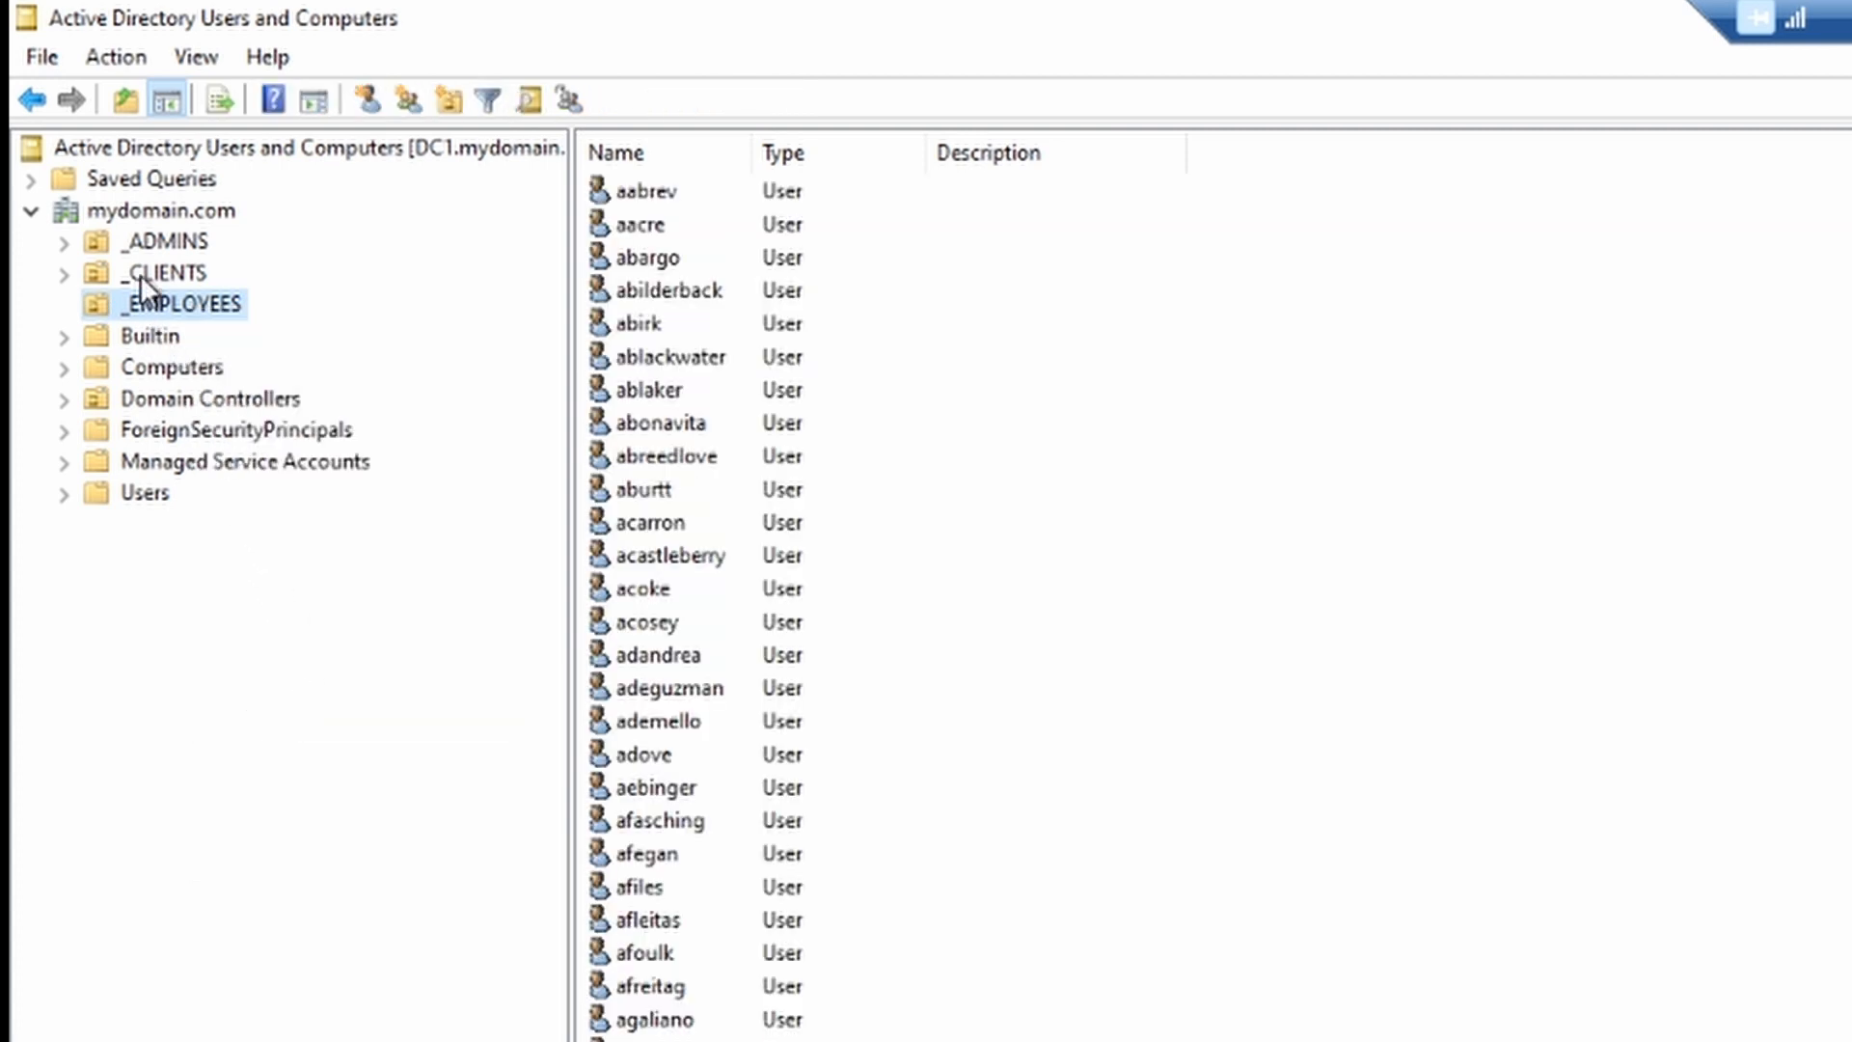
right_click(160, 210)
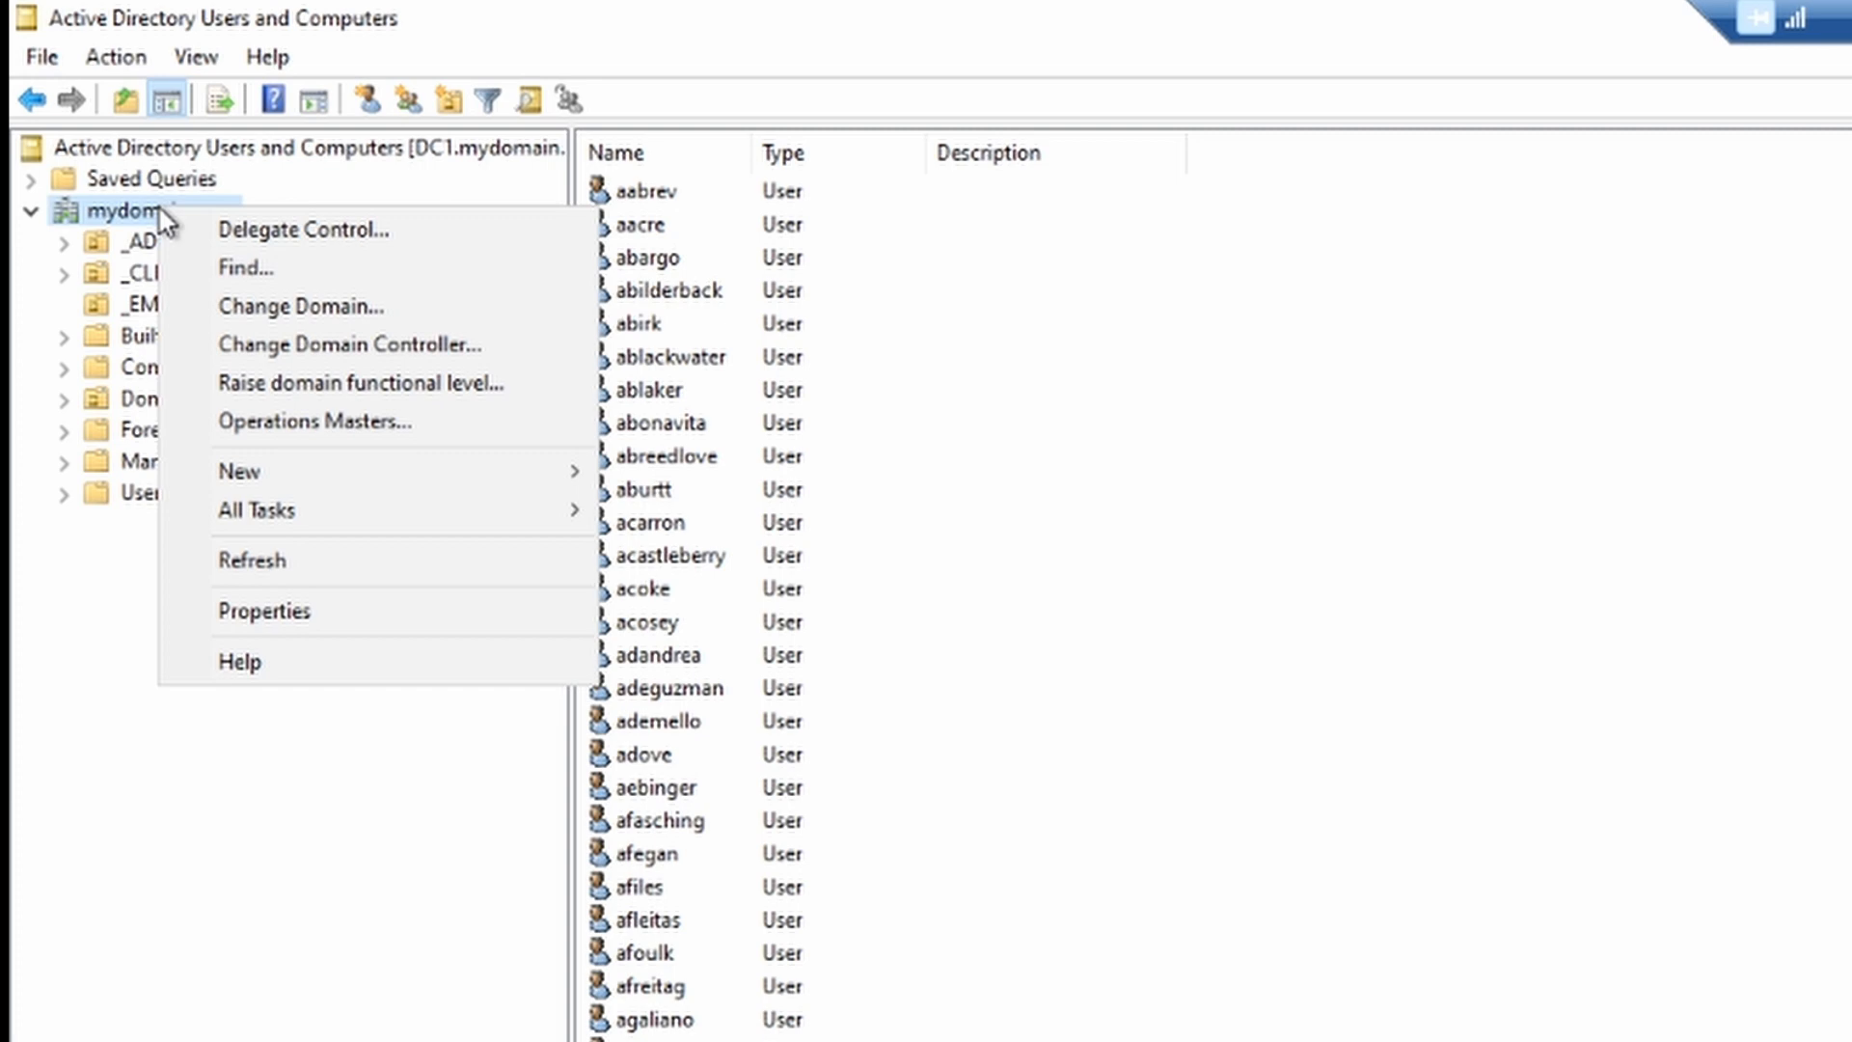
left_click(236, 267)
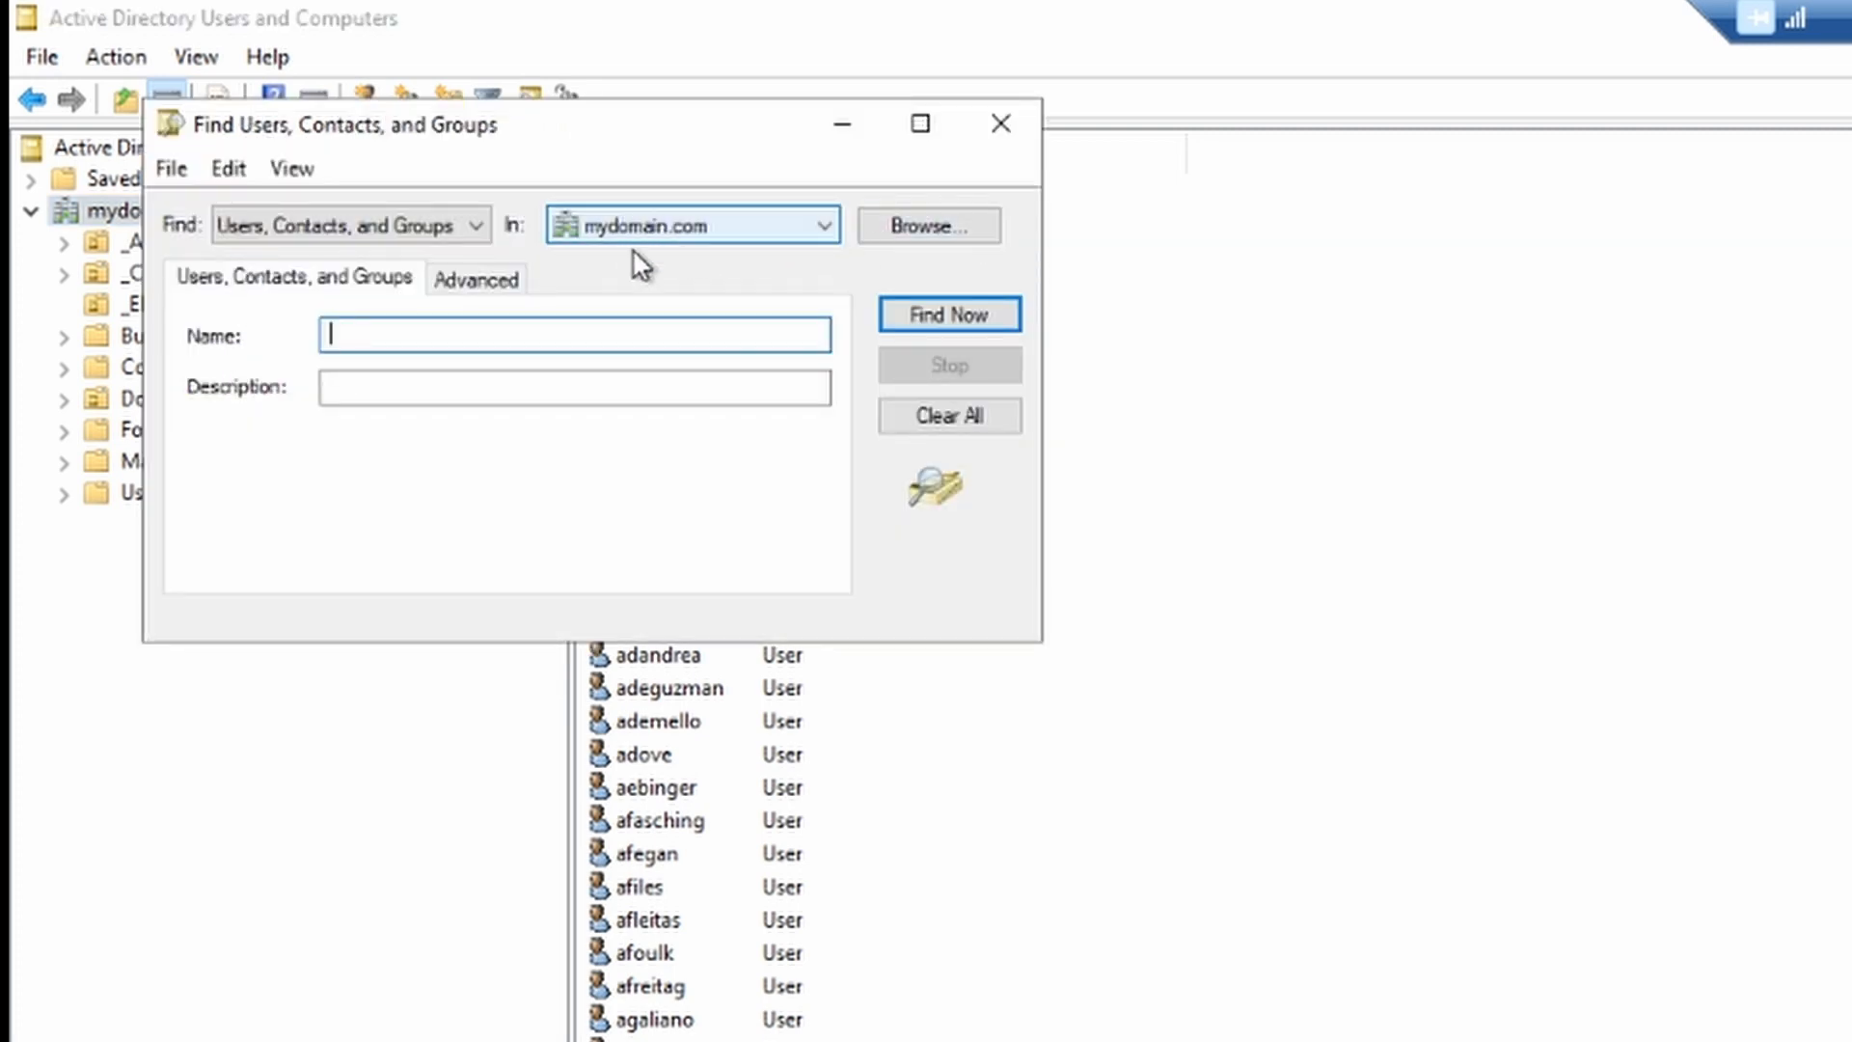
left_click(721, 229)
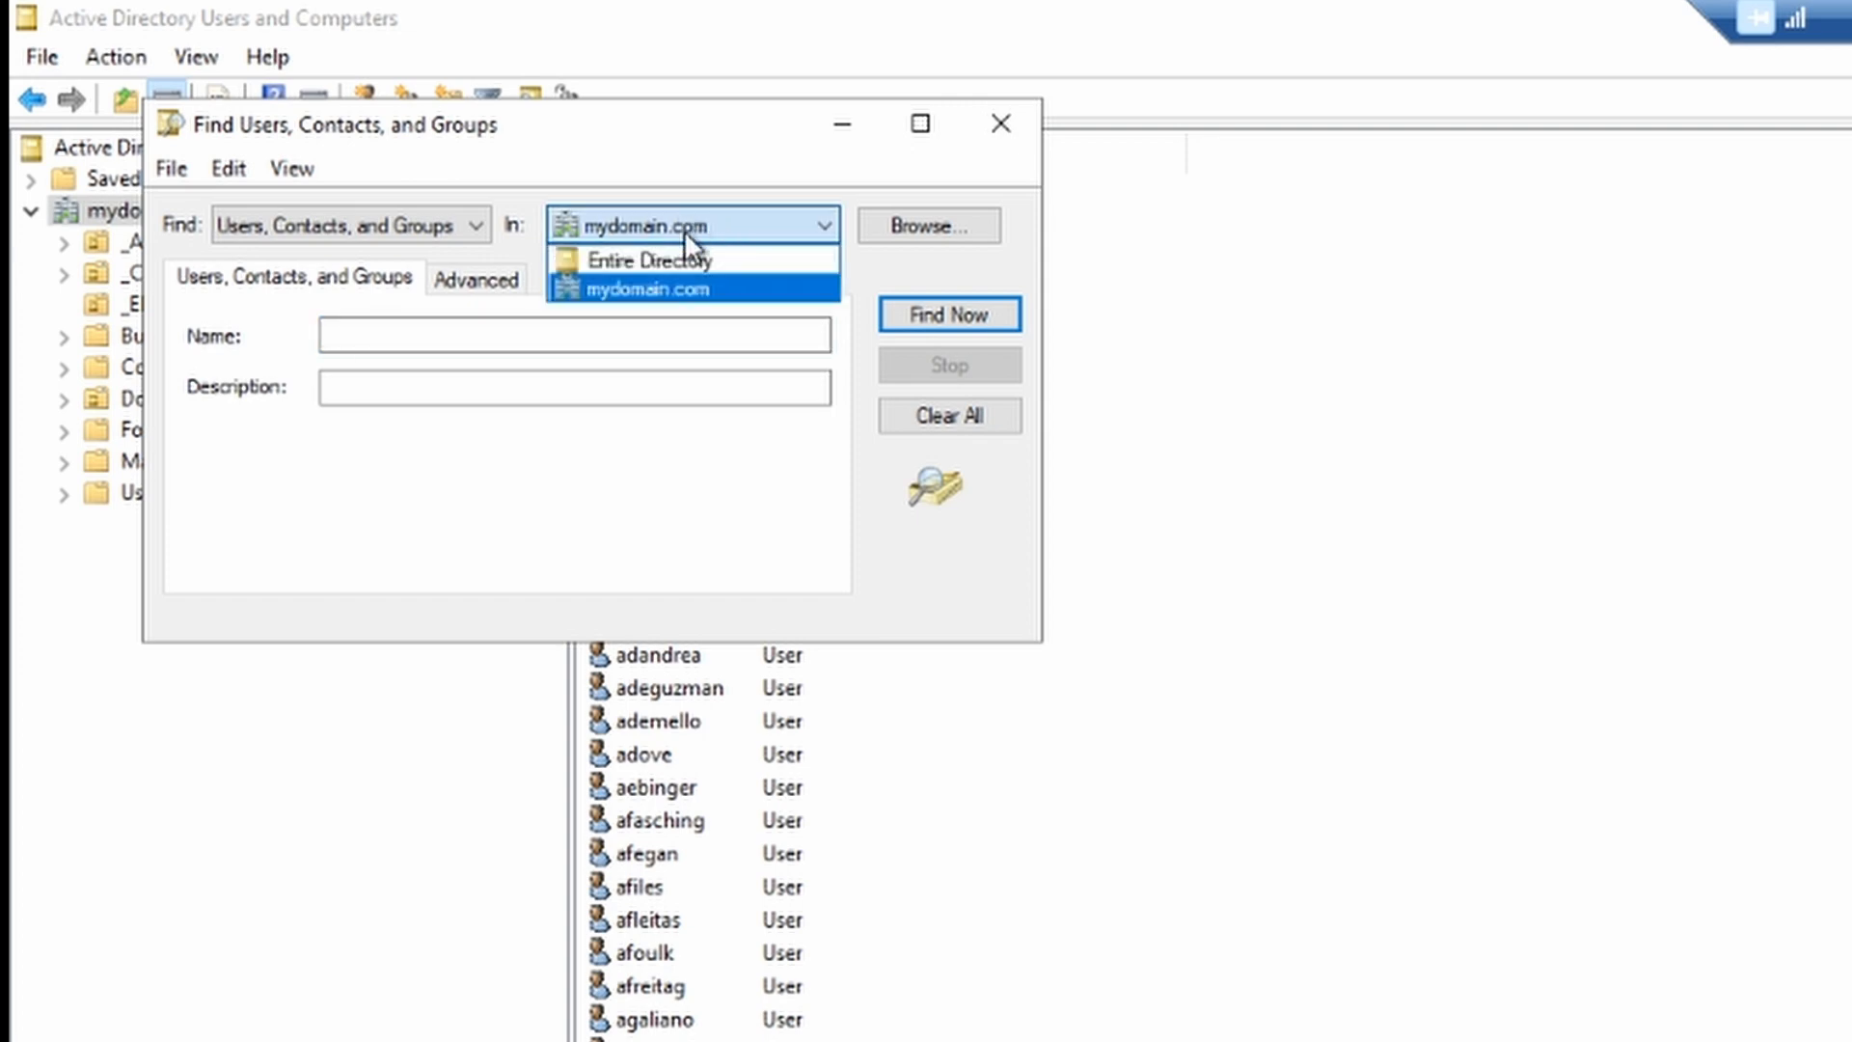
left_click(651, 287)
Step: Search by a partial user name and select the single matching user account
left_click(617, 335)
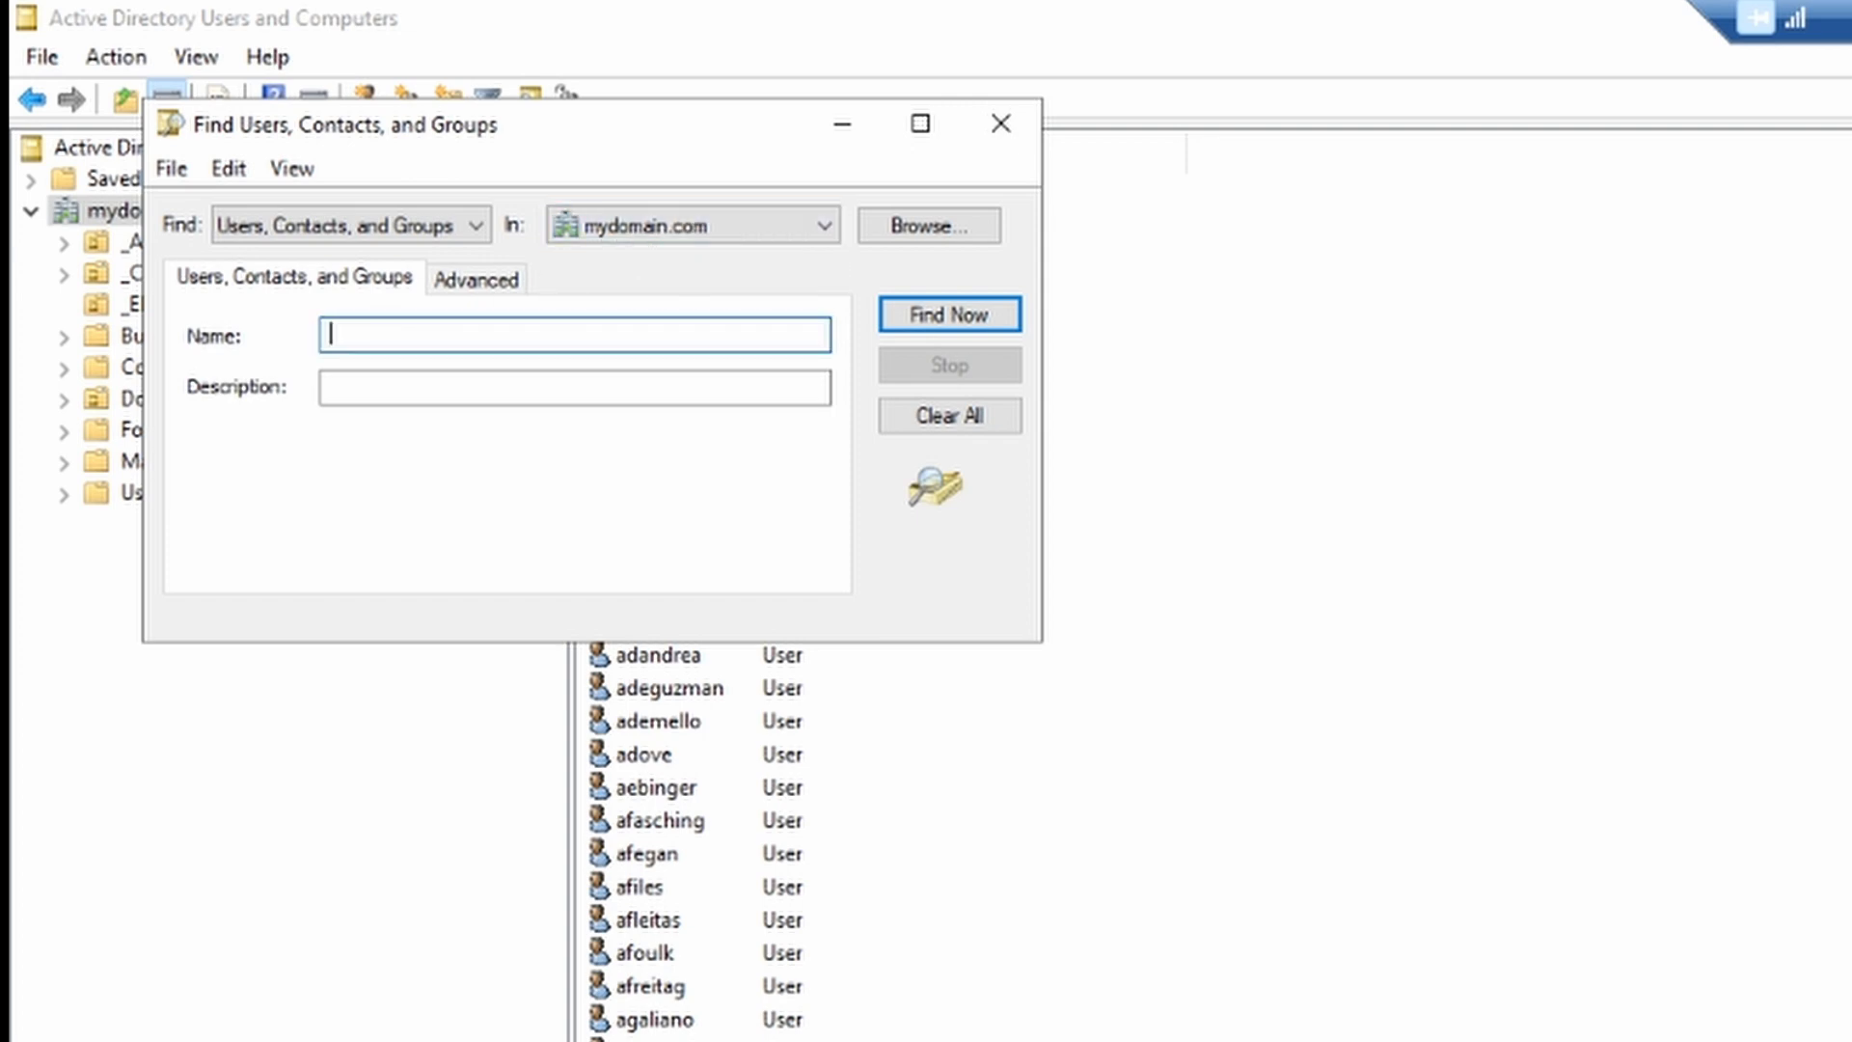
type("REY")
key("BackSpace")
key("BackSpace")
key("BackSpace")
type("rey")
left_click(891, 313)
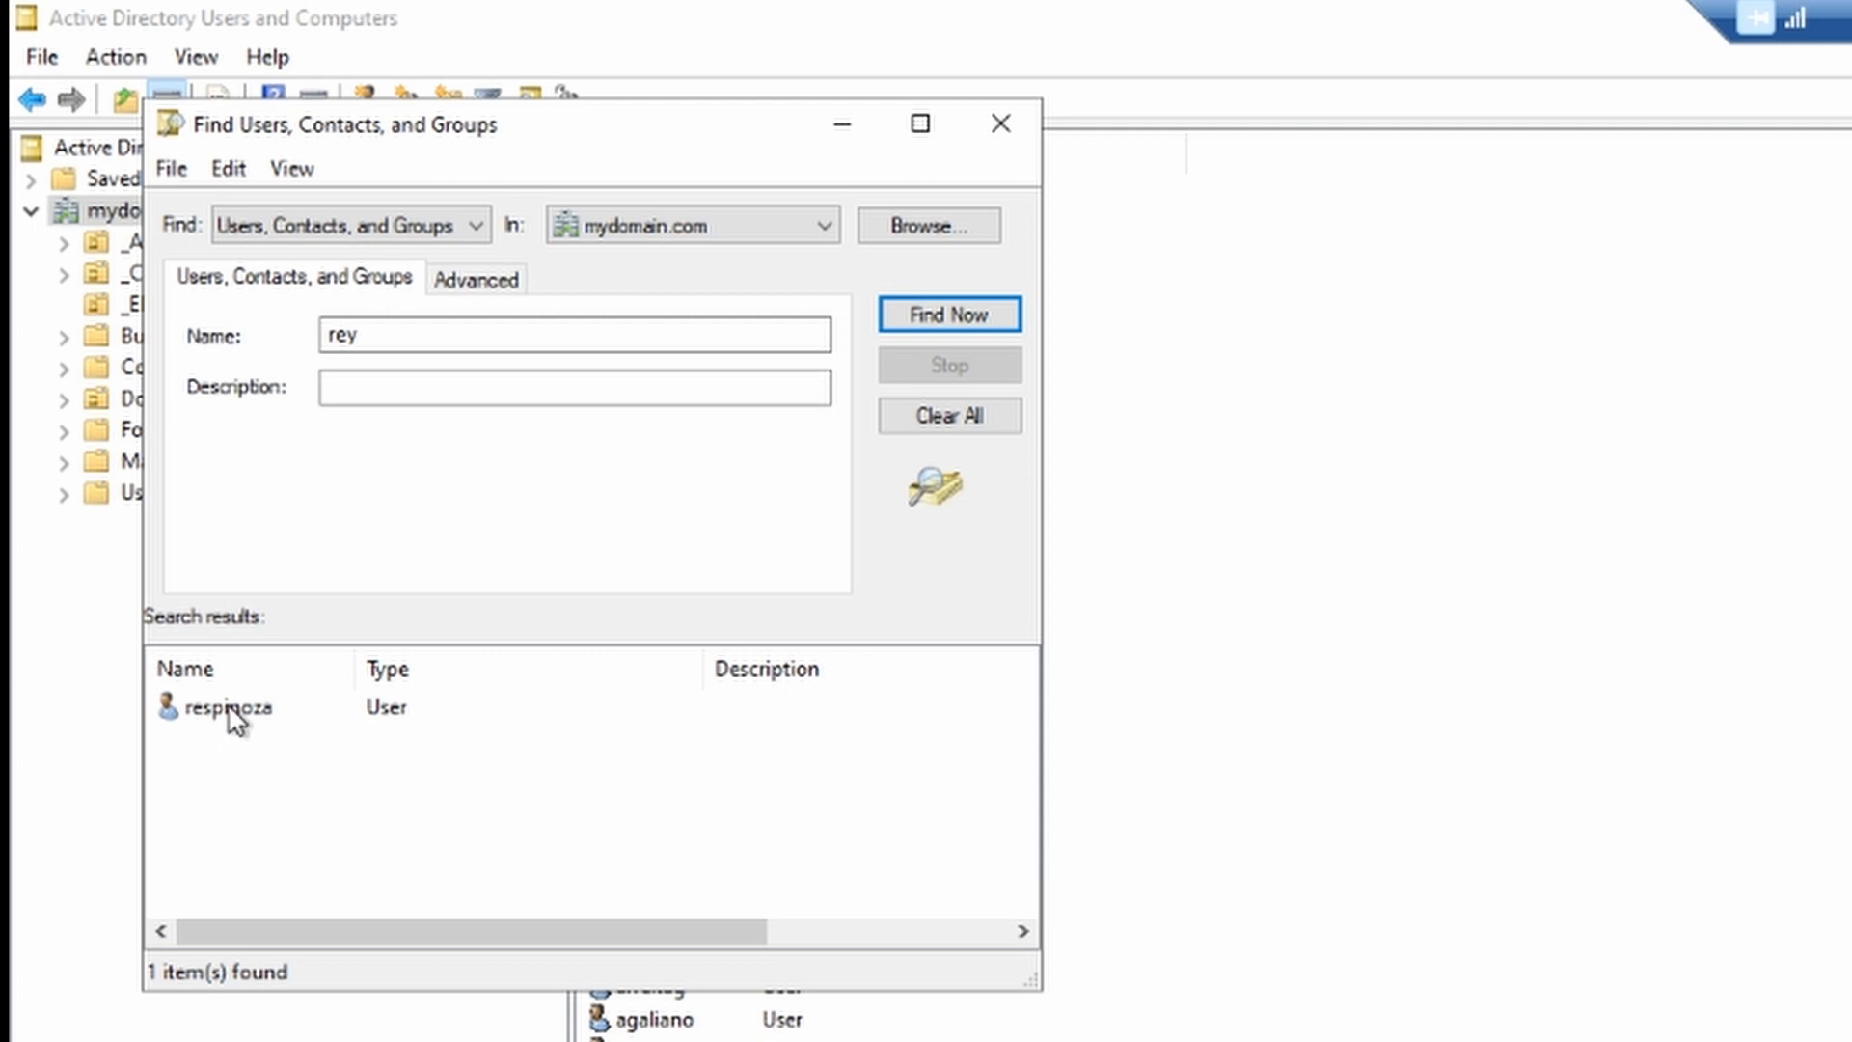
left_click(232, 709)
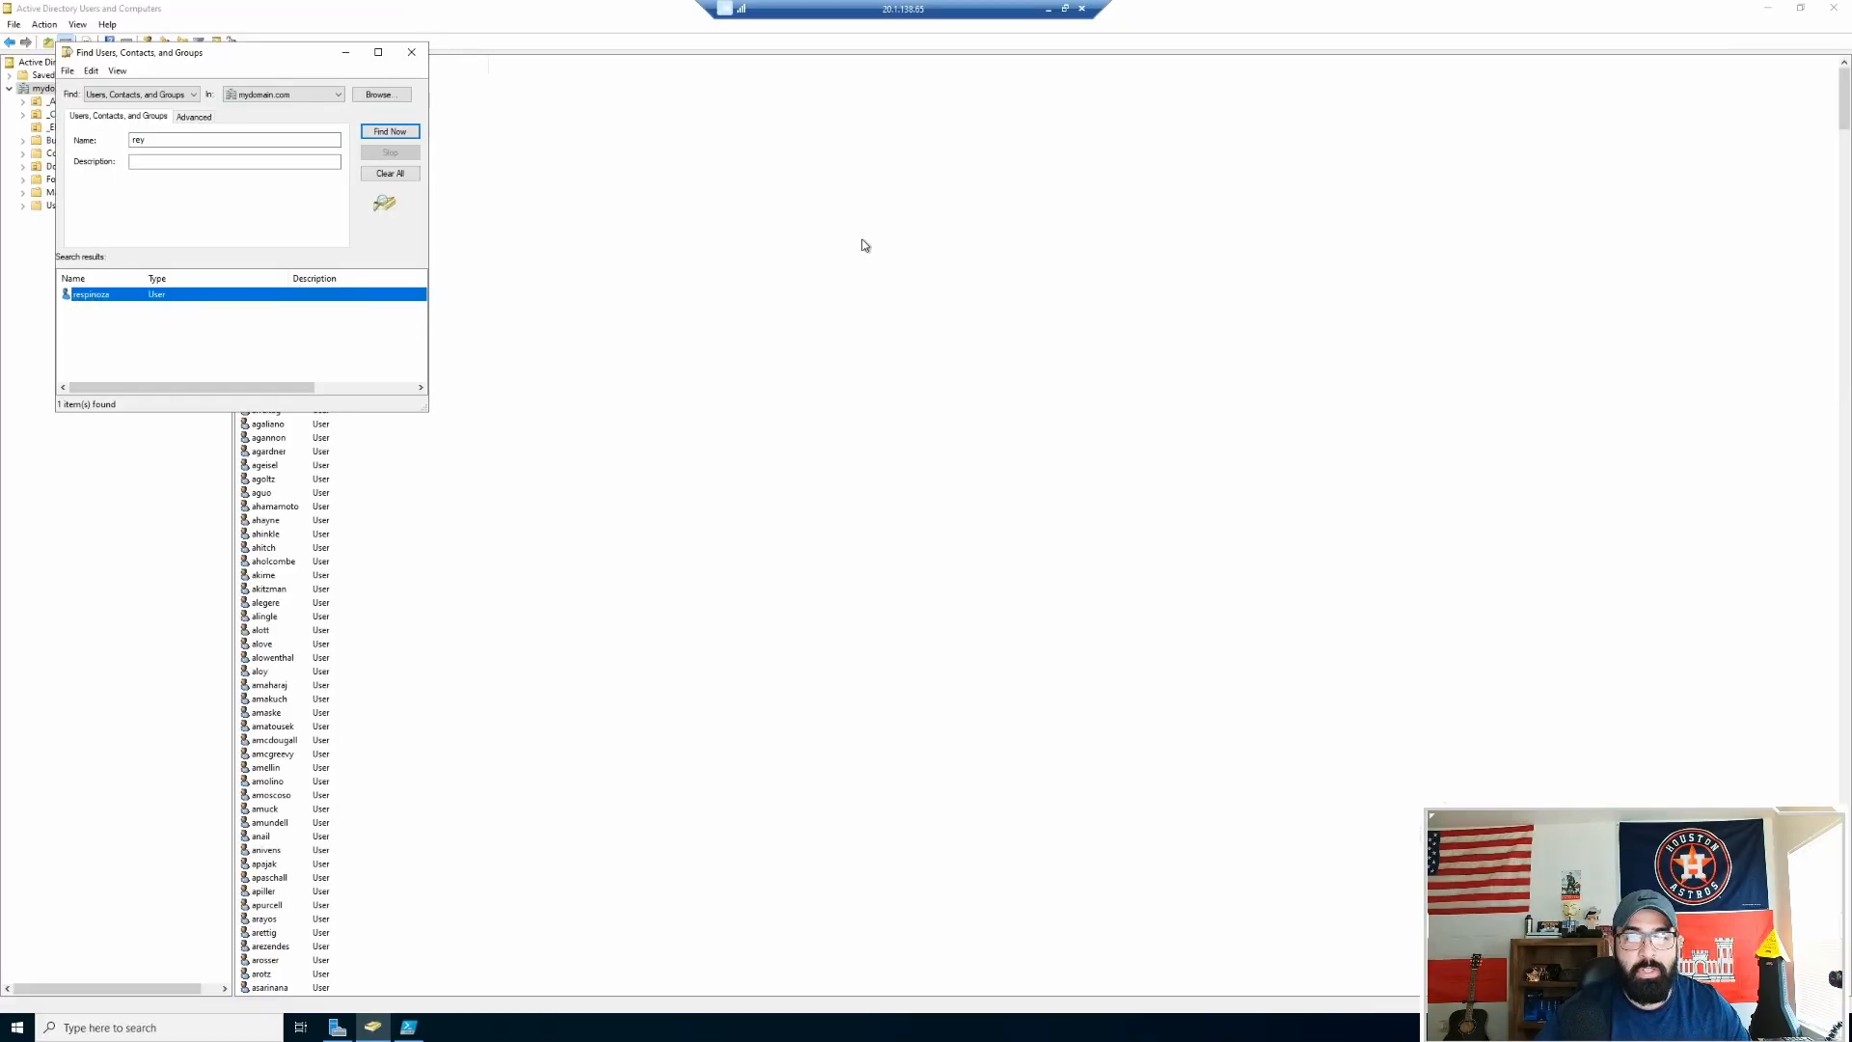
left_click(1053, 13)
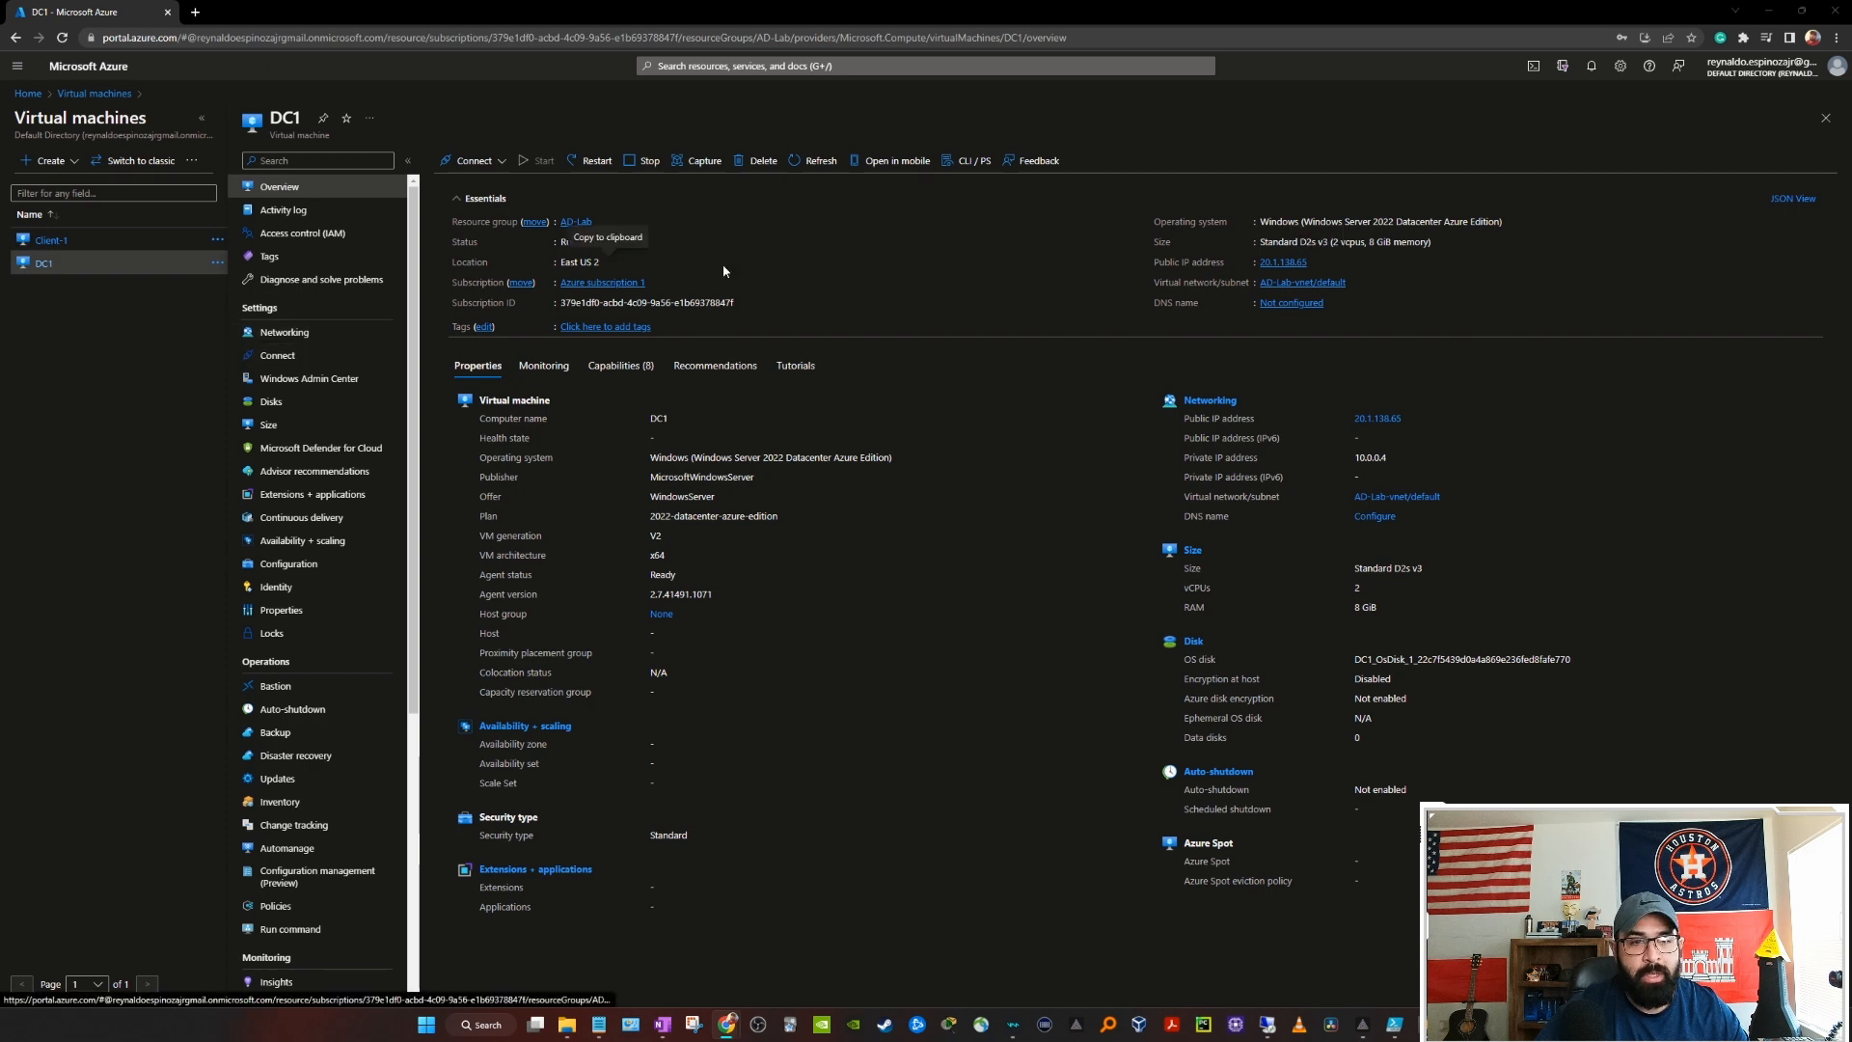
Step: Copy Client-1's public IP from the Azure portal and start a Remote Desktop connection to it
left_click(63, 248)
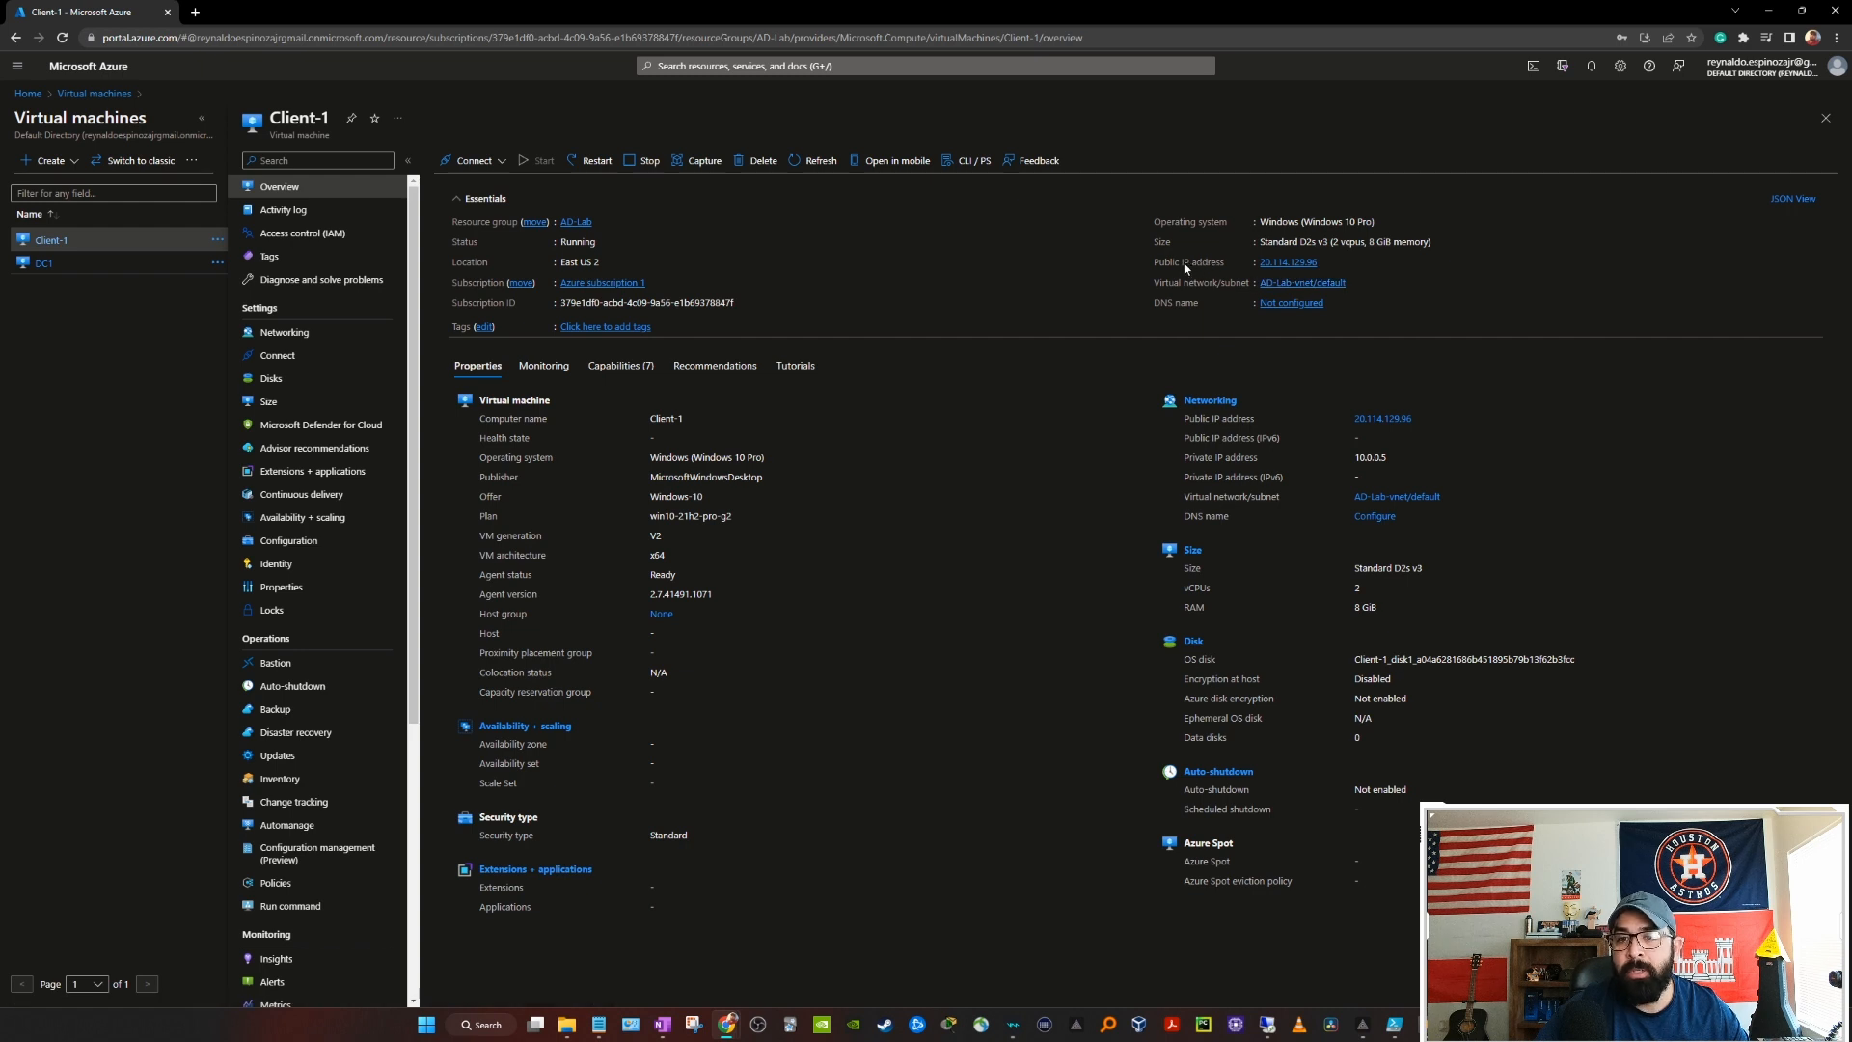
left_click(1326, 262)
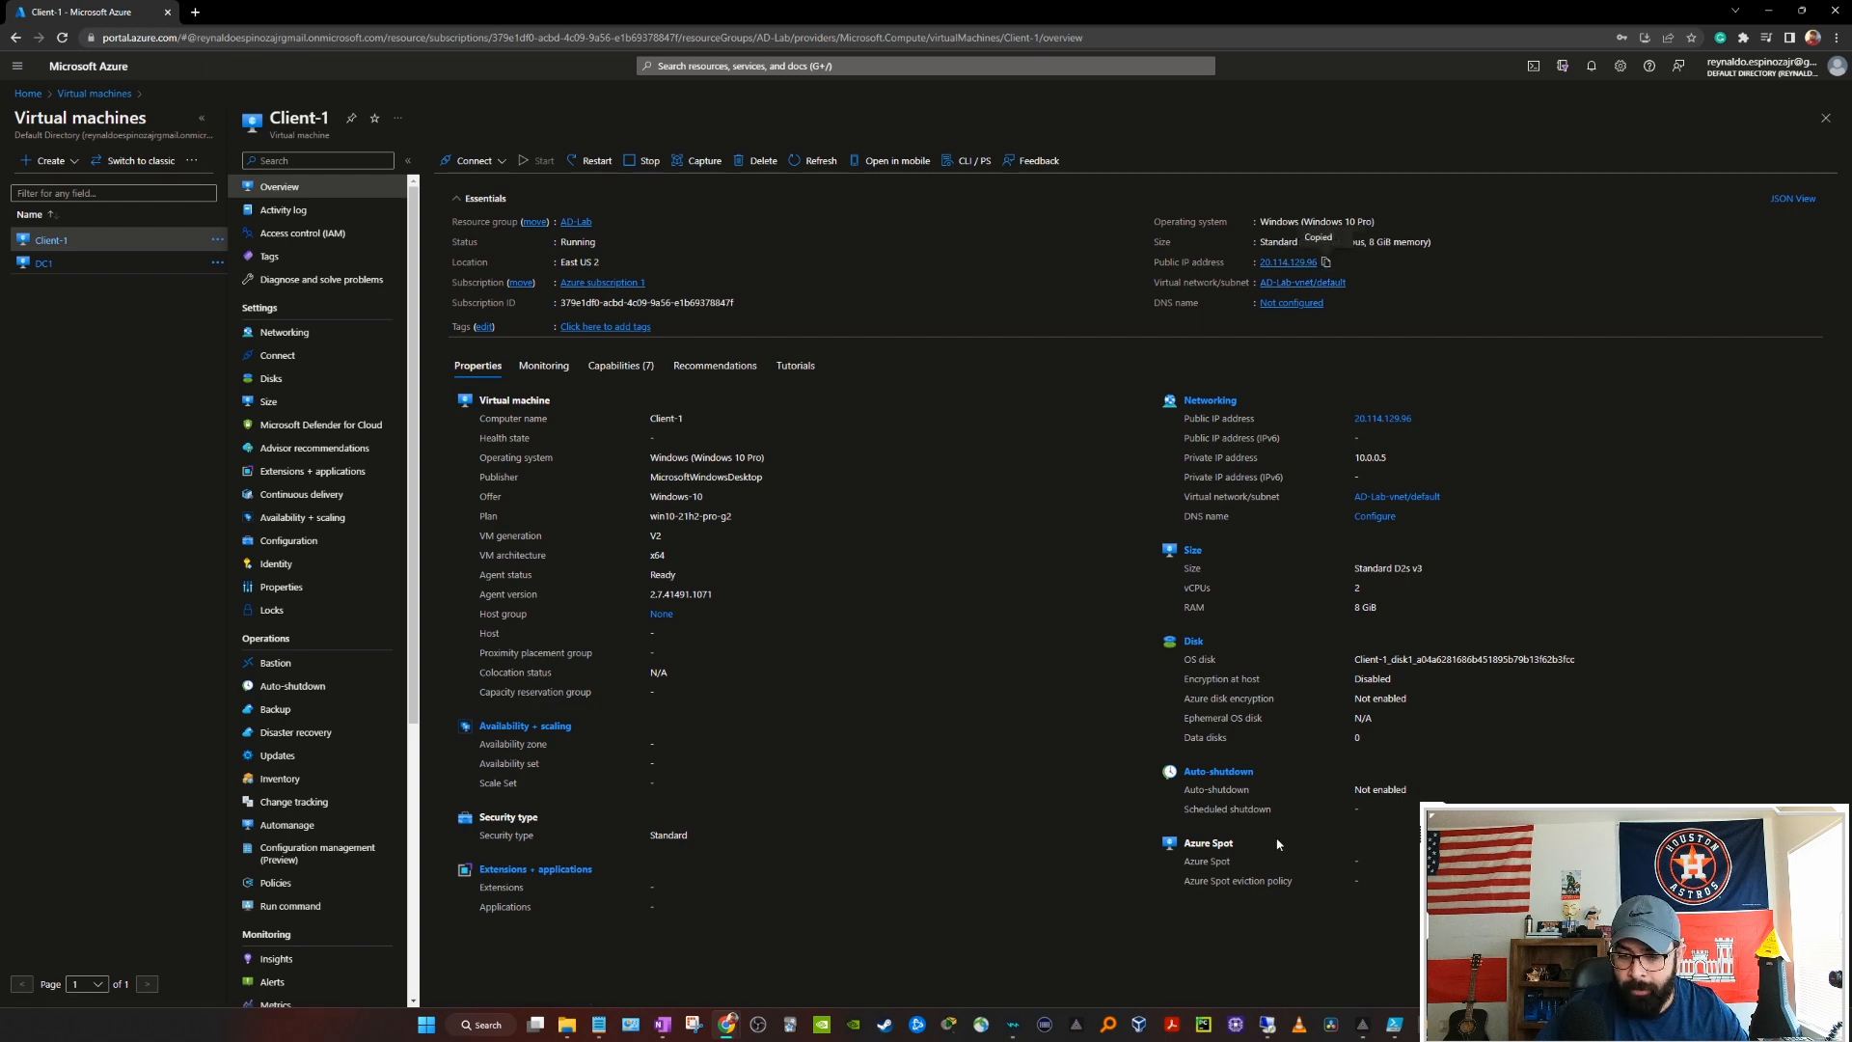
right_click(1269, 1028)
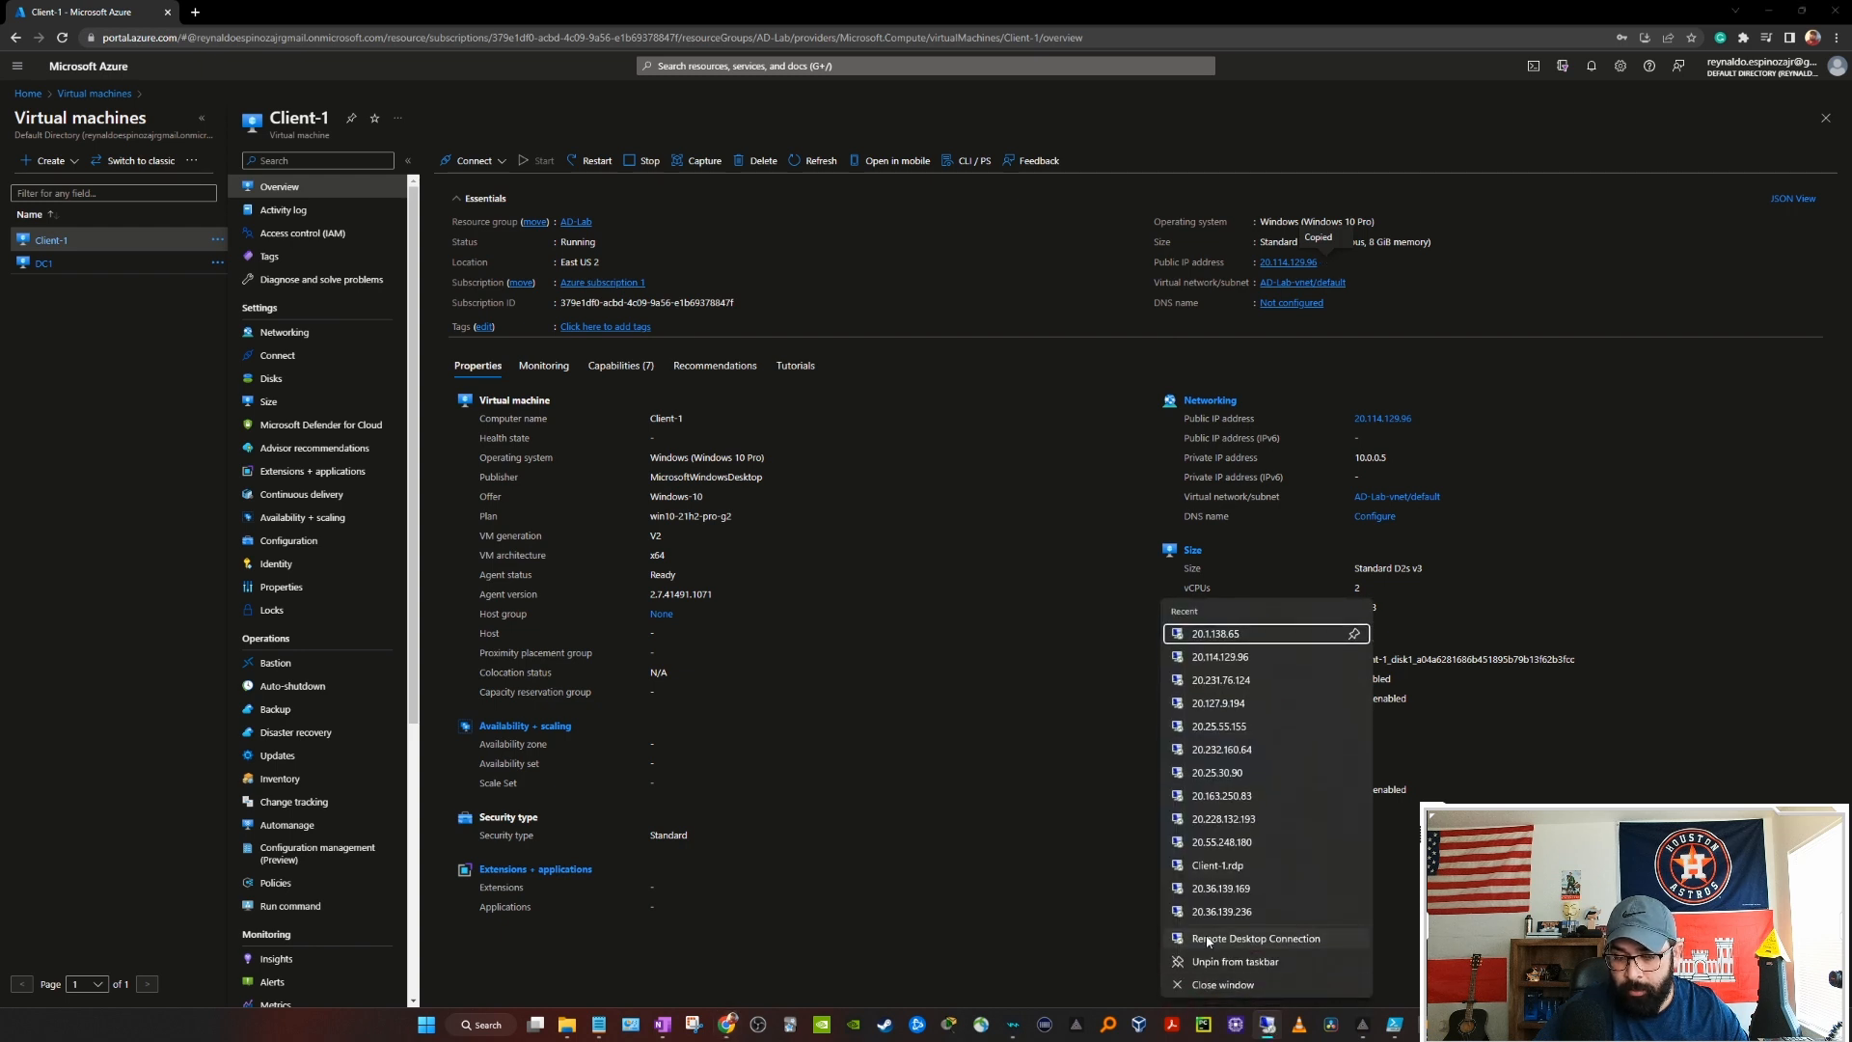
left_click(1249, 939)
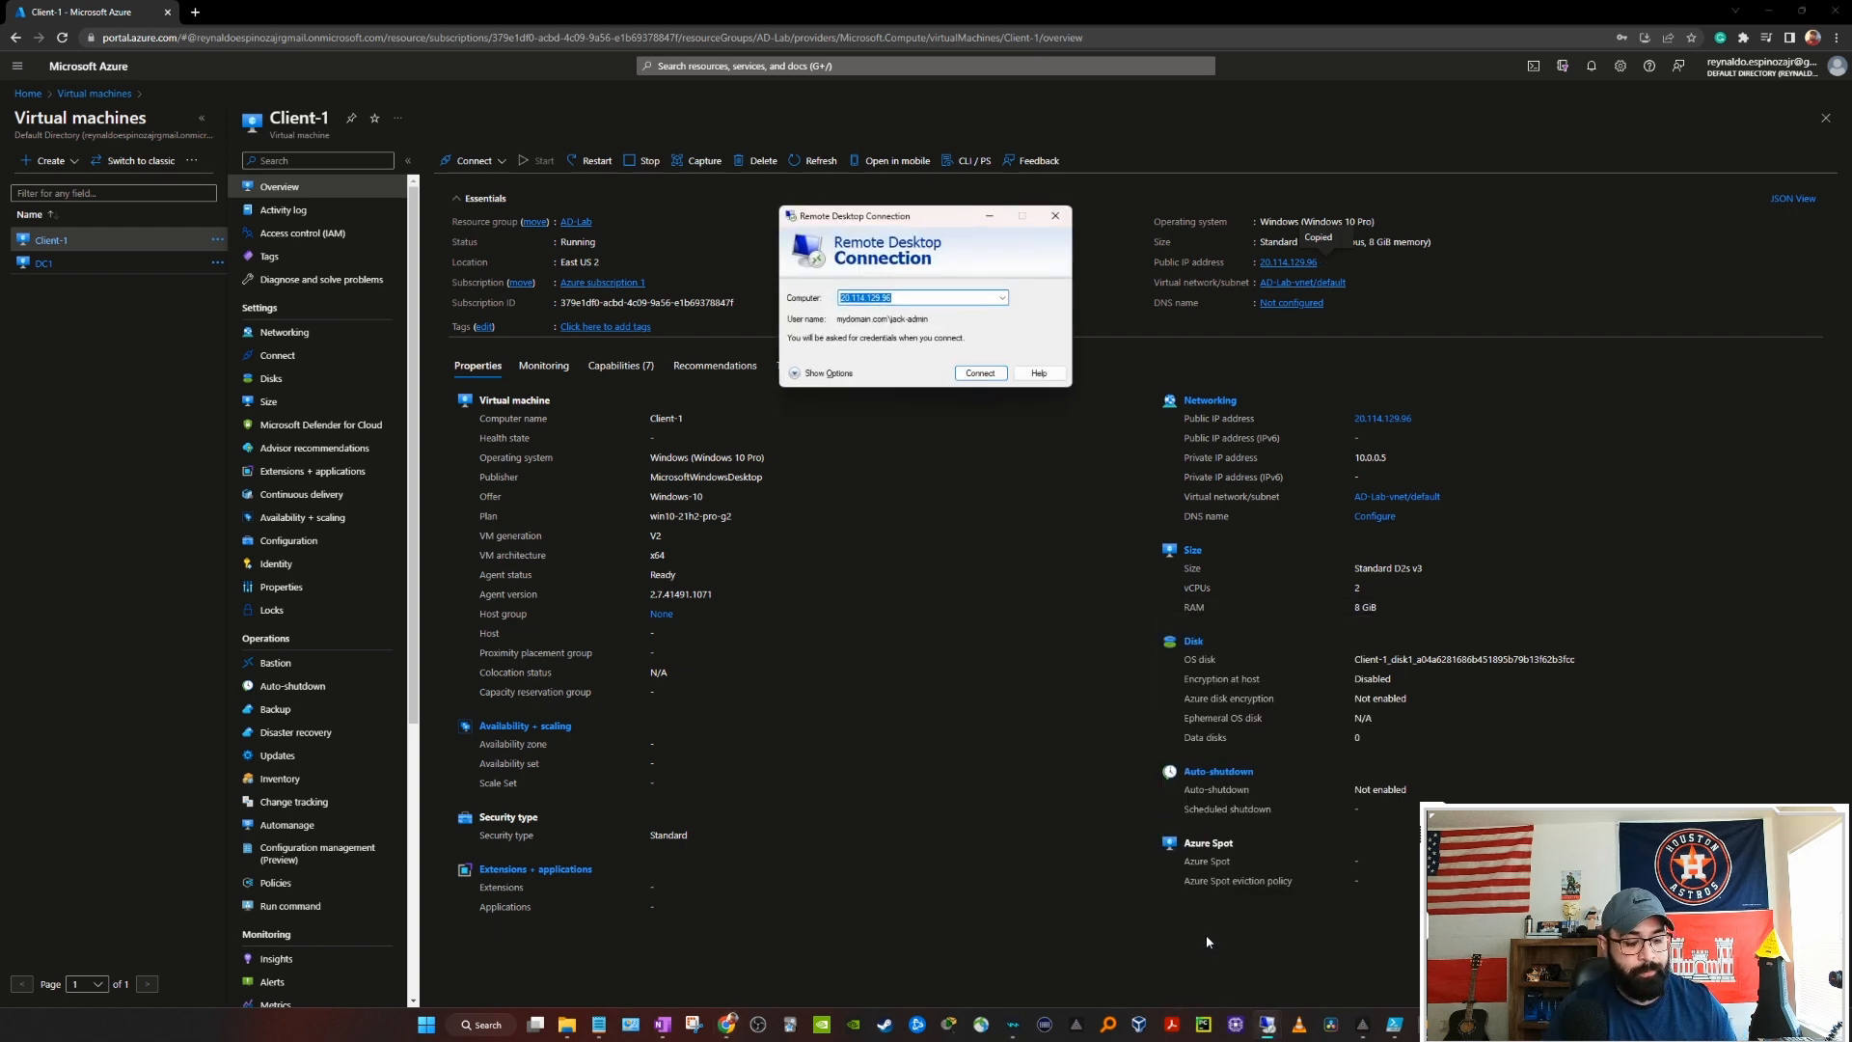
key("ctrl+v")
key("Return")
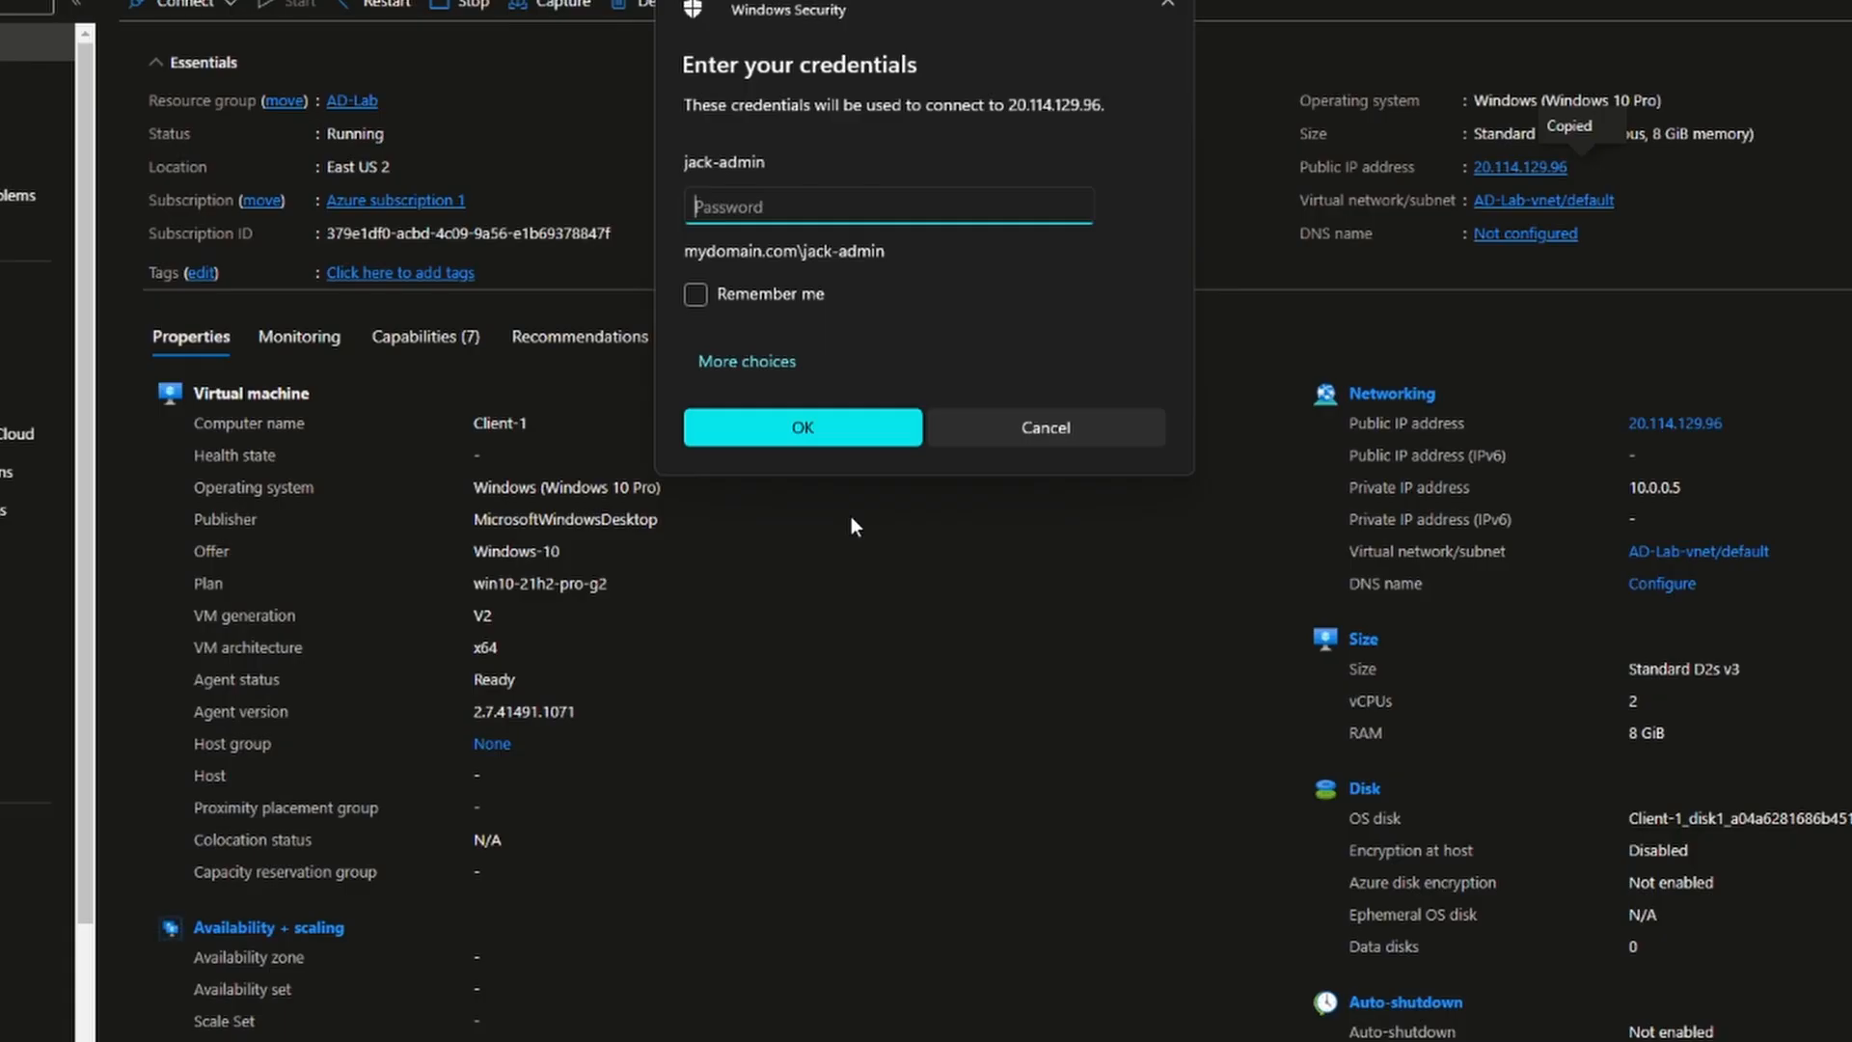
Step: Sign in with the new domain user's credentials, accept the certificate warning, and minimize the session
left_click(740, 370)
left_click(784, 494)
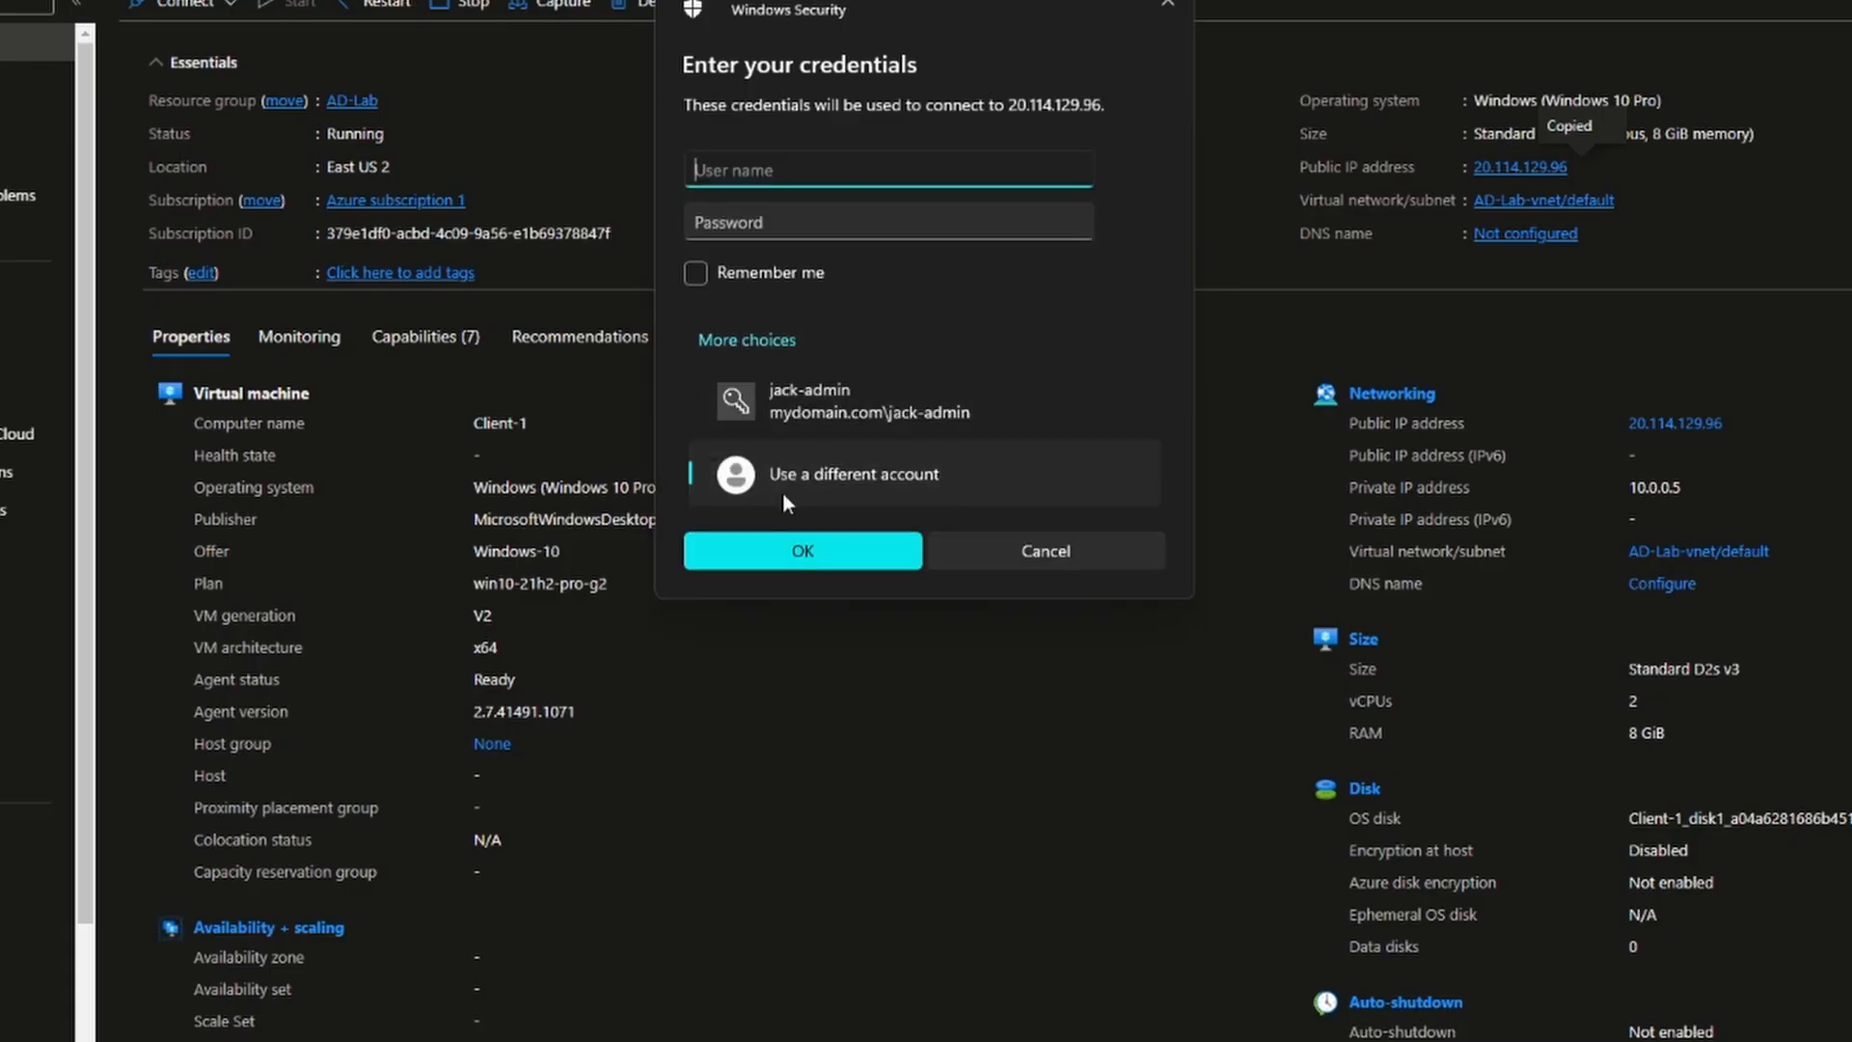
key("Tab")
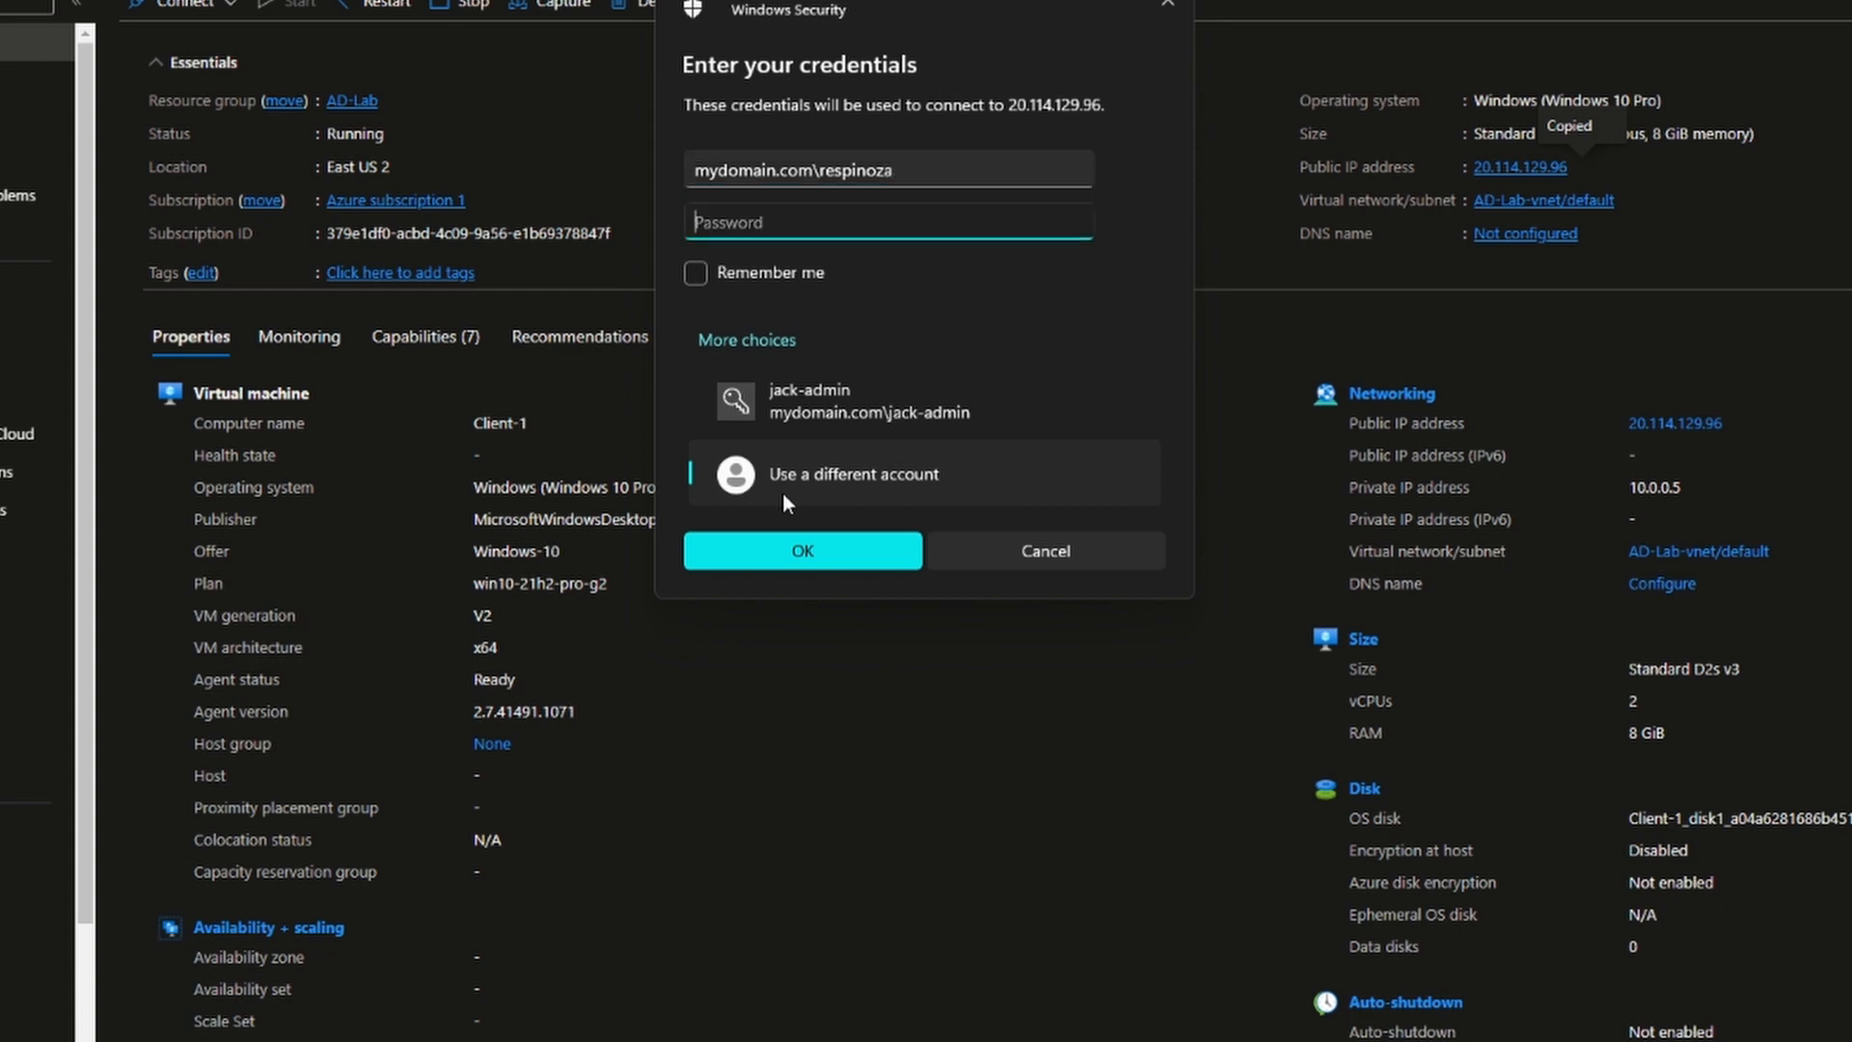
type("********")
key("Return")
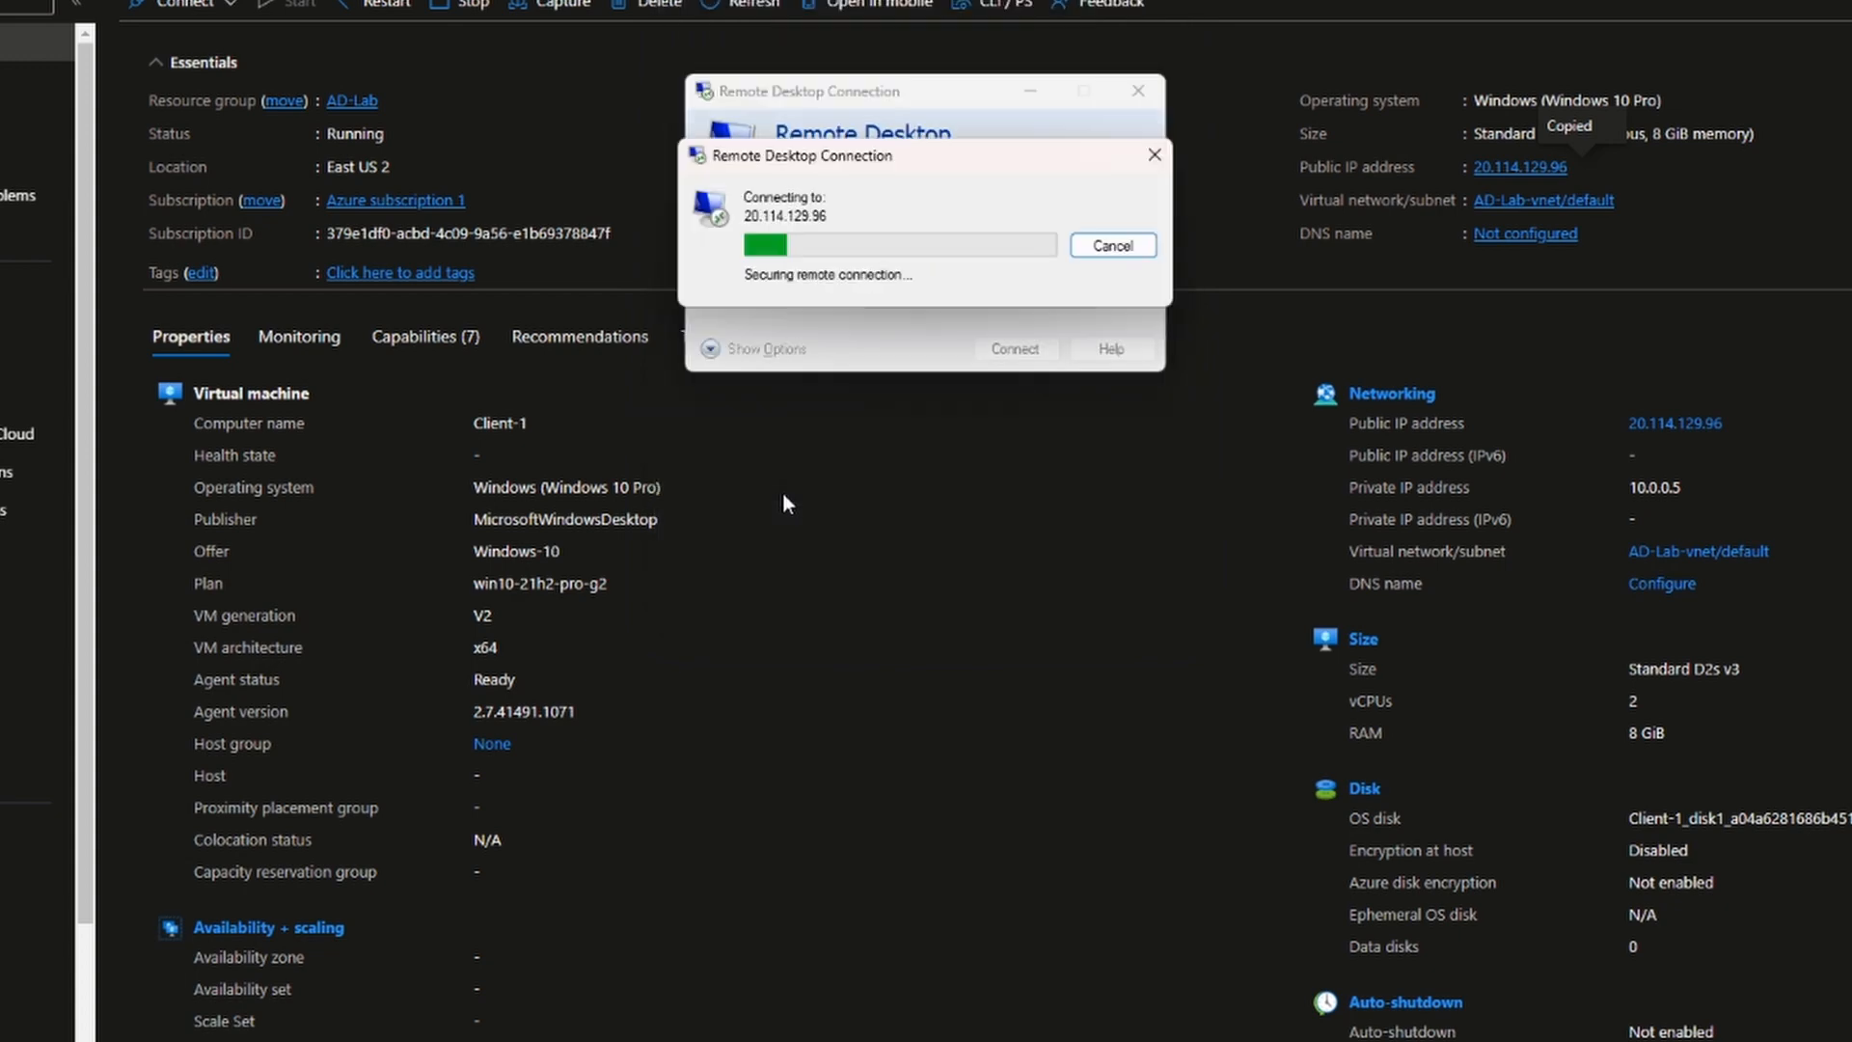
left_click(1000, 430)
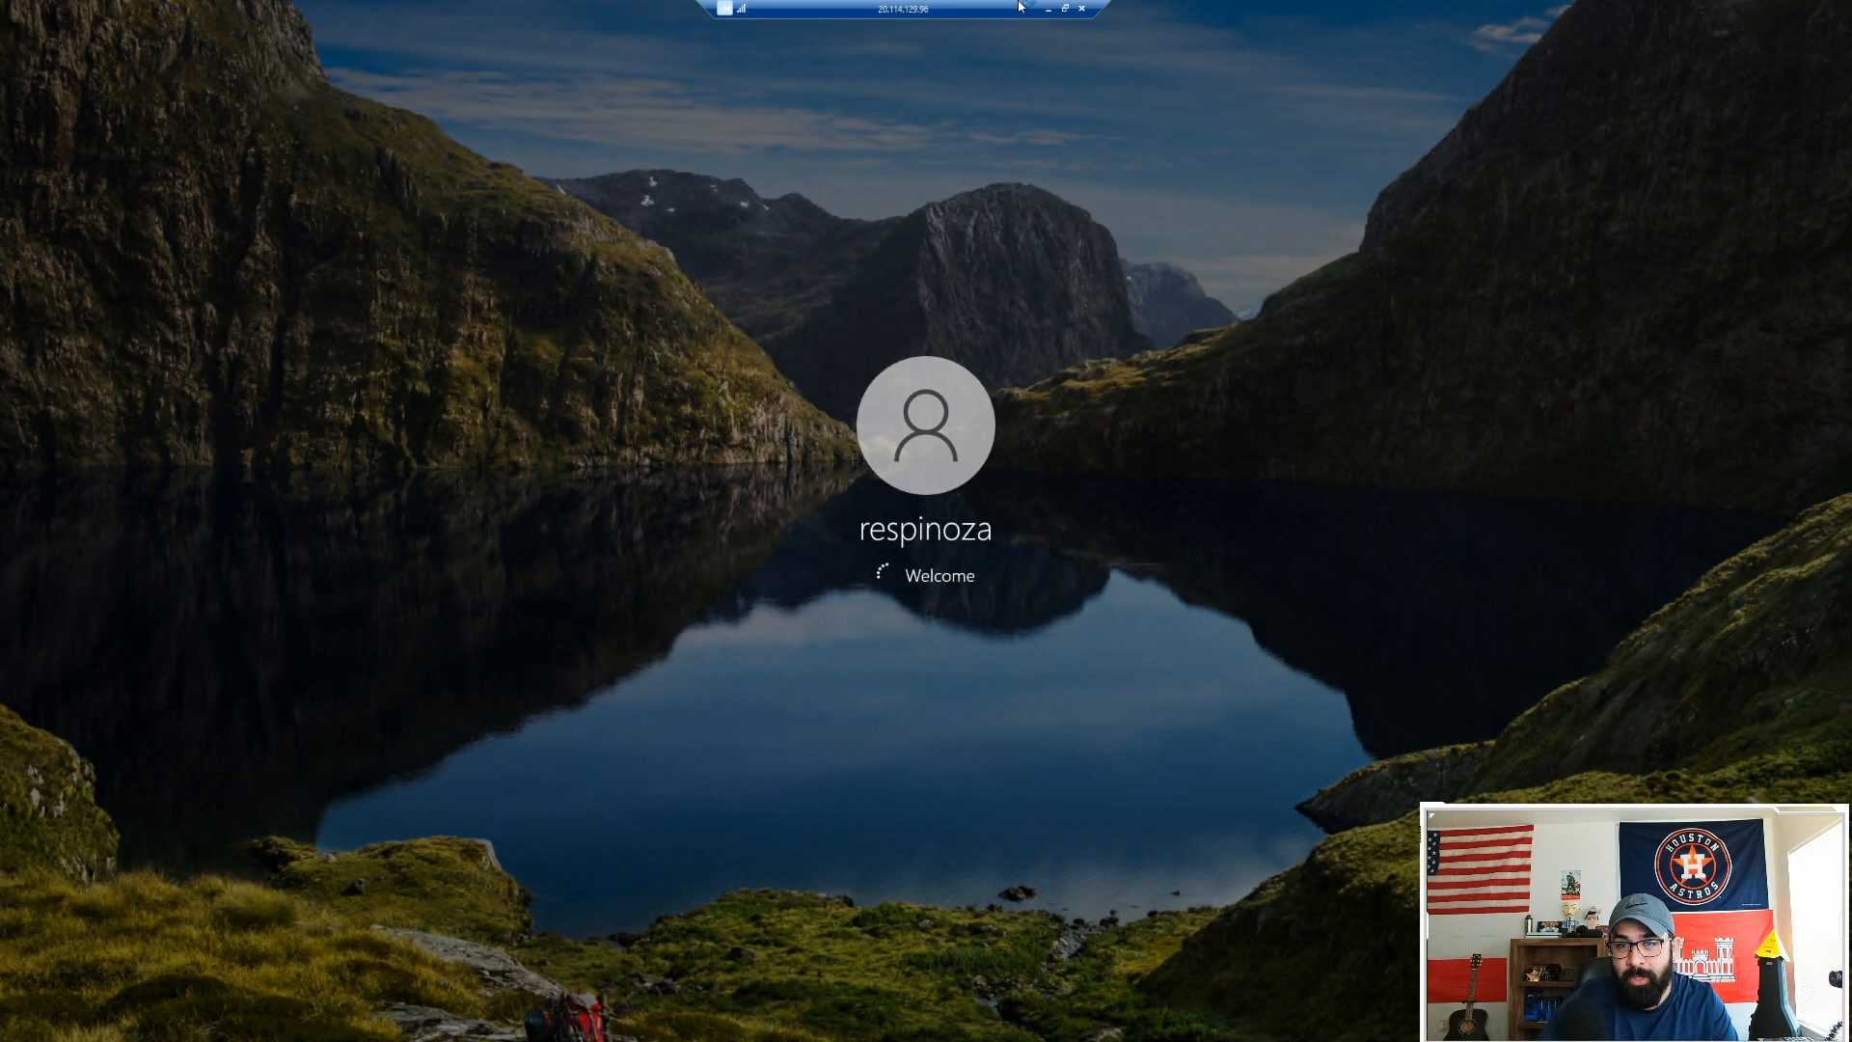
left_click(1049, 9)
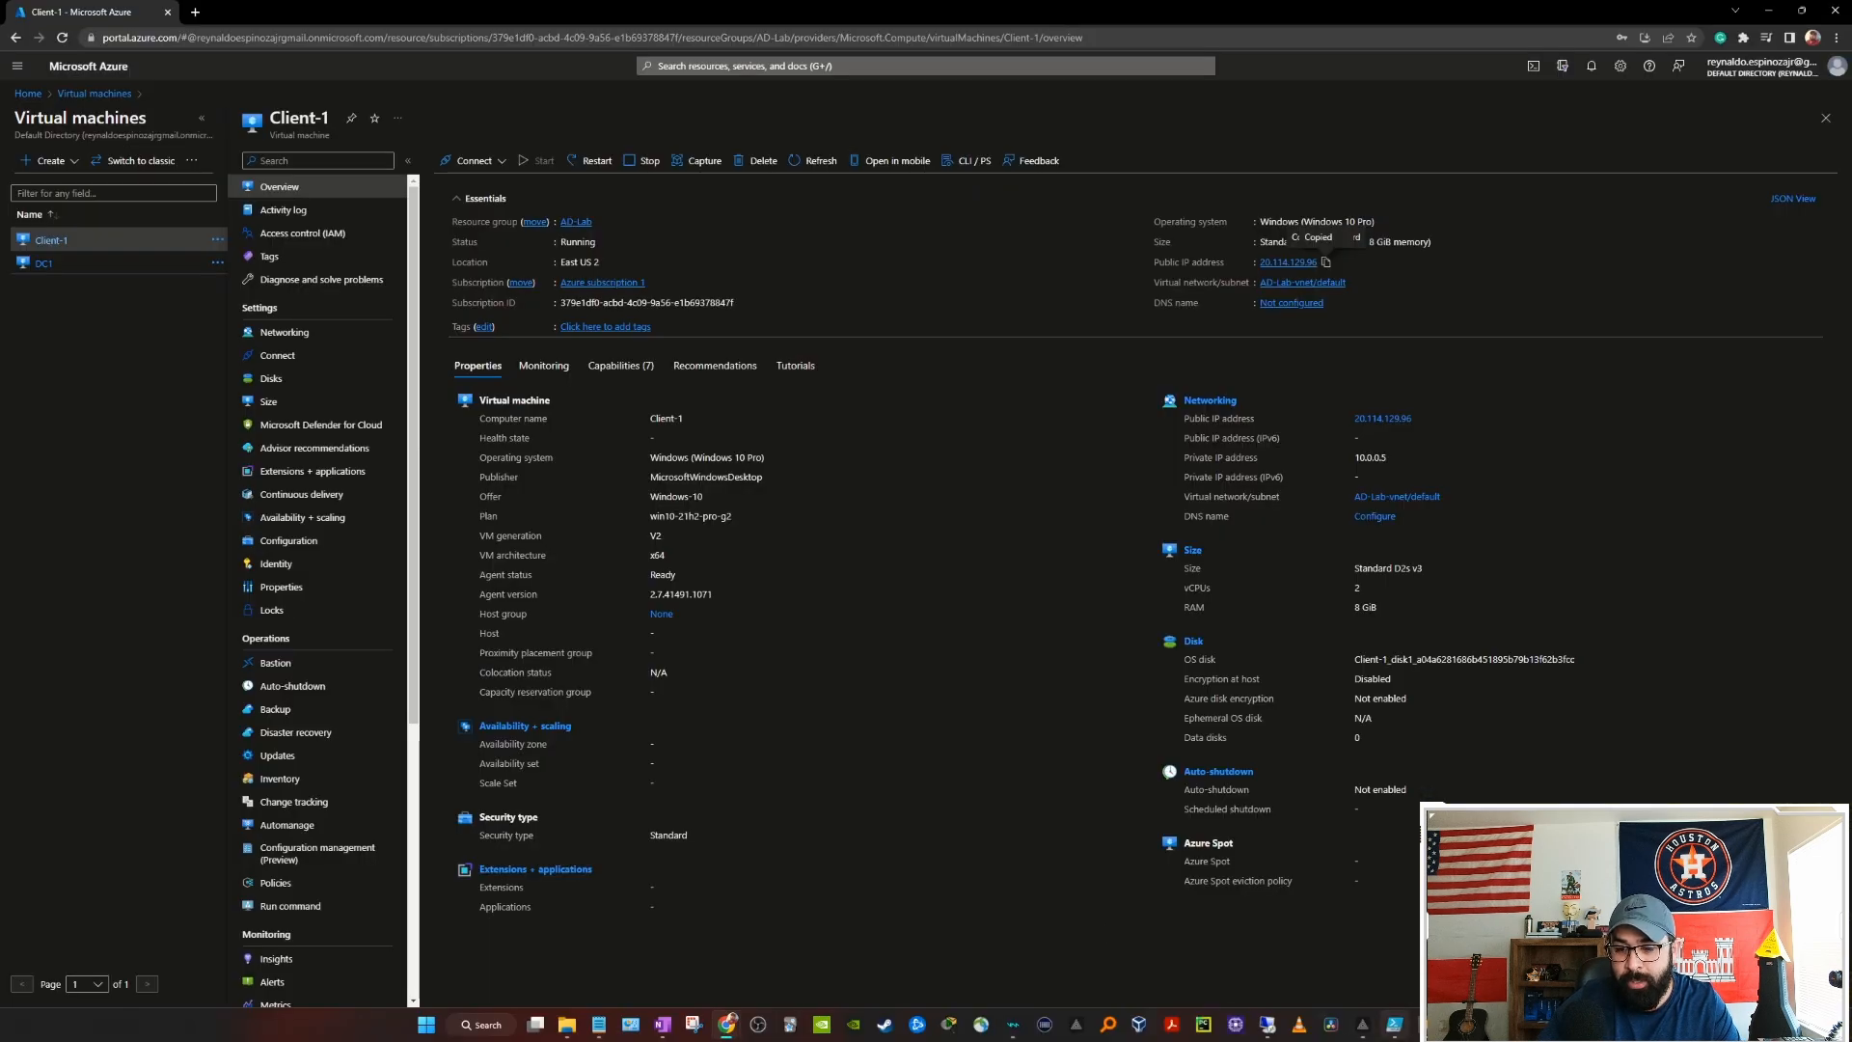
Step: Back on DC1, create the _HR organizational unit under mydomain.com
mouse_move(1267, 1024)
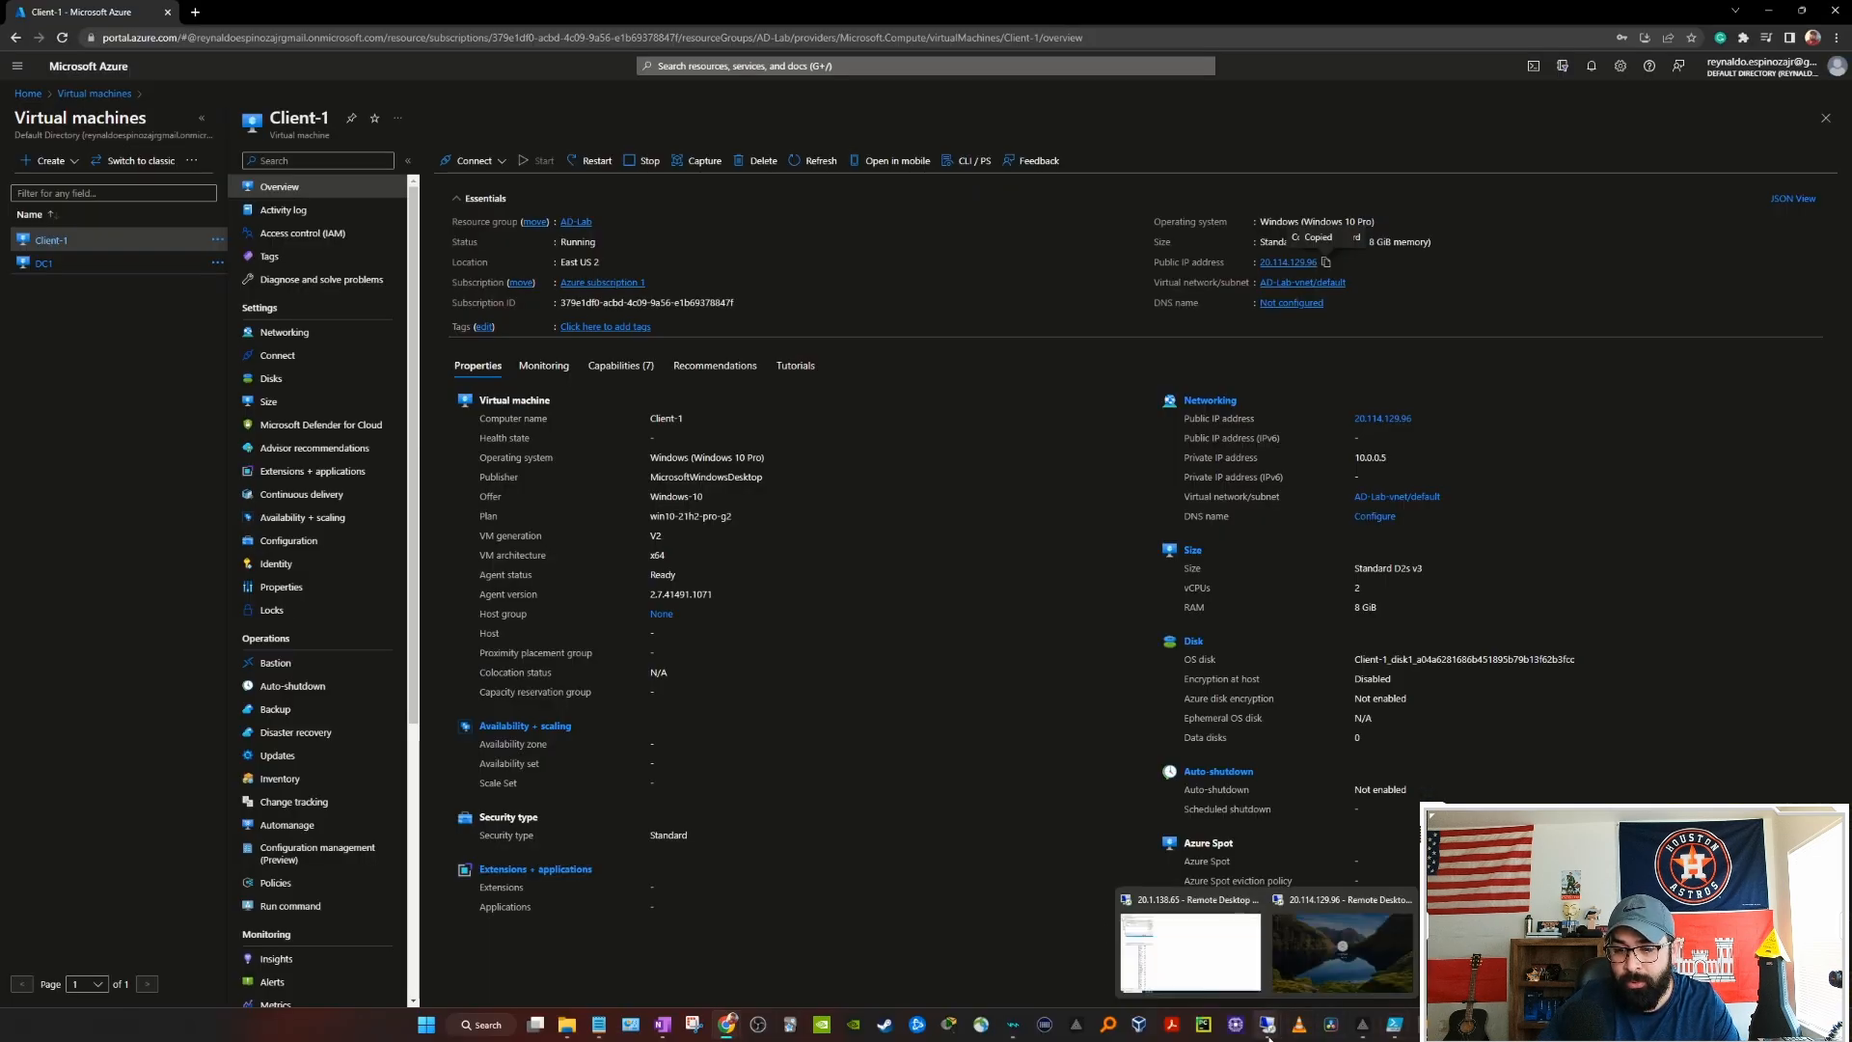
left_click(1199, 955)
left_click_drag(305, 60, 897, 154)
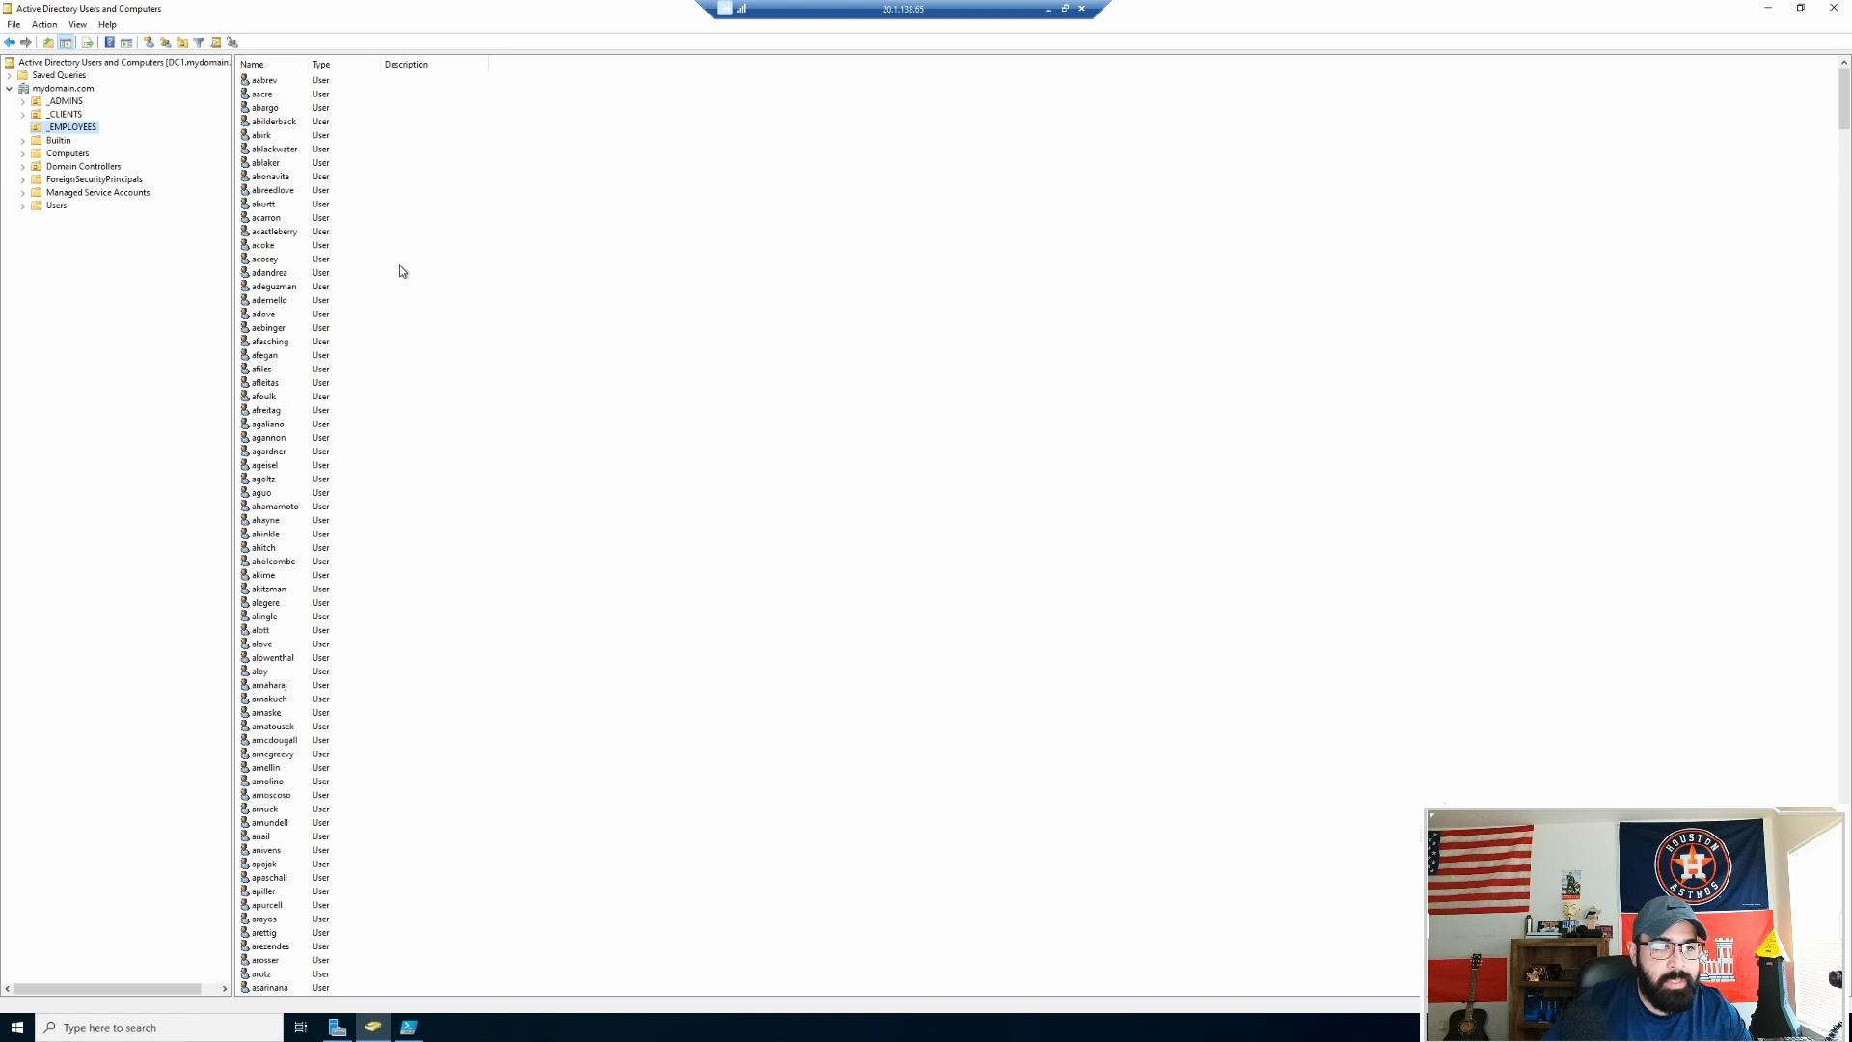
right_click(57, 91)
mouse_move(170, 204)
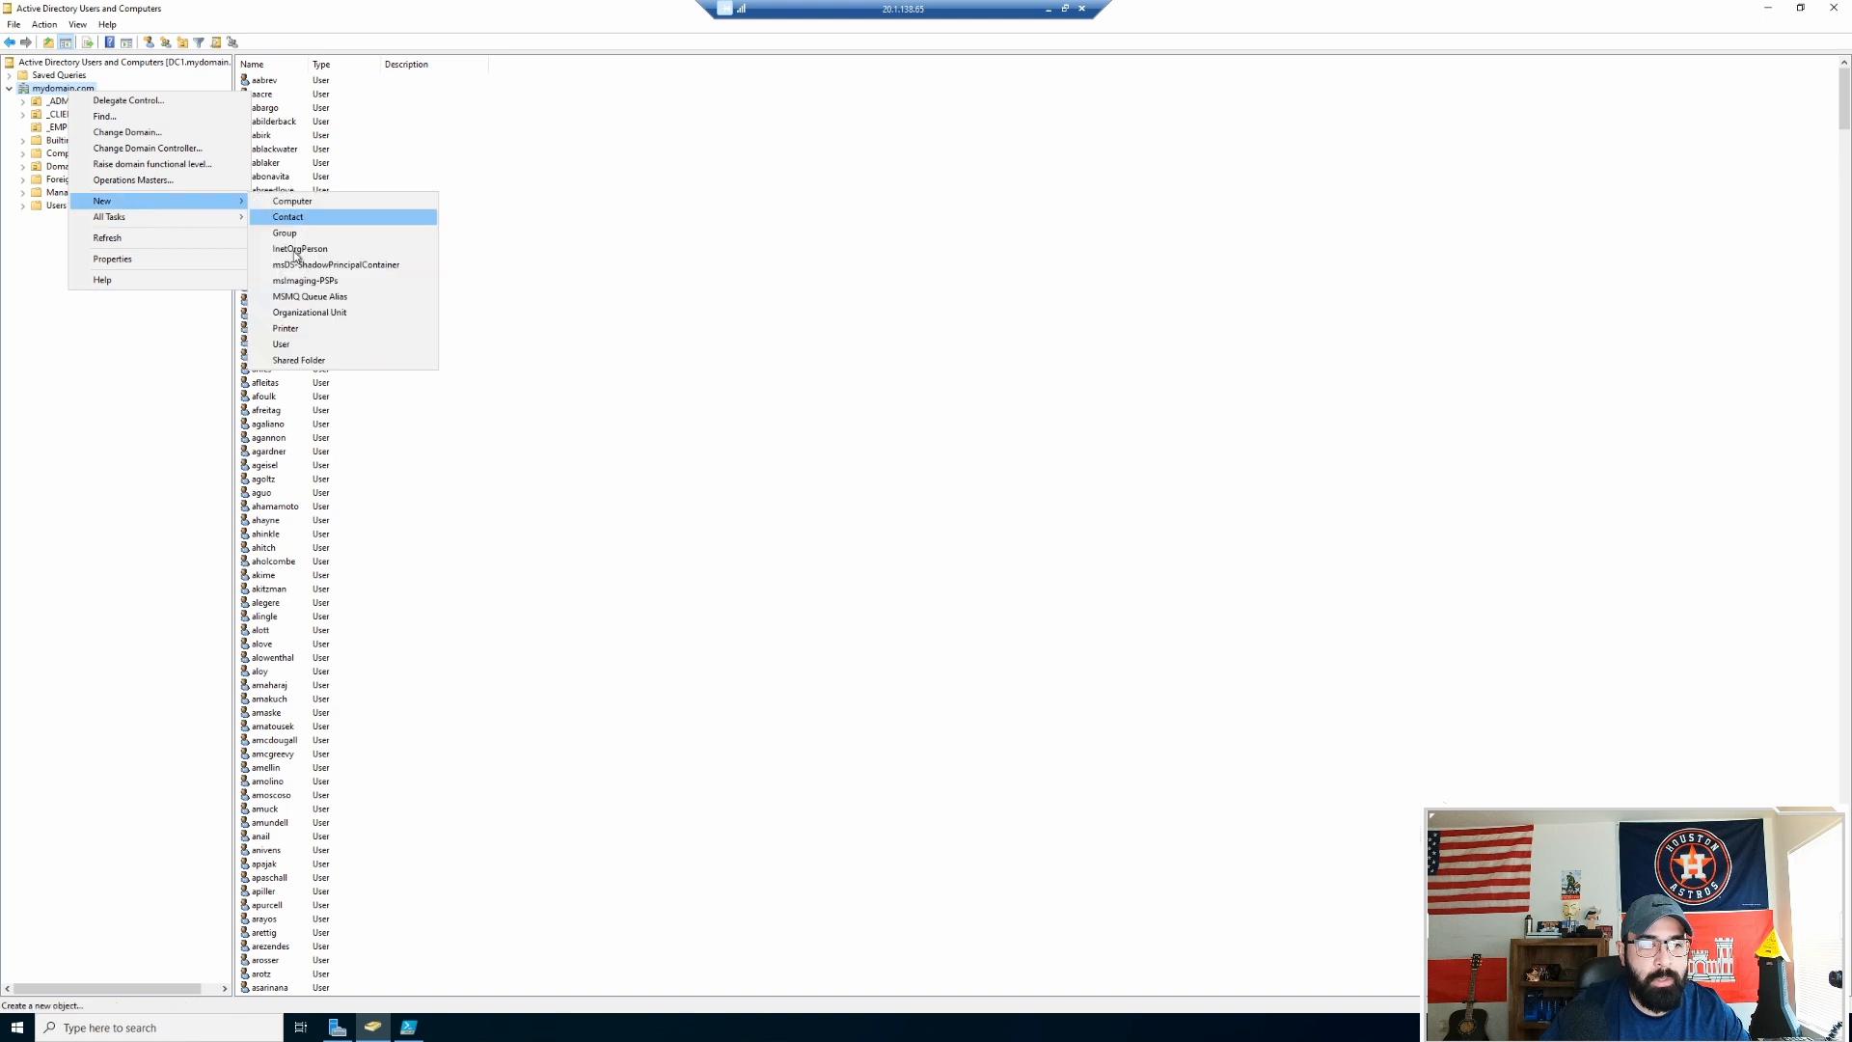
left_click(310, 316)
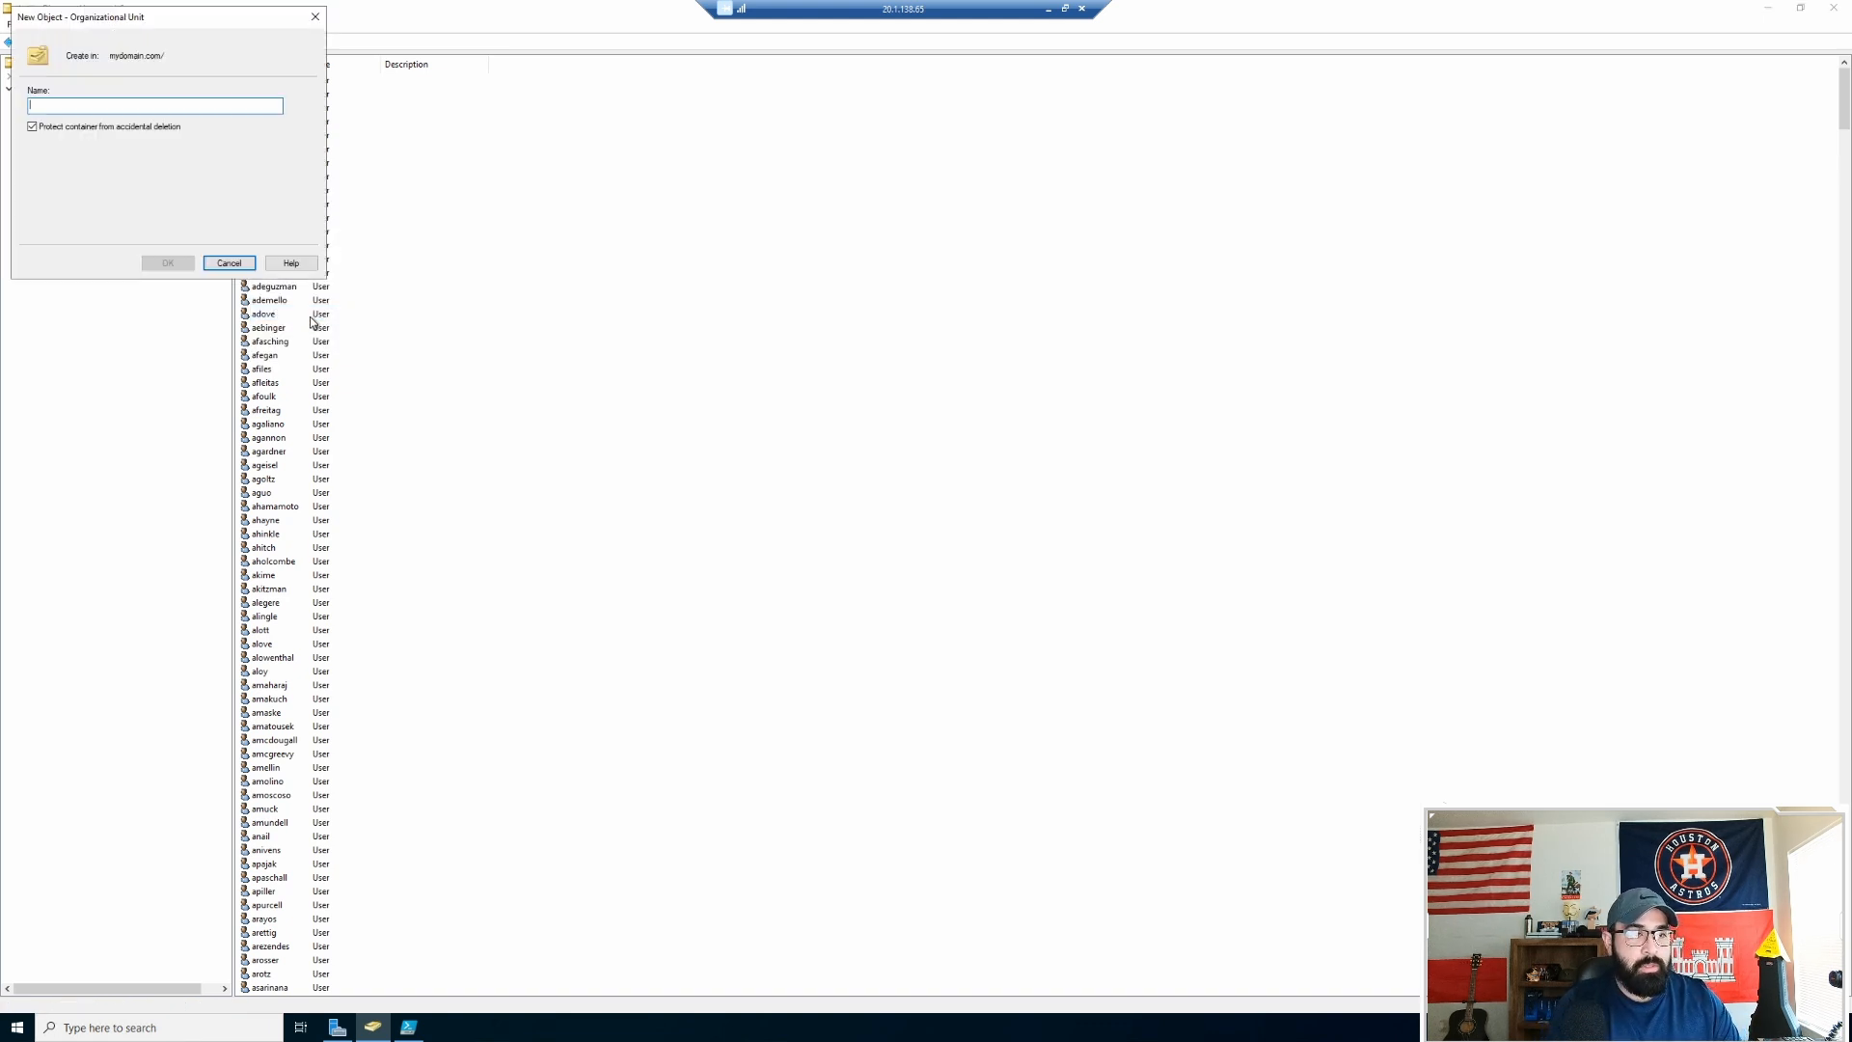
type("_H")
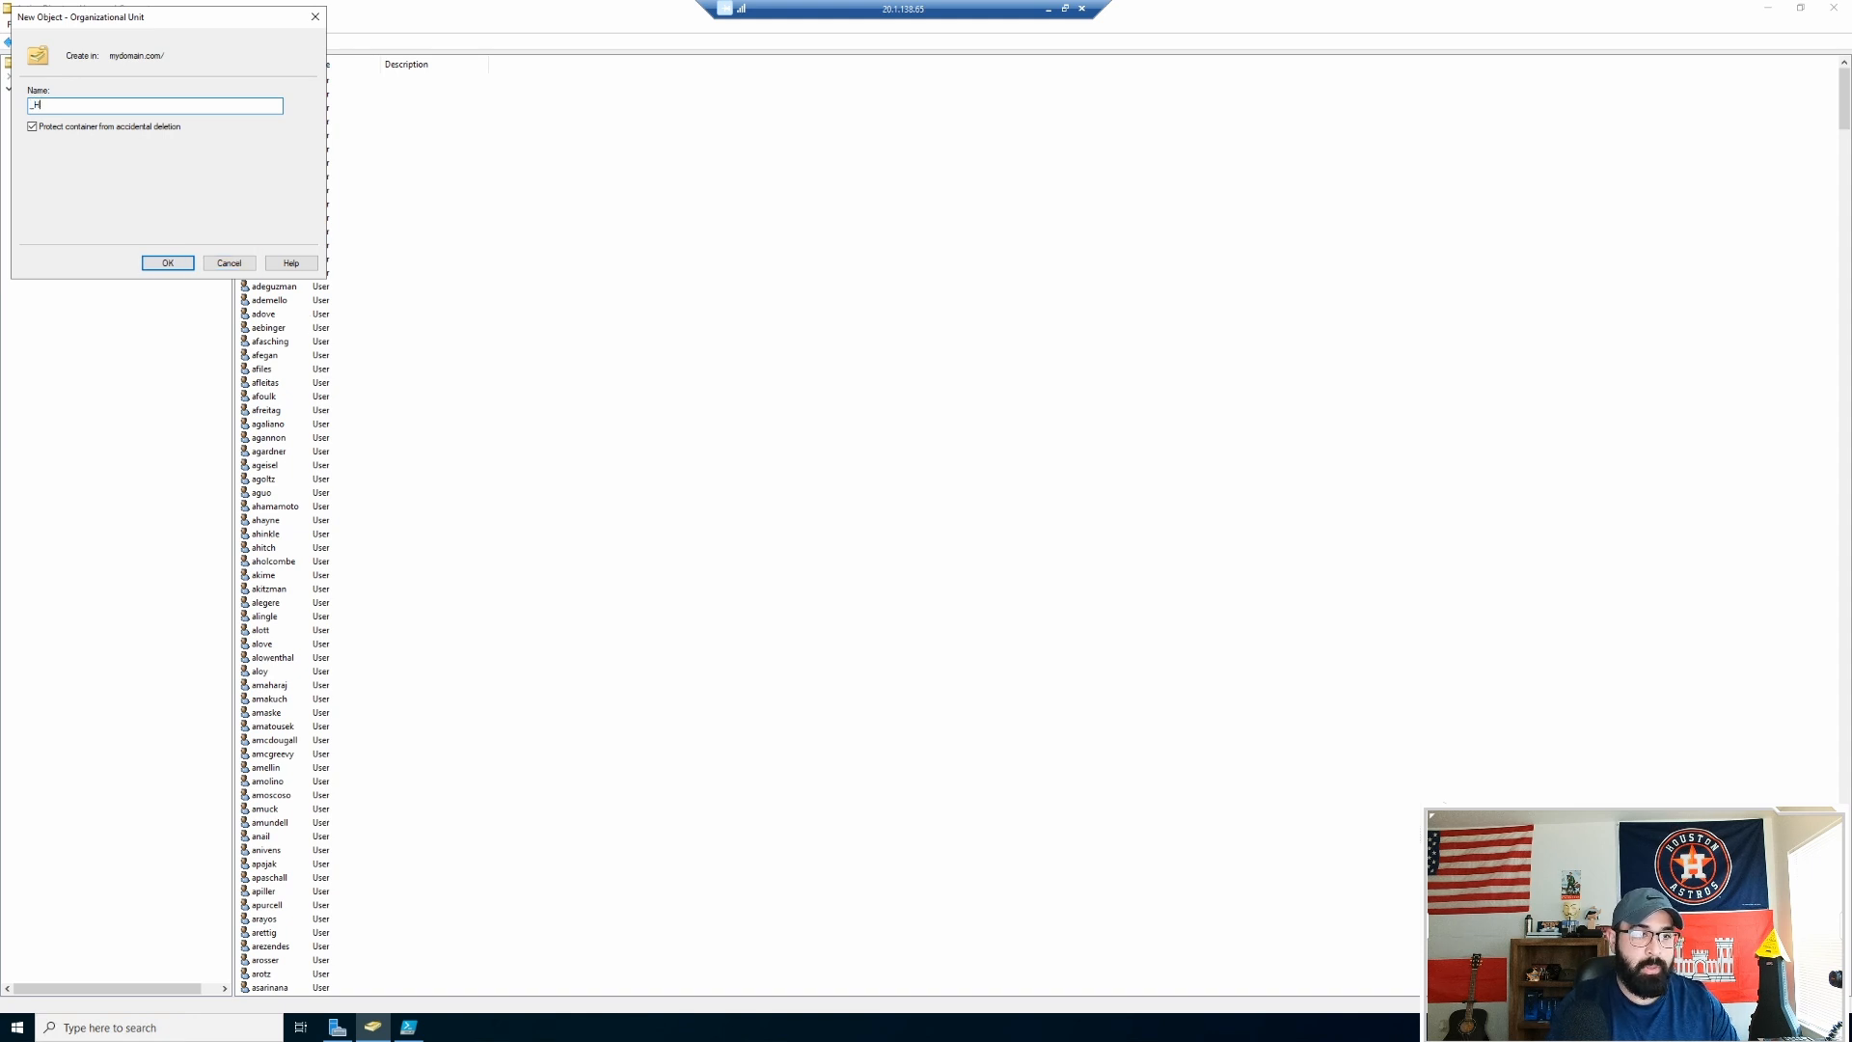
key("Return")
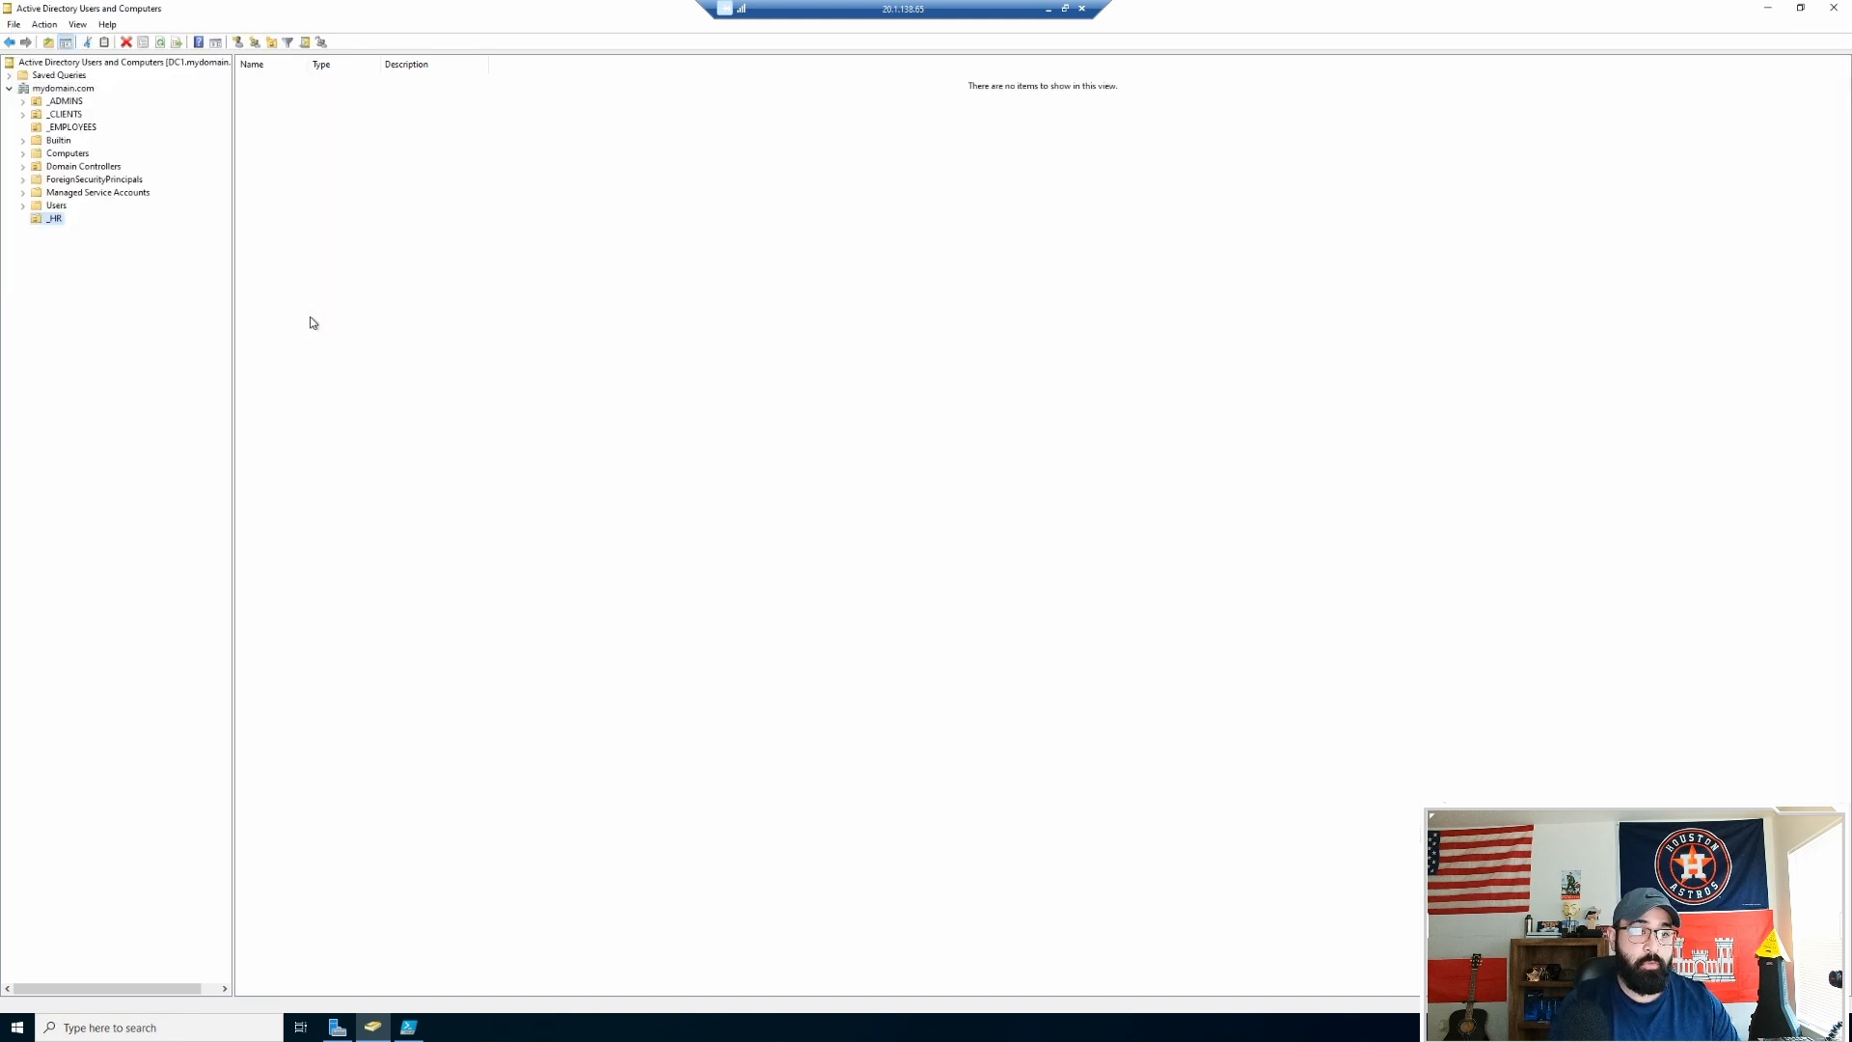
Step: Create the _SALES and _ENGINEERING organizational units under mydomain.com
right_click(59, 89)
mouse_move(180, 199)
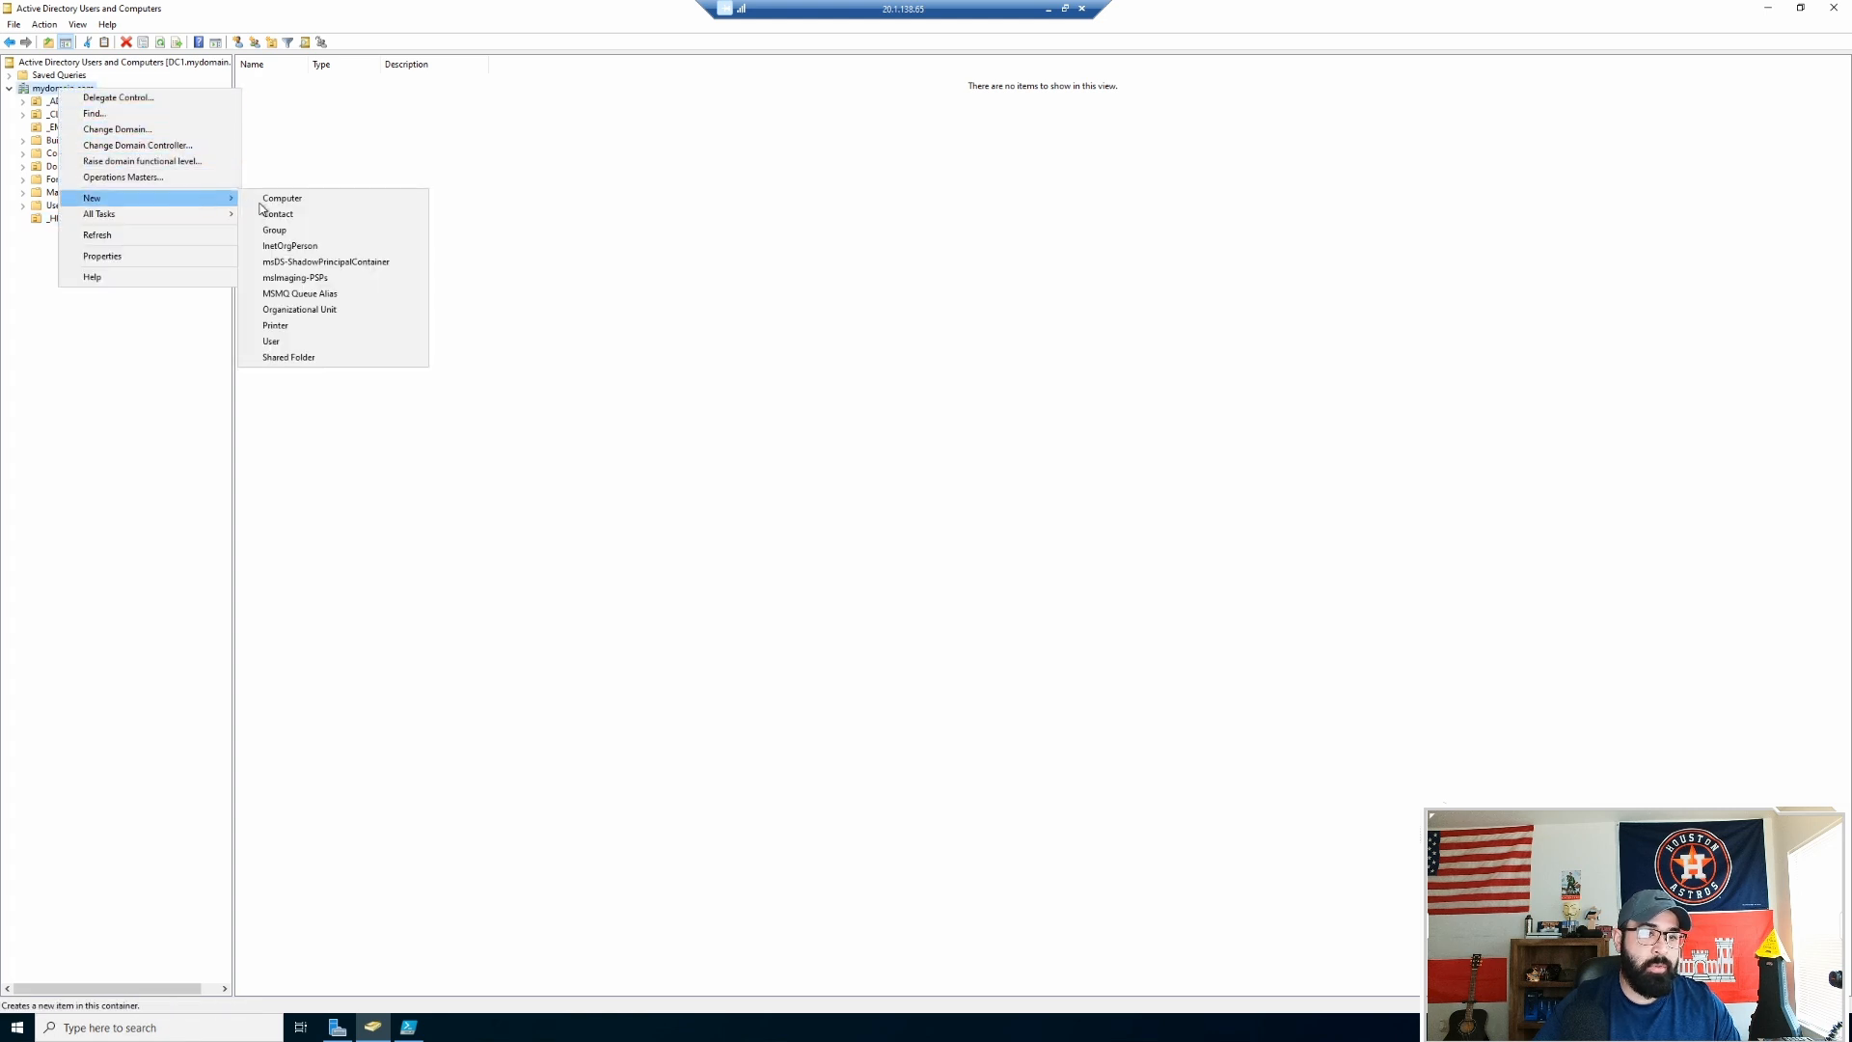
left_click(299, 310)
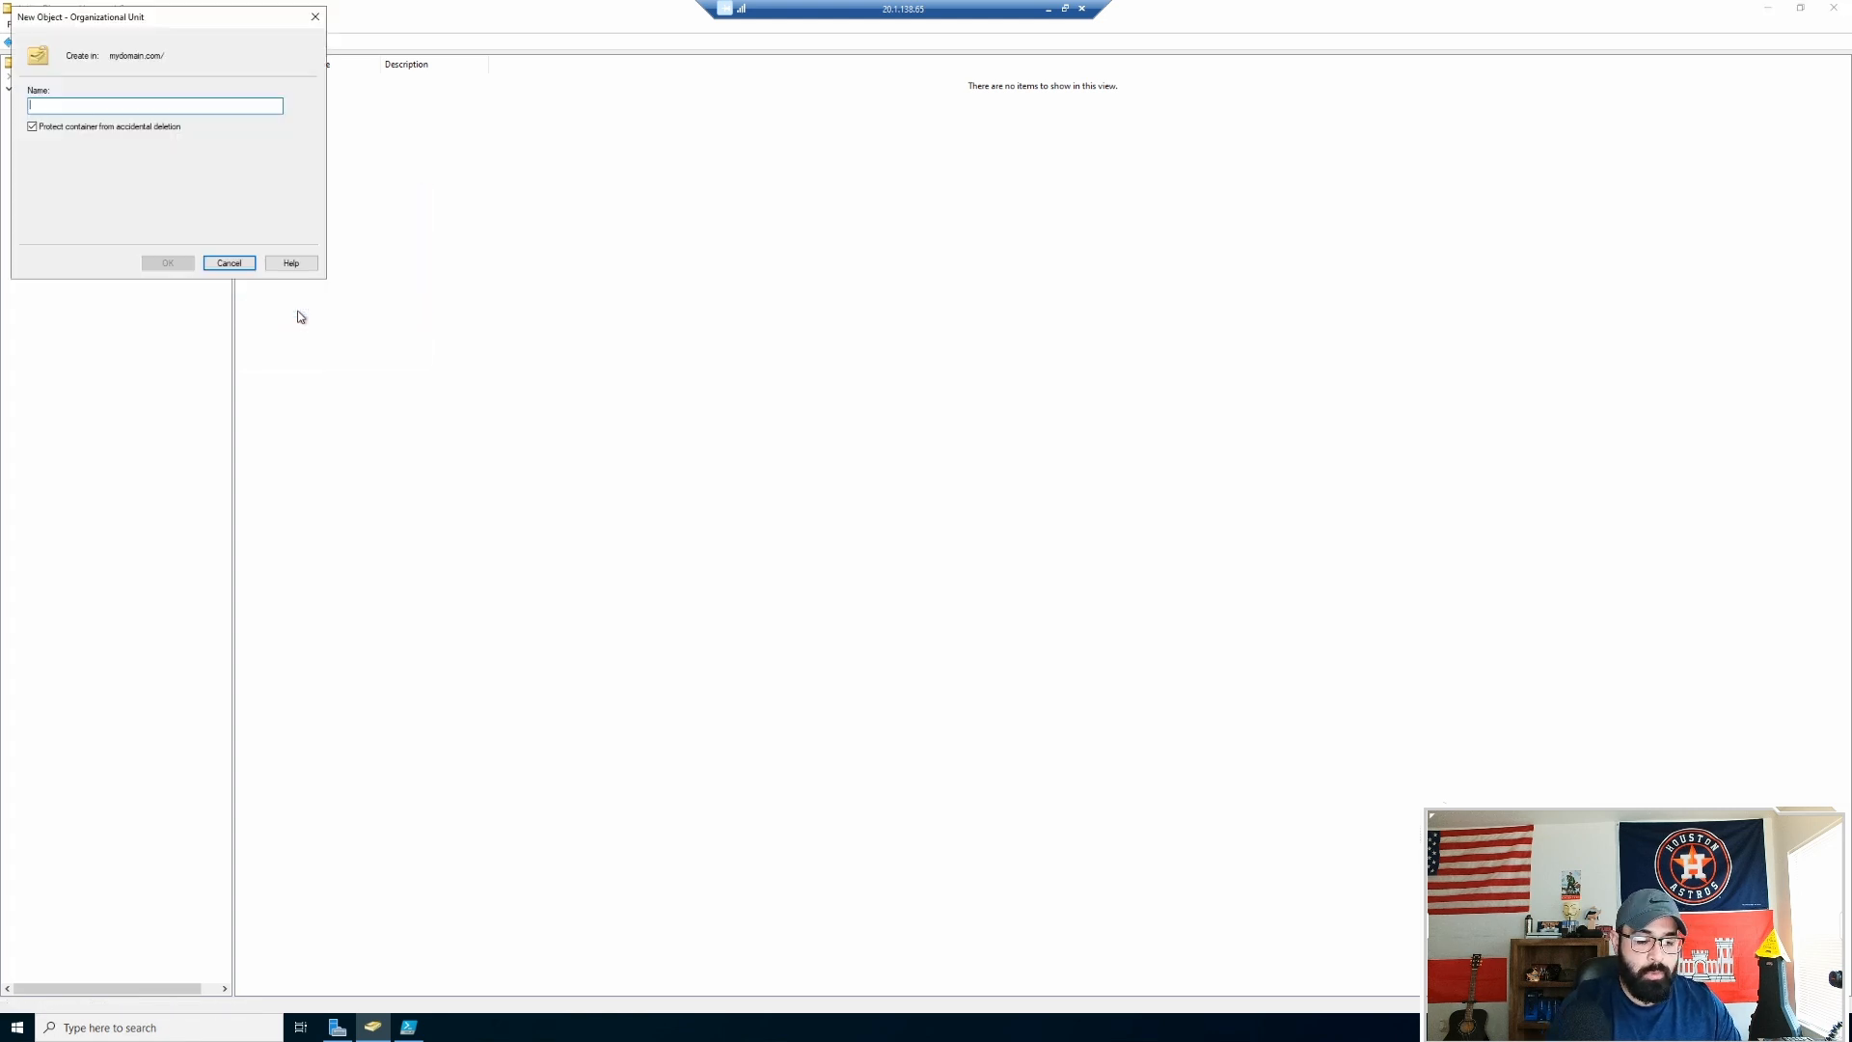
type("_SALES")
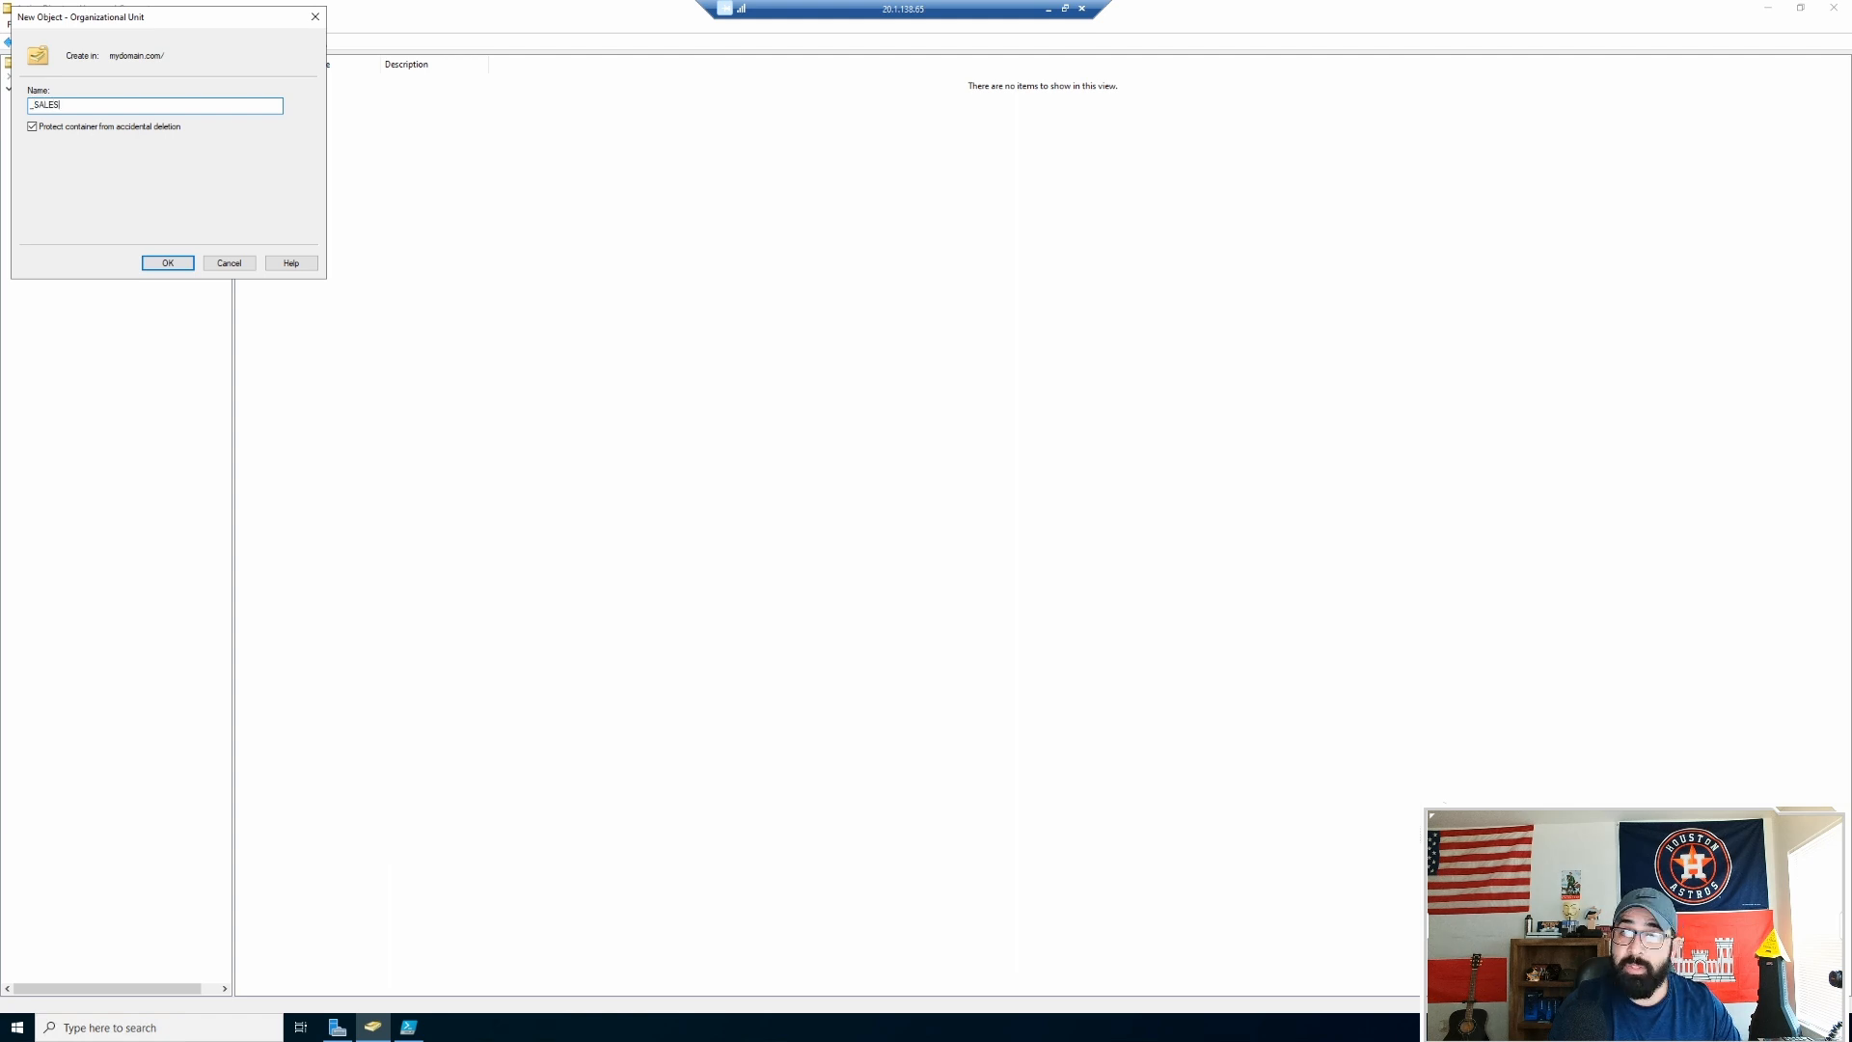
key("Return")
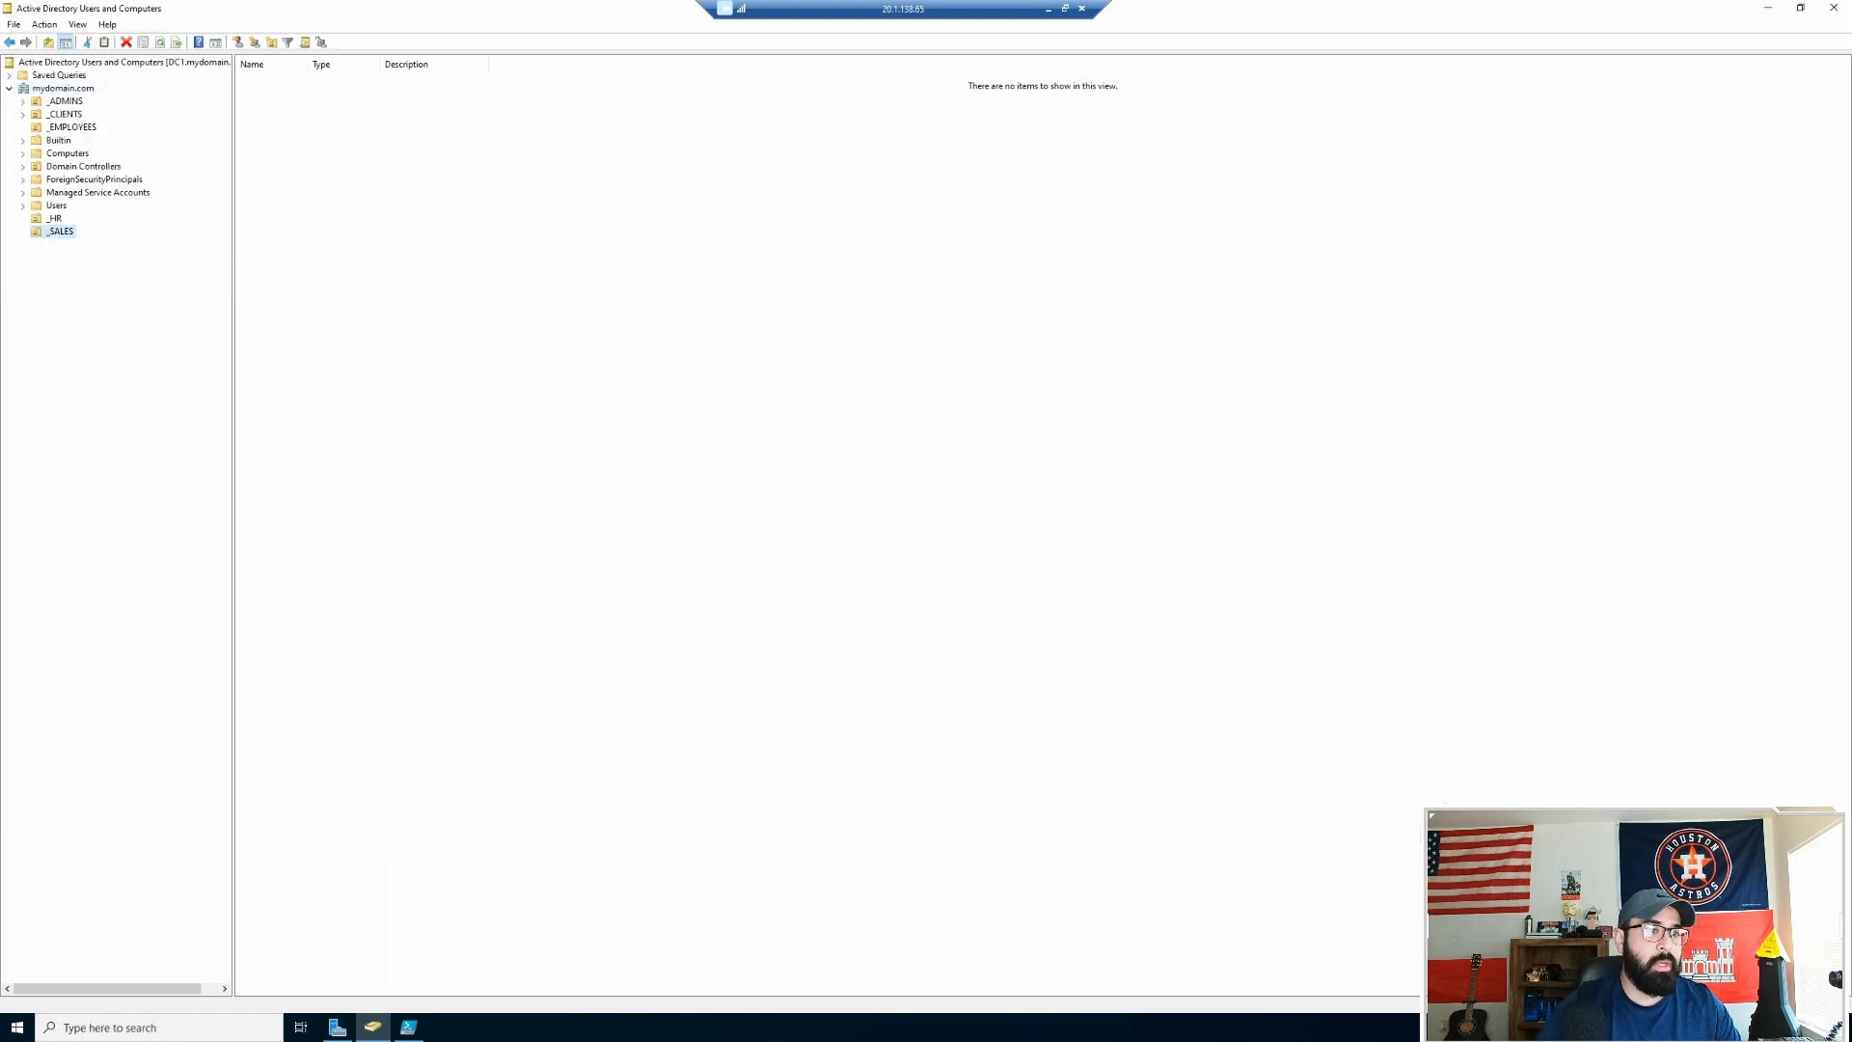
right_click(49, 89)
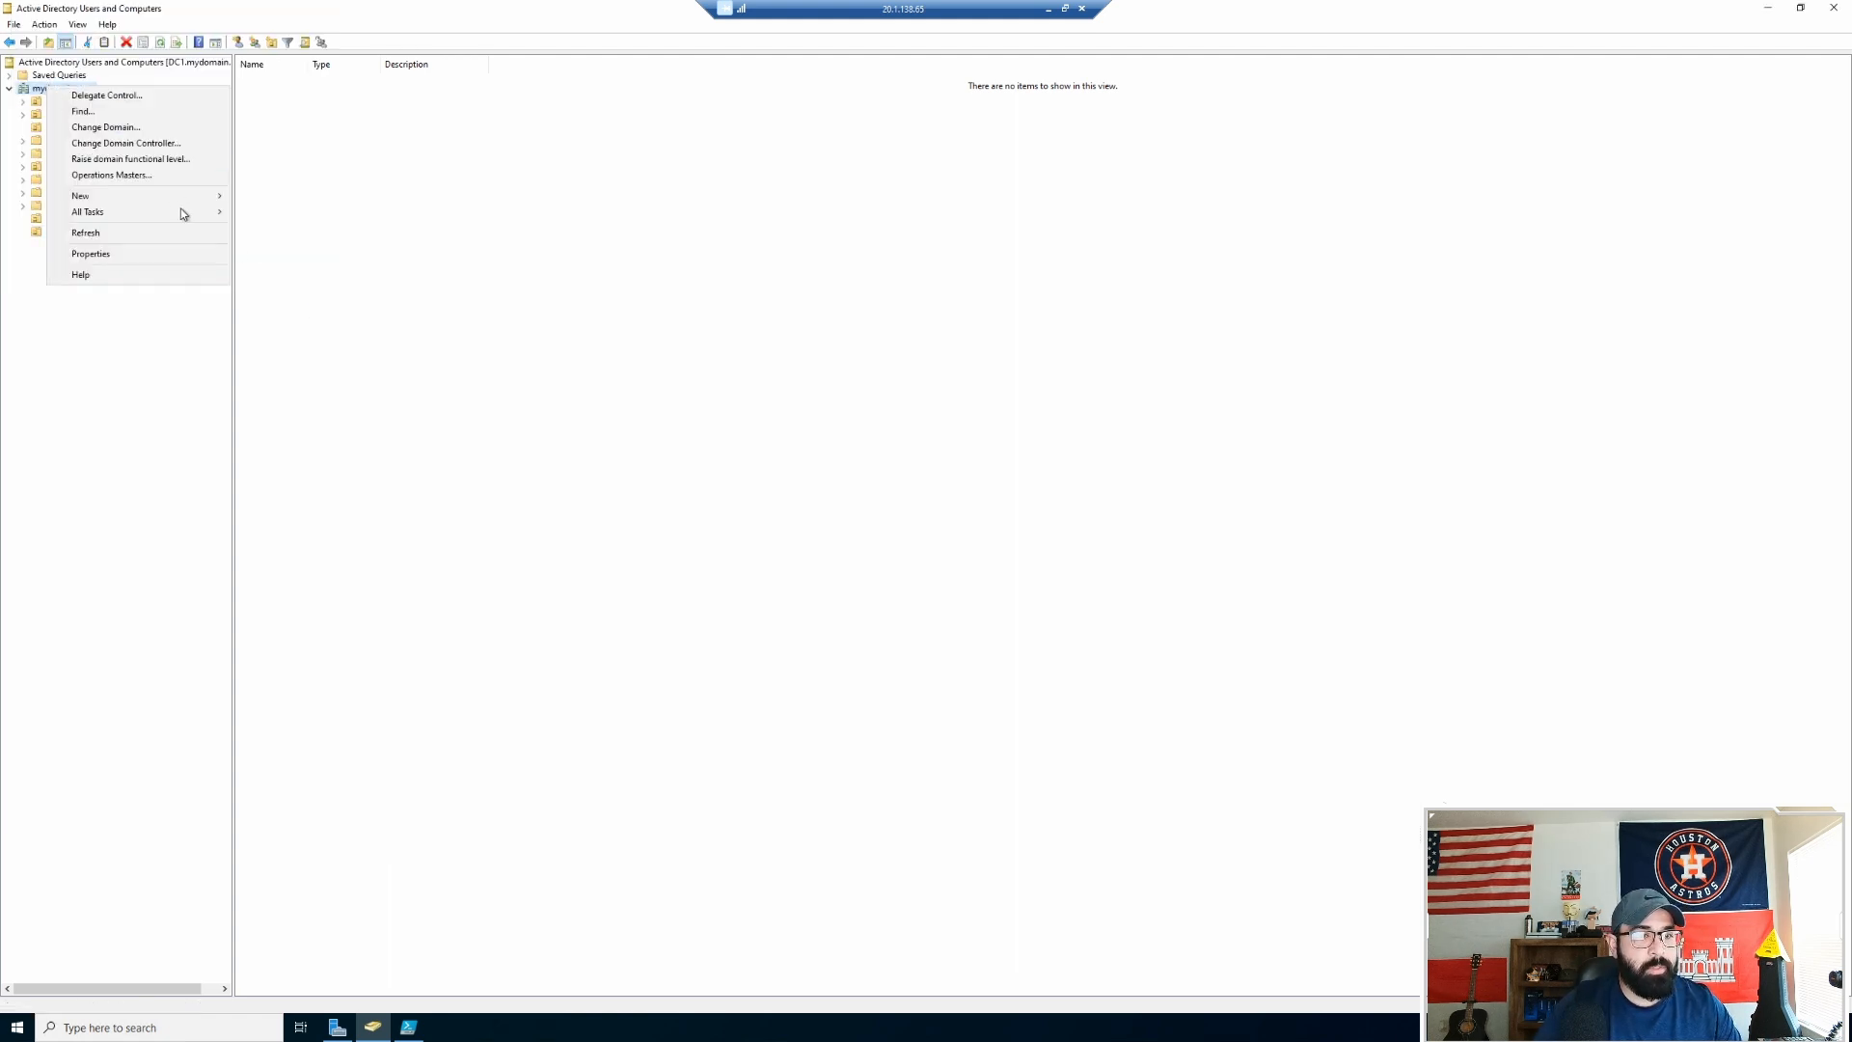
mouse_move(192, 197)
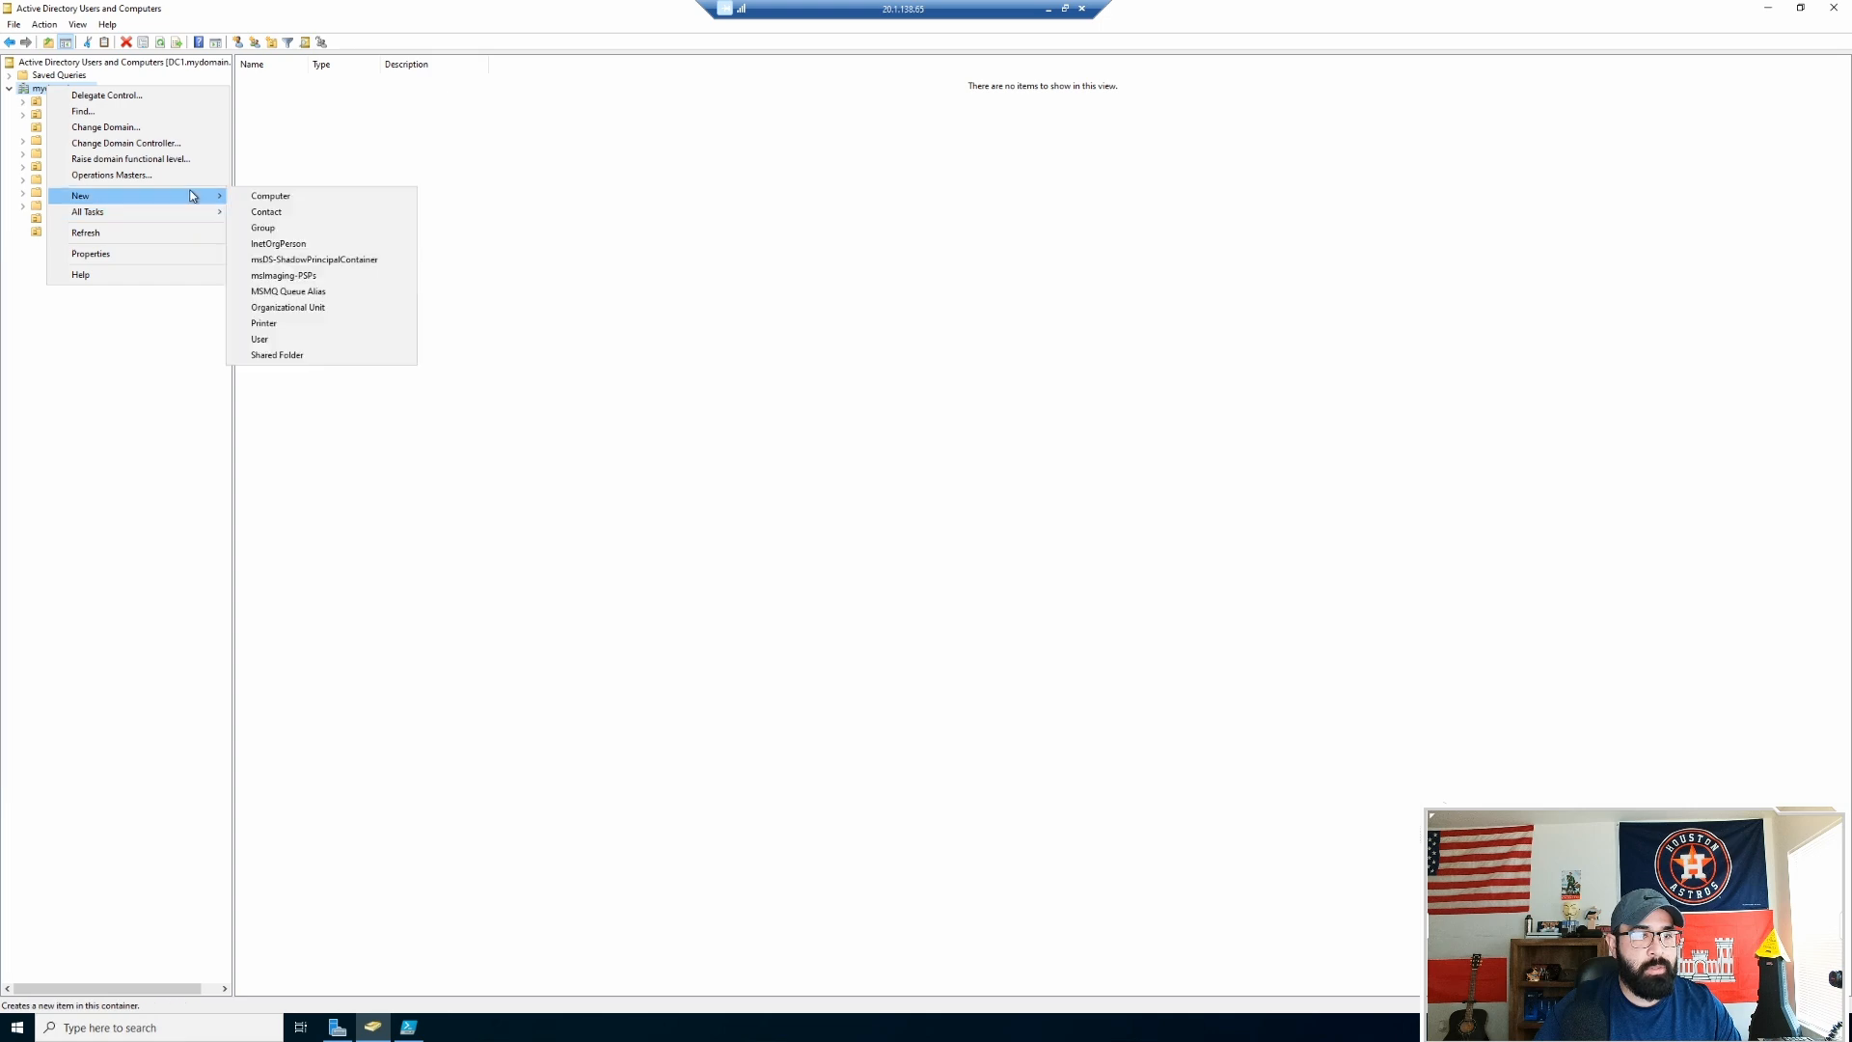
left_click(274, 309)
type("_ENGINEERING")
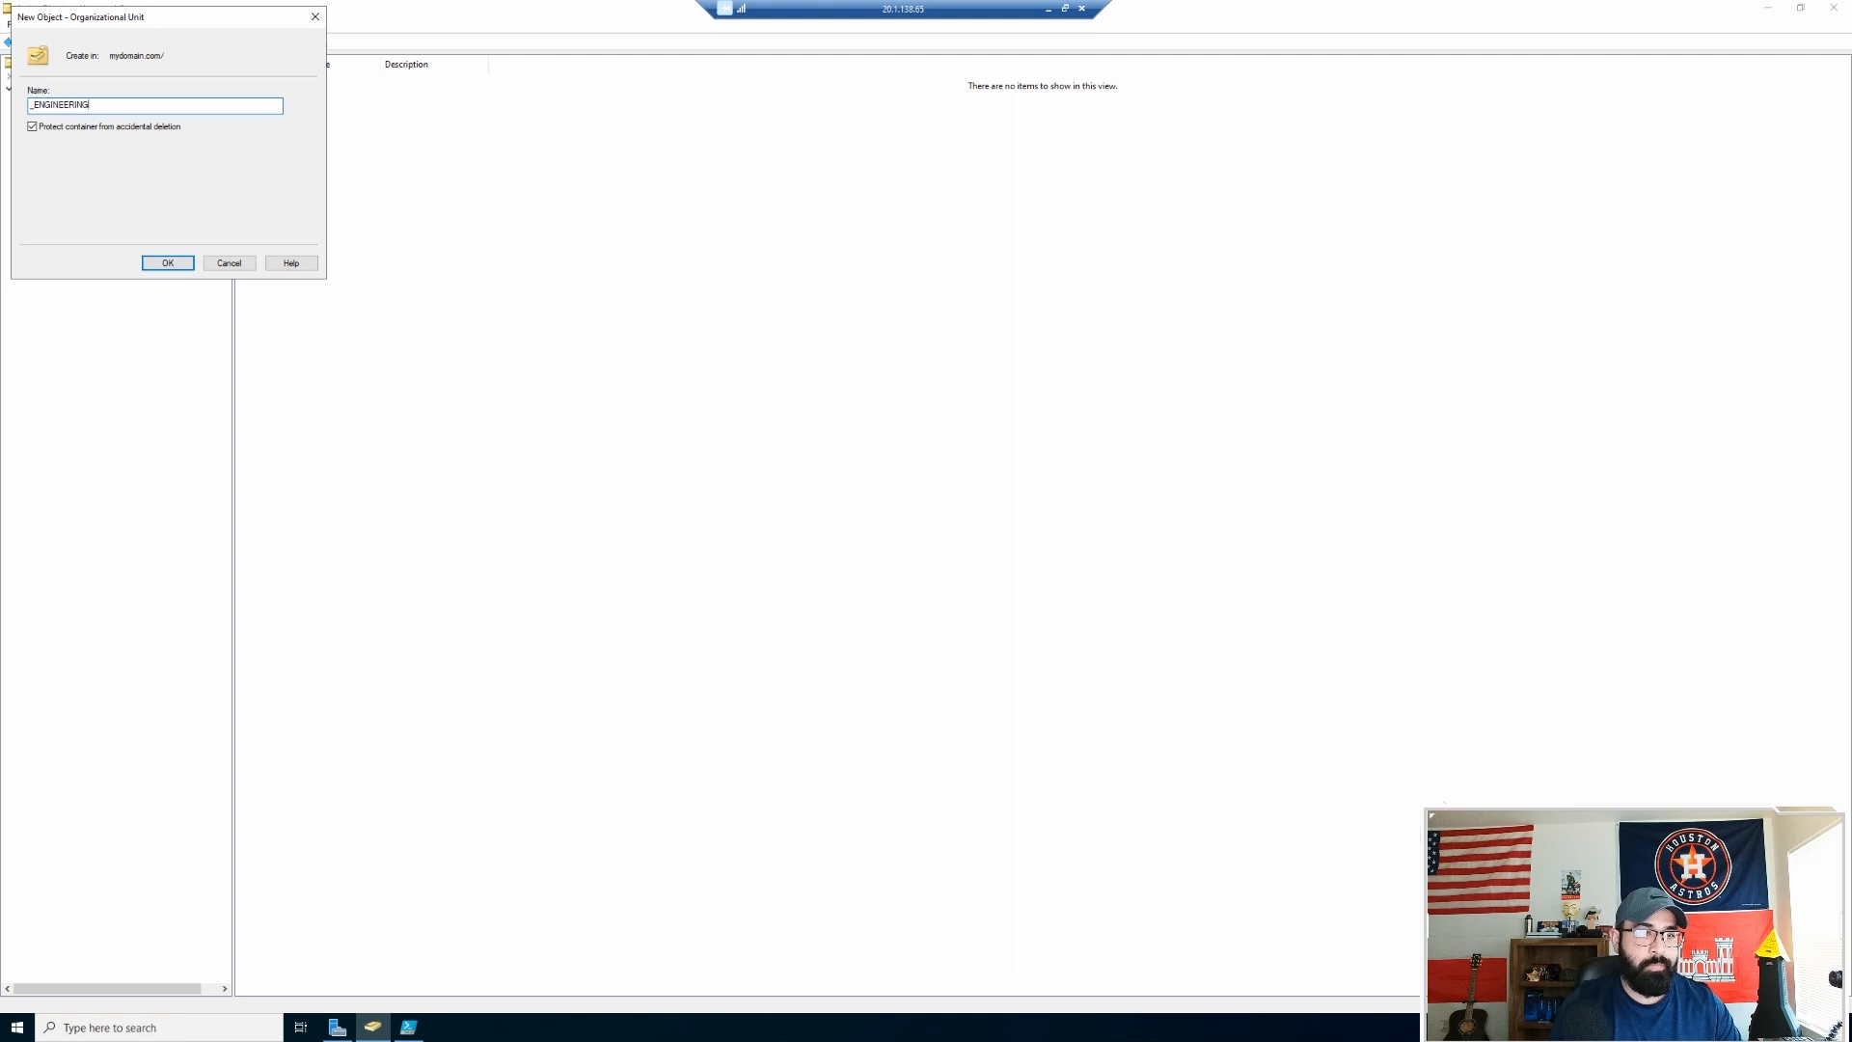
key("Return")
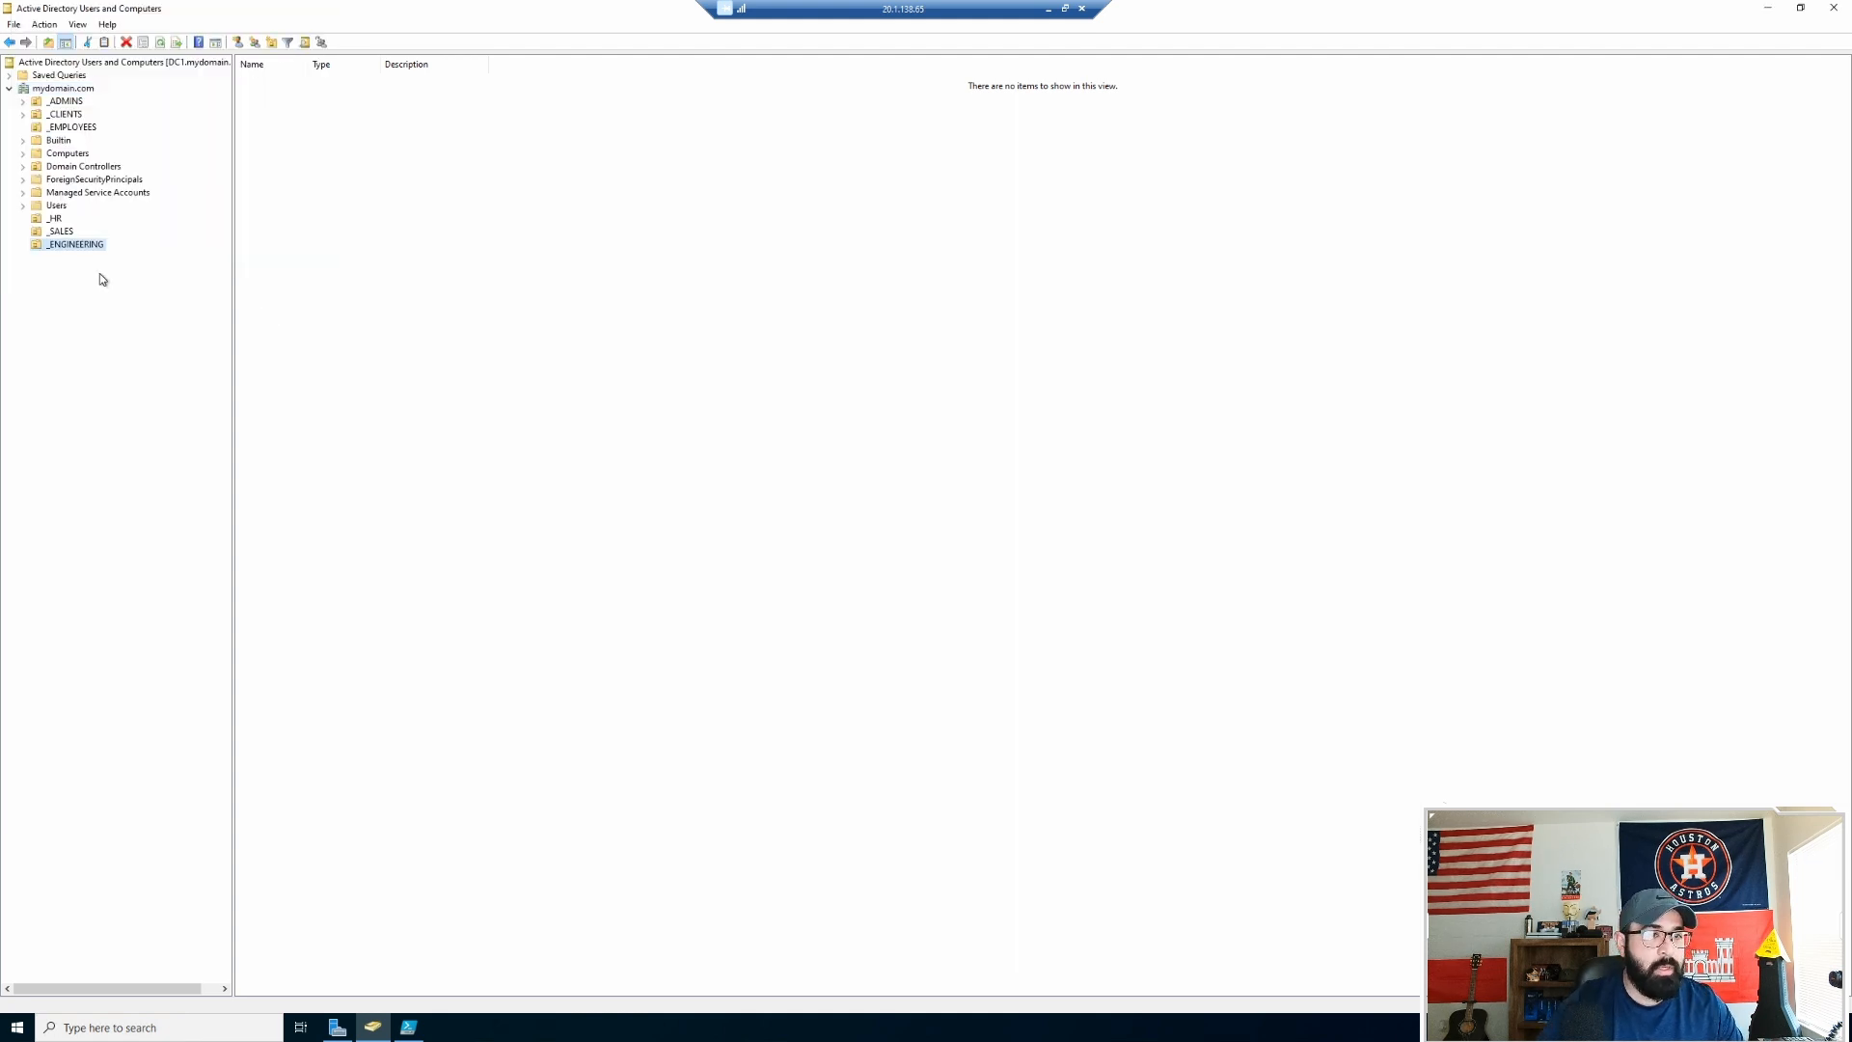
Step: Refresh mydomain.com and select _EMPLOYEES to list its user accounts
right_click(57, 90)
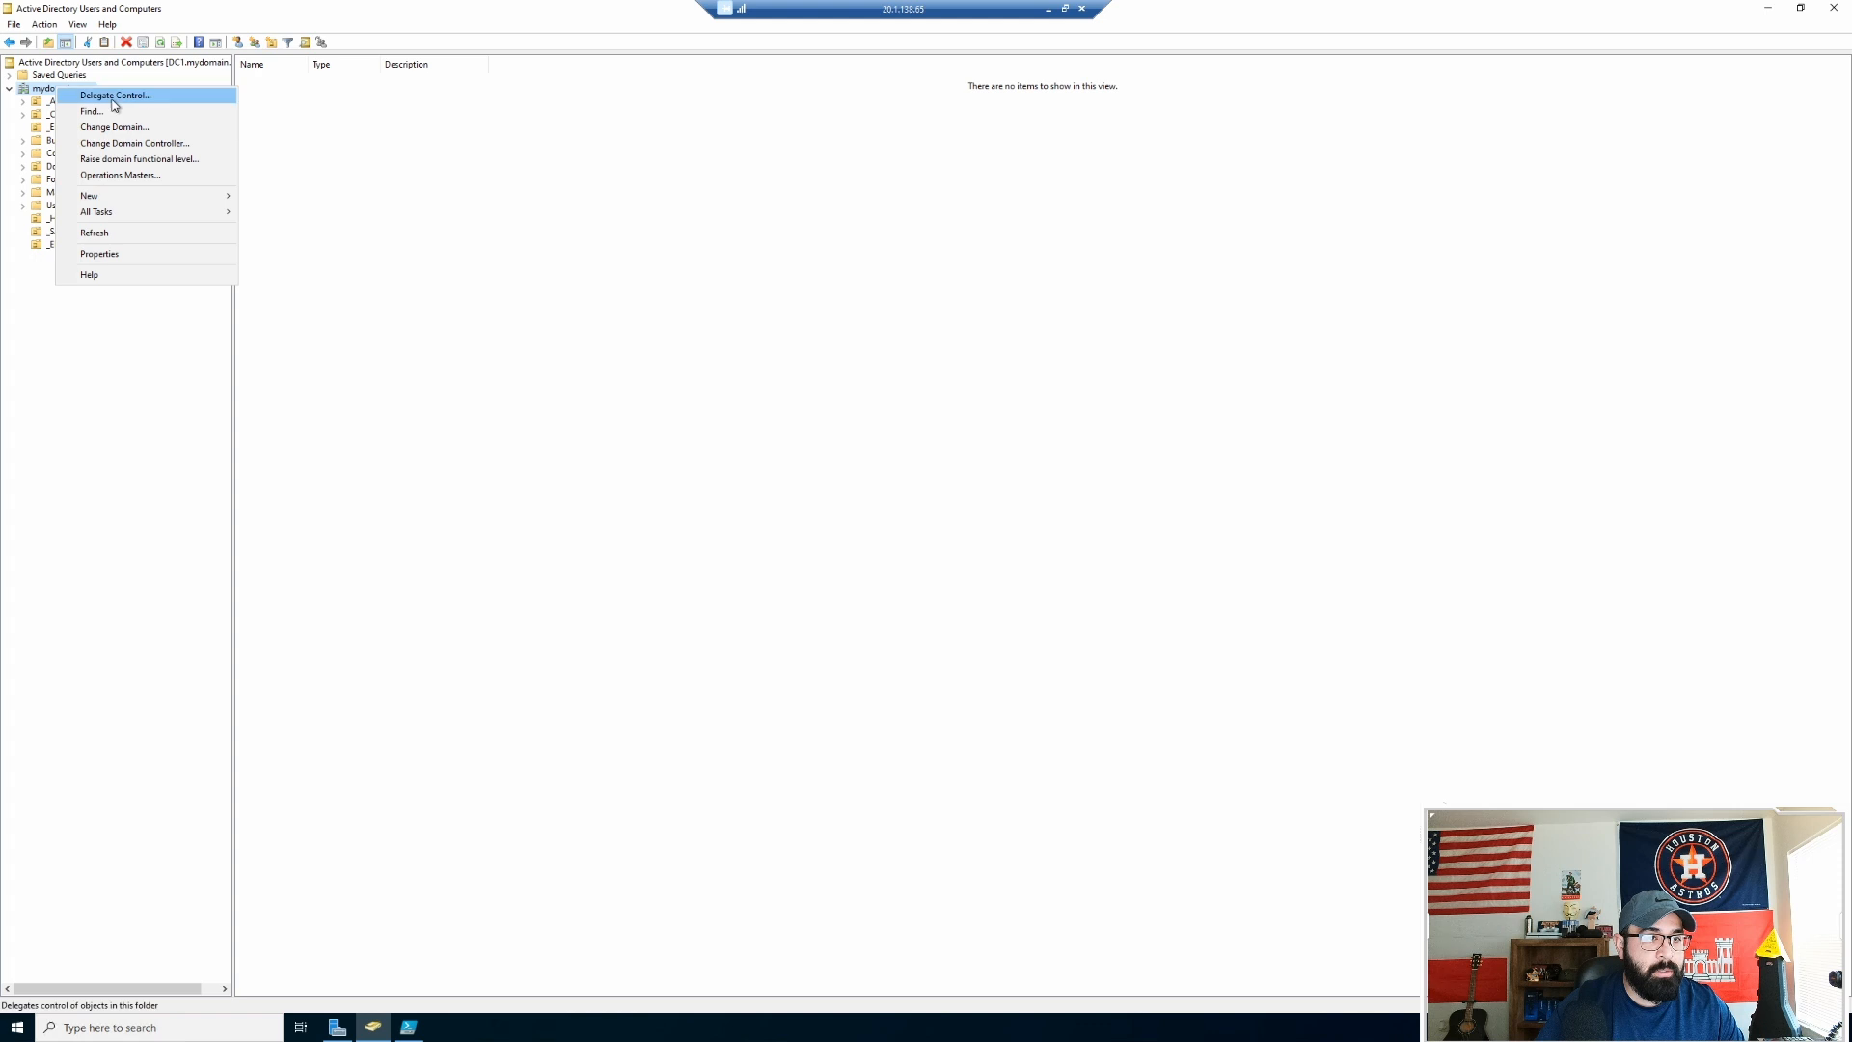
left_click(126, 234)
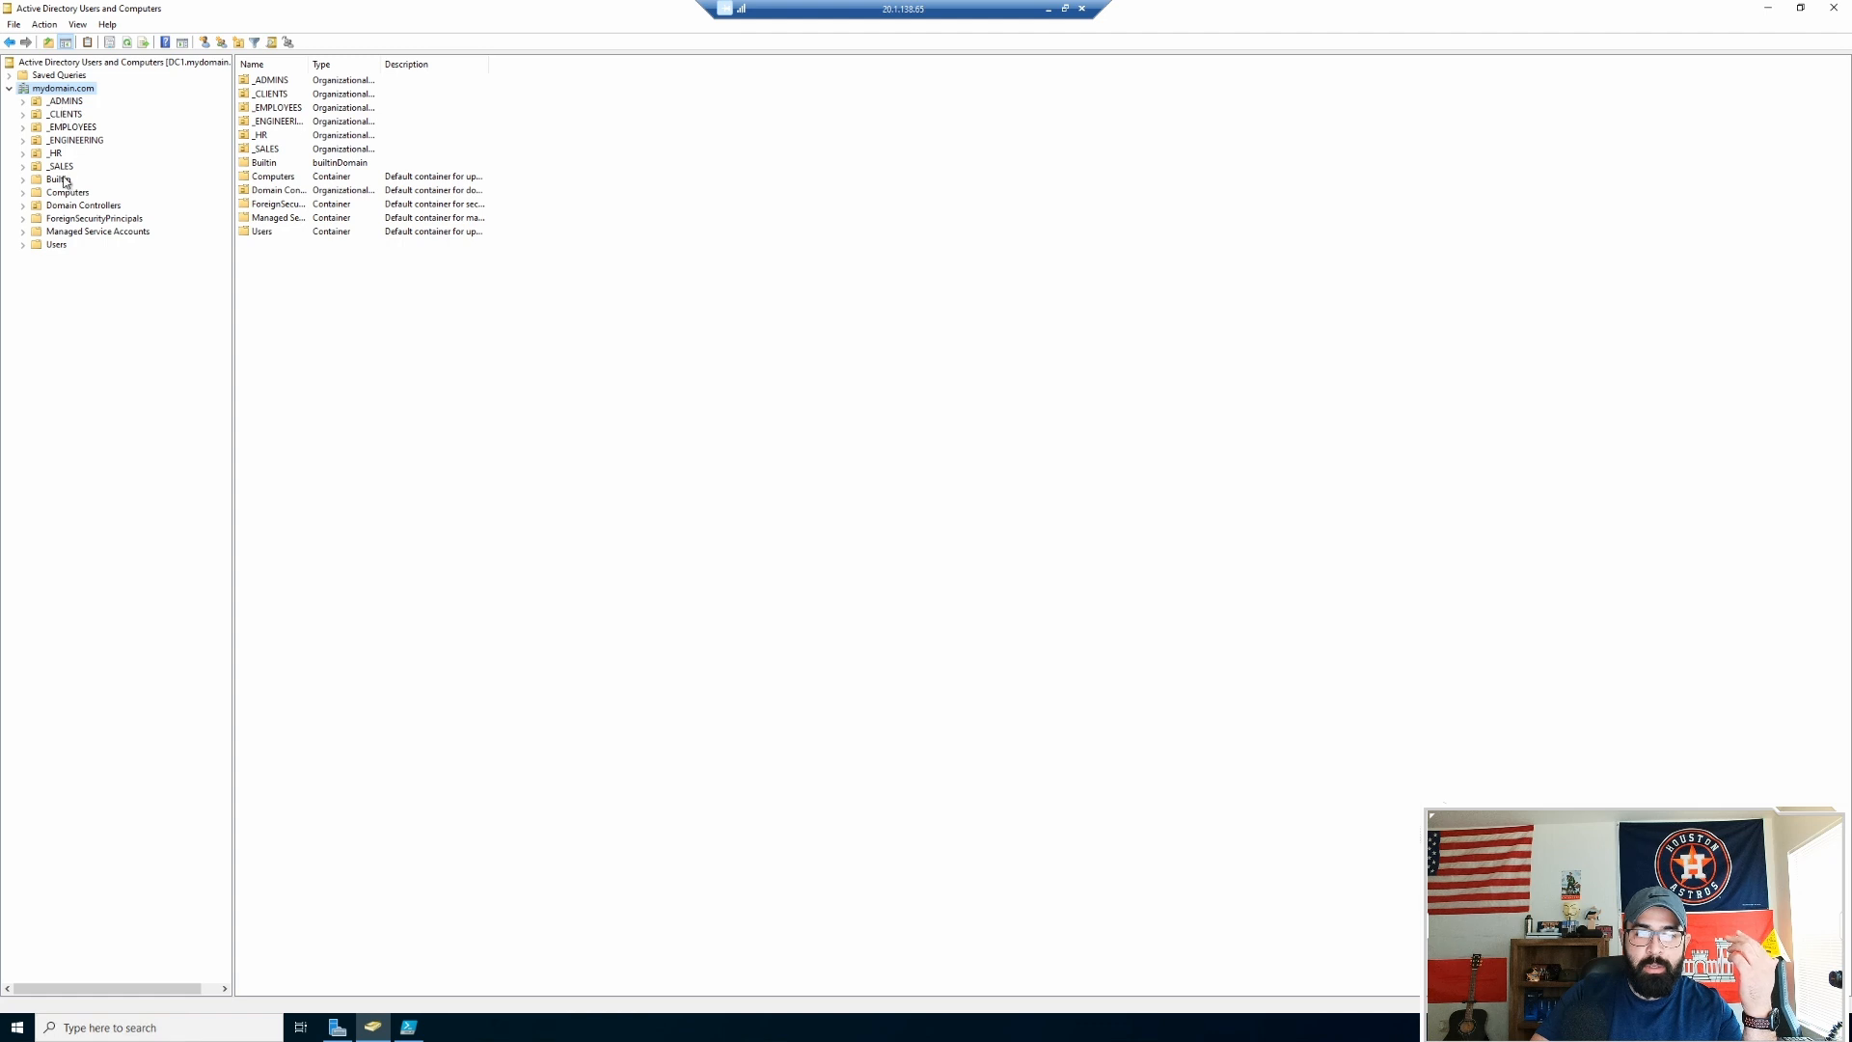
left_click(69, 129)
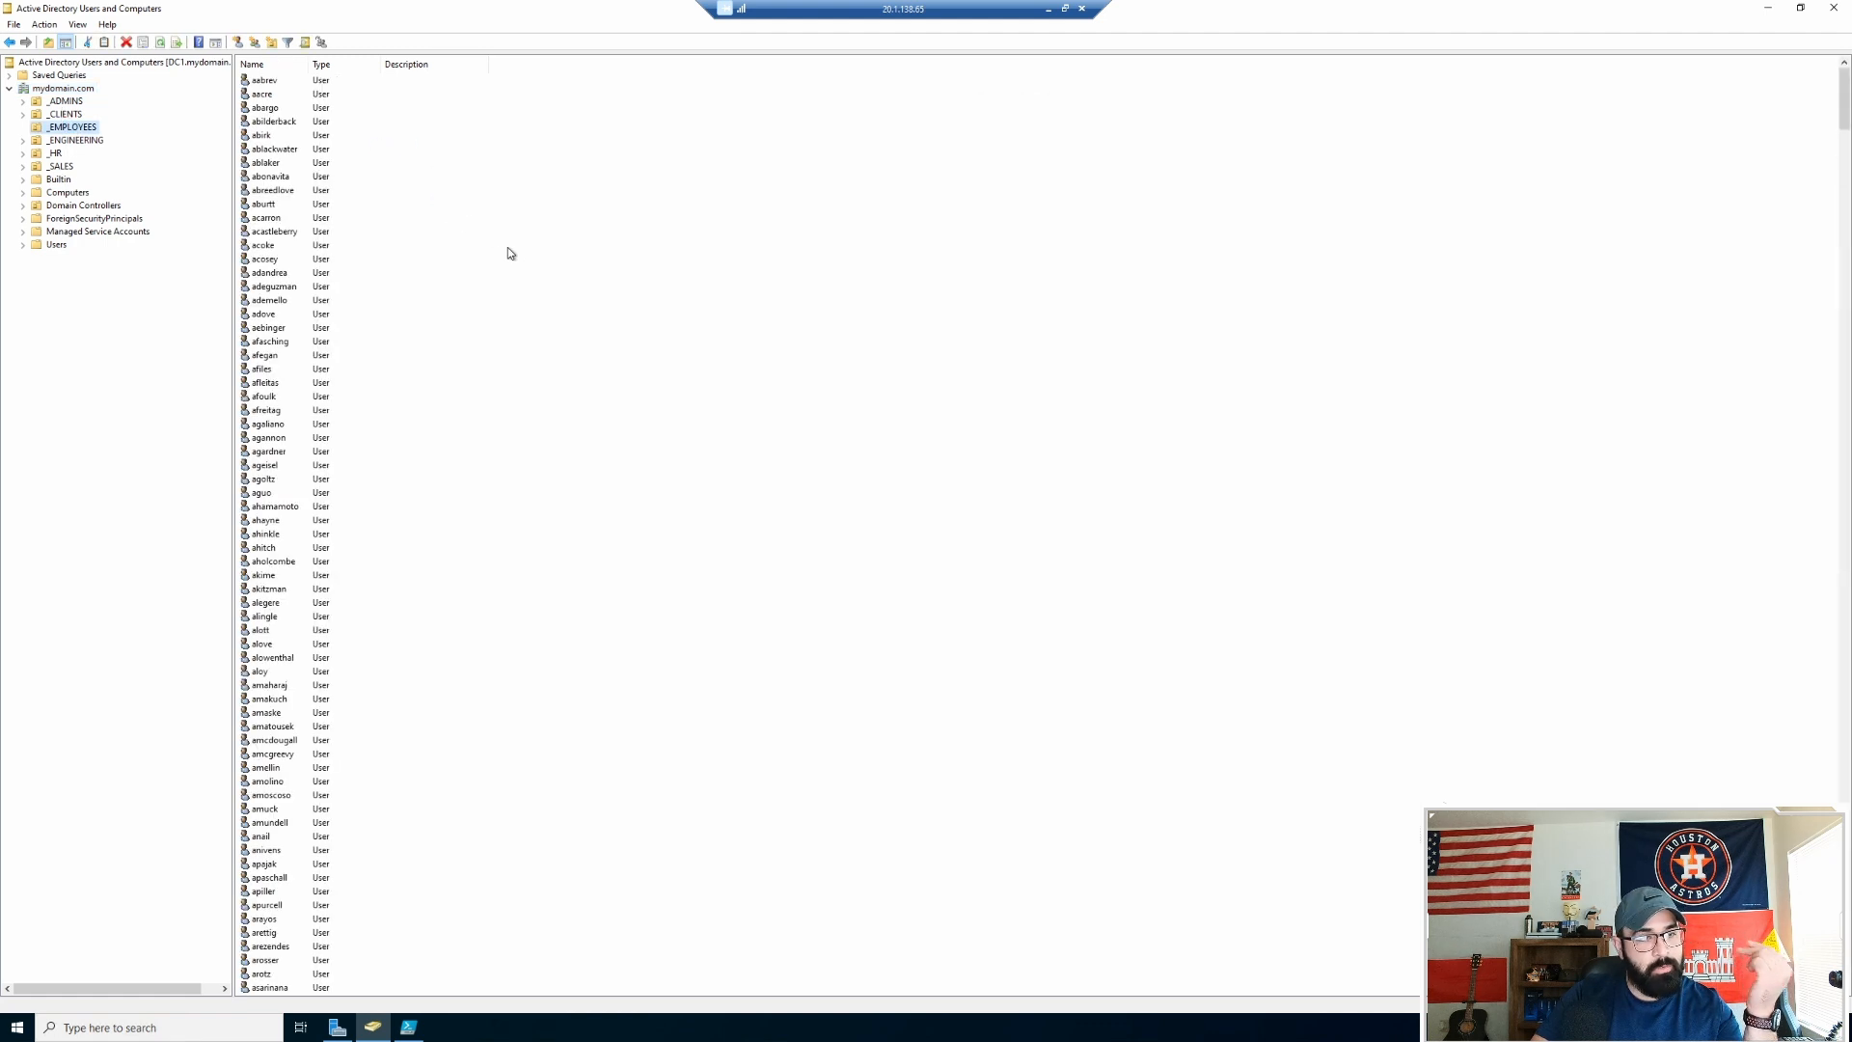
Step: Open the Users container and widen the Name column to show full names
scroll(453, 346, "down", 20)
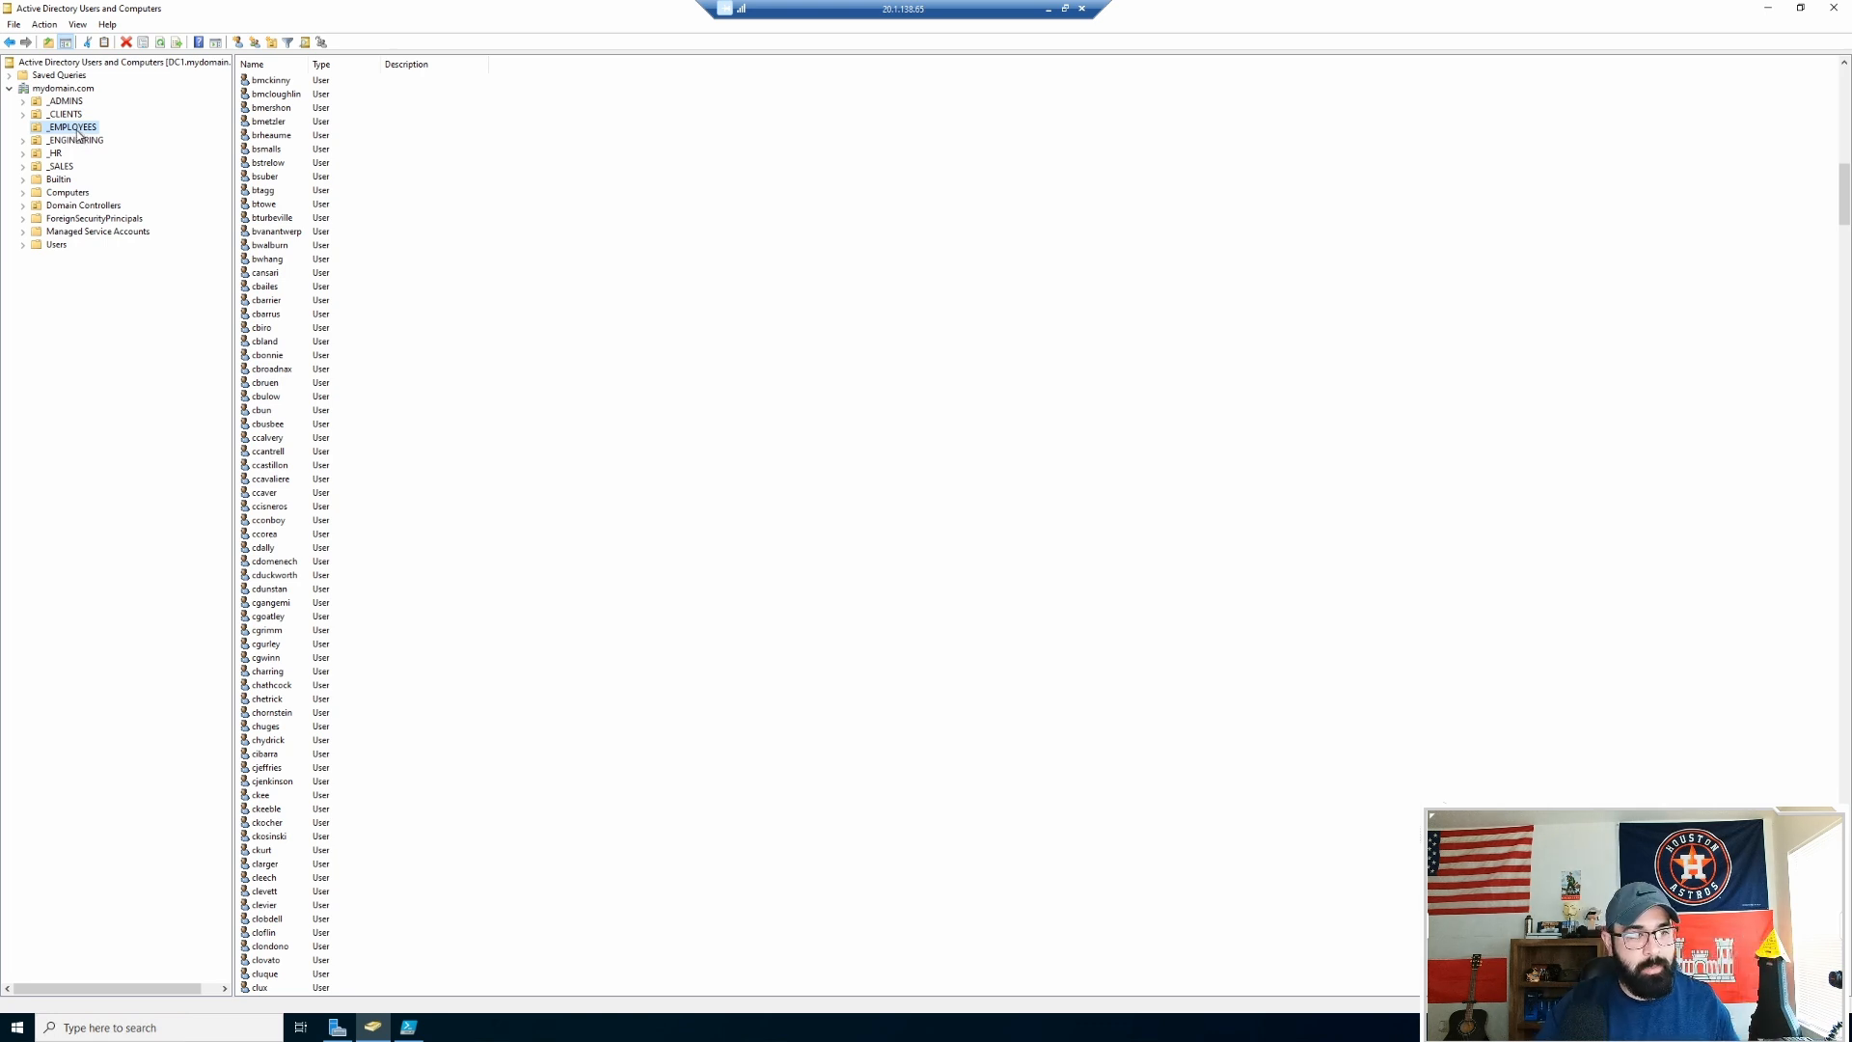
left_click(53, 246)
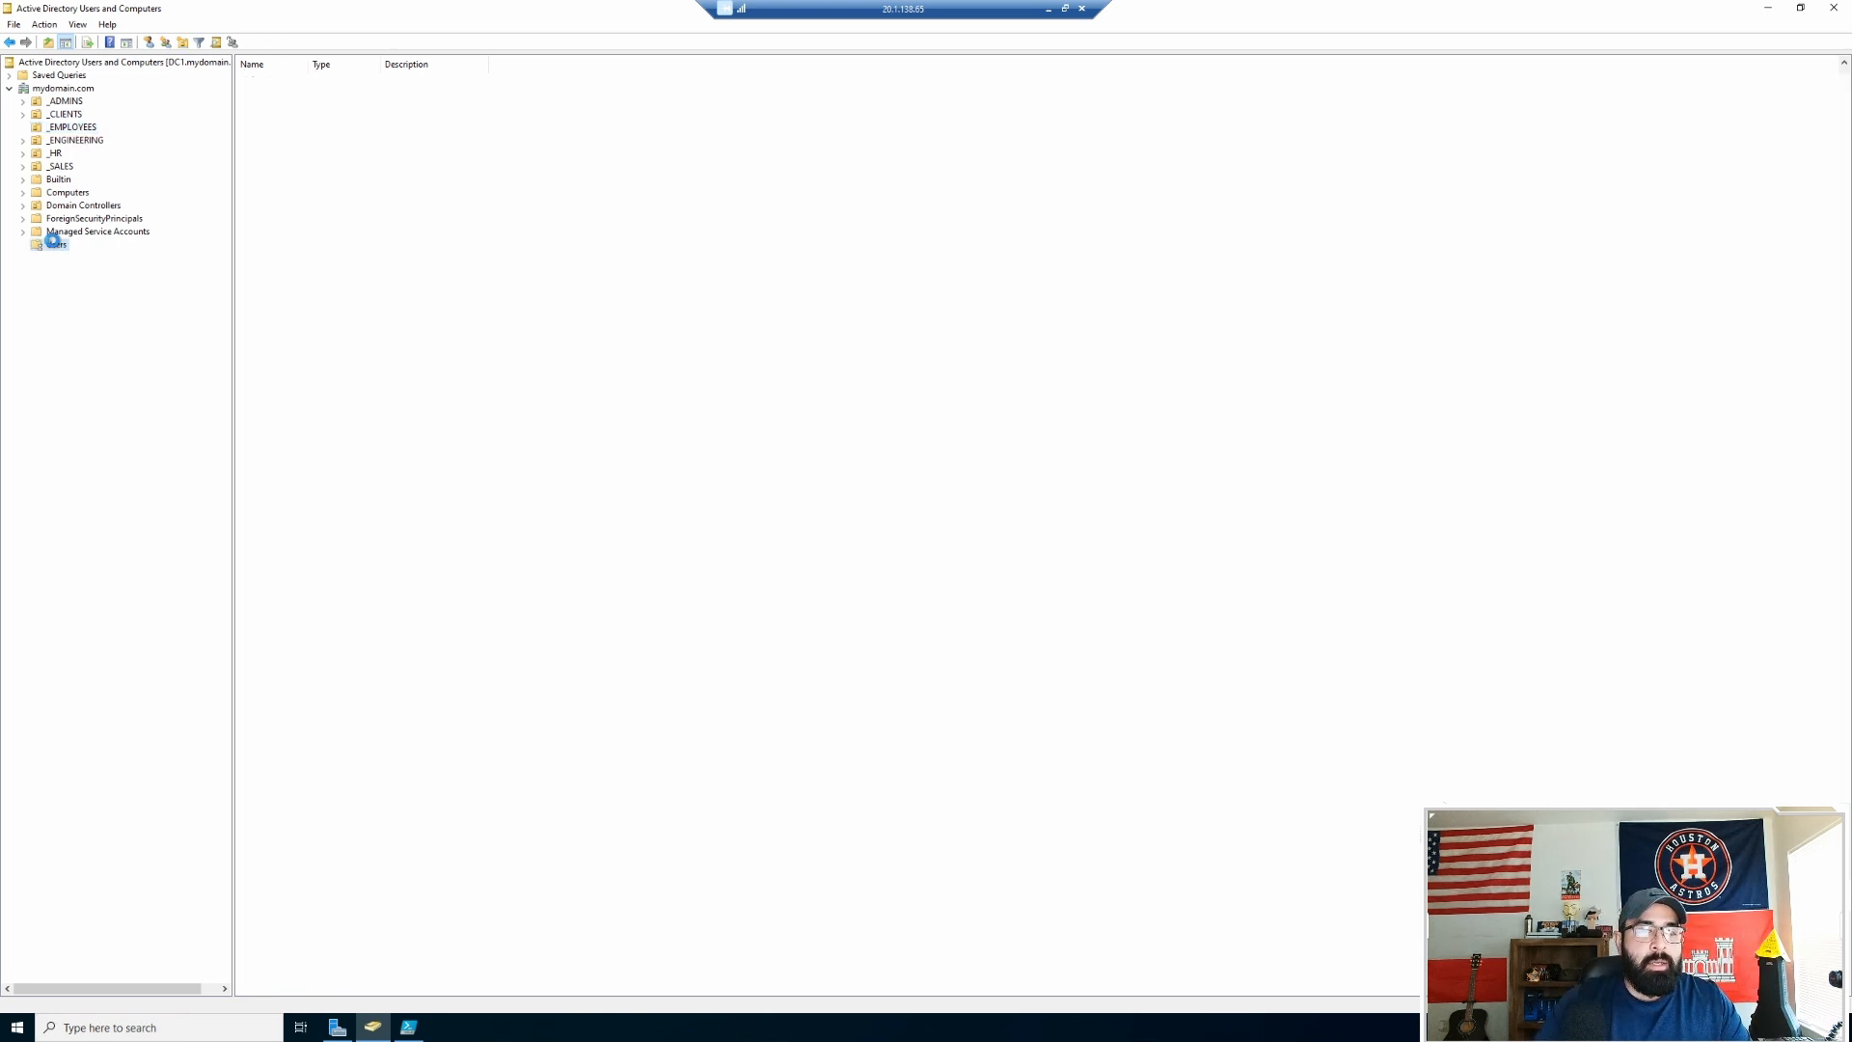
left_click(308, 64)
double_click(308, 63)
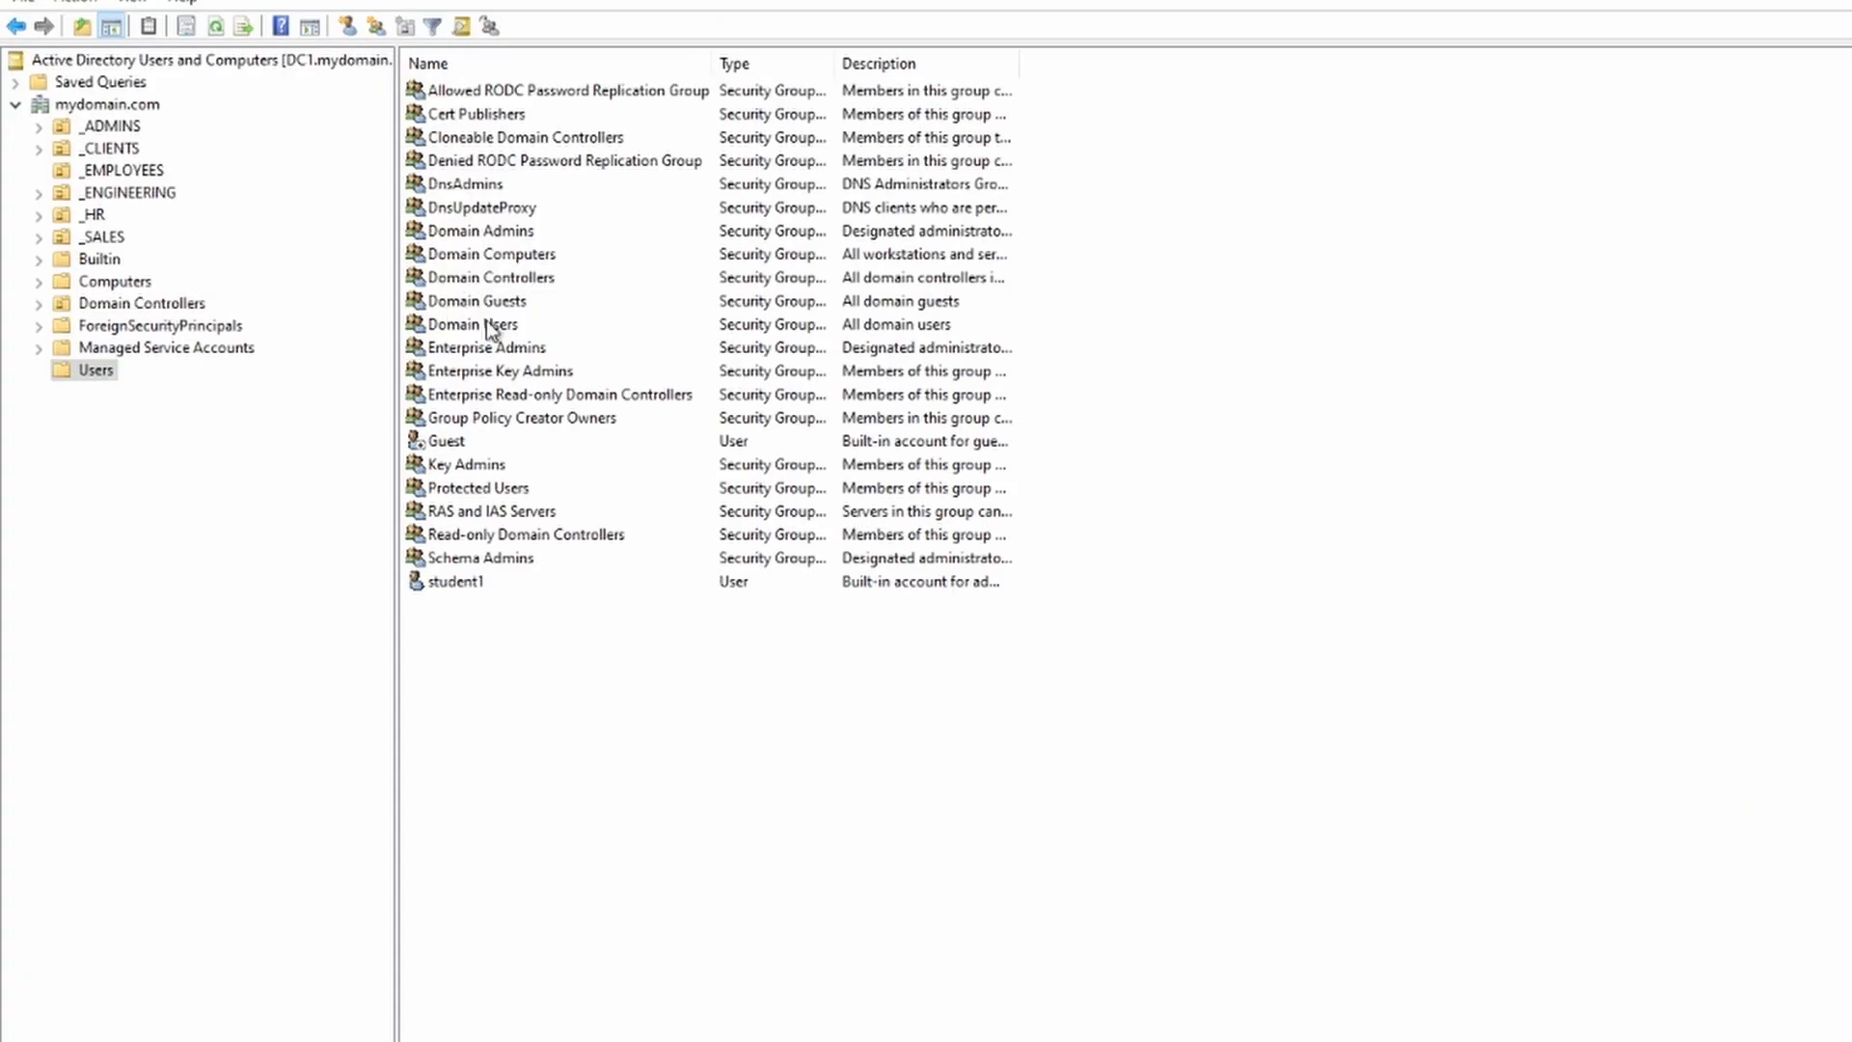
Step: Find the new domain user in Domain Users' Members tab, then close the dialog
double_click(494, 324)
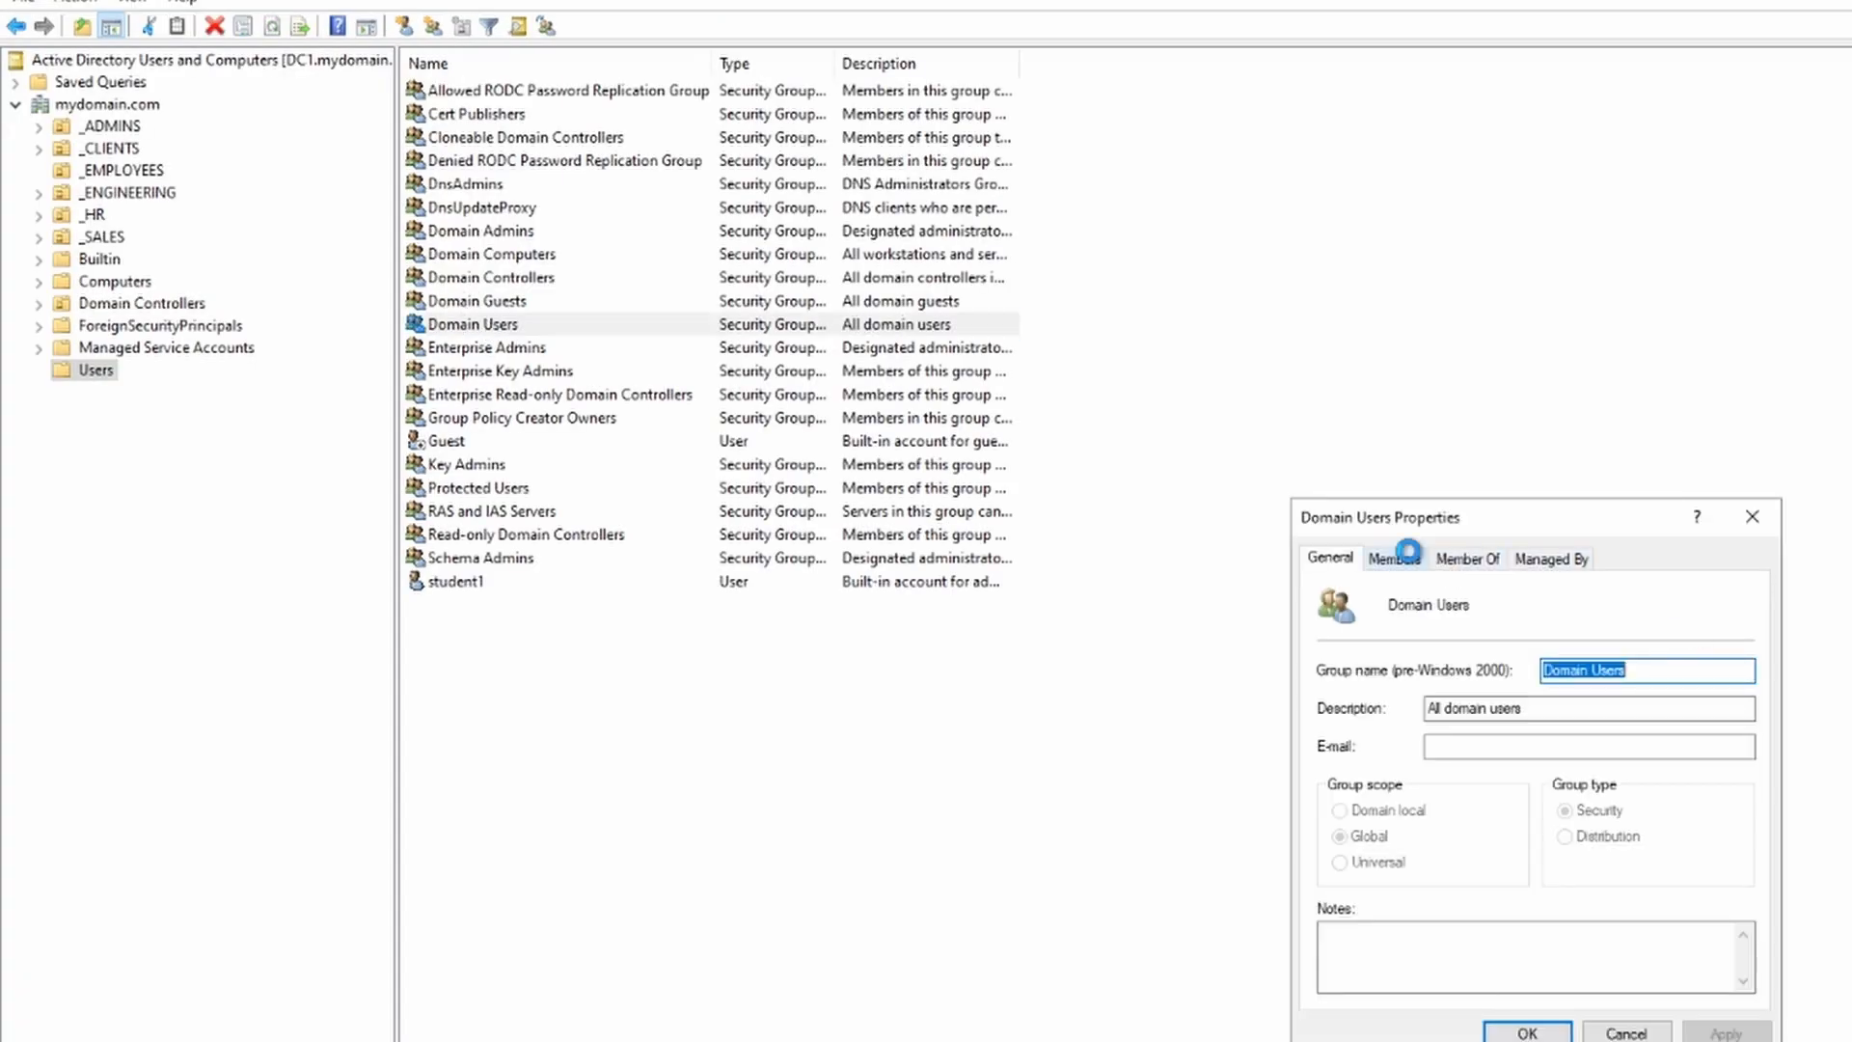
left_click(1411, 560)
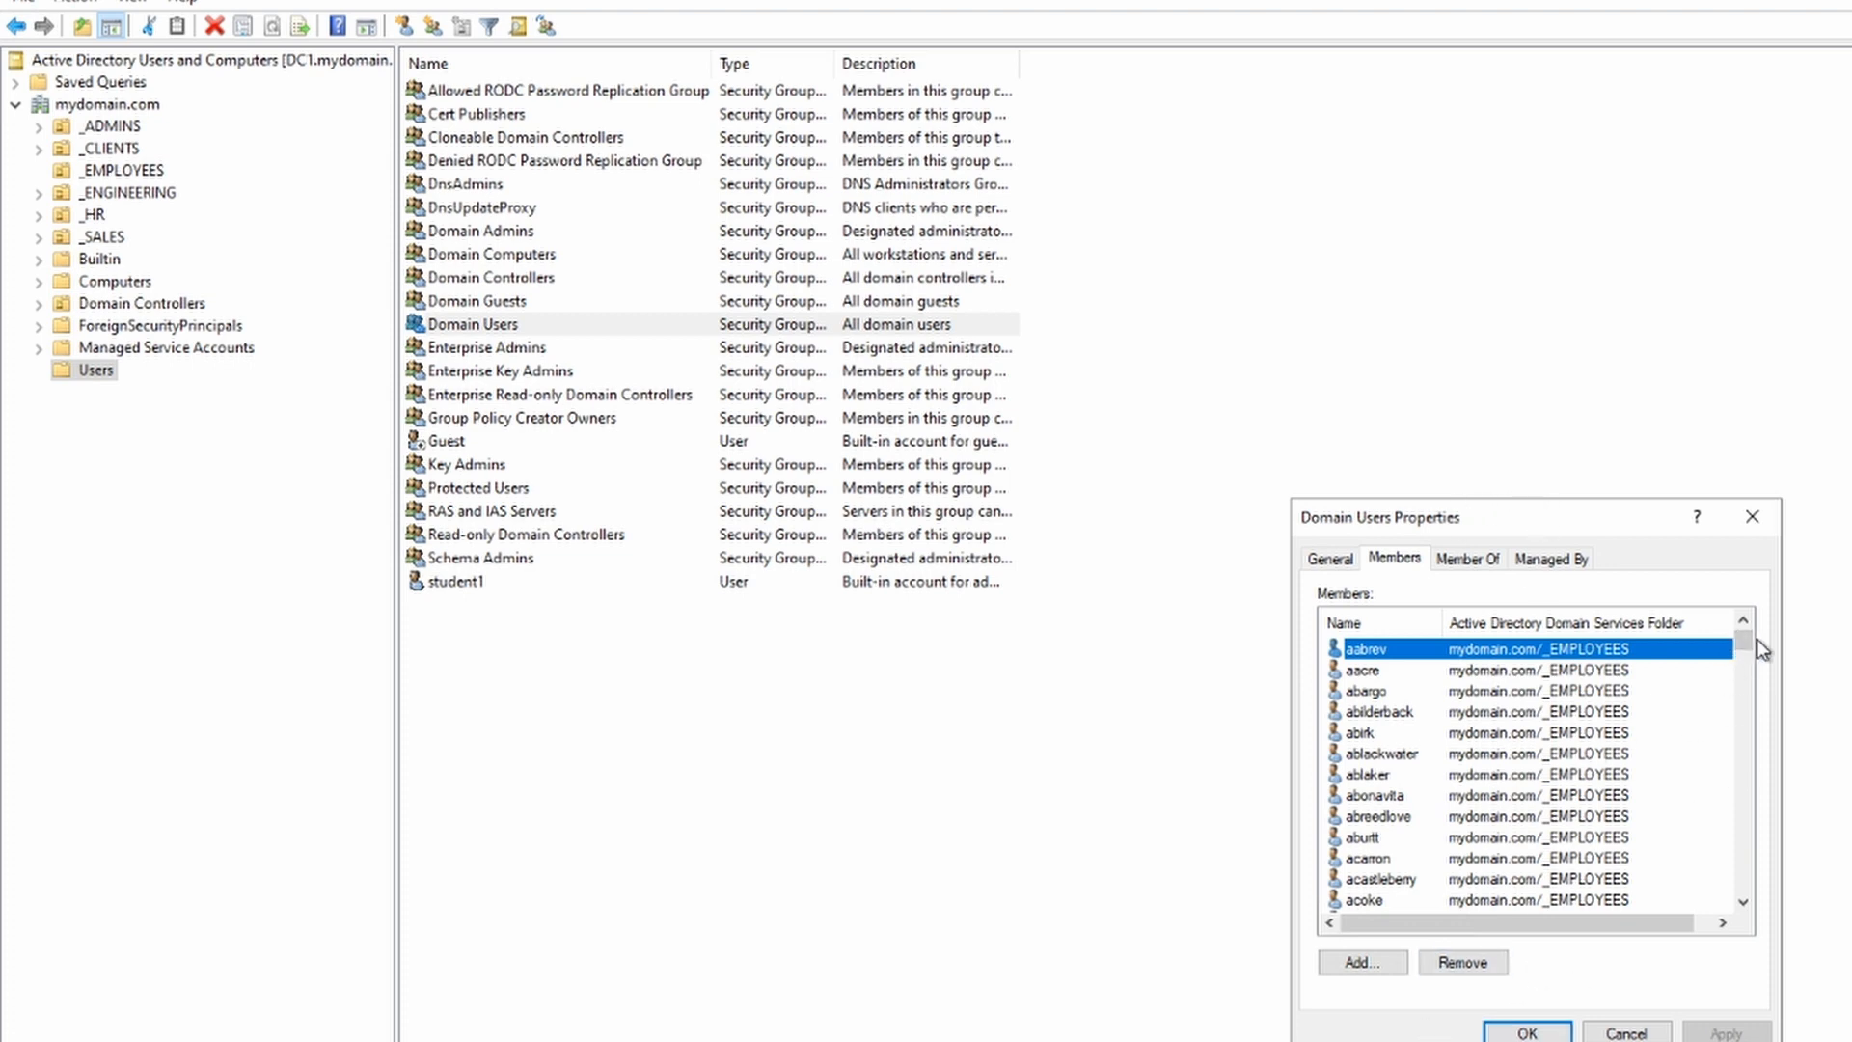
left_click_drag(1744, 644, 1628, 822)
scroll(1489, 795, "down", 10)
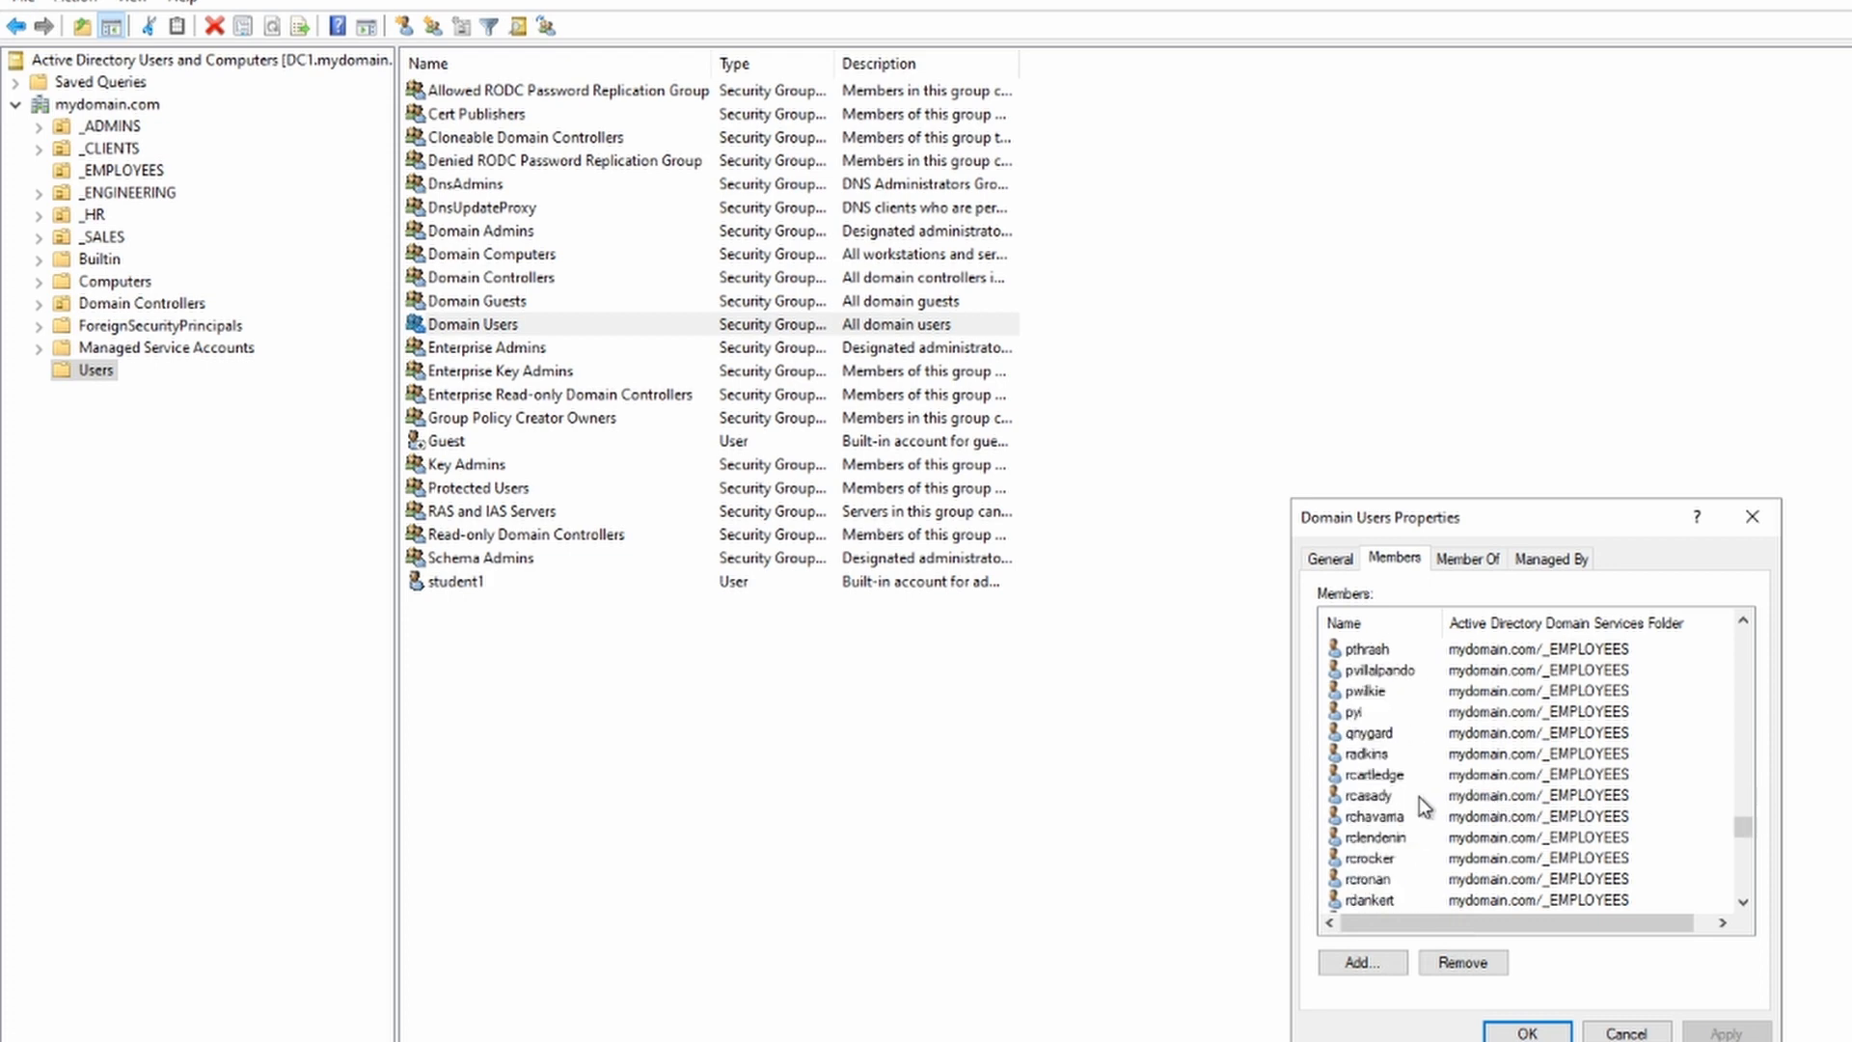
left_click(1377, 818)
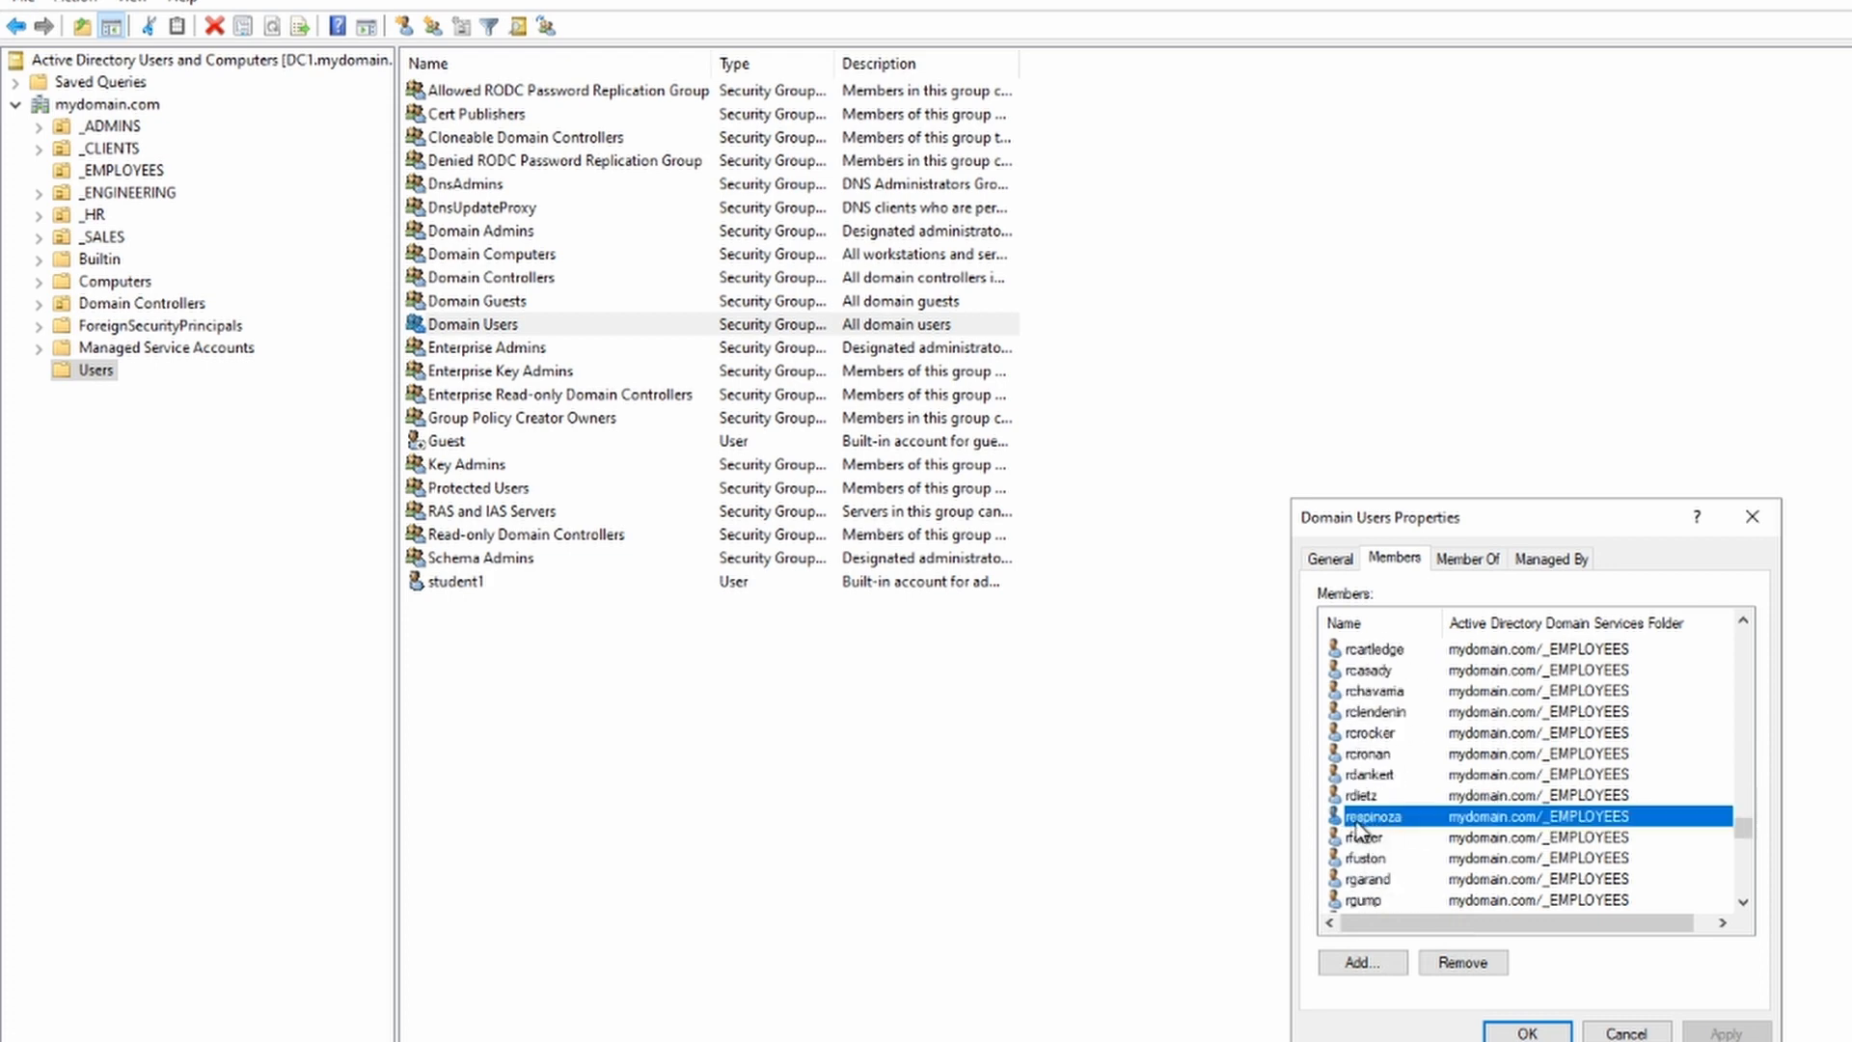
left_click(1753, 517)
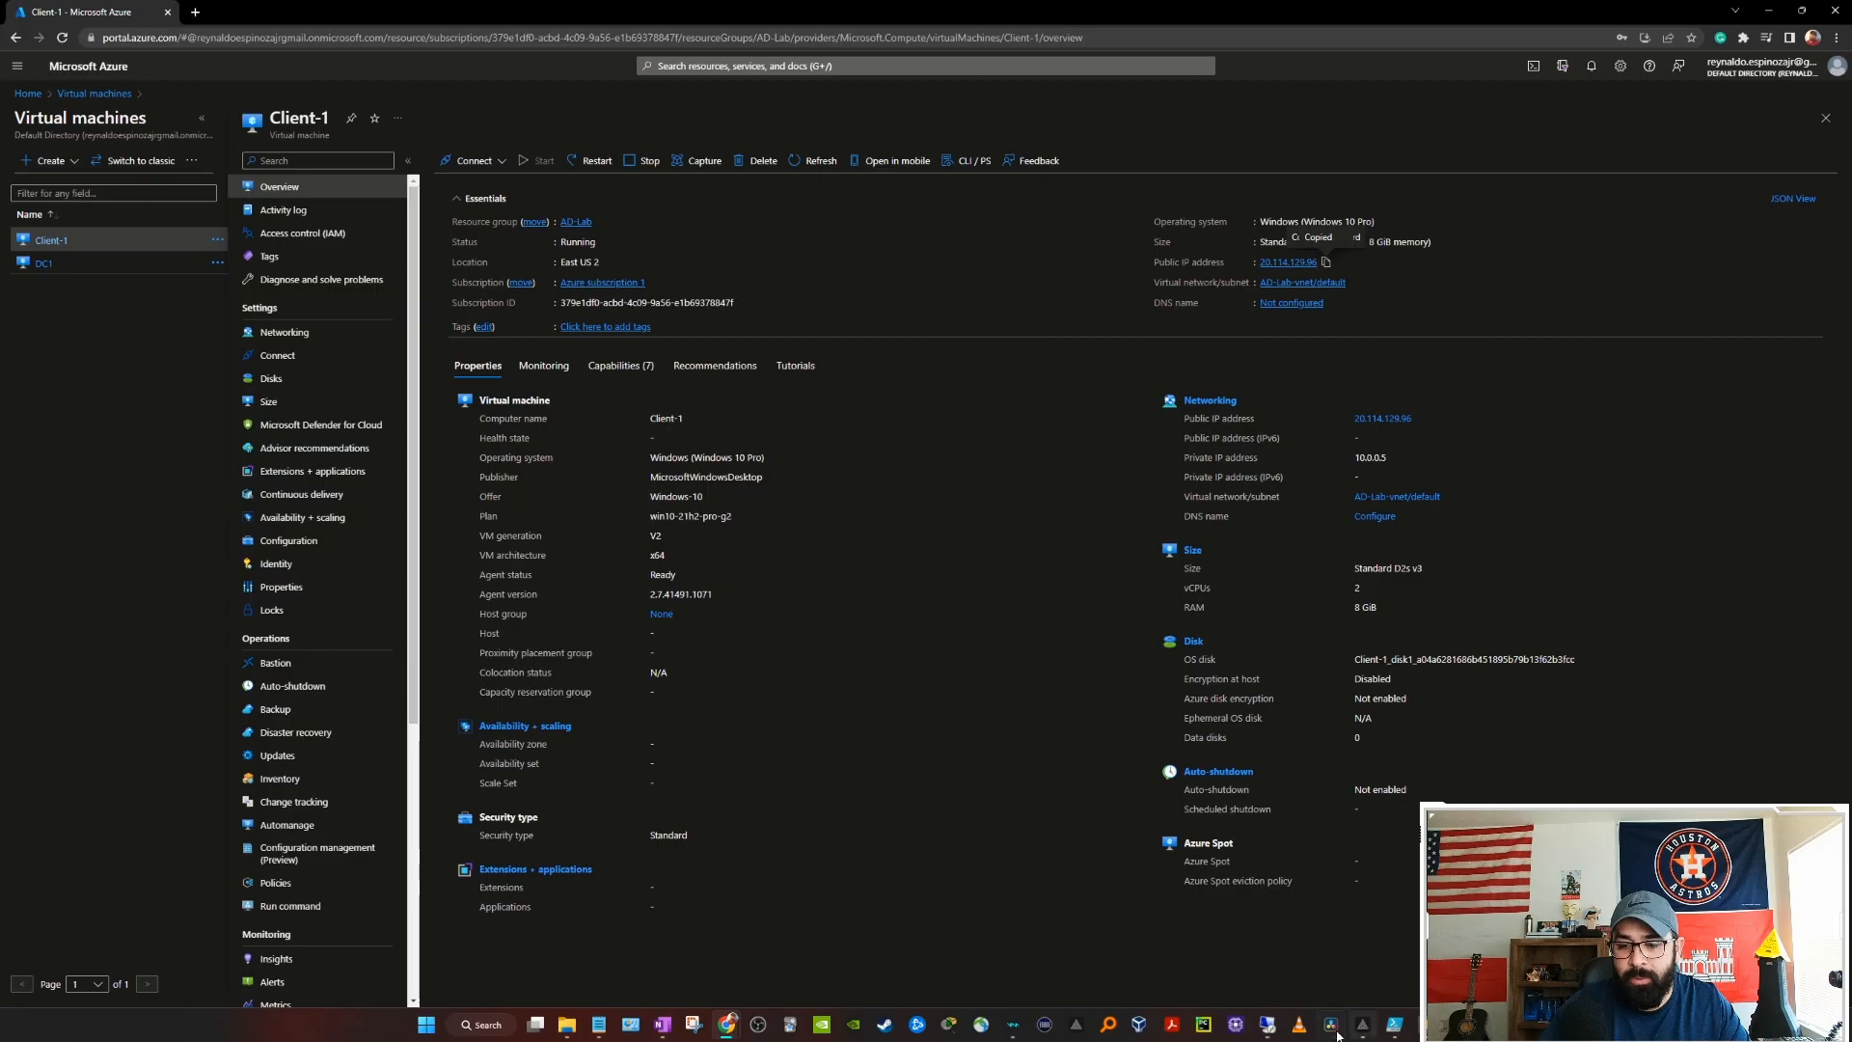
Step: In the Client-1 session, open Command Prompt via the CMD search
mouse_move(1269, 1030)
left_click(1340, 949)
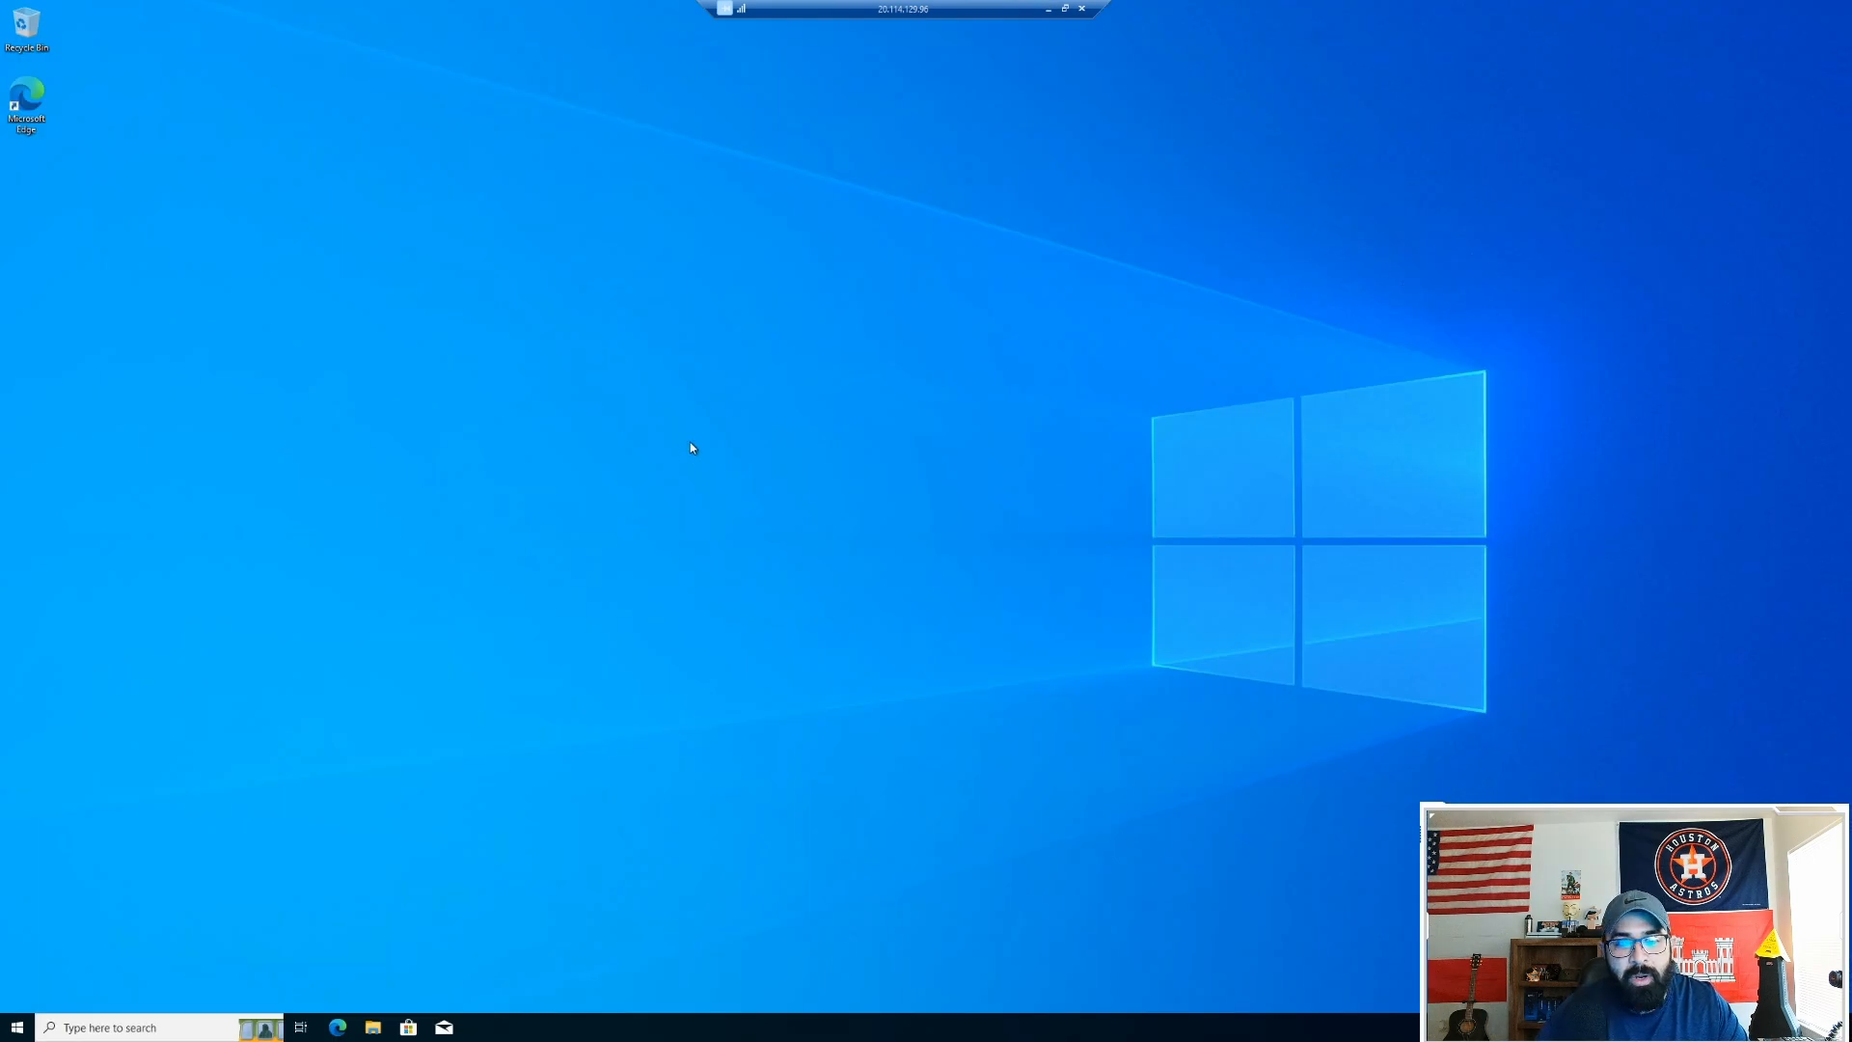
left_click(113, 1030)
type("CMD")
key("Return")
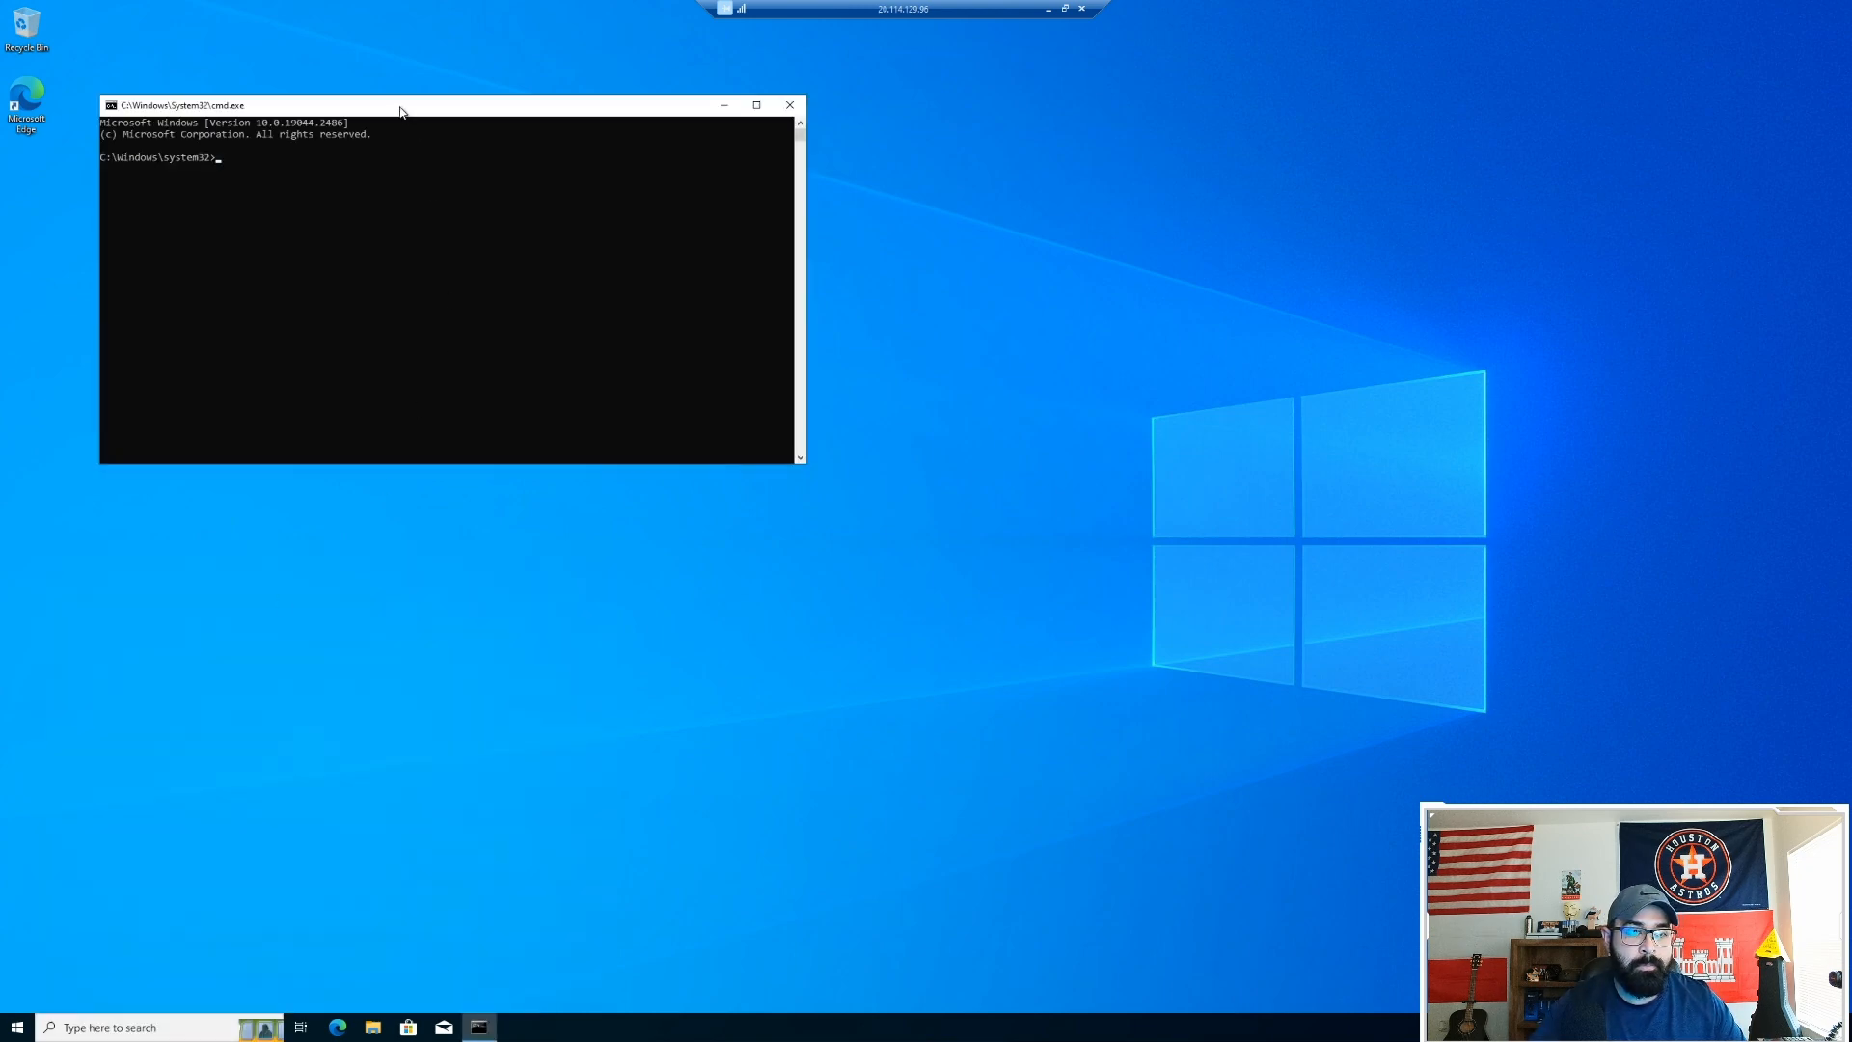
left_click_drag(406, 115, 724, 198)
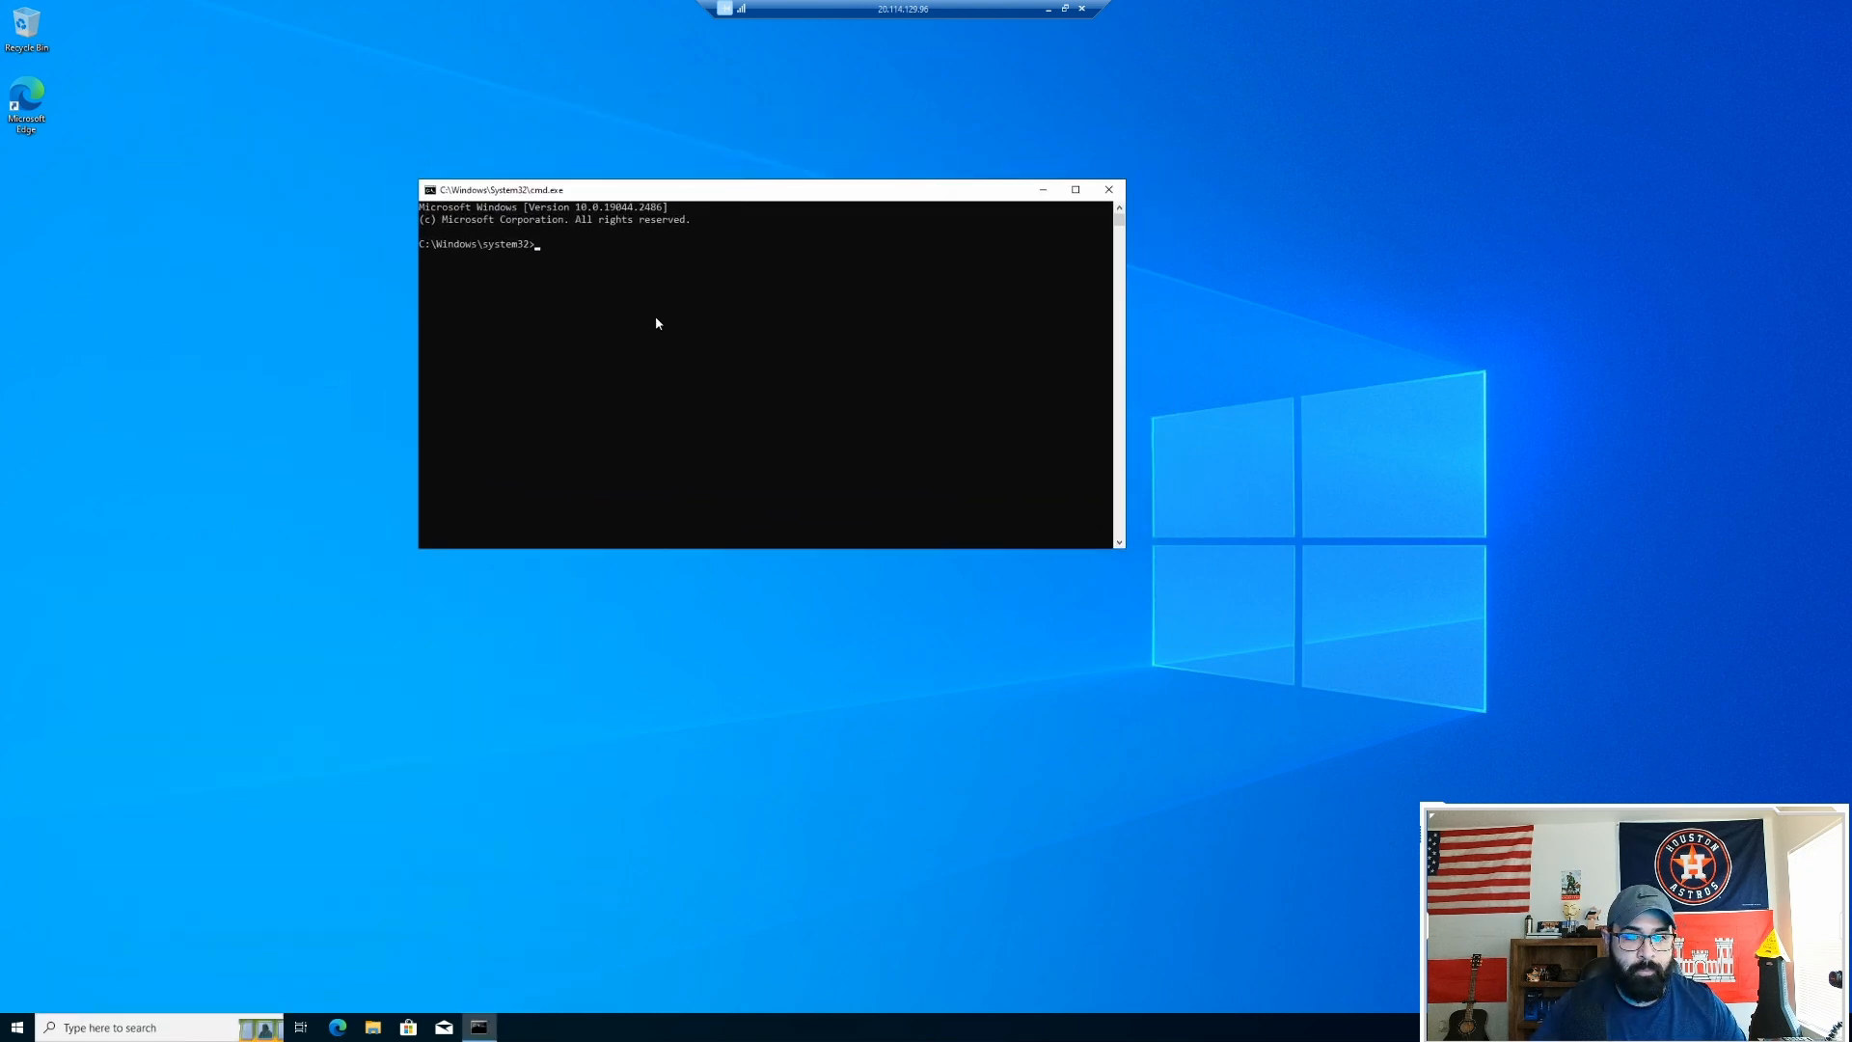
scroll(659, 320, "up", 2, "ctrl")
scroll(659, 321, "up", 1, "ctrl")
Step: Run whoami and hostname to confirm the mydomain user on Client-1
type("WHOAMI")
key("Return")
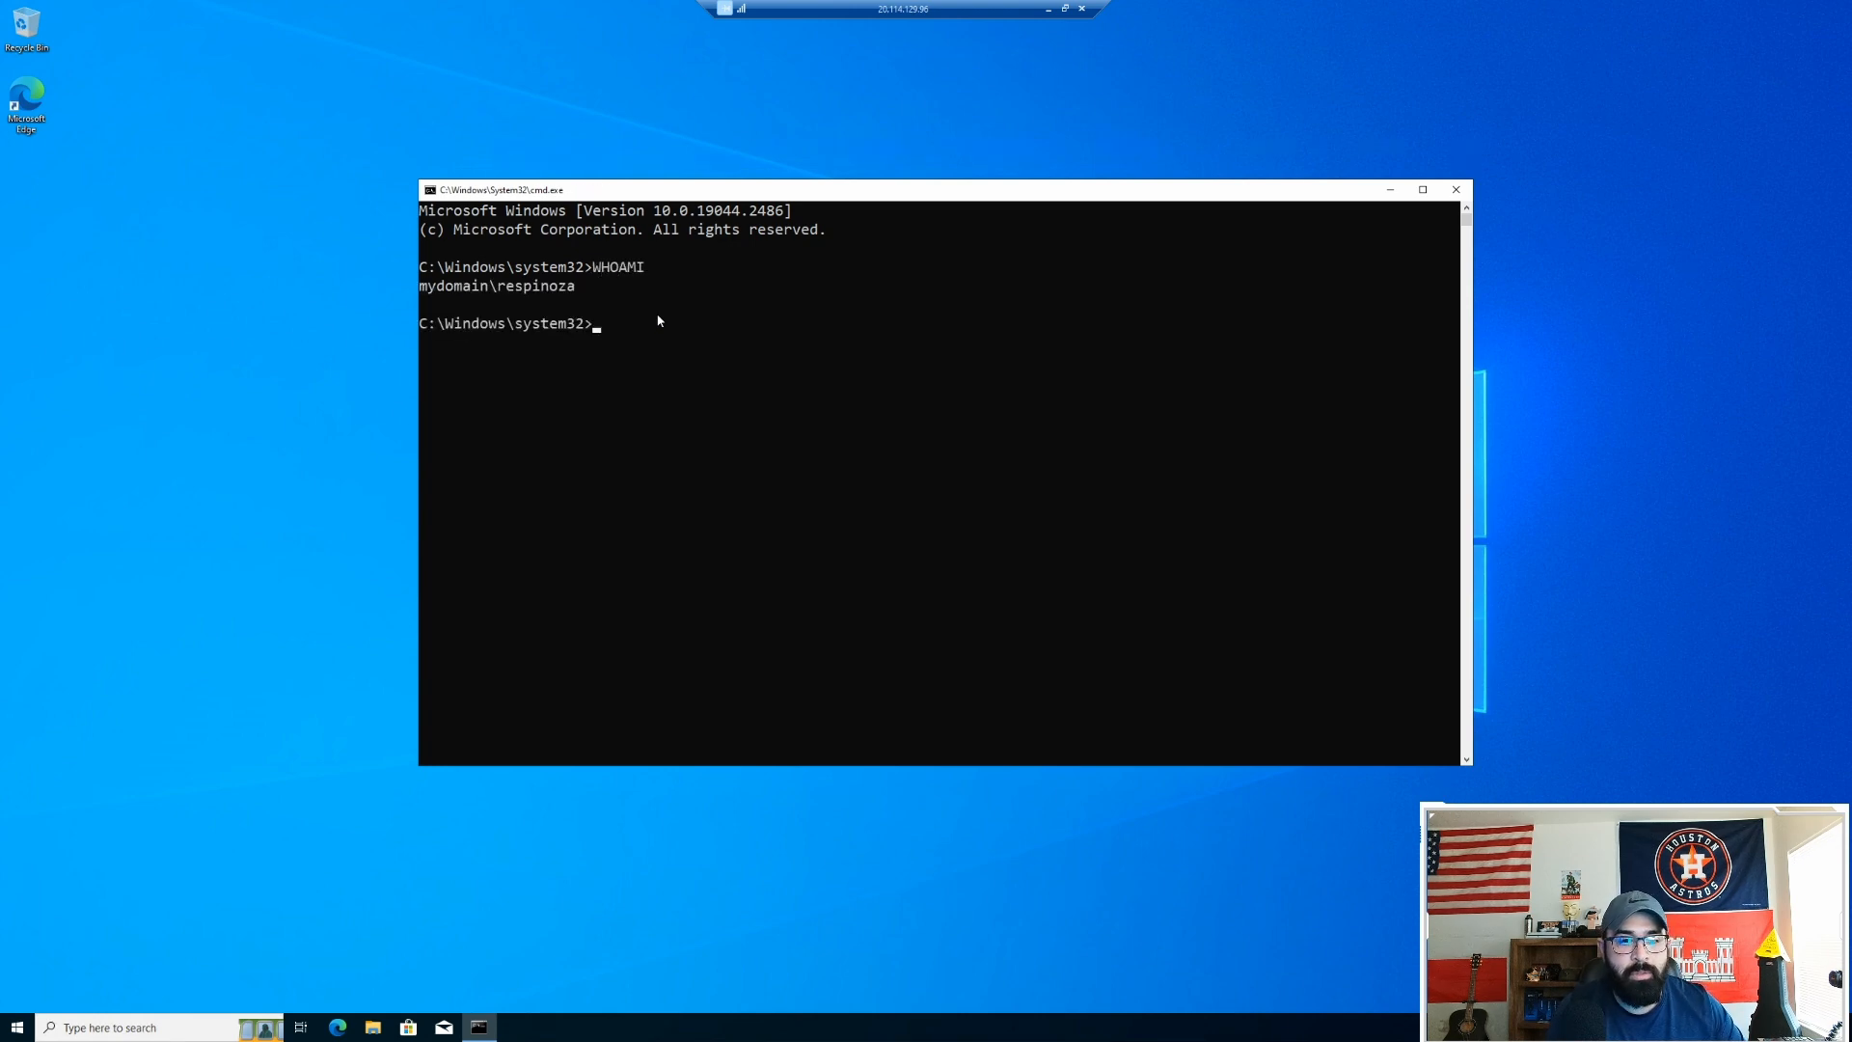
type("hostname")
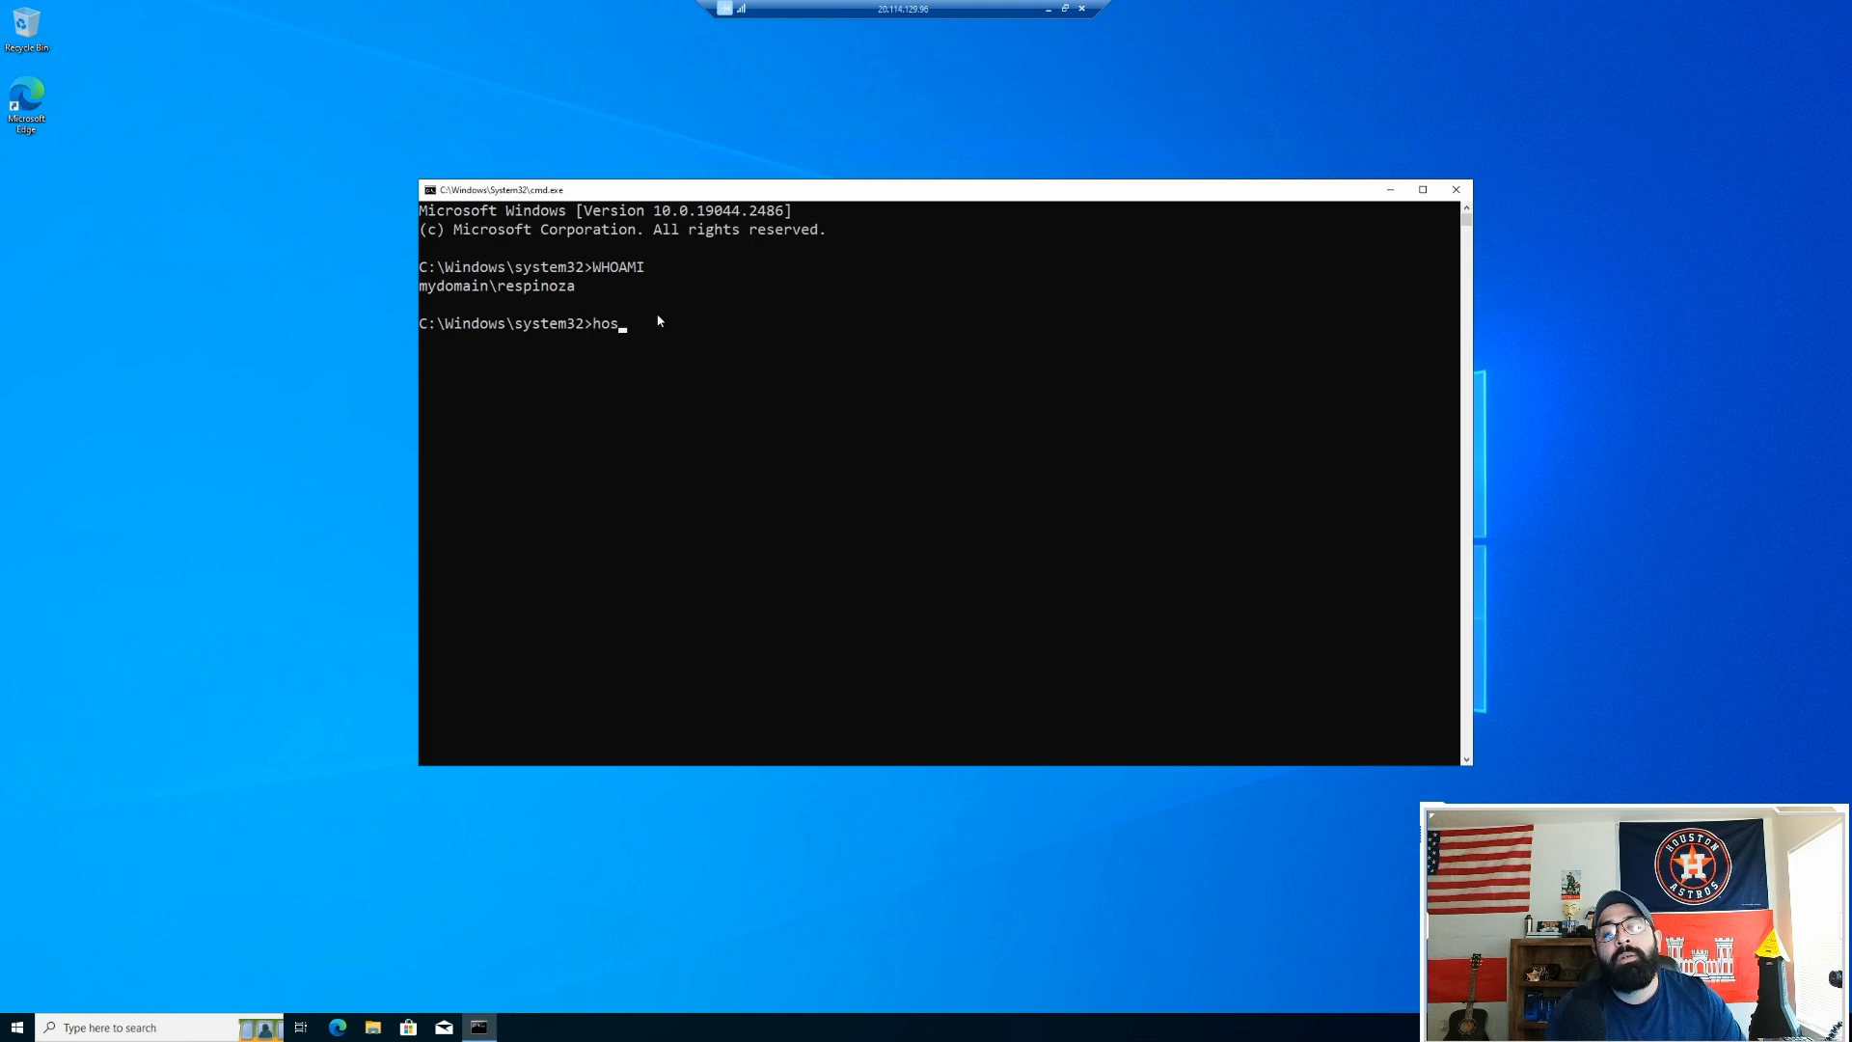
key("Return")
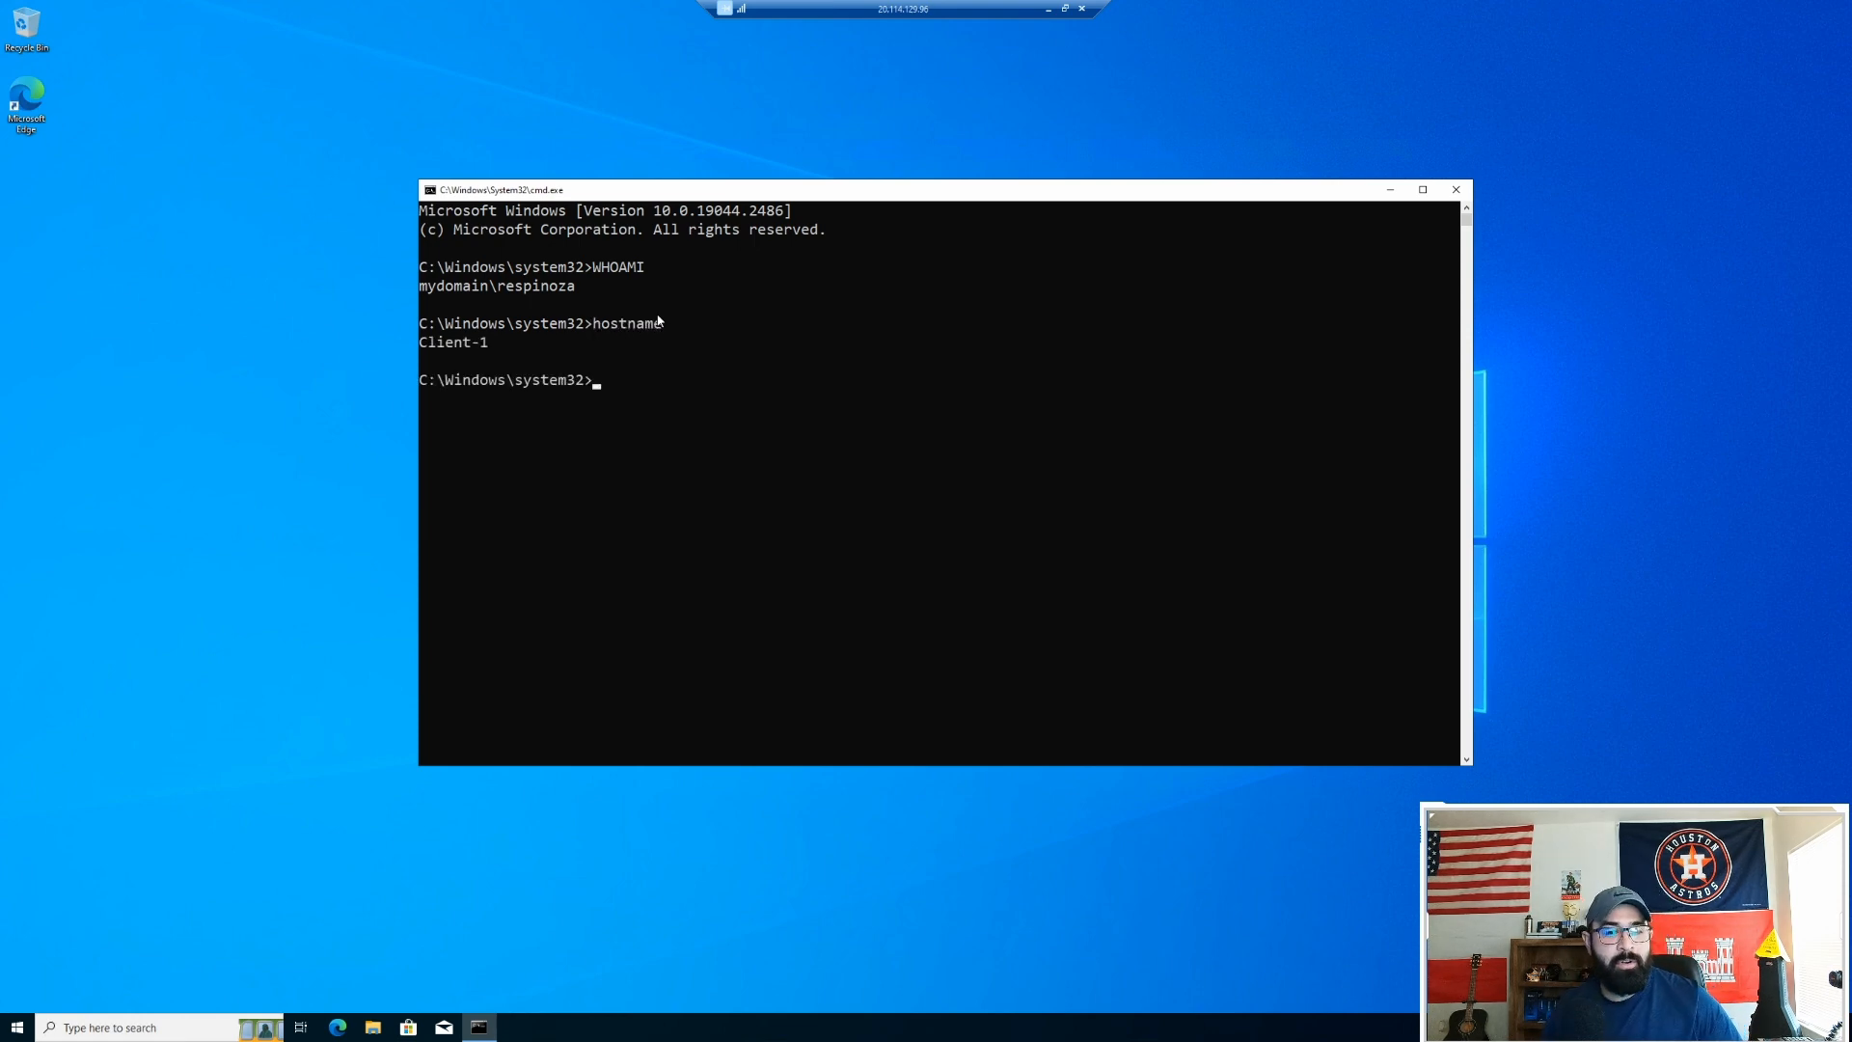
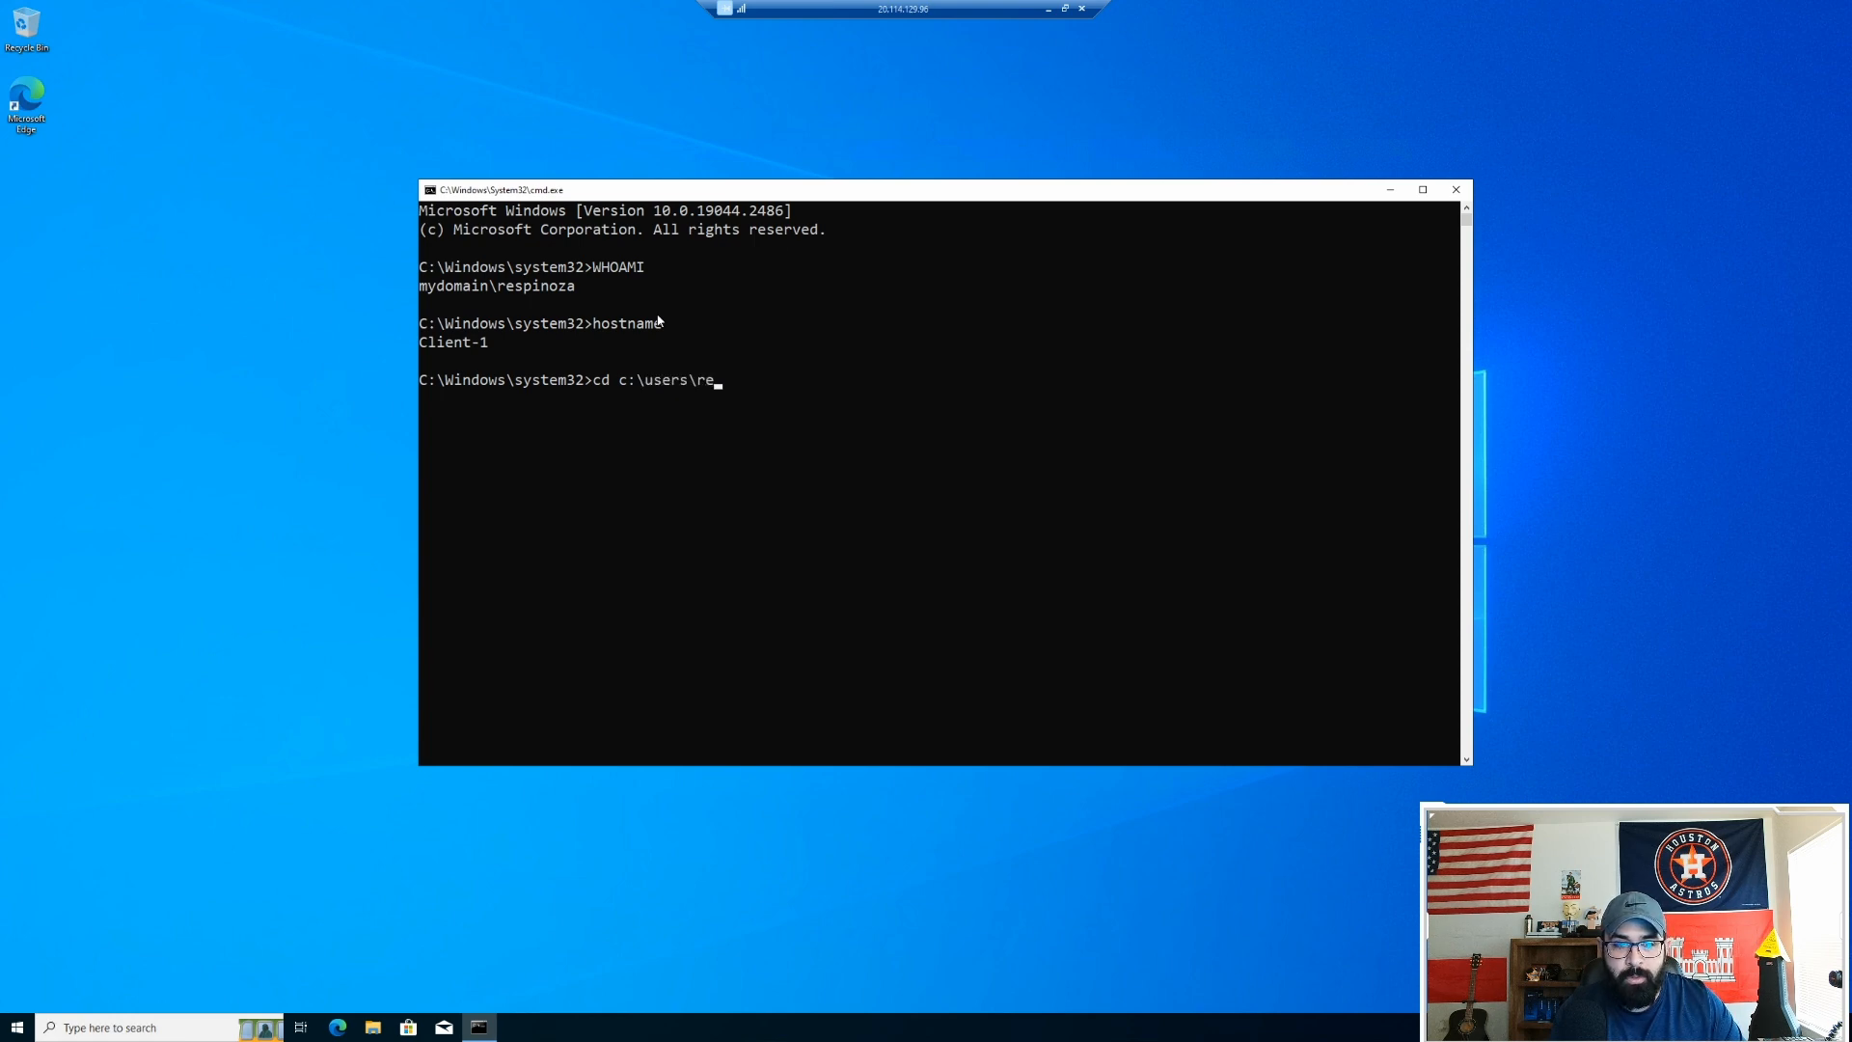
Step: Change into the user's profile folder and list its contents with dir
key("Return")
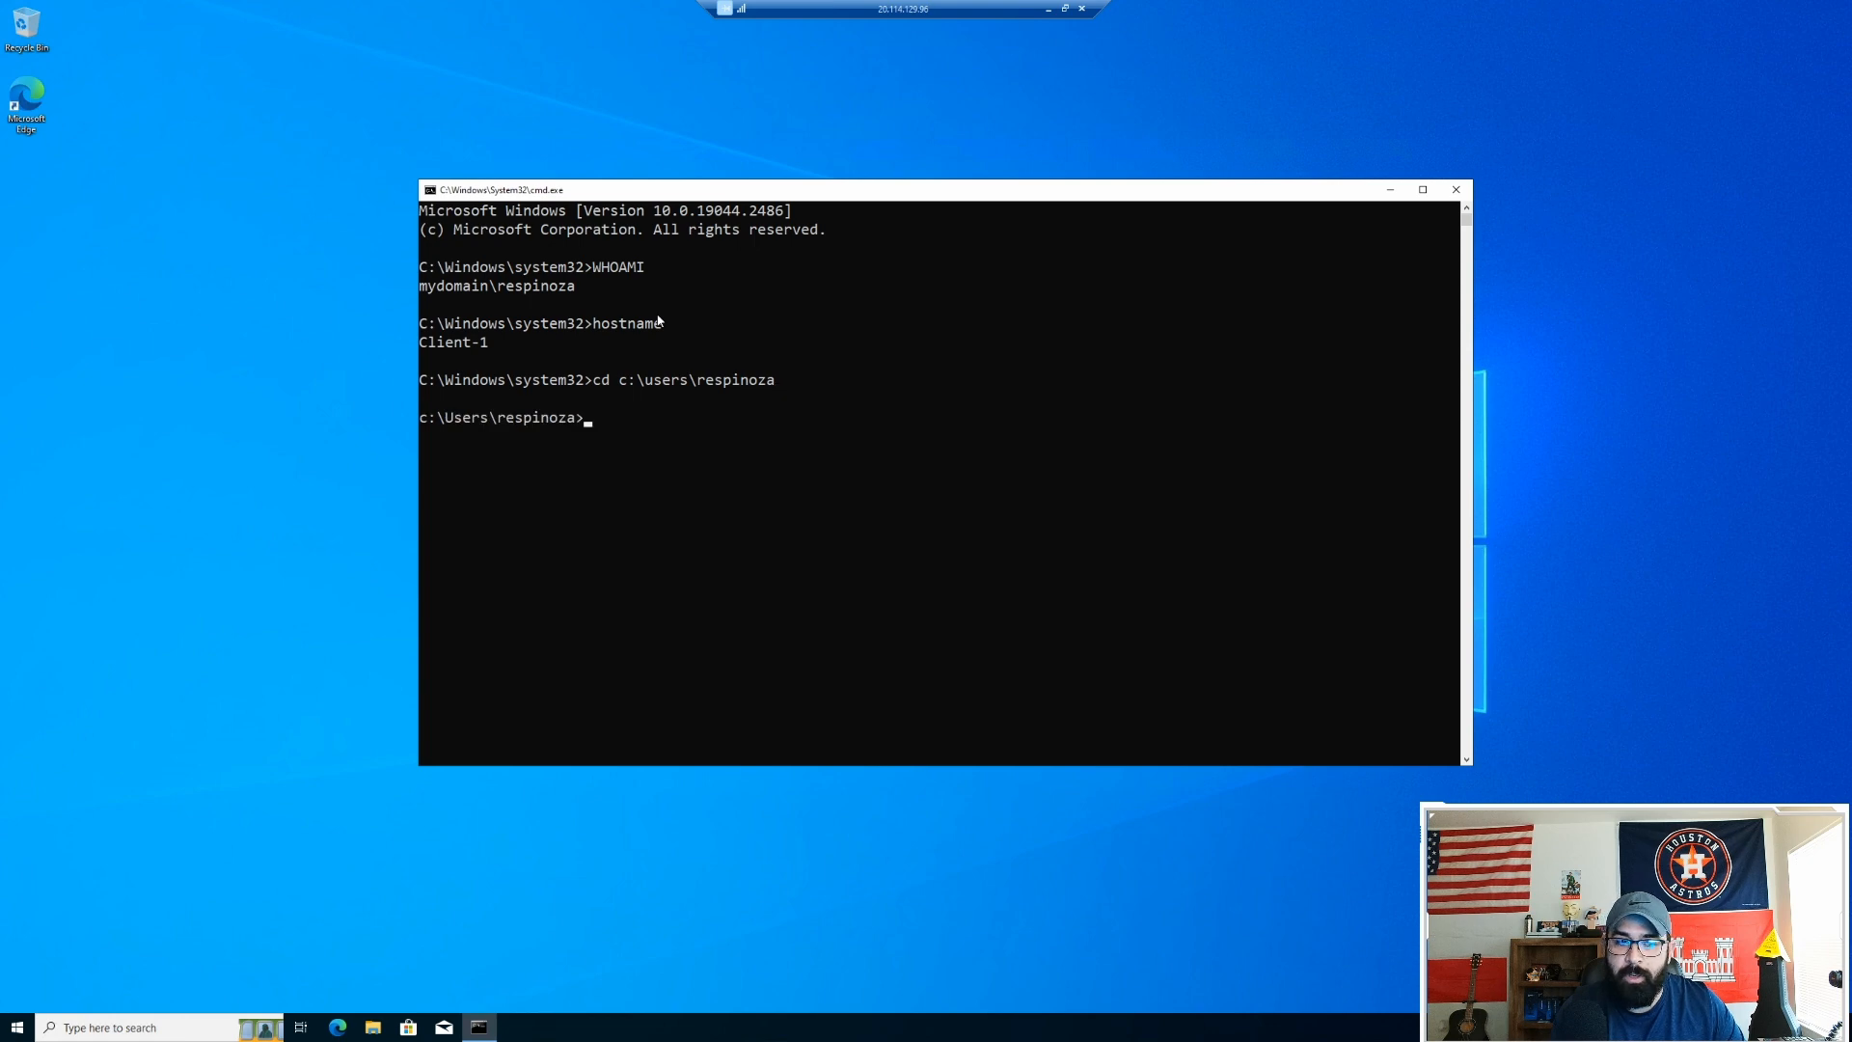
type("dir")
key("Return")
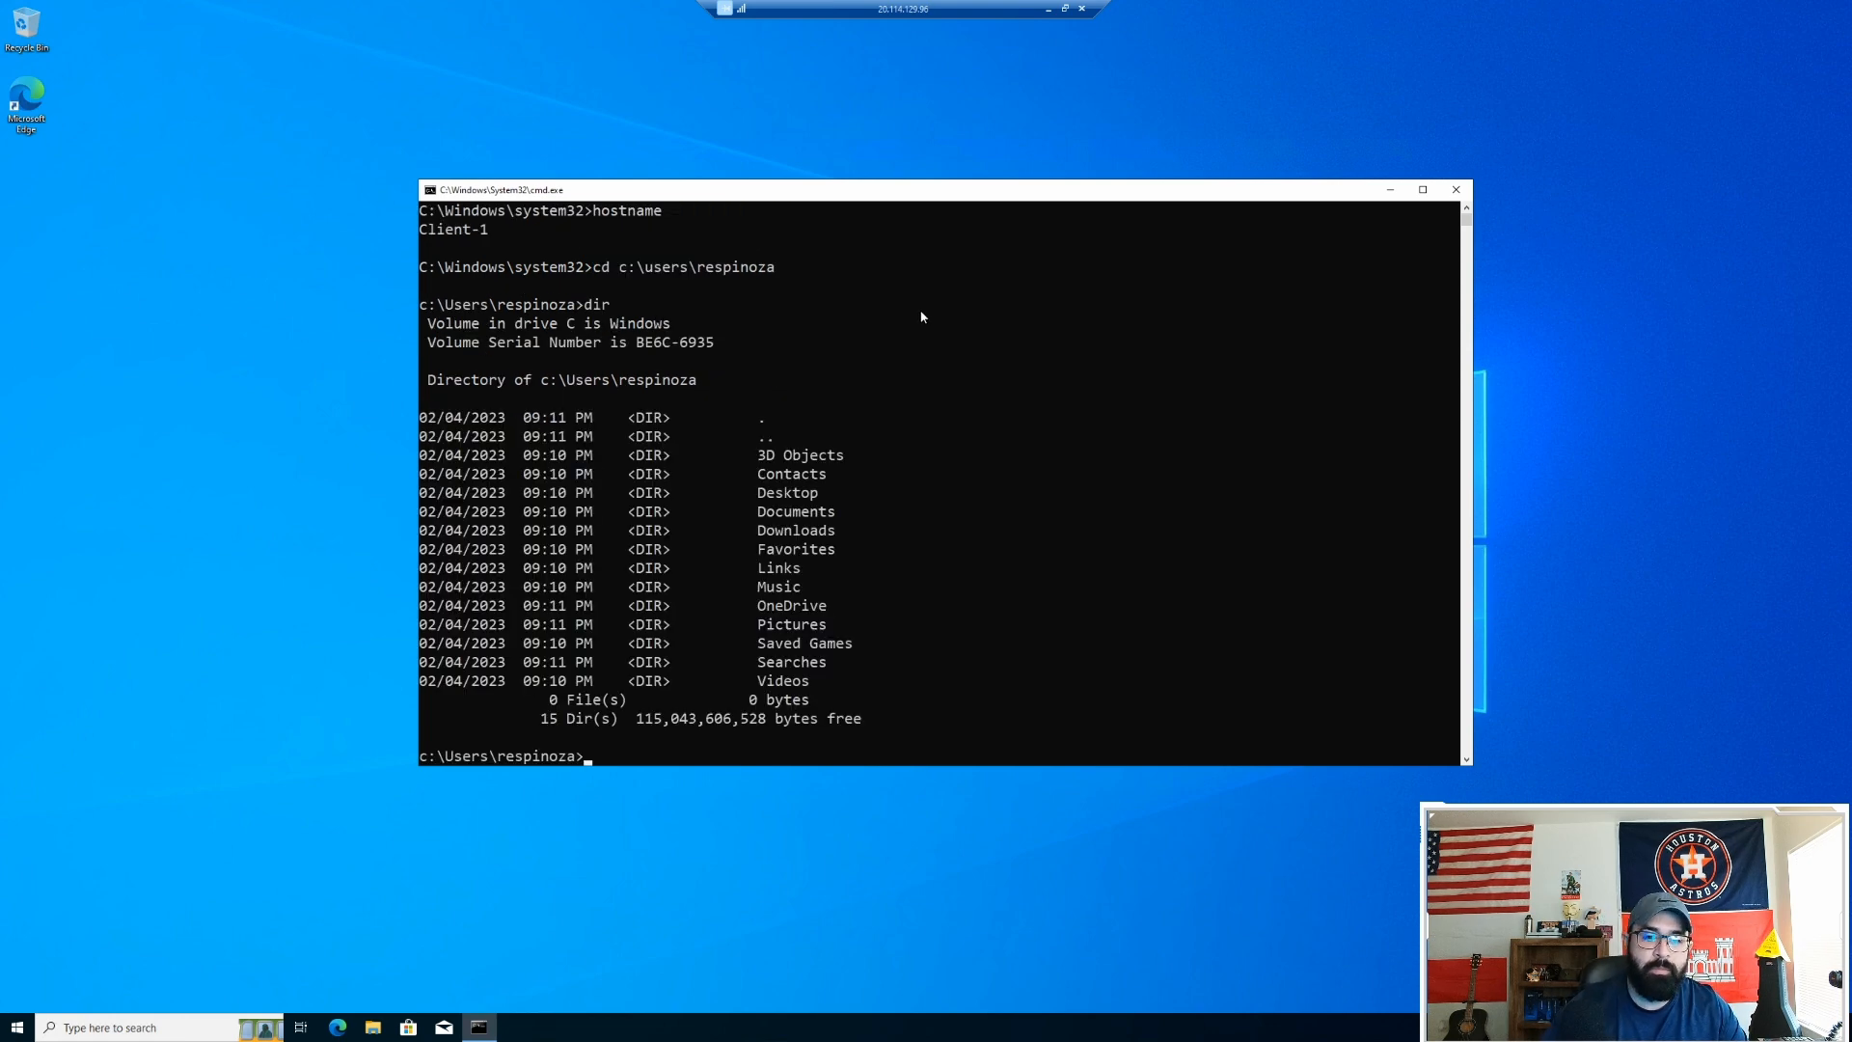
scroll(819, 571, "down", 5)
scroll(819, 571, "up", 7)
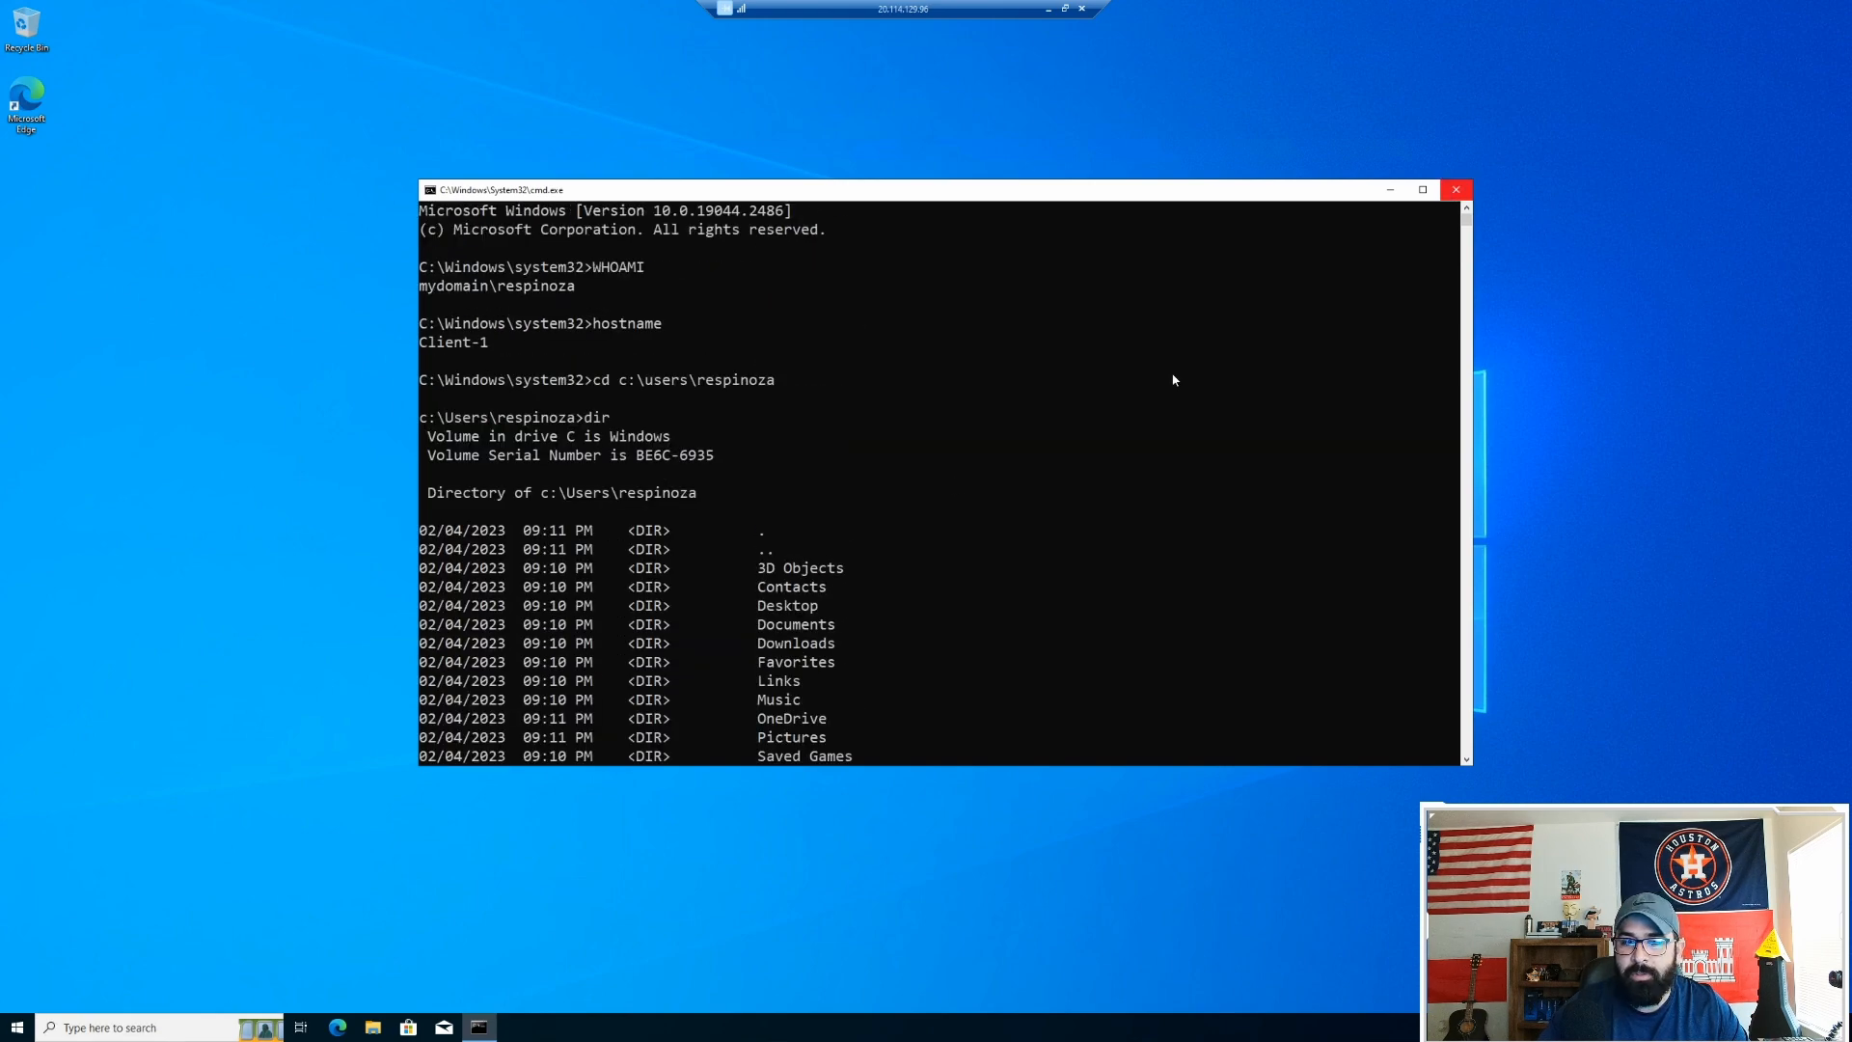
scroll(695, 569, "down", 10)
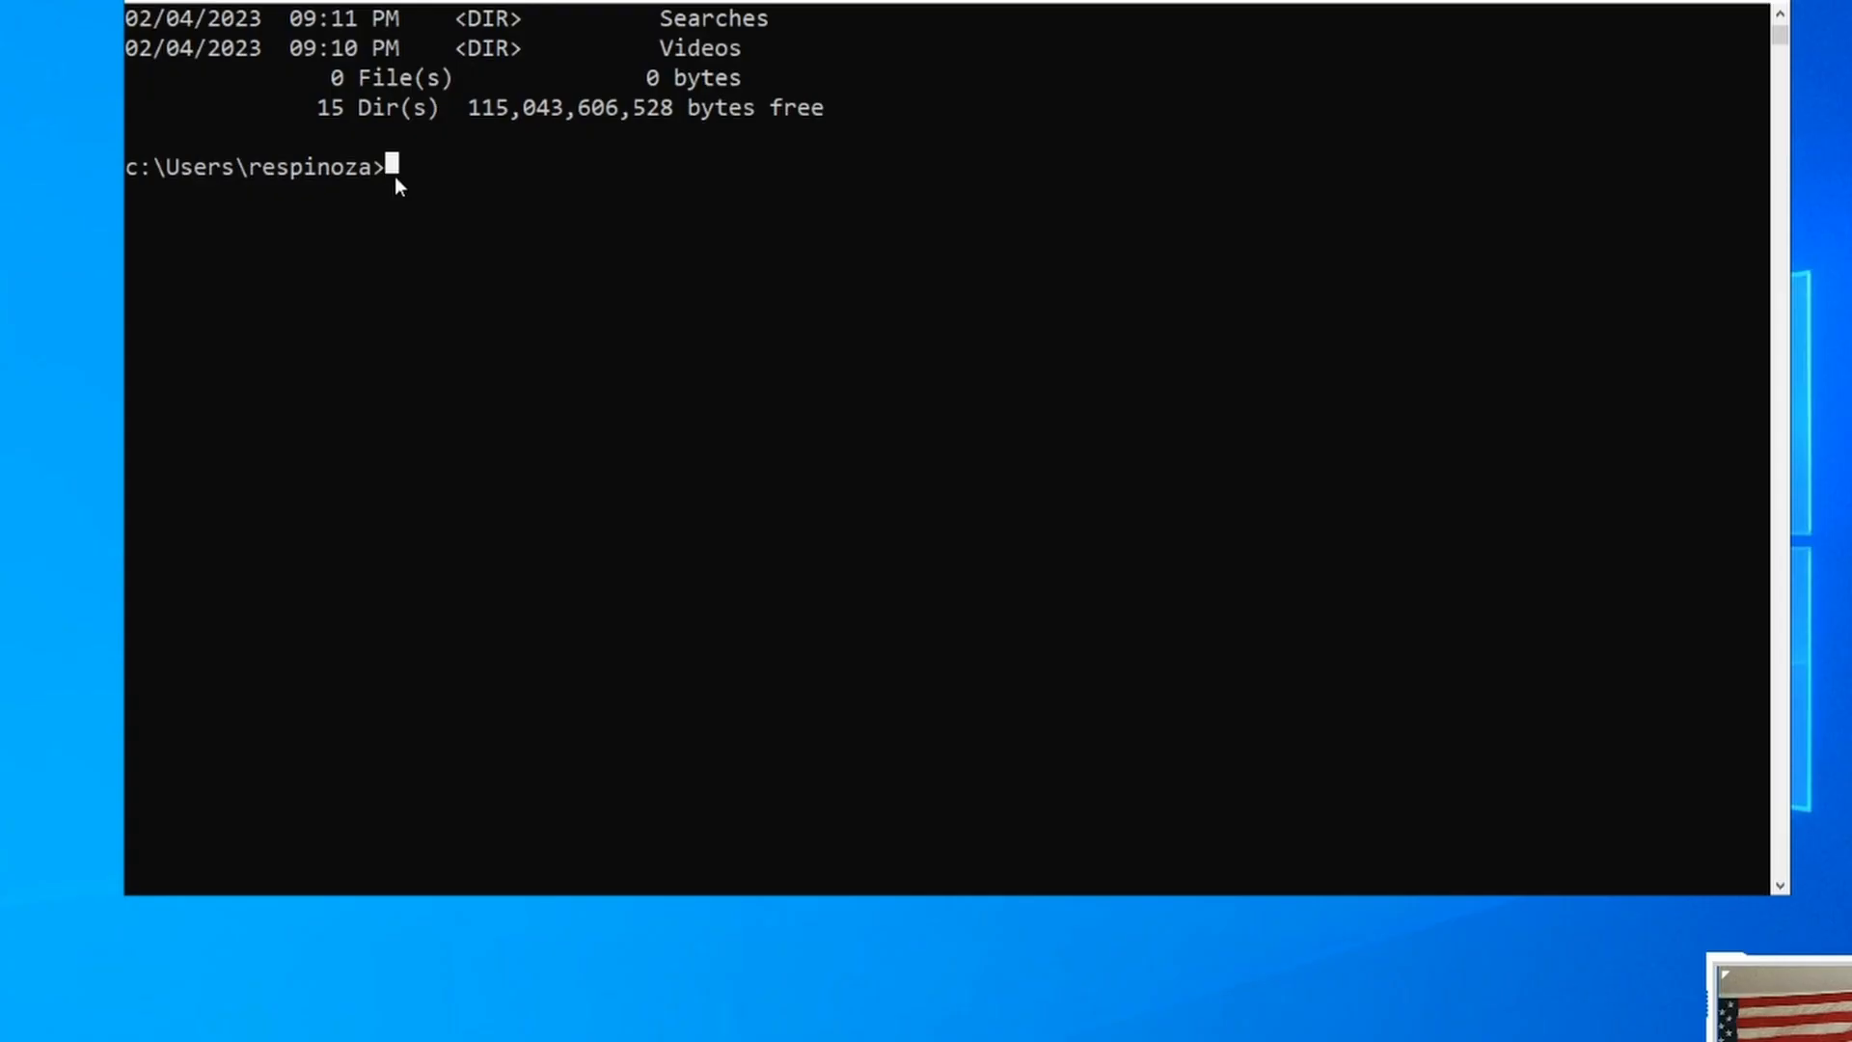
Step: Run ipconfig /all to confirm Client-1 (10.0.0.5) uses DNS server 10.0.0.4, then close the console
type("ipconfig /all")
key("Return")
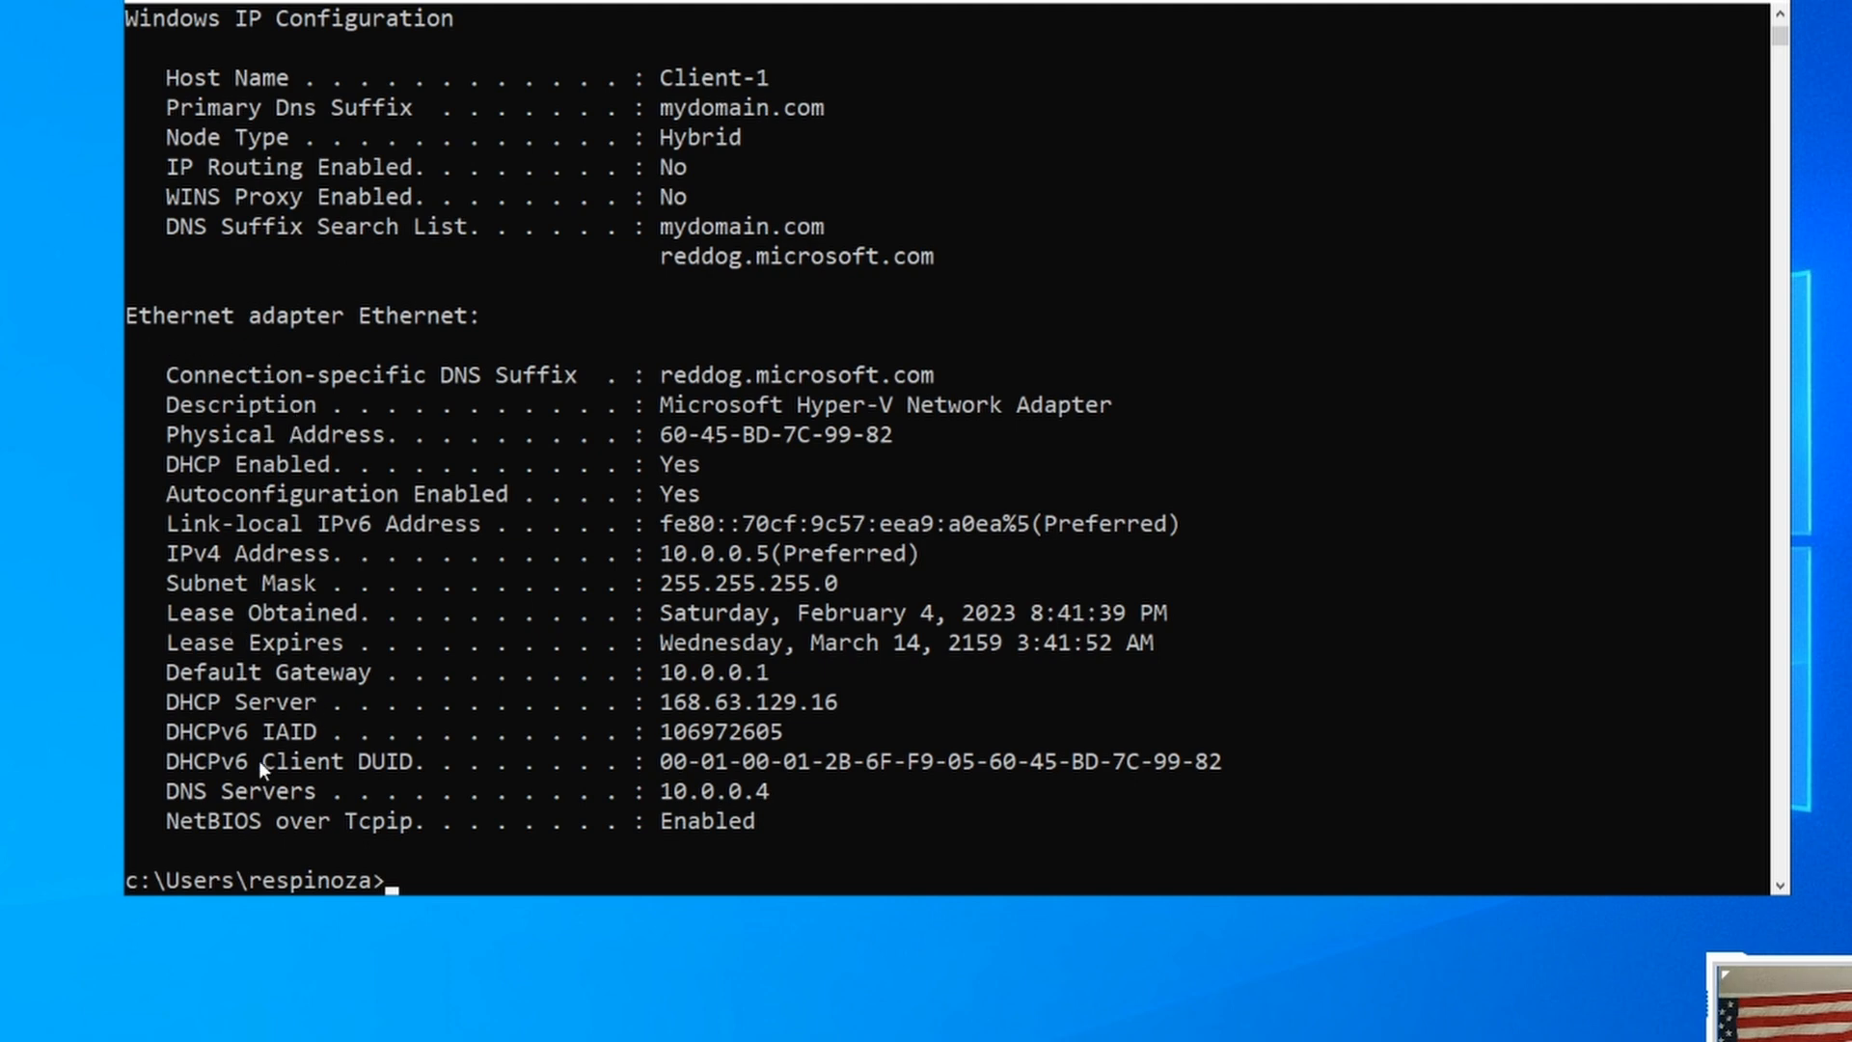
left_click_drag(161, 793, 751, 806)
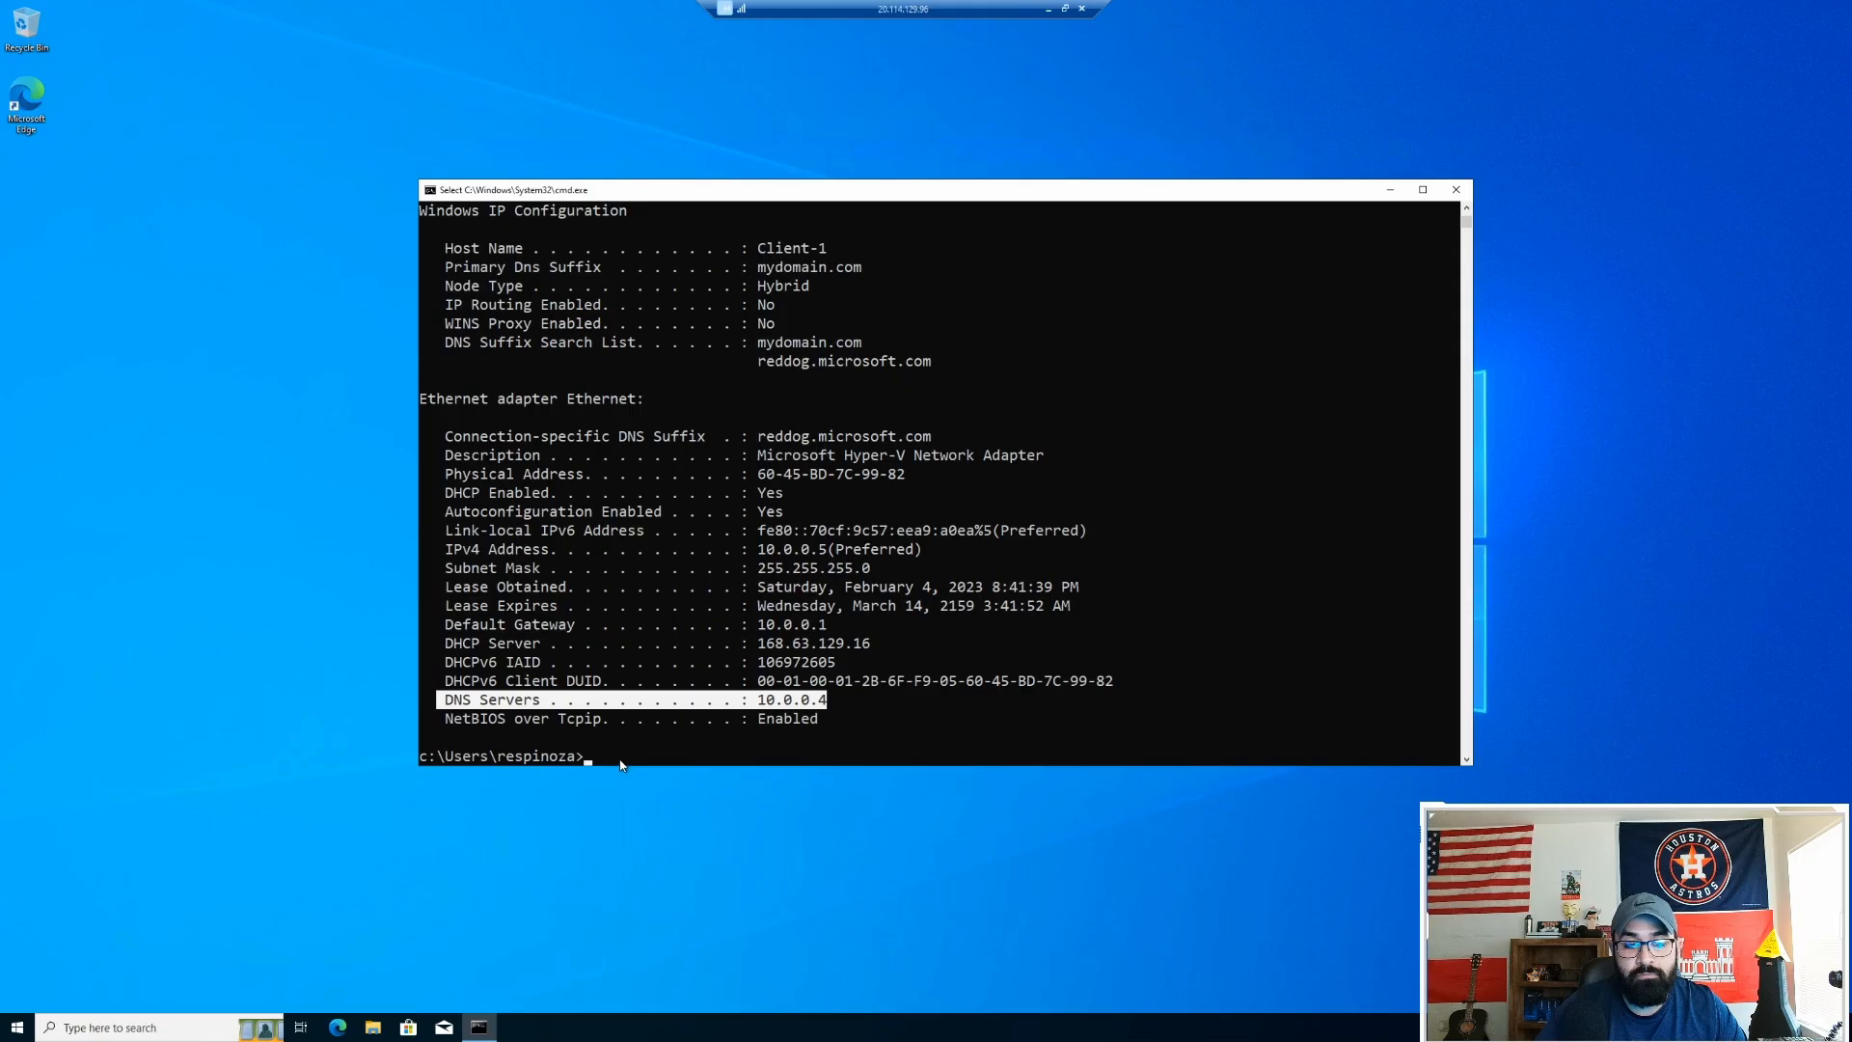
left_click(442, 884)
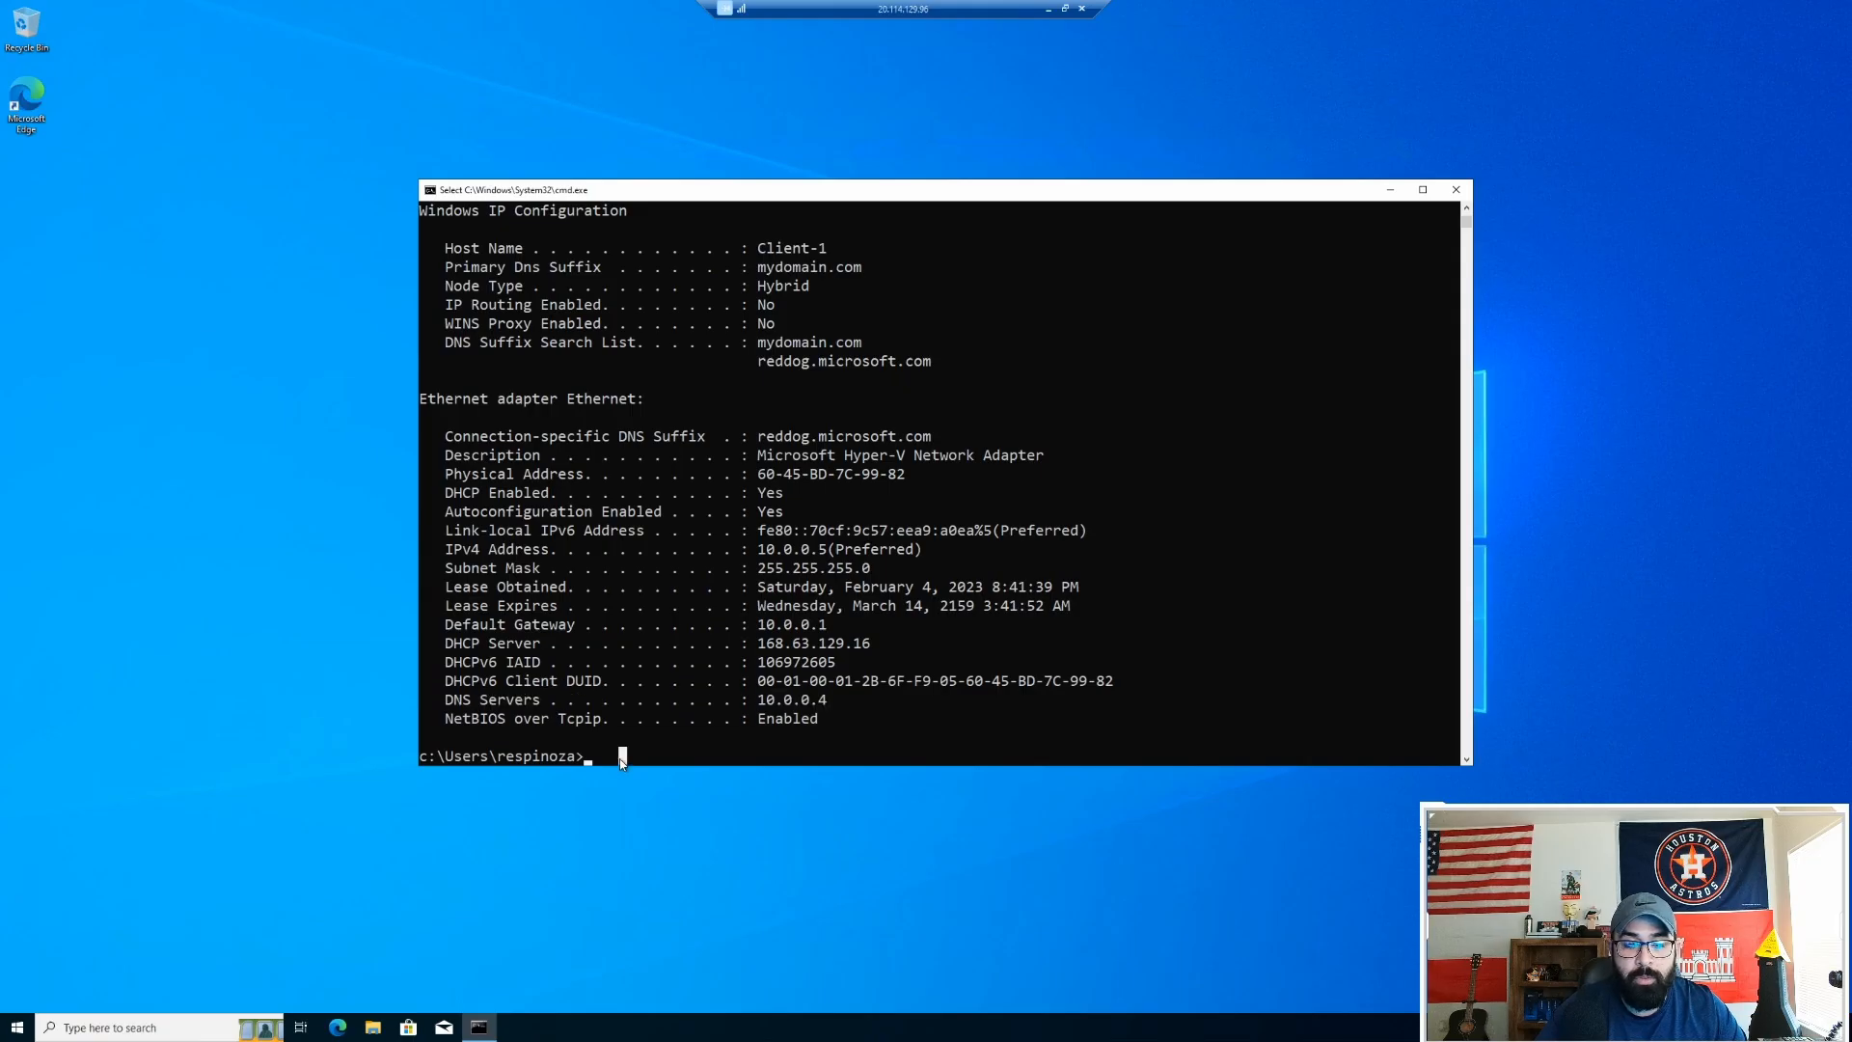
left_click(1456, 189)
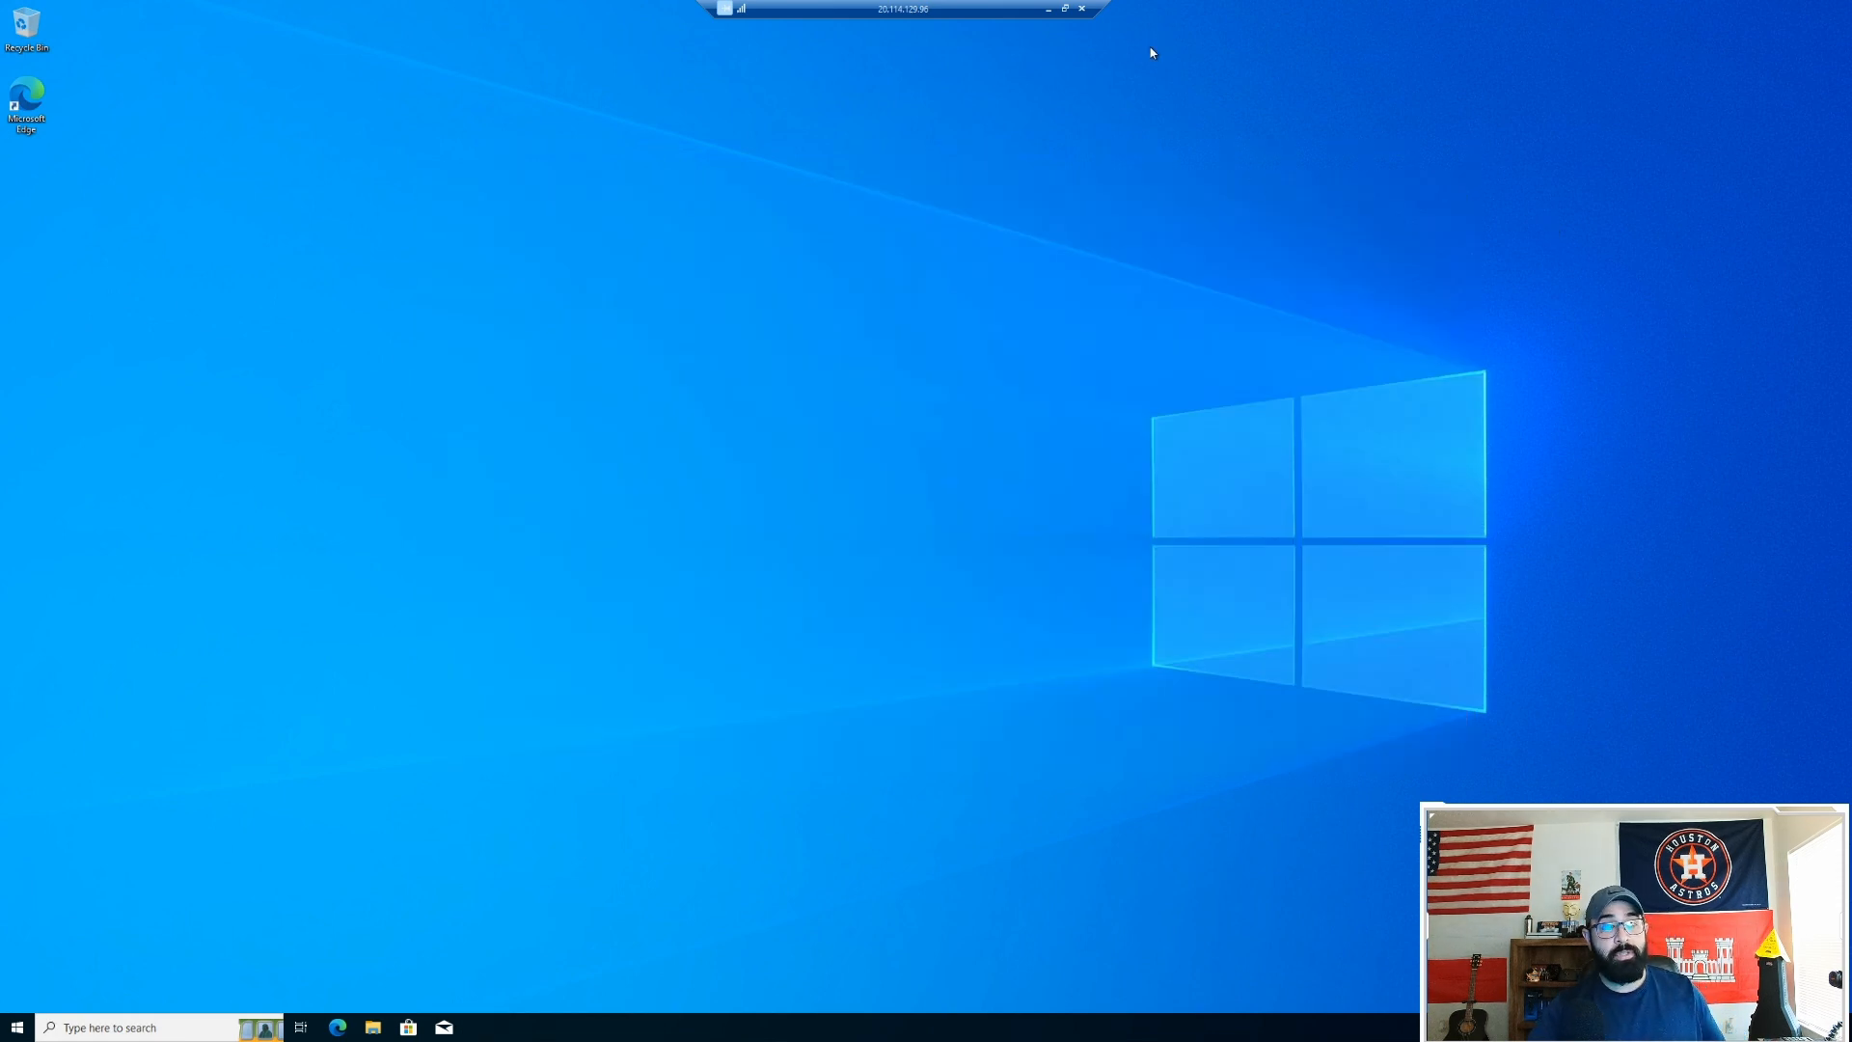
Step: Disconnect the Client-1 and DC1 remote desktop sessions
left_click(1081, 9)
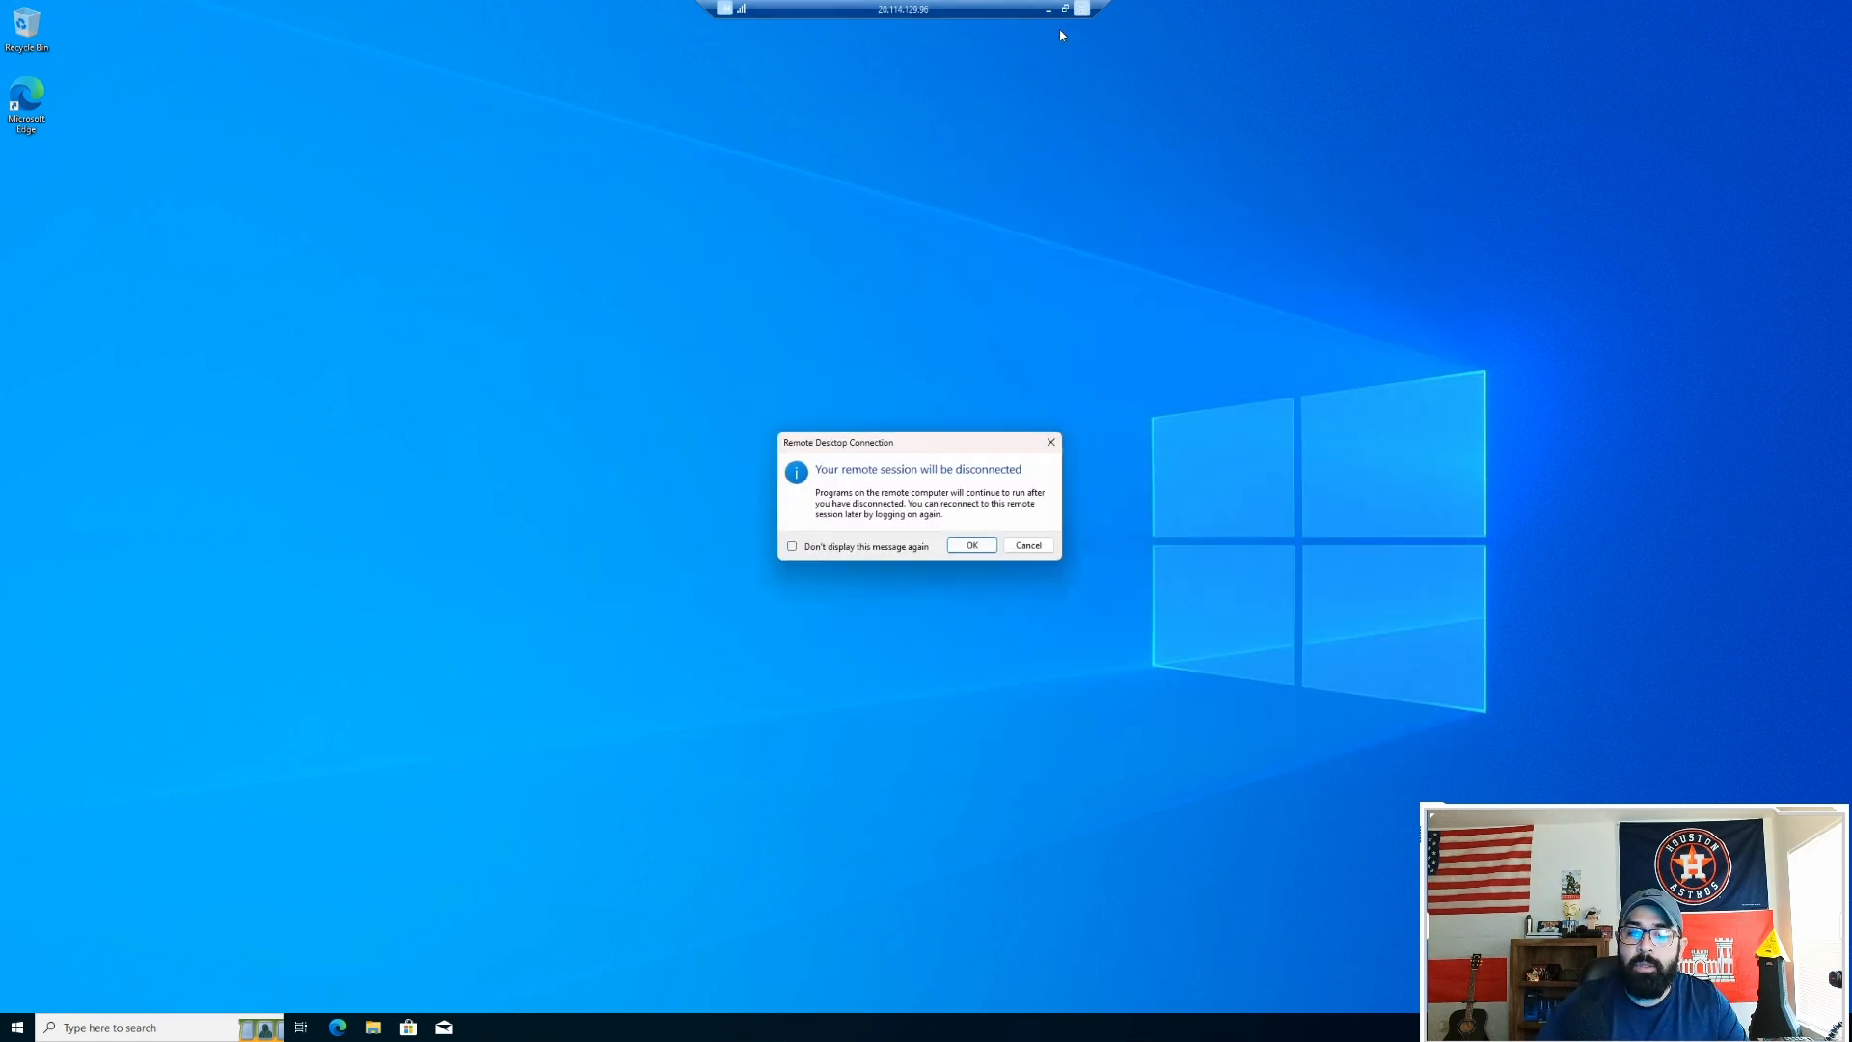
left_click(971, 545)
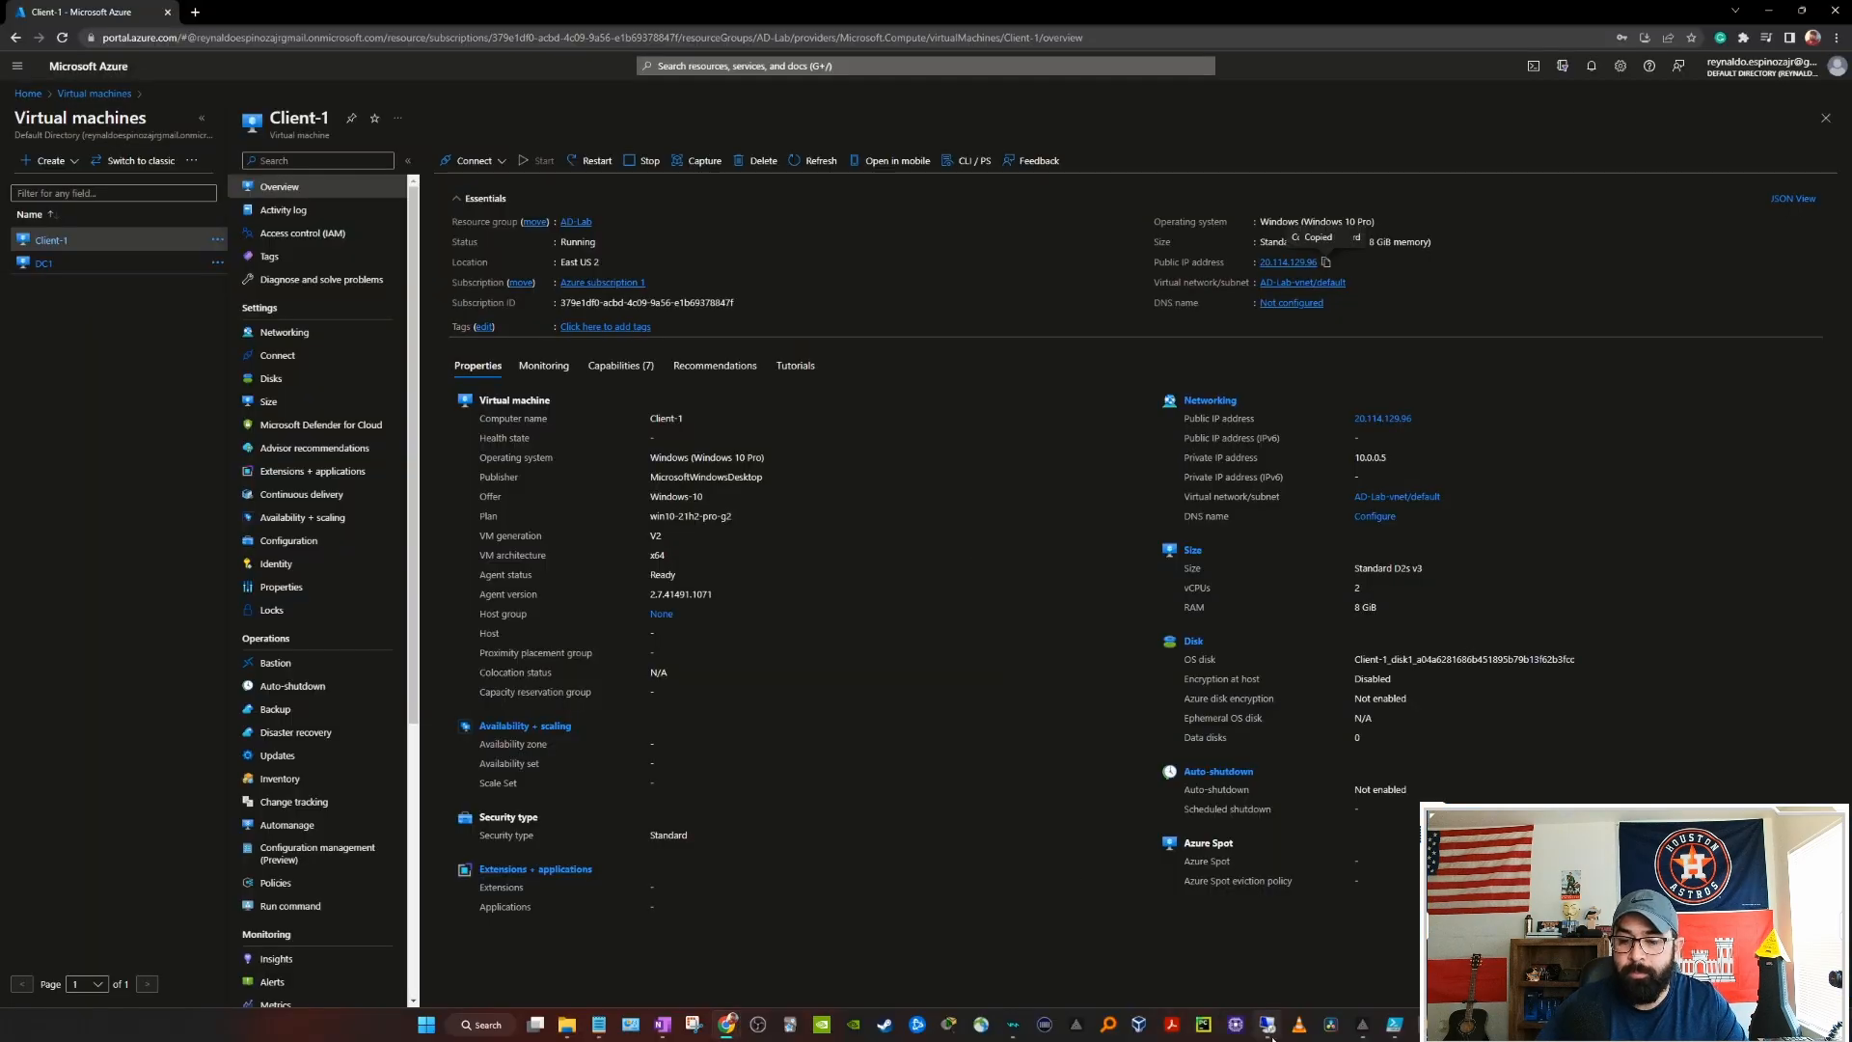
left_click(1269, 1030)
left_click(1082, 9)
left_click(985, 545)
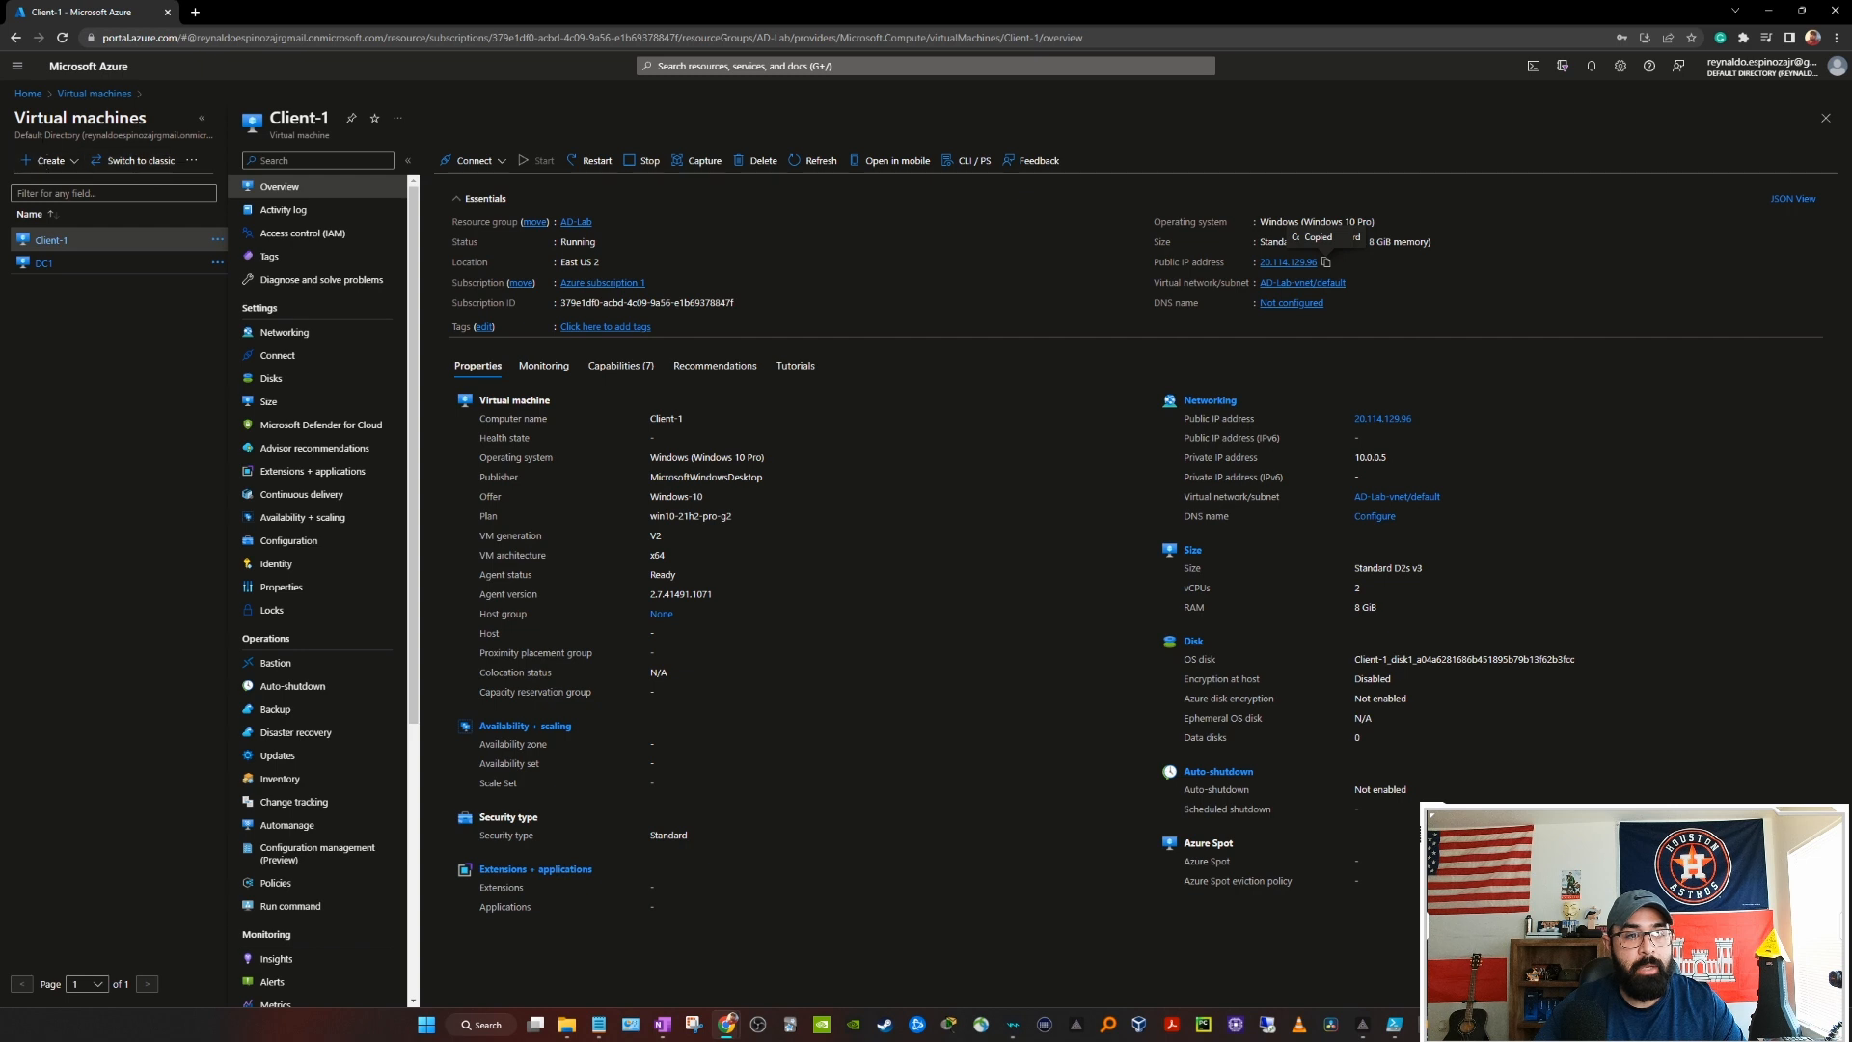
Step: Delete the AD-Lab resource group from the Azure portal's Resource groups list
left_click(28, 94)
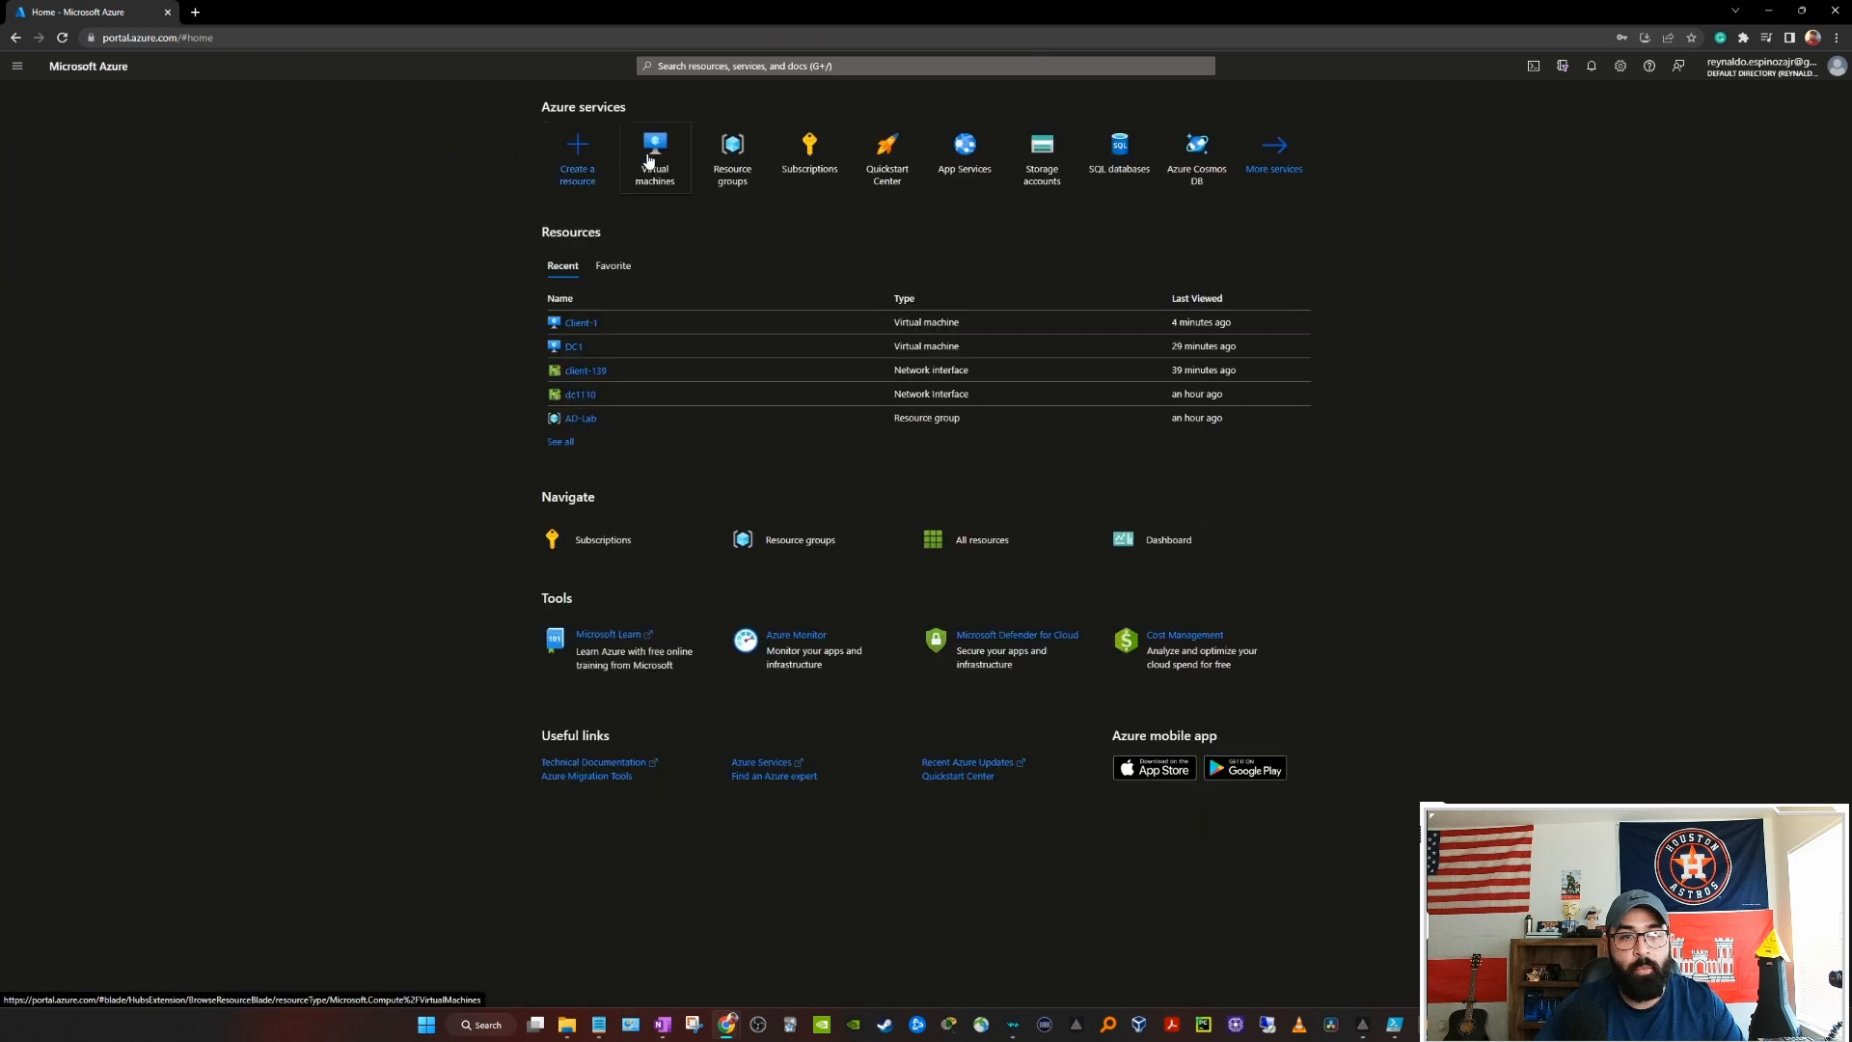
left_click(741, 160)
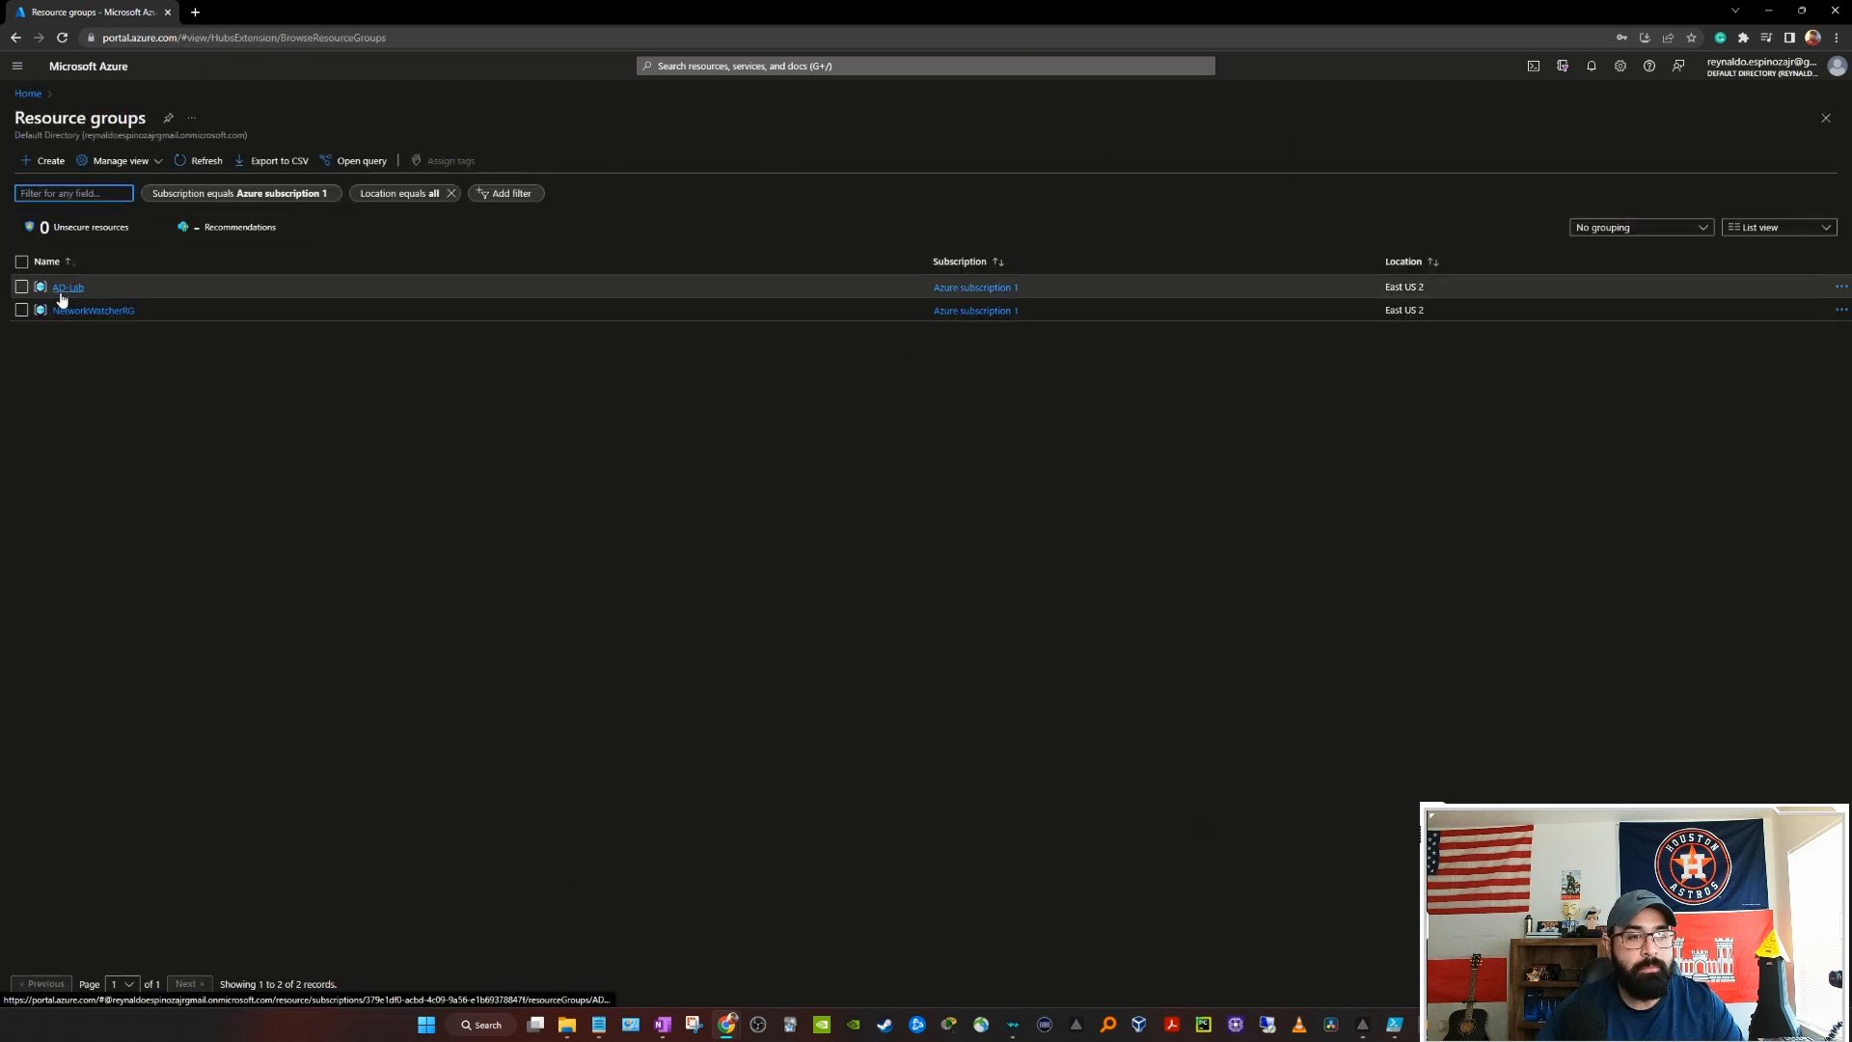
left_click(60, 289)
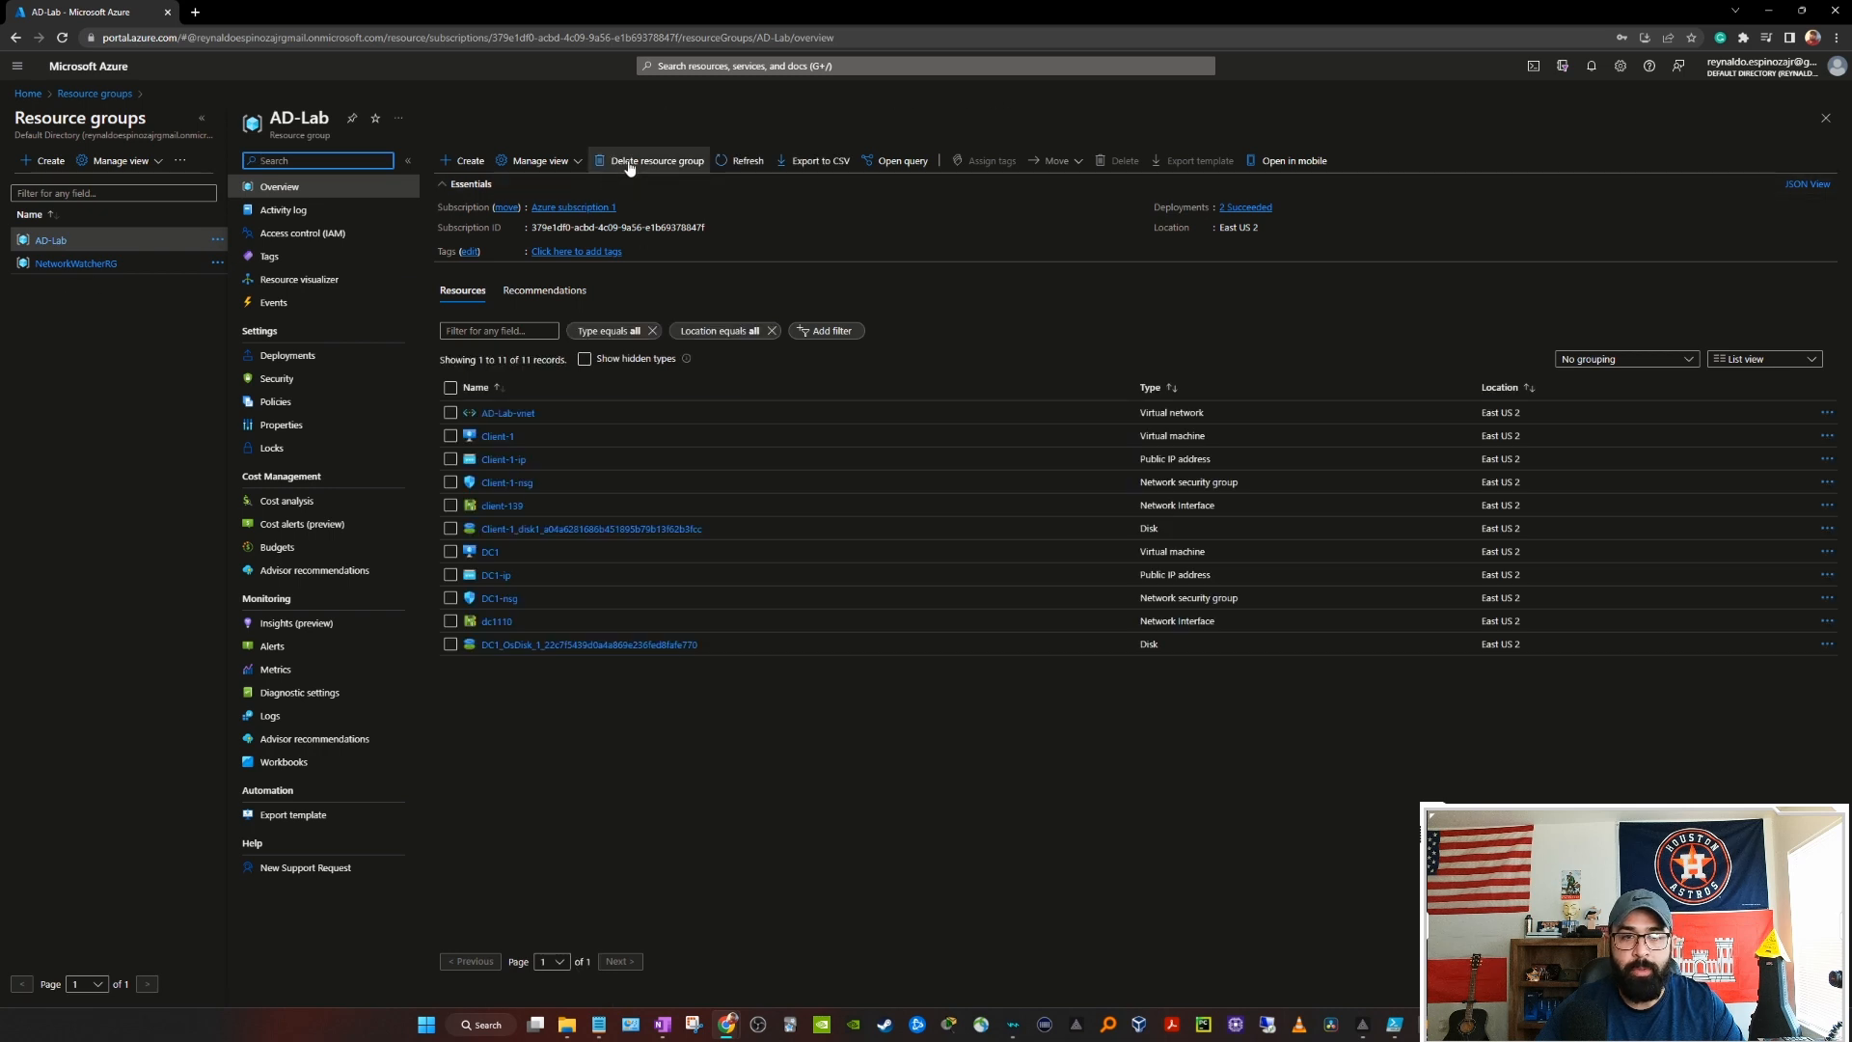
left_click(641, 163)
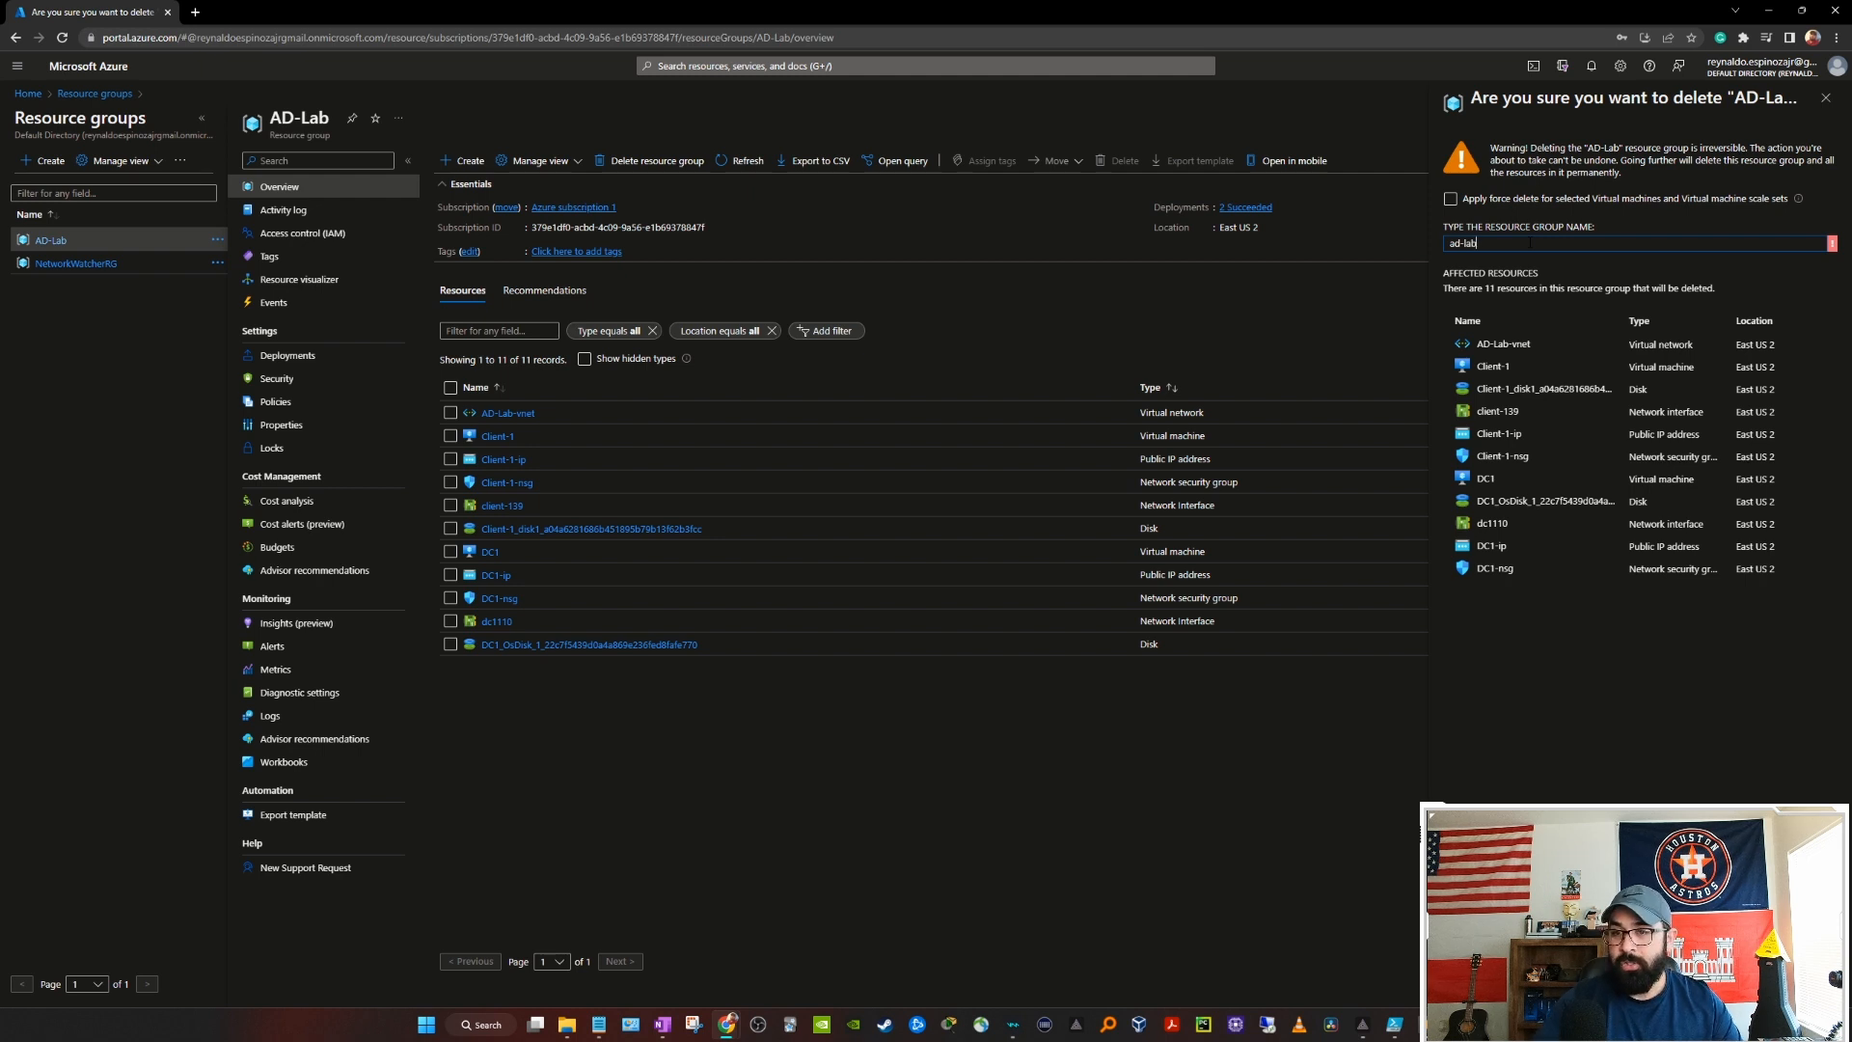
left_click(1473, 984)
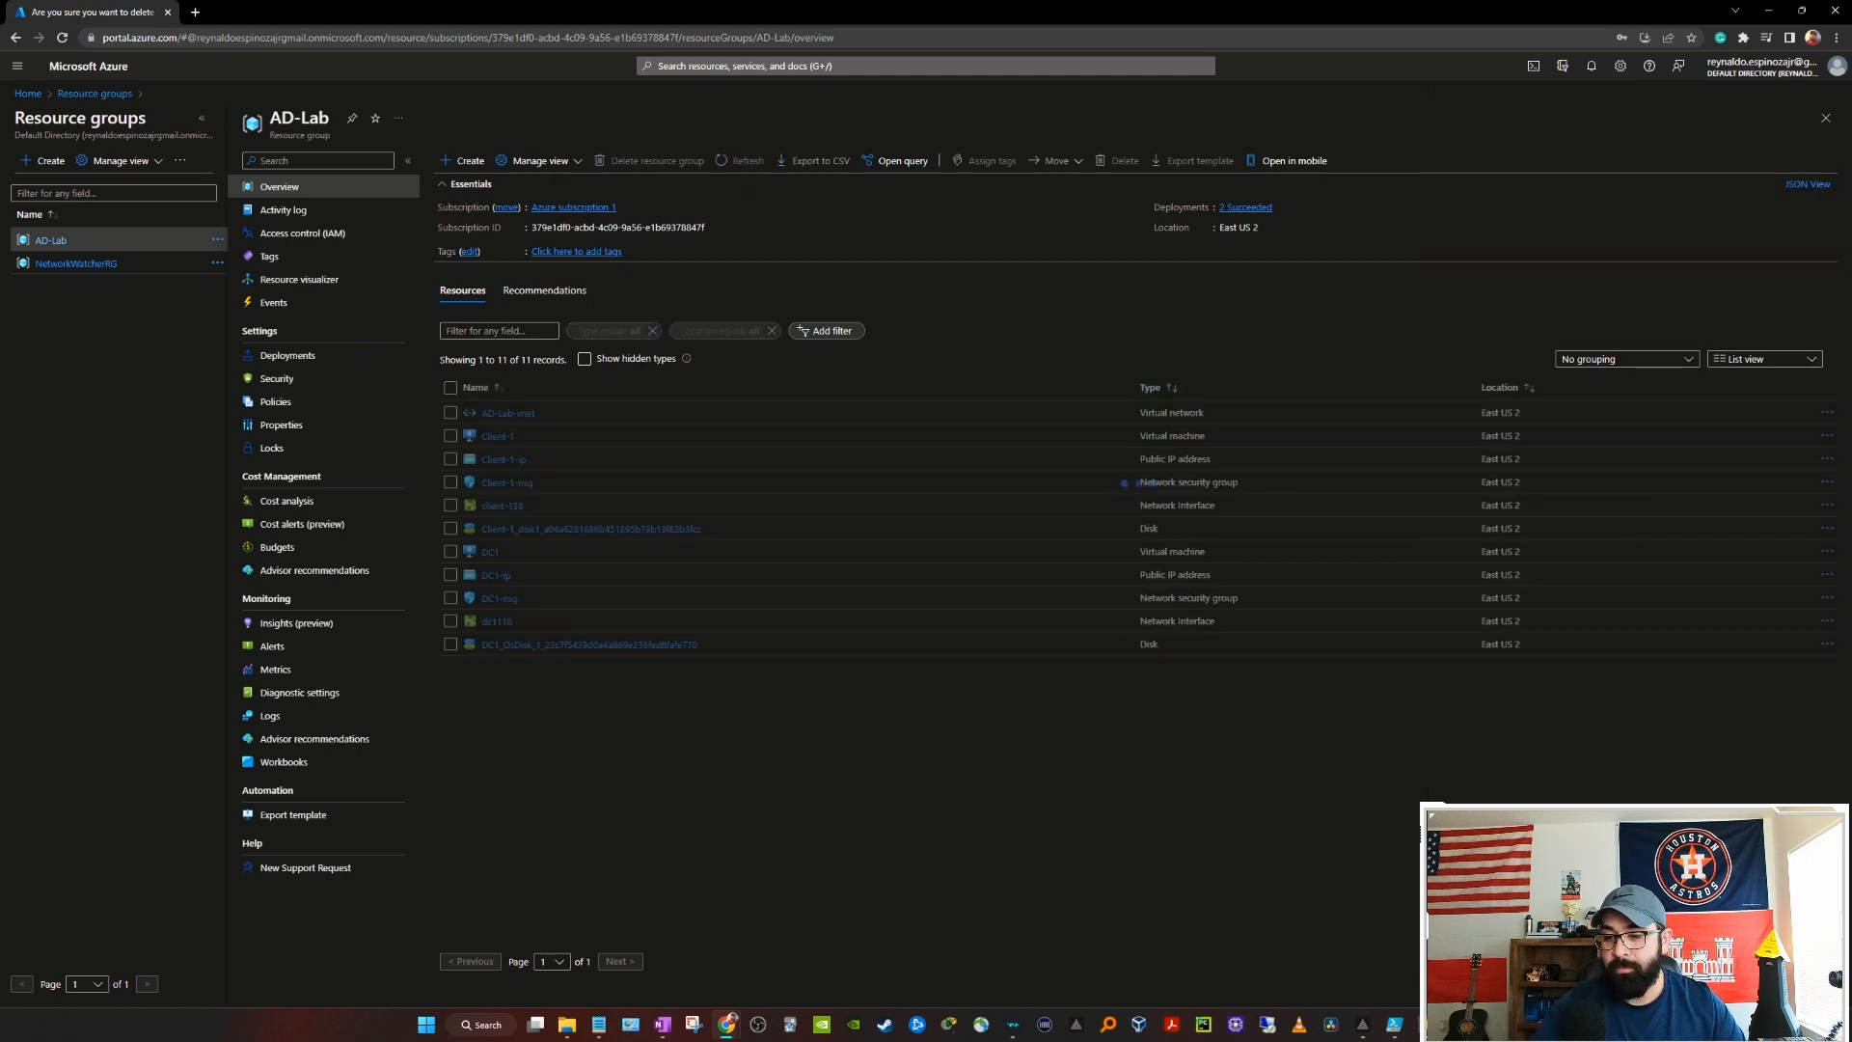
Step: Delete the NetworkWatcherRG resource group, confirming with its name 'networkwatcherrg'
left_click(69, 263)
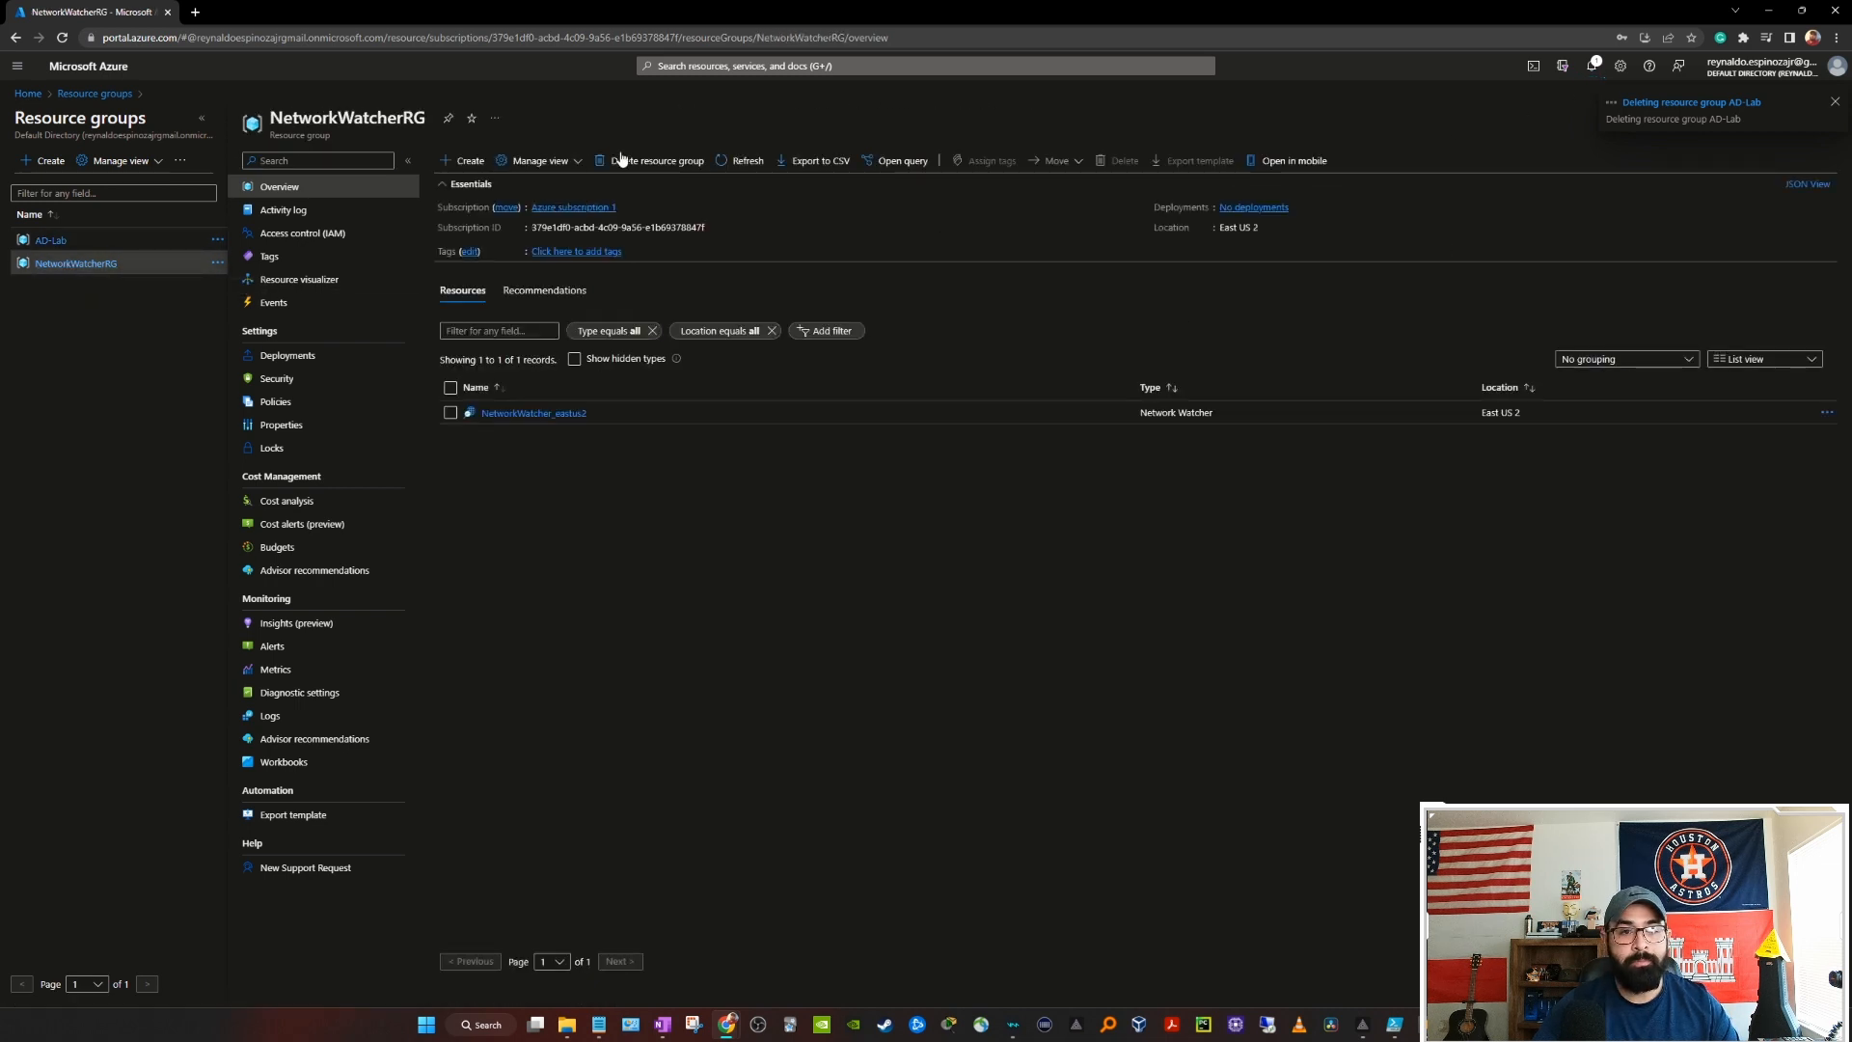
left_click(649, 160)
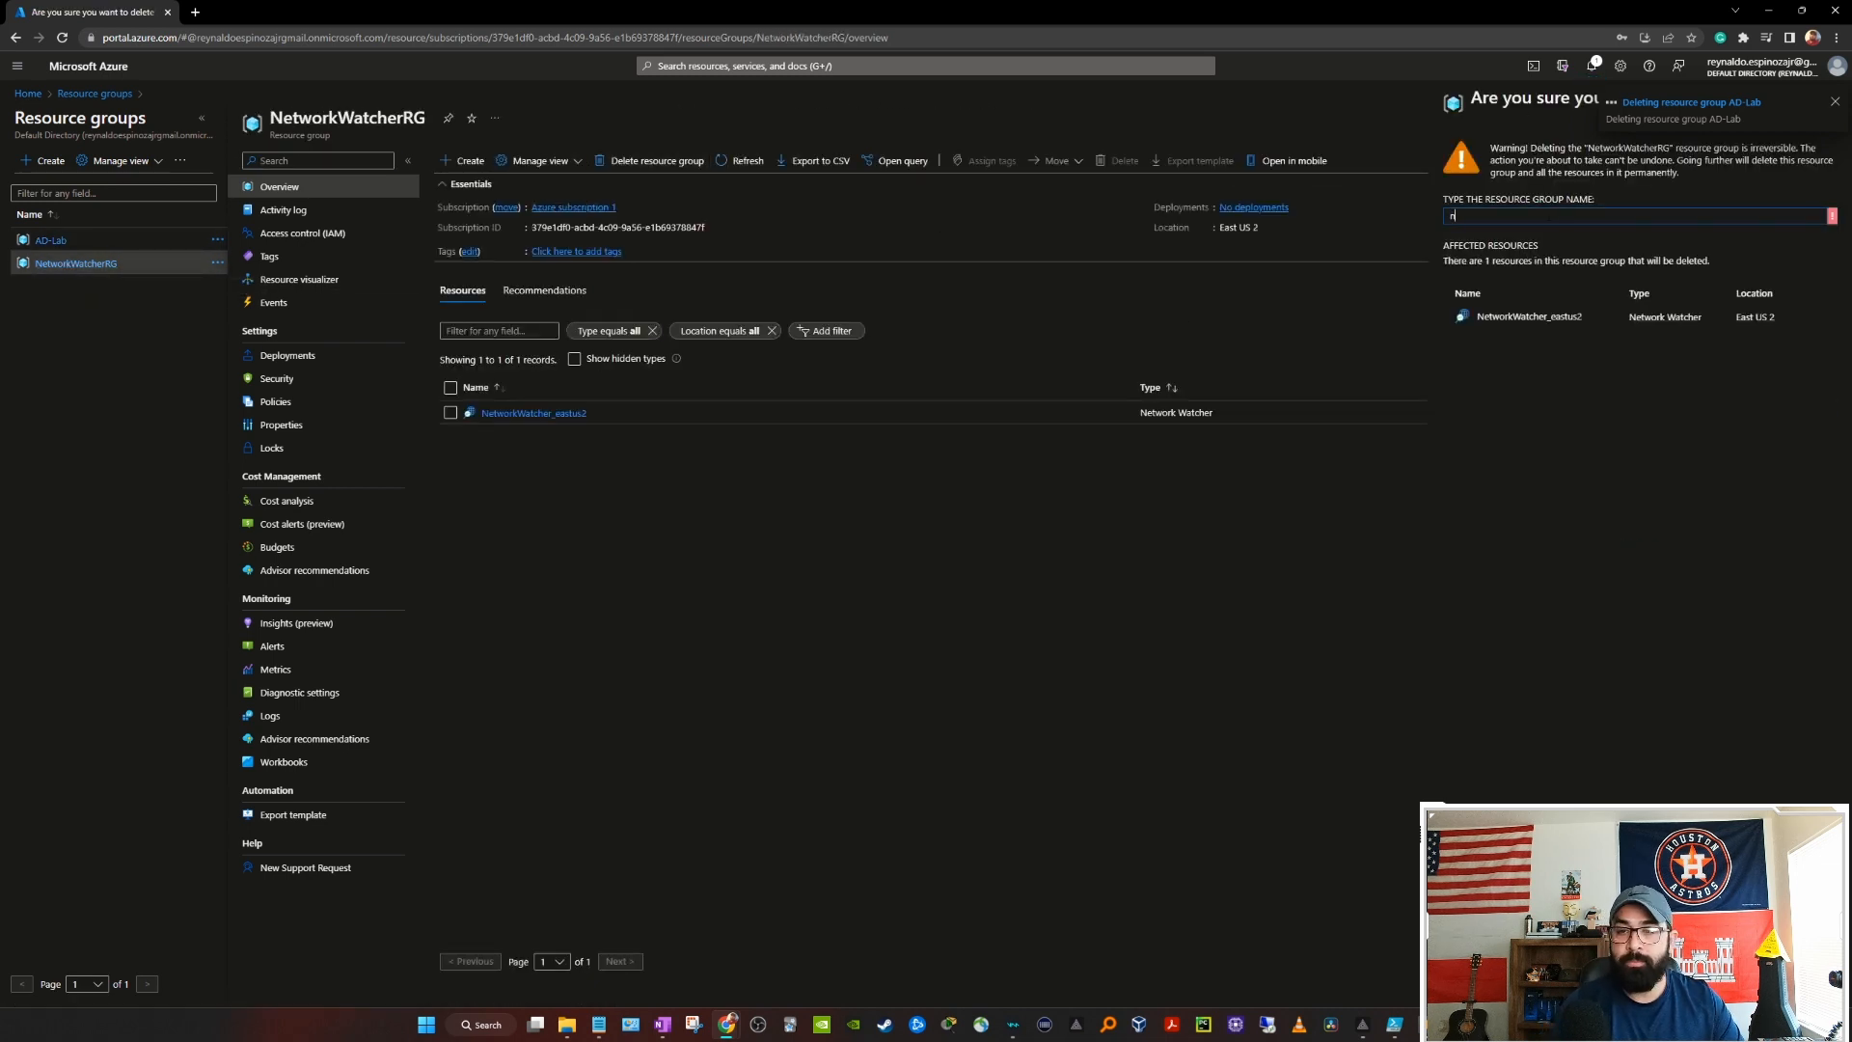
type("networkwatcher")
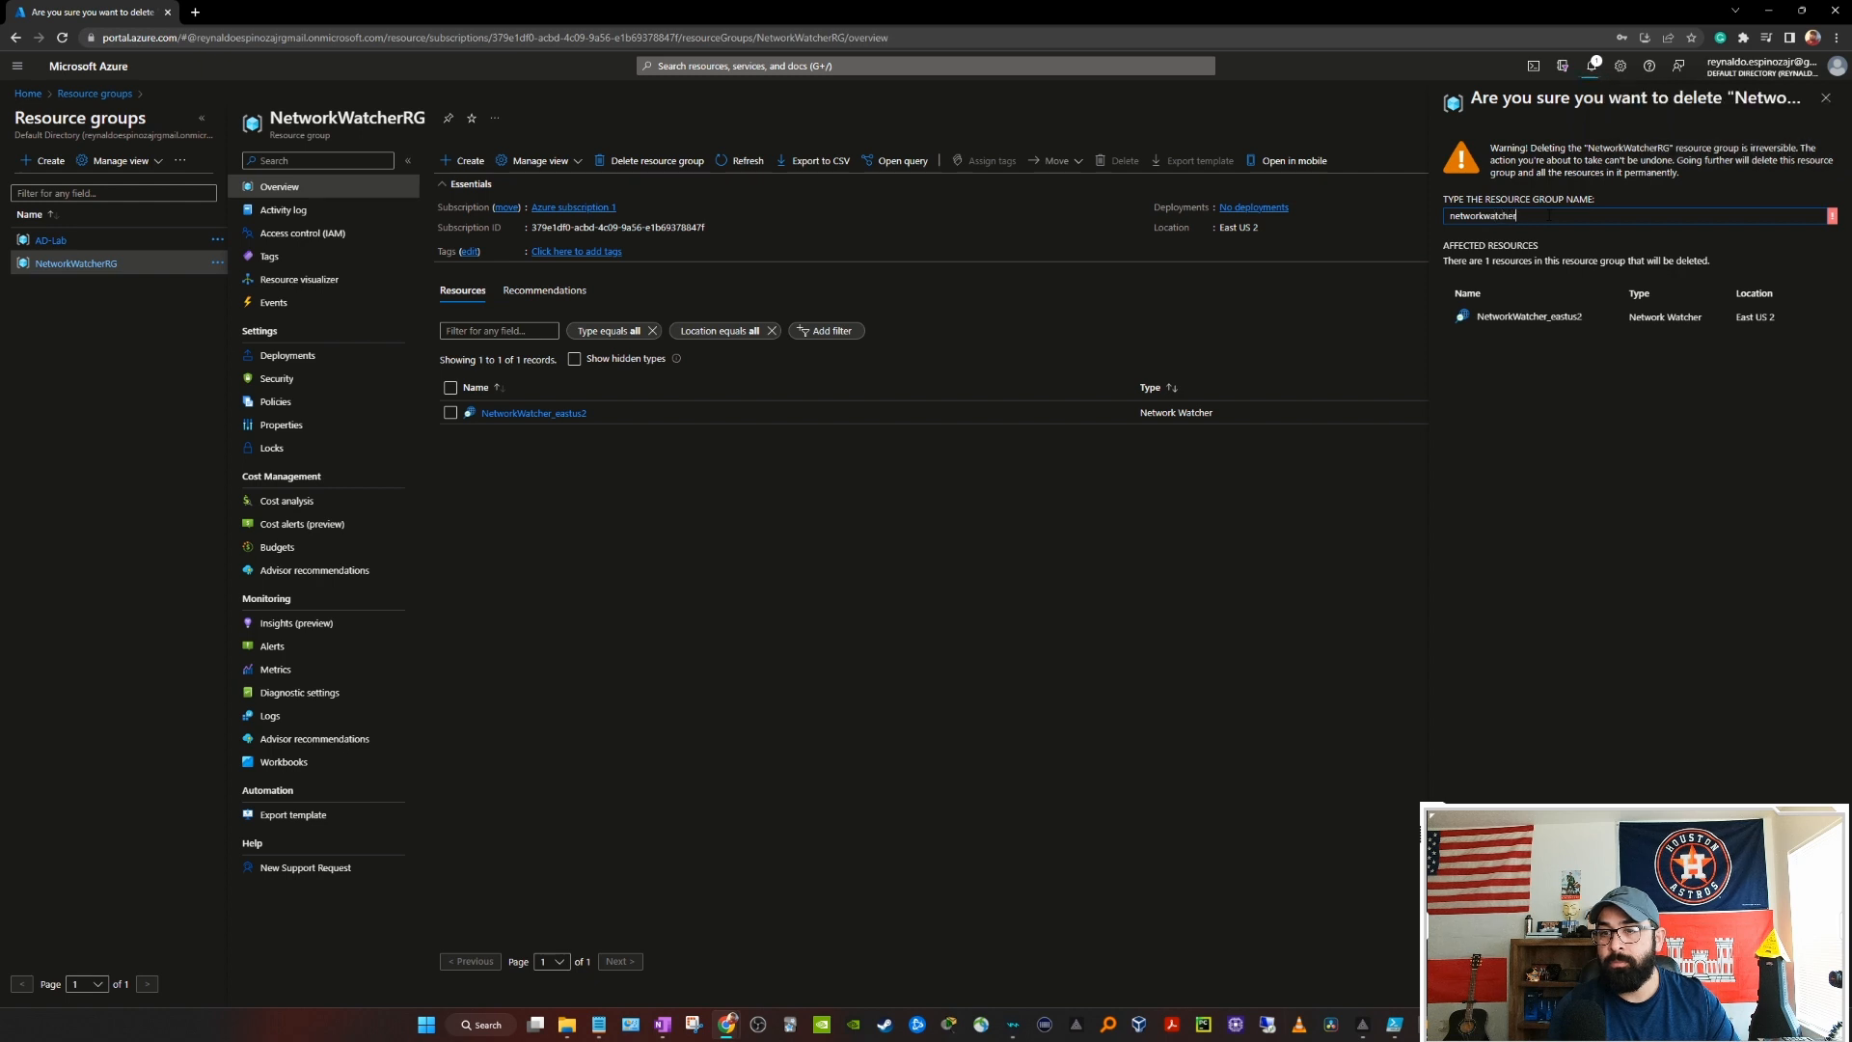
type("rg")
key("Return")
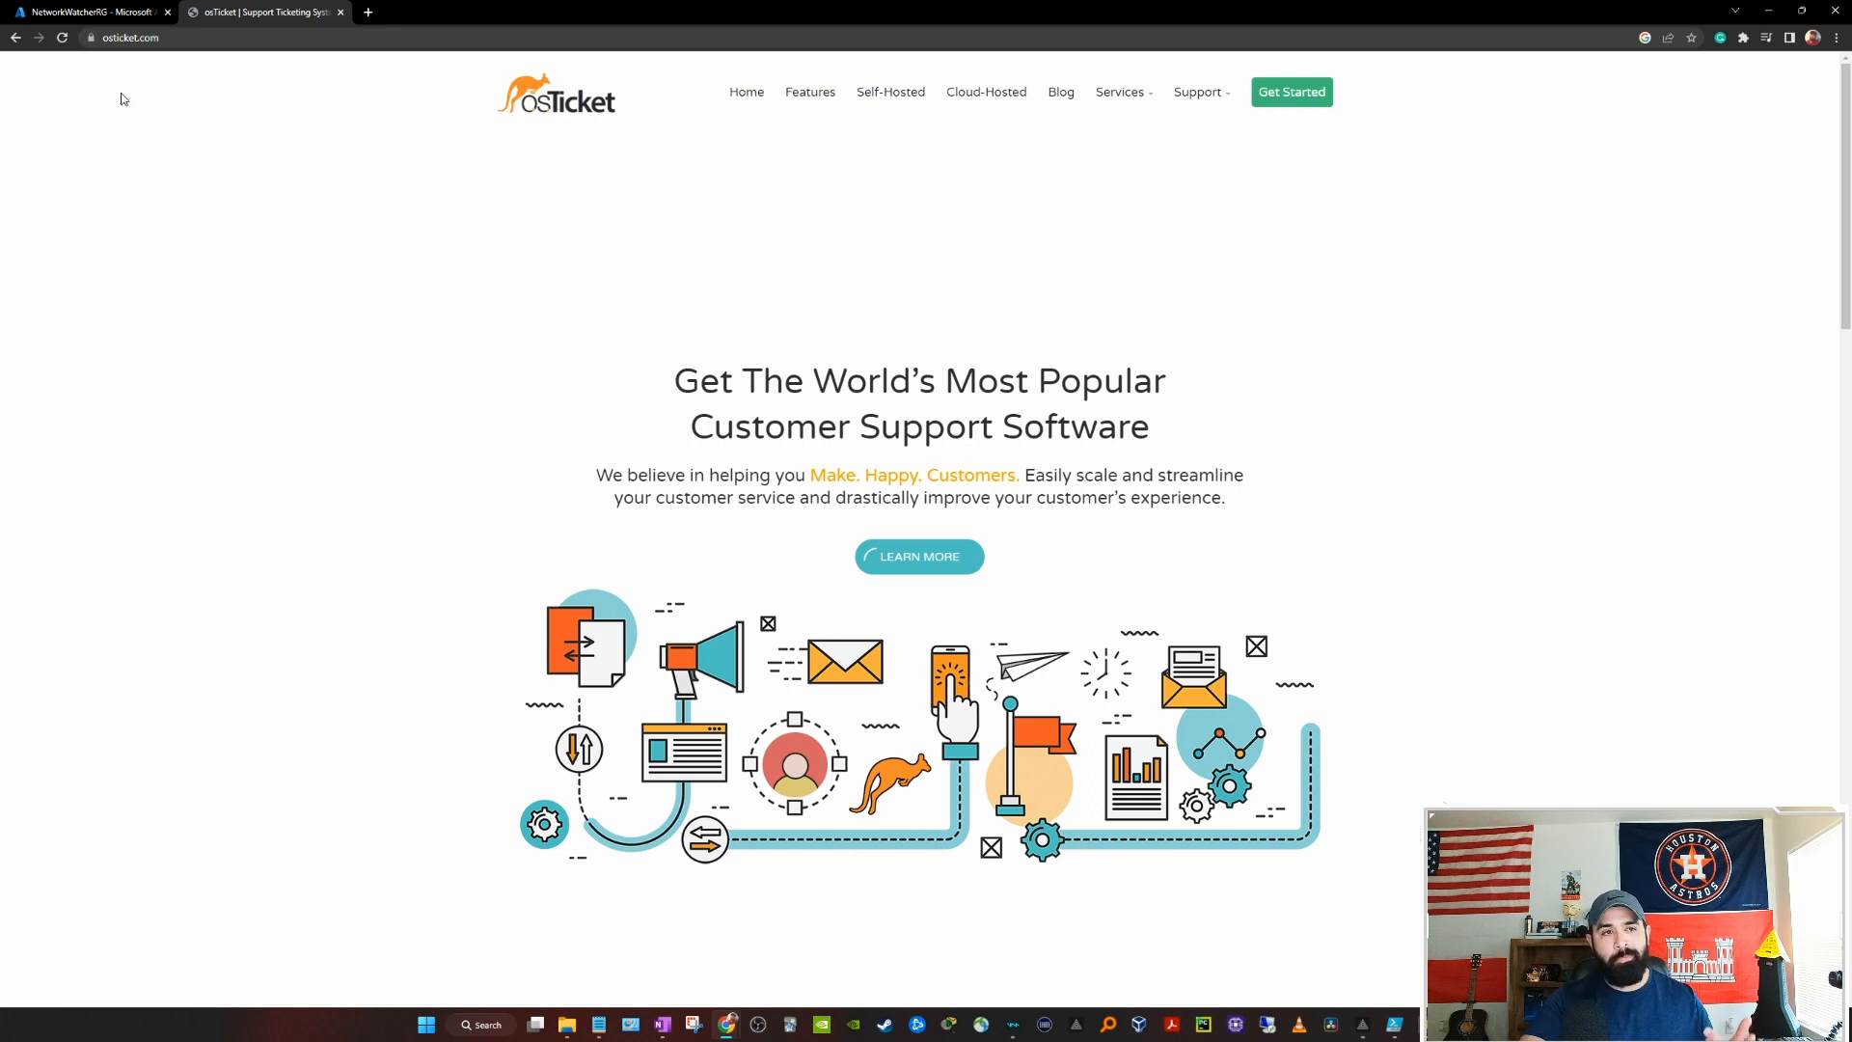
Step: Return to the Azure portal tab to check that AD-Lab was deleted
left_click(107, 10)
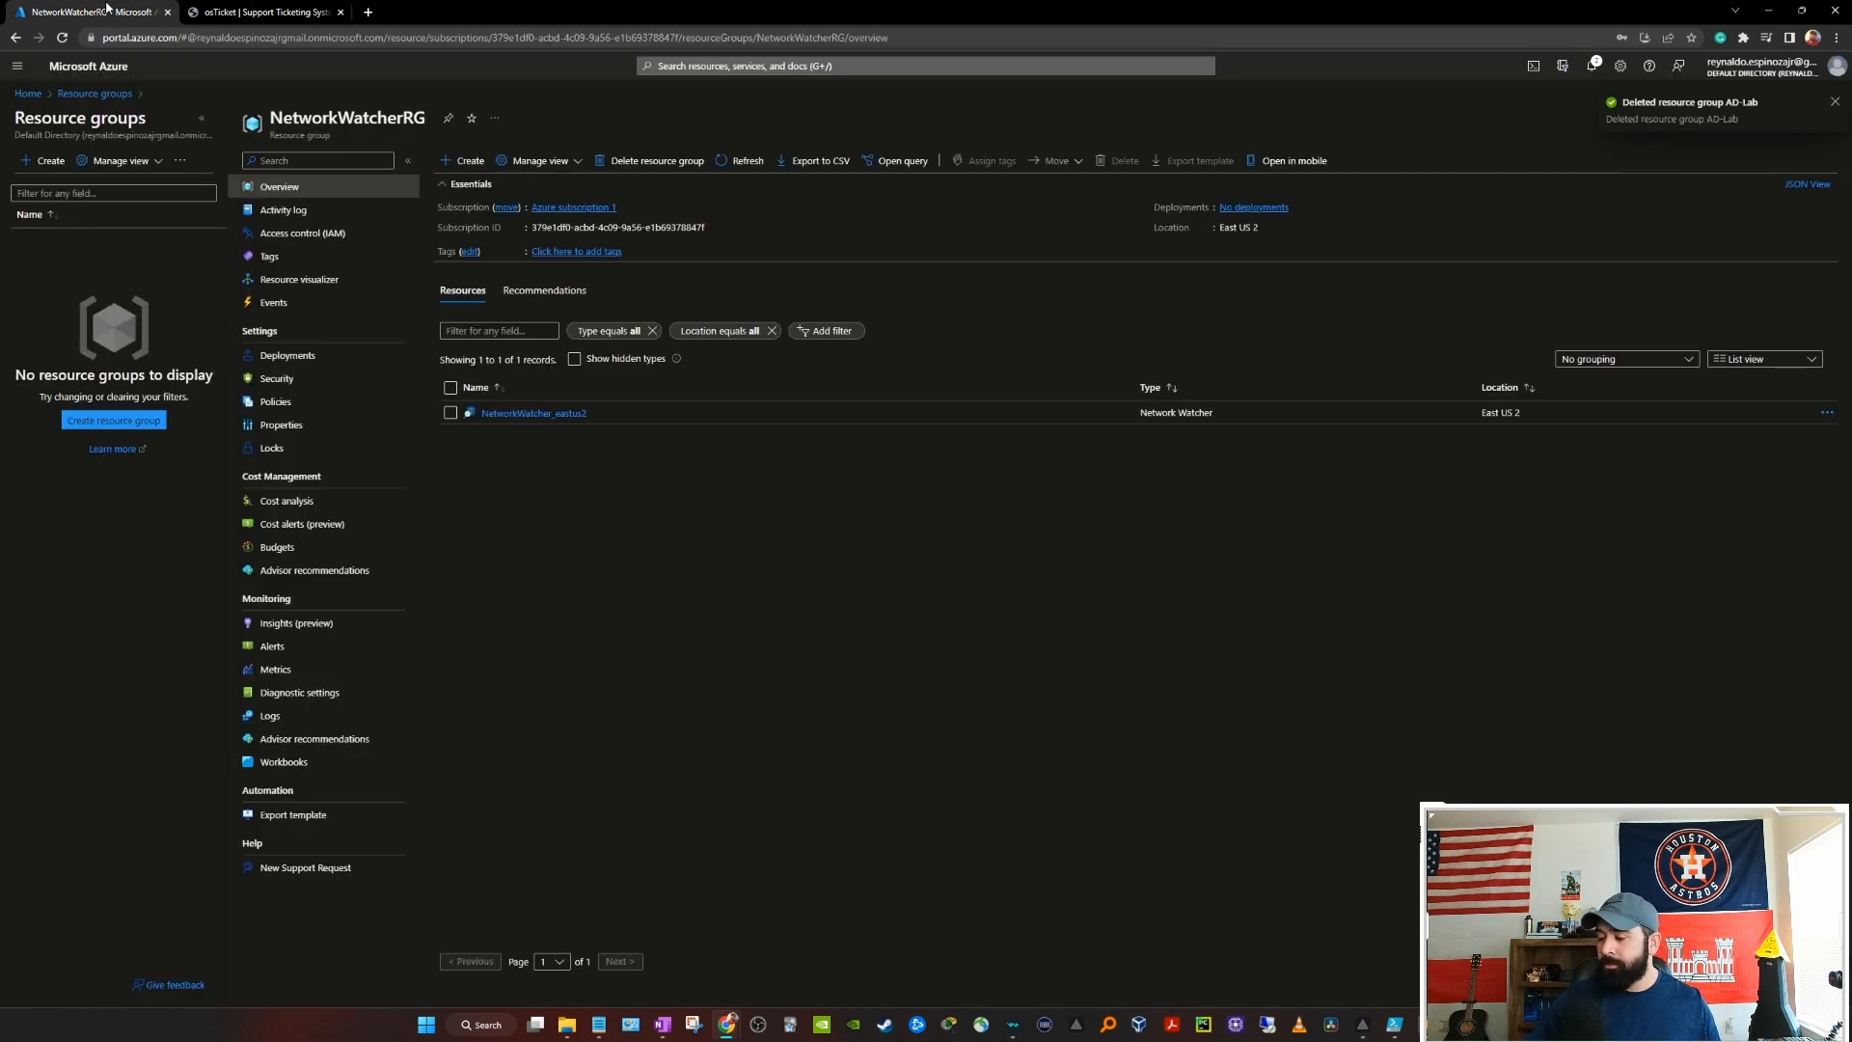